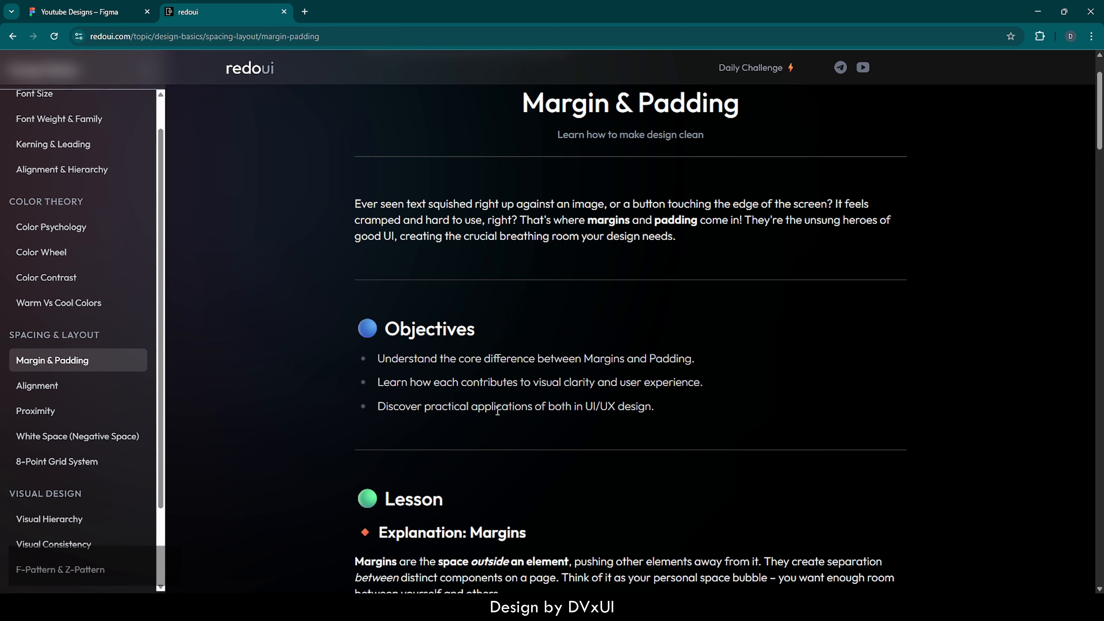
Skim the Margin & Padding lesson down to its Challenge section.
{"action": "scroll", "coordinate": [497, 411], "scroll_direction": "down", "scroll_amount": 3}
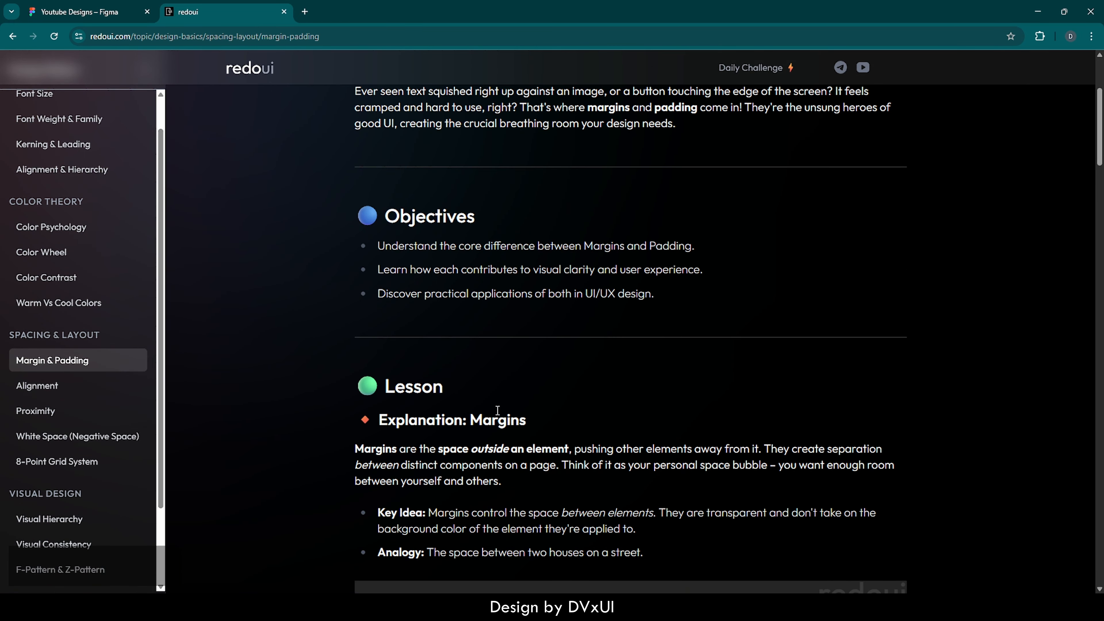
{"action": "scroll", "coordinate": [498, 410], "scroll_direction": "down", "scroll_amount": 7}
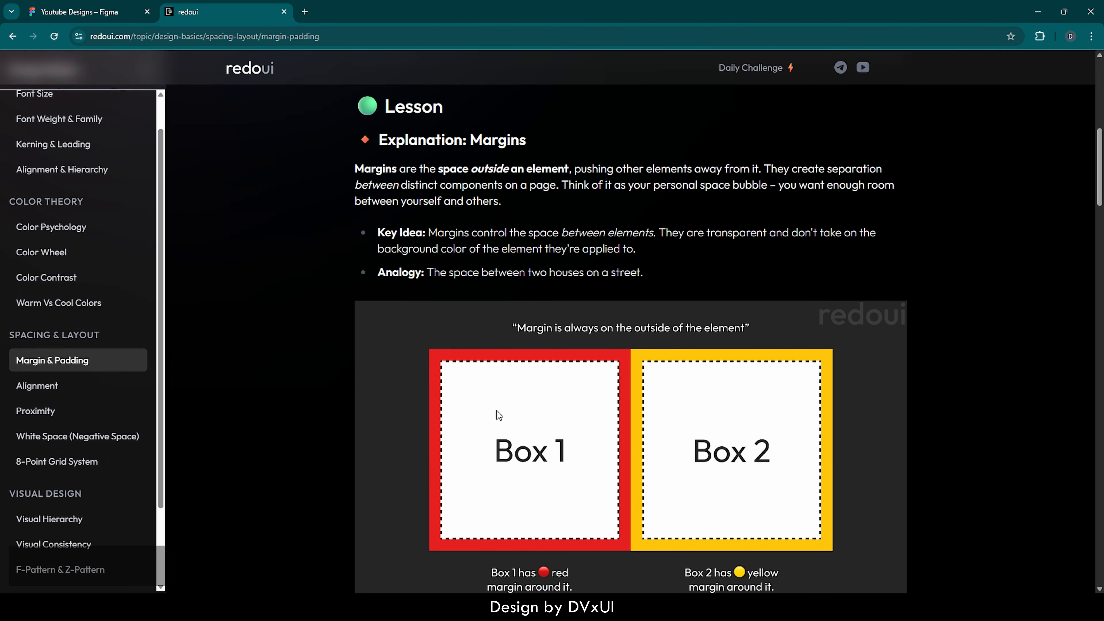
{"action": "scroll", "coordinate": [497, 411], "scroll_direction": "down", "scroll_amount": 20}
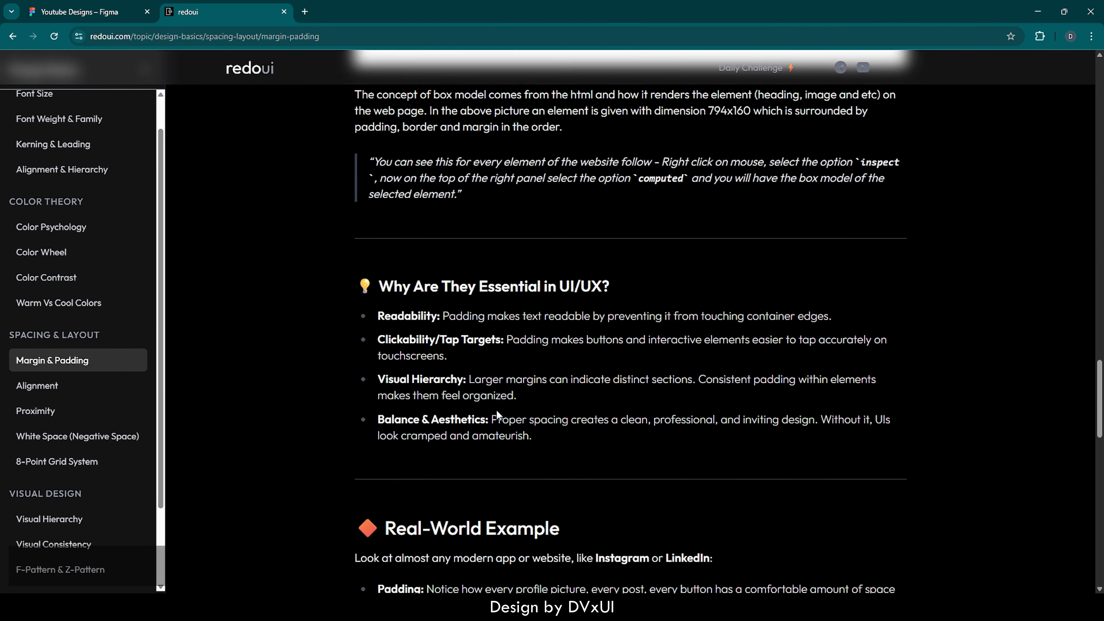
{"action": "scroll", "coordinate": [496, 409], "scroll_direction": "down", "scroll_amount": 15}
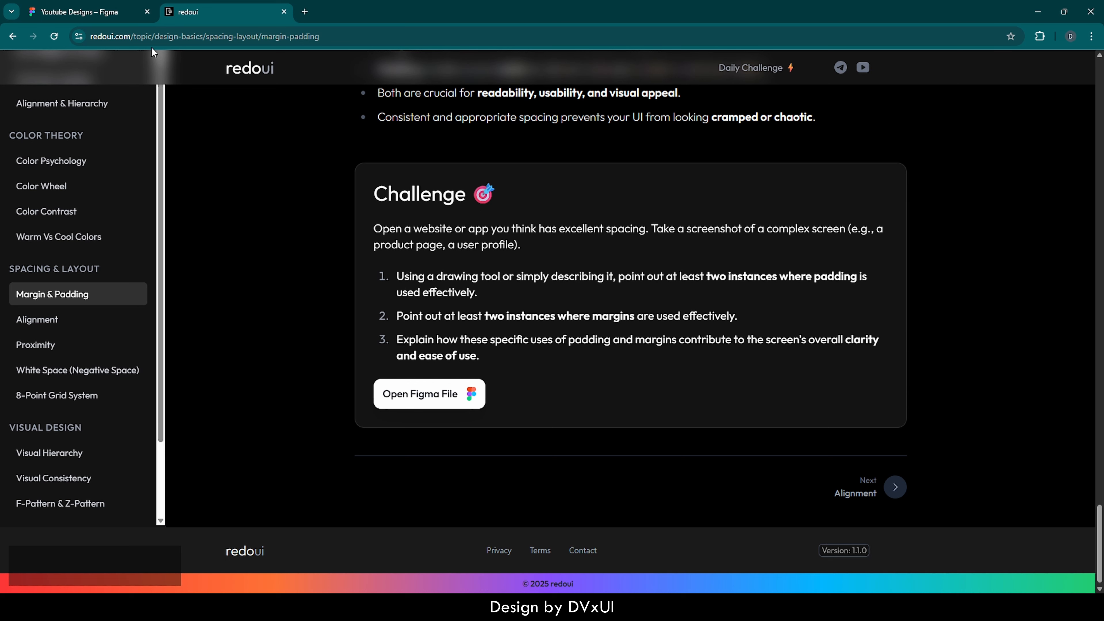
Switch to the Figma design file, dismiss the column guide settings, and add an FFFFFF stroke to the Desktop - 1 frame.
{"action": "left_click", "coordinate": [101, 18]}
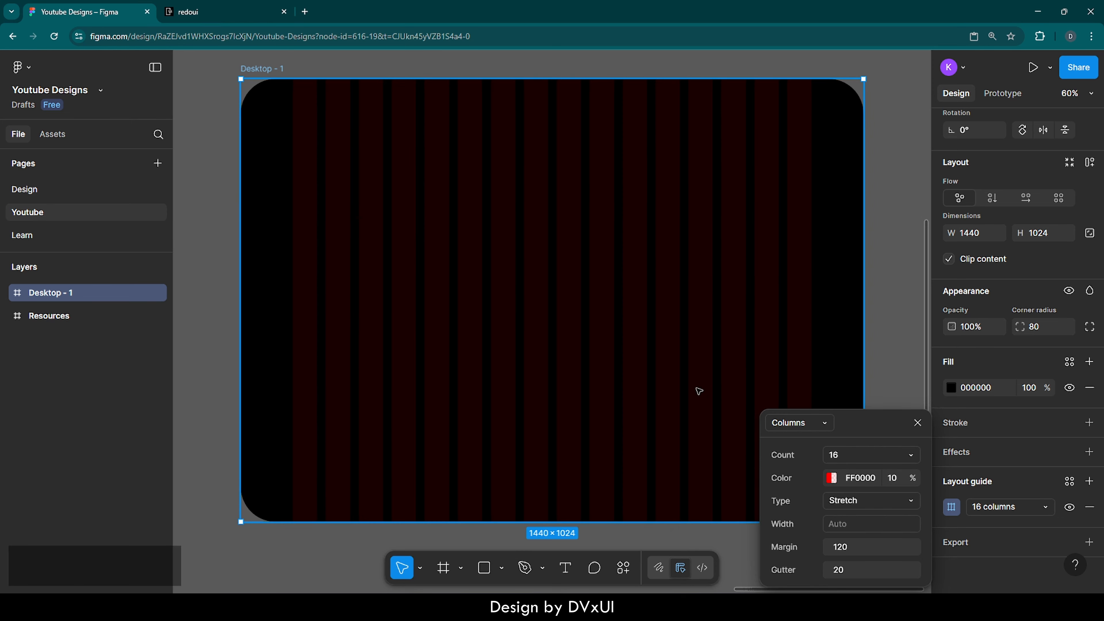
{"action": "left_click", "coordinate": [918, 423]}
{"action": "left_click", "coordinate": [961, 427]}
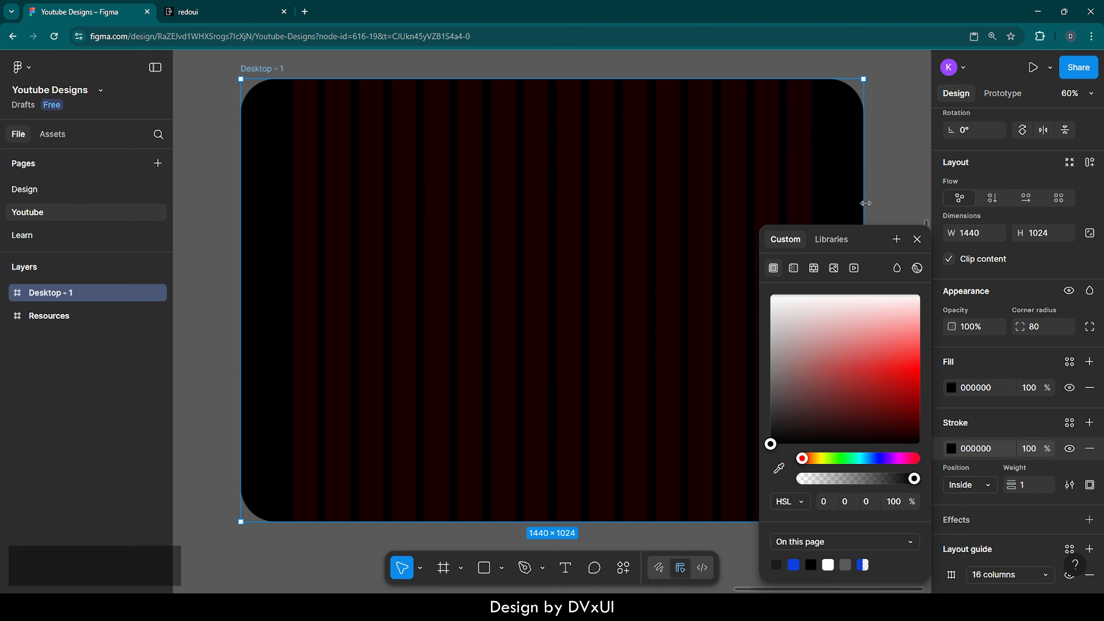
{"action": "left_click", "coordinate": [982, 454]}
{"action": "type", "text": "ff"}
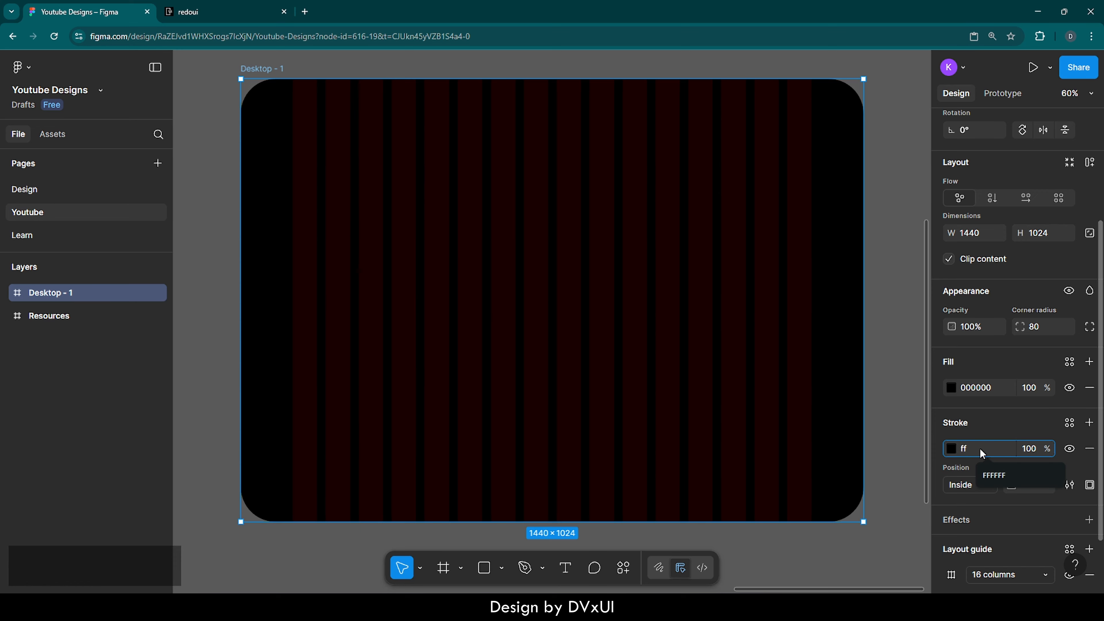
{"action": "key", "text": "Return"}
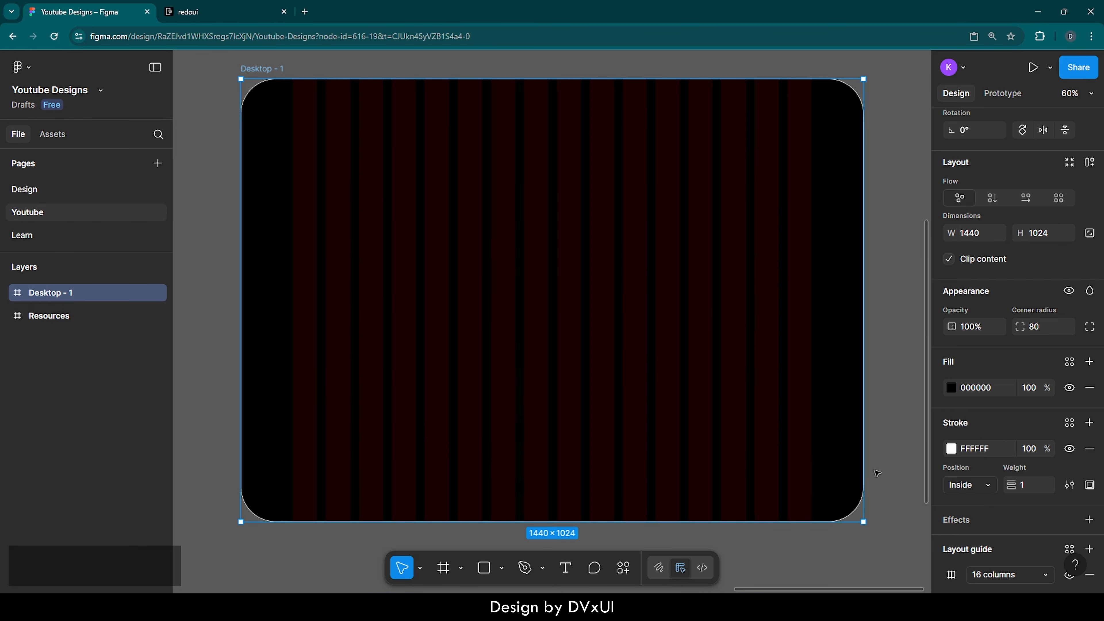
Set the stroke weight of the Desktop - 1 frame to 6.
{"action": "scroll", "coordinate": [878, 468], "scroll_direction": "up", "scroll_amount": 10}
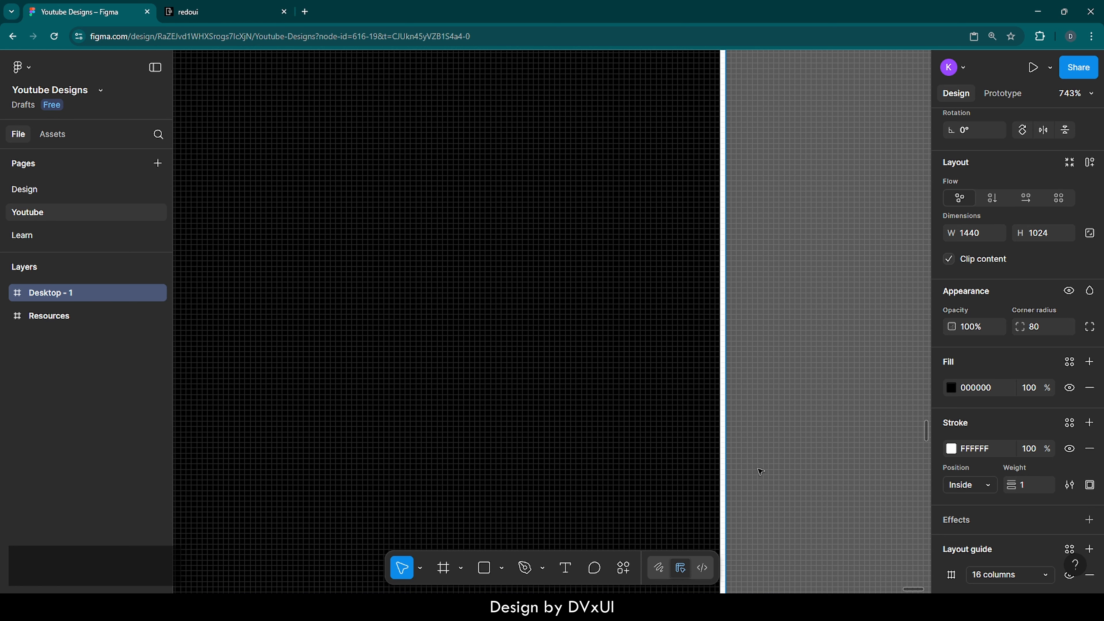
{"action": "key", "text": "shift"}
{"action": "key", "text": "shift+2"}
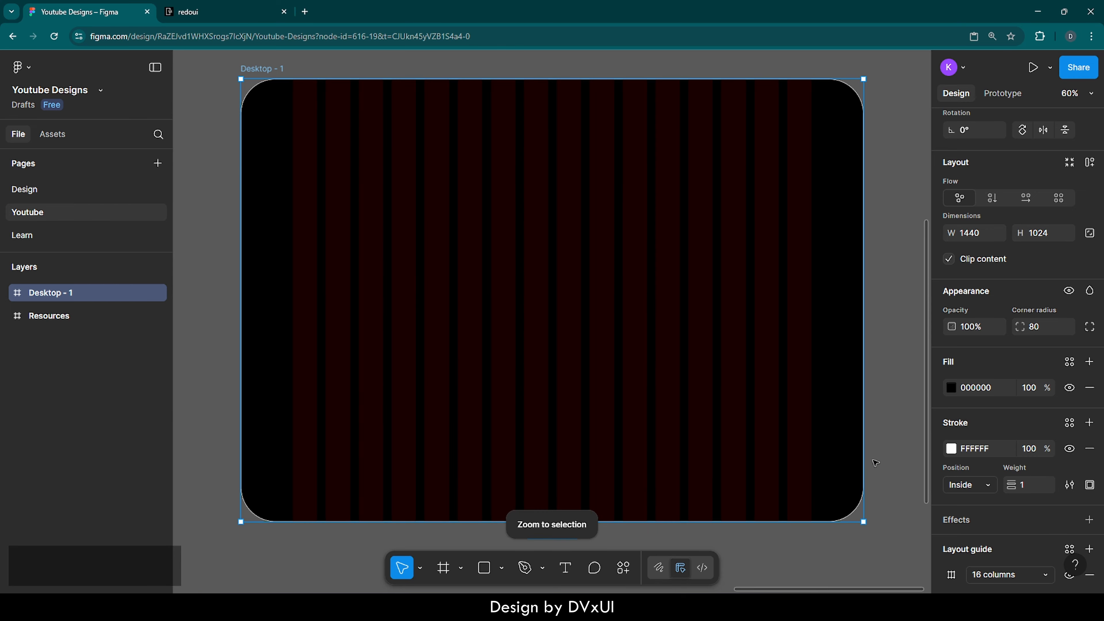
{"action": "left_click", "coordinate": [876, 462]}
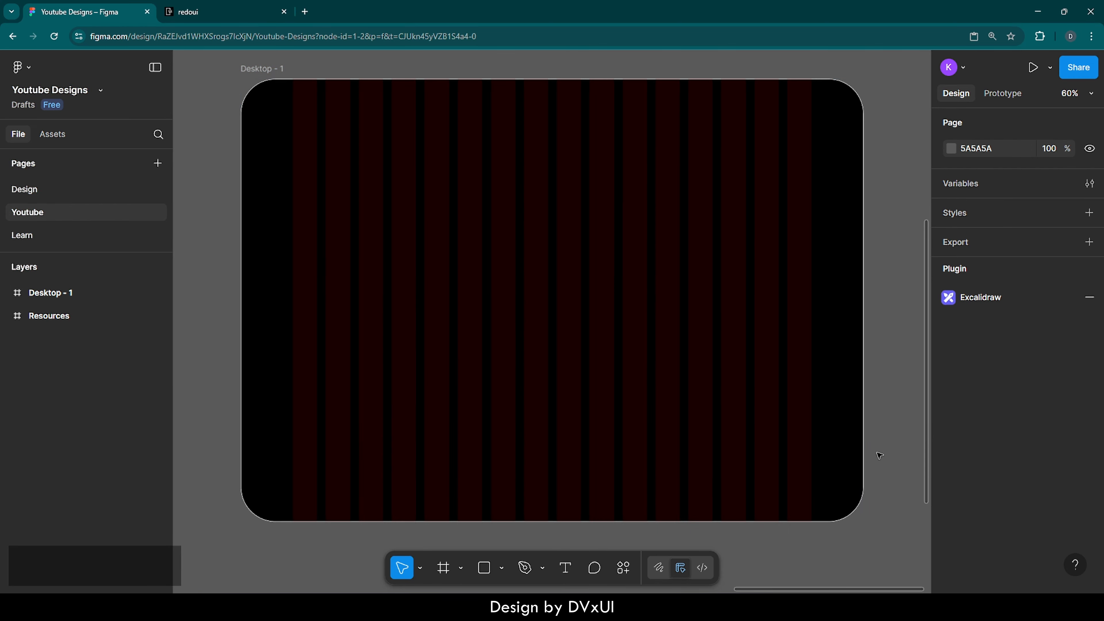
{"action": "left_click", "coordinate": [781, 345]}
{"action": "scroll", "coordinate": [1023, 559], "scroll_direction": "down", "scroll_amount": 4}
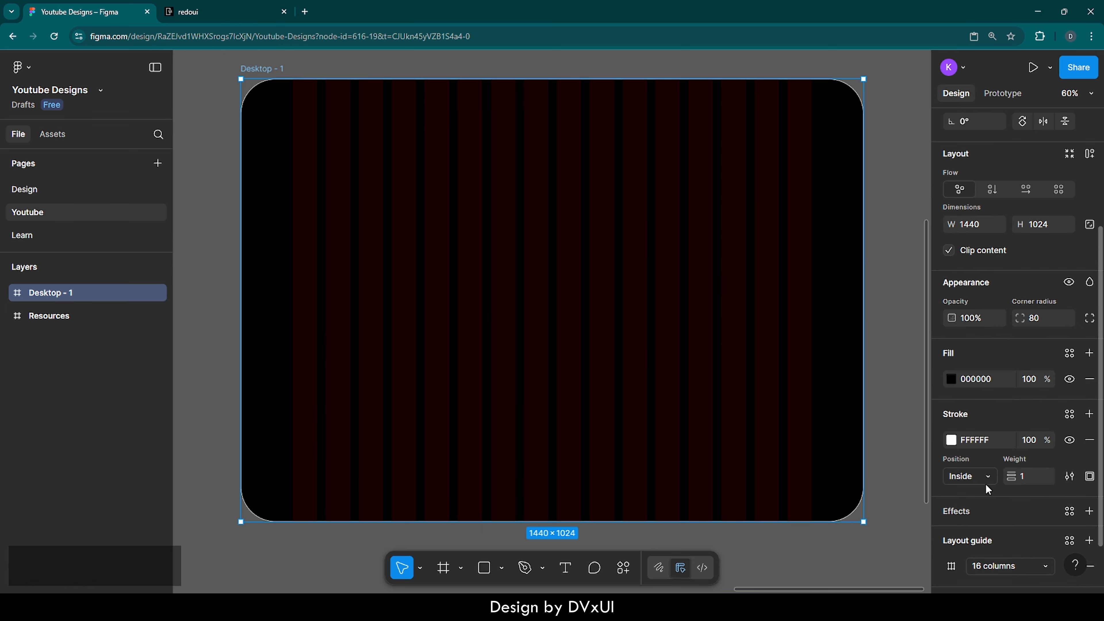
{"action": "left_click", "coordinate": [1024, 476]}
{"action": "type", "text": "6"}
{"action": "key", "text": "Return"}
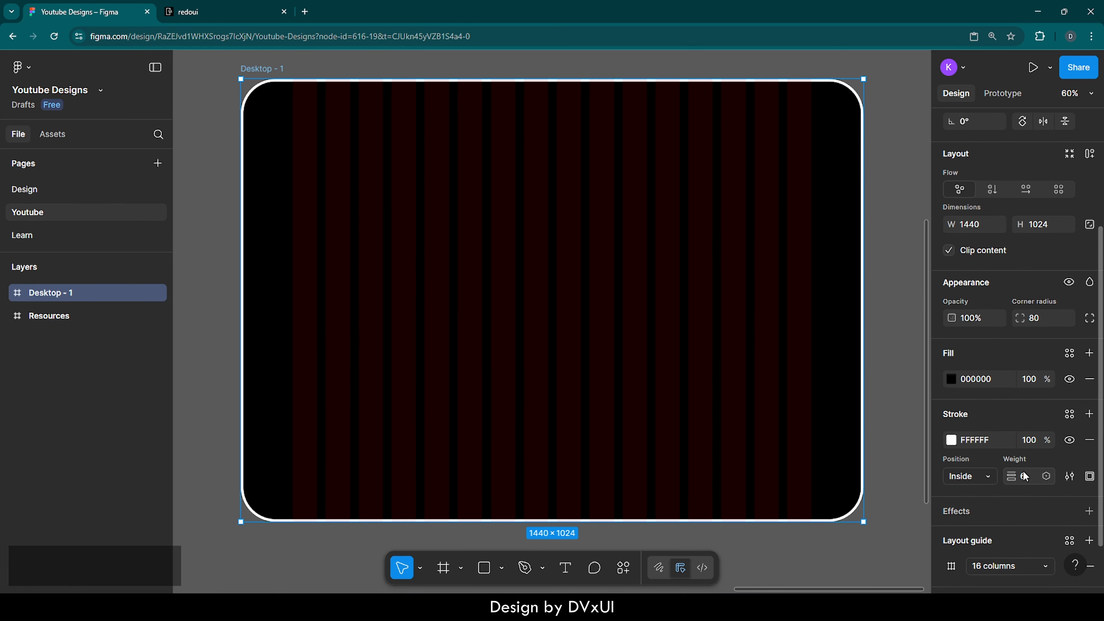
Place the Desktop - 1 frame's stroke outside and lower the stroke's opacity to 30%.
{"action": "left_click", "coordinate": [975, 478]}
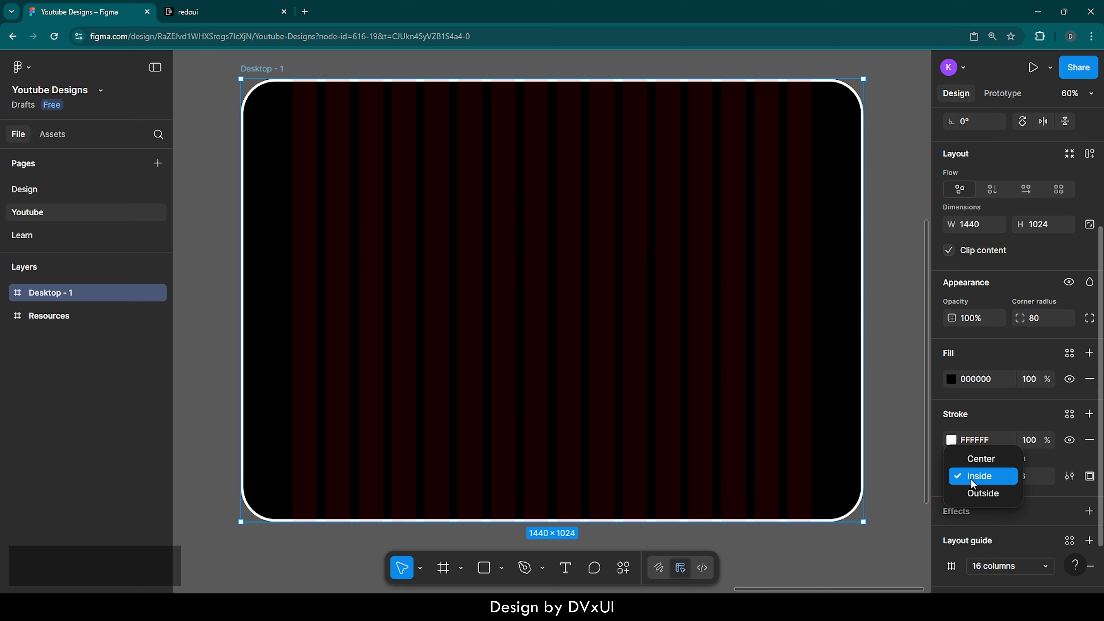
{"action": "left_click", "coordinate": [982, 493]}
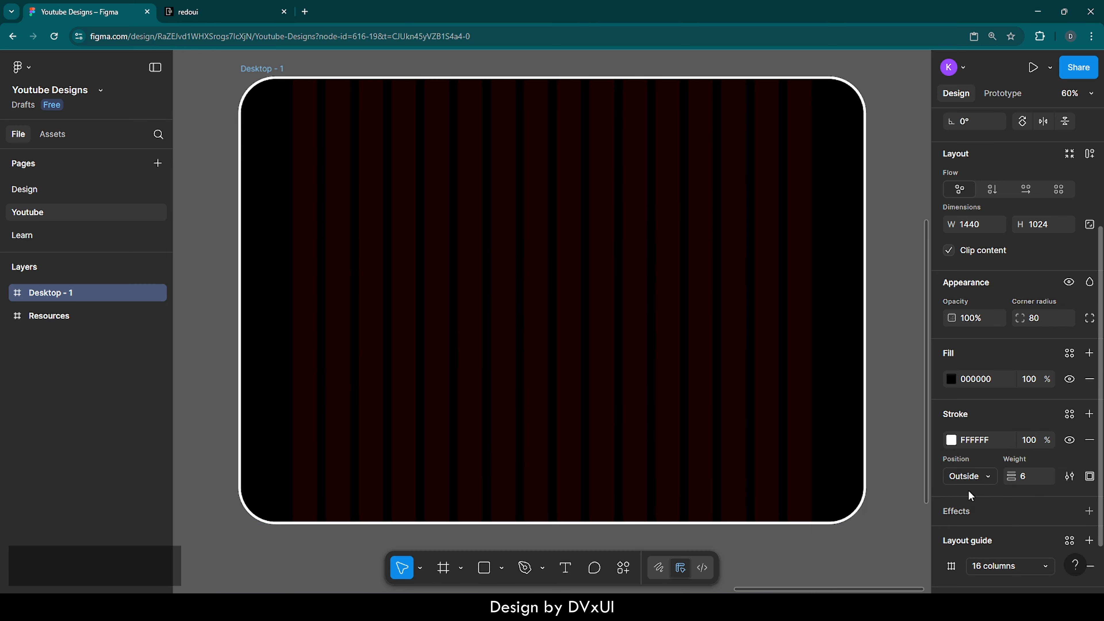
{"action": "left_click", "coordinate": [1037, 439]}
{"action": "type", "text": "30"}
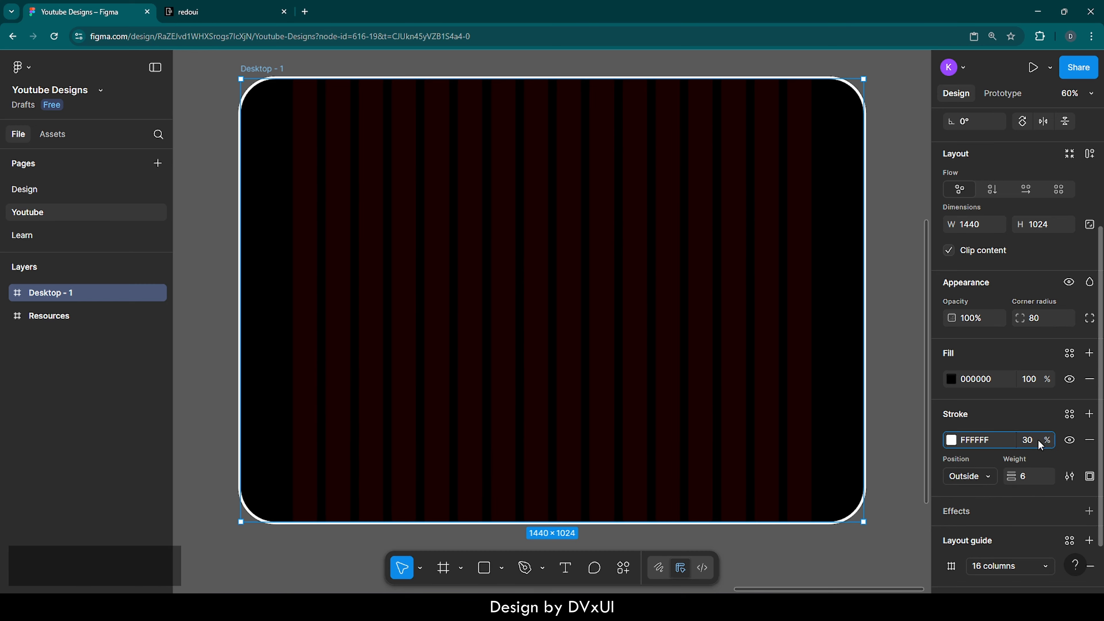
{"action": "key", "text": "Return"}
{"action": "left_click", "coordinate": [921, 368]}
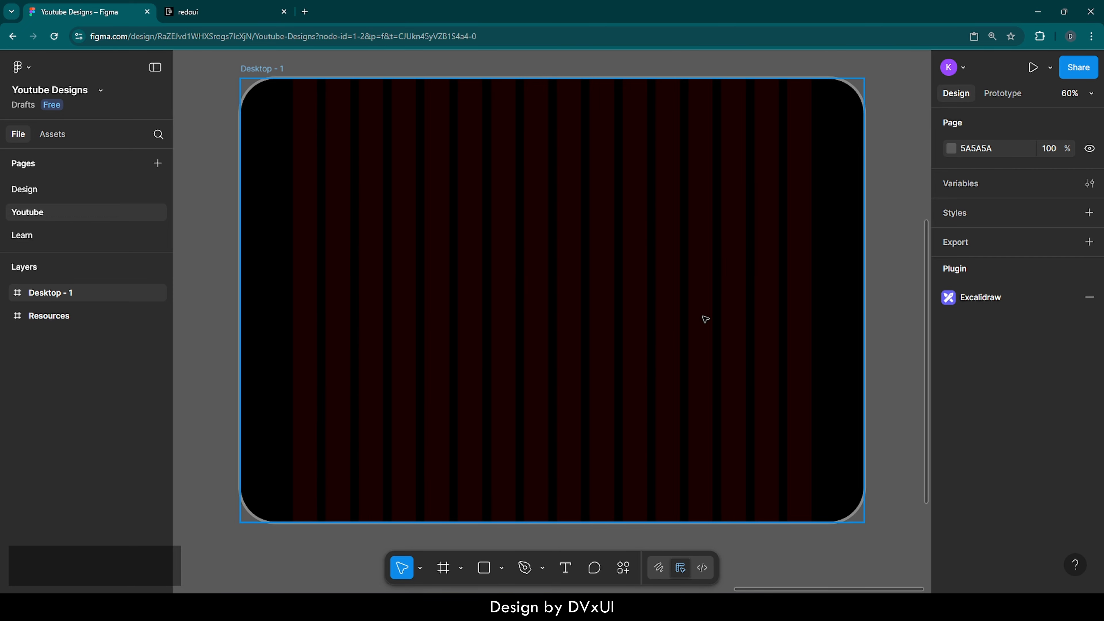
Add a second 1440 × 1024 desktop frame on the empty canvas beside Desktop - 1.
{"action": "scroll", "coordinate": [646, 370], "scroll_direction": "right", "scroll_amount": 10}
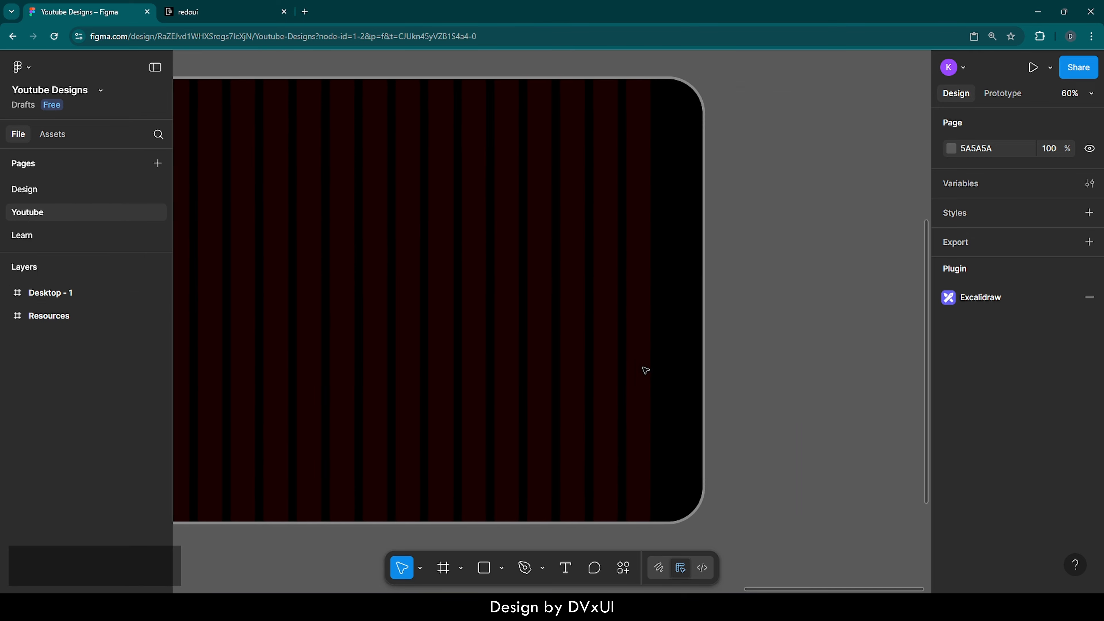
{"action": "scroll", "coordinate": [646, 370], "scroll_direction": "right", "scroll_amount": 3}
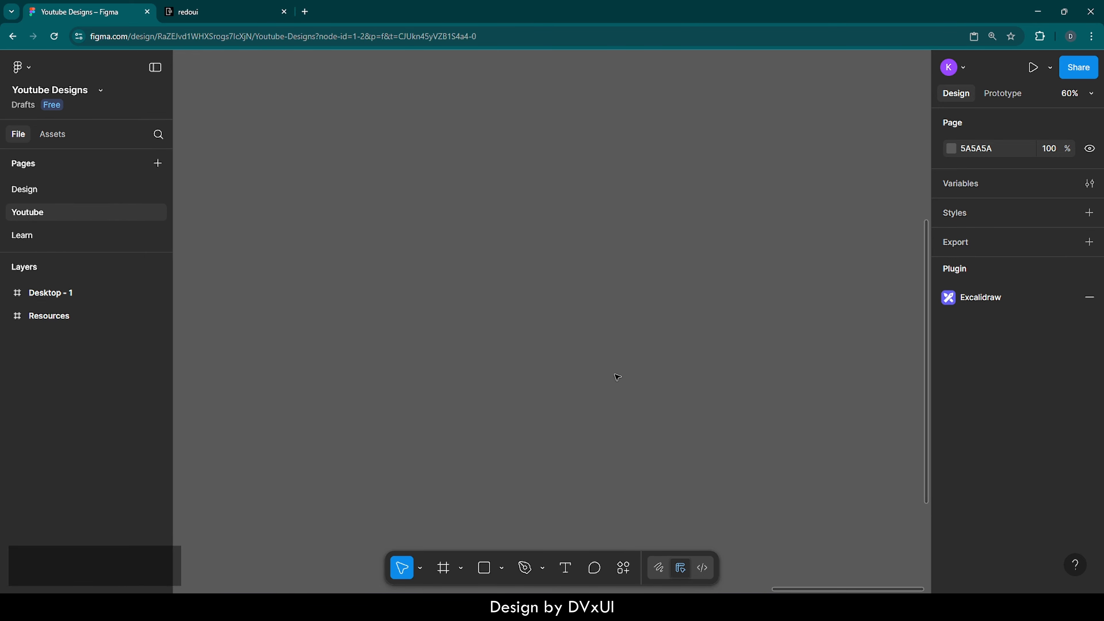
{"action": "left_click", "coordinate": [443, 567]}
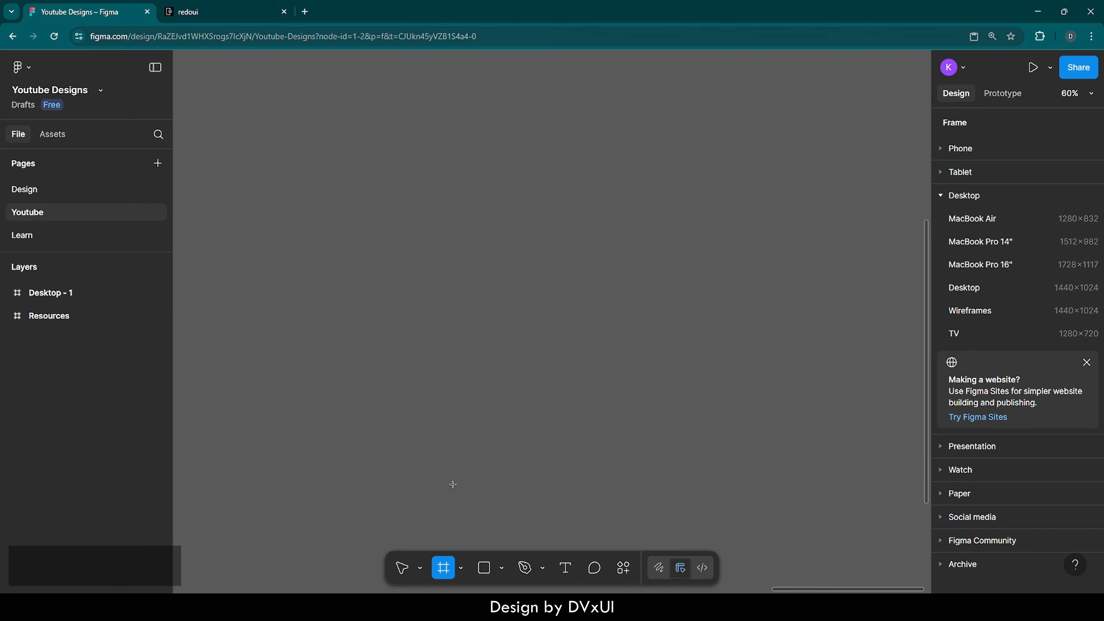
{"action": "left_click", "coordinate": [458, 277]}
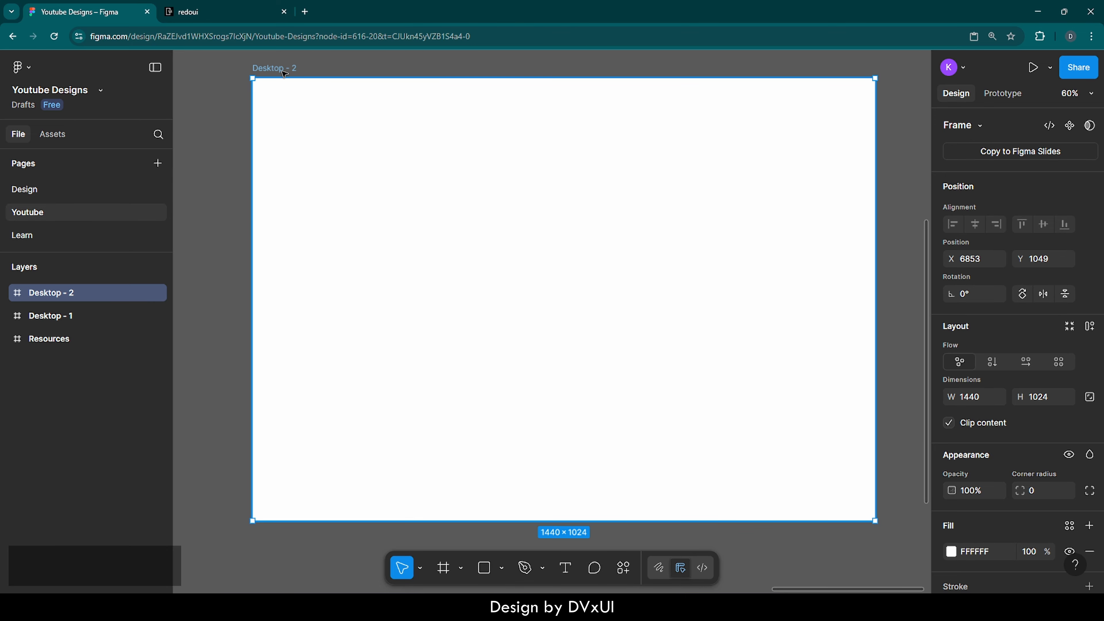
Resize the new white frame to 1000 × 1000 and lock its aspect ratio.
{"action": "scroll", "coordinate": [341, 135], "scroll_direction": "left", "scroll_amount": 2}
{"action": "scroll", "coordinate": [341, 135], "scroll_direction": "left", "scroll_amount": 10}
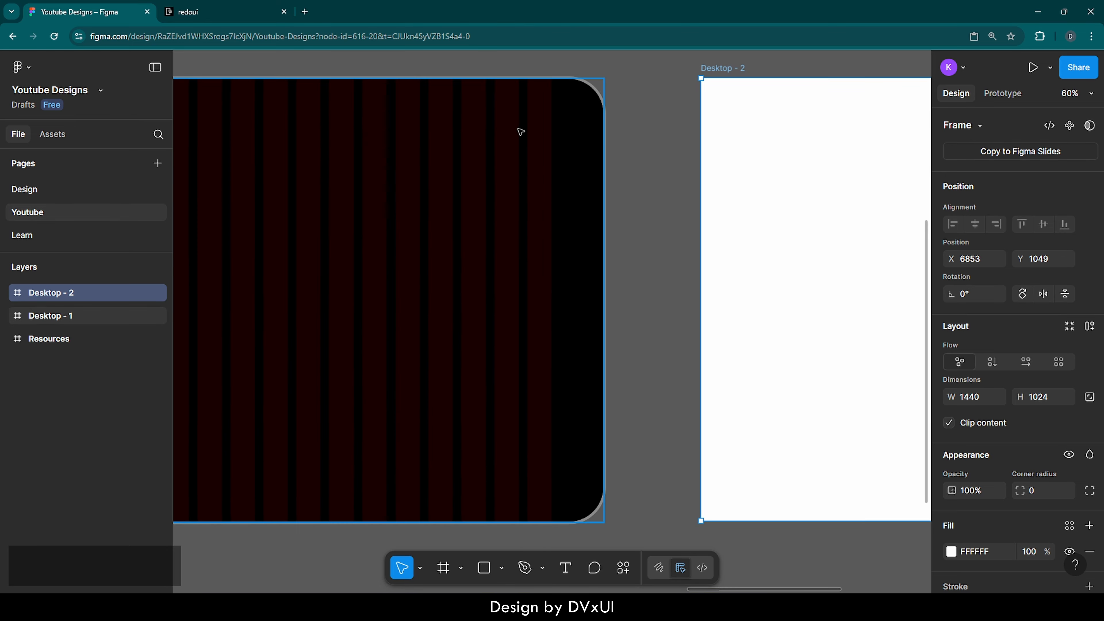
{"action": "scroll", "coordinate": [519, 130], "scroll_direction": "right", "scroll_amount": 10}
{"action": "scroll", "coordinate": [520, 131], "scroll_direction": "right", "scroll_amount": 2}
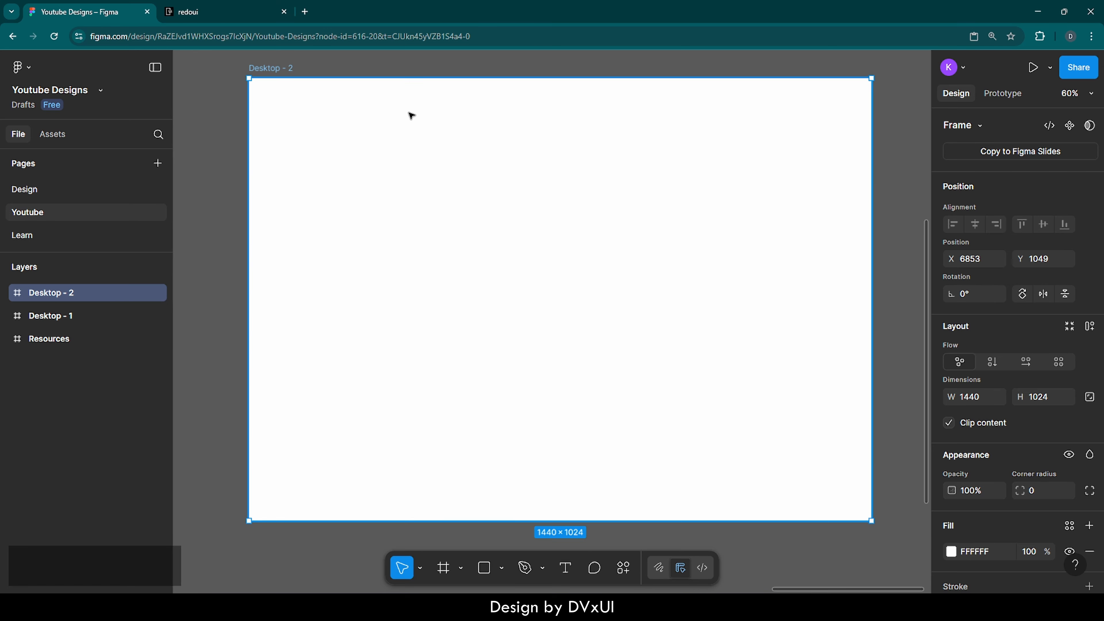
{"action": "scroll", "coordinate": [640, 199], "scroll_direction": "right", "scroll_amount": 1}
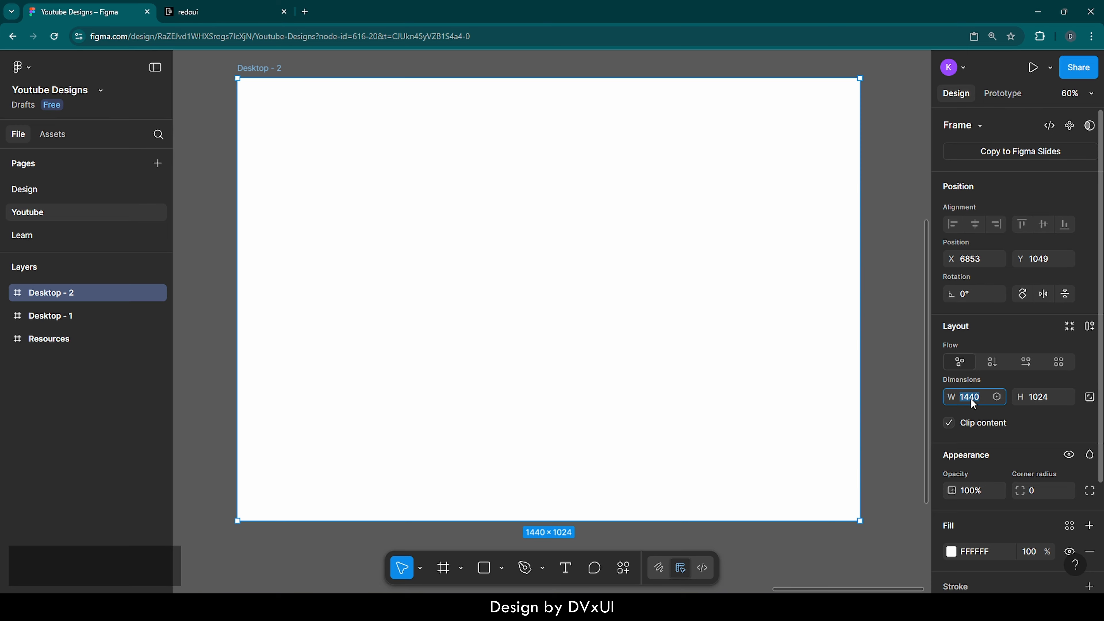
{"action": "type", "text": "1000"}
{"action": "key", "text": "Return"}
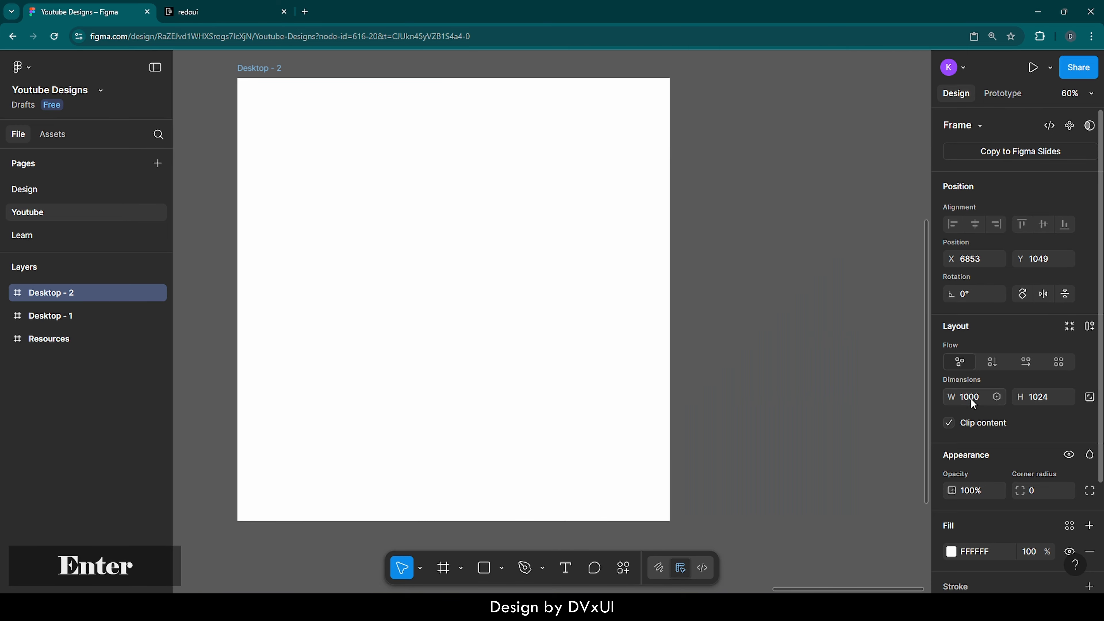
{"action": "left_click", "coordinate": [1038, 399]}
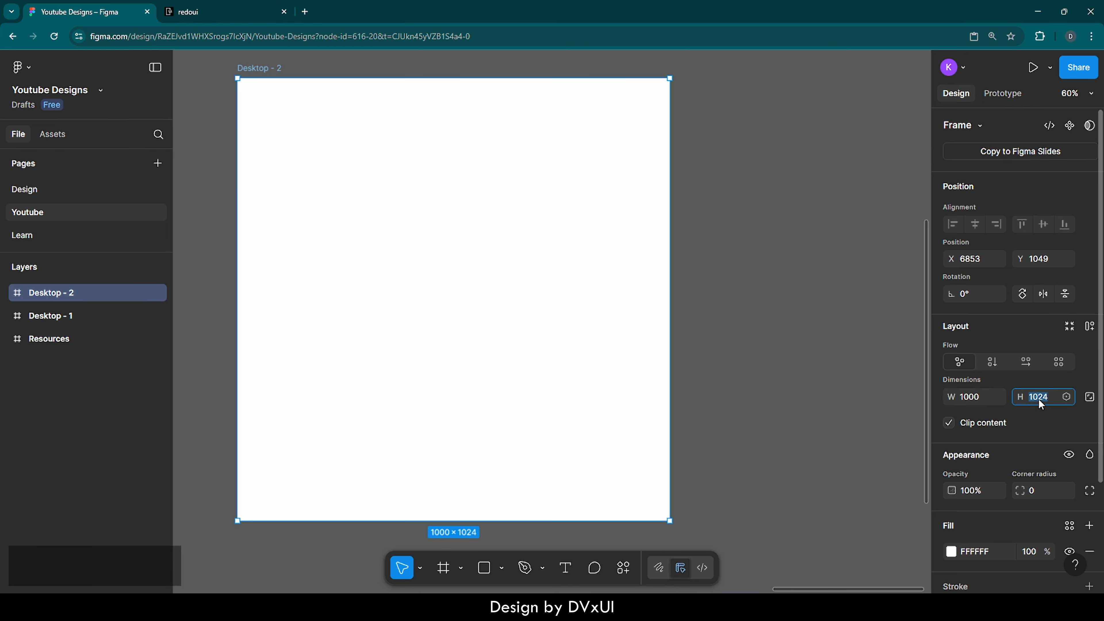
{"action": "type", "text": "10"}
{"action": "key", "text": "Return"}
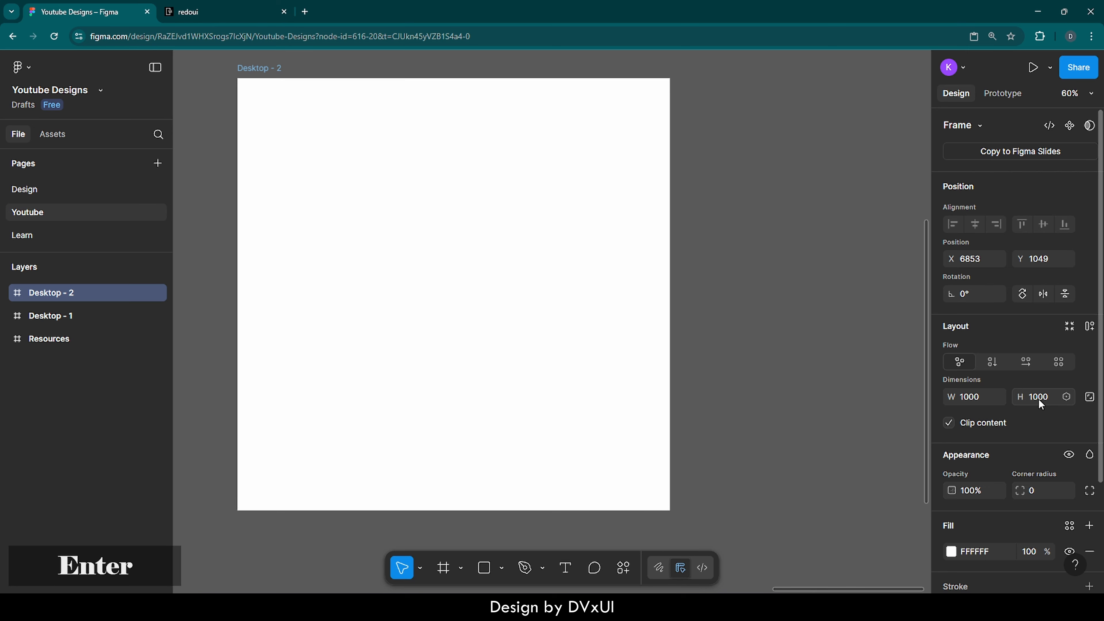
{"action": "left_click", "coordinate": [1090, 398]}
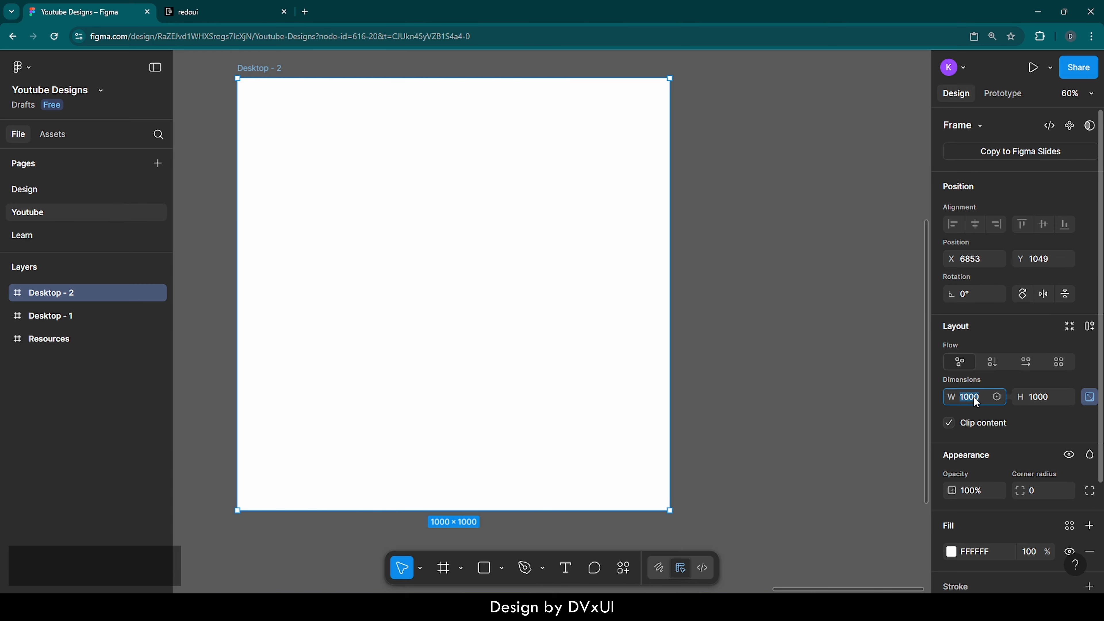
Try scaling the locked white frame to a width of 500, and undo the resize.
{"action": "type", "text": "500"}
{"action": "key", "text": "Return"}
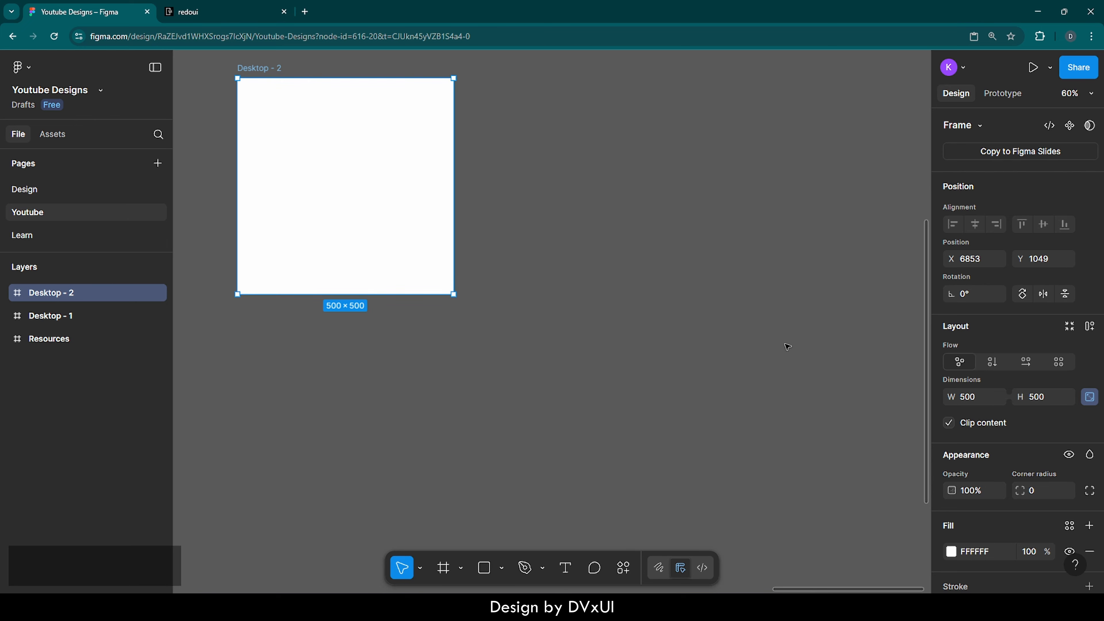
{"action": "key", "text": "ctrl"}
{"action": "key", "text": "ctrl+z"}
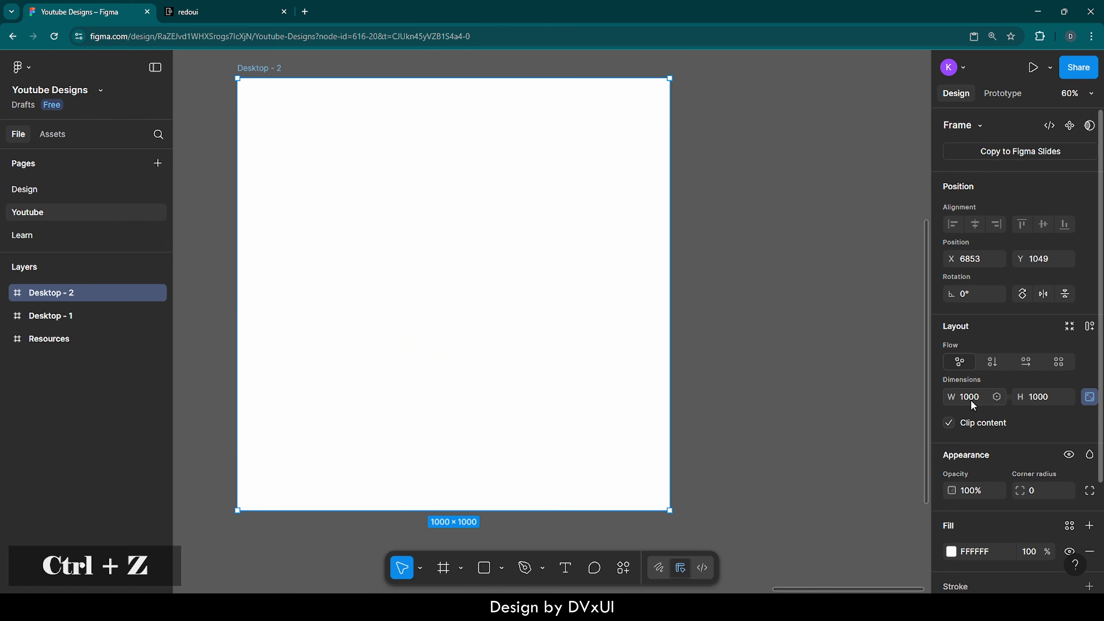
Add a circle inside the white frame, lock its aspect ratio, and size it to 860 × 860.
{"action": "scroll", "coordinate": [775, 376], "scroll_direction": "left", "scroll_amount": 3}
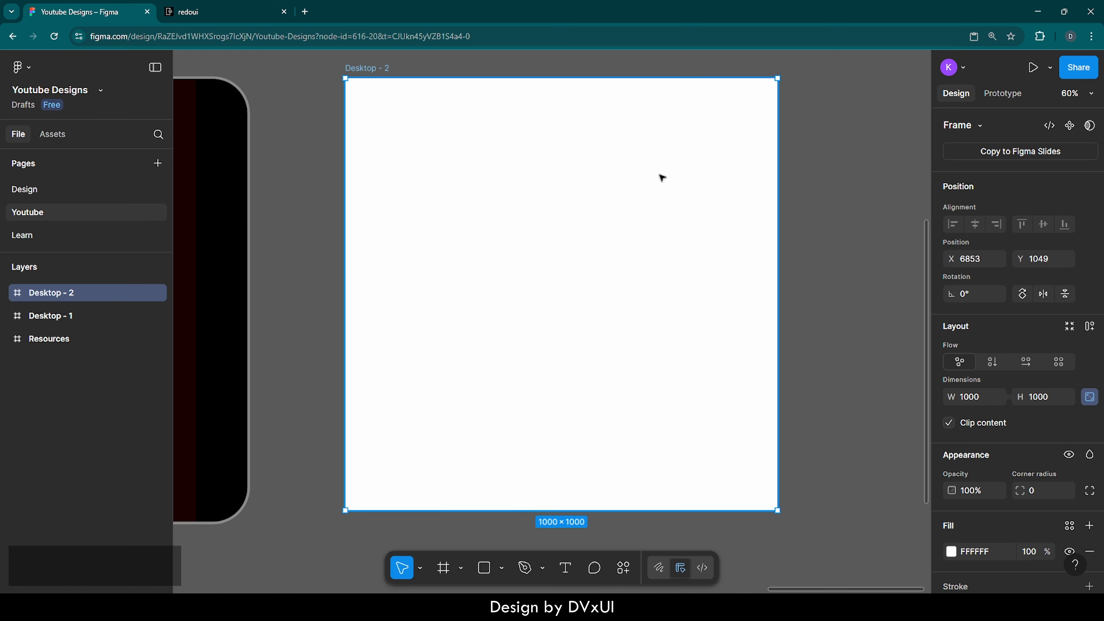
{"action": "key", "text": "o"}
{"action": "left_click", "coordinate": [551, 295]}
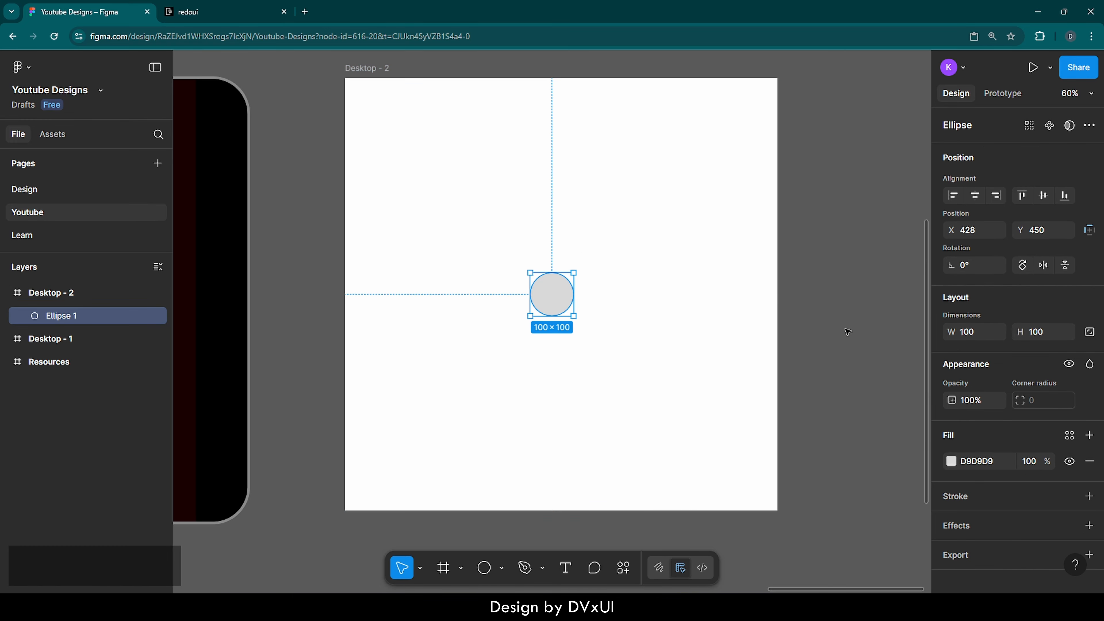
{"action": "left_click", "coordinate": [1090, 336]}
{"action": "left_click", "coordinate": [1044, 333]}
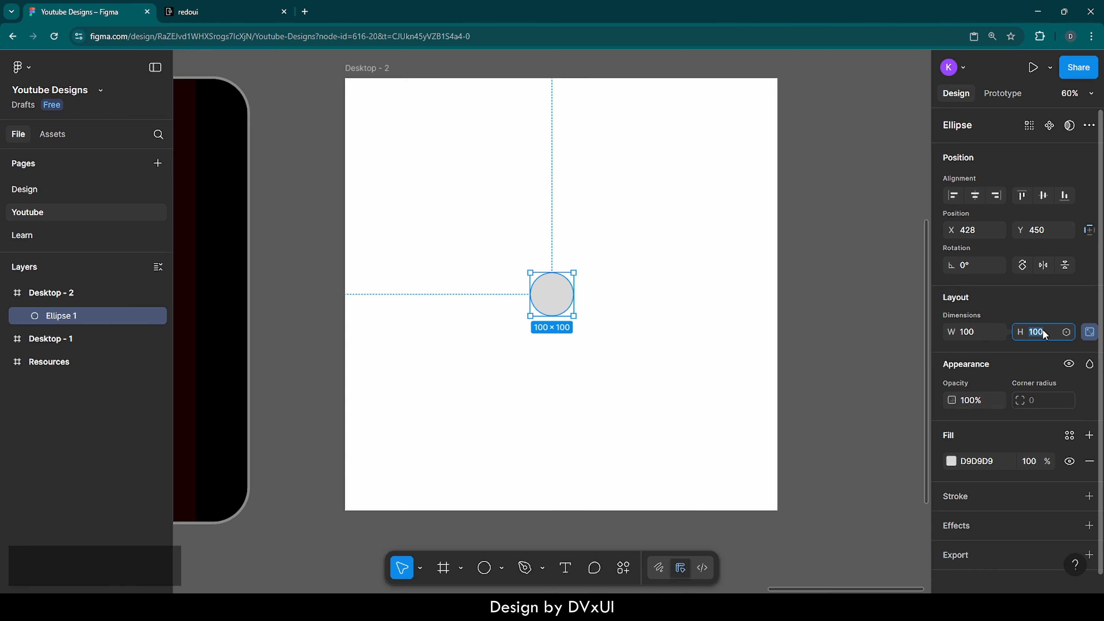
{"action": "type", "text": "860"}
{"action": "key", "text": "Return"}
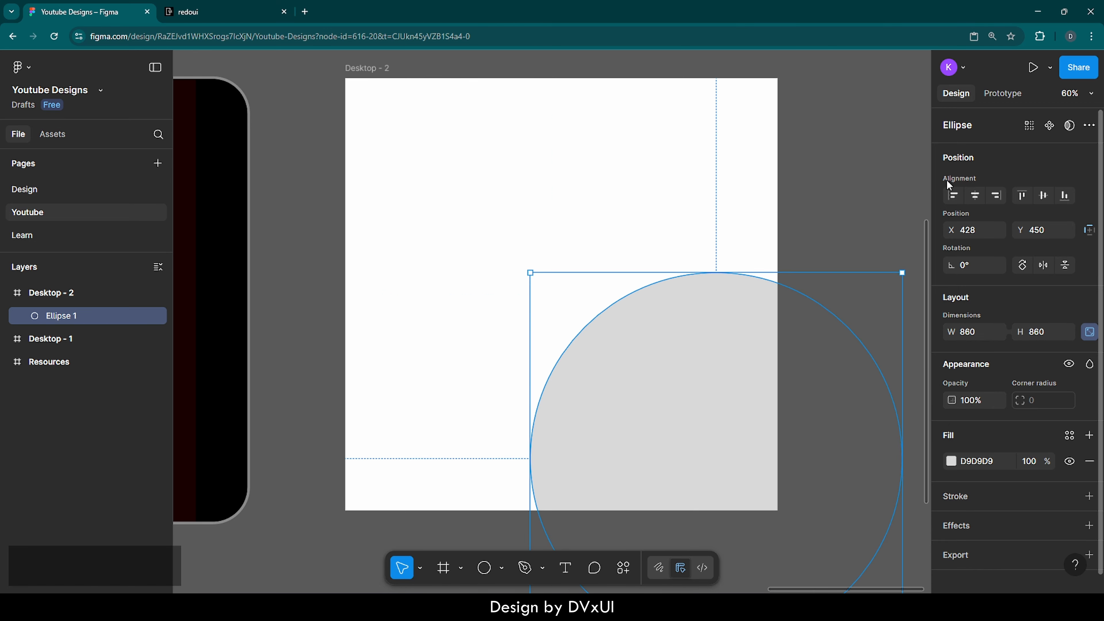
Center the circle in its frame and turn it into a full ring with a 100% sweep and a 50% inner ratio.
{"action": "left_click", "coordinate": [975, 196]}
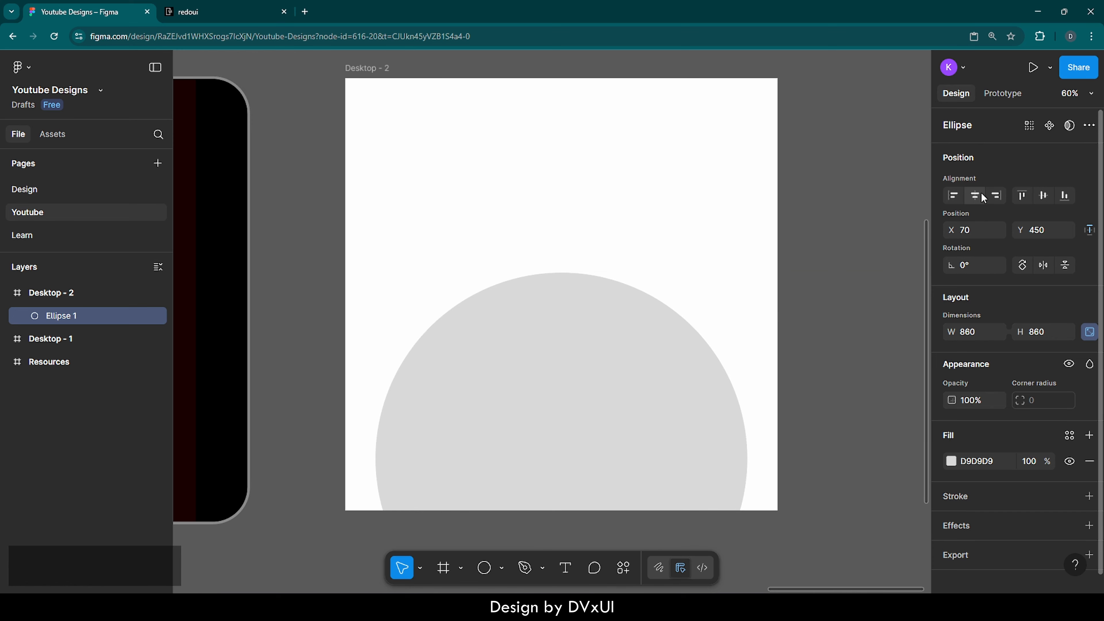
{"action": "left_click", "coordinate": [1042, 196]}
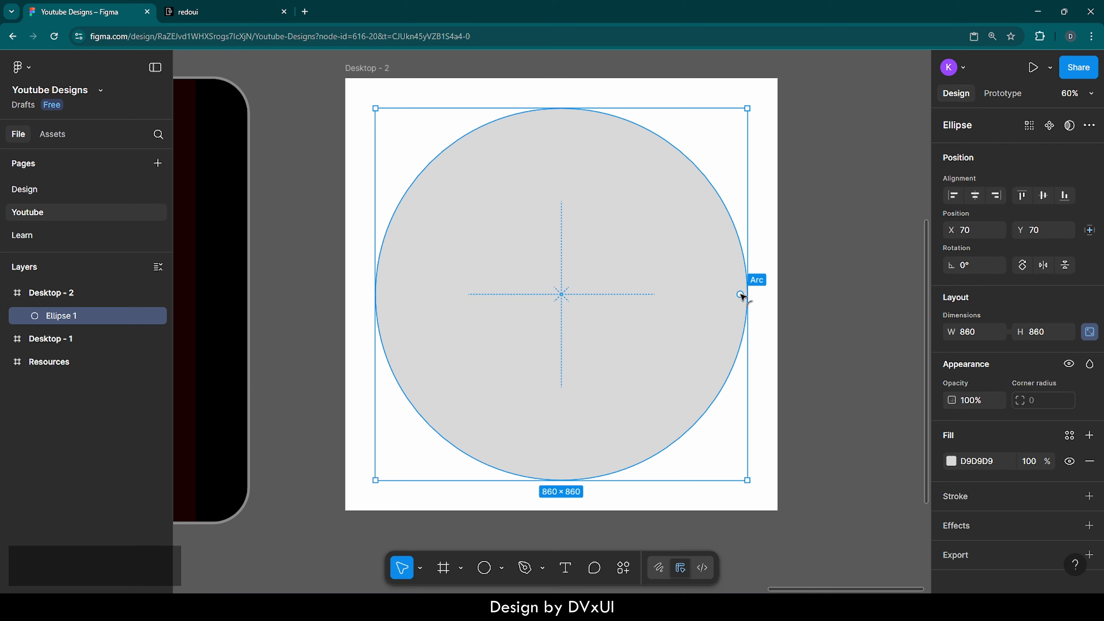
{"action": "left_click_drag", "start_coordinate": [741, 296], "coordinate": [713, 206]}
{"action": "left_click_drag", "start_coordinate": [561, 295], "coordinate": [472, 321]}
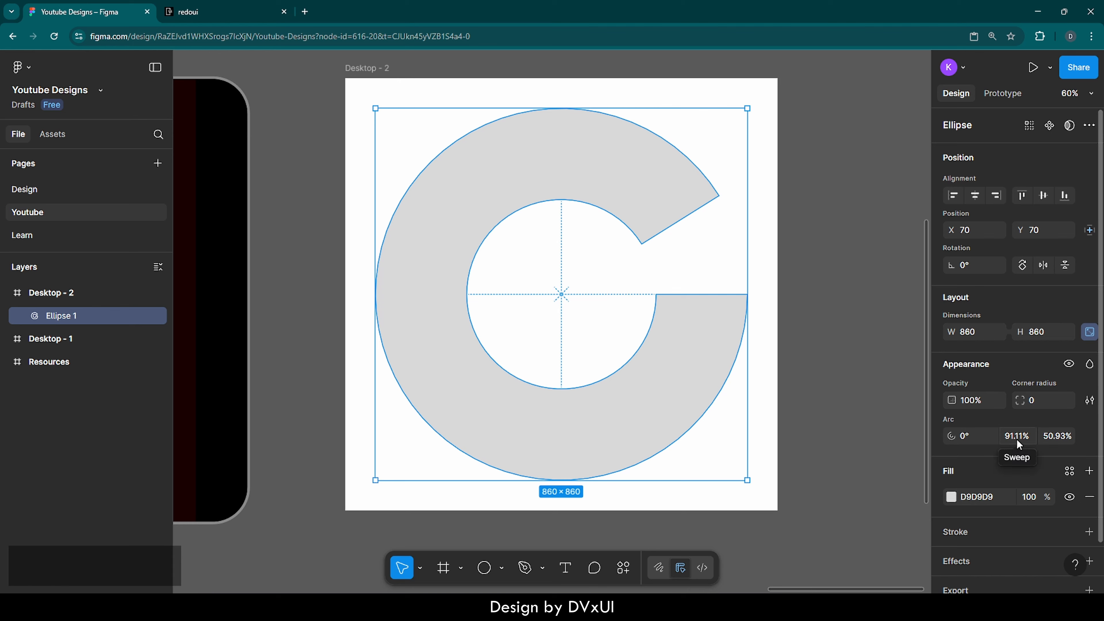
{"action": "type", "text": "100"}
{"action": "key", "text": "Return"}
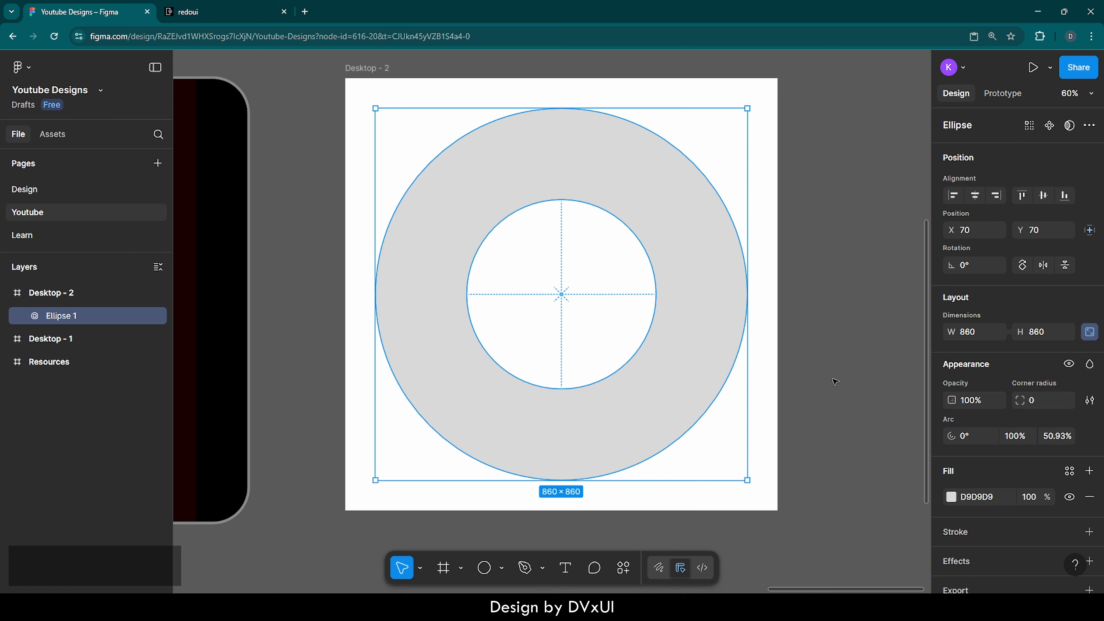
{"action": "left_click", "coordinate": [1050, 436]}
{"action": "type", "text": "50"}
{"action": "key", "text": "Return"}
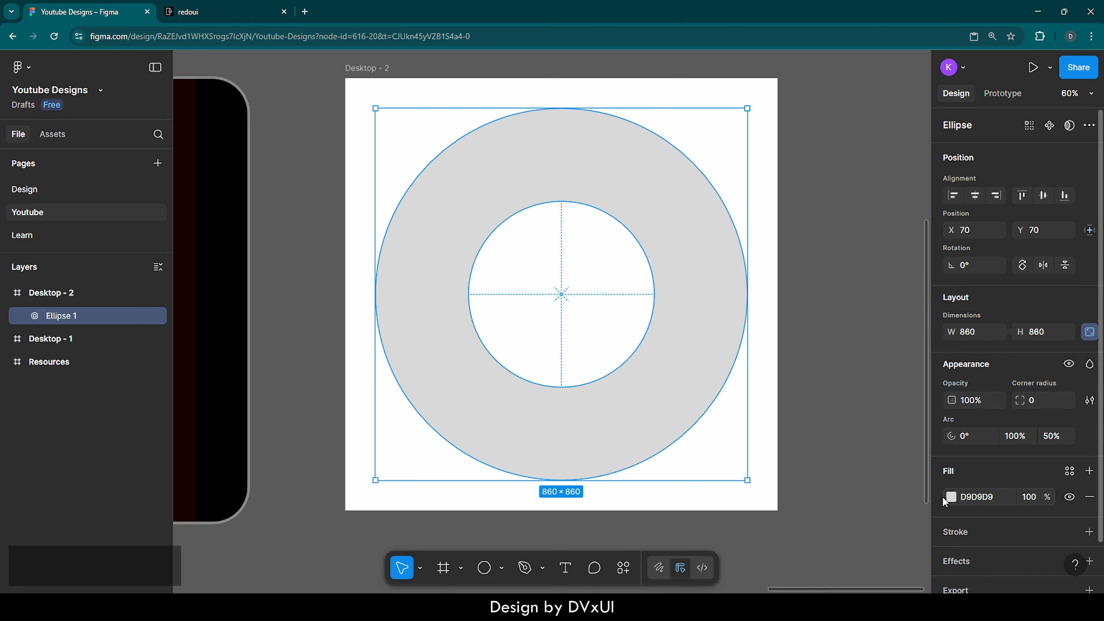
Fill the ring with the blue 0D41E1 used on this page.
{"action": "left_click", "coordinate": [950, 496]}
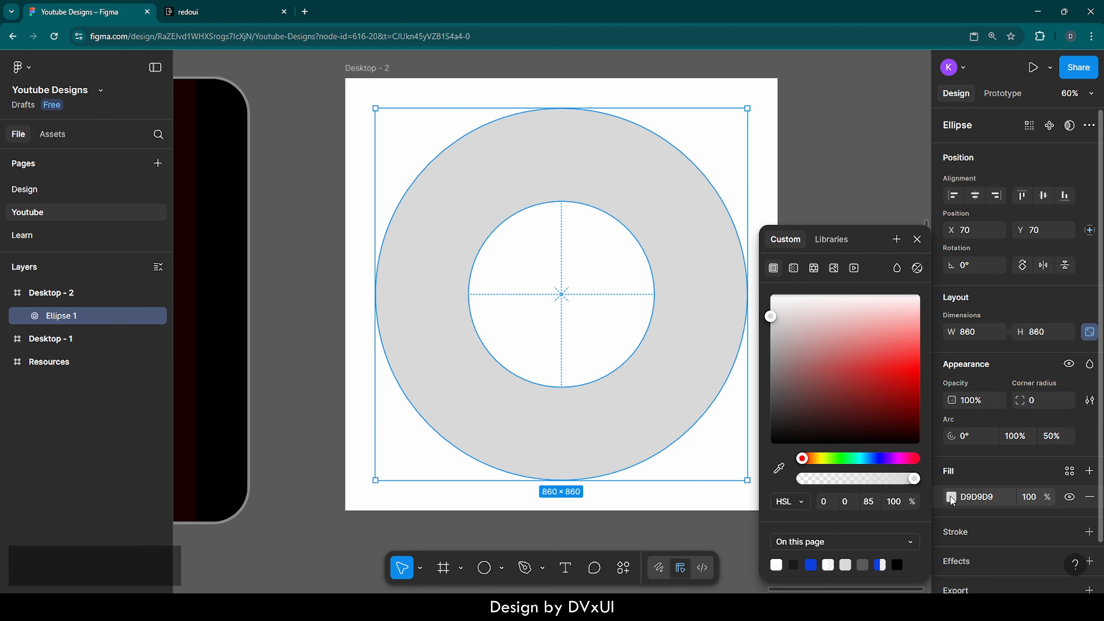
{"action": "left_click", "coordinate": [811, 564]}
{"action": "left_click", "coordinate": [838, 188]}
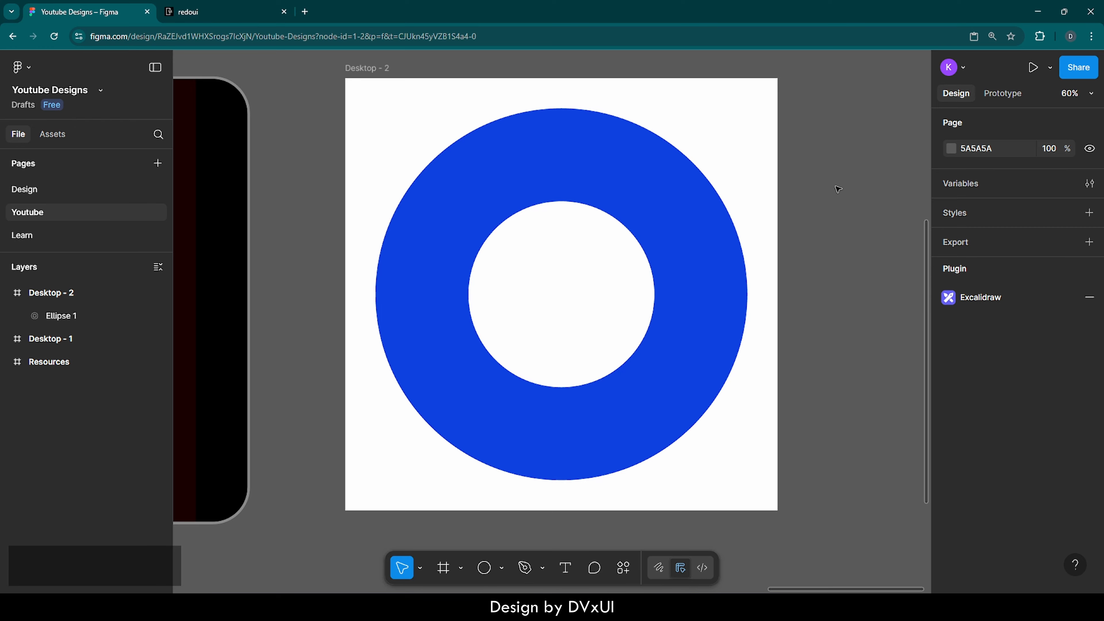
Change the ring's fill to a linear gradient and set its 100% stop to 0D41E1, copied from the 0% stop.
{"action": "left_click", "coordinate": [584, 160]}
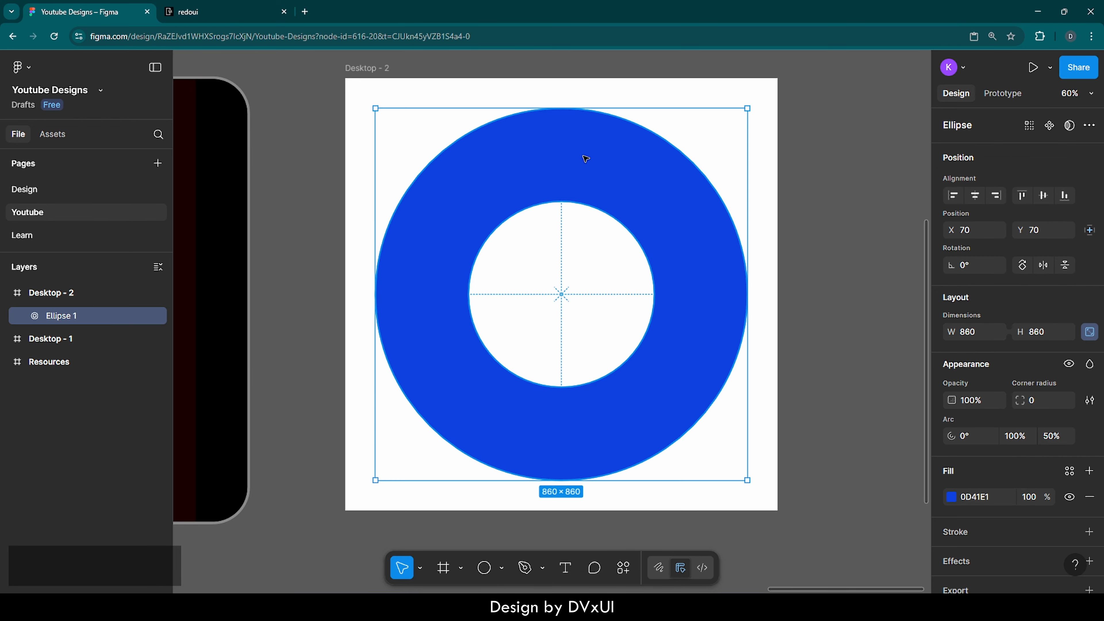
{"action": "scroll", "coordinate": [969, 421], "scroll_direction": "down", "scroll_amount": 2}
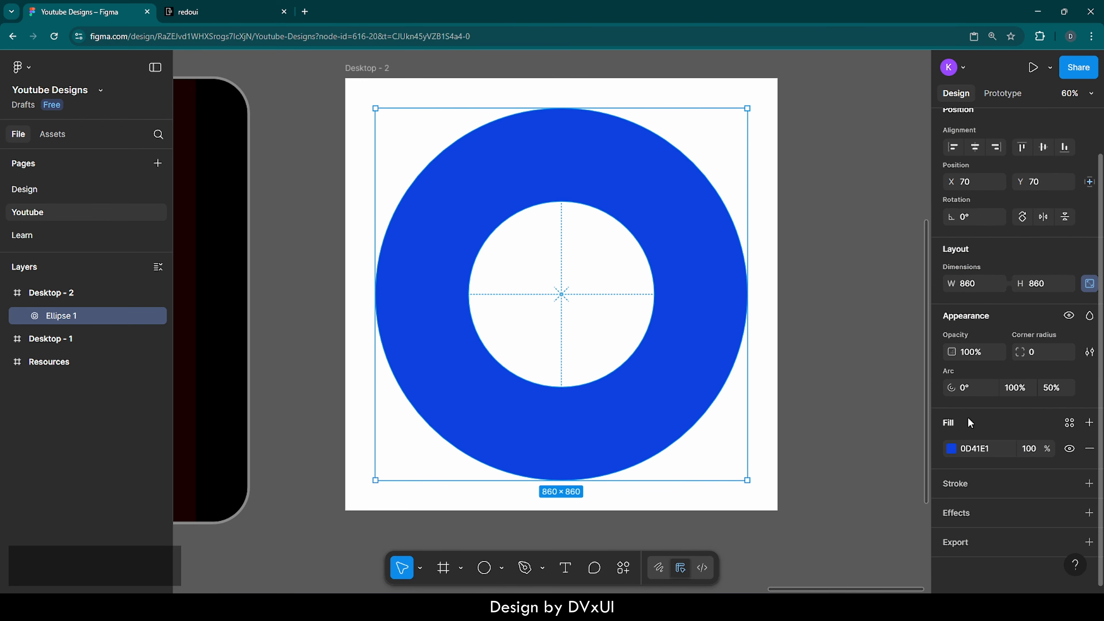
{"action": "left_click", "coordinate": [952, 448]}
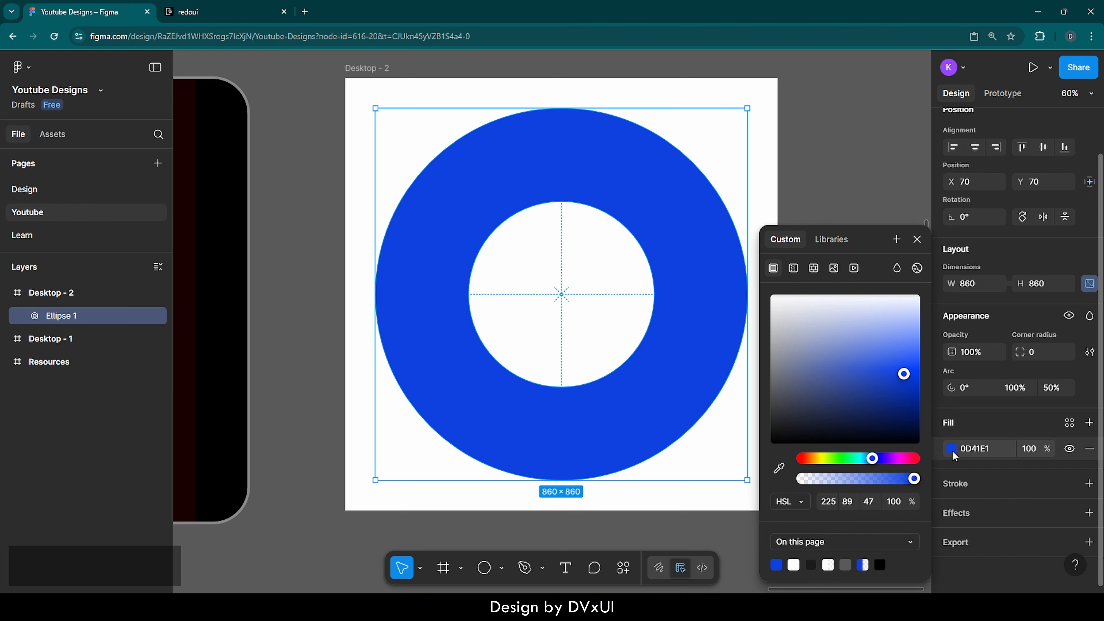
{"action": "left_click", "coordinate": [793, 268]}
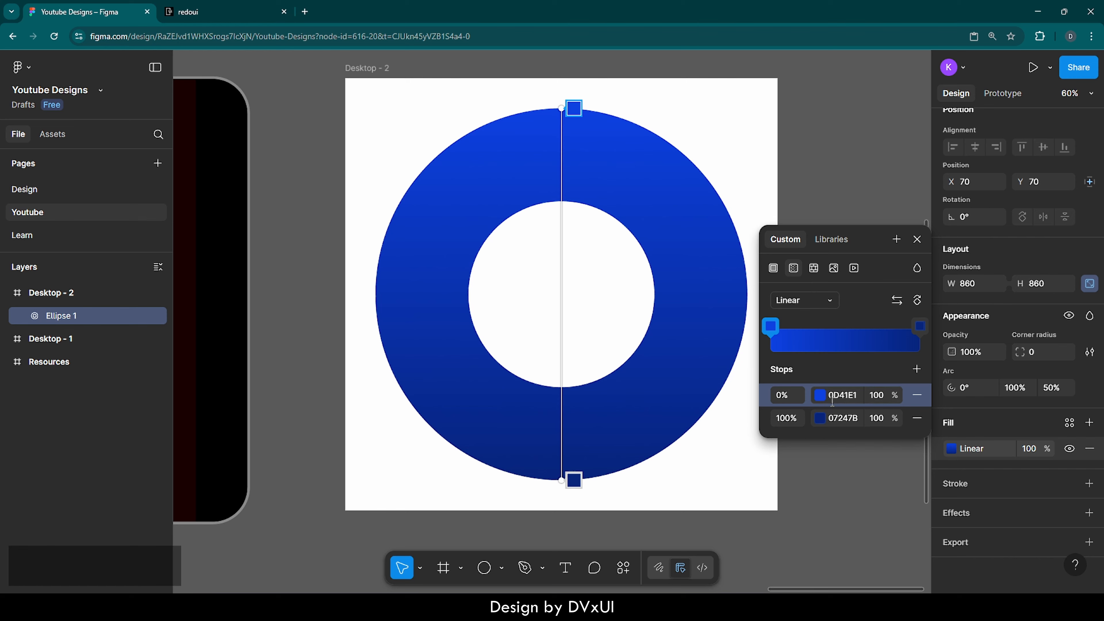
{"action": "left_click", "coordinate": [850, 397]}
{"action": "key", "text": "ctrl+a"}
{"action": "key", "text": "ctrl+c"}
{"action": "left_click", "coordinate": [849, 418]}
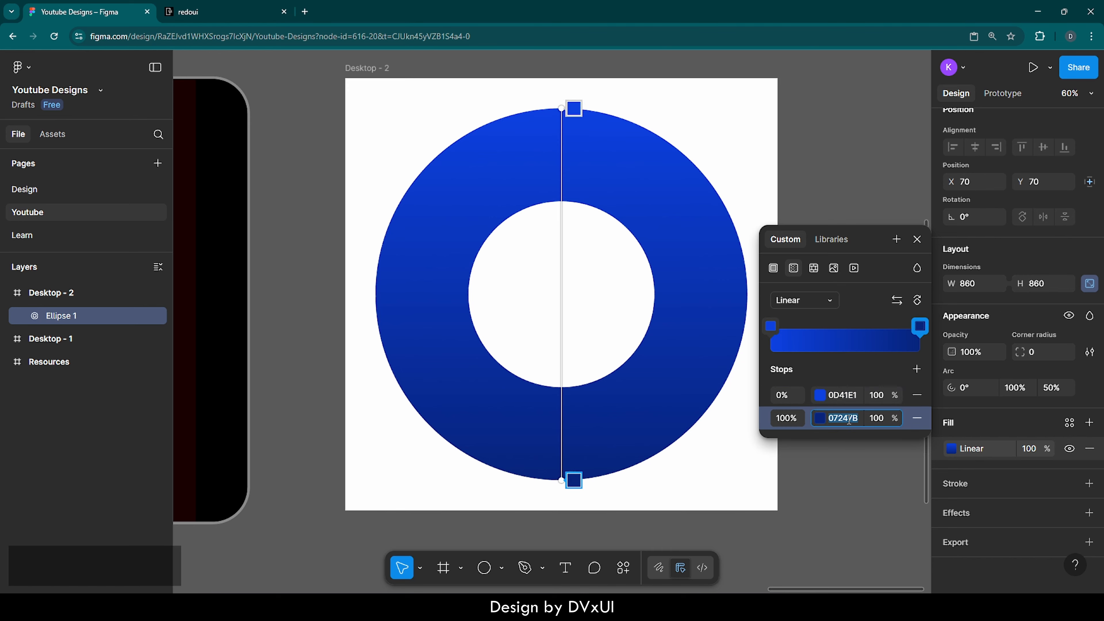
{"action": "key", "text": "ctrl+v"}
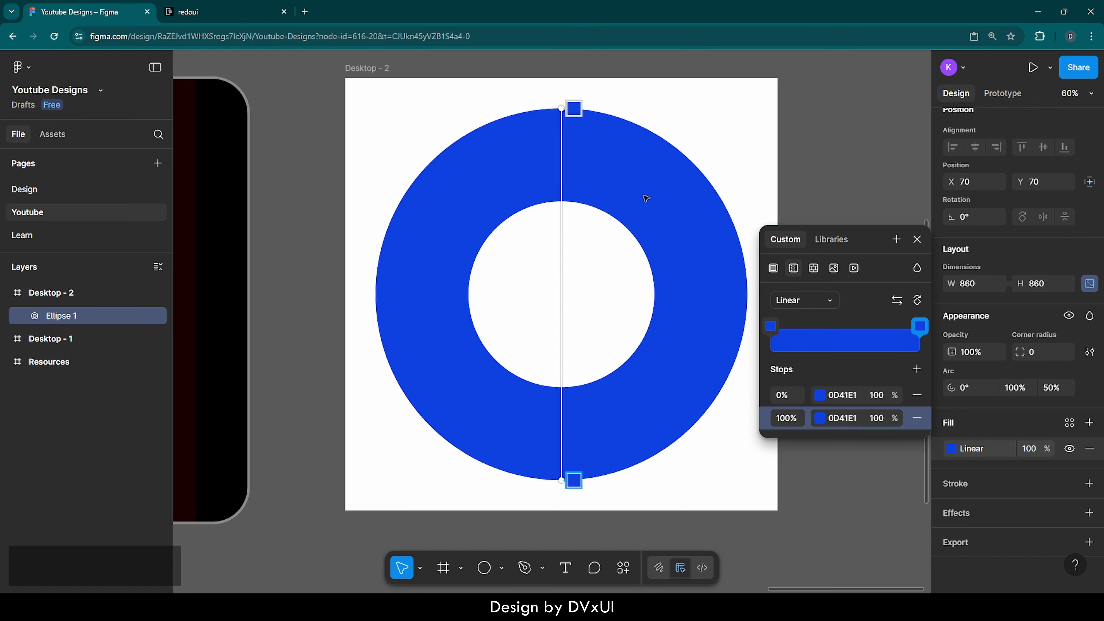
Run the gradient diagonally from the ring's center to its lower-left outer edge.
{"action": "left_click_drag", "start_coordinate": [561, 108], "coordinate": [562, 295]}
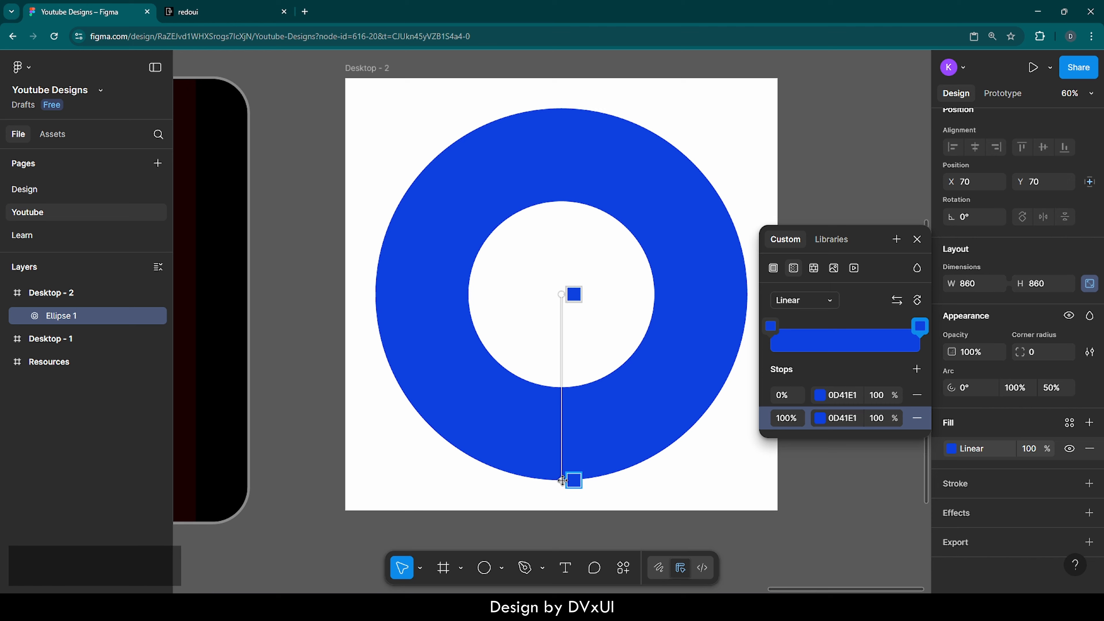
{"action": "left_click_drag", "start_coordinate": [562, 480], "coordinate": [344, 509]}
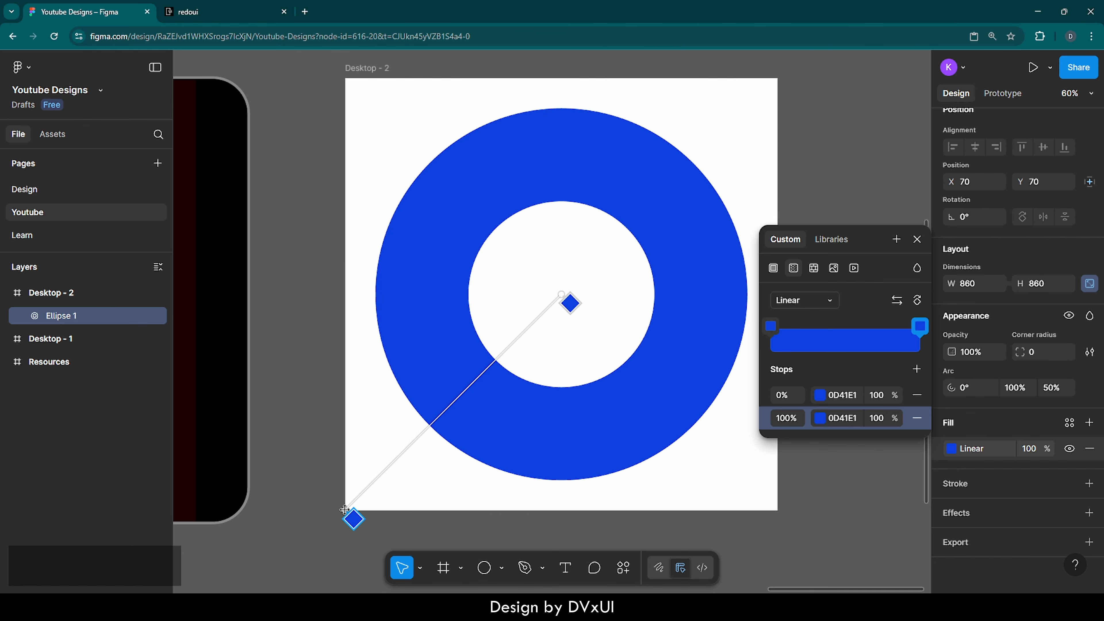
{"action": "left_click_drag", "start_coordinate": [344, 509], "coordinate": [430, 425]}
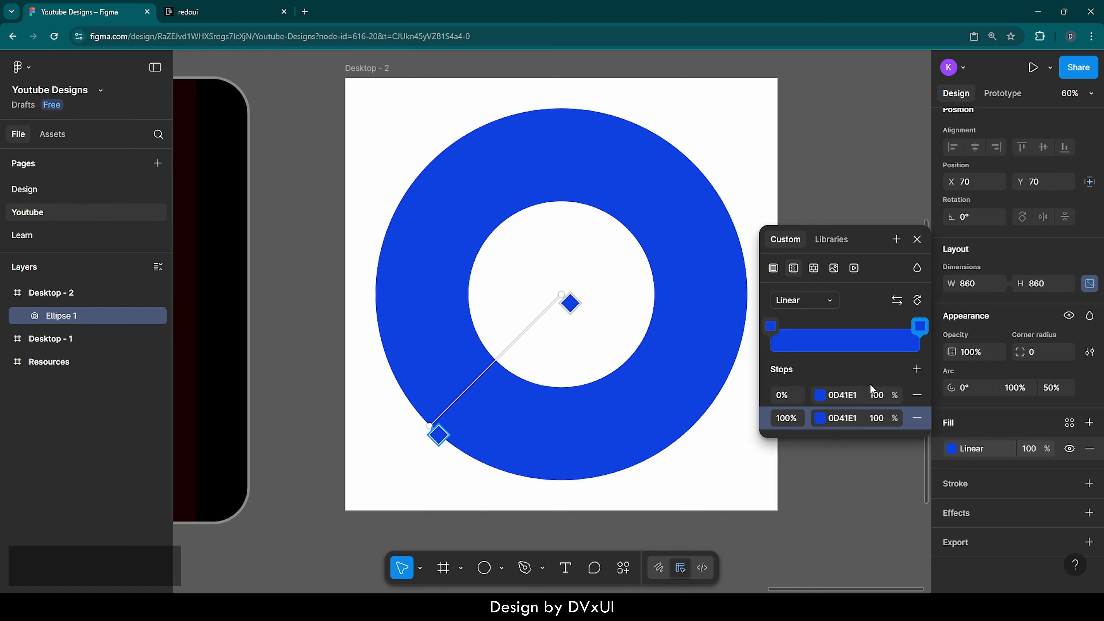
Set the opacity of the gradient's 0% stop to 0.
{"action": "left_click", "coordinate": [879, 394]}
{"action": "type", "text": "0"}
{"action": "left_click", "coordinate": [767, 183]}
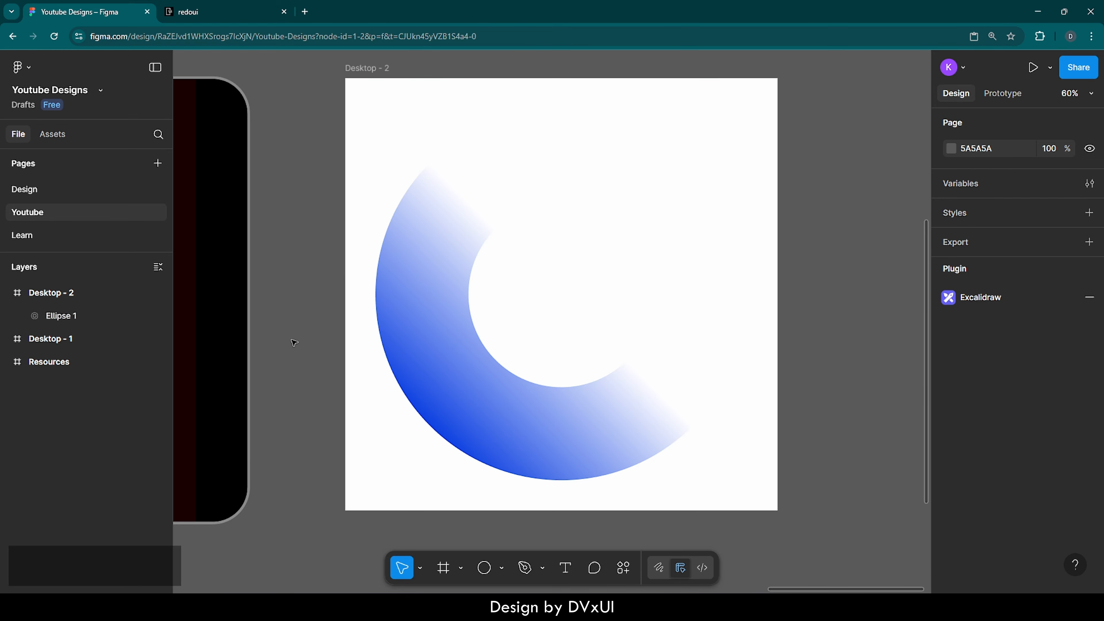
Rename the Desktop - 2 frame as circle.
{"action": "scroll", "coordinate": [294, 342], "scroll_direction": "down", "scroll_amount": 5}
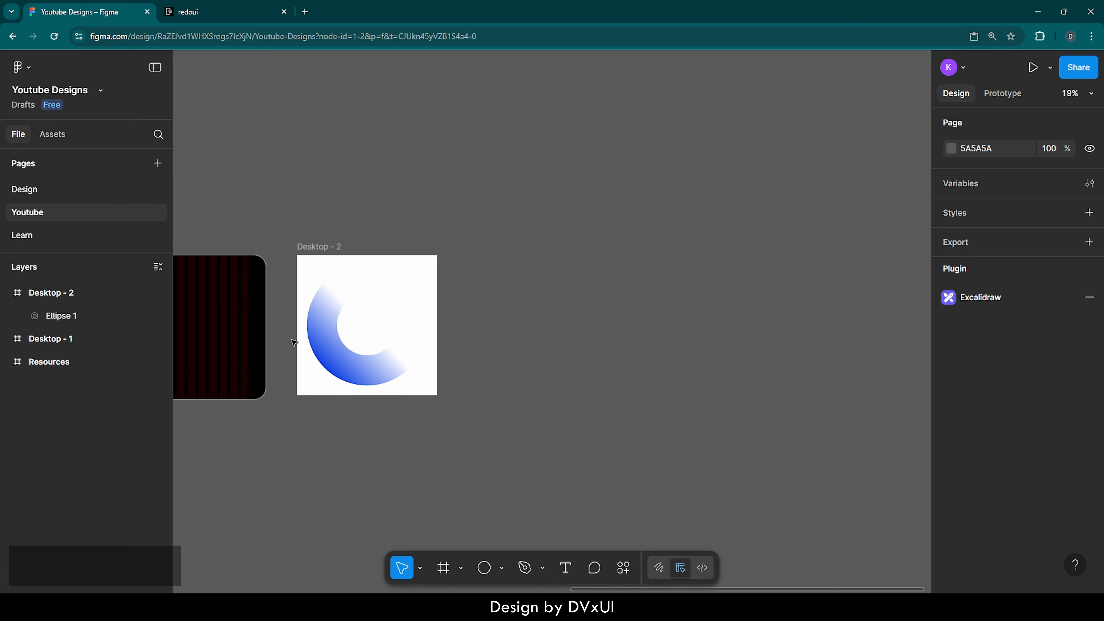
{"action": "scroll", "coordinate": [293, 342], "scroll_direction": "right", "scroll_amount": 3}
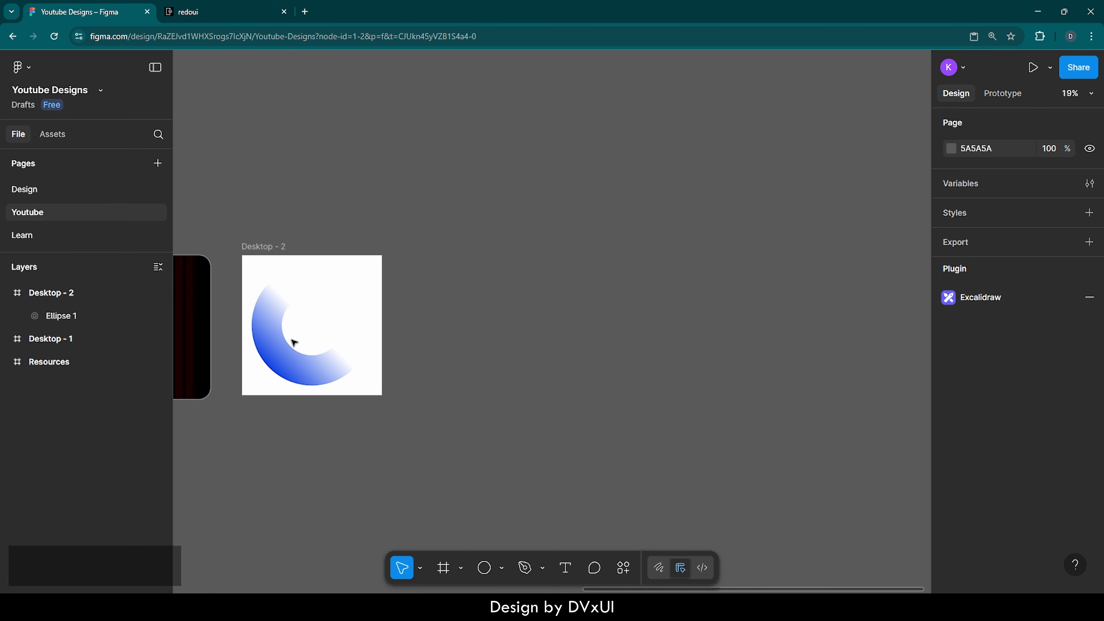
{"action": "left_click", "coordinate": [266, 248]}
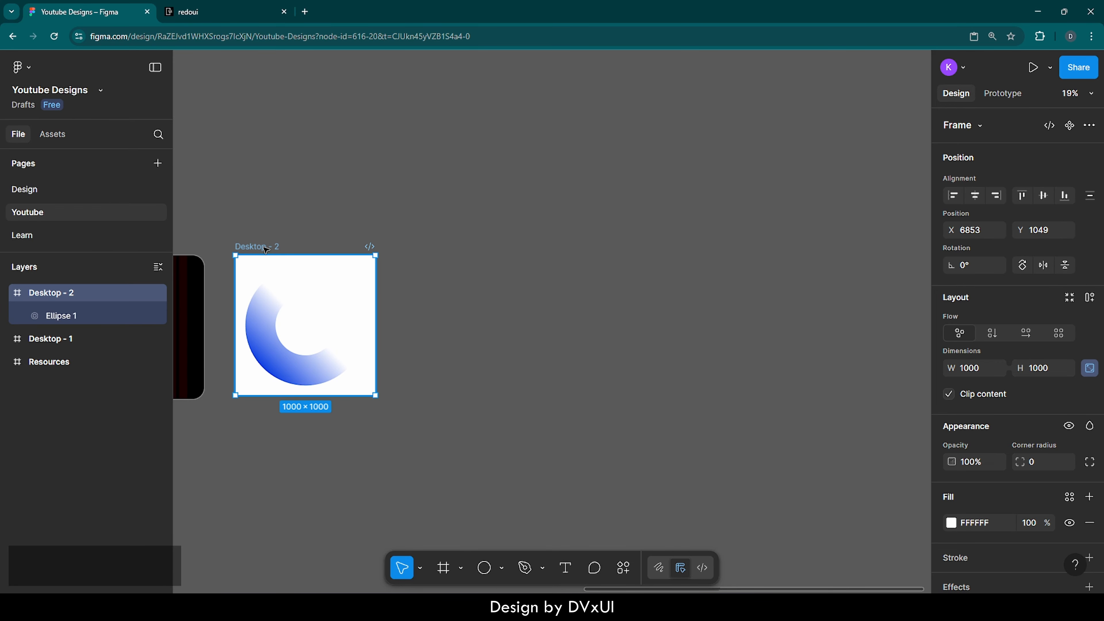
{"action": "double_click", "coordinate": [266, 248]}
{"action": "key", "text": "BackSpace"}
{"action": "type", "text": "circle"}
{"action": "key", "text": "Return"}
{"action": "key", "text": "Escape"}
Duplicate the circle frame three times, spacing the copies evenly in a row to its right.
{"action": "left_click", "coordinate": [249, 251]}
{"action": "key", "text": "ctrl+d"}
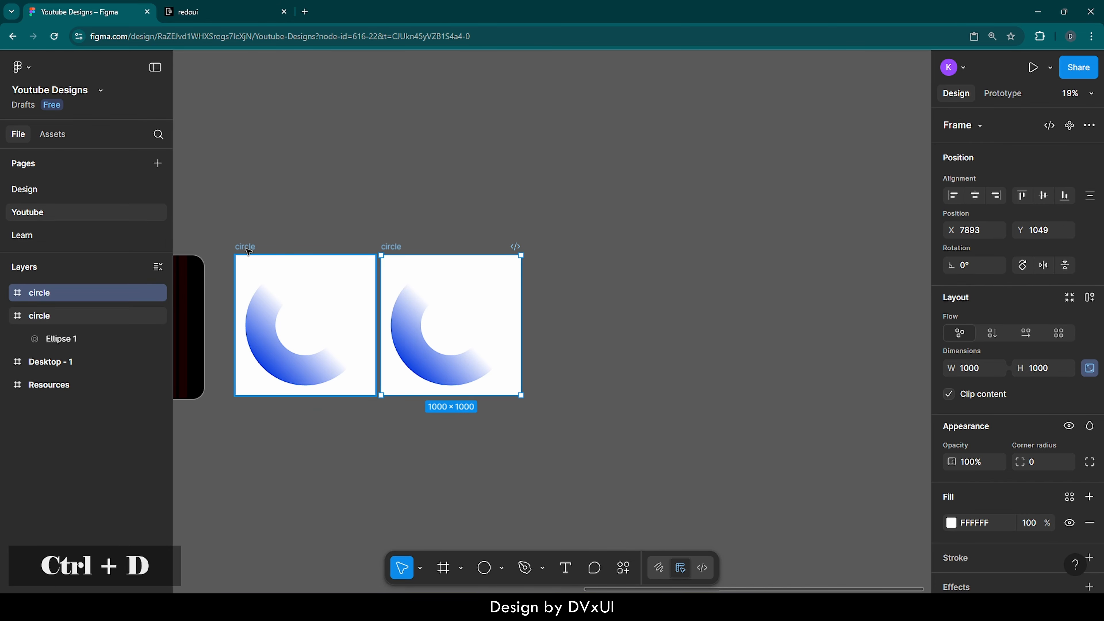
{"action": "left_click_drag", "start_coordinate": [398, 249], "coordinate": [455, 248]}
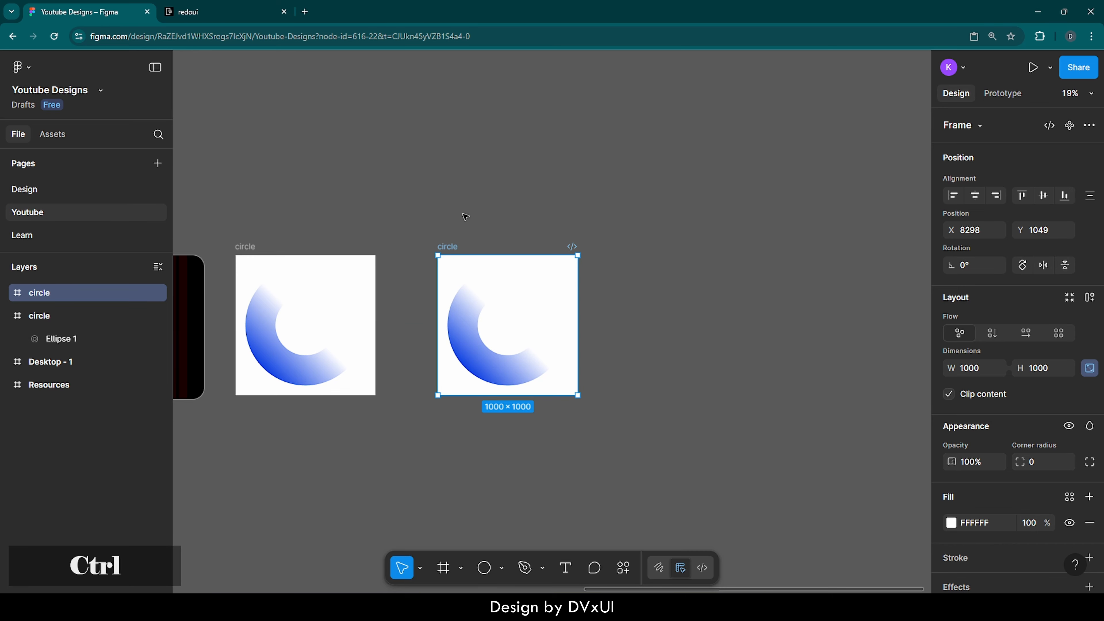
{"action": "key", "text": "ctrl+d"}
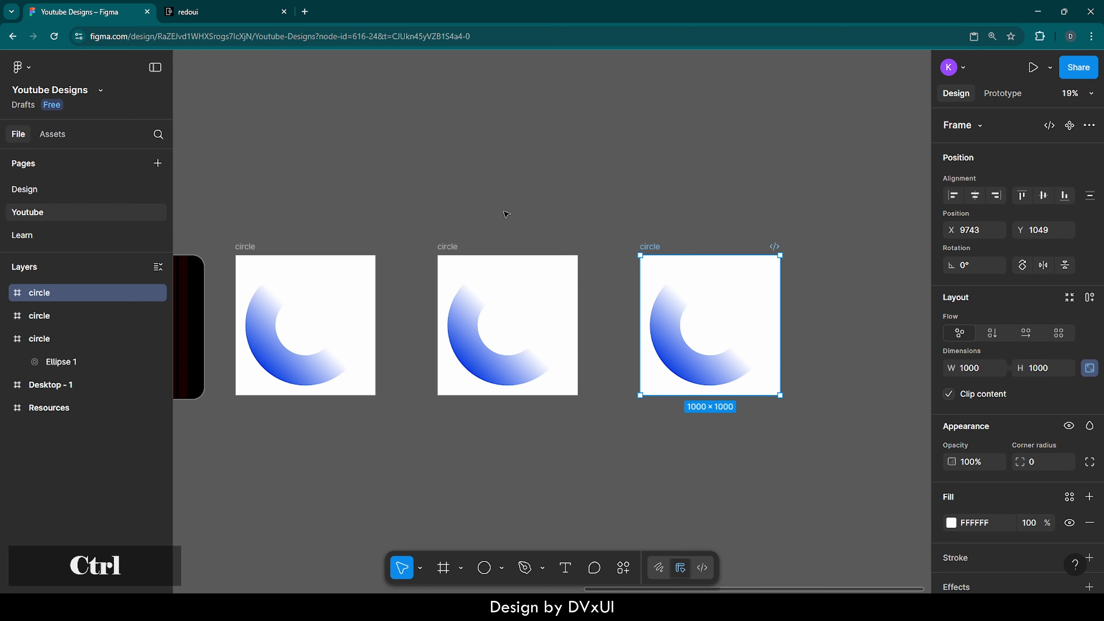
{"action": "key", "text": "ctrl+d"}
{"action": "scroll", "coordinate": [597, 217], "scroll_direction": "left", "scroll_amount": 2}
{"action": "scroll", "coordinate": [597, 217], "scroll_direction": "down", "scroll_amount": 1}
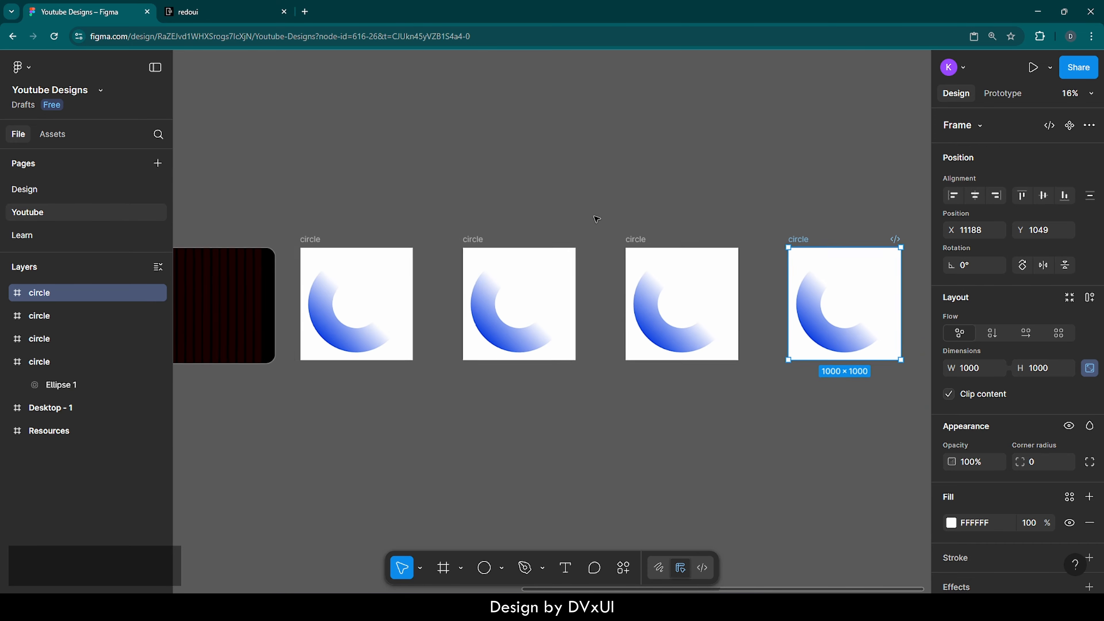
{"action": "scroll", "coordinate": [596, 217], "scroll_direction": "right", "scroll_amount": 2}
{"action": "scroll", "coordinate": [597, 217], "scroll_direction": "down", "scroll_amount": 1}
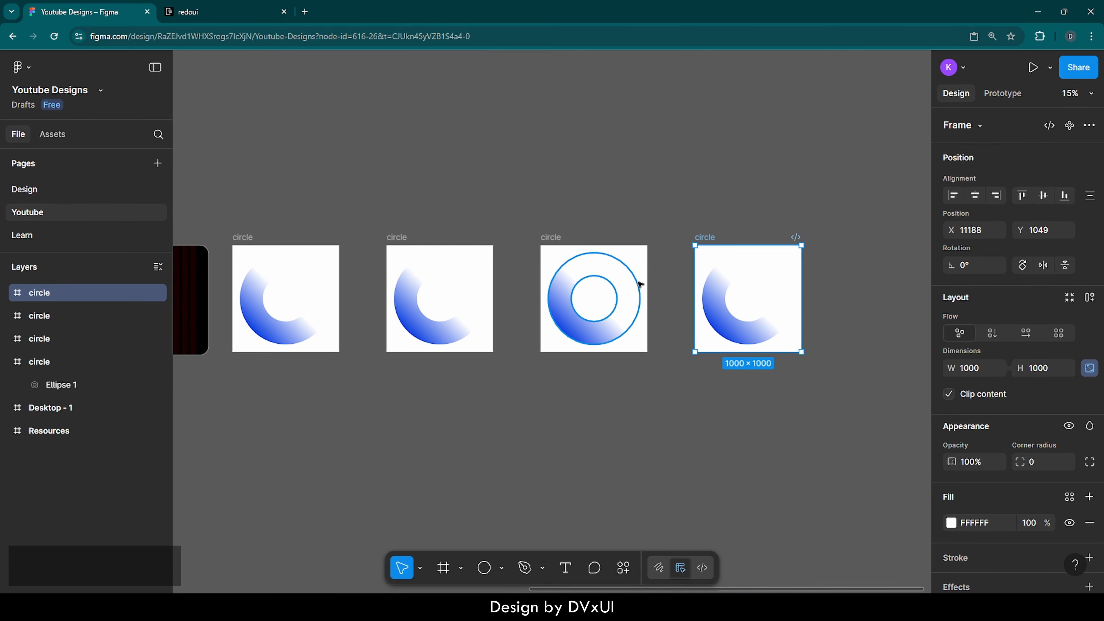
Expand the three duplicated circle frames to show their ellipse layers.
{"action": "left_click", "coordinate": [5, 293]}
{"action": "left_click", "coordinate": [5, 338]}
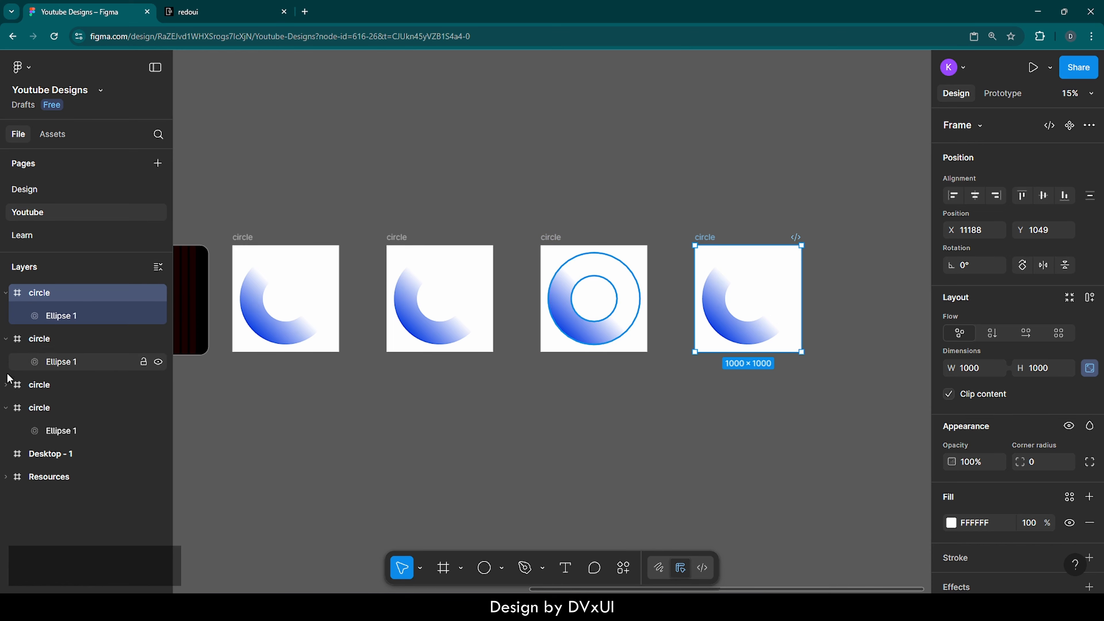
{"action": "left_click", "coordinate": [6, 383]}
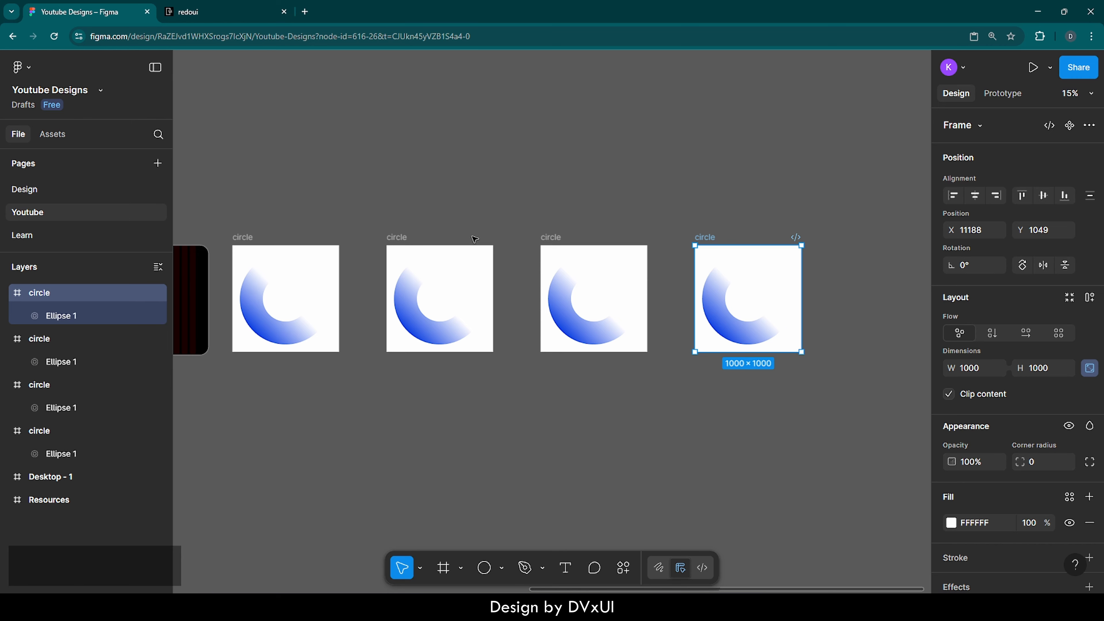
{"action": "left_click", "coordinate": [408, 223]}
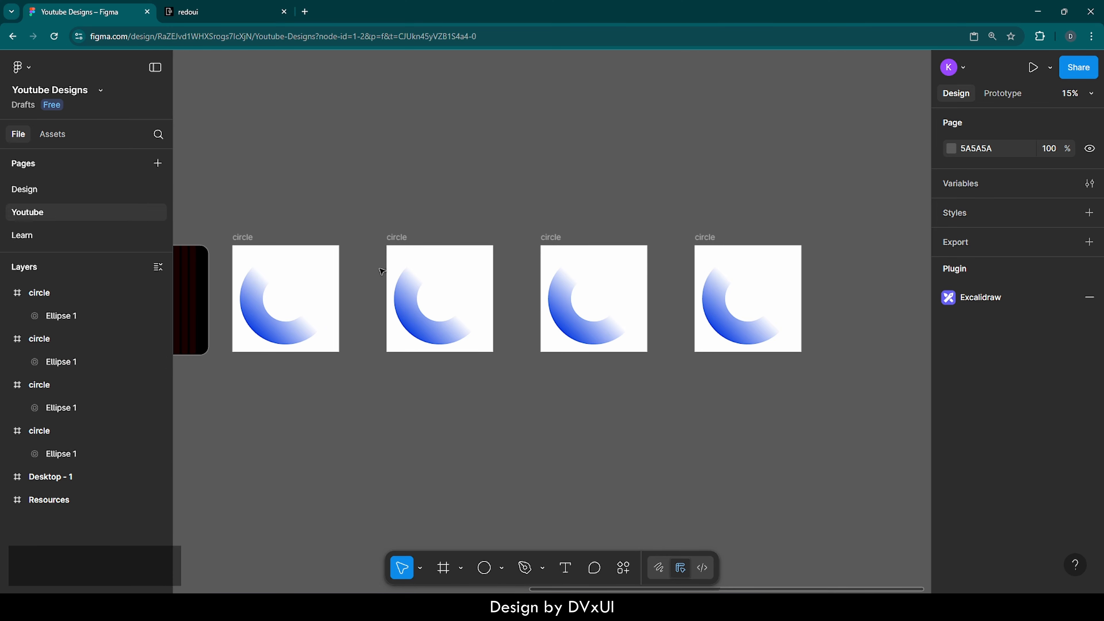
Rotate the ring's gradient in the second circle frame so its solid end sits on the upper-left outer edge.
{"action": "left_click", "coordinate": [425, 285]}
{"action": "scroll", "coordinate": [430, 292], "scroll_direction": "up", "scroll_amount": 5}
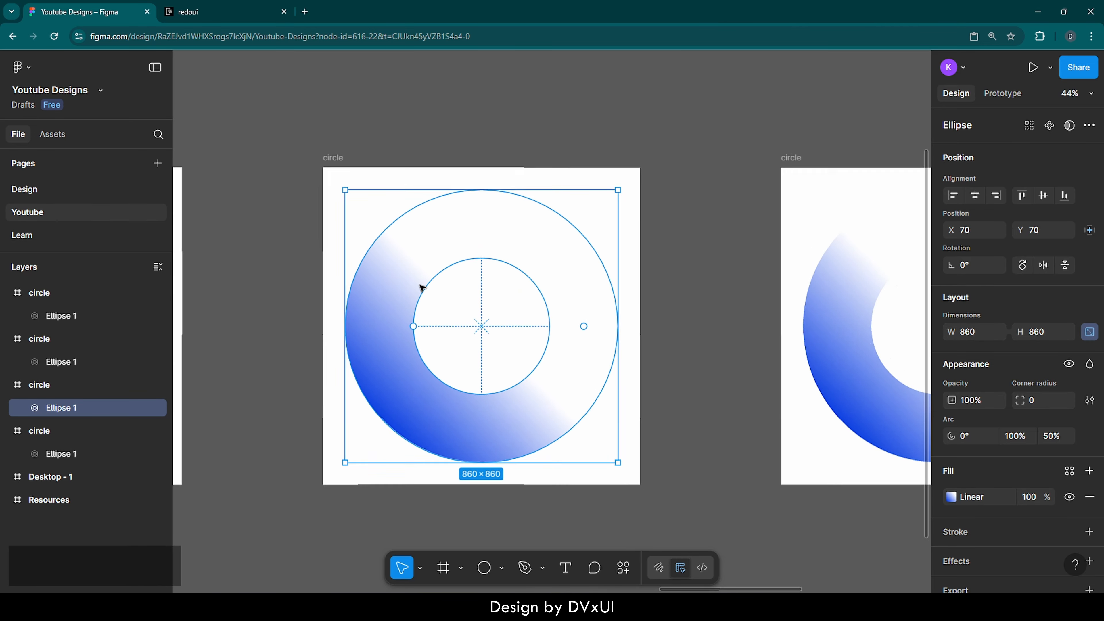
{"action": "scroll", "coordinate": [420, 286], "scroll_direction": "down", "scroll_amount": 1}
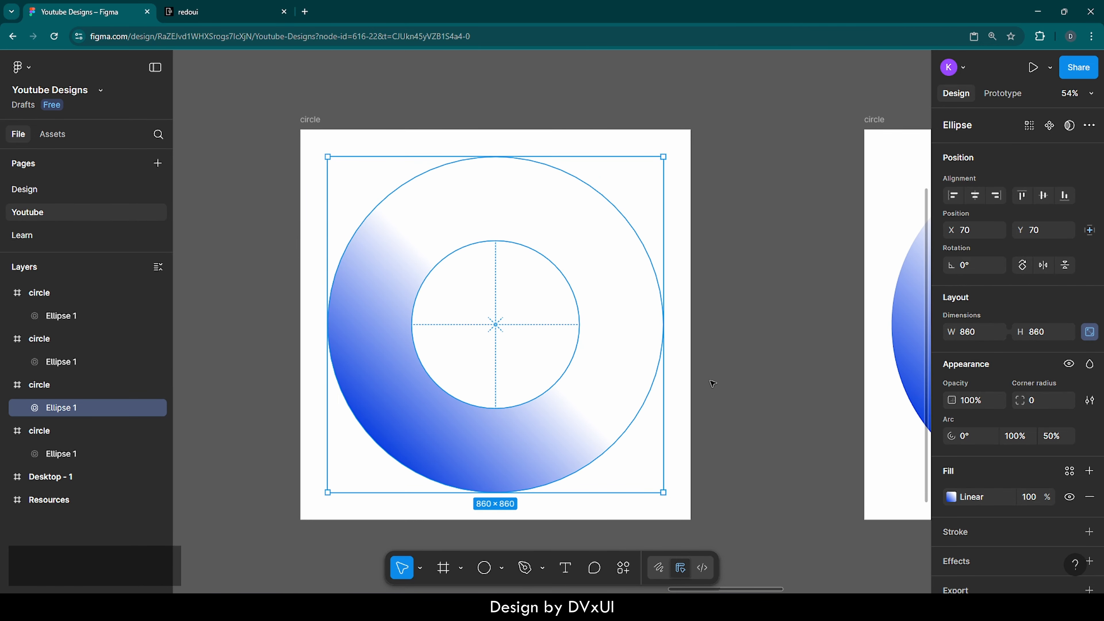
{"action": "left_click", "coordinate": [951, 497]}
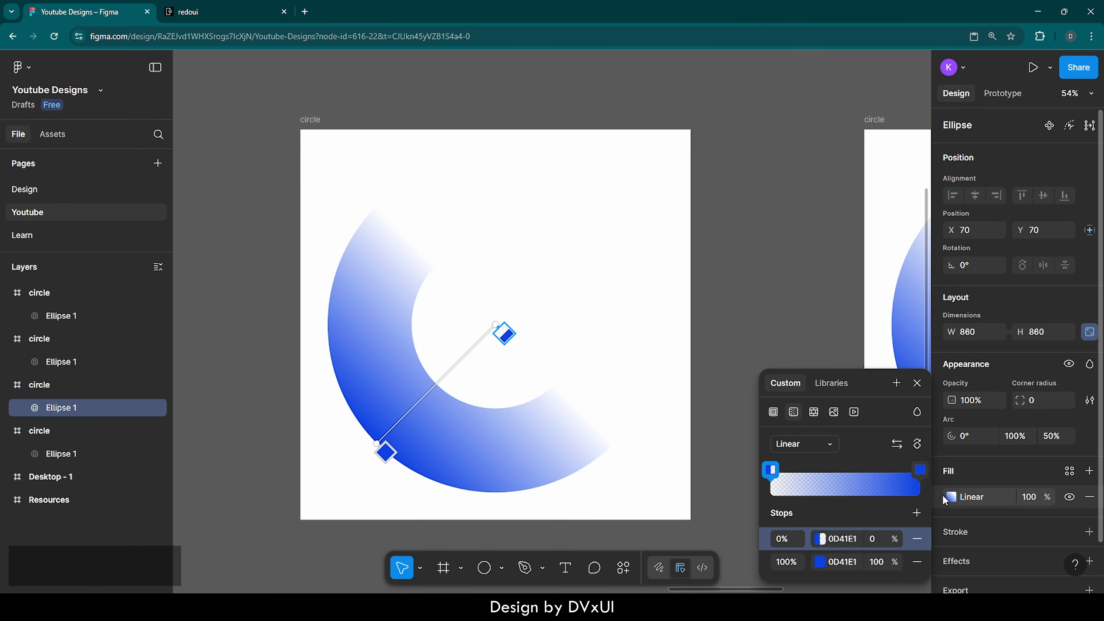
{"action": "key", "text": "shift"}
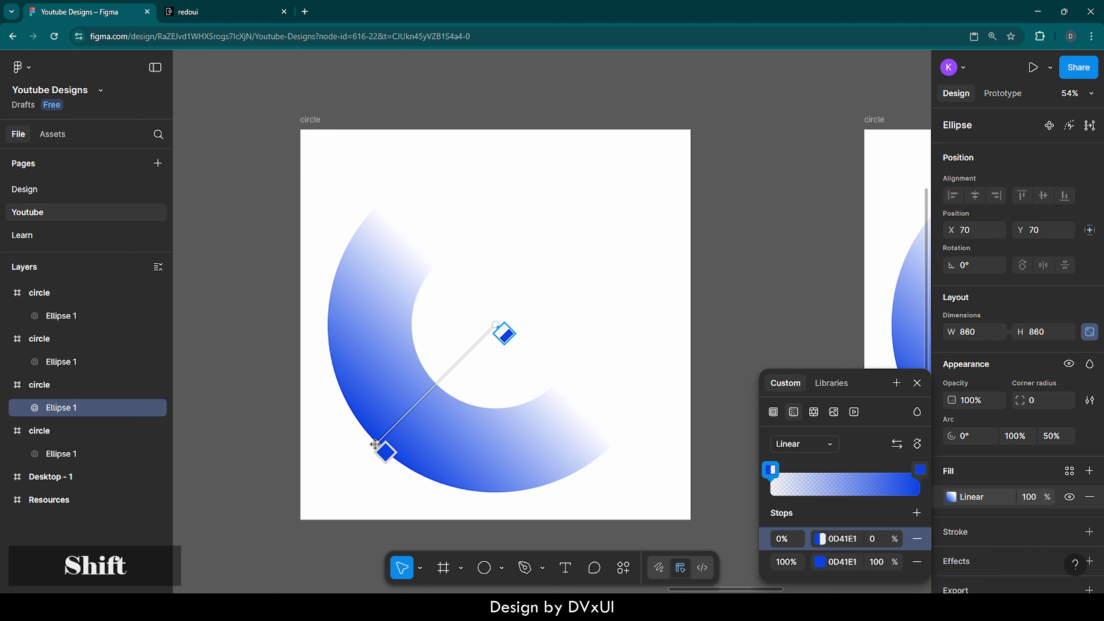
{"action": "left_click_drag", "start_coordinate": [375, 444], "coordinate": [368, 215]}
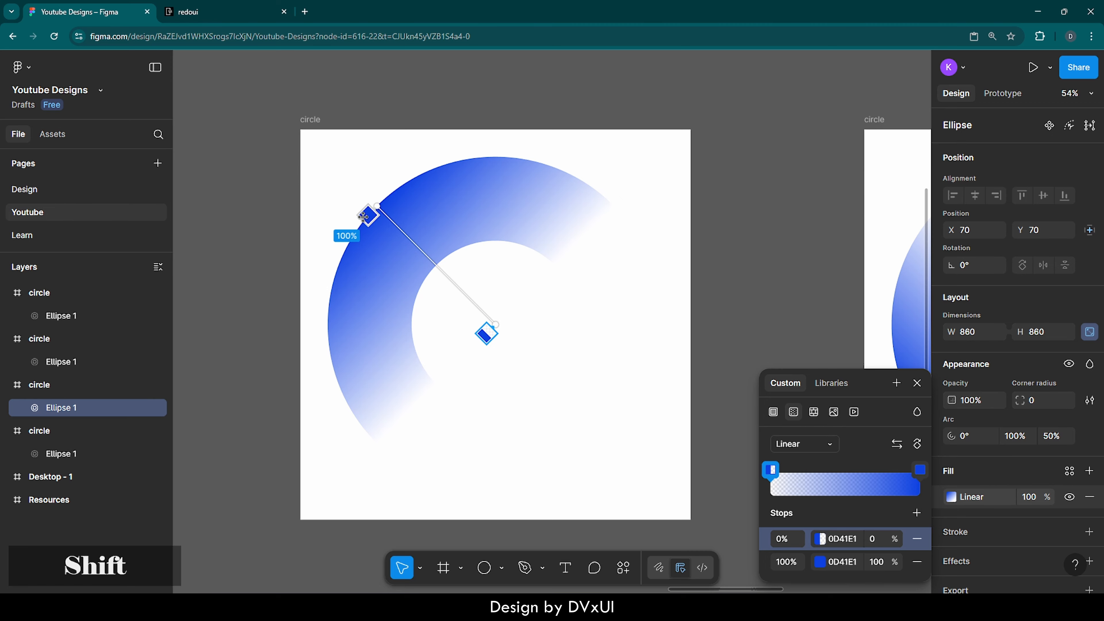
{"action": "key", "text": "Escape"}
{"action": "scroll", "coordinate": [317, 201], "scroll_direction": "right", "scroll_amount": 10}
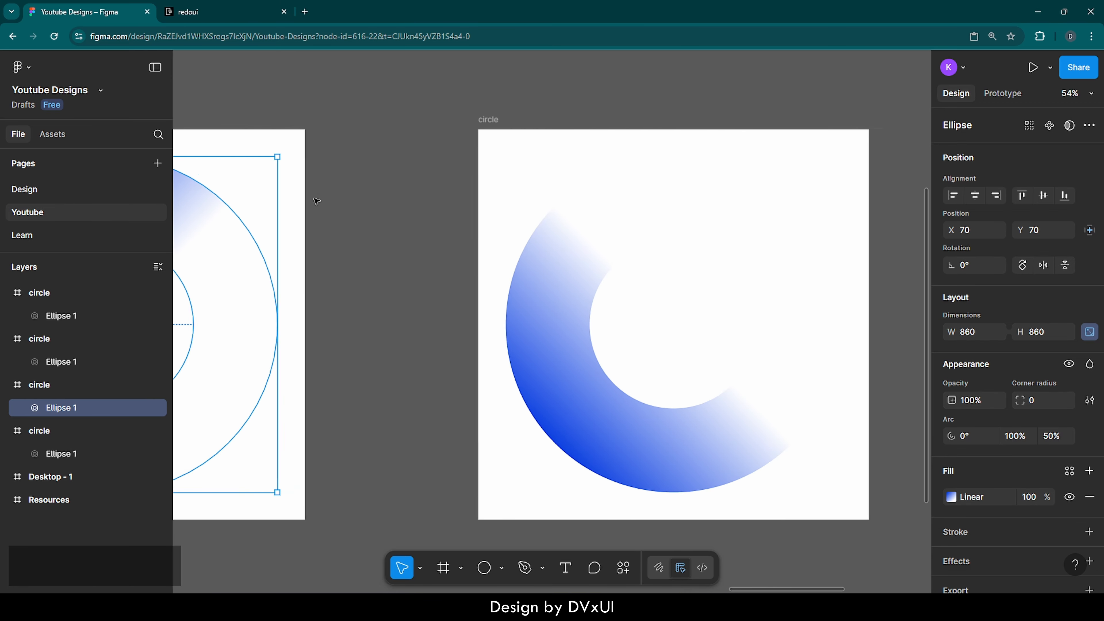
{"action": "scroll", "coordinate": [317, 201], "scroll_direction": "right", "scroll_amount": 2}
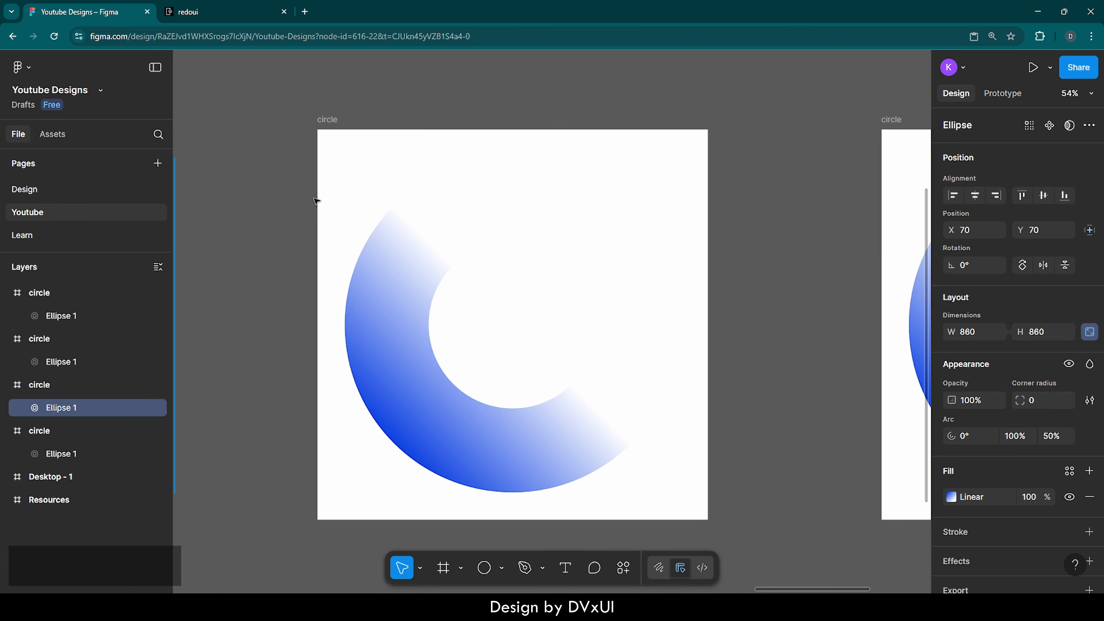
Rotate the ring's gradient in the third circle frame so its solid end sits on the upper-right outer edge.
{"action": "left_click", "coordinate": [380, 276]}
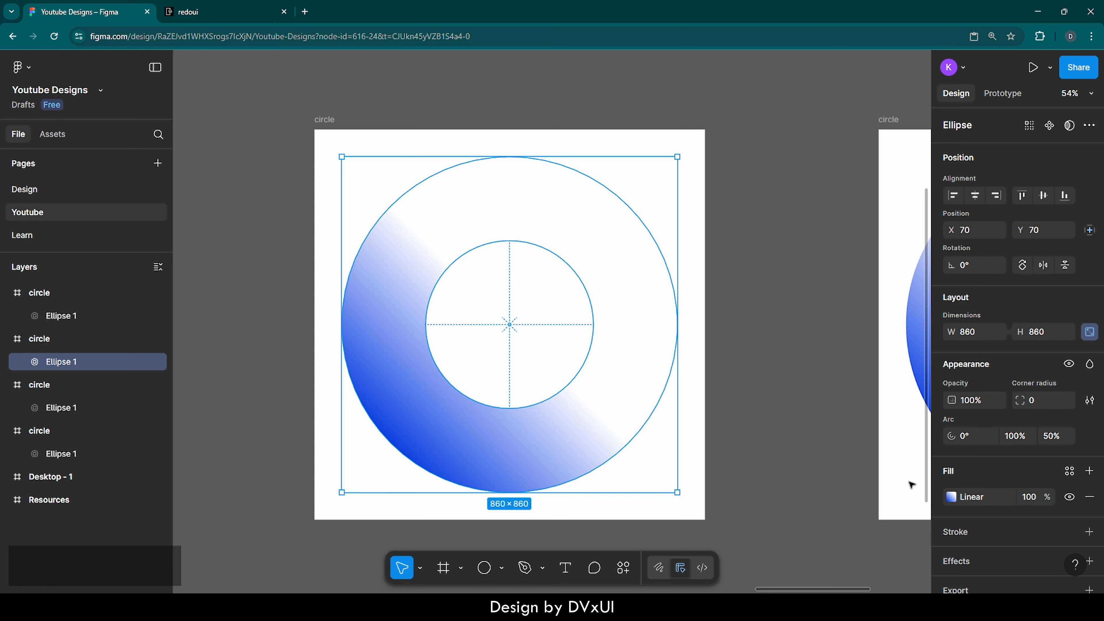
{"action": "left_click", "coordinate": [952, 497]}
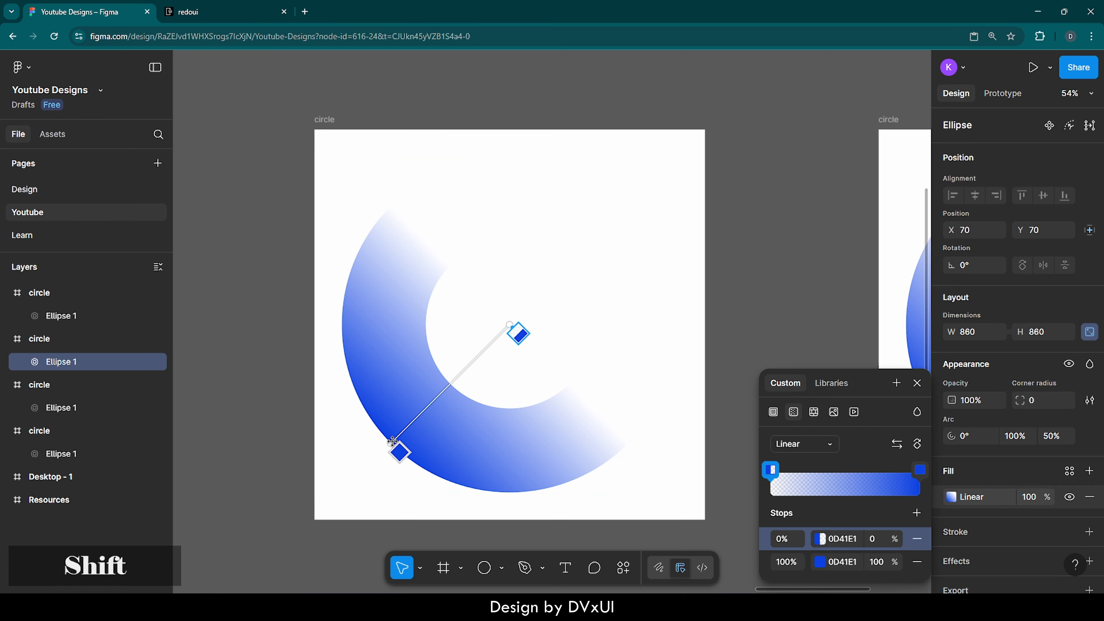
{"action": "left_click_drag", "start_coordinate": [392, 441], "coordinate": [619, 198]}
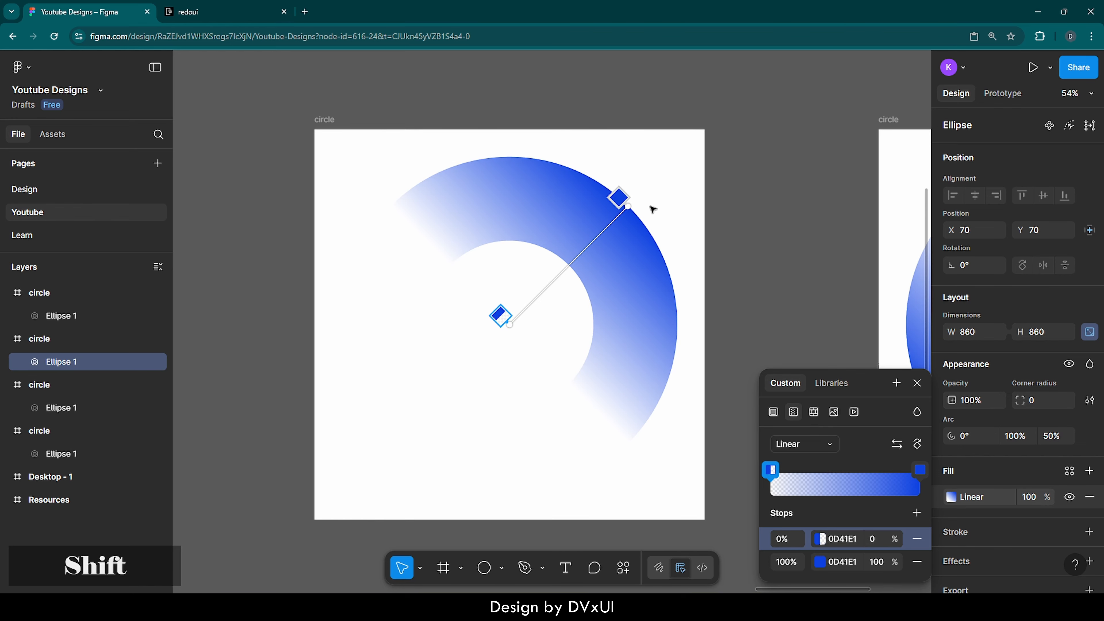
Rotate the ring's gradient in the fourth circle frame so its solid end sits on the lower-right outer edge.
{"action": "scroll", "coordinate": [660, 236], "scroll_direction": "right", "scroll_amount": 6}
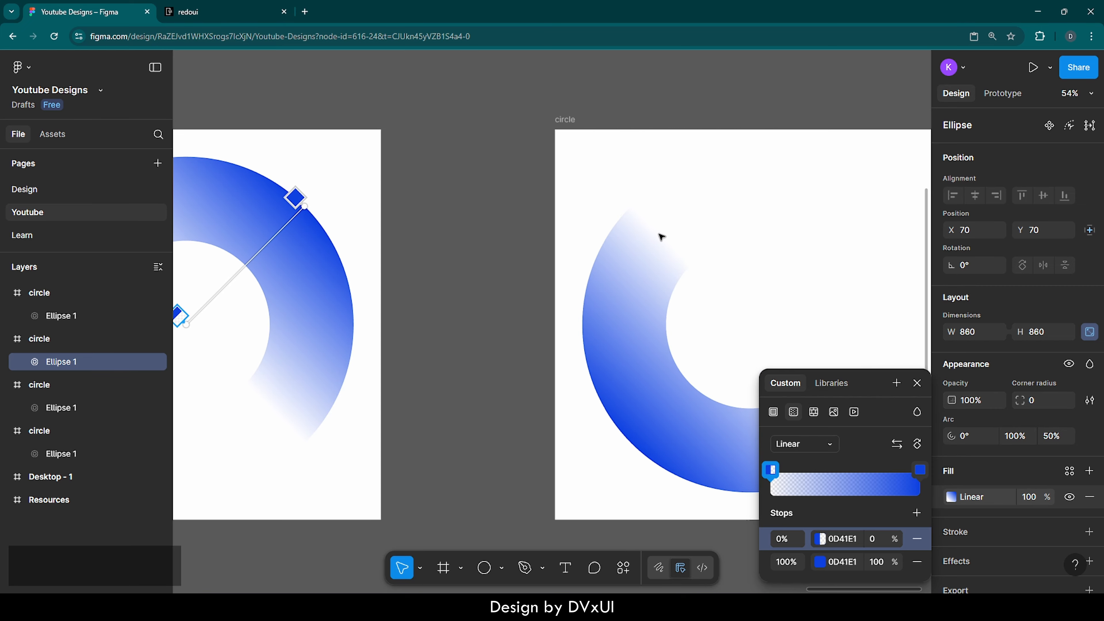
{"action": "scroll", "coordinate": [660, 236], "scroll_direction": "right", "scroll_amount": 4}
{"action": "key", "text": "Escape"}
{"action": "left_click", "coordinate": [451, 285]}
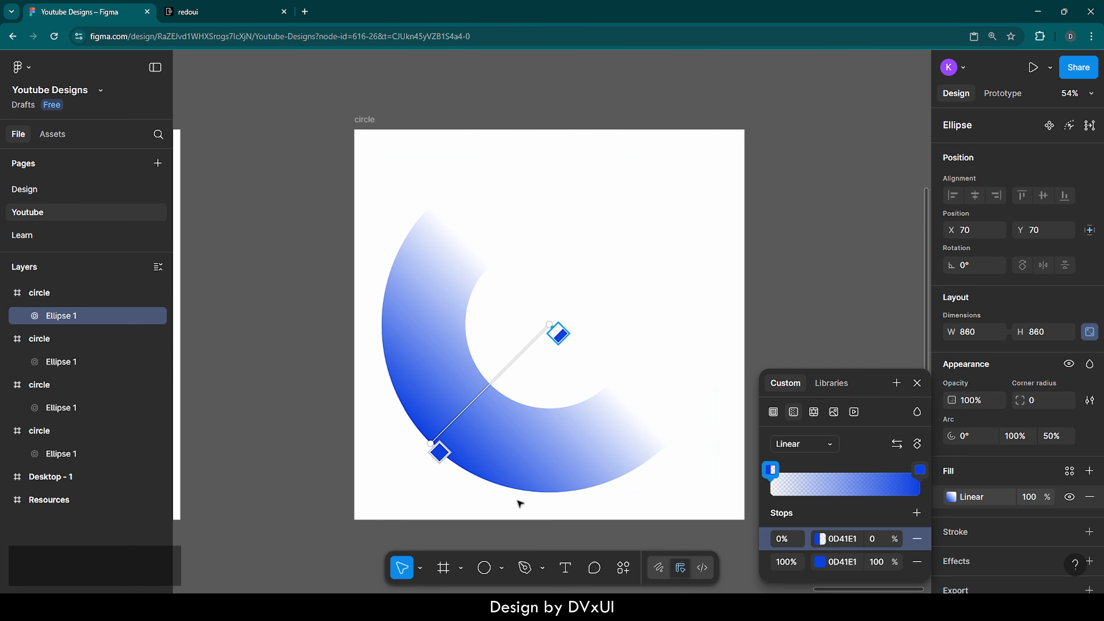
{"action": "left_click_drag", "start_coordinate": [439, 450], "coordinate": [668, 445]}
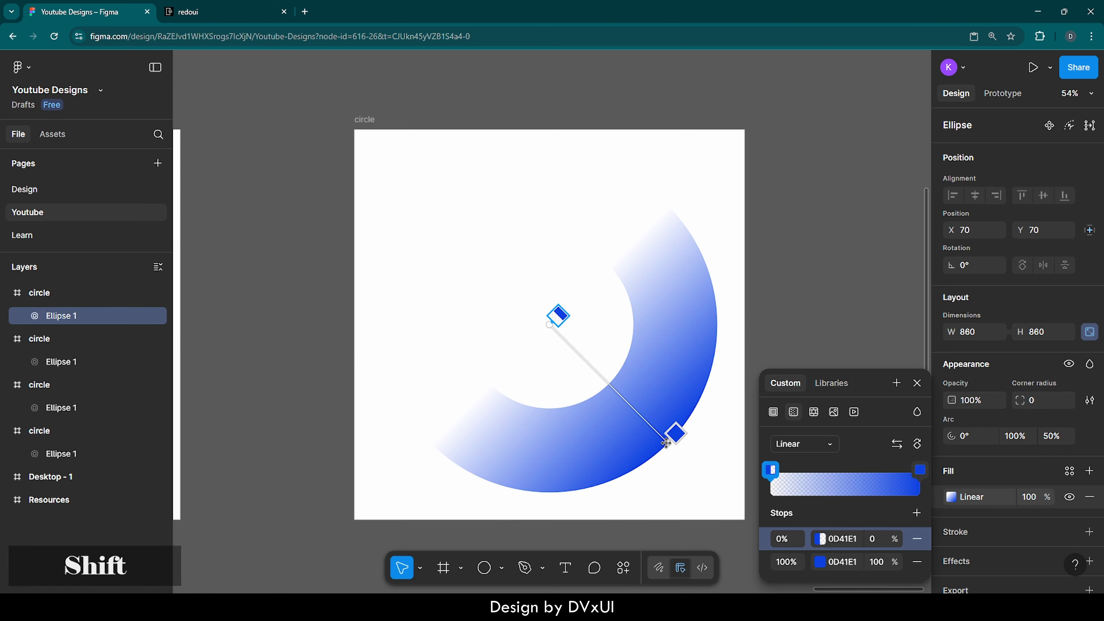
{"action": "key", "text": "Escape"}
Remove the white FFFFFF fill from all four circle frames together.
{"action": "scroll", "coordinate": [684, 459], "scroll_direction": "down", "scroll_amount": 2}
{"action": "scroll", "coordinate": [685, 459], "scroll_direction": "down", "scroll_amount": 4}
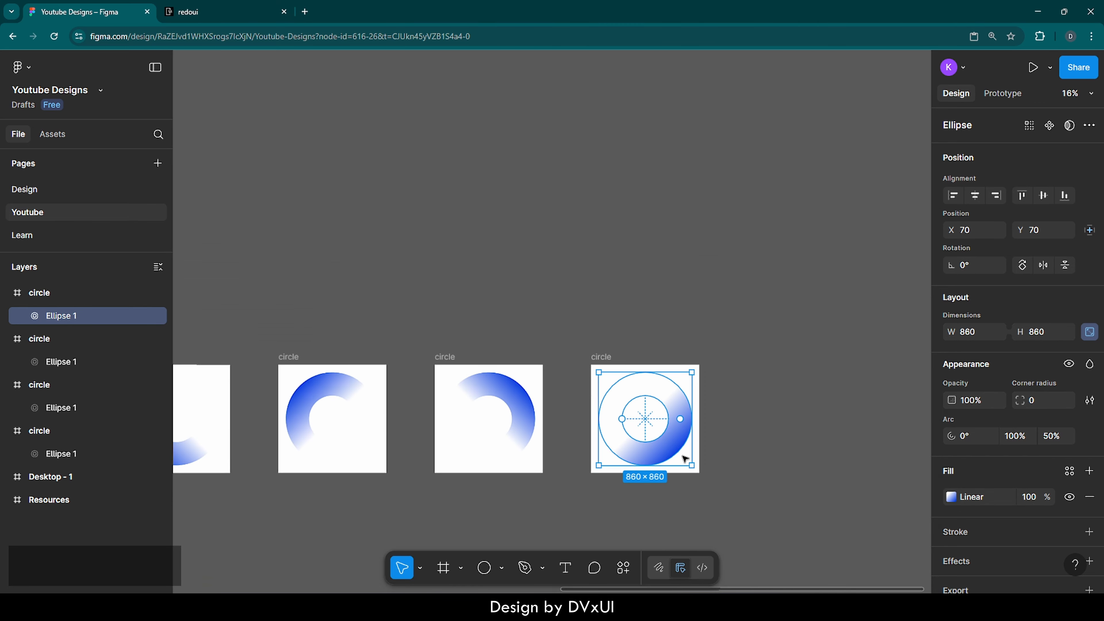
{"action": "scroll", "coordinate": [684, 459], "scroll_direction": "left", "scroll_amount": 3}
{"action": "left_click", "coordinate": [685, 492]}
{"action": "scroll", "coordinate": [686, 492], "scroll_direction": "left", "scroll_amount": 2}
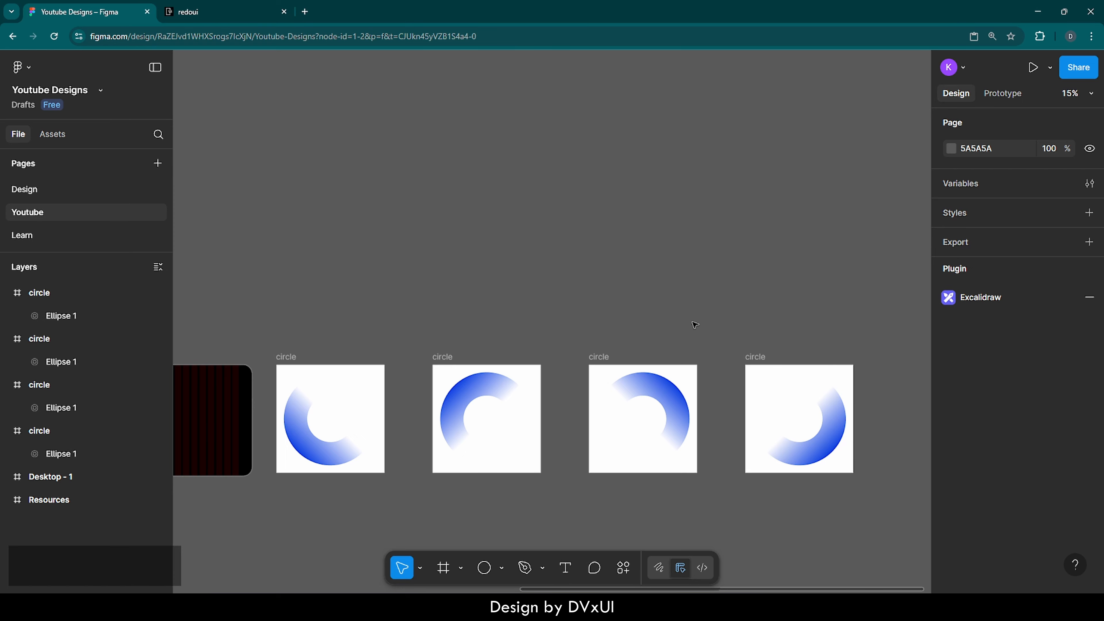
{"action": "scroll", "coordinate": [694, 325], "scroll_direction": "down", "scroll_amount": 3}
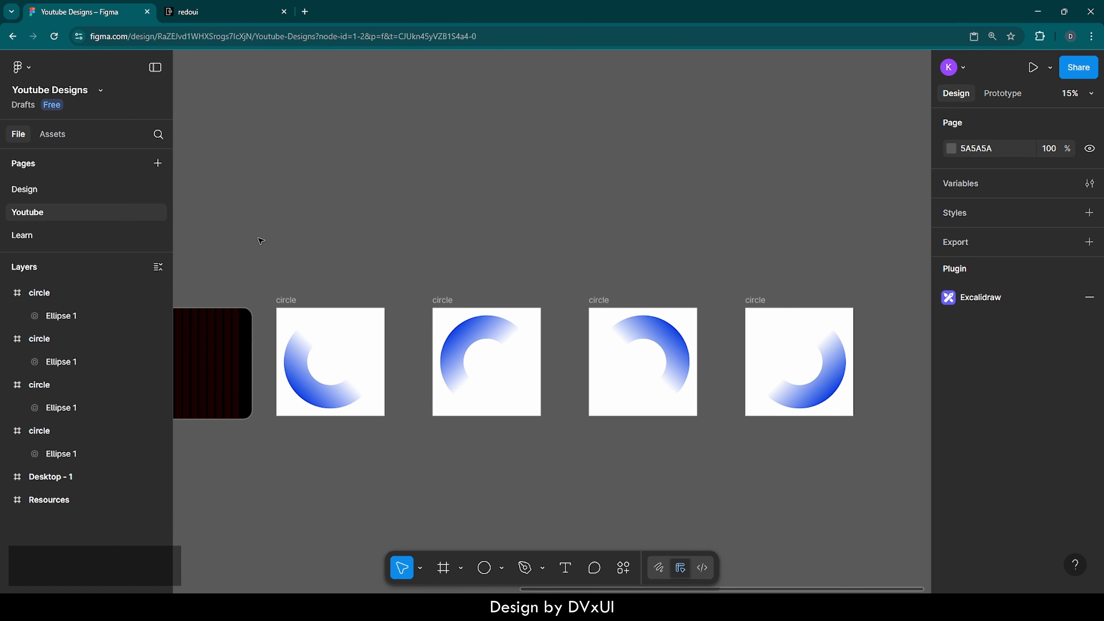
{"action": "left_click_drag", "start_coordinate": [259, 239], "coordinate": [875, 500]}
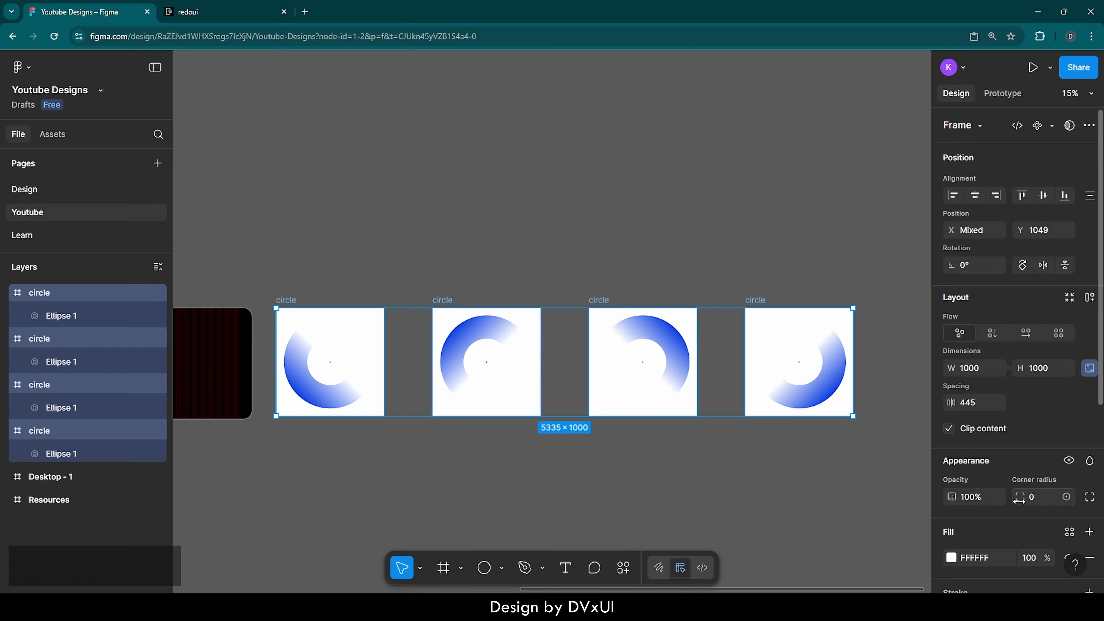
{"action": "scroll", "coordinate": [1019, 500], "scroll_direction": "down", "scroll_amount": 5}
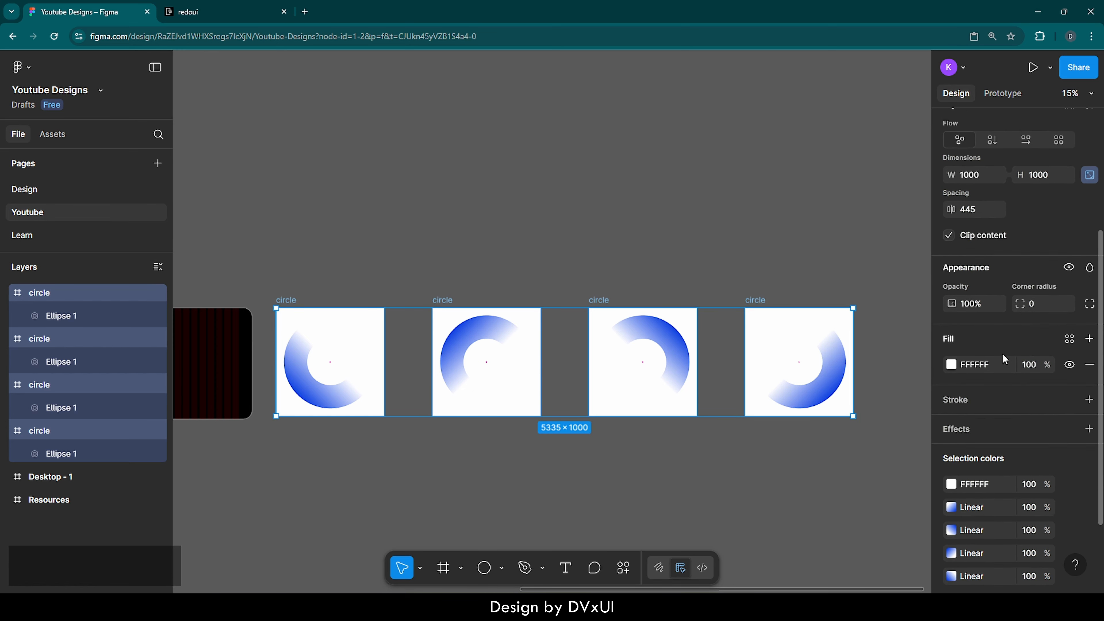
{"action": "left_click", "coordinate": [1089, 366]}
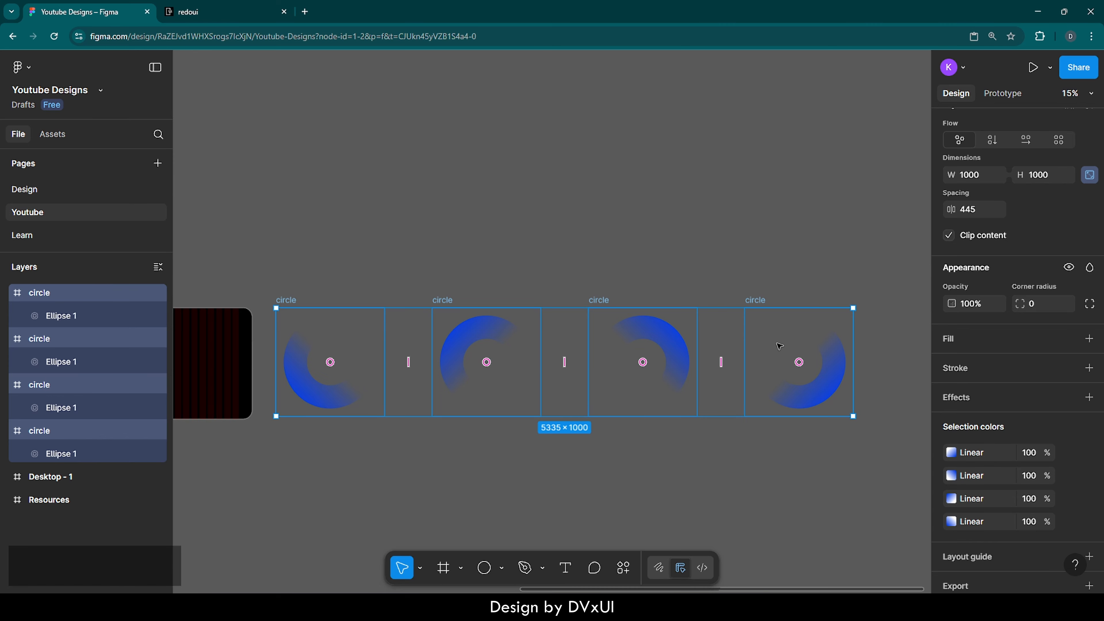
Combine the four selected circle frames into a component set.
{"action": "scroll", "coordinate": [1018, 296], "scroll_direction": "up", "scroll_amount": 5}
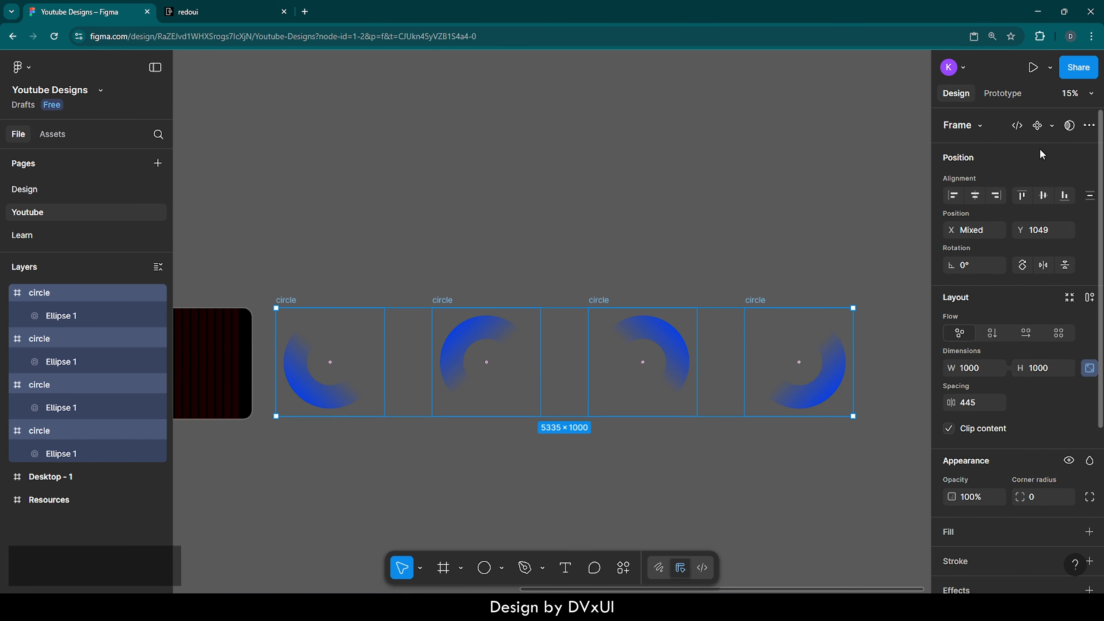
{"action": "left_click", "coordinate": [1051, 126]}
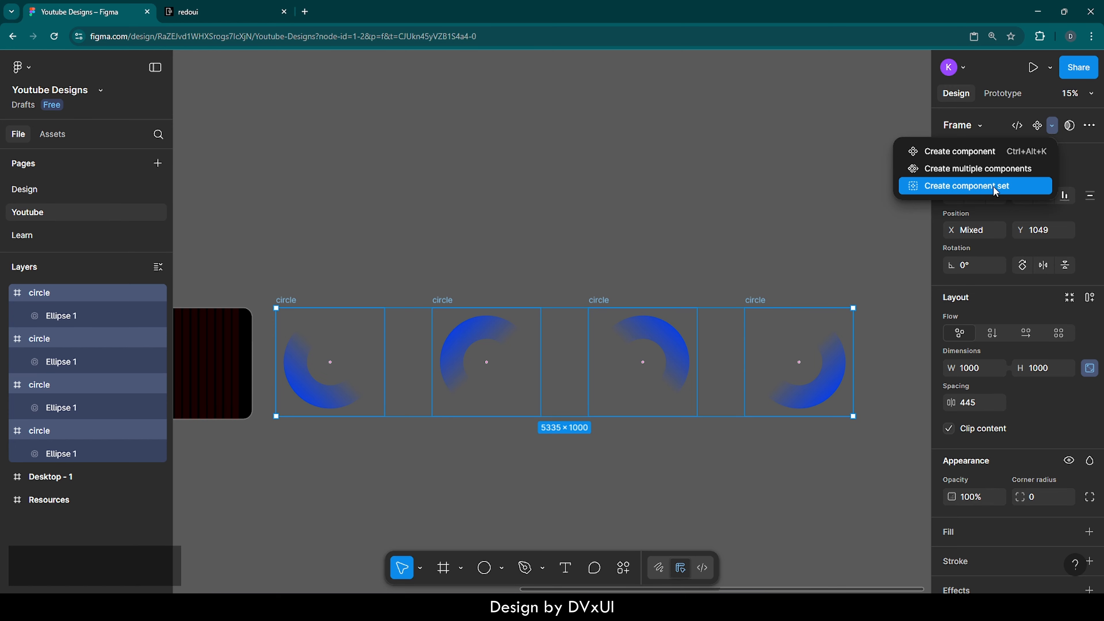
{"action": "left_click", "coordinate": [968, 187]}
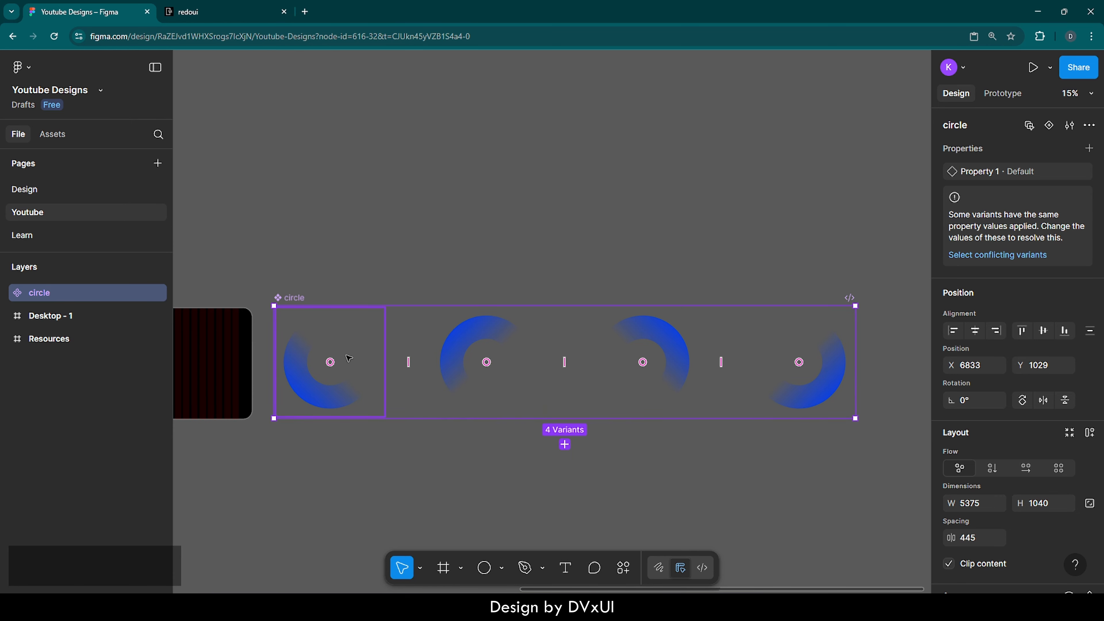
Expand the circle component set's layers and set Property 1 of the variant with the lower-right arc to br.
{"action": "left_click", "coordinate": [6, 294]}
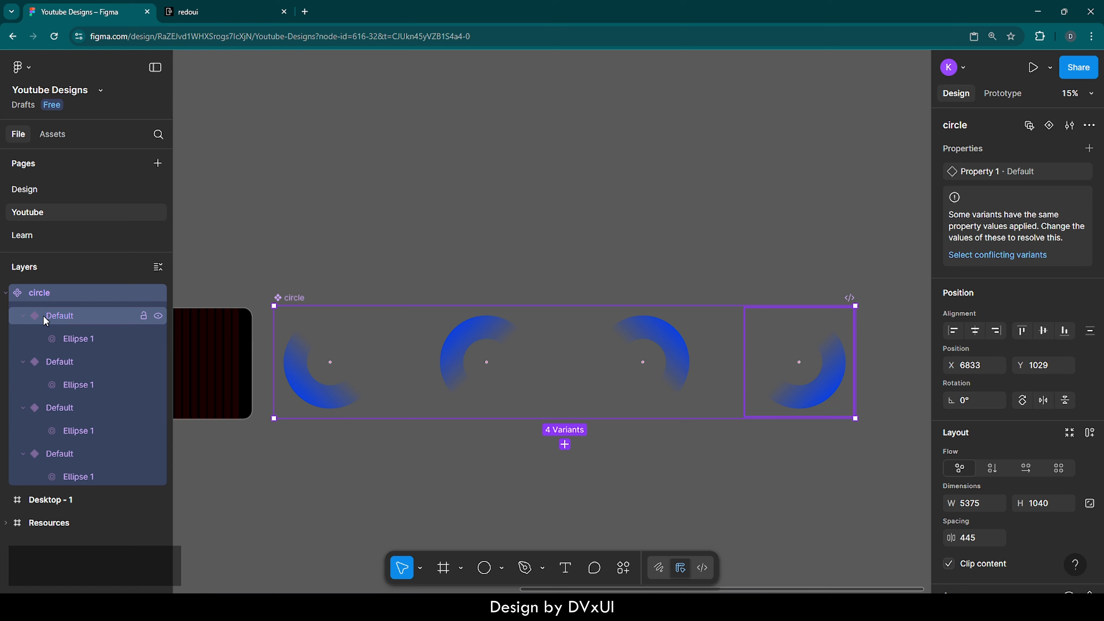
{"action": "left_click", "coordinate": [74, 316]}
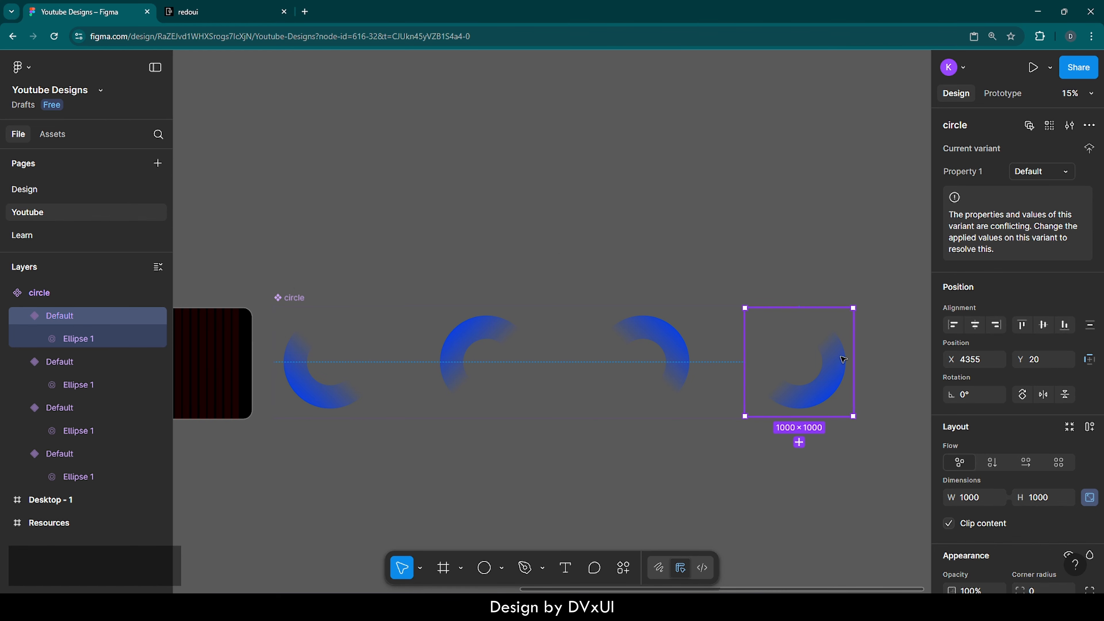
{"action": "left_click", "coordinate": [1023, 174]}
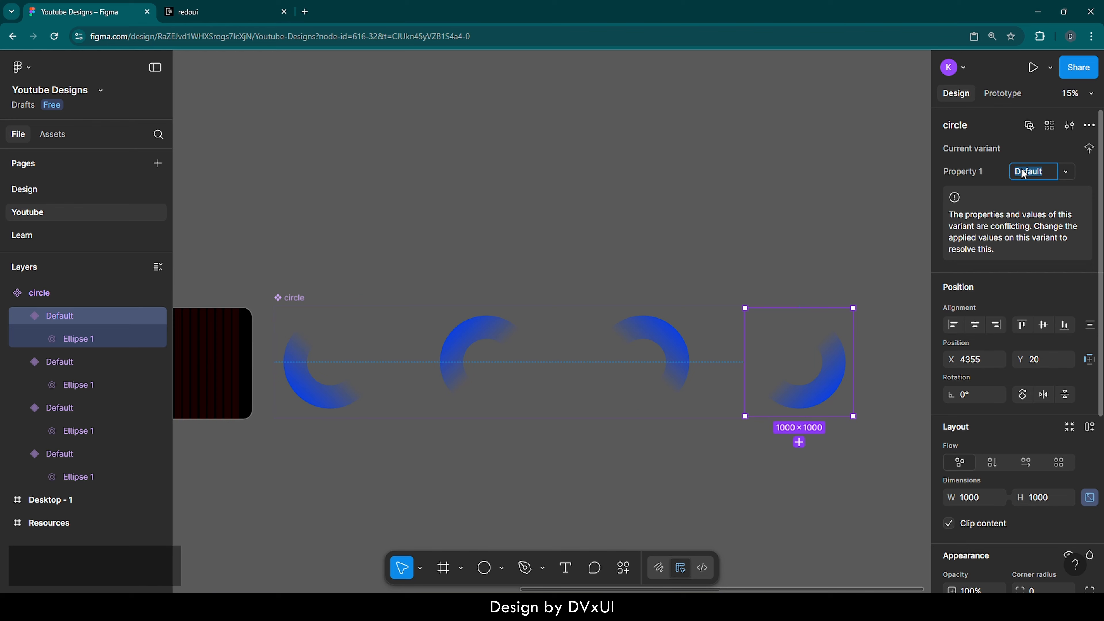
{"action": "key", "text": "BackSpace"}
{"action": "type", "text": "br"}
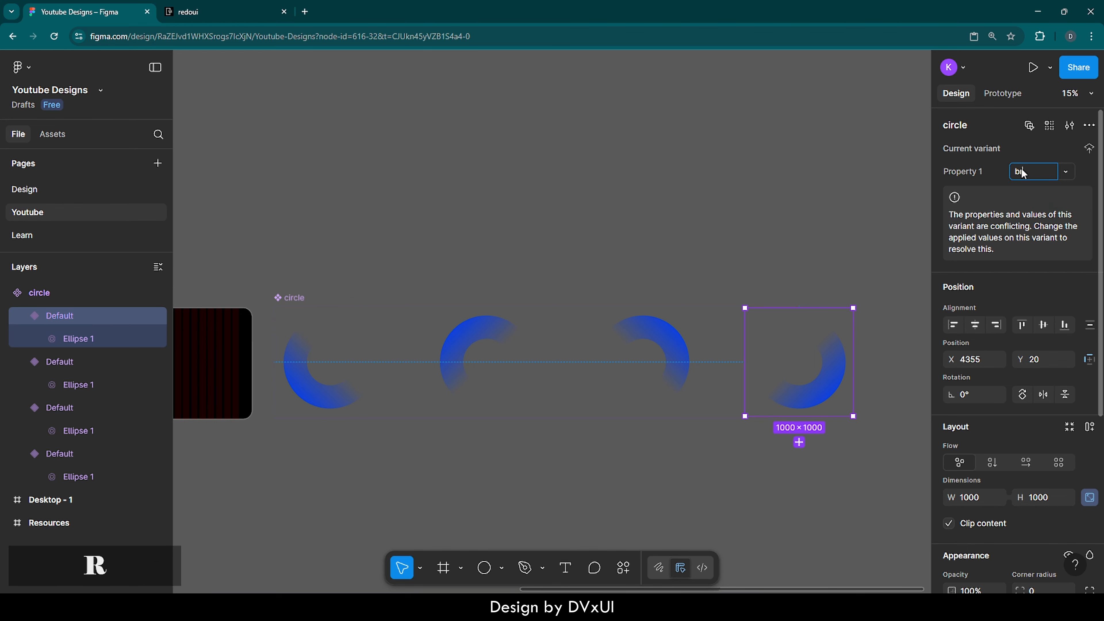
{"action": "key", "text": "Return"}
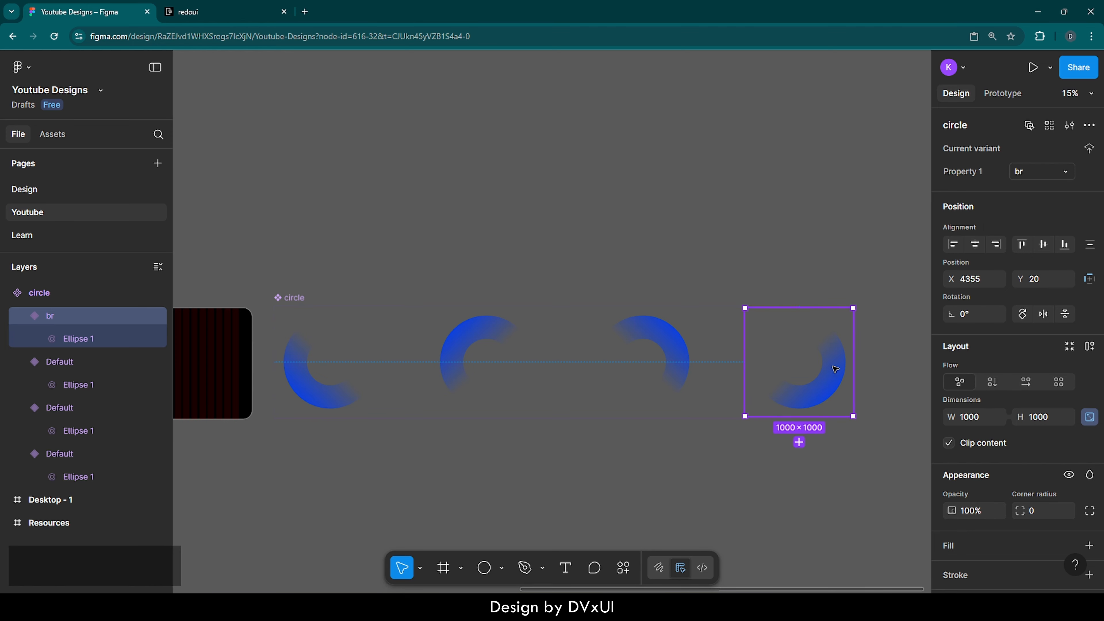
Set Property 1 of the third variant, with the upper-right arc, to tr.
{"action": "left_click", "coordinate": [660, 353]}
{"action": "left_click", "coordinate": [1027, 173]}
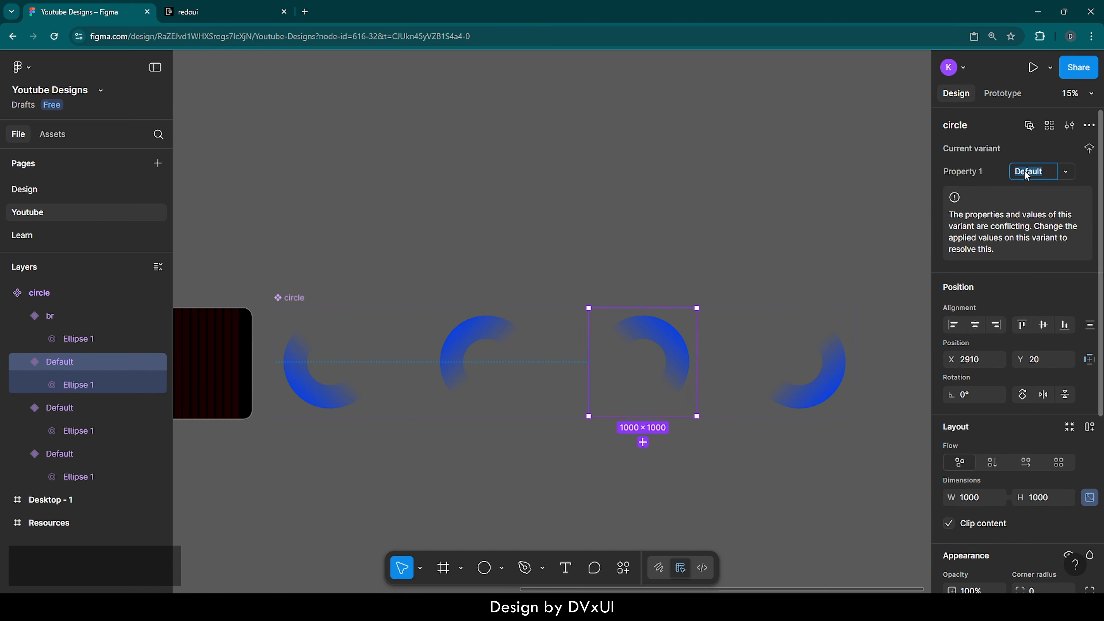
{"action": "type", "text": "tr"}
{"action": "key", "text": "Return"}
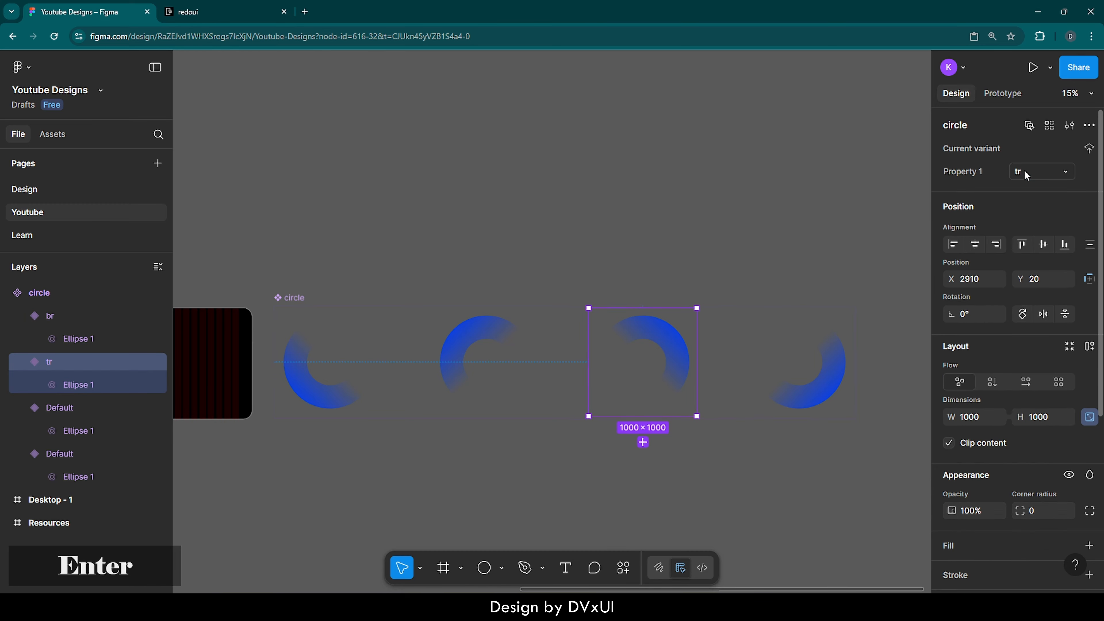
Set Property 1 of the second variant, with the upper-left arc, to tl.
{"action": "left_click", "coordinate": [478, 338]}
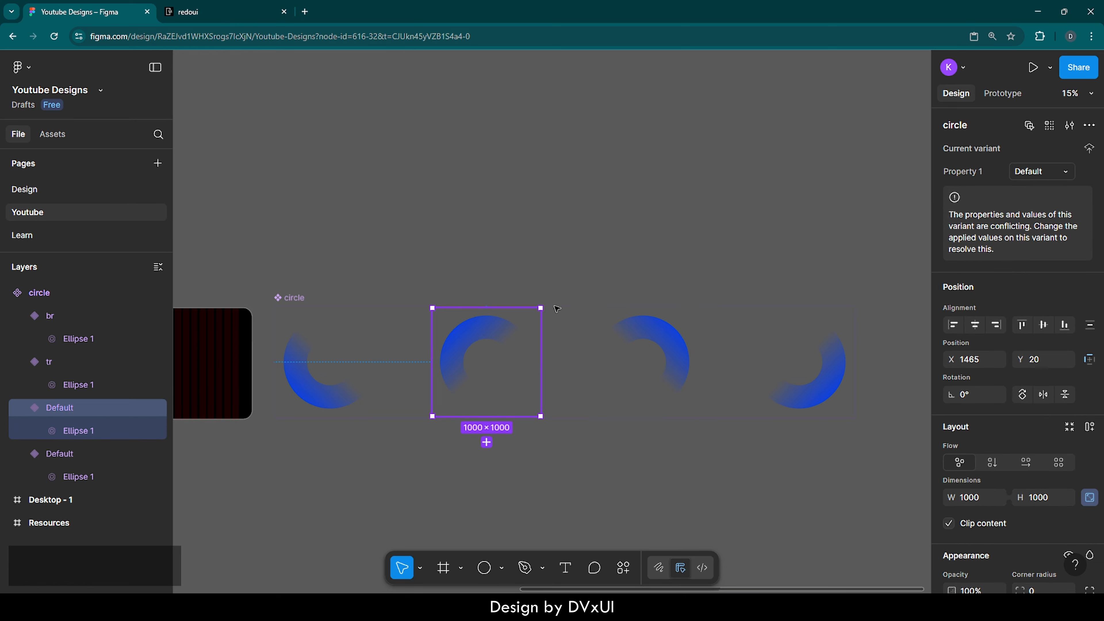
{"action": "left_click", "coordinate": [1037, 174]}
{"action": "key", "text": "BackSpace"}
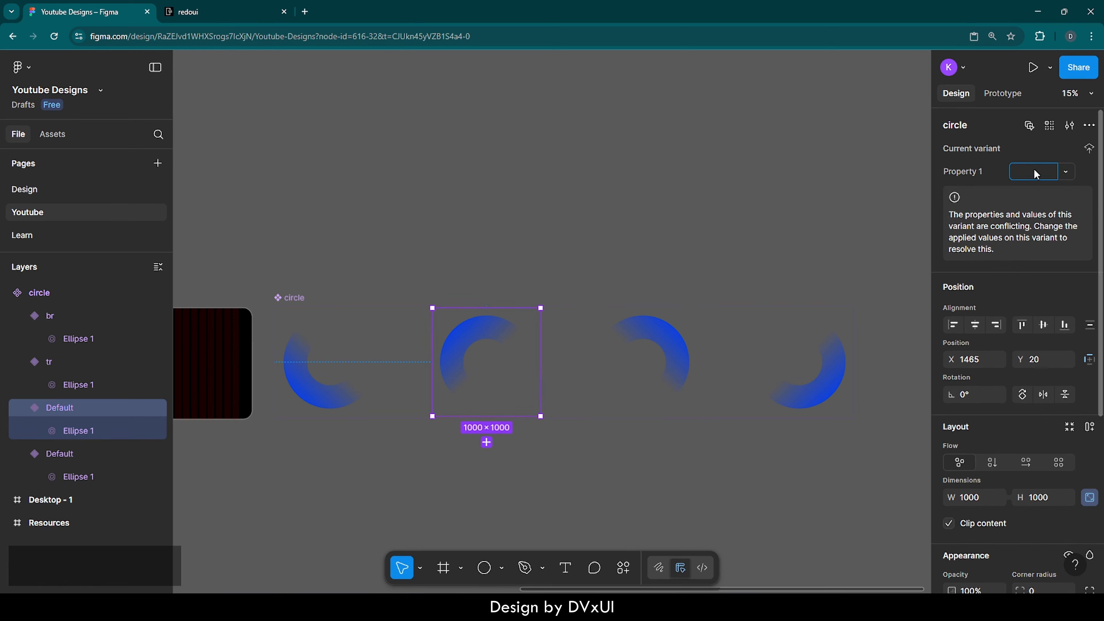
{"action": "type", "text": "tl"}
{"action": "key", "text": "Return"}
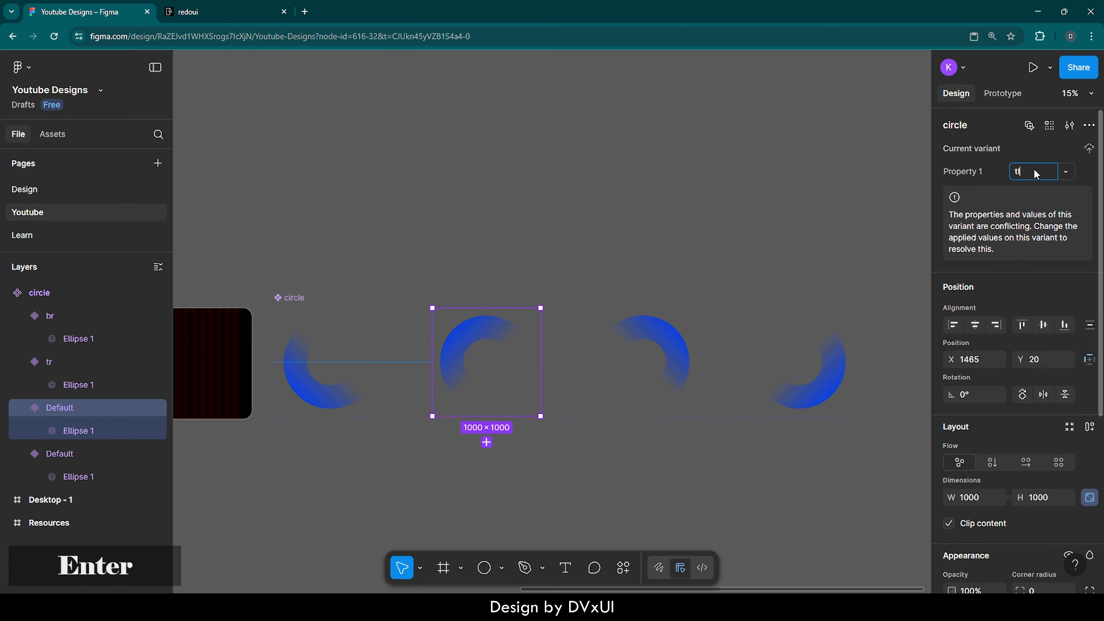
Set Property 1 of the first variant, with the lower-left arc, to bl and deselect it.
{"action": "left_click", "coordinate": [322, 357]}
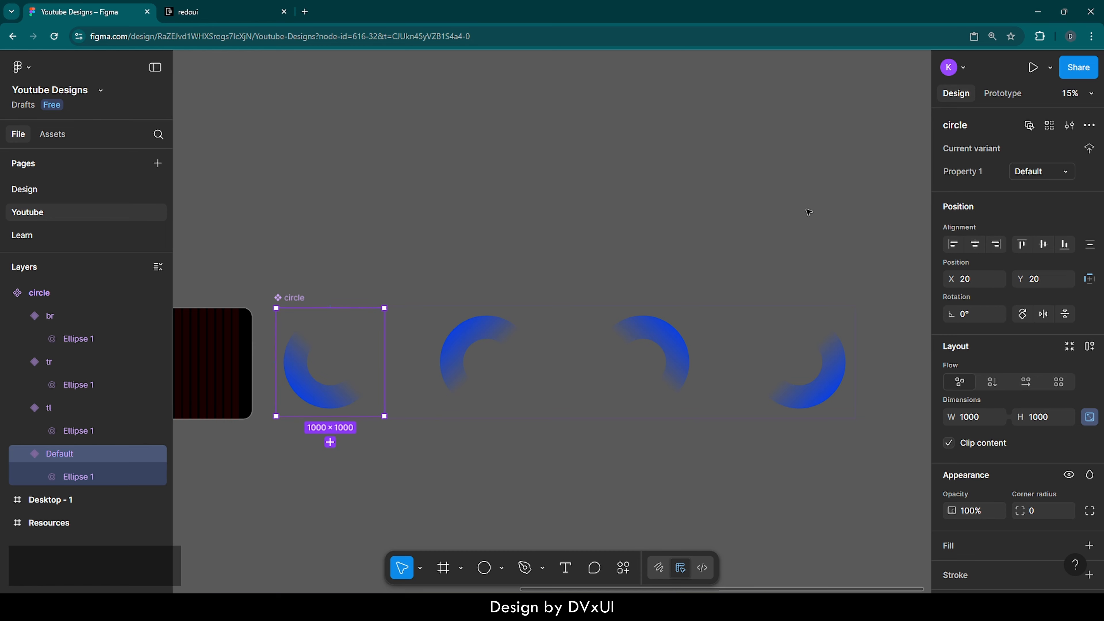
{"action": "type", "text": "bl"}
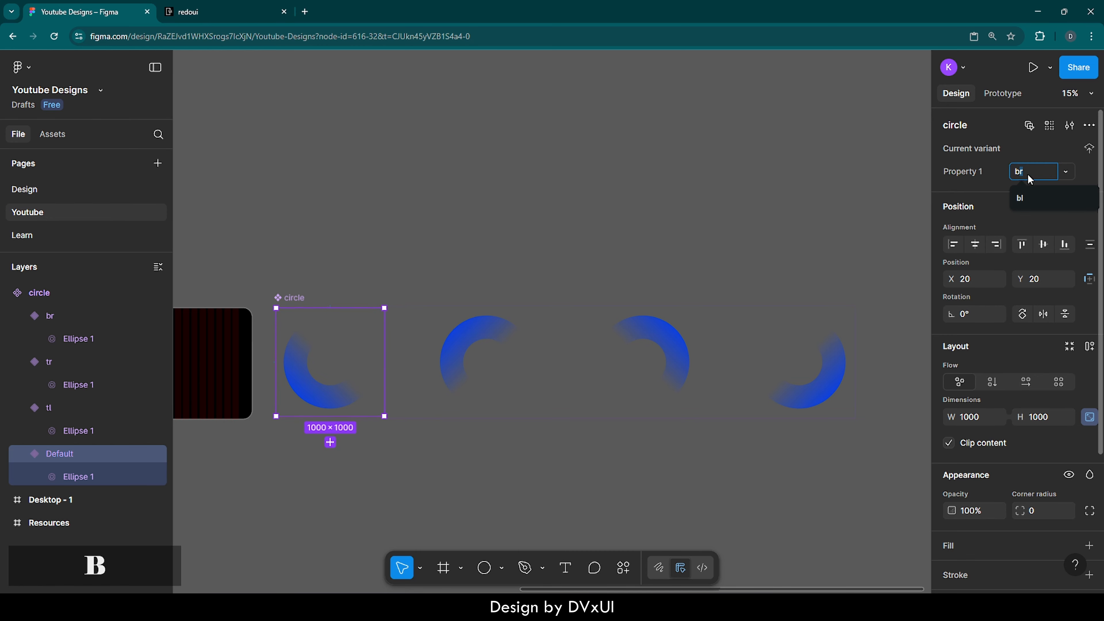
{"action": "key", "text": "Return"}
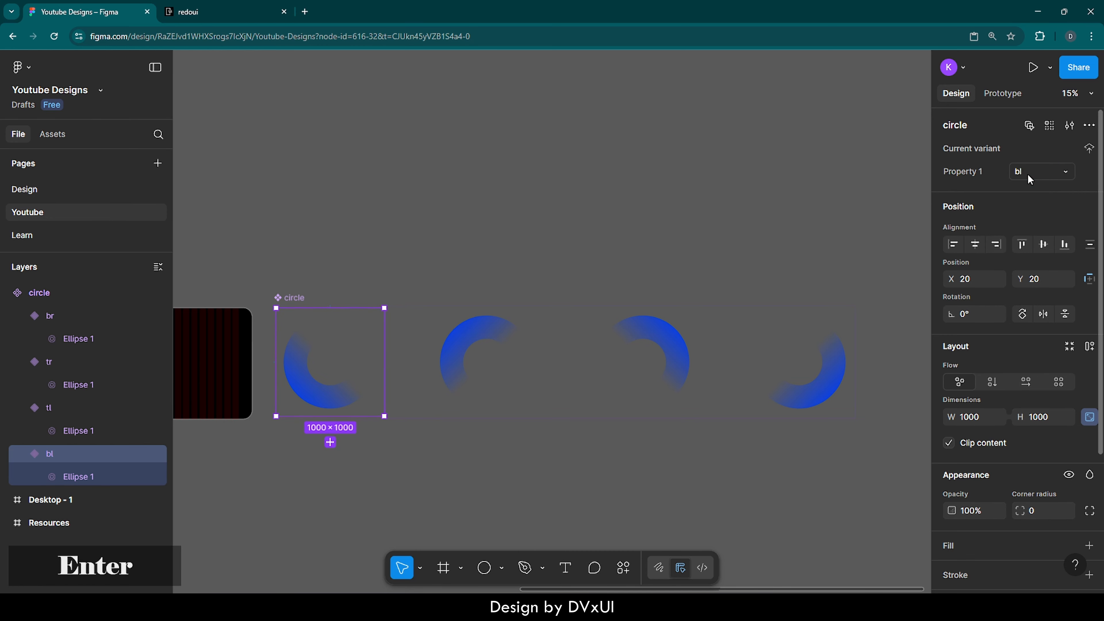
{"action": "left_click", "coordinate": [620, 217]}
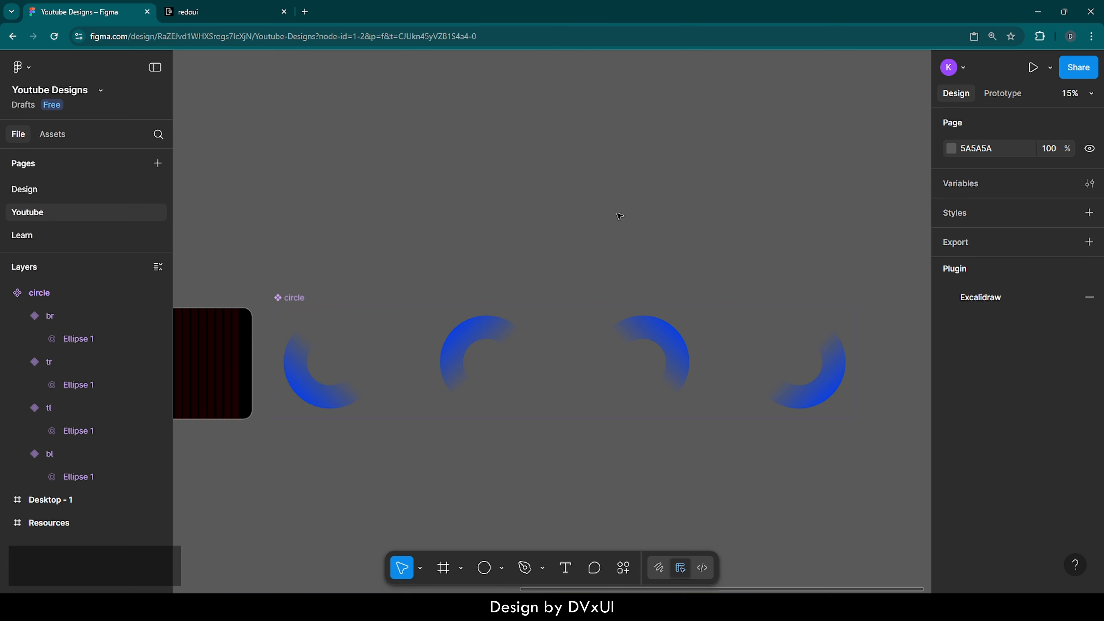
Add a prototype connection from the bl variant to the tl variant of the circle component set.
{"action": "left_click", "coordinate": [300, 296]}
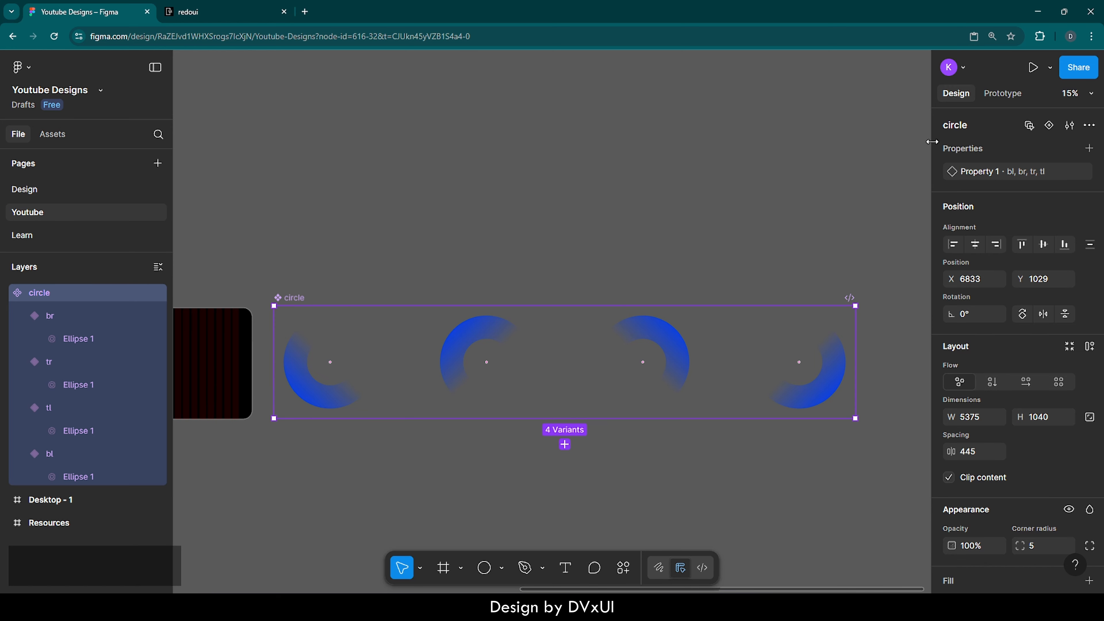
{"action": "left_click", "coordinate": [993, 100]}
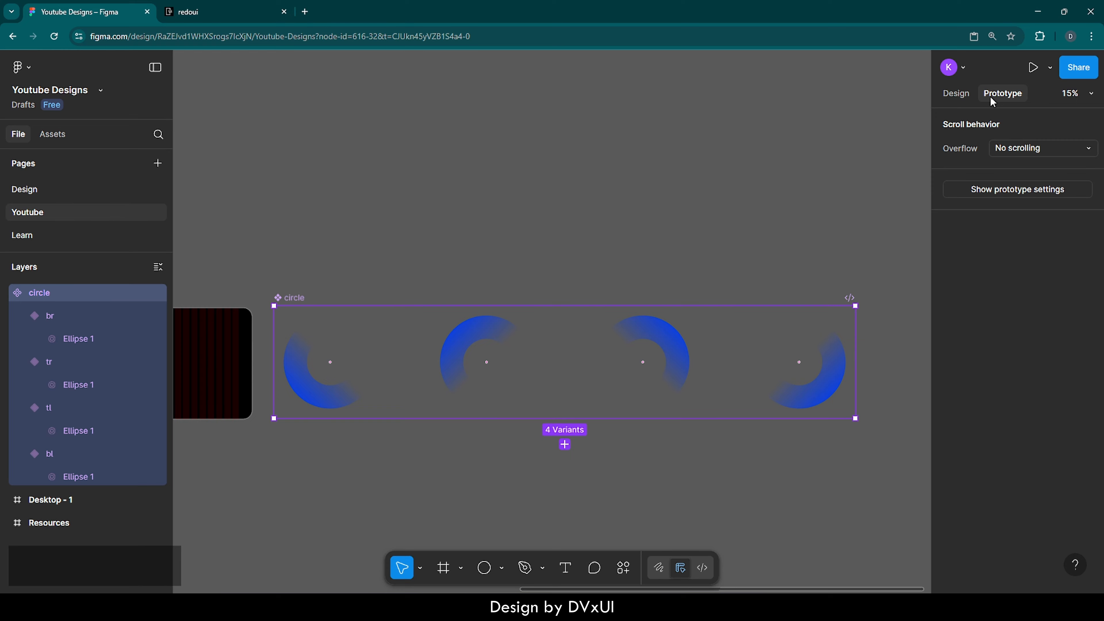
{"action": "left_click", "coordinate": [321, 344]}
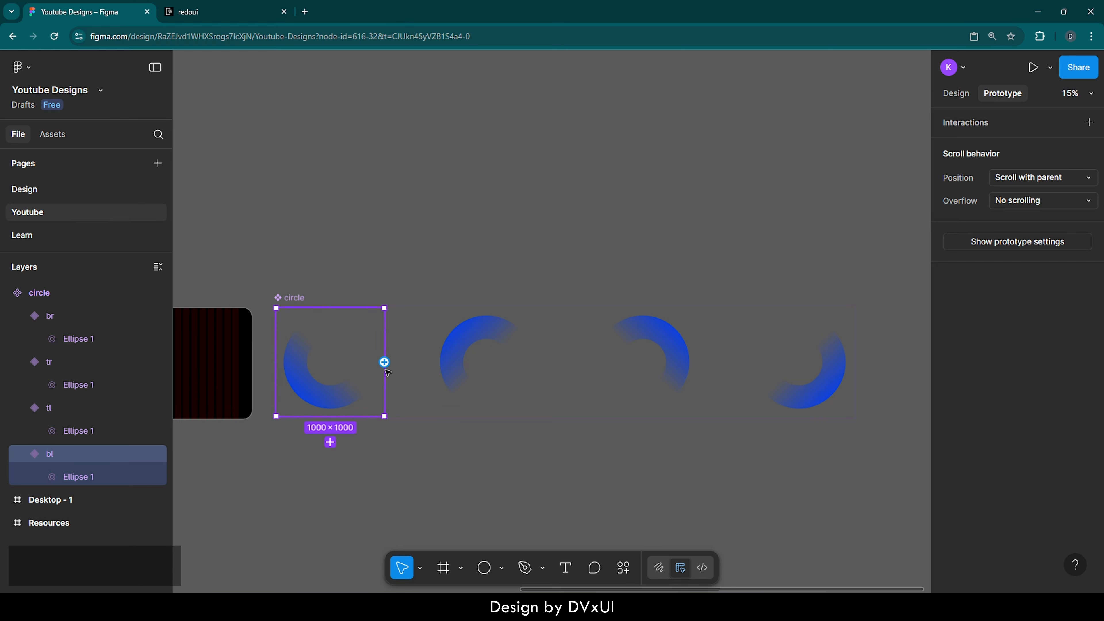
{"action": "scroll", "coordinate": [384, 362], "scroll_direction": "up", "scroll_amount": 5}
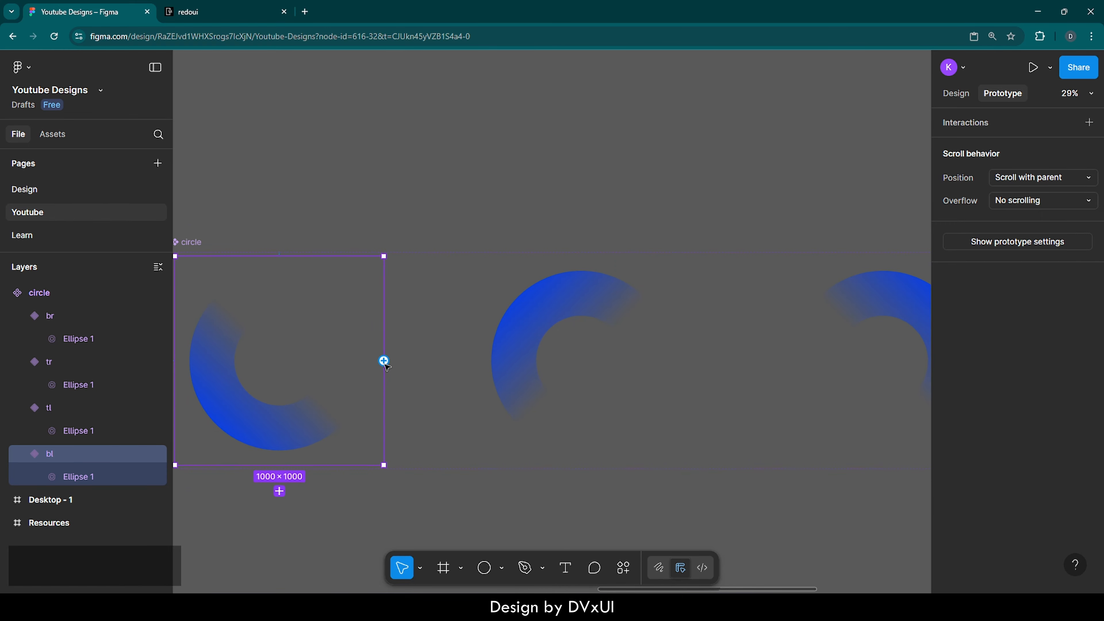
{"action": "scroll", "coordinate": [380, 367], "scroll_direction": "left", "scroll_amount": 1}
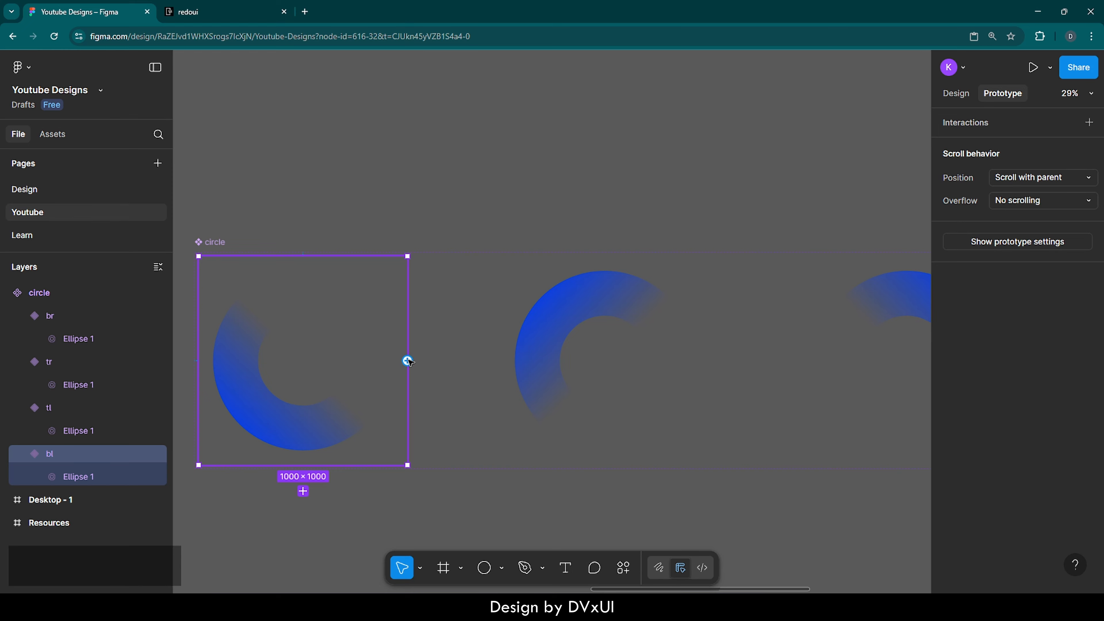
{"action": "left_click_drag", "start_coordinate": [407, 361], "coordinate": [513, 356]}
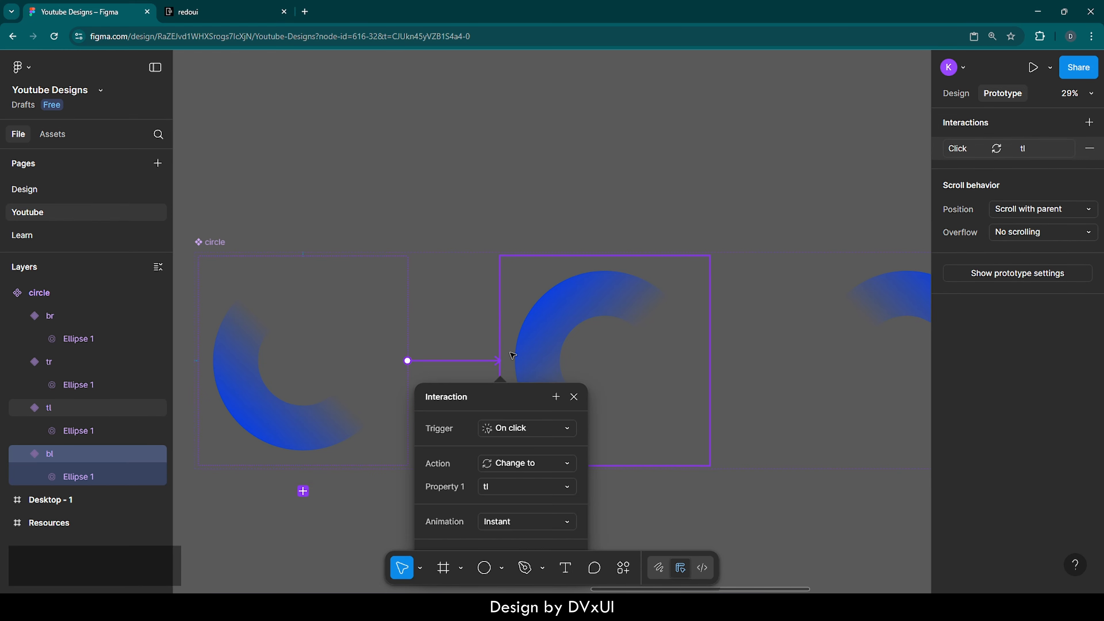
Add a prototype connection from the tl variant to the tr variant of the circle component set.
{"action": "scroll", "coordinate": [567, 355], "scroll_direction": "right", "scroll_amount": 2}
{"action": "scroll", "coordinate": [565, 352], "scroll_direction": "right", "scroll_amount": 2}
{"action": "left_click", "coordinate": [418, 322]}
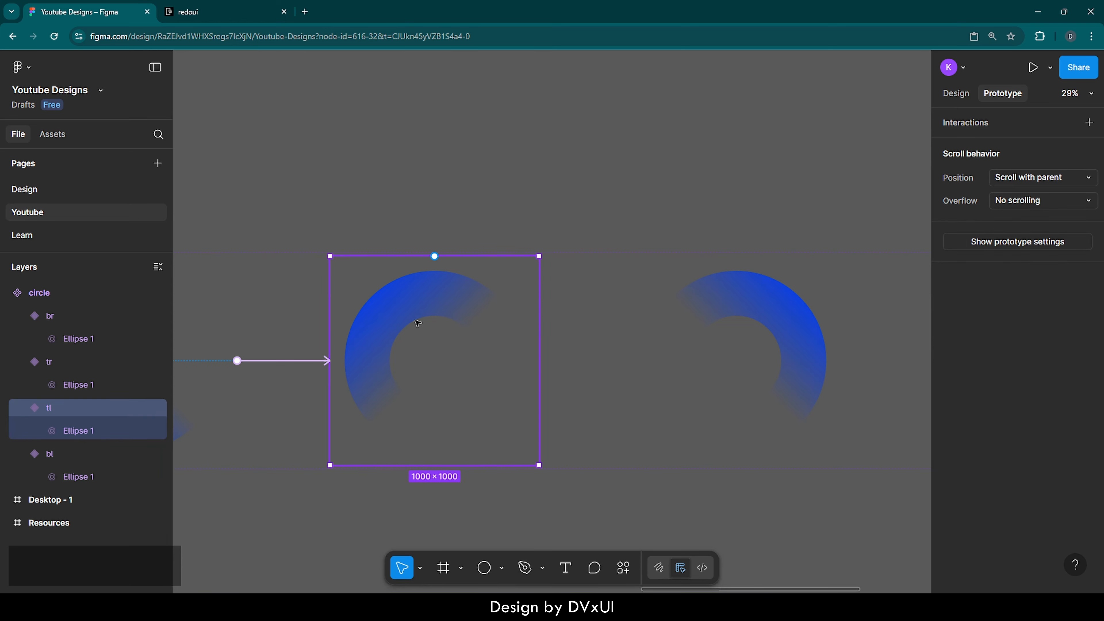
{"action": "left_click_drag", "start_coordinate": [539, 361], "coordinate": [707, 354]}
Add a prototype connection from the tr variant to the br variant of the circle component set.
{"action": "scroll", "coordinate": [707, 354], "scroll_direction": "right", "scroll_amount": 5}
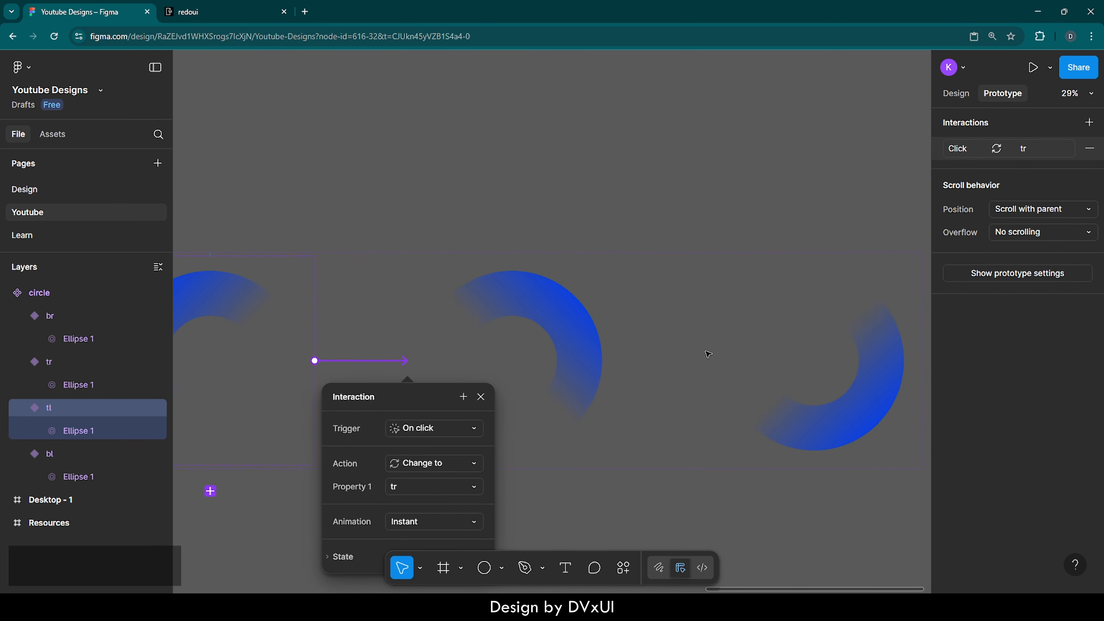
{"action": "left_click", "coordinate": [594, 348]}
{"action": "left_click_drag", "start_coordinate": [613, 360], "coordinate": [717, 362]}
Close the loop with a prototype connection from the br variant back to the bl variant and deselect everything.
{"action": "scroll", "coordinate": [713, 357], "scroll_direction": "down", "scroll_amount": 5}
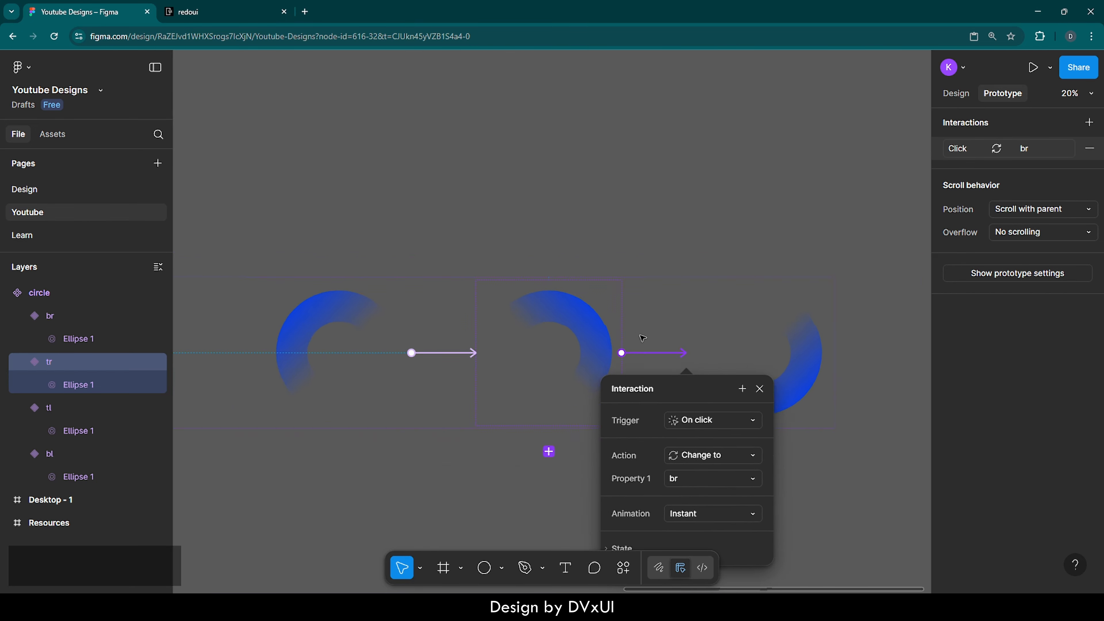
{"action": "left_click", "coordinate": [740, 335]}
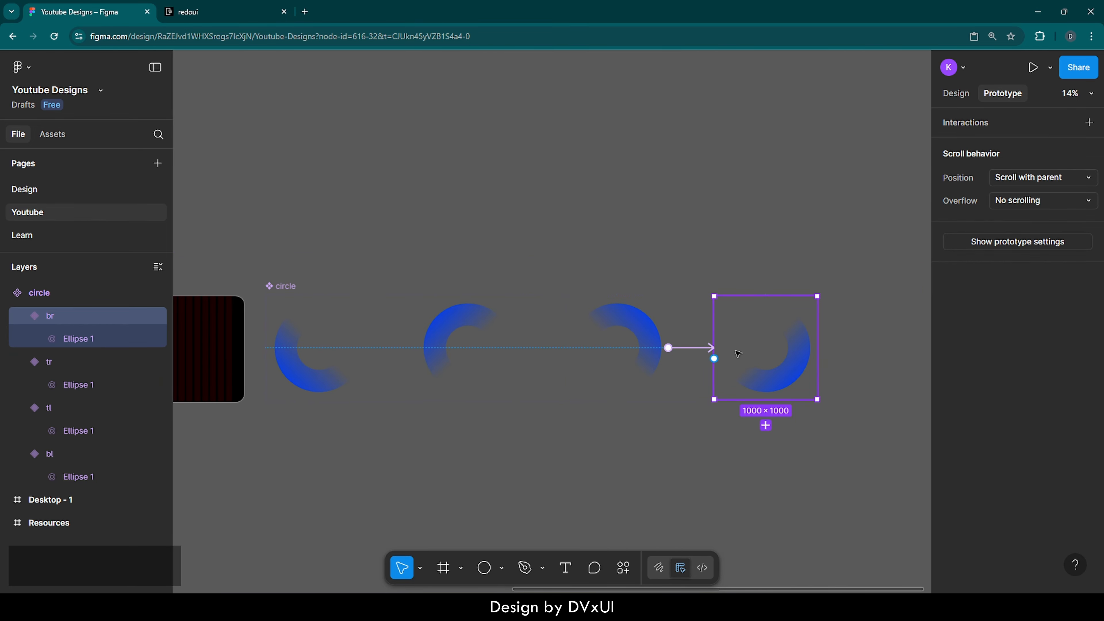
{"action": "left_click_drag", "start_coordinate": [699, 373], "coordinate": [357, 370]}
{"action": "left_click", "coordinate": [560, 259]}
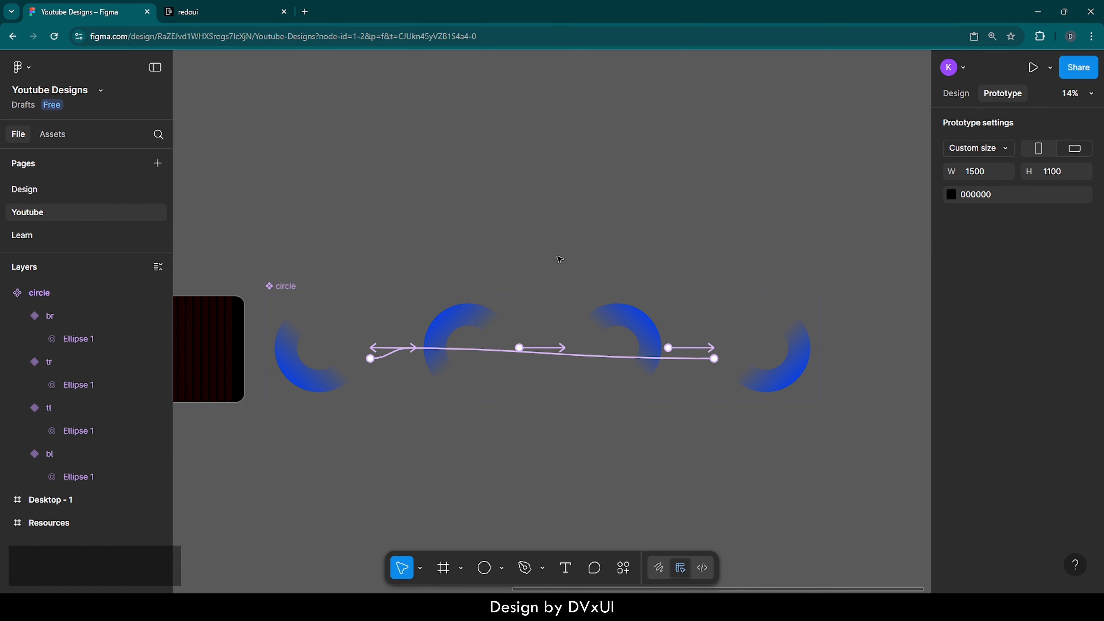
Select all four circle variants and set the animation of their interactions to Smart animate.
{"action": "scroll", "coordinate": [560, 259], "scroll_direction": "left", "scroll_amount": 3}
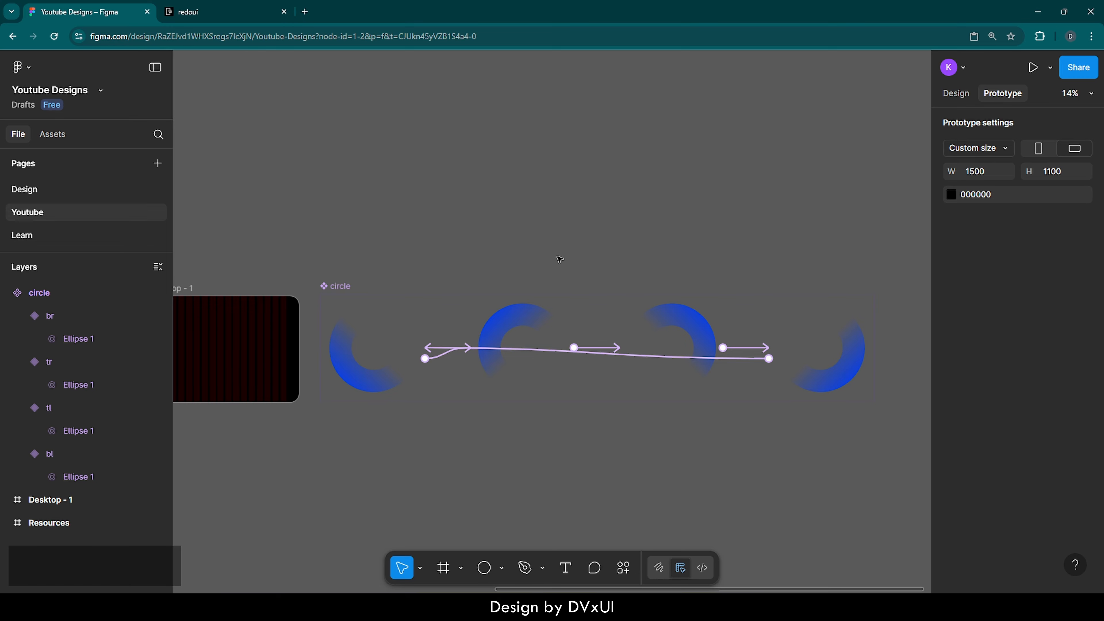
{"action": "left_click", "coordinate": [424, 357], "text": "shift"}
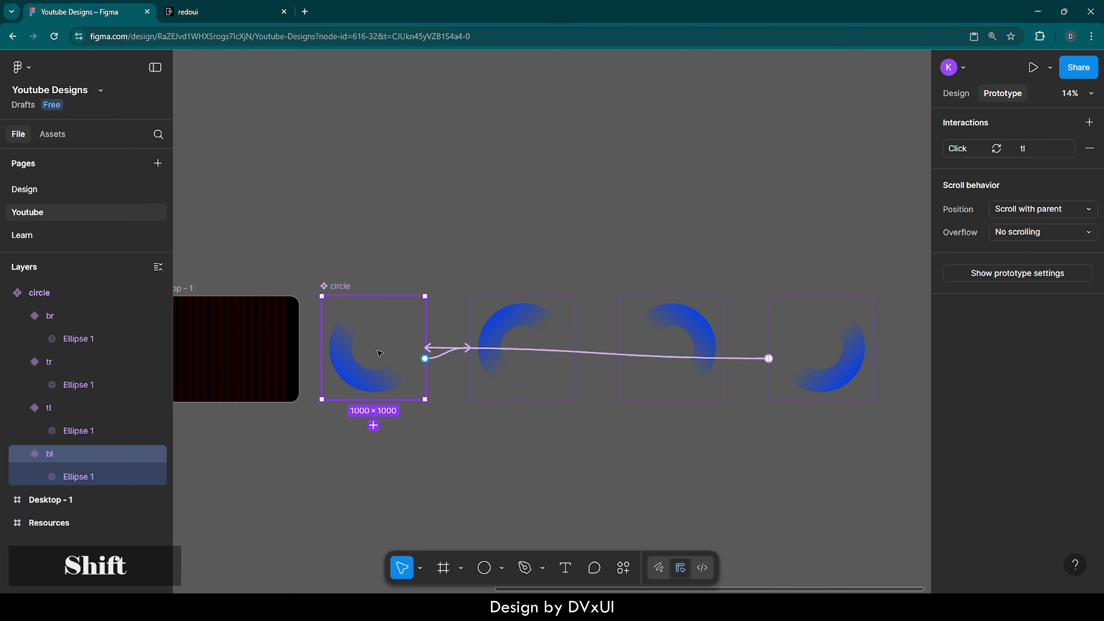
{"action": "left_click", "coordinate": [516, 333], "text": "shift"}
{"action": "left_click", "coordinate": [669, 329], "text": "shift"}
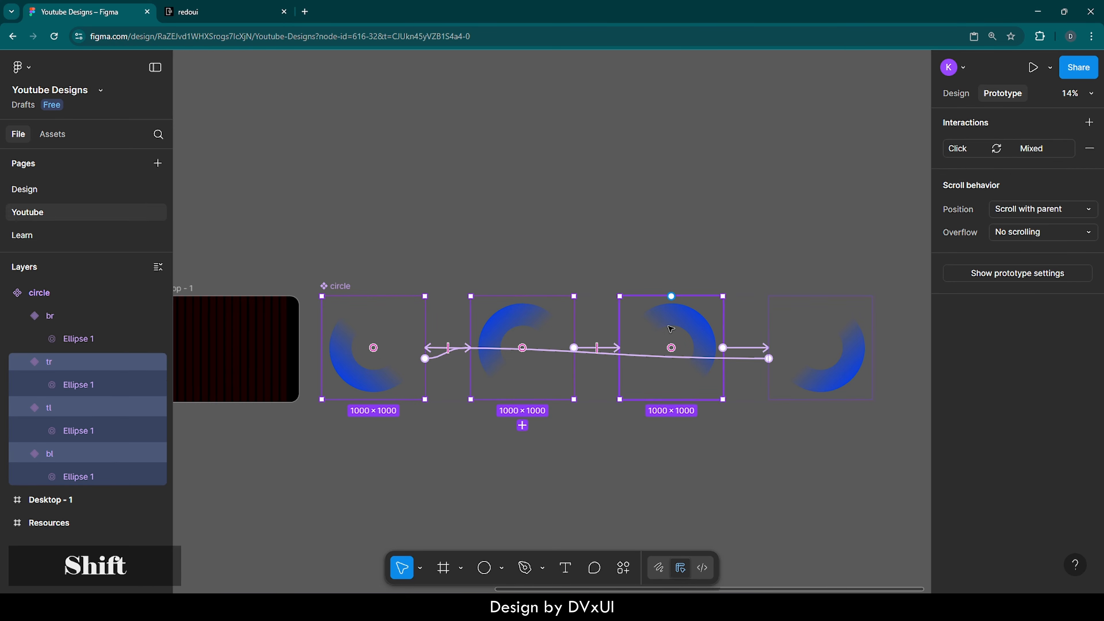
{"action": "left_click", "coordinate": [806, 324], "text": "shift"}
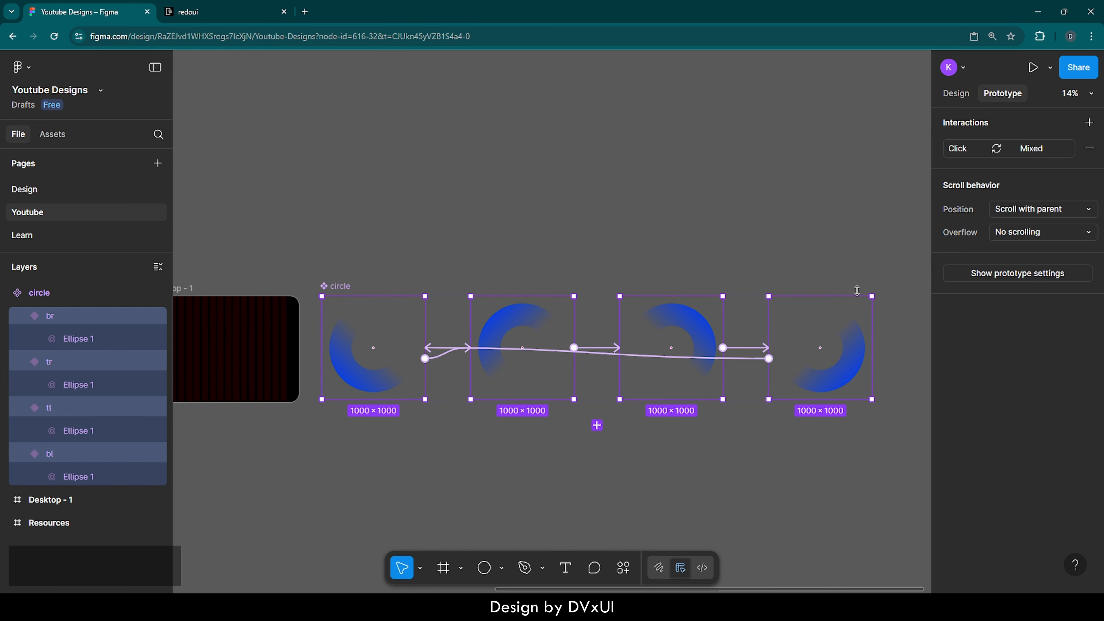
{"action": "left_click", "coordinate": [971, 147]}
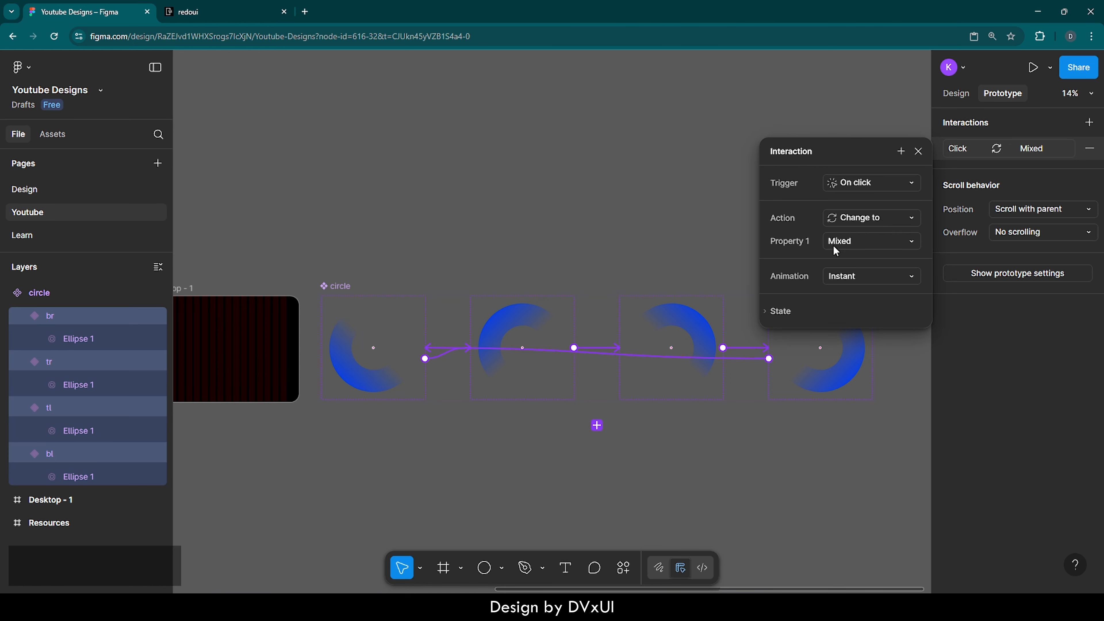
{"action": "left_click", "coordinate": [865, 275]}
{"action": "left_click", "coordinate": [851, 307]}
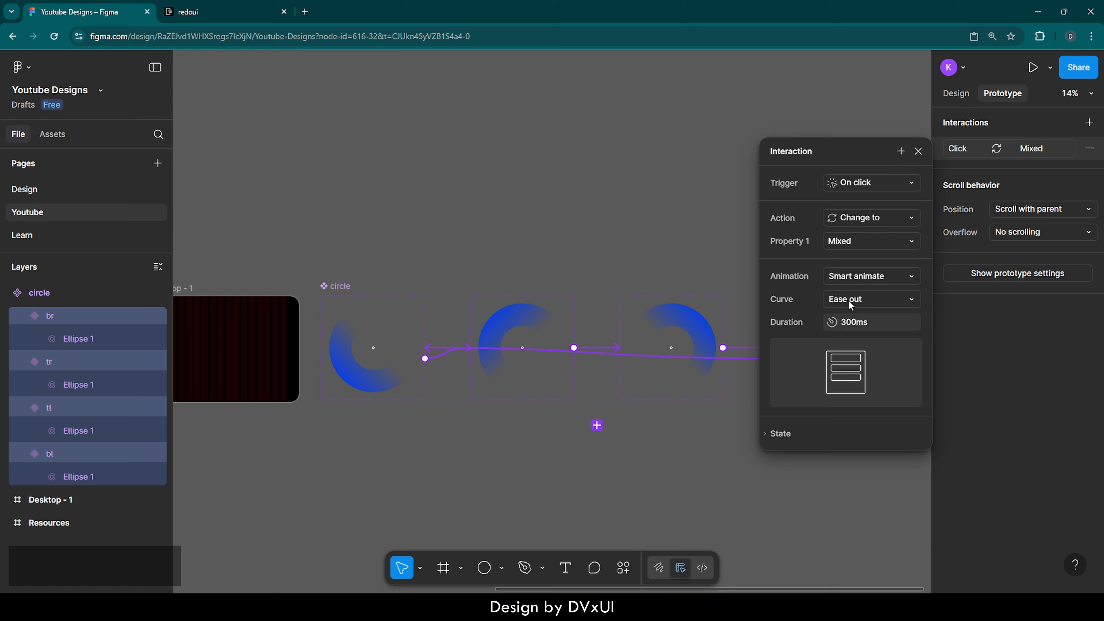
Give the four variants' interactions a Linear curve and a duration of 600 ms.
{"action": "left_click", "coordinate": [861, 305]}
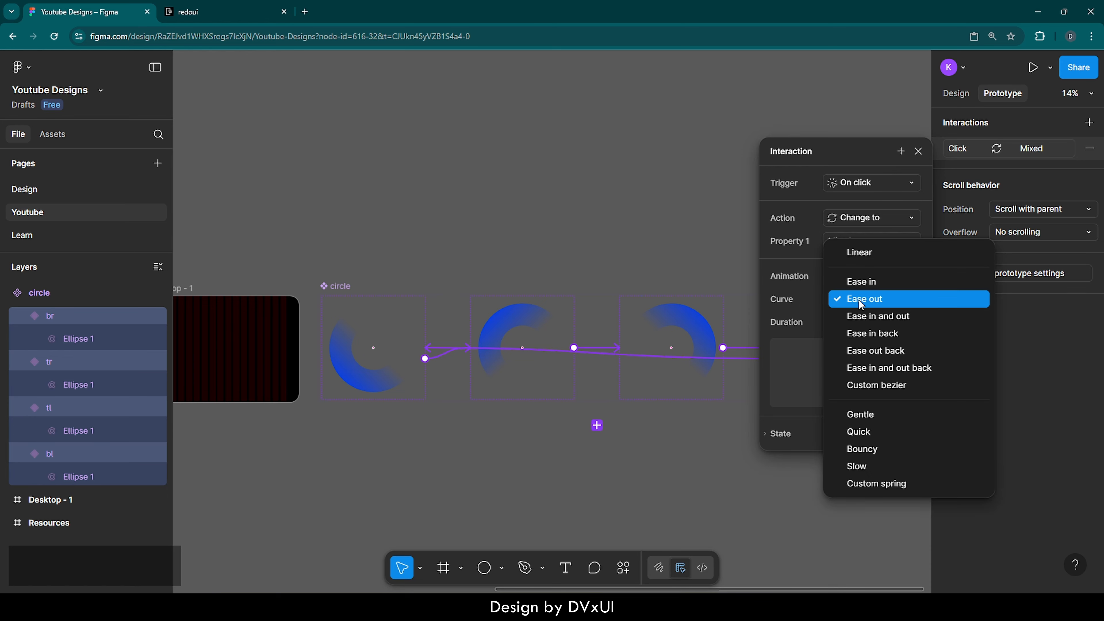
{"action": "left_click", "coordinate": [861, 253]}
{"action": "left_click", "coordinate": [864, 322]}
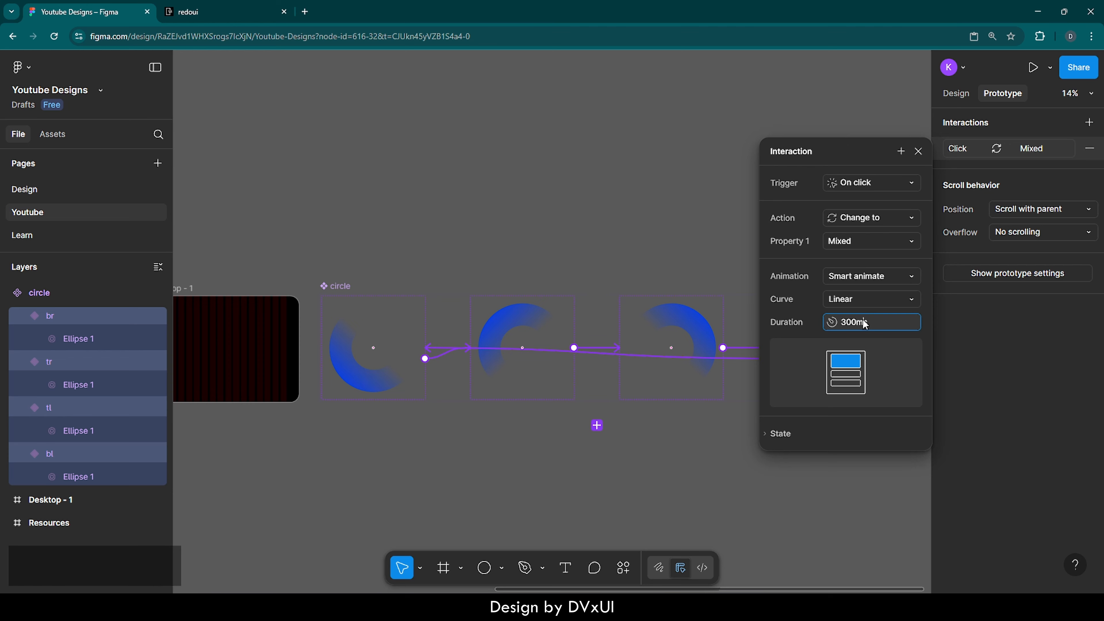
{"action": "type", "text": "6000"}
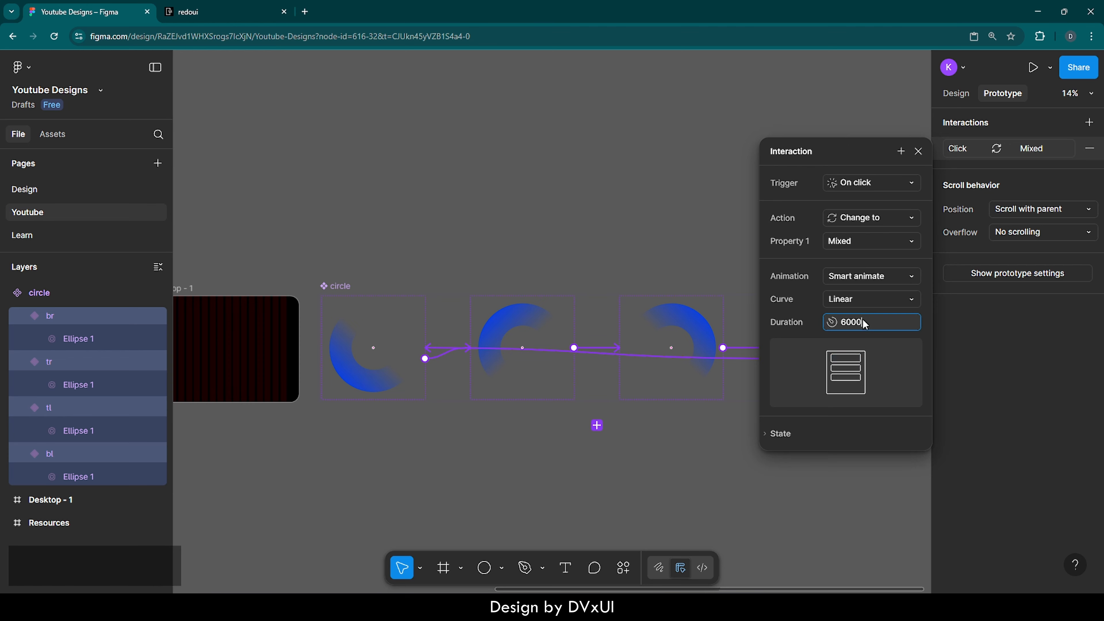
{"action": "key", "text": "BackSpace"}
{"action": "key", "text": "Return"}
Change the trigger of the four variants' interactions to After delay with a 1 ms delay and deselect the variants.
{"action": "left_click", "coordinate": [855, 187]}
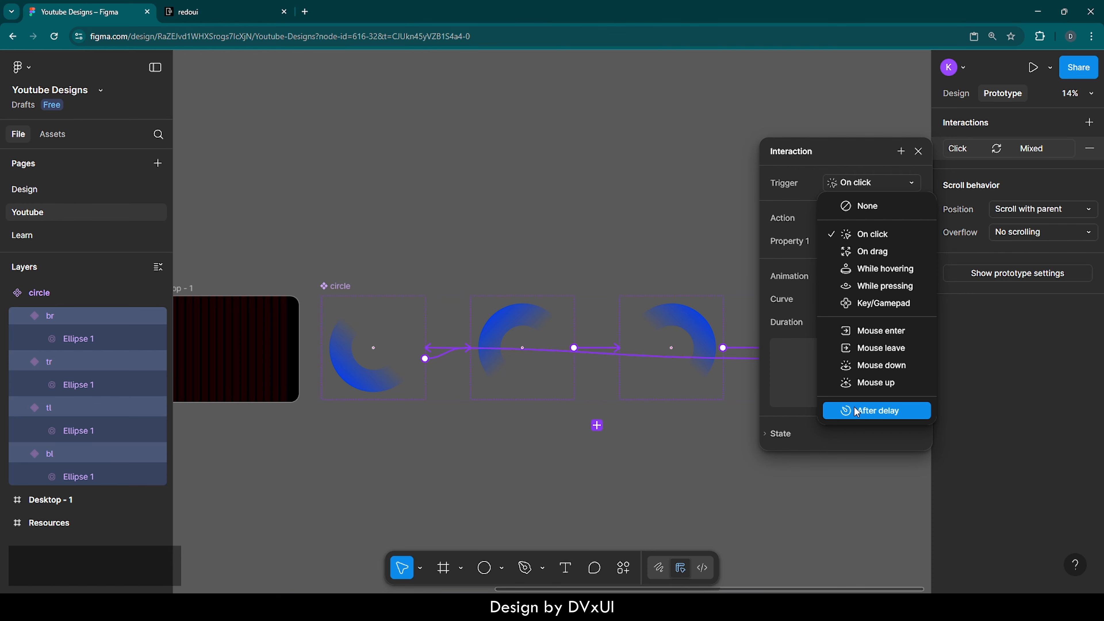
{"action": "left_click", "coordinate": [878, 416]}
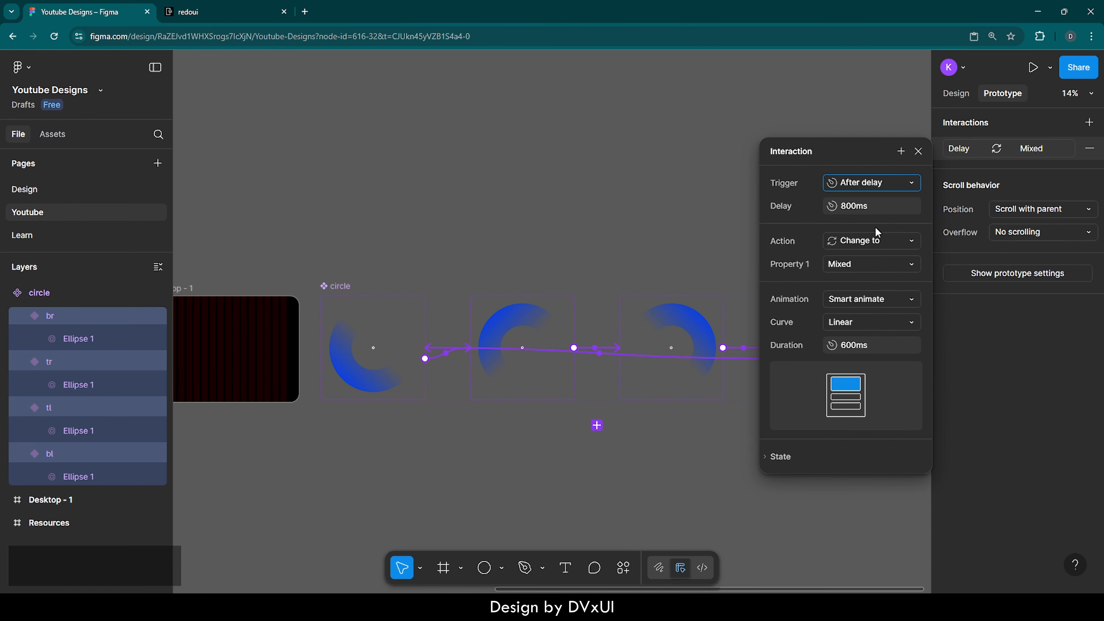
{"action": "left_click", "coordinate": [860, 213]}
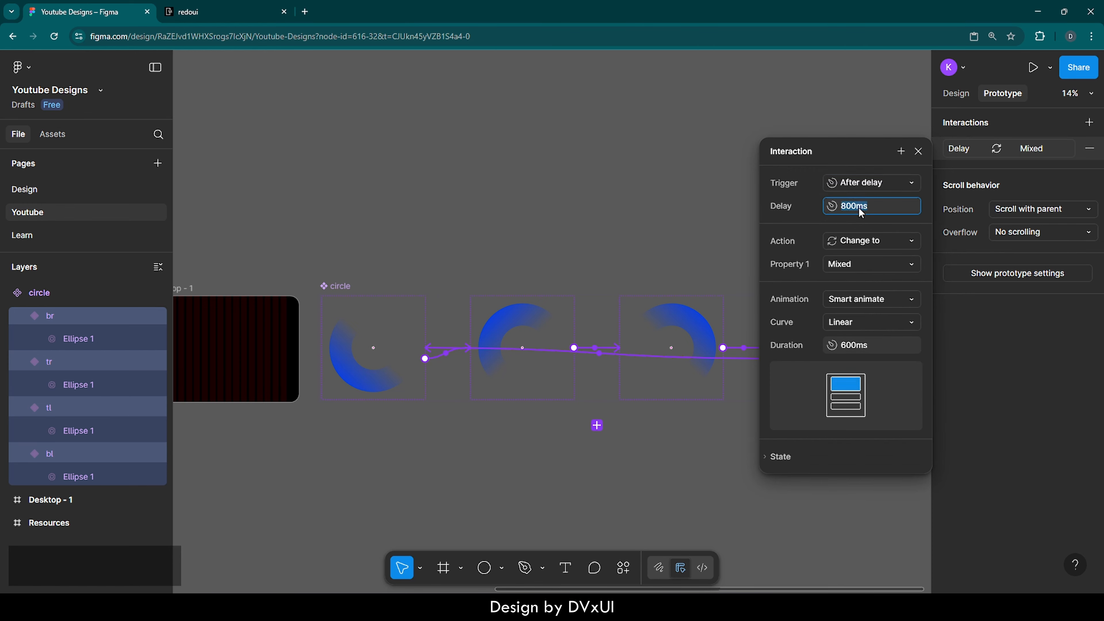
{"action": "type", "text": "1ms"}
{"action": "key", "text": "Return"}
{"action": "left_click", "coordinate": [686, 193]}
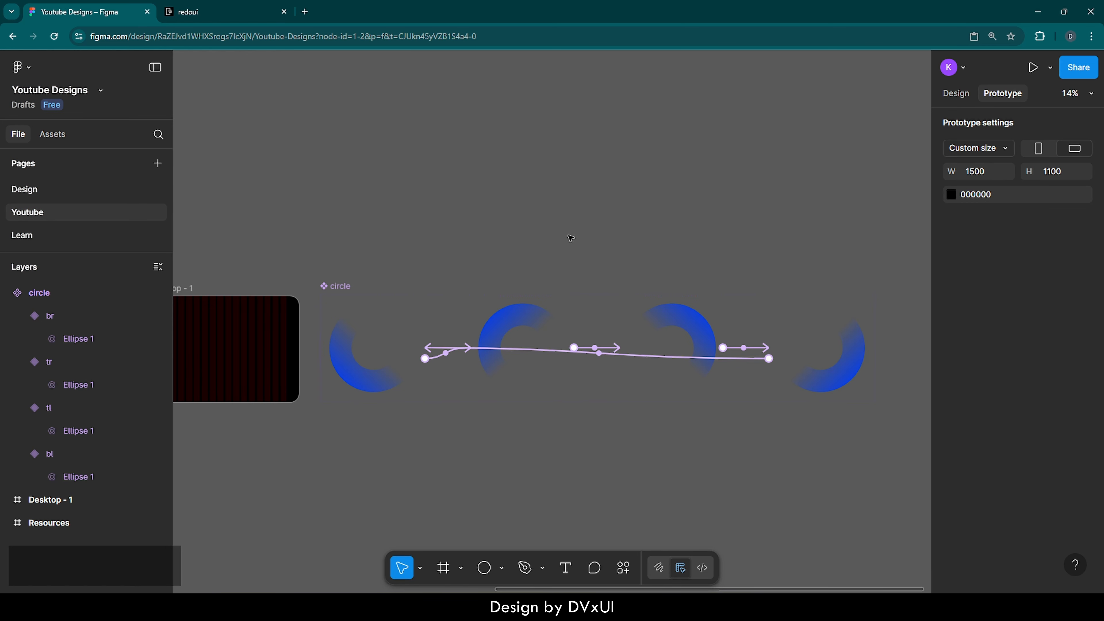
Insert an instance of this file's circle component and place it in the empty canvas area above the variants.
{"action": "left_click", "coordinate": [55, 137]}
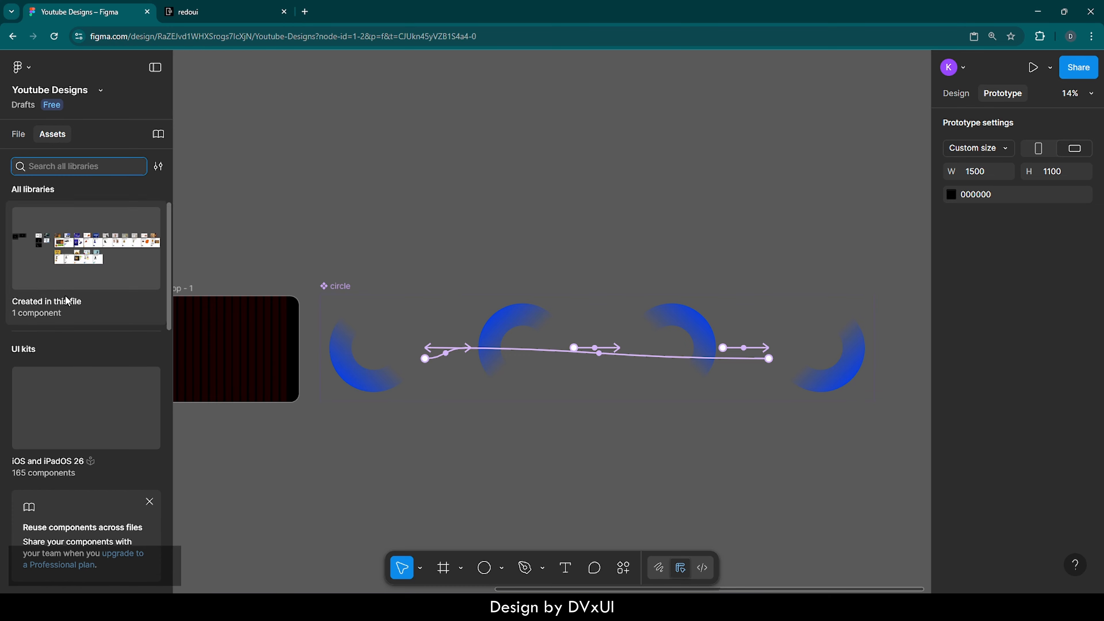
{"action": "left_click", "coordinate": [78, 303]}
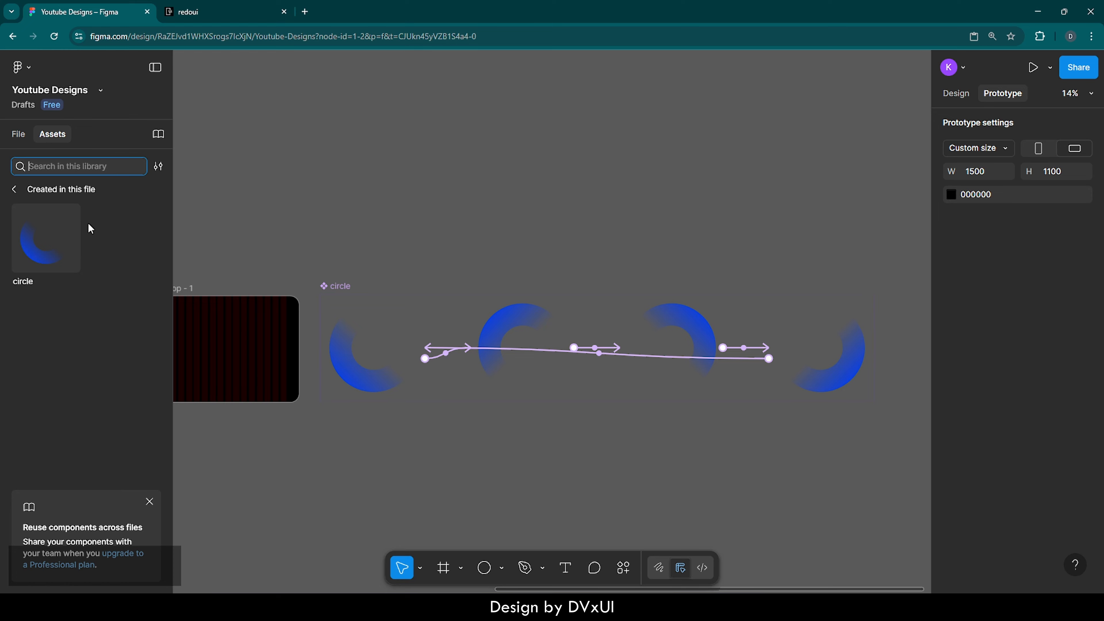
{"action": "left_click", "coordinate": [54, 252]}
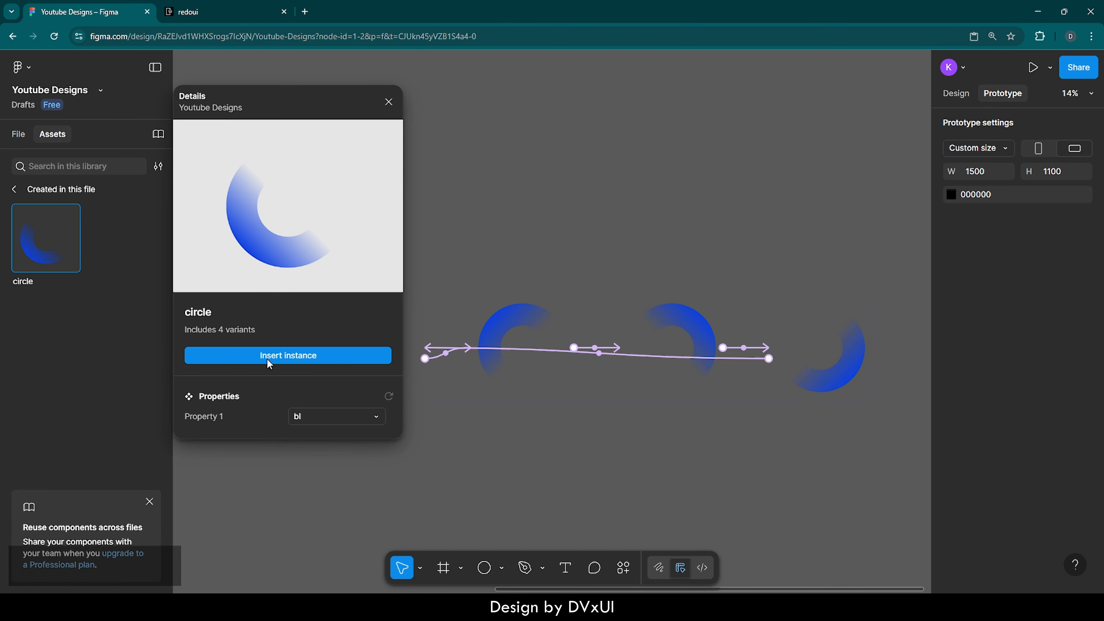
{"action": "left_click", "coordinate": [303, 359]}
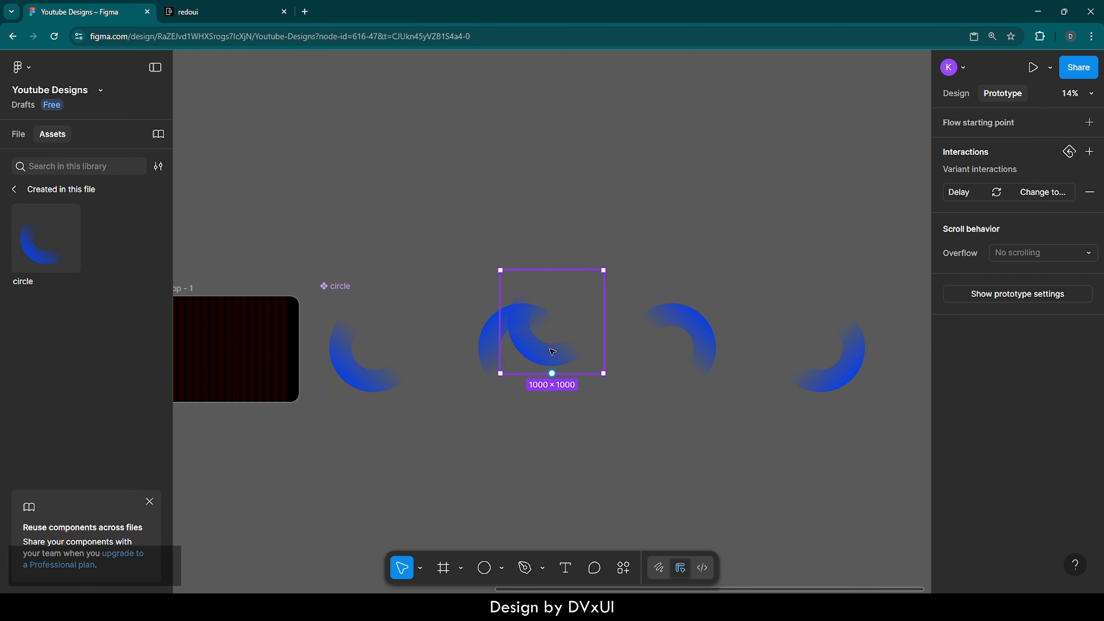
{"action": "left_click_drag", "start_coordinate": [537, 350], "coordinate": [579, 201]}
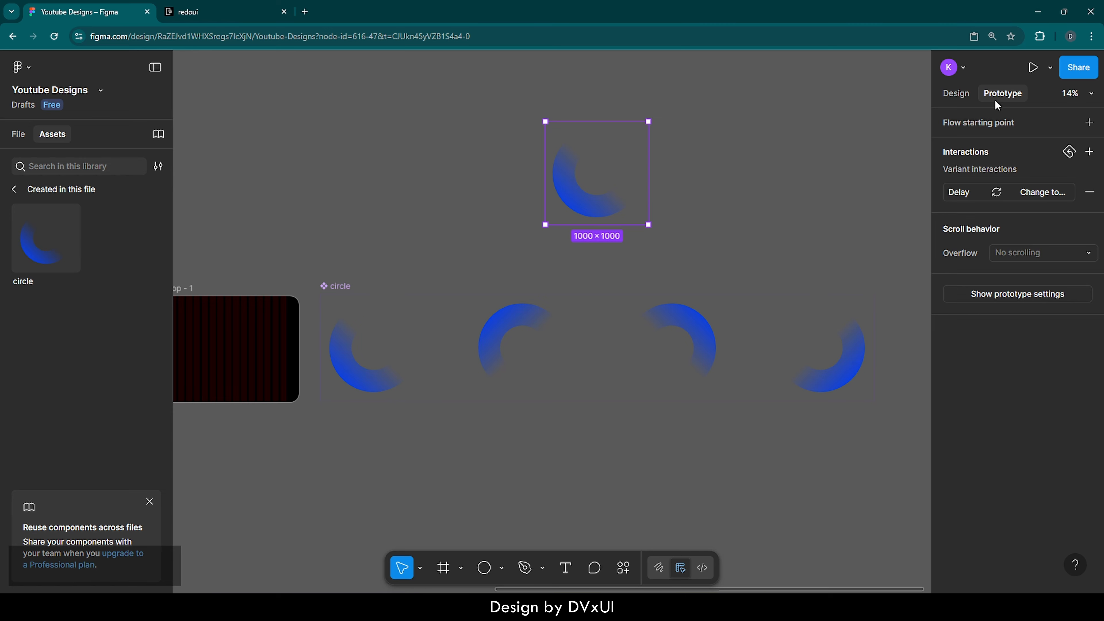
Preview the circle instance's animation from a flow starting point of its own and remove that starting point.
{"action": "left_click", "coordinate": [982, 130]}
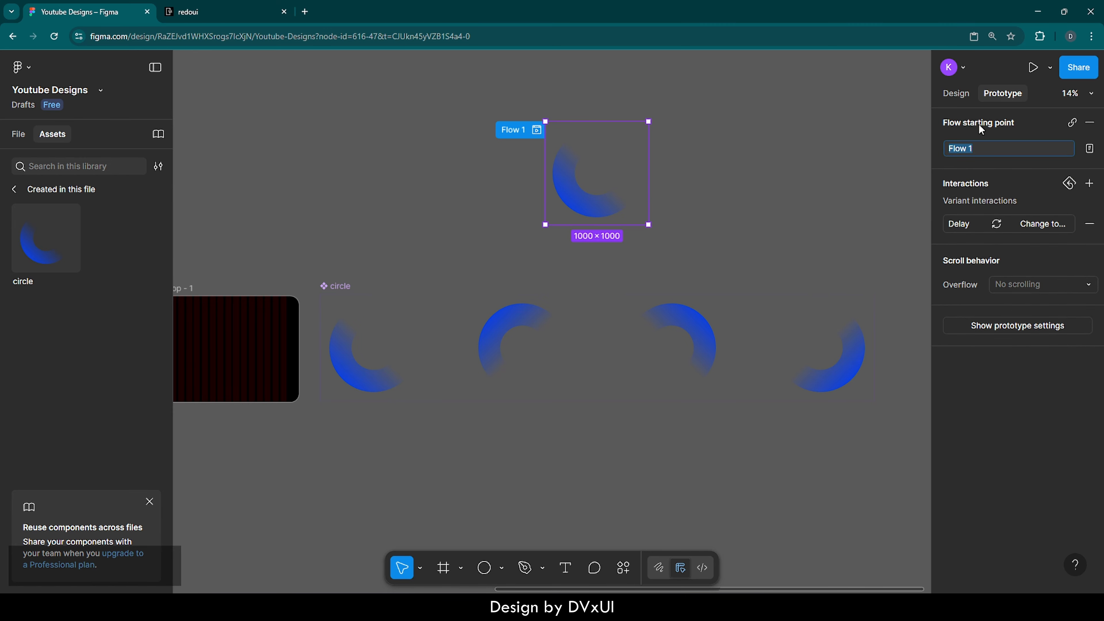
{"action": "left_click", "coordinate": [537, 130]}
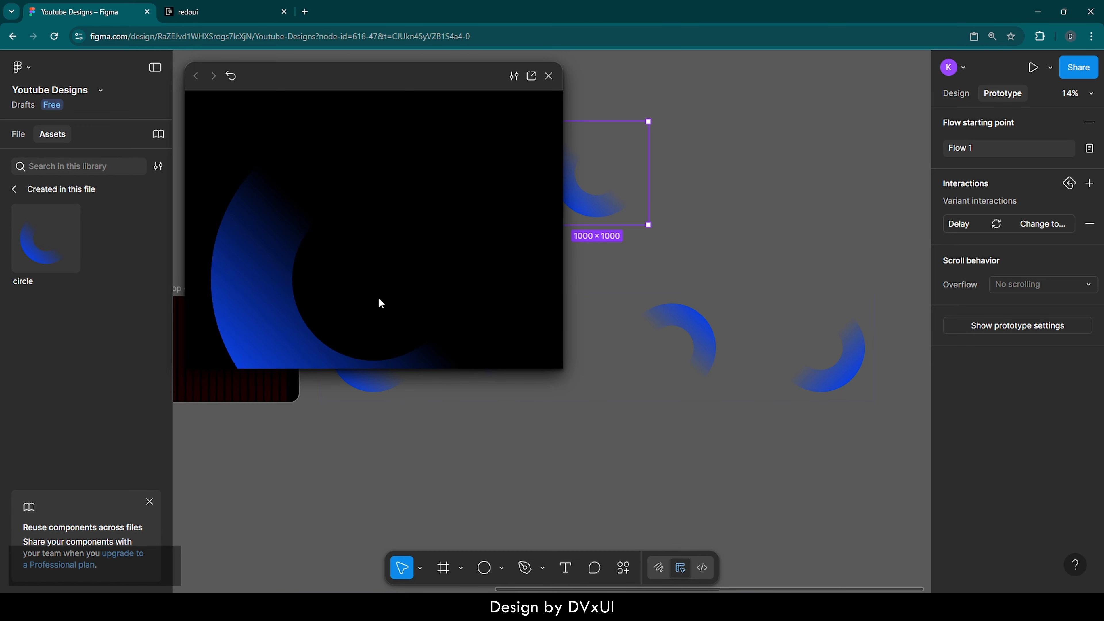
{"action": "left_click", "coordinate": [231, 77]}
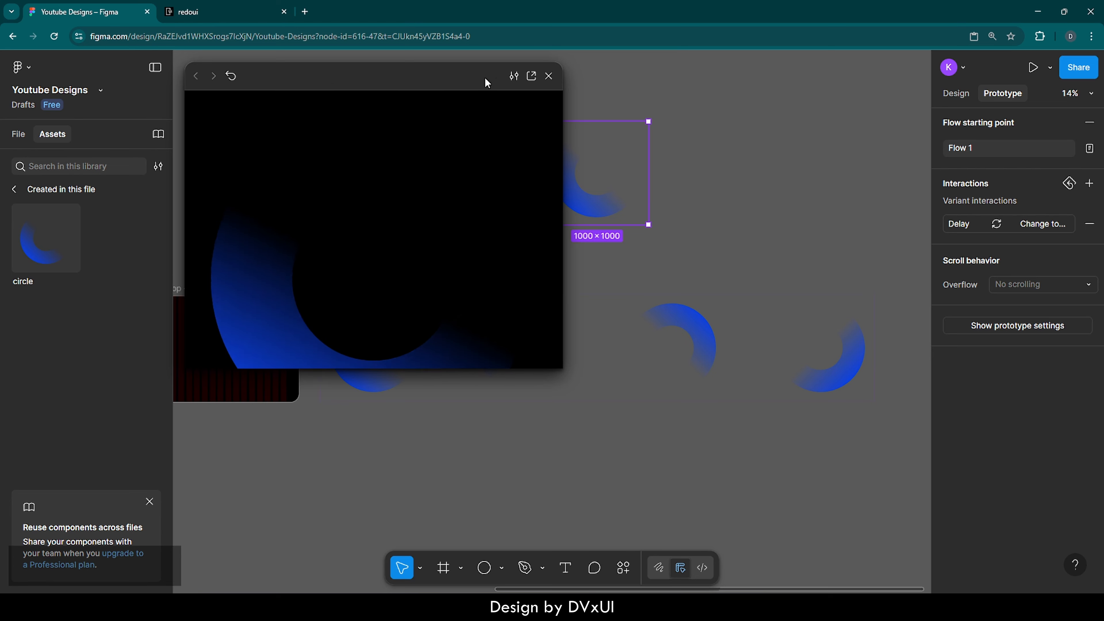
{"action": "left_click", "coordinate": [548, 75]}
{"action": "scroll", "coordinate": [595, 79], "scroll_direction": "left", "scroll_amount": 5}
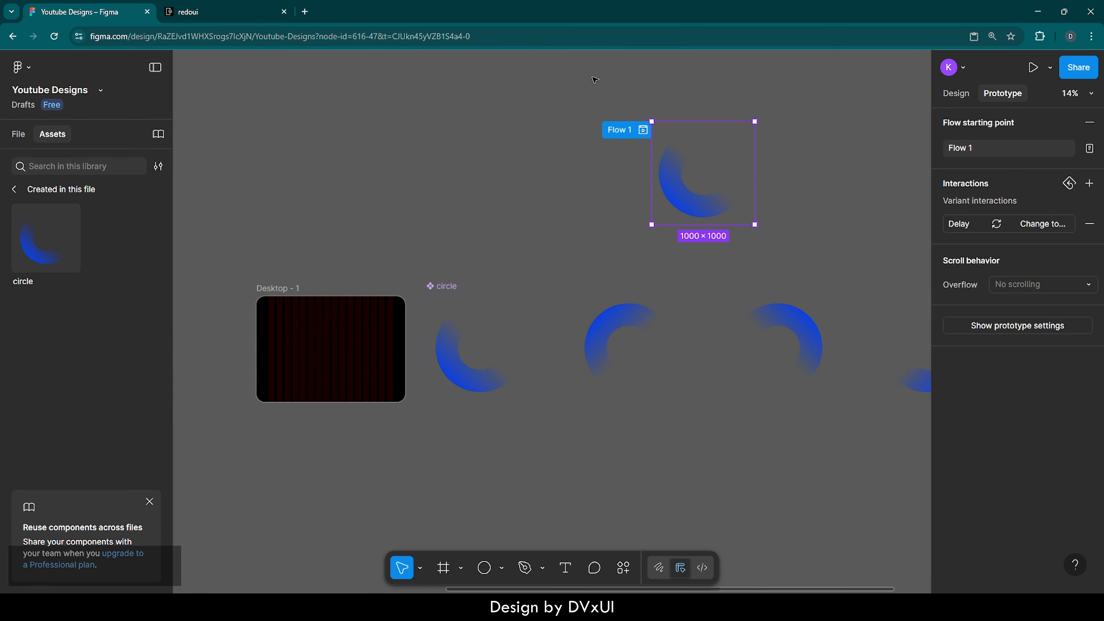
{"action": "left_click_drag", "start_coordinate": [640, 134], "coordinate": [532, 143]}
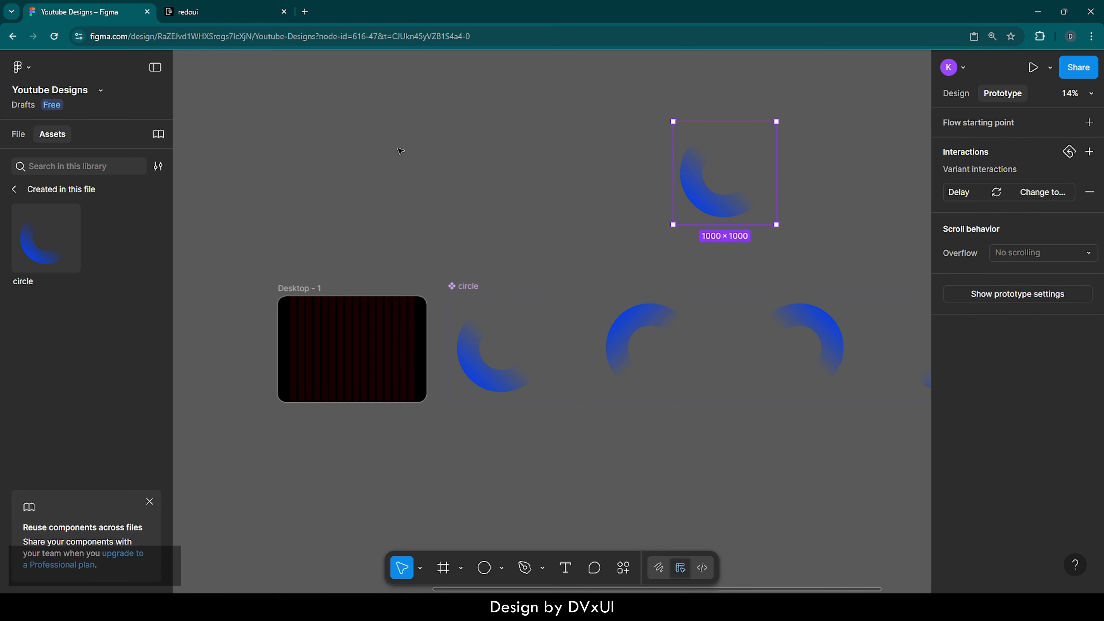
Move the circle instance into the Desktop - 1 frame and position it at about X 244, Y 97.
{"action": "left_click", "coordinate": [18, 134]}
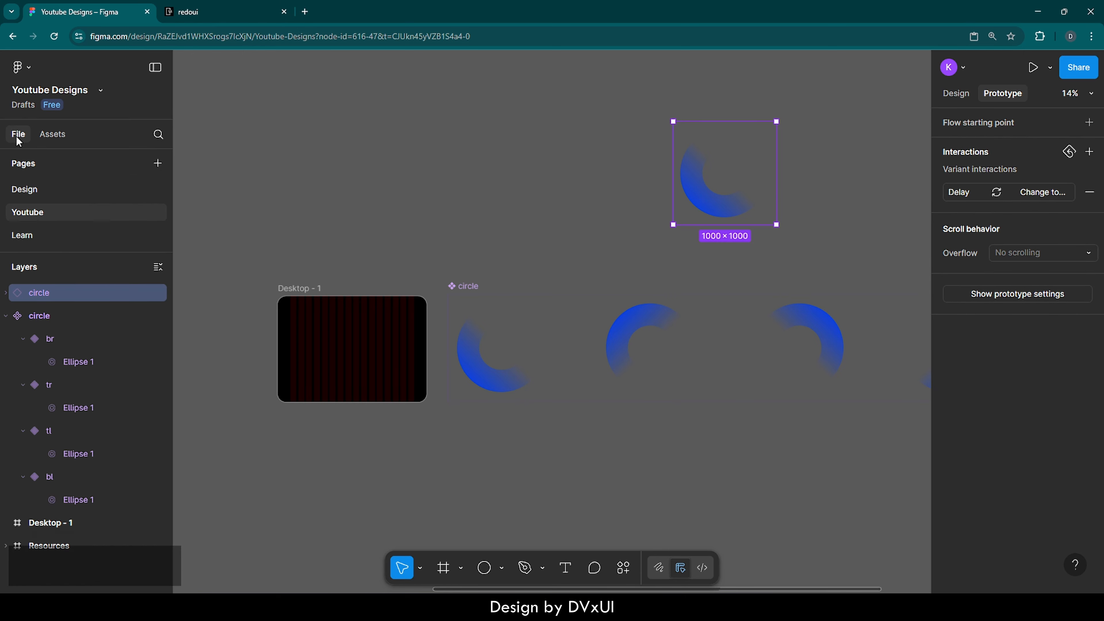
{"action": "left_click", "coordinate": [956, 93]}
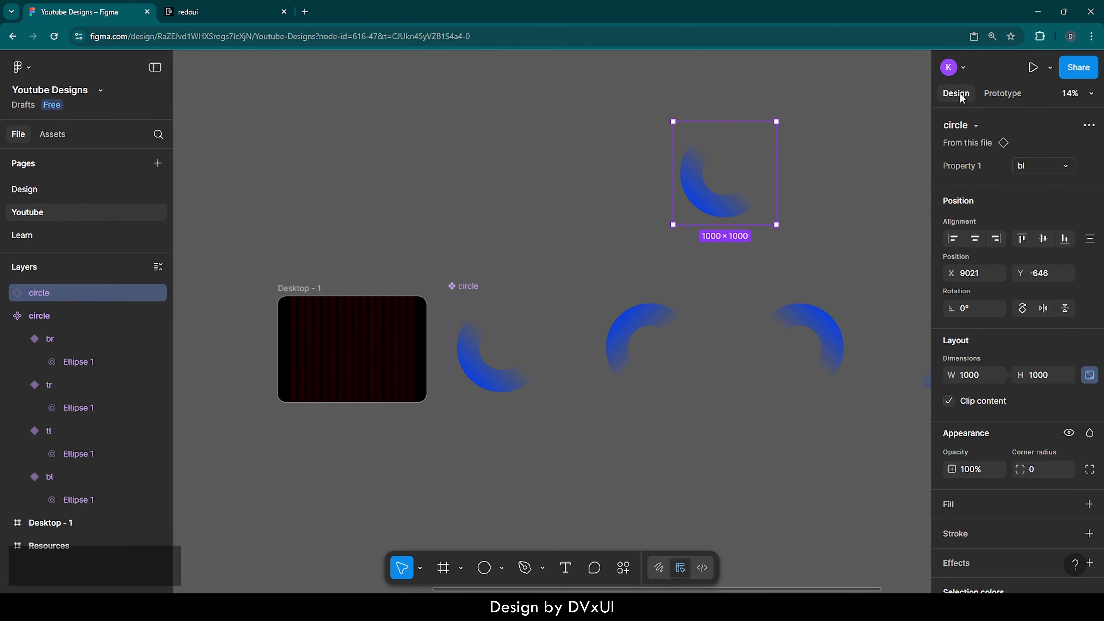
{"action": "left_click_drag", "start_coordinate": [711, 167], "coordinate": [352, 352]}
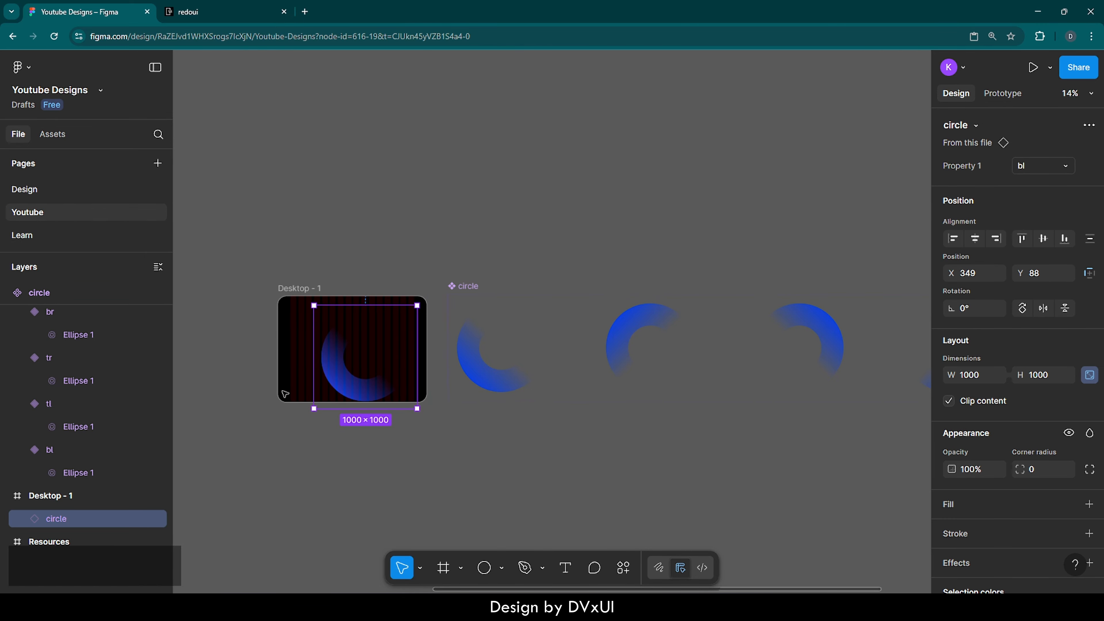
{"action": "scroll", "coordinate": [284, 394], "scroll_direction": "up", "scroll_amount": 5}
{"action": "scroll", "coordinate": [283, 390], "scroll_direction": "up", "scroll_amount": 3}
{"action": "scroll", "coordinate": [283, 390], "scroll_direction": "left", "scroll_amount": 4}
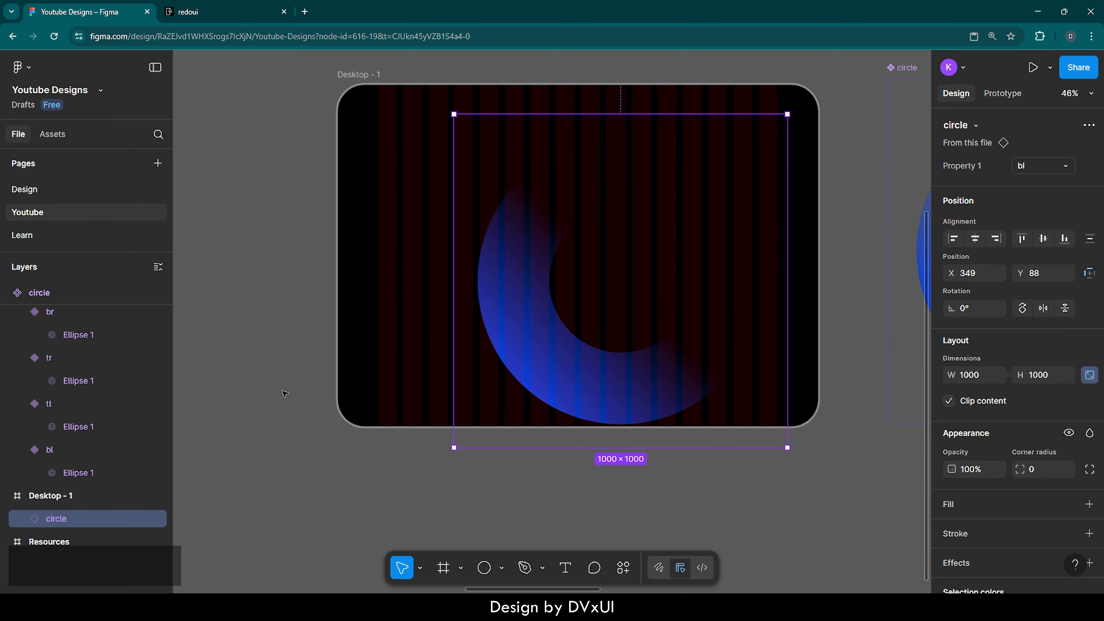
{"action": "left_click_drag", "start_coordinate": [536, 332], "coordinate": [499, 335]}
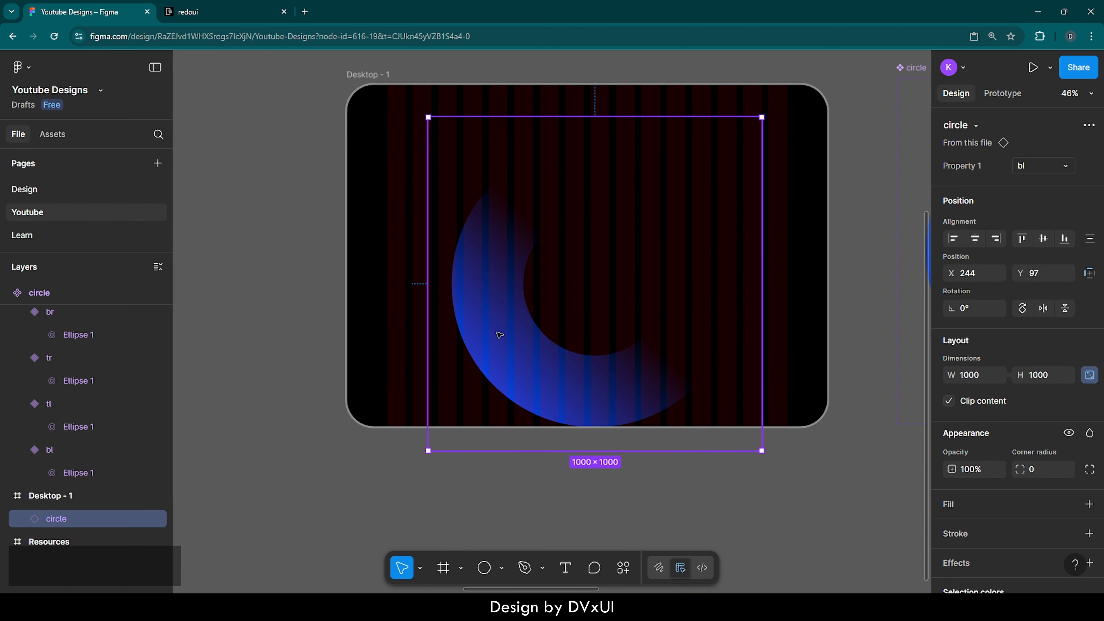
Scale the circle instance in the Desktop - 1 frame proportionally to a height of 1800.
{"action": "key", "text": "k"}
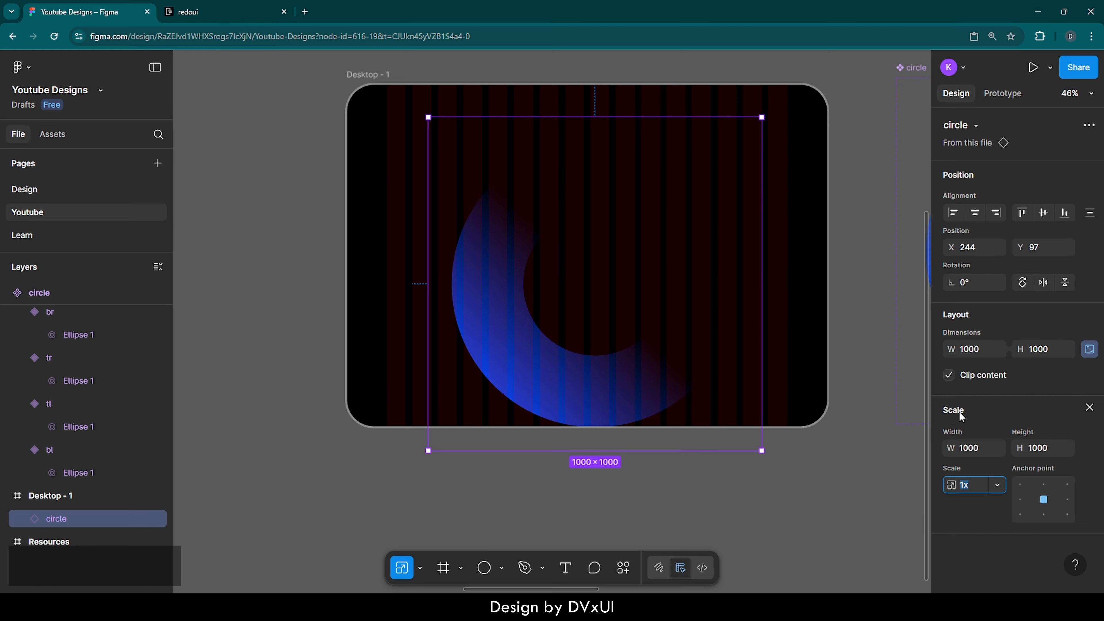
{"action": "left_click", "coordinate": [1047, 447]}
{"action": "type", "text": "1800"}
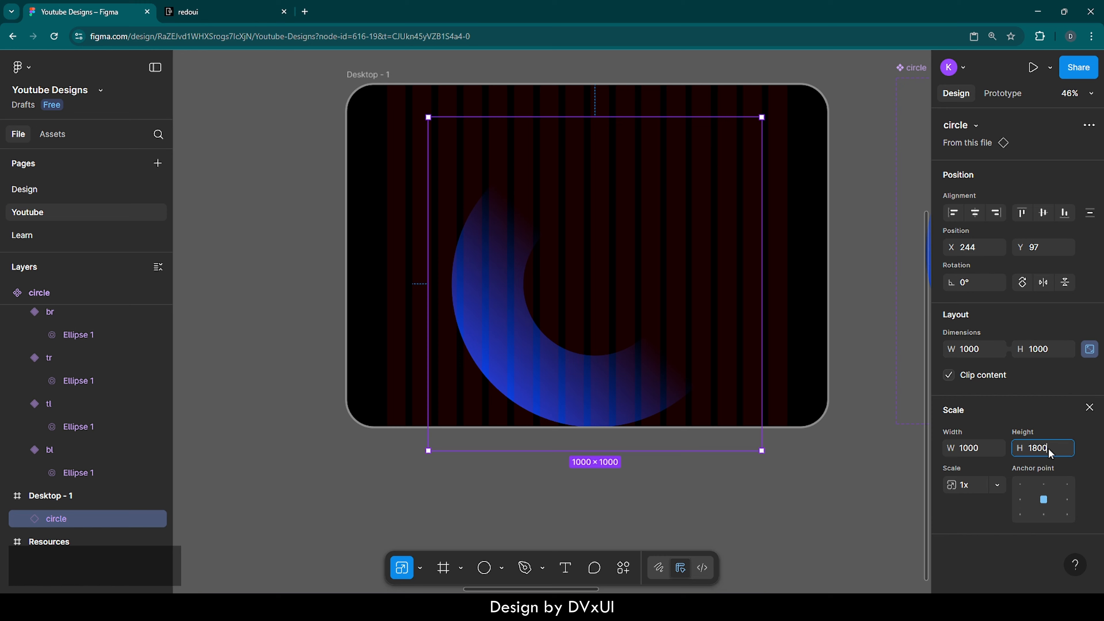
{"action": "key", "text": "Return"}
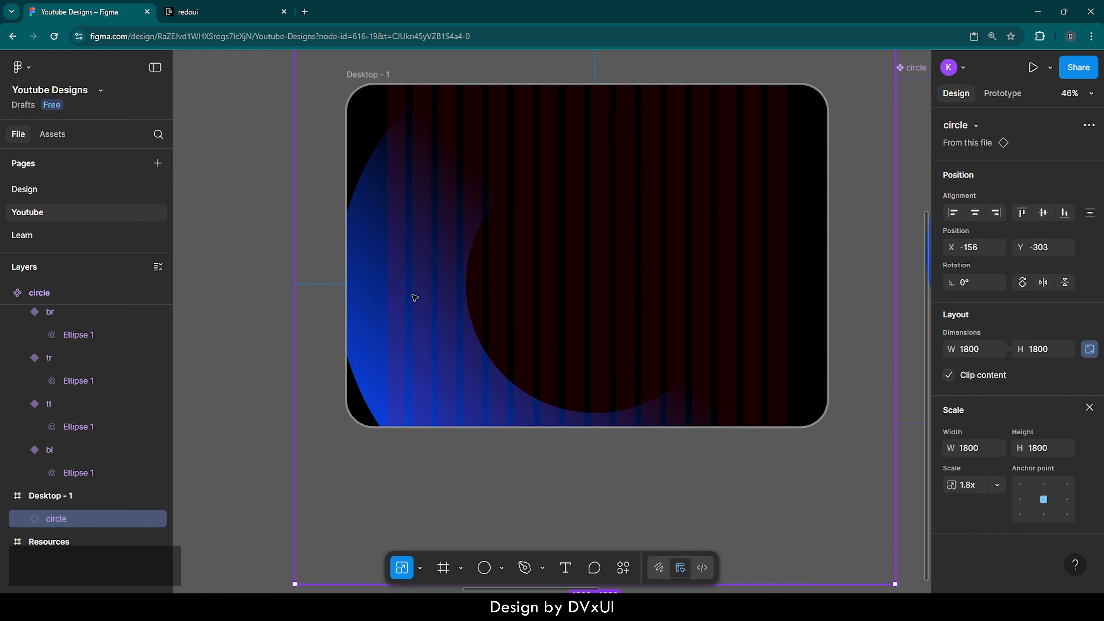
Center the circle instance horizontally in the Desktop - 1 frame and set its Y position to 100.
{"action": "key", "text": "alt+a"}
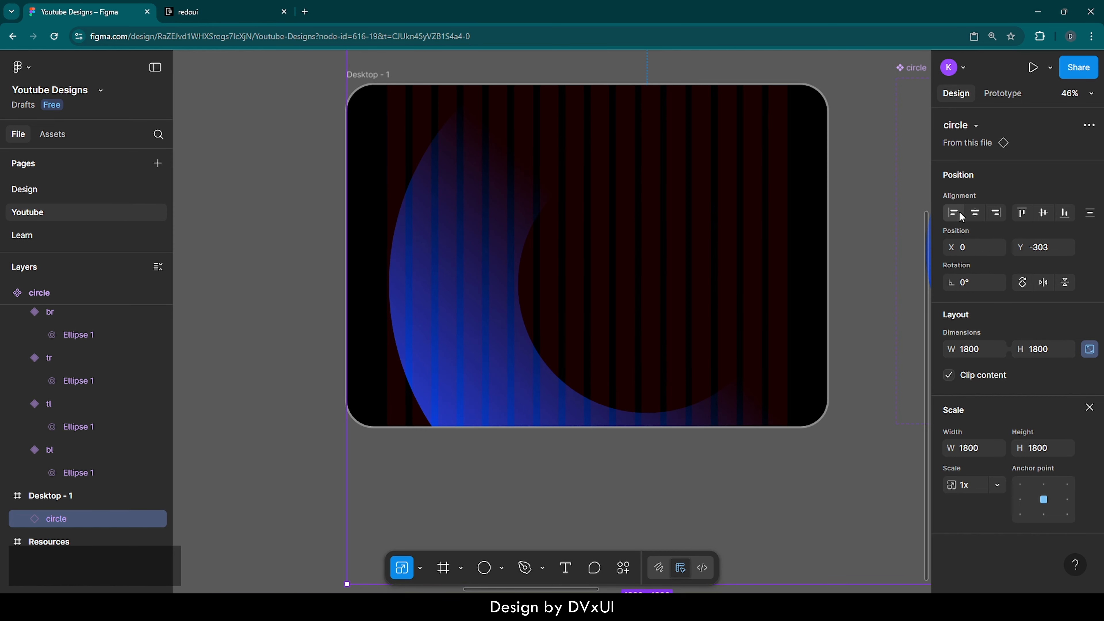
{"action": "left_click", "coordinate": [975, 213]}
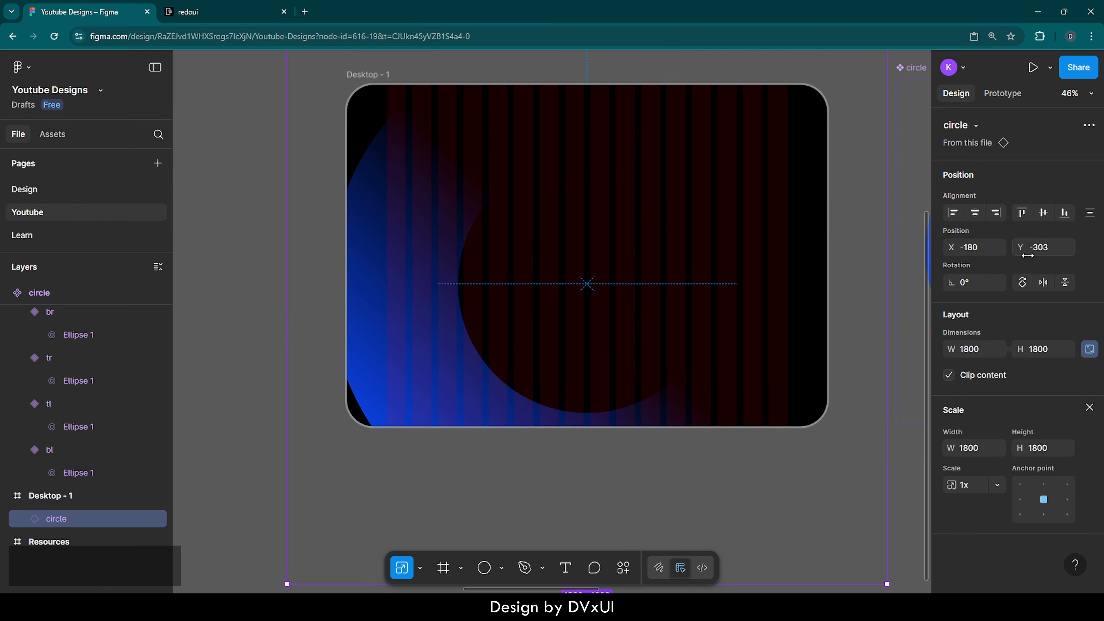
{"action": "left_click", "coordinate": [1044, 247]}
{"action": "type", "text": "100"}
{"action": "key", "text": "Return"}
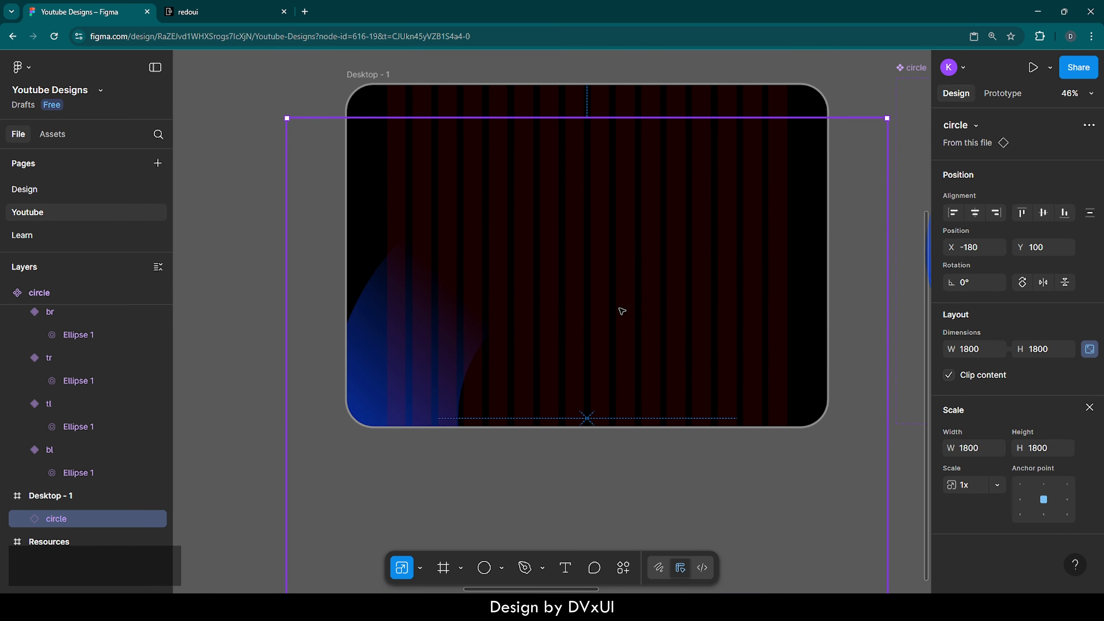
Preview the Desktop - 1 frame with the enlarged circle as a prototype and return to the design file.
{"action": "left_click", "coordinate": [577, 73]}
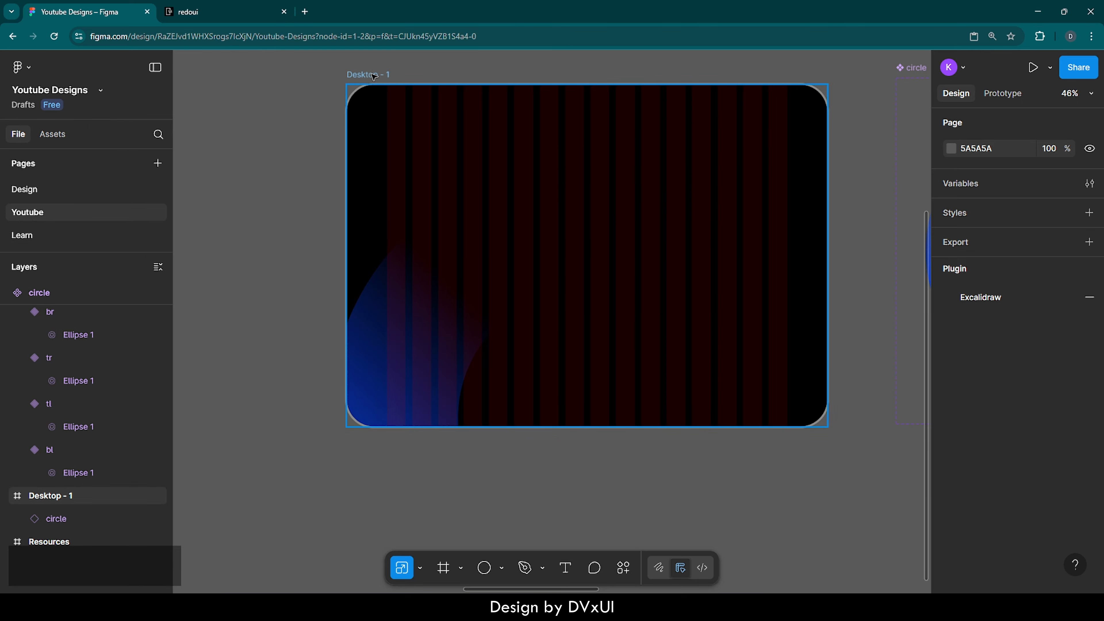
{"action": "left_click_drag", "start_coordinate": [372, 75], "coordinate": [234, 71]}
{"action": "scroll", "coordinate": [234, 71], "scroll_direction": "left", "scroll_amount": 3}
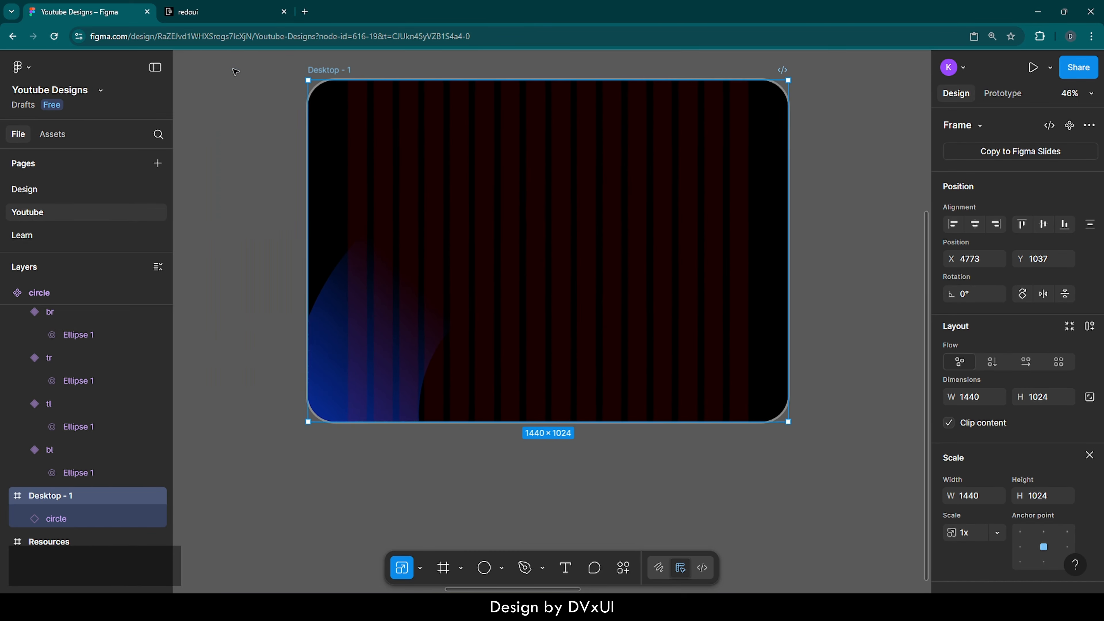
{"action": "scroll", "coordinate": [235, 71], "scroll_direction": "up", "scroll_amount": 1}
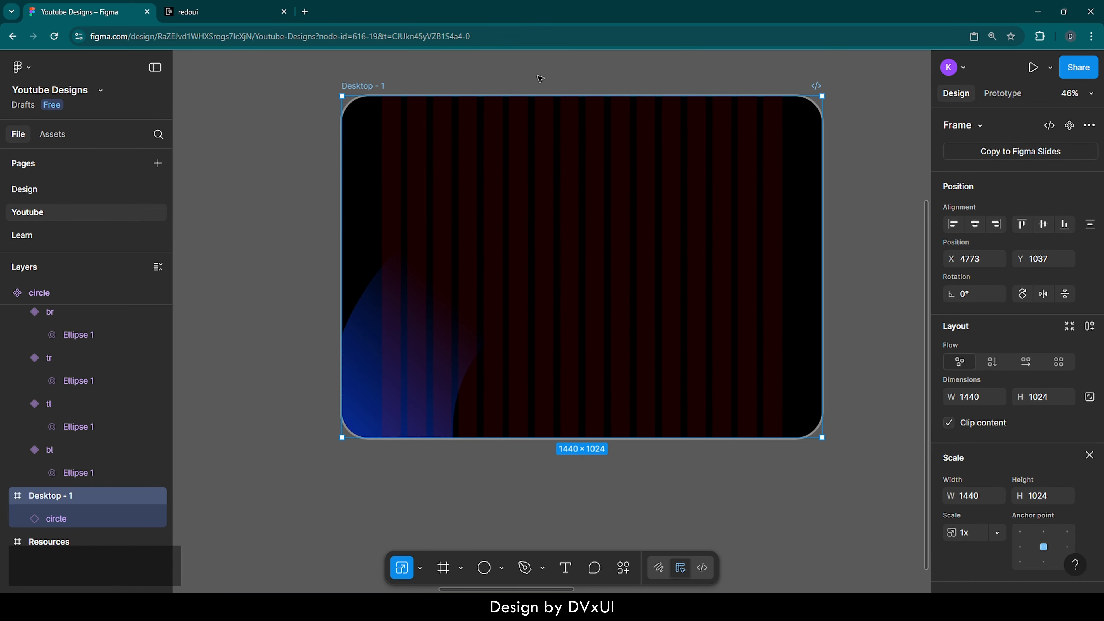
{"action": "scroll", "coordinate": [537, 78], "scroll_direction": "up", "scroll_amount": 1}
{"action": "left_click", "coordinate": [534, 78]}
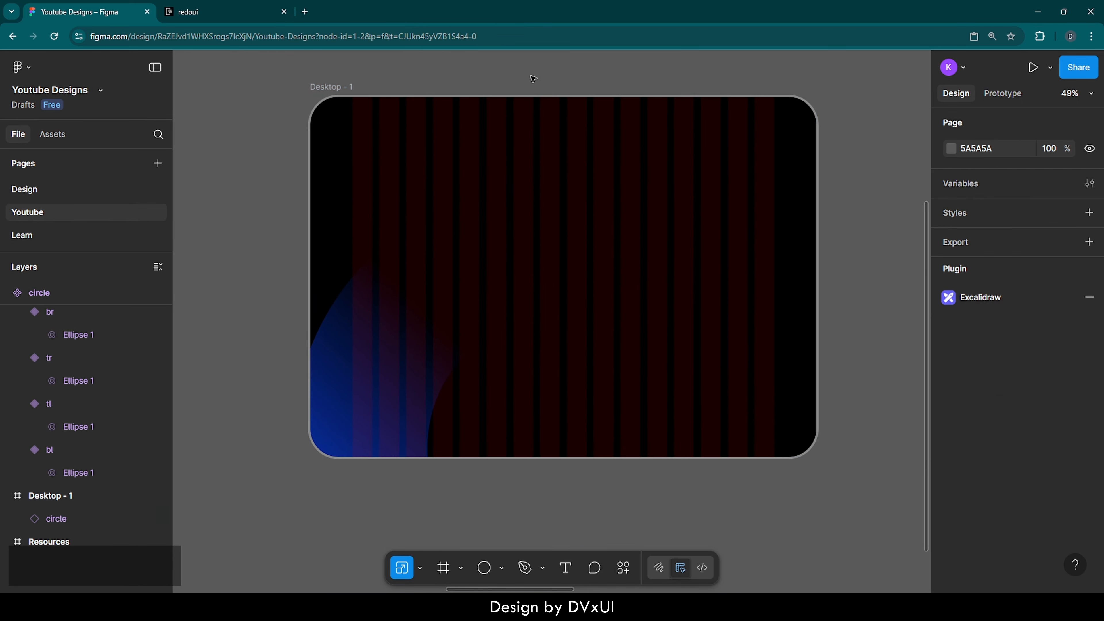
{"action": "left_click", "coordinate": [343, 86]}
{"action": "left_click", "coordinate": [1033, 68]}
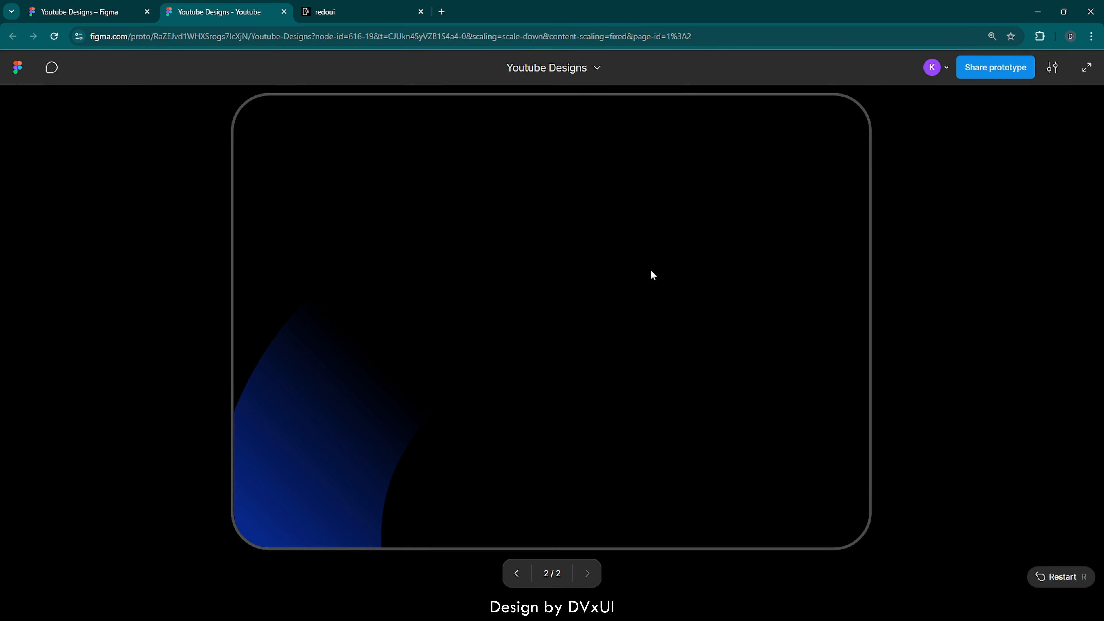
{"action": "key", "text": "r"}
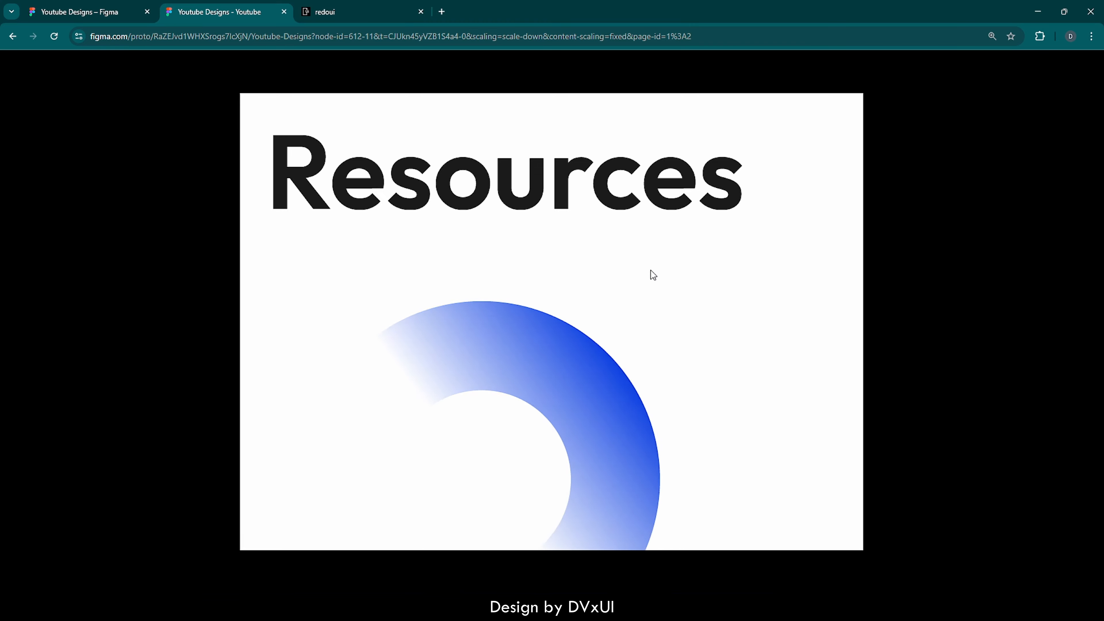
{"action": "key", "text": "Right"}
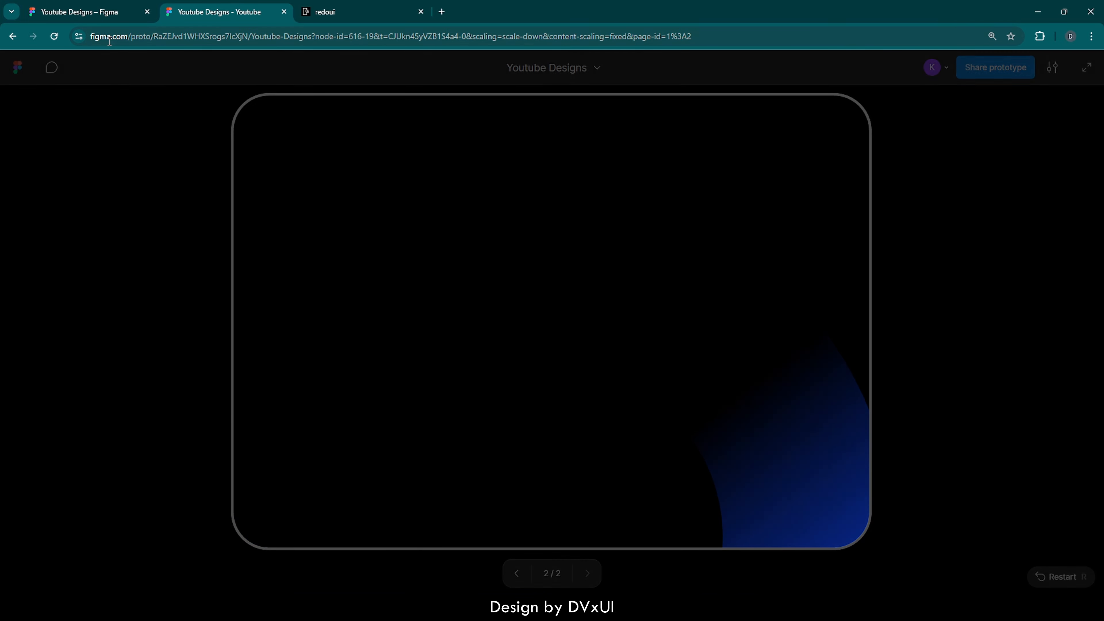
{"action": "left_click", "coordinate": [81, 12]}
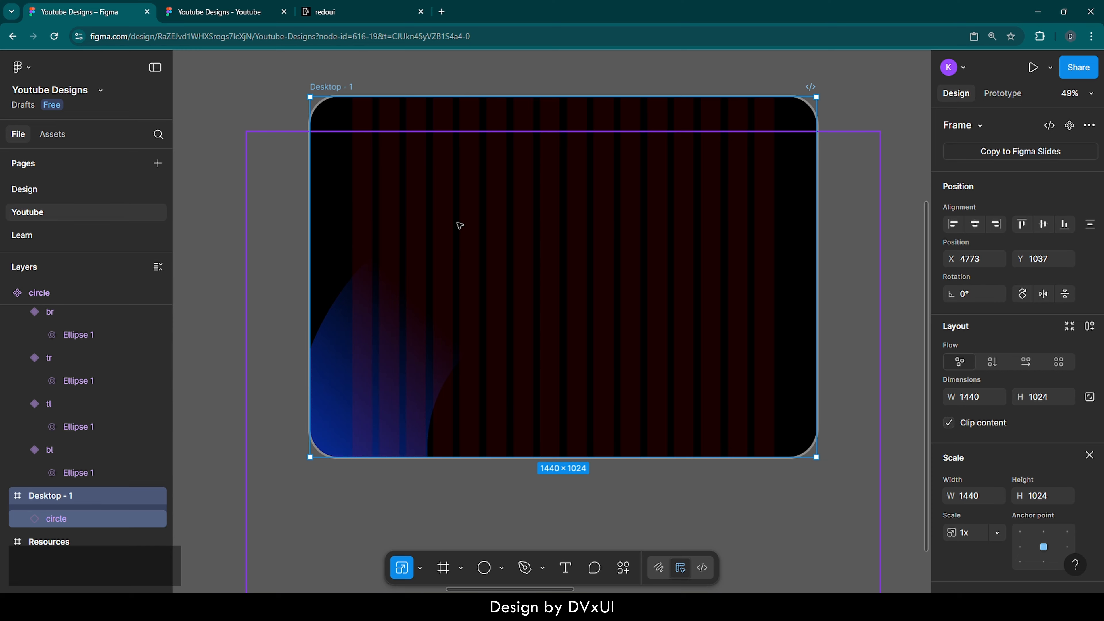
Lock the circle instance inside the Desktop - 1 frame and clear the selection.
{"action": "left_click", "coordinate": [424, 85]}
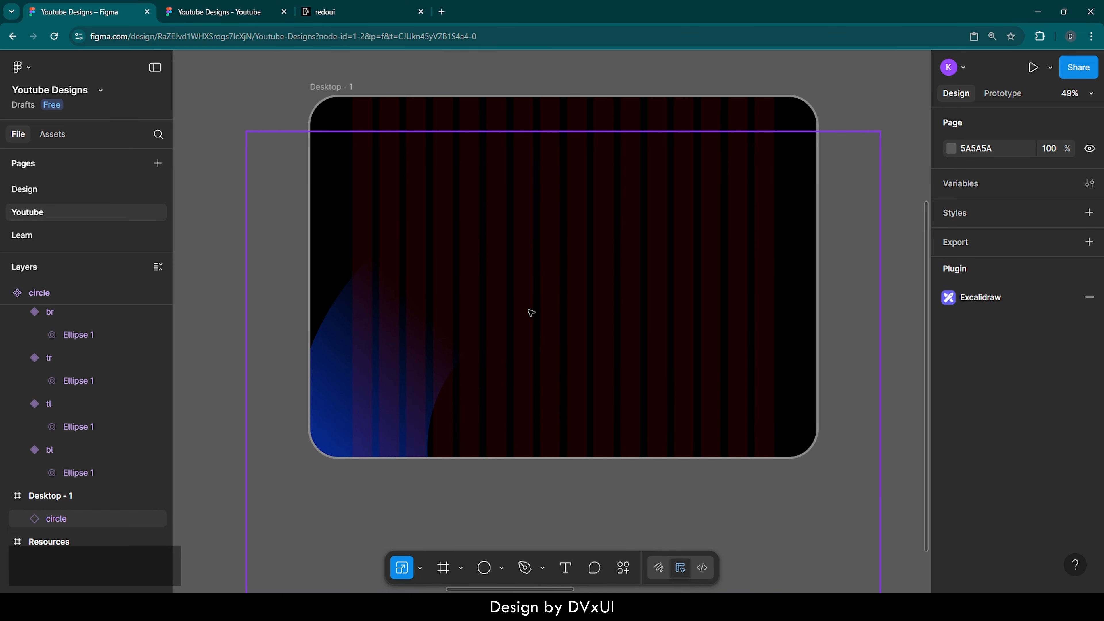
{"action": "left_click", "coordinate": [443, 310]}
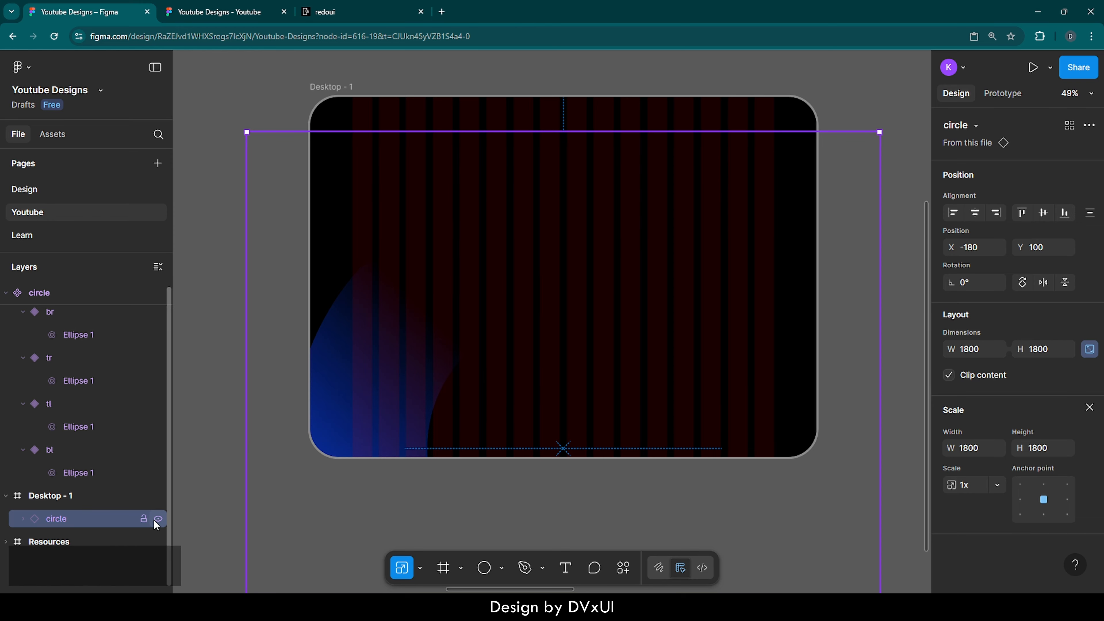
{"action": "left_click", "coordinate": [142, 517]}
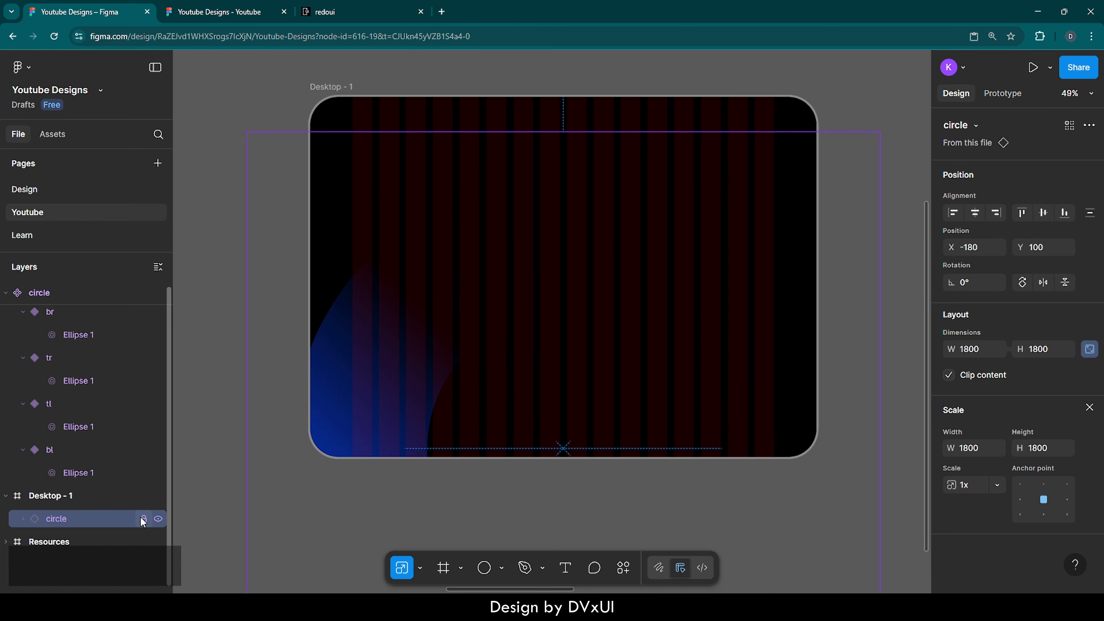
{"action": "left_click", "coordinate": [353, 510]}
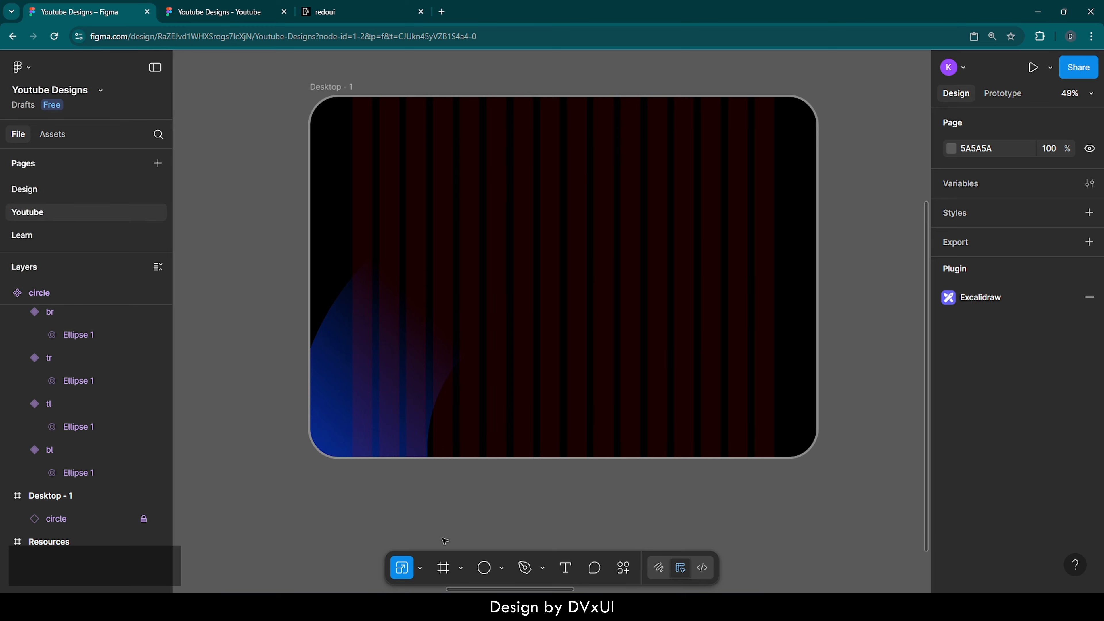
Add a new frame inside Desktop - 1 above the circle and size it to 1440 × 1024.
{"action": "left_click", "coordinate": [442, 567]}
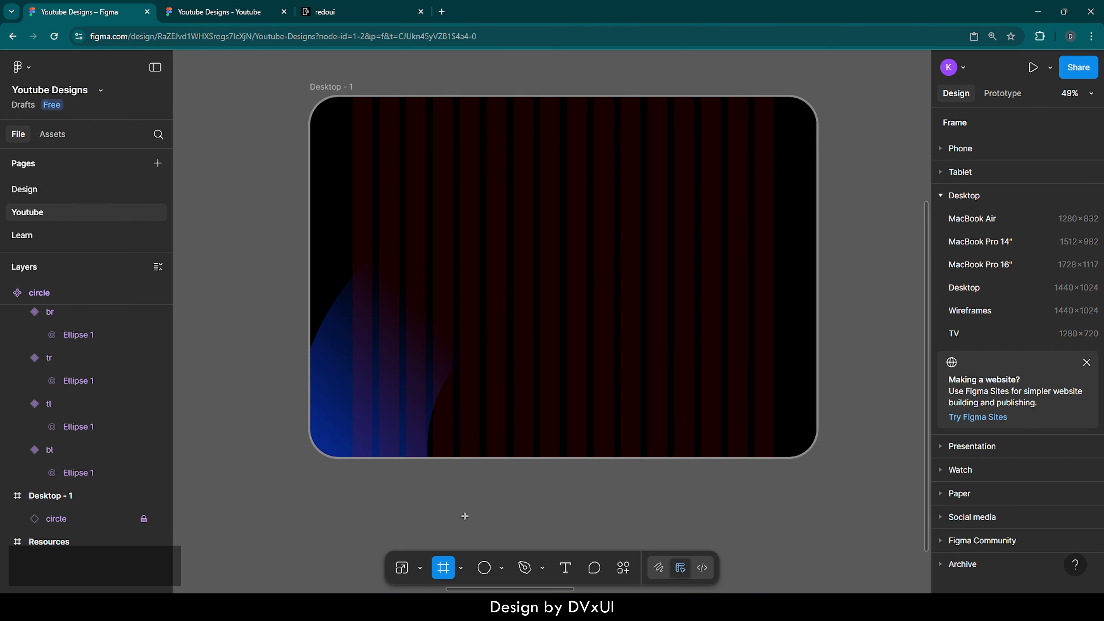
{"action": "left_click", "coordinate": [520, 243]}
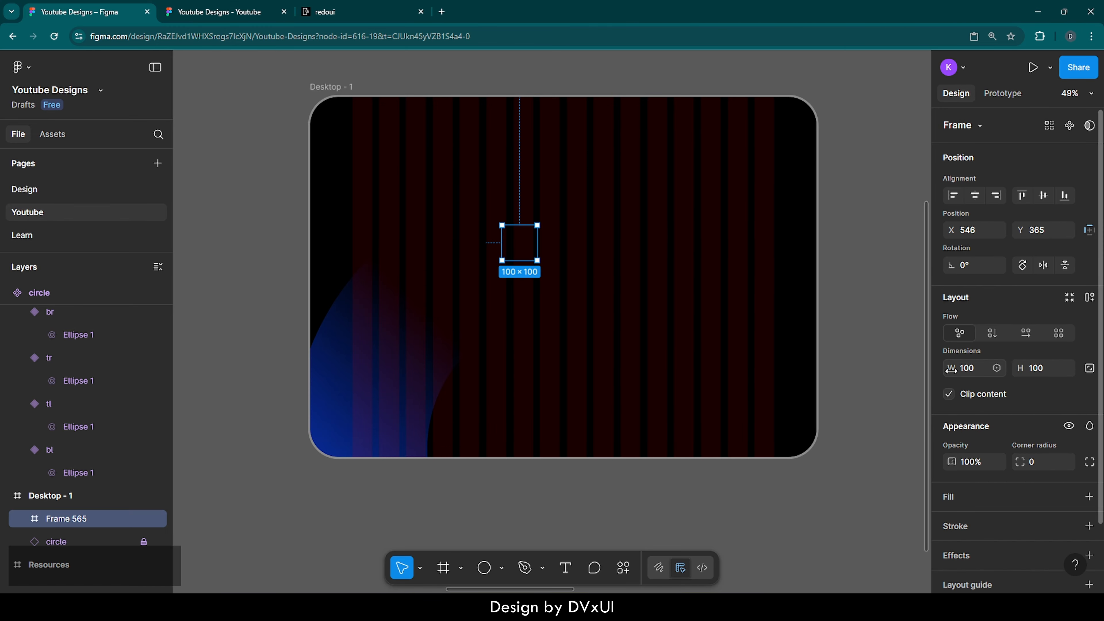
{"action": "left_click", "coordinate": [968, 371]}
{"action": "type", "text": "1440"}
{"action": "key", "text": "Return"}
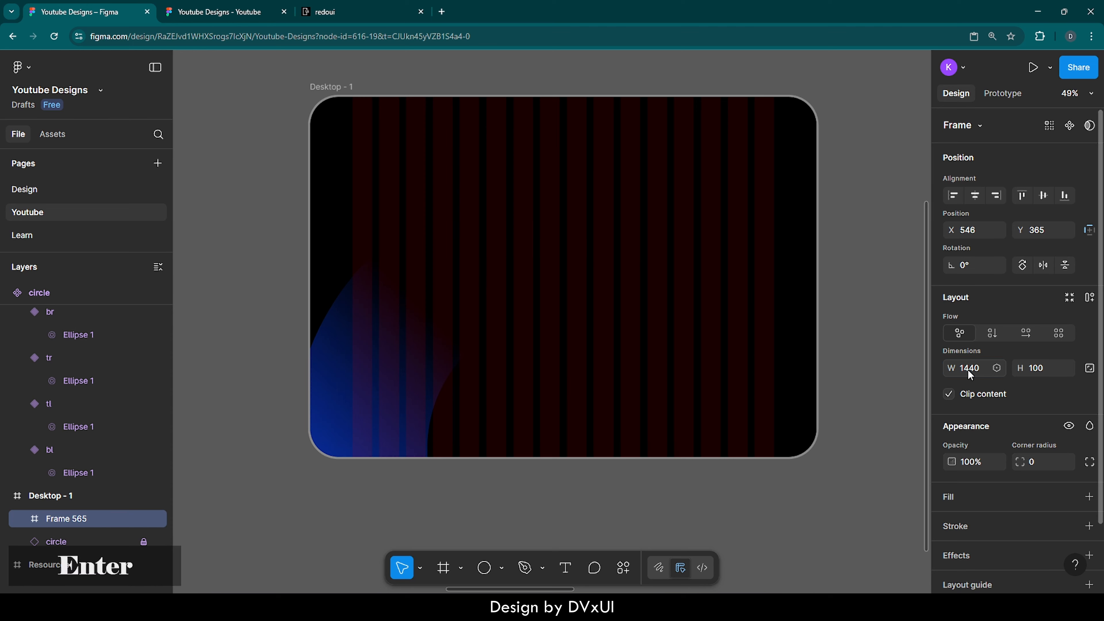
{"action": "left_click", "coordinate": [1040, 371]}
{"action": "type", "text": "1"}
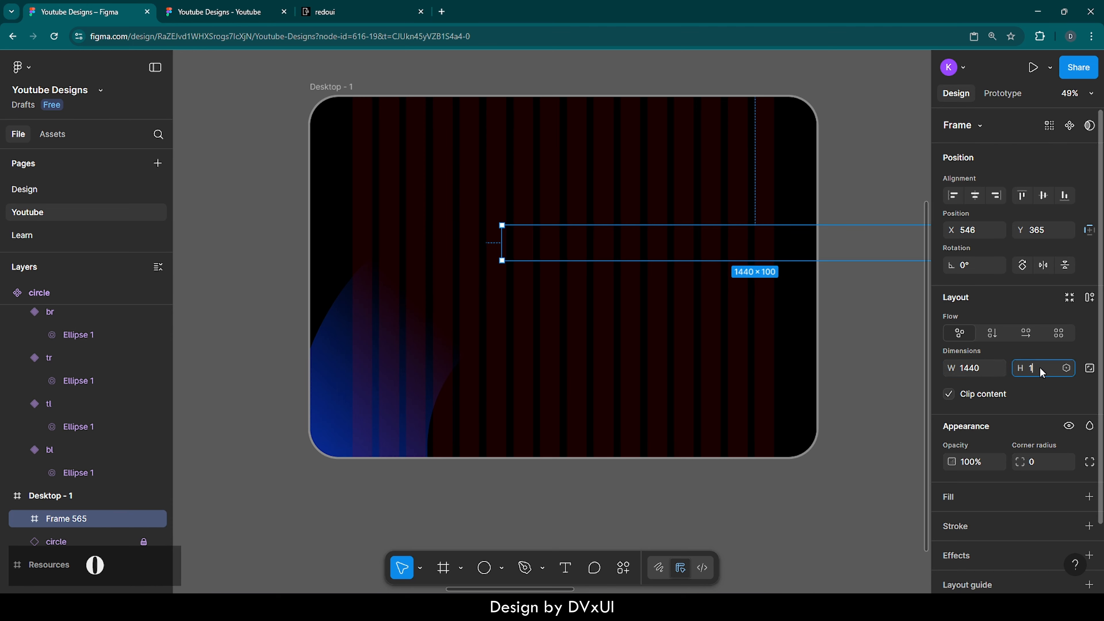
{"action": "type", "text": "024"}
{"action": "key", "text": "Return"}
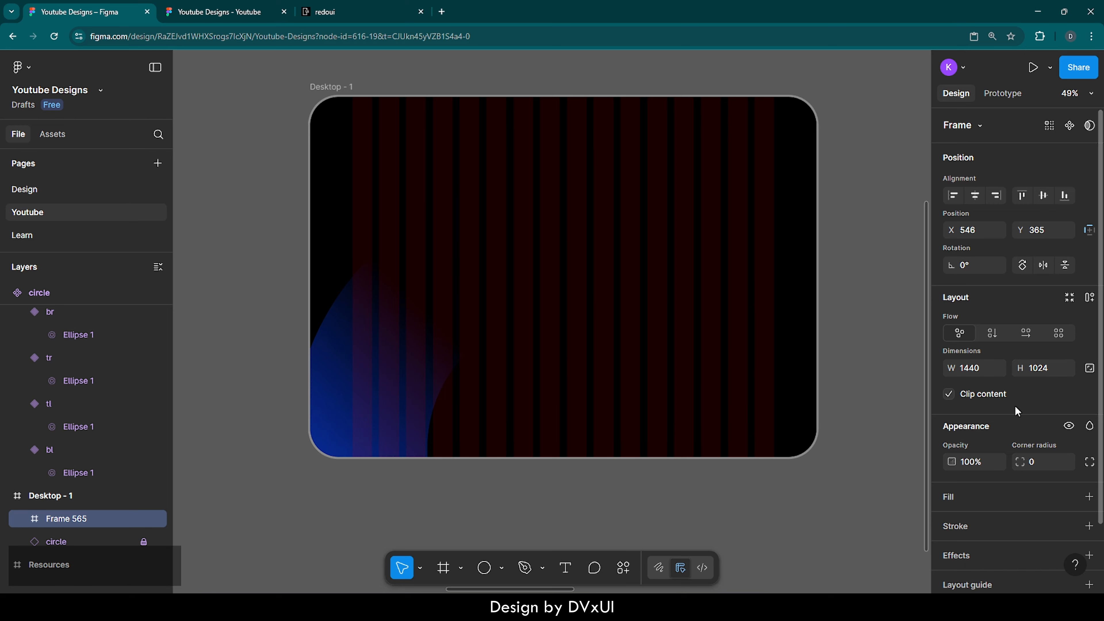
Give the new inner frame a fill and align it to the horizontal center and top of Desktop - 1.
{"action": "left_click", "coordinate": [949, 499]}
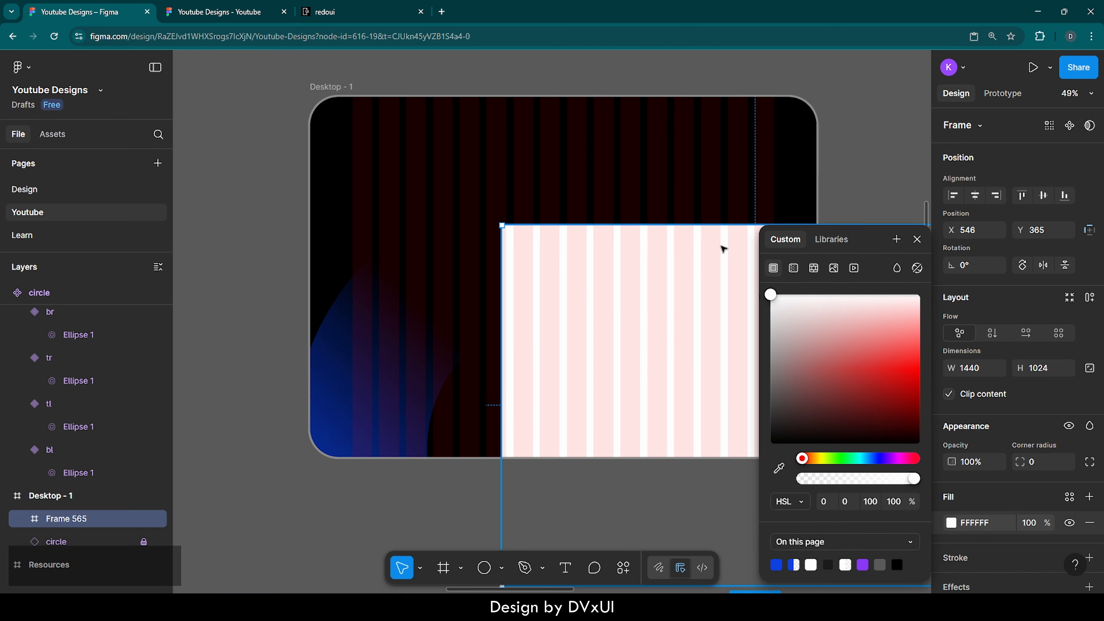
{"action": "left_click", "coordinate": [975, 195]}
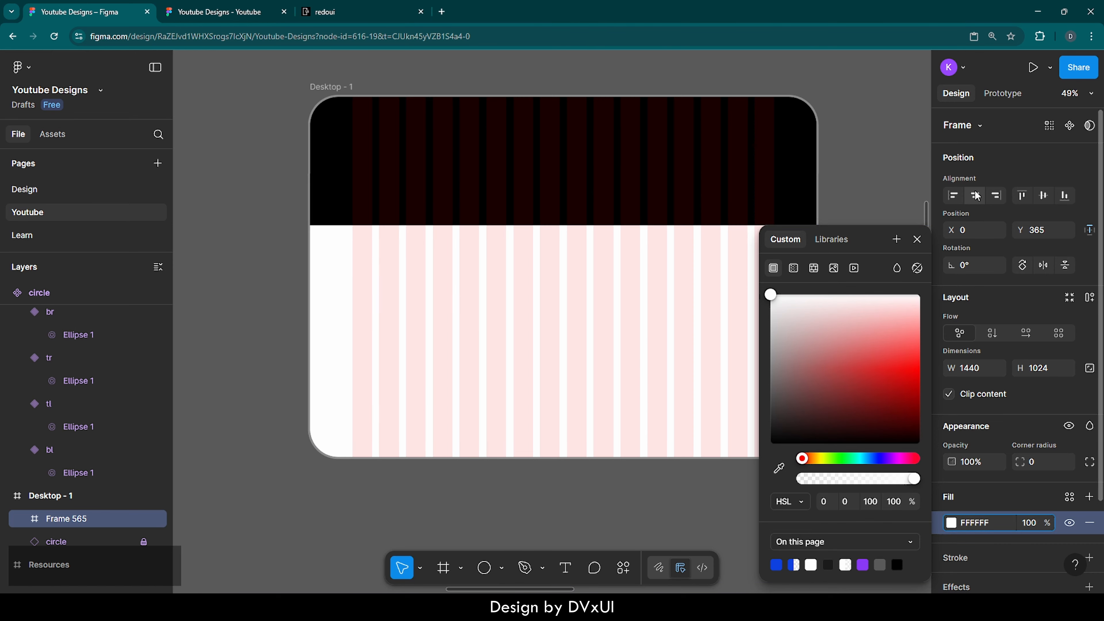
{"action": "left_click", "coordinate": [1016, 196]}
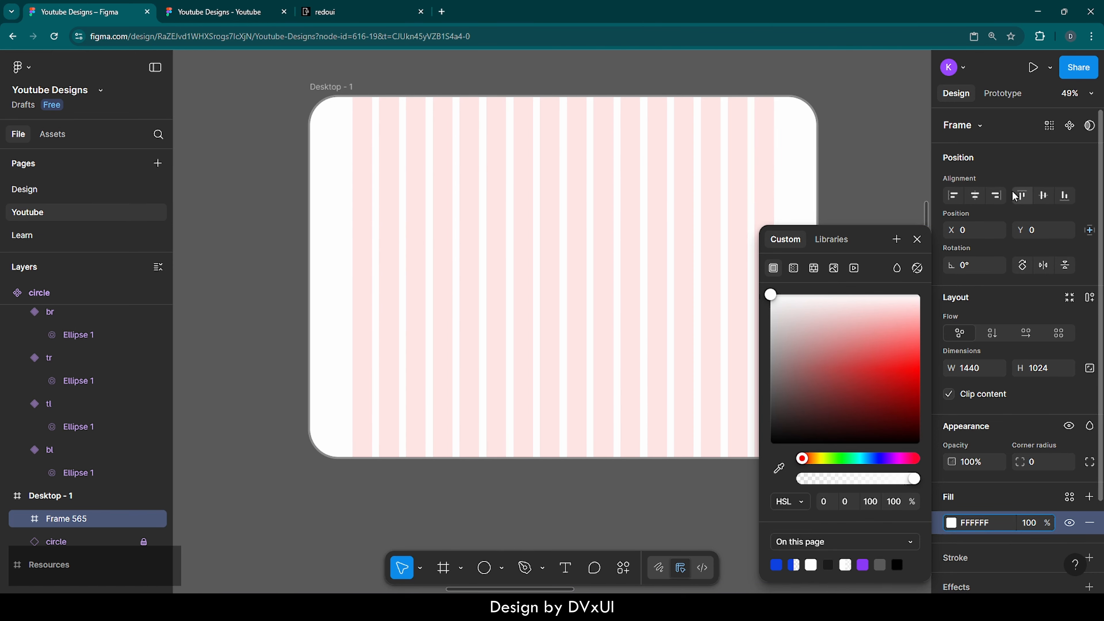
{"action": "left_click", "coordinate": [848, 144]}
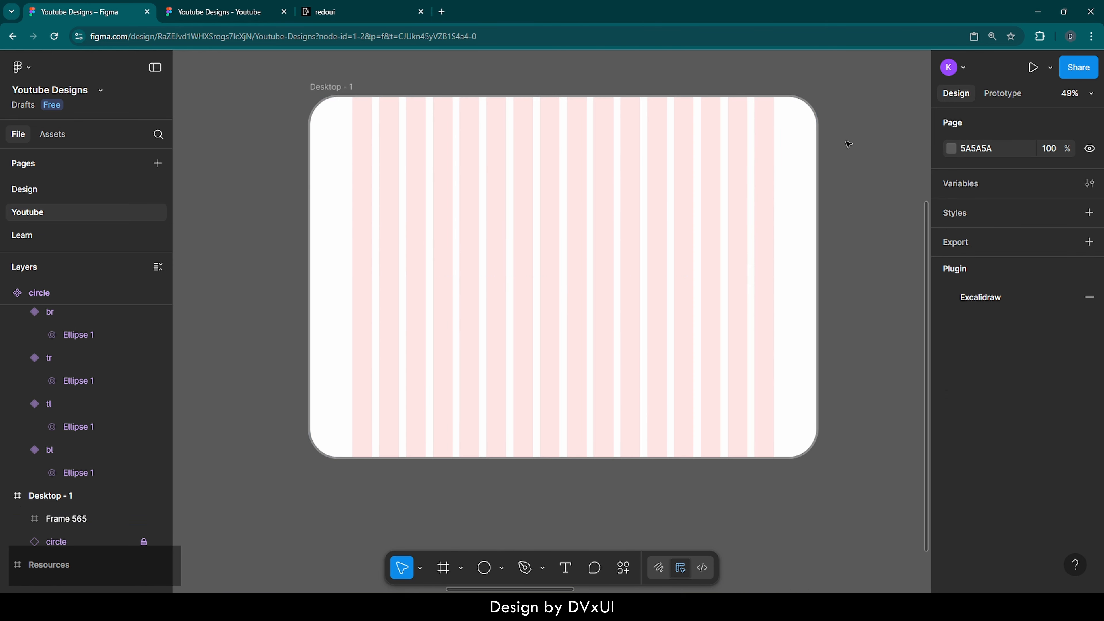
Set the fill of the inner overlay frame to 000000 at 5% opacity.
{"action": "left_click", "coordinate": [581, 190]}
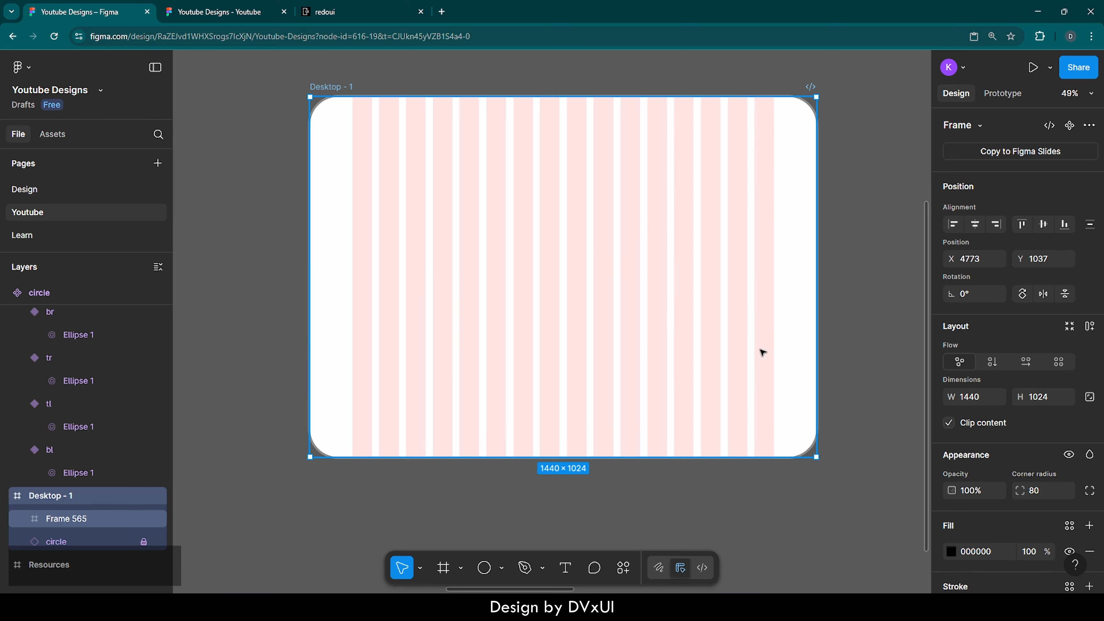
{"action": "scroll", "coordinate": [962, 471], "scroll_direction": "down", "scroll_amount": 3}
{"action": "scroll", "coordinate": [963, 471], "scroll_direction": "down", "scroll_amount": 2}
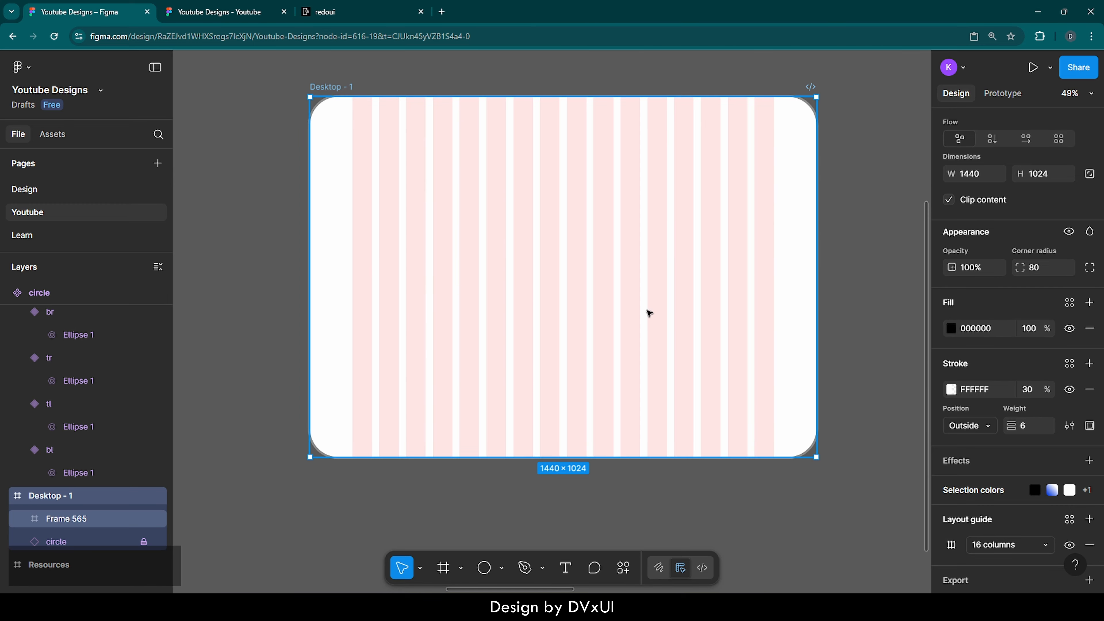
{"action": "scroll", "coordinate": [403, 353], "scroll_direction": "down", "scroll_amount": 1}
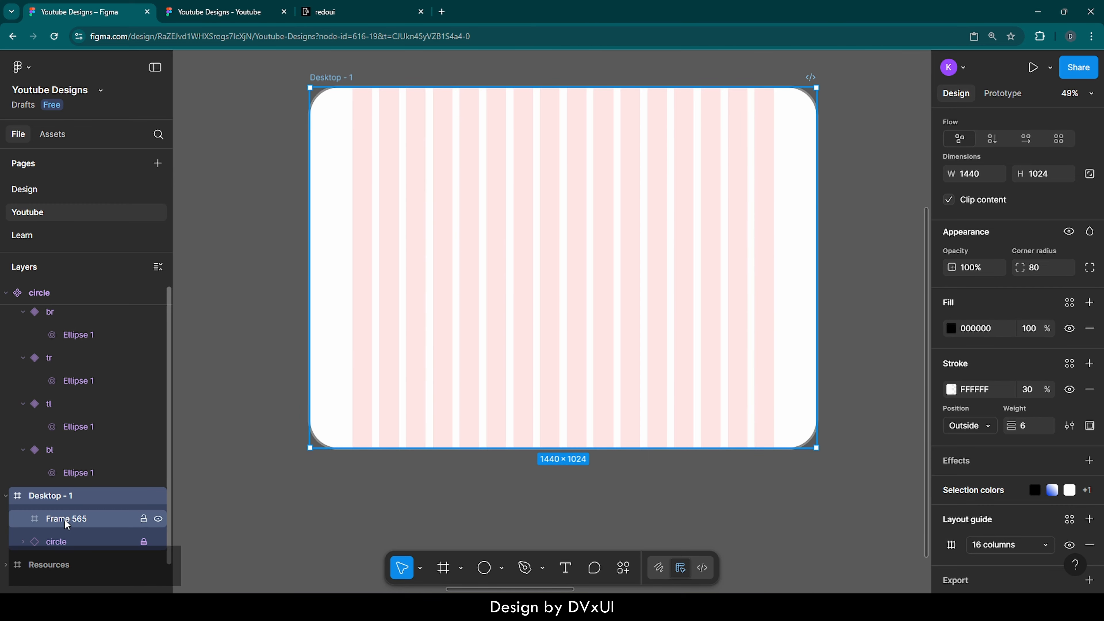
{"action": "left_click", "coordinate": [49, 516]}
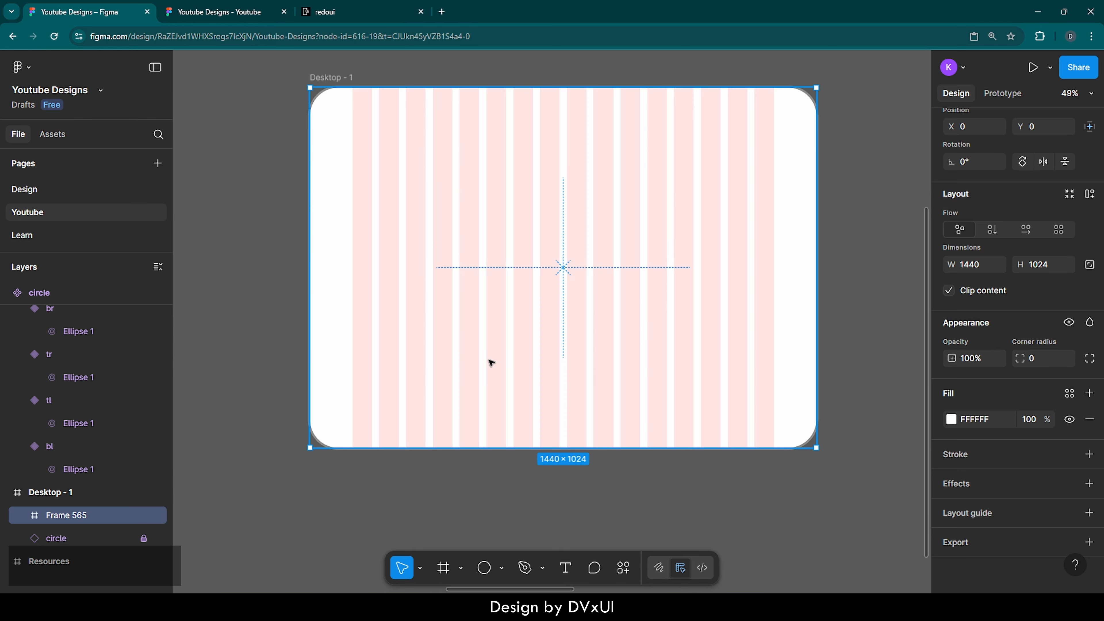
{"action": "left_click", "coordinate": [971, 421]}
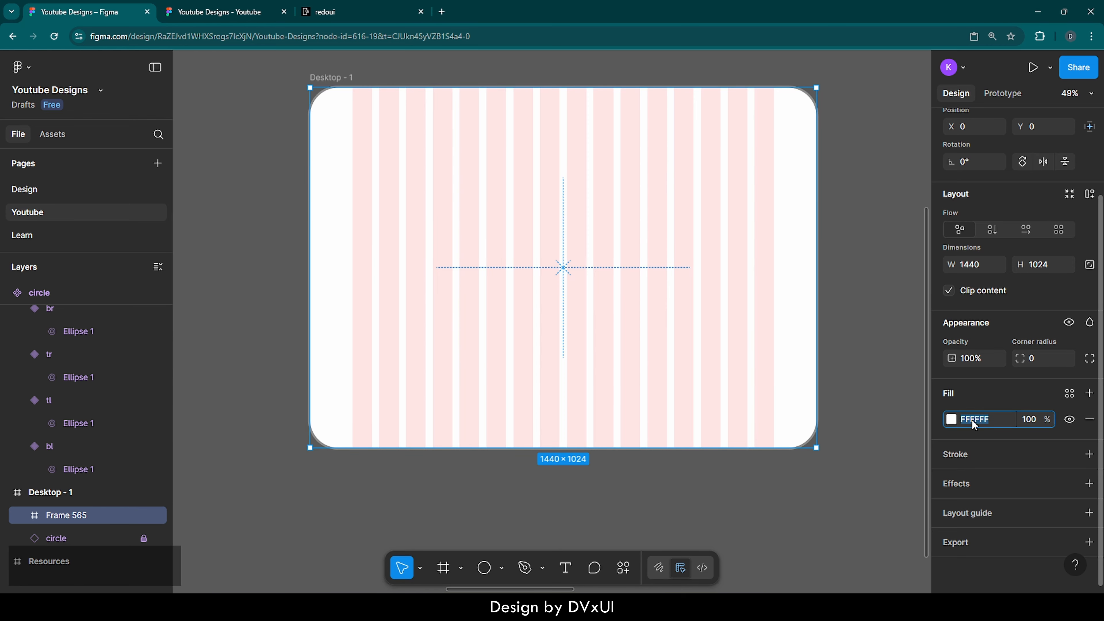
{"action": "type", "text": "00"}
{"action": "key", "text": "Return"}
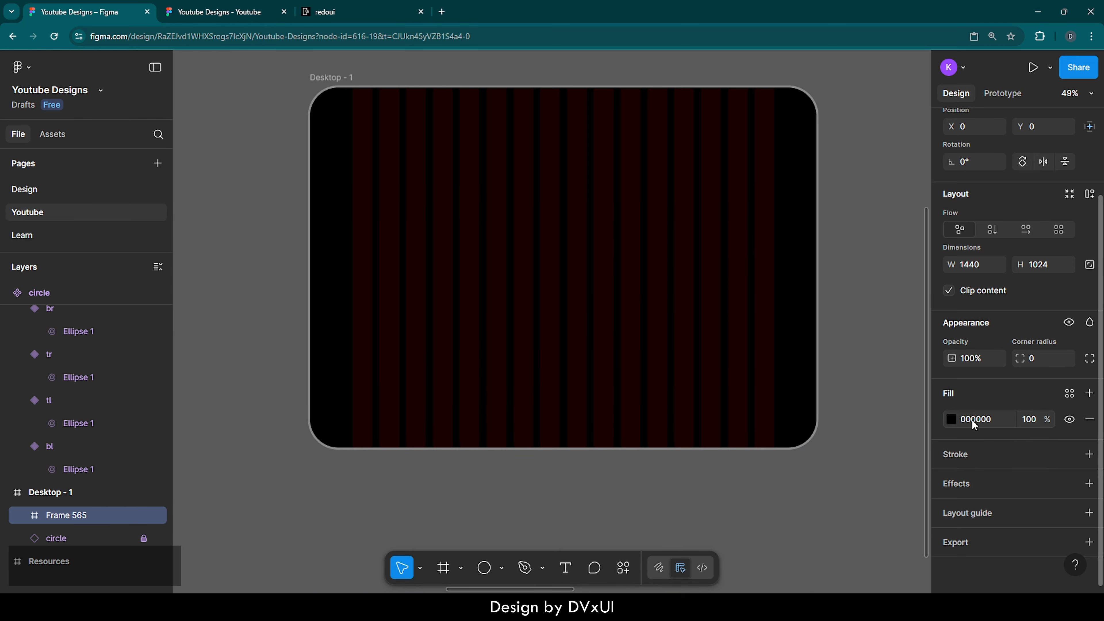
{"action": "left_click", "coordinate": [1020, 419]}
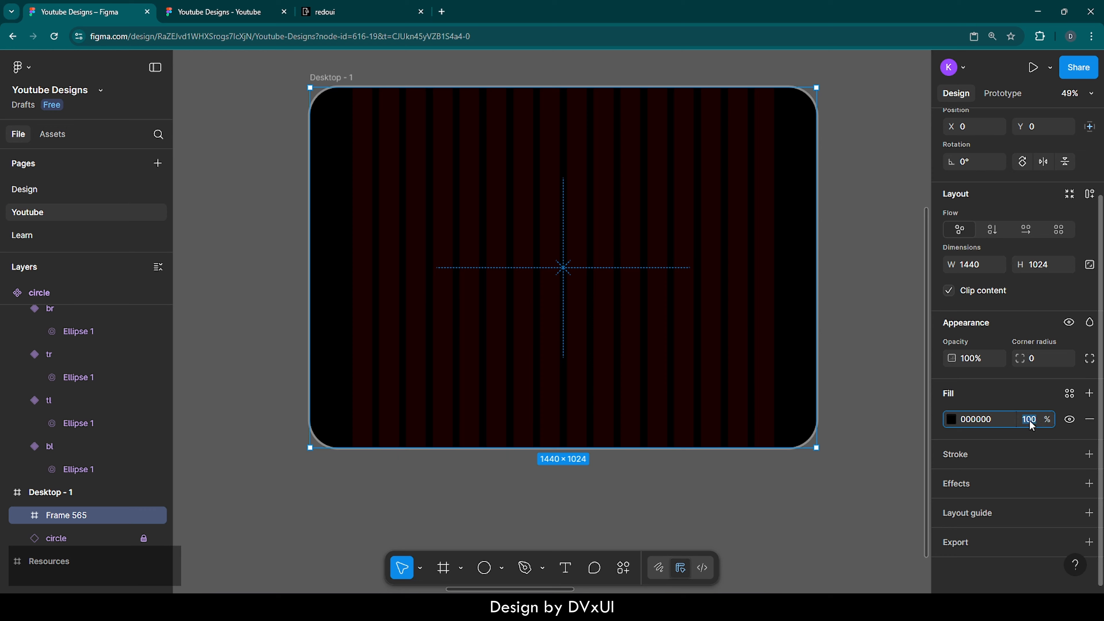
{"action": "type", "text": "5"}
{"action": "key", "text": "Return"}
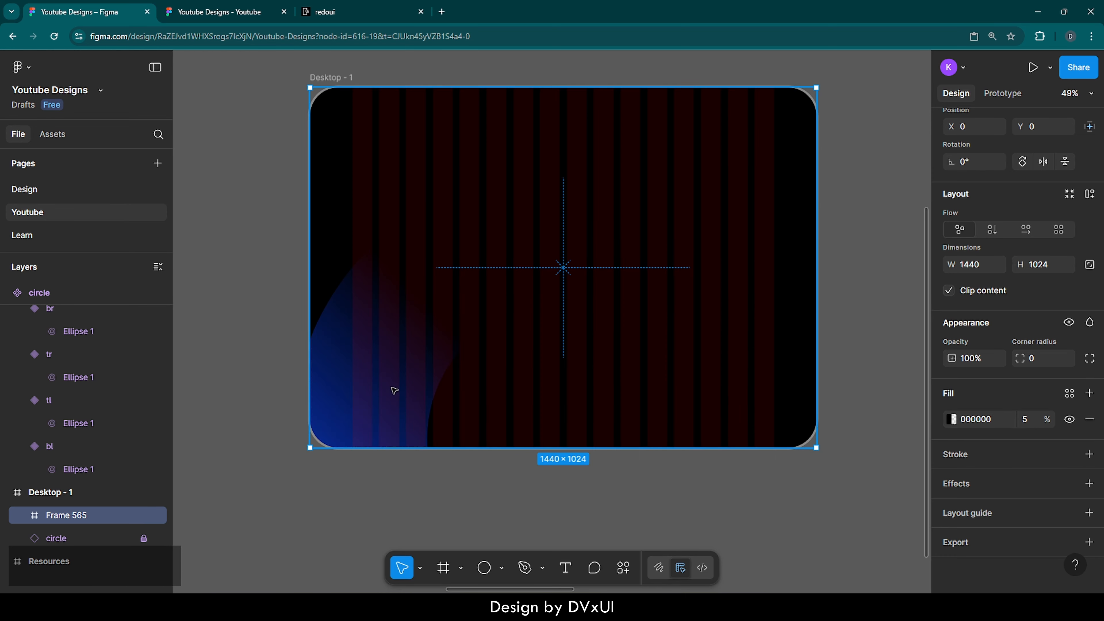
Apply a uniform background blur of 116 to the overlay frame and clear the selection.
{"action": "left_click", "coordinate": [963, 482]}
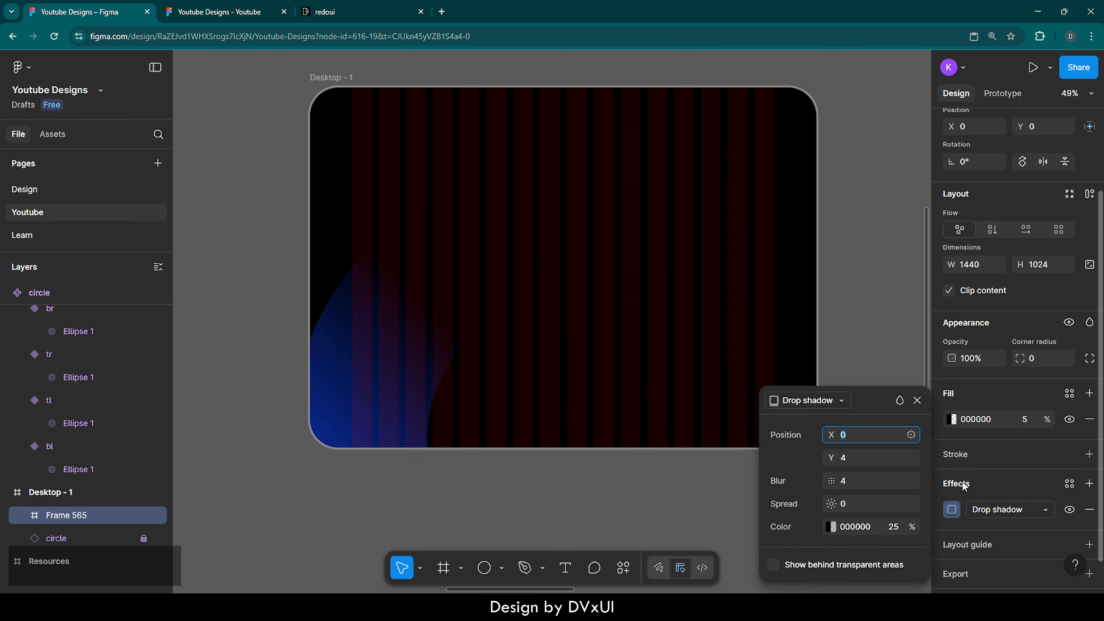
{"action": "left_click", "coordinate": [830, 402]}
{"action": "left_click", "coordinate": [822, 434]}
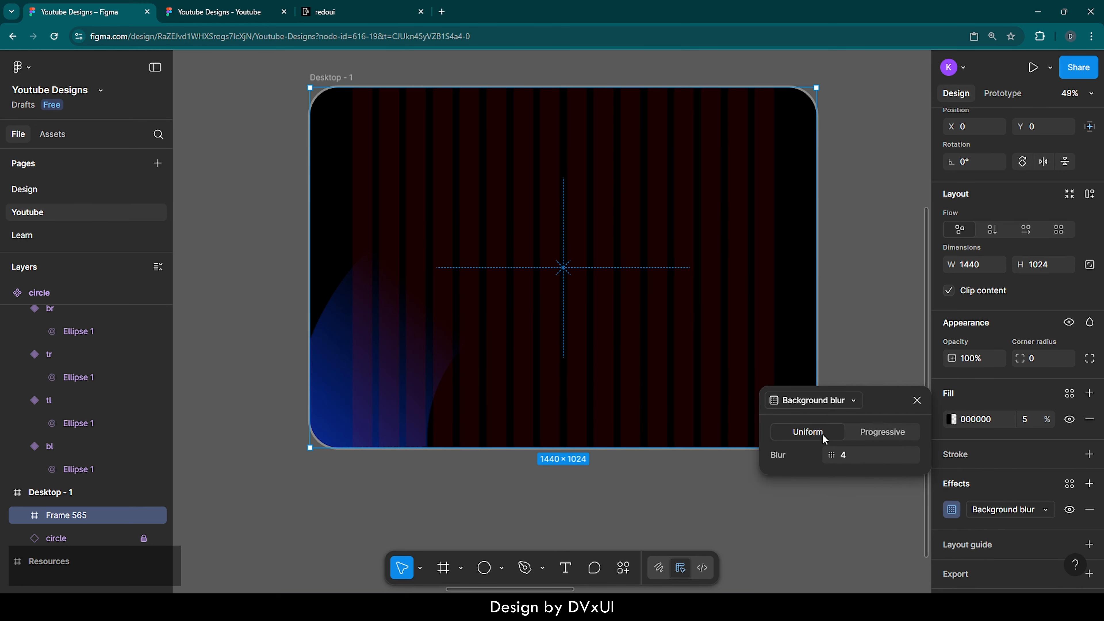
{"action": "left_click", "coordinate": [853, 457]}
{"action": "key", "text": "BackSpace"}
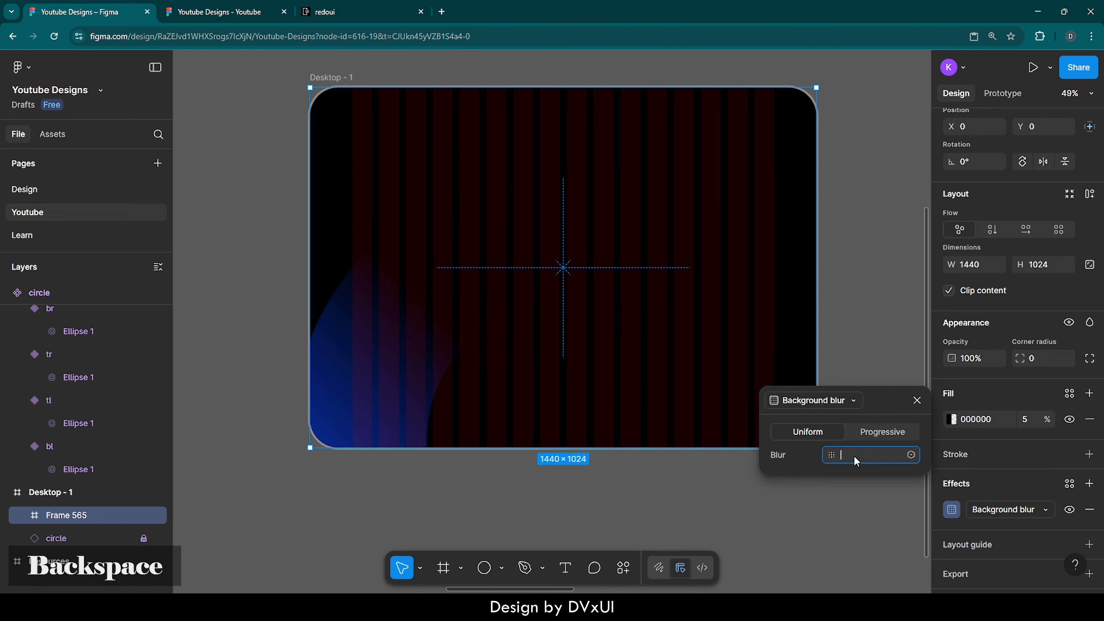
{"action": "type", "text": "116"}
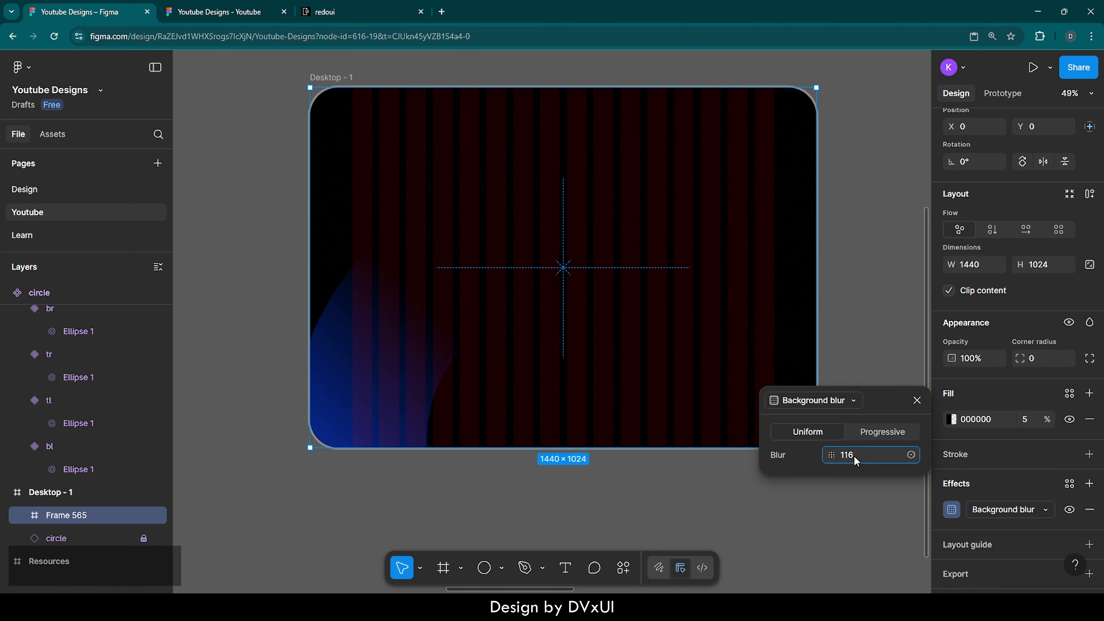
{"action": "key", "text": "Return"}
{"action": "left_click", "coordinate": [871, 363]}
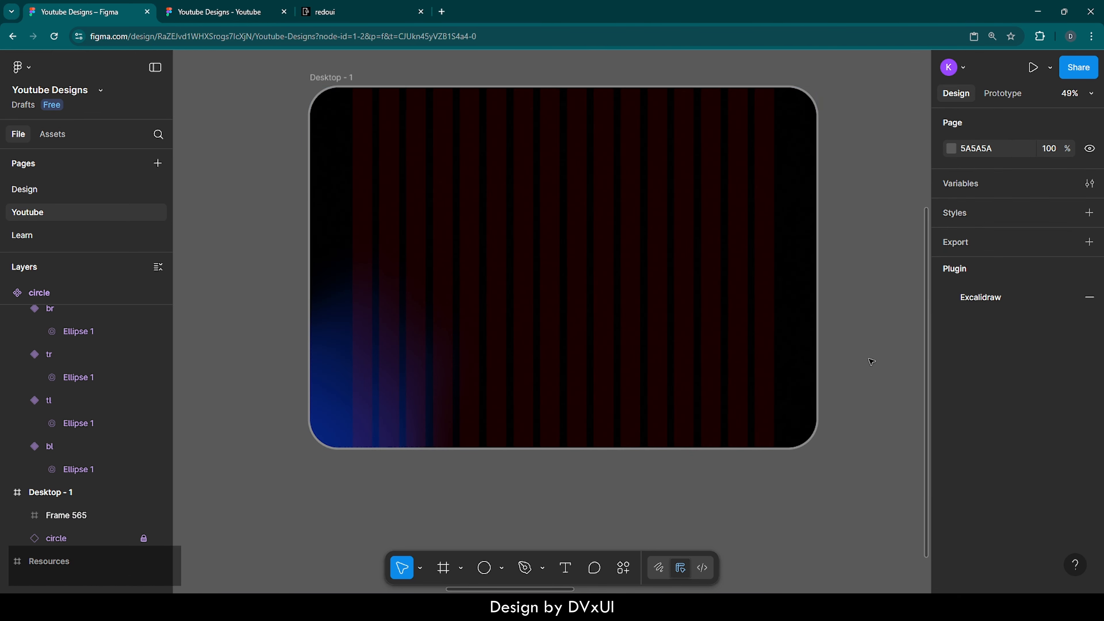
Check the blurred background in the running prototype preview, and return to the design file.
{"action": "scroll", "coordinate": [631, 342], "scroll_direction": "up", "scroll_amount": 2}
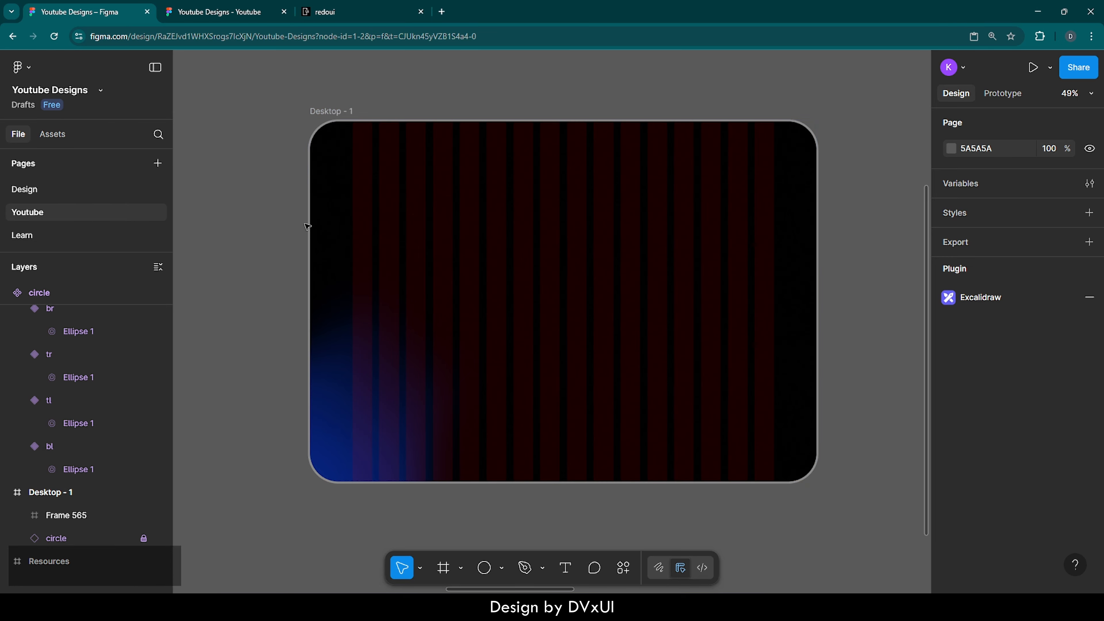
{"action": "scroll", "coordinate": [317, 228], "scroll_direction": "right", "scroll_amount": 1}
{"action": "left_click", "coordinate": [224, 4]}
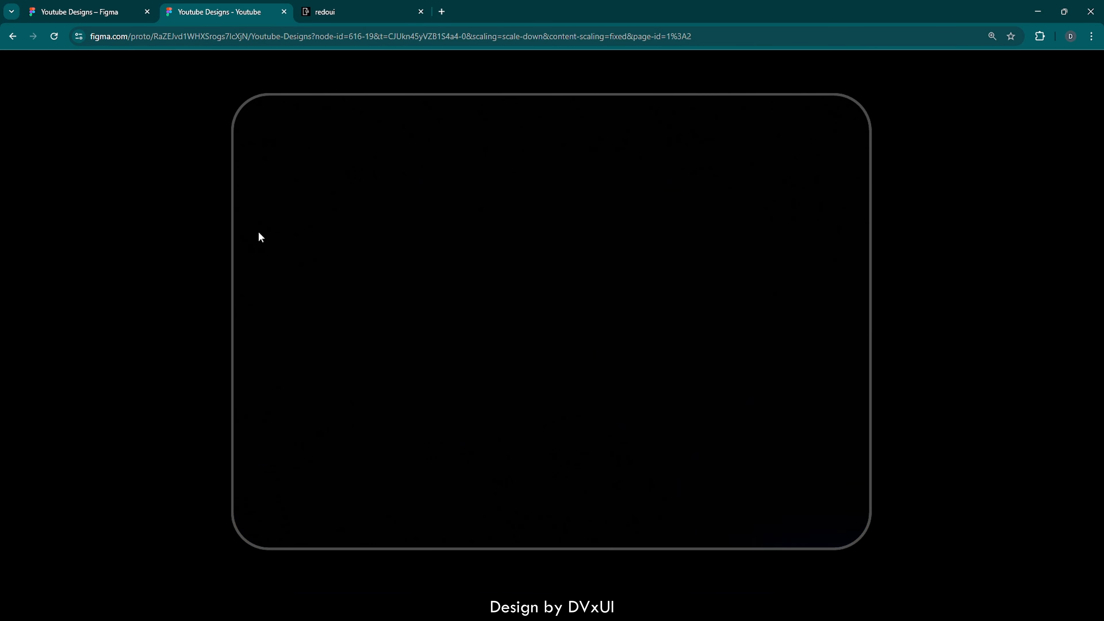
{"action": "left_click", "coordinate": [87, 15]}
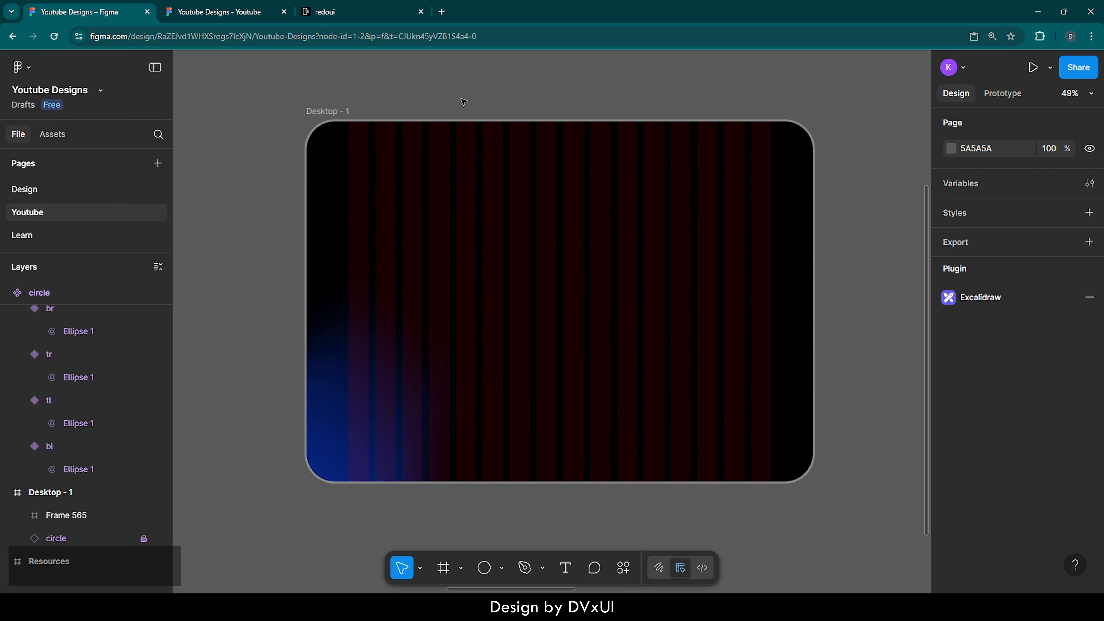
Place a new 100 × 100 frame with an FFFFFF fill inside the overlay frame of Desktop - 1.
{"action": "scroll", "coordinate": [463, 101], "scroll_direction": "up", "scroll_amount": 1}
{"action": "left_click", "coordinate": [471, 144]}
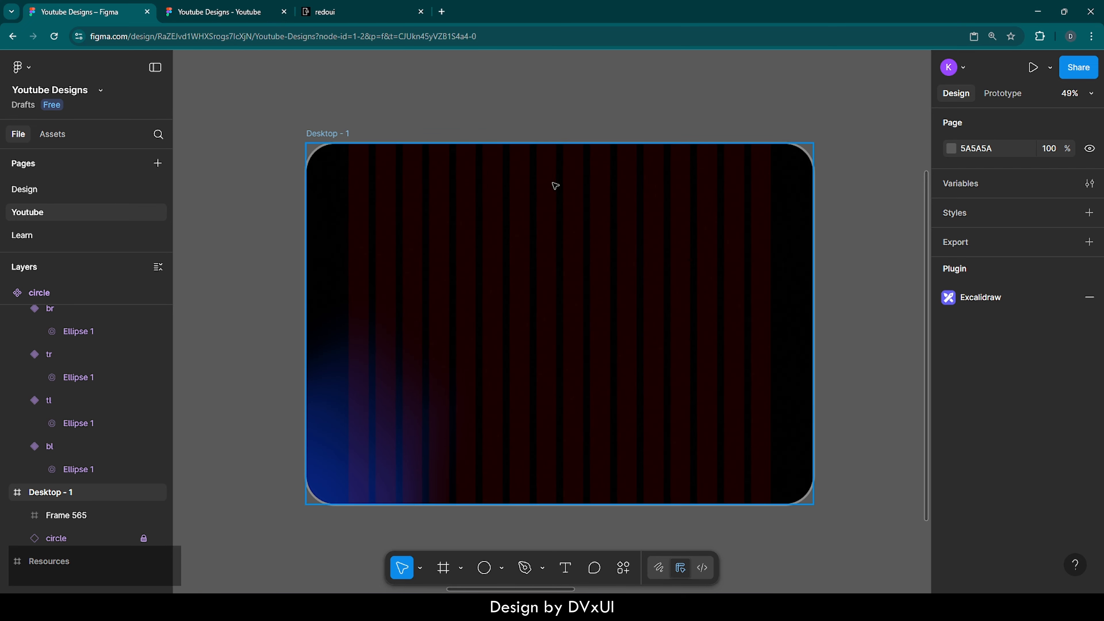
{"action": "left_click", "coordinate": [531, 177]}
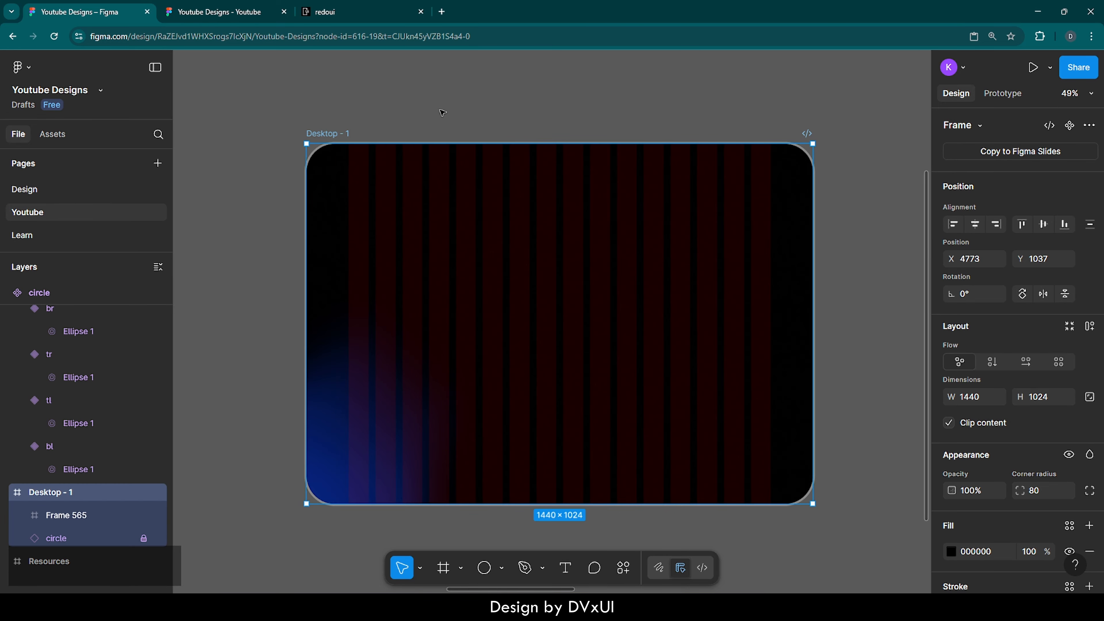
{"action": "key", "text": "shift+2"}
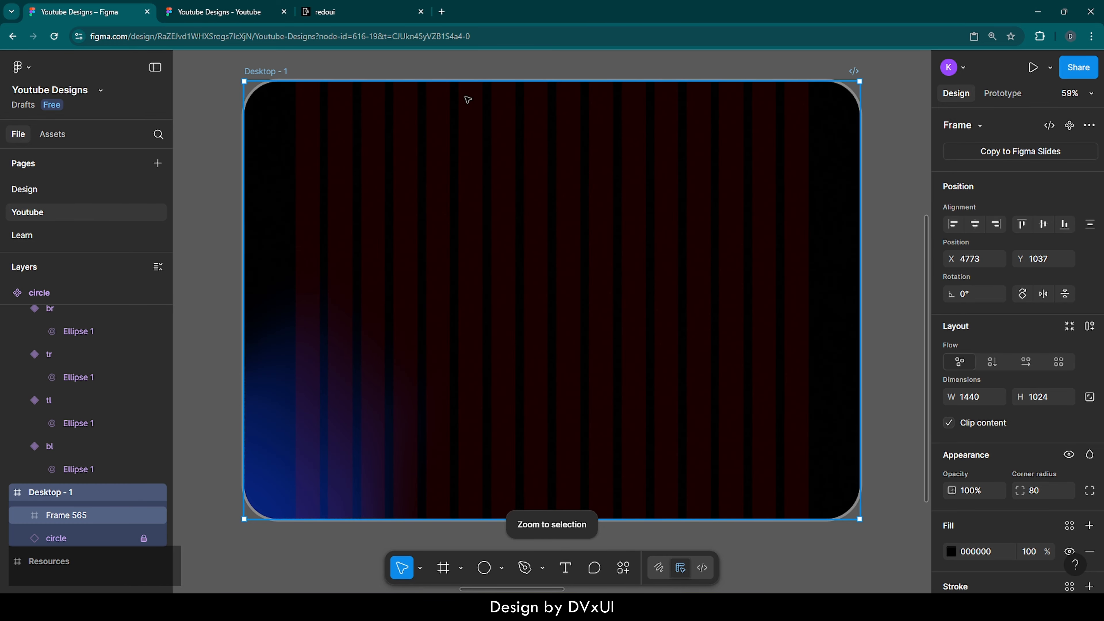
{"action": "left_click", "coordinate": [506, 74]}
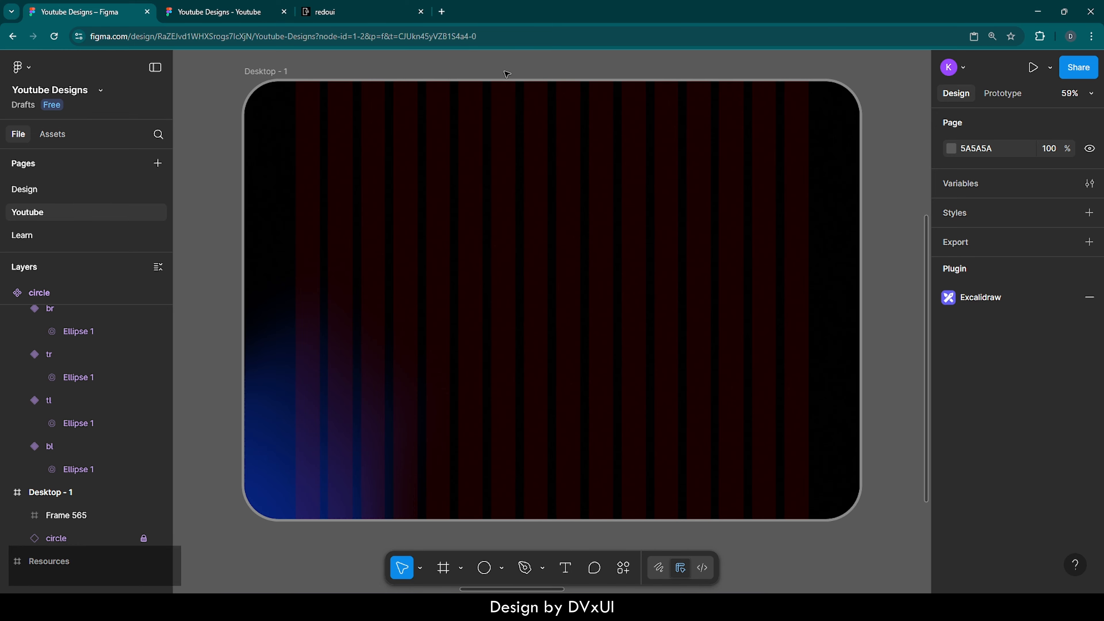
{"action": "key", "text": "f"}
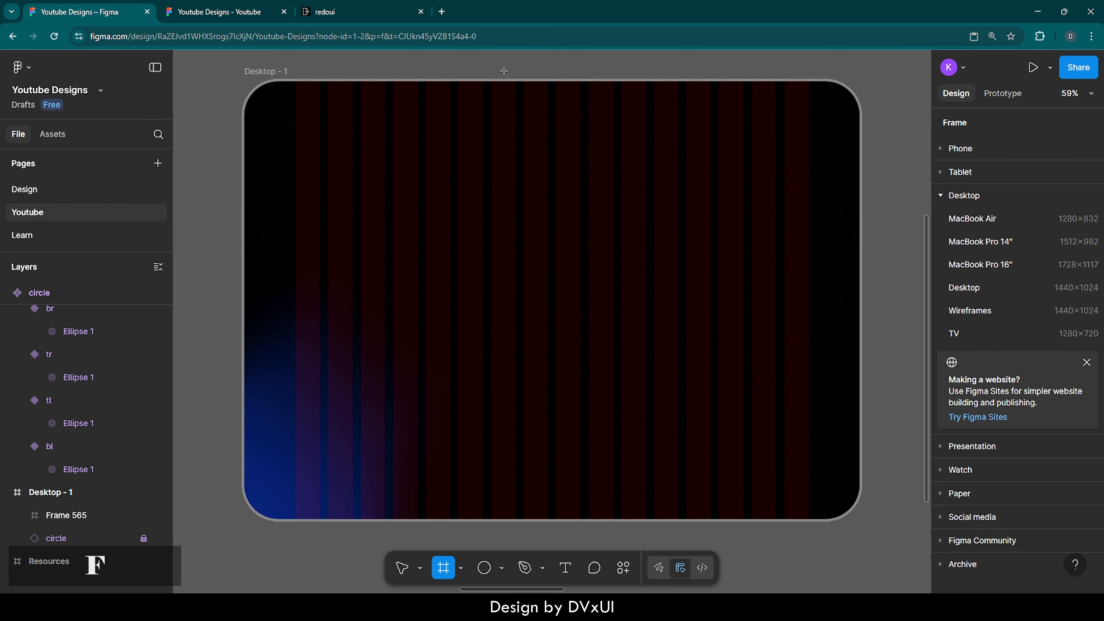
{"action": "left_click", "coordinate": [485, 241]}
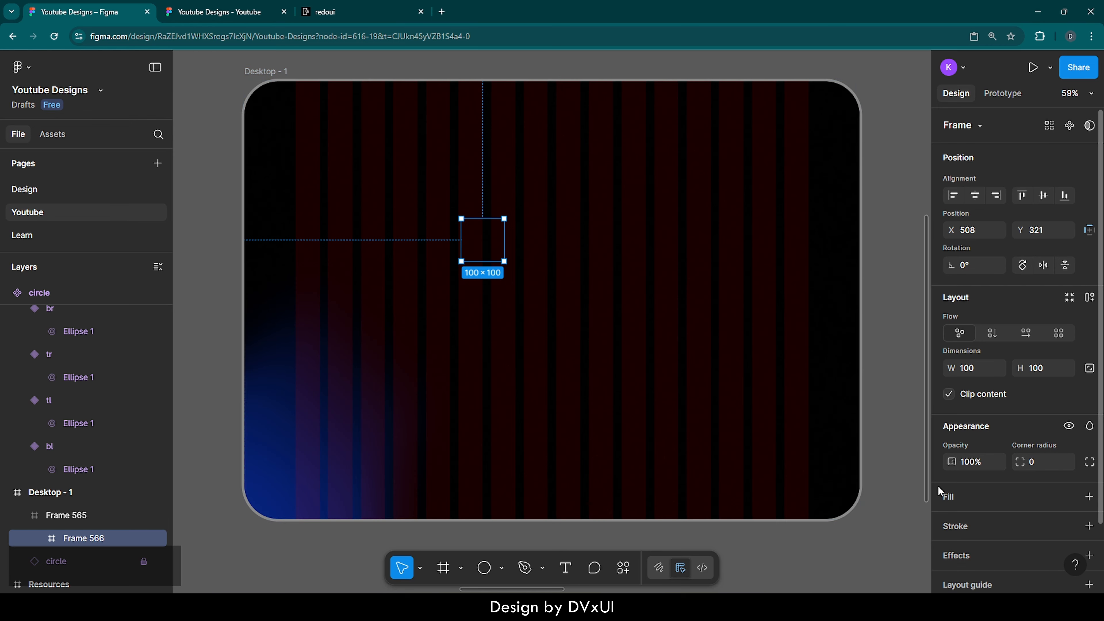
{"action": "left_click", "coordinate": [966, 498]}
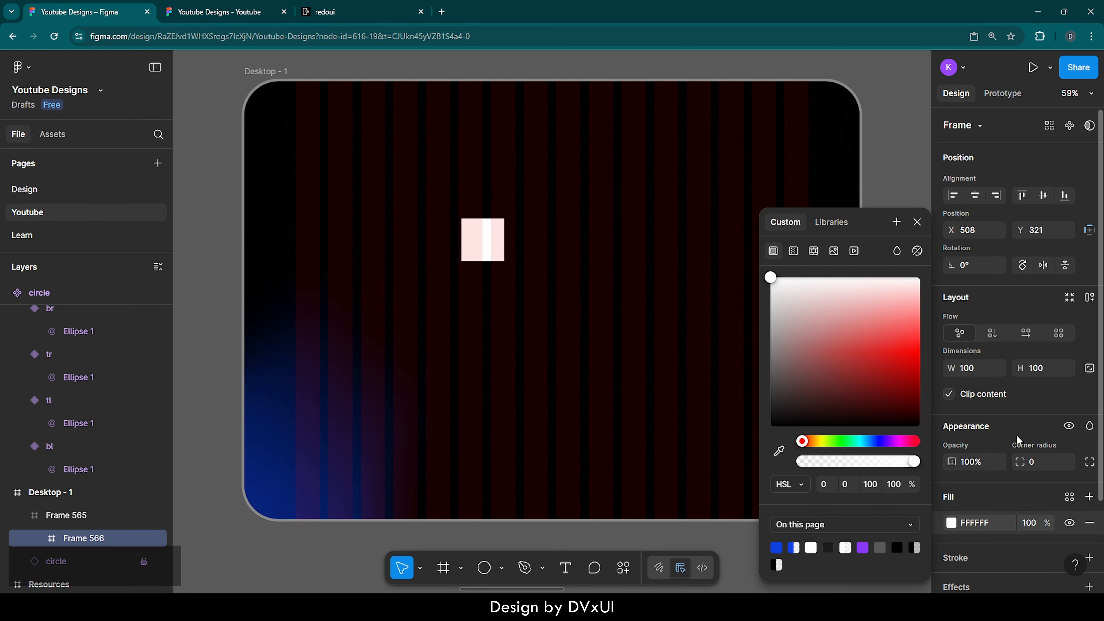
Resize the new white frame to 1440 × 110 and align it to the horizontal center and top of the overlay frame.
{"action": "left_click", "coordinate": [1036, 373]}
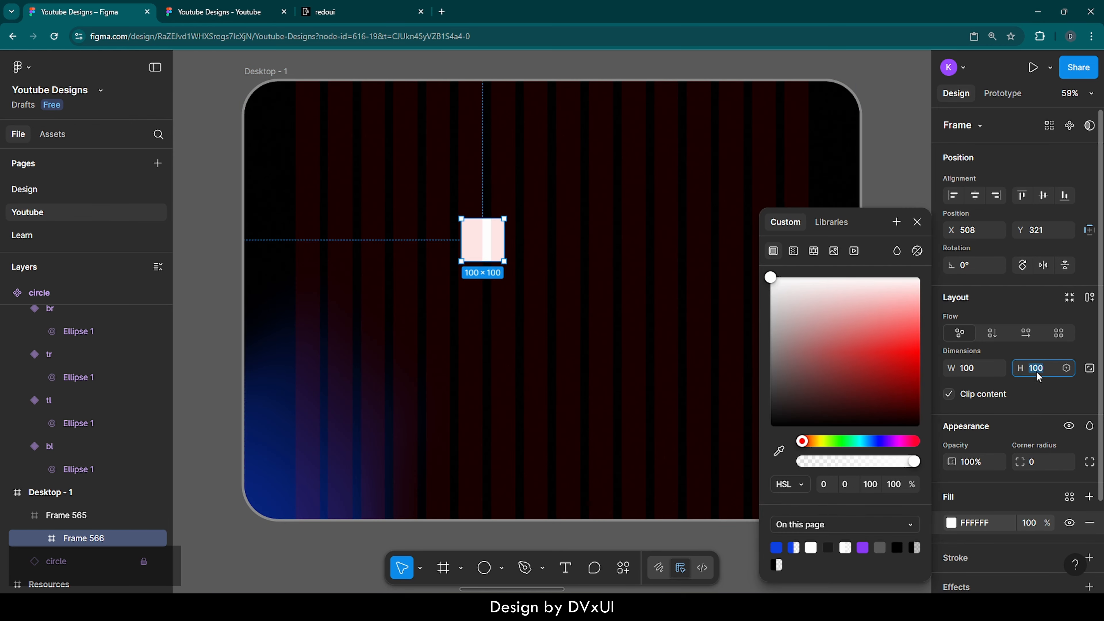
{"action": "type", "text": "110"}
{"action": "key", "text": "Return"}
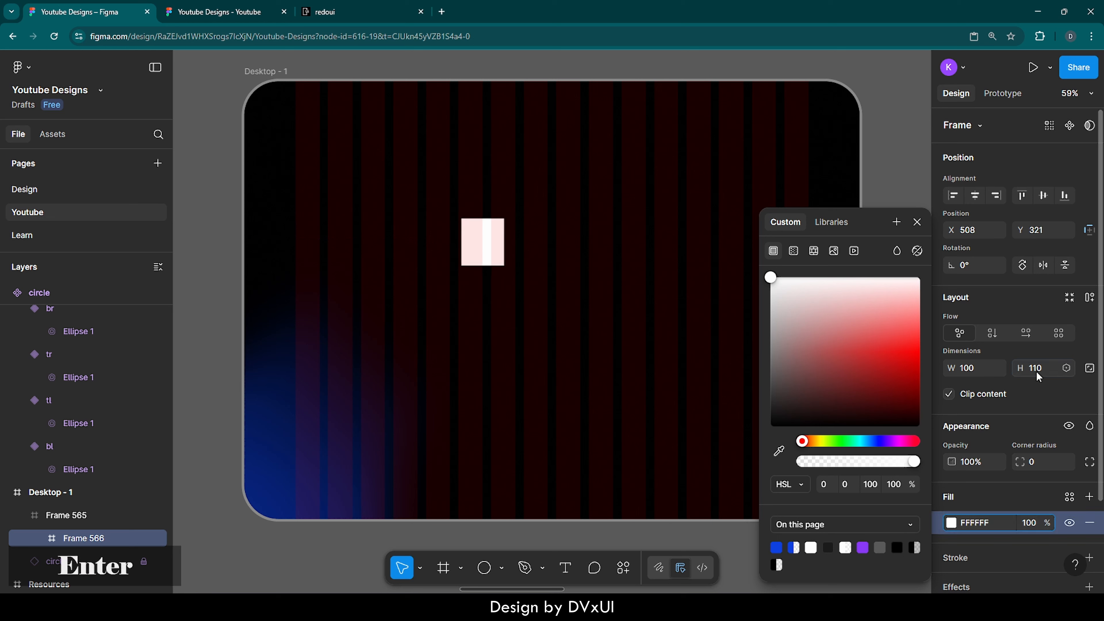
{"action": "left_click", "coordinate": [976, 368]}
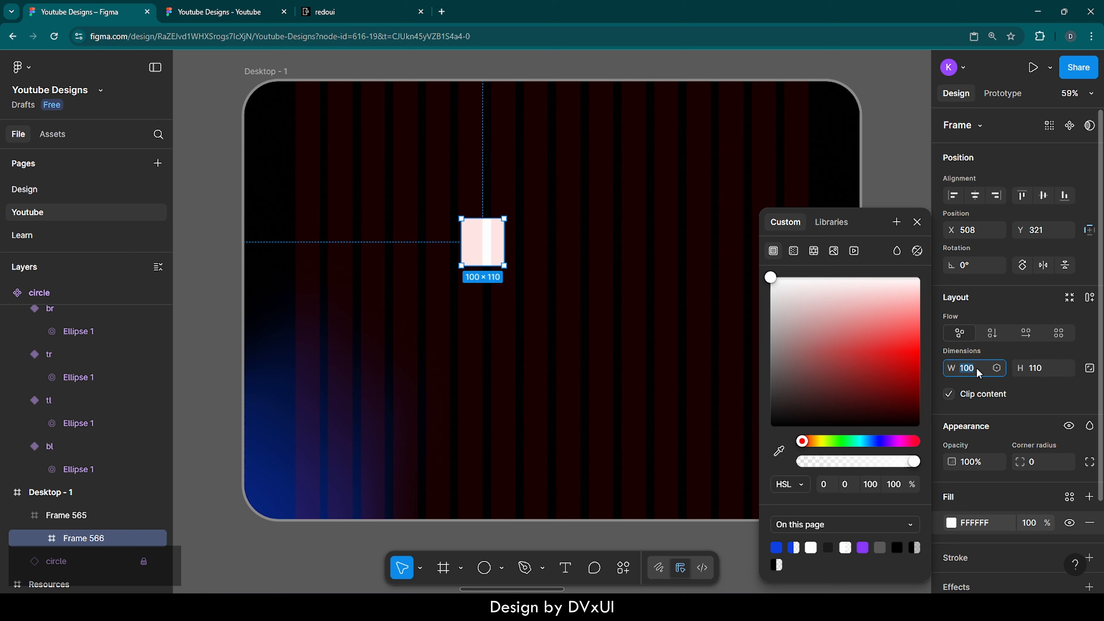
{"action": "type", "text": "1440"}
{"action": "key", "text": "Return"}
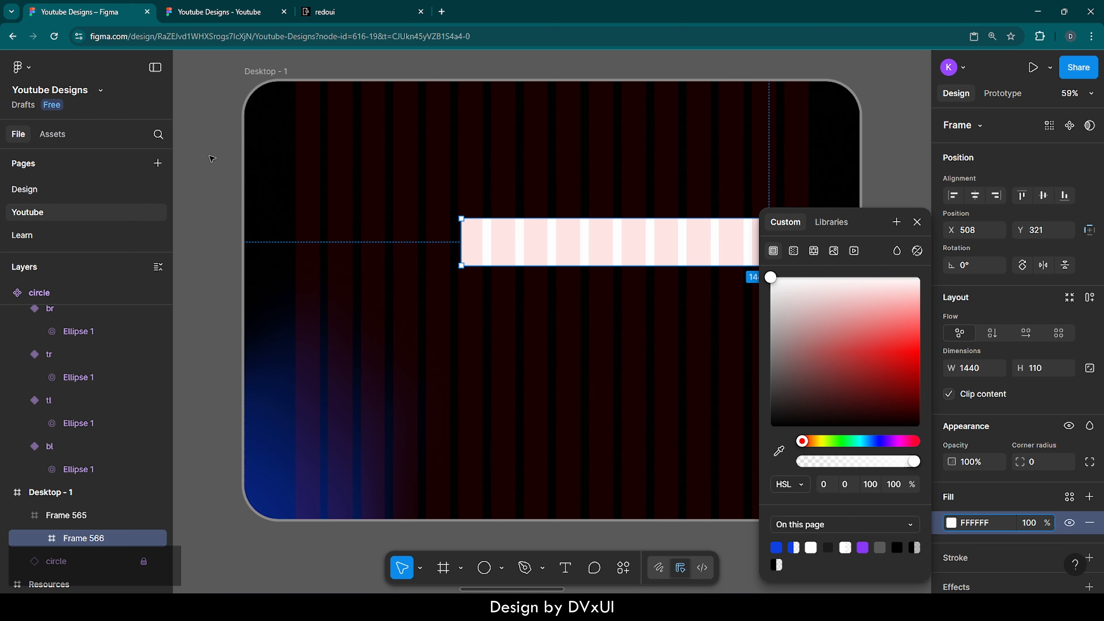
{"action": "left_click", "coordinate": [917, 222]}
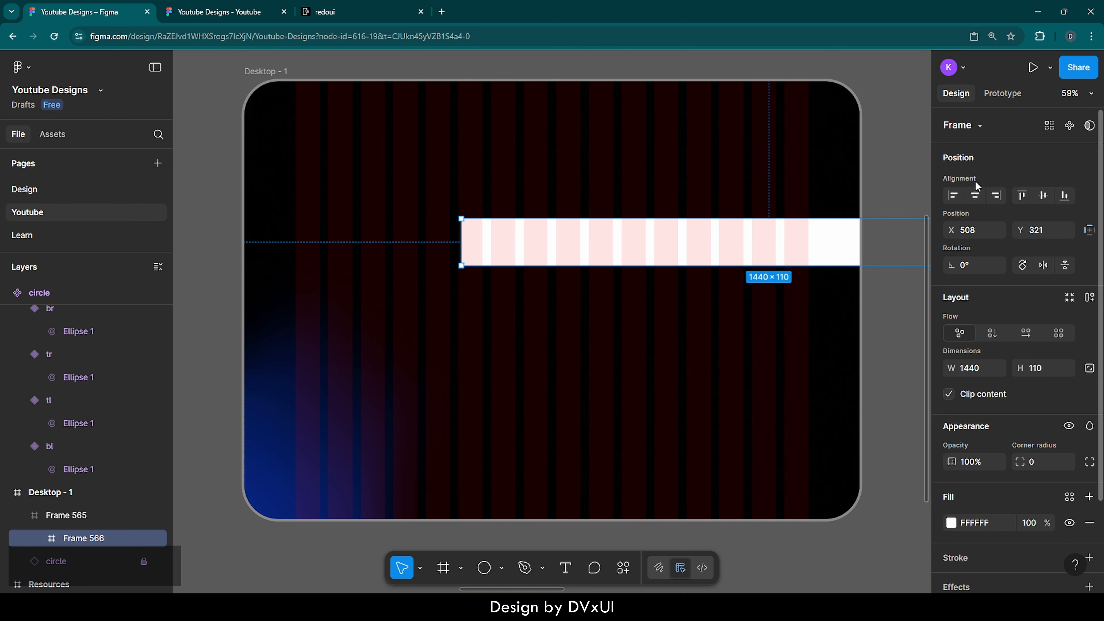
{"action": "left_click", "coordinate": [976, 197]}
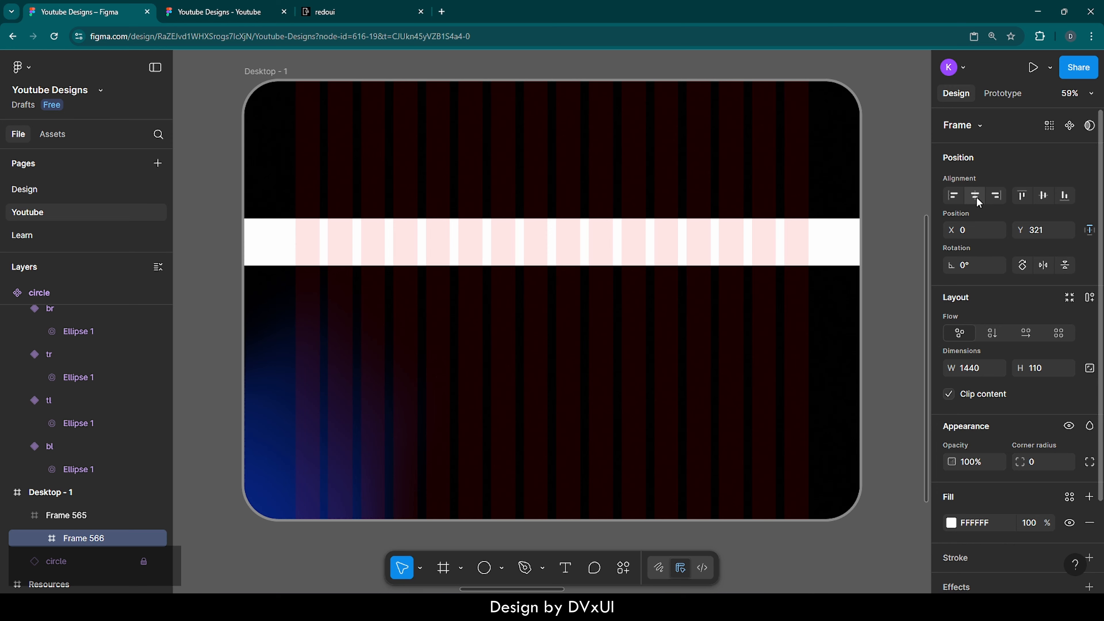
{"action": "left_click", "coordinate": [1022, 197]}
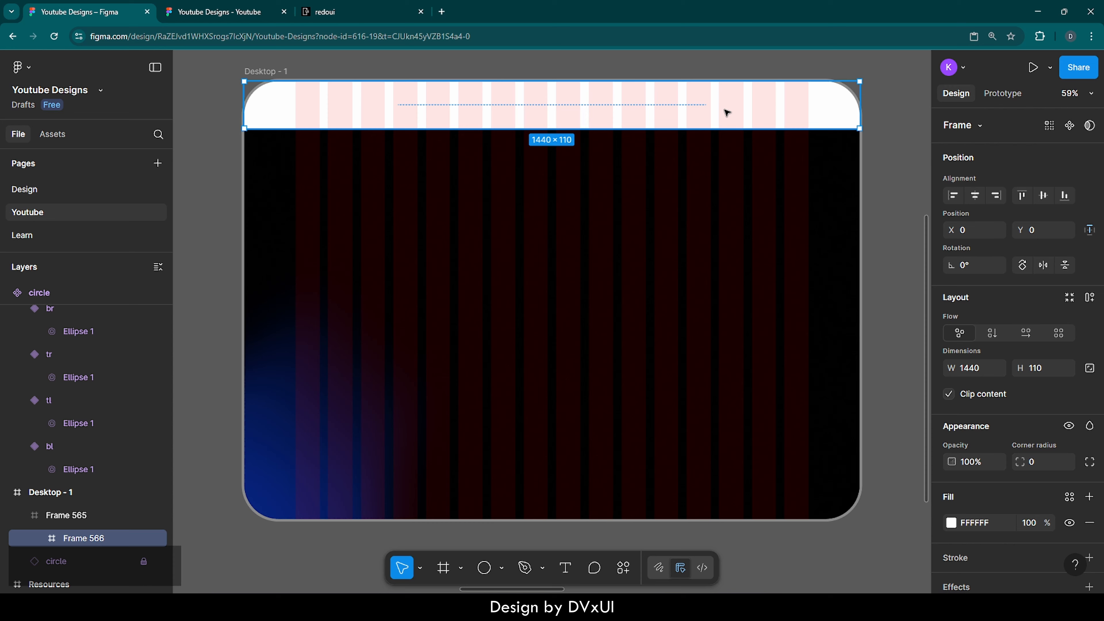
Change the fill of the 1440 × 110 header frame to a dark grey, about 2E2E2E, and clear the selection.
{"action": "left_click", "coordinate": [951, 523]}
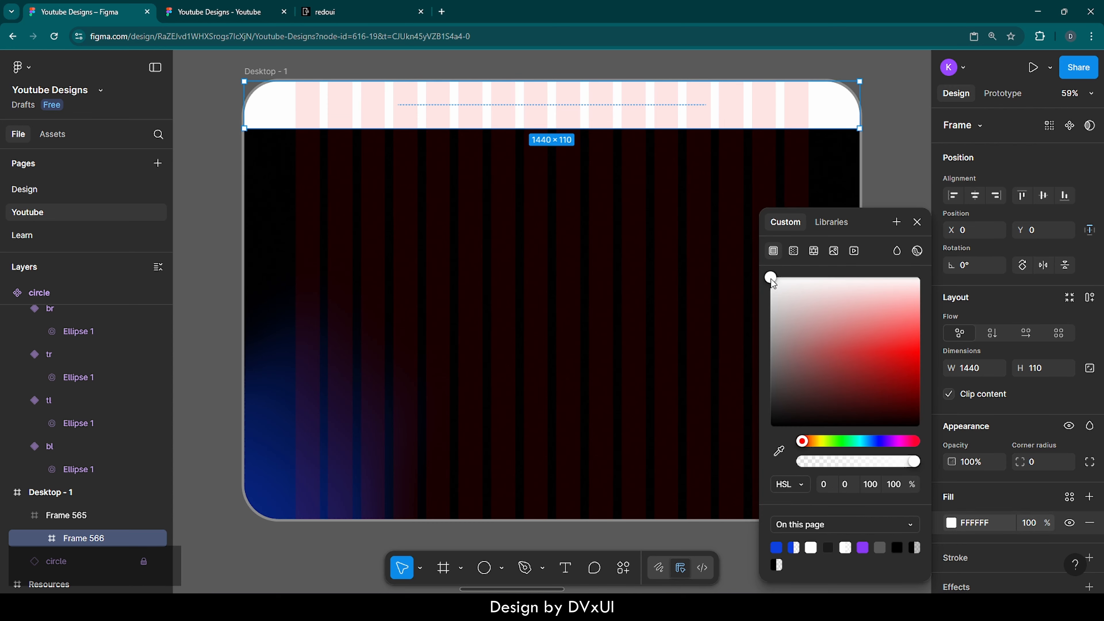
{"action": "left_click_drag", "start_coordinate": [771, 280], "coordinate": [751, 405]}
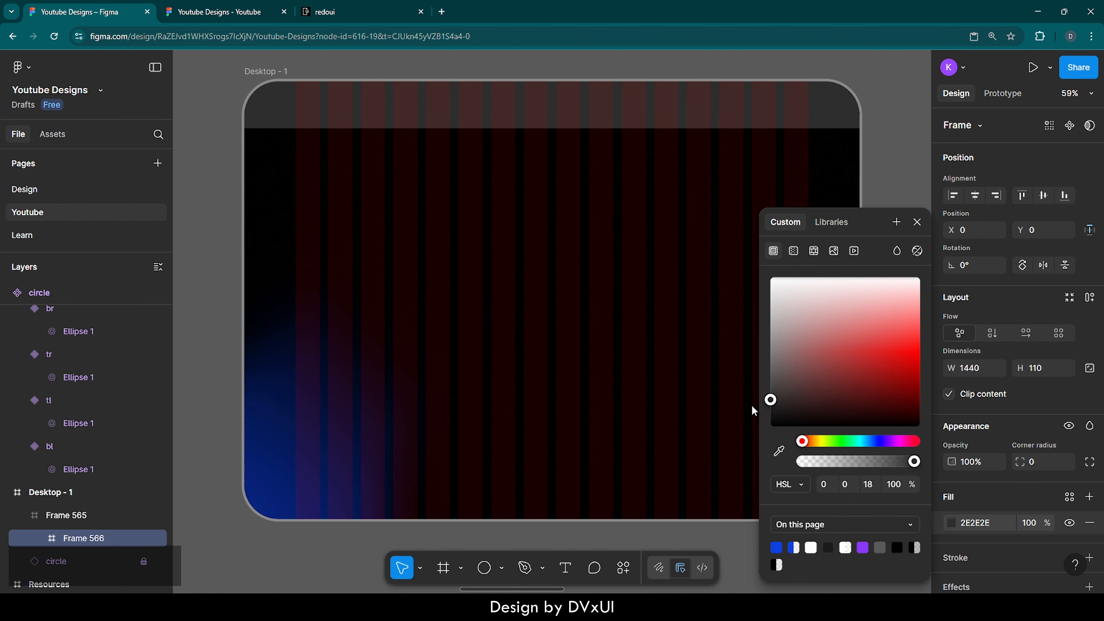
{"action": "left_click", "coordinate": [912, 129]}
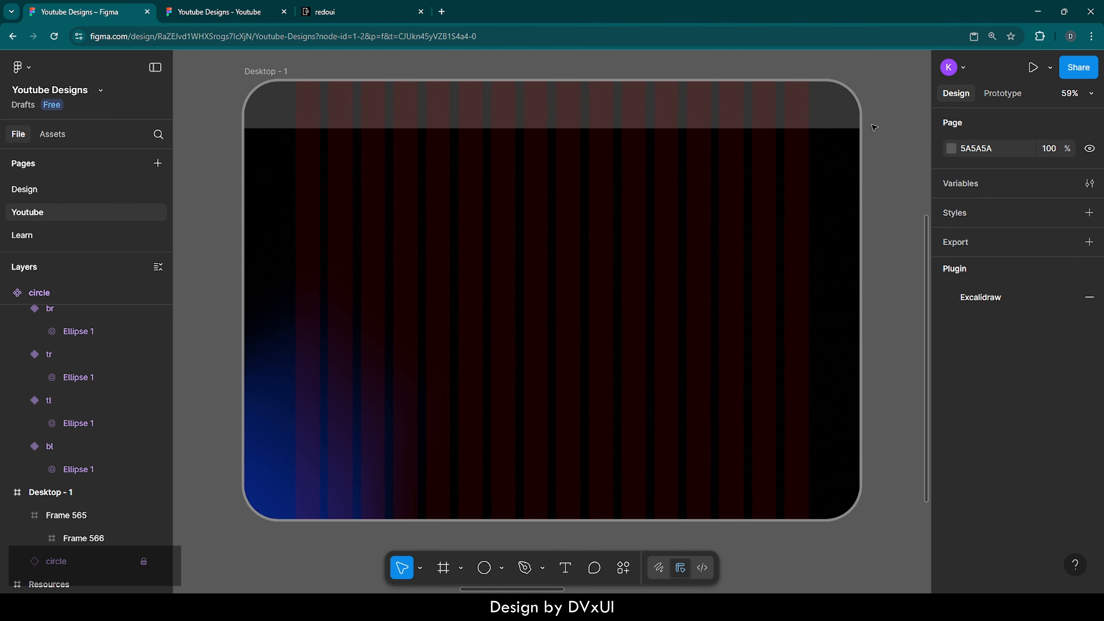
Add the text "dev.ai" near the left end of the header frame.
{"action": "scroll", "coordinate": [285, 62], "scroll_direction": "up", "scroll_amount": 6}
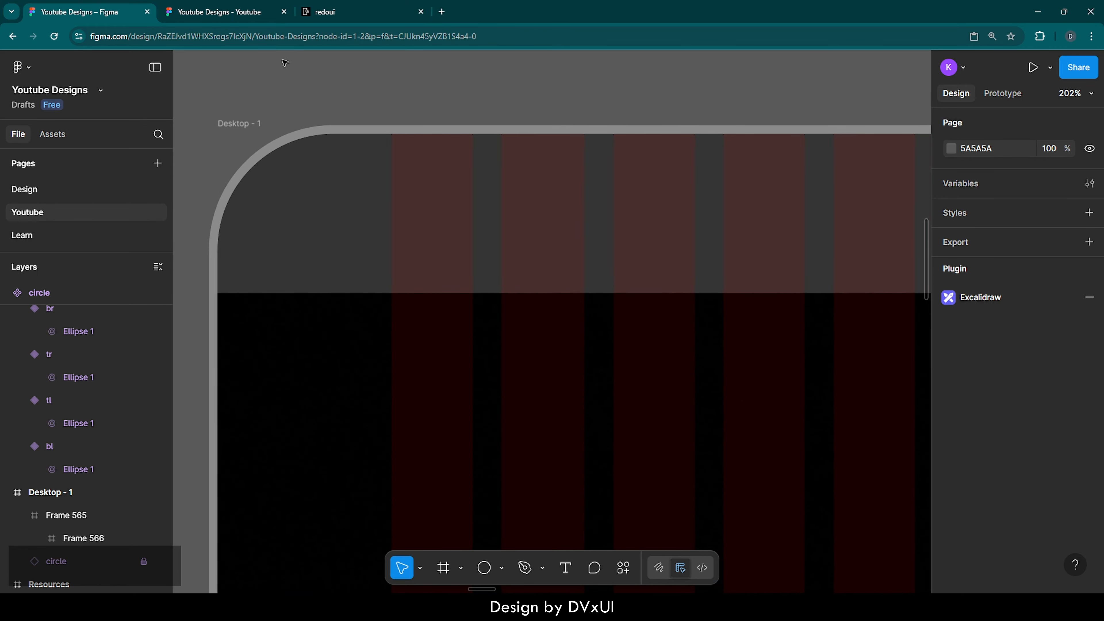
{"action": "key", "text": "t"}
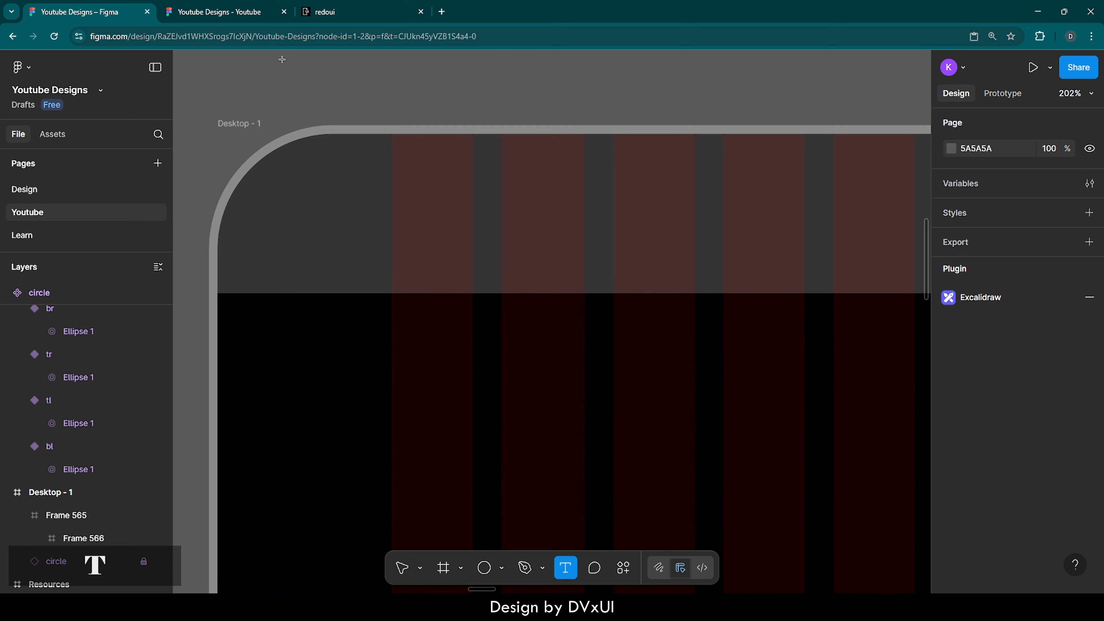
{"action": "left_click", "coordinate": [450, 196]}
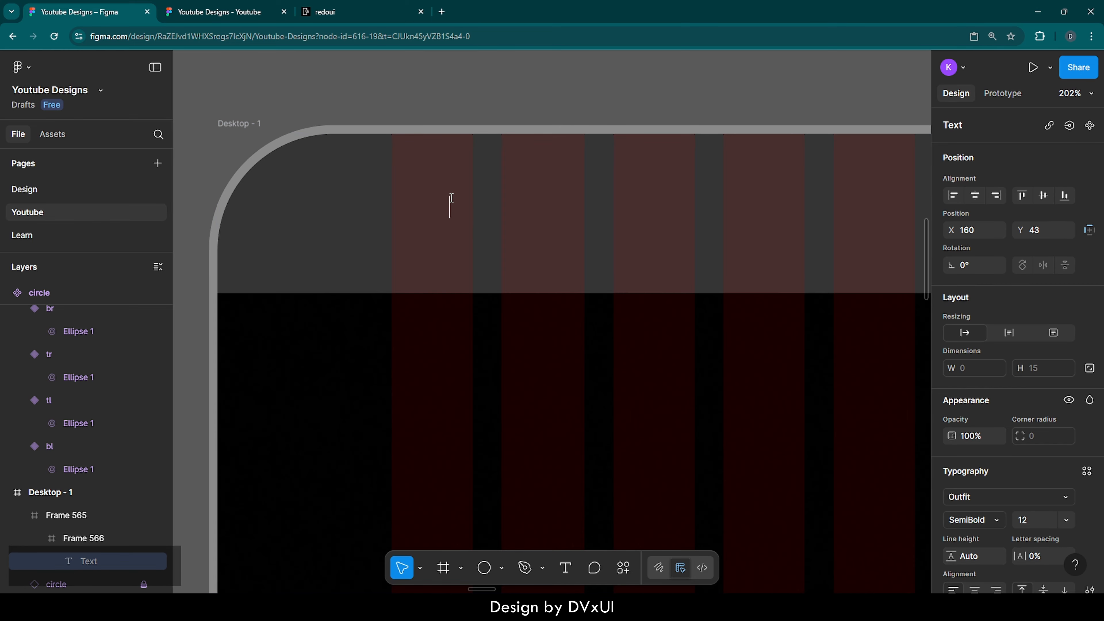
{"action": "type", "text": "dev.ai"}
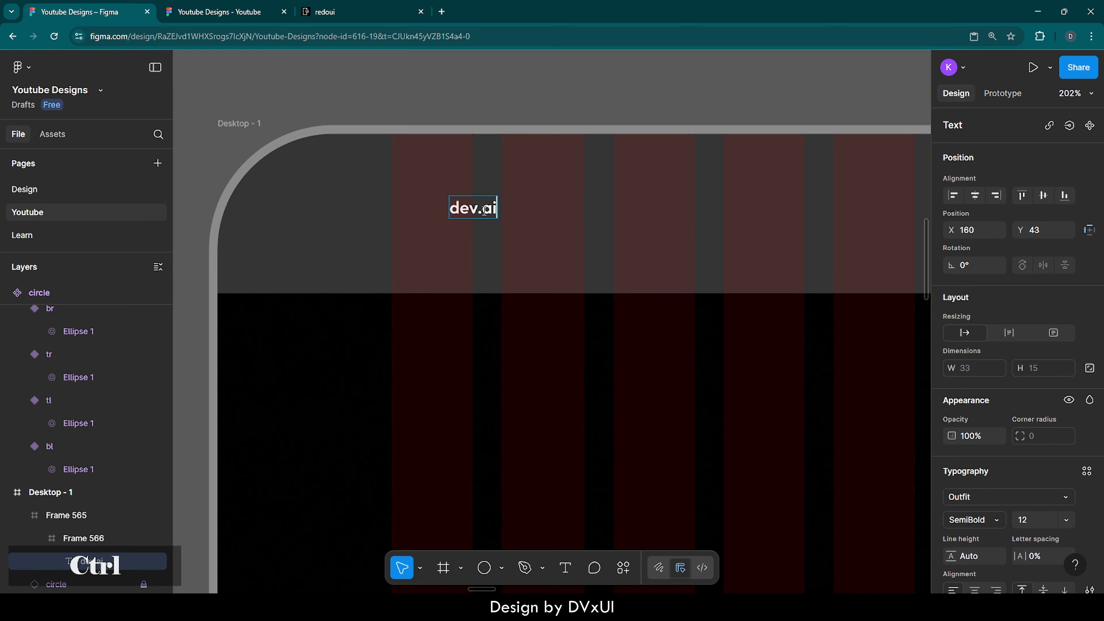
Set the "dev.ai" text to font size 28 and Regular weight, and finish editing it.
{"action": "key", "text": "ctrl+a"}
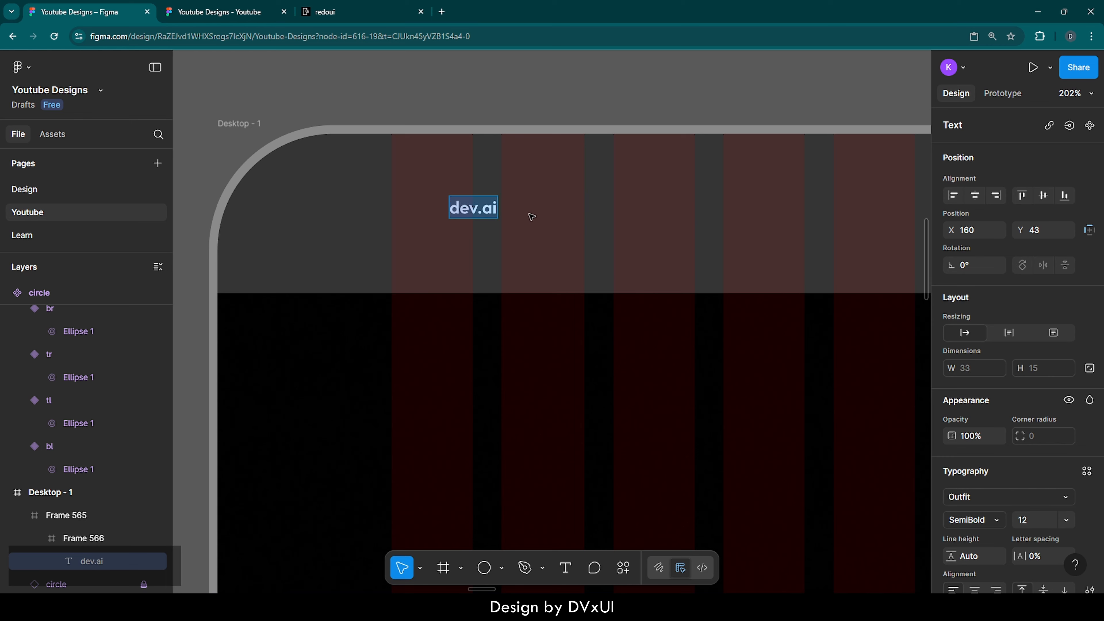
{"action": "scroll", "coordinate": [992, 485], "scroll_direction": "down", "scroll_amount": 1}
{"action": "scroll", "coordinate": [992, 487], "scroll_direction": "down", "scroll_amount": 2}
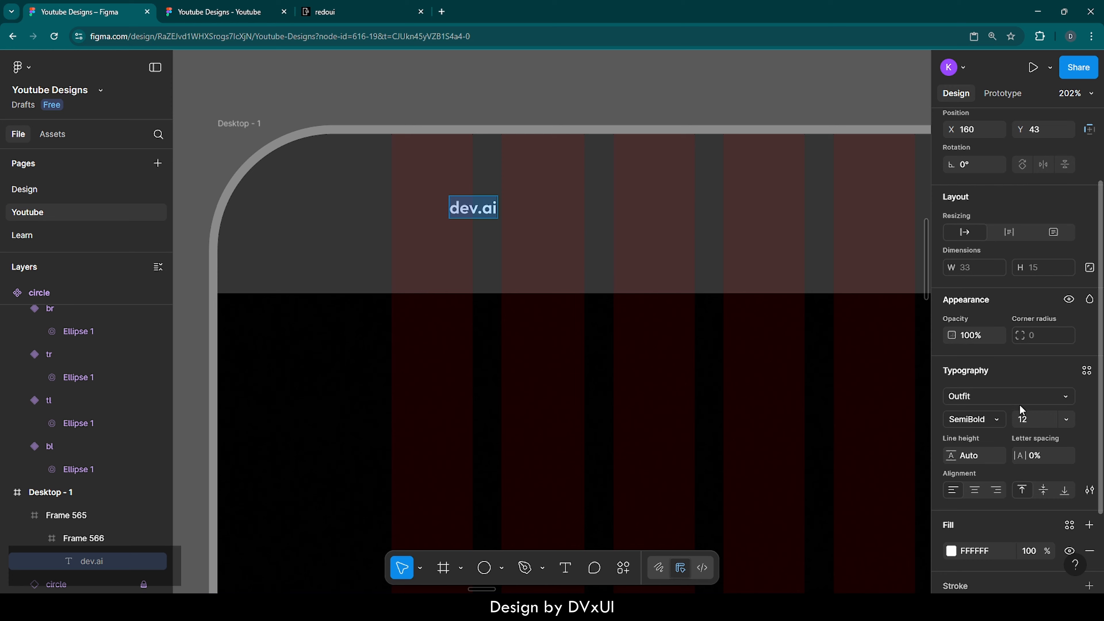
{"action": "left_click", "coordinate": [1028, 418]}
{"action": "type", "text": "28"}
{"action": "key", "text": "Return"}
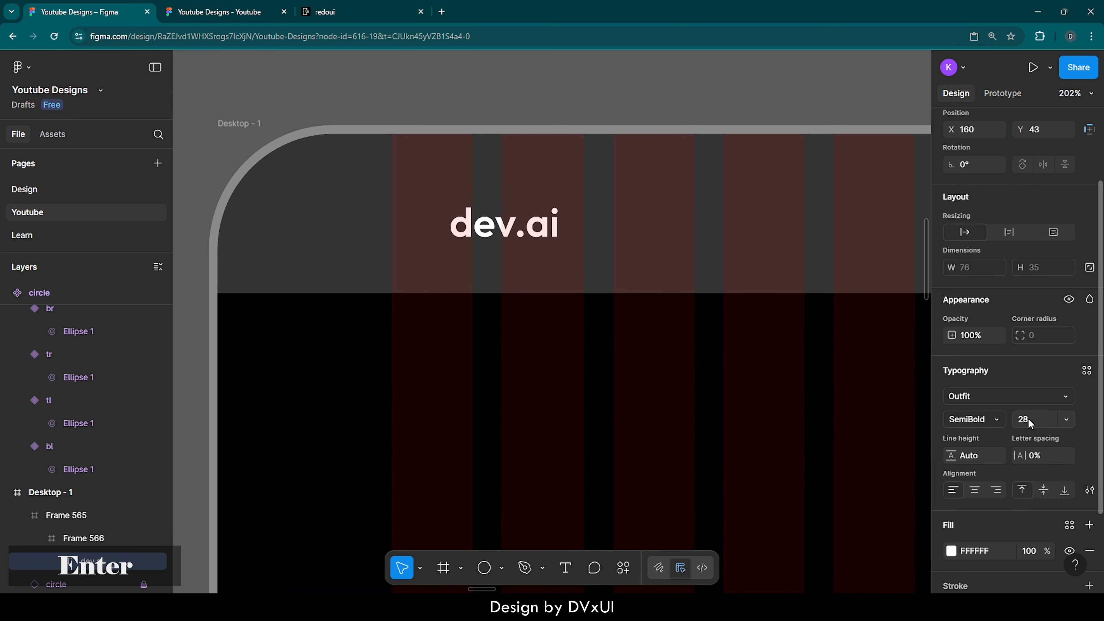
{"action": "left_click", "coordinate": [995, 420]}
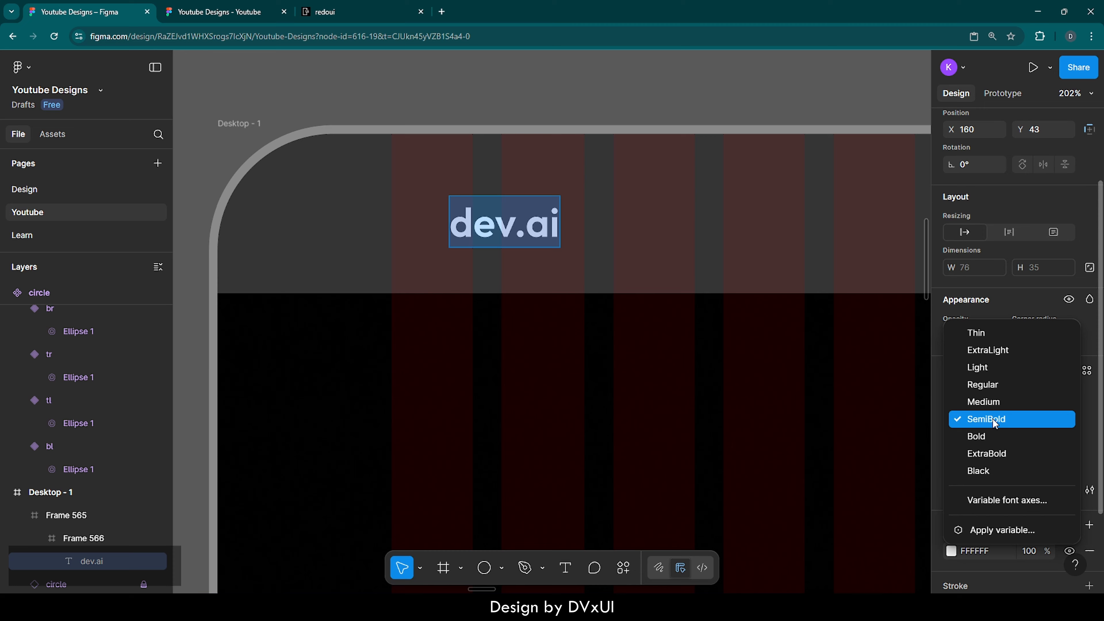
{"action": "left_click", "coordinate": [986, 388]}
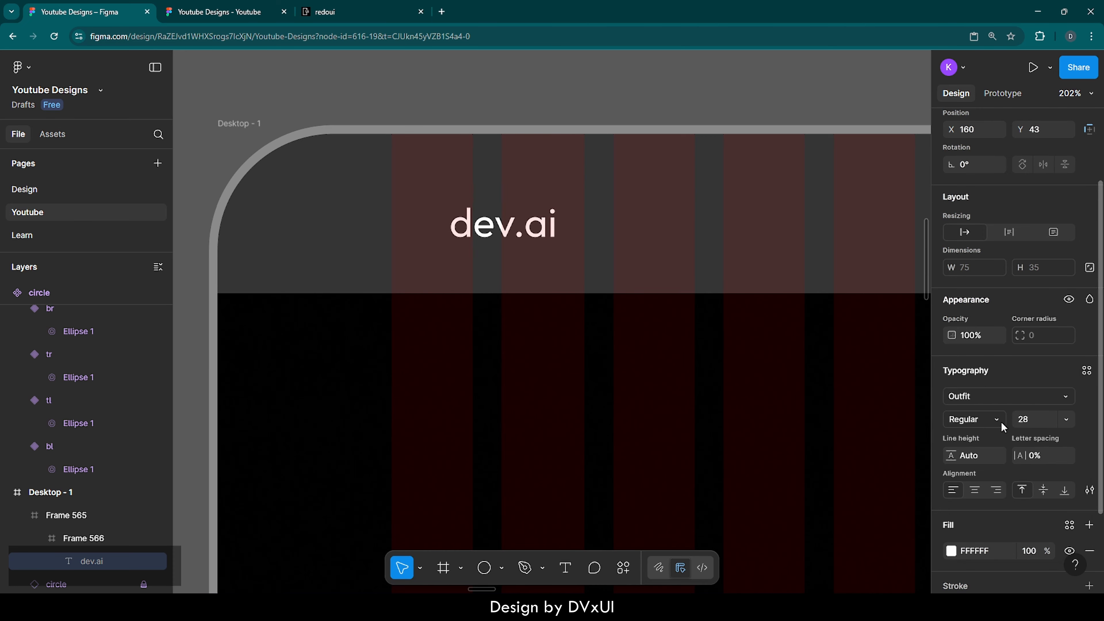
{"action": "key", "text": "Escape"}
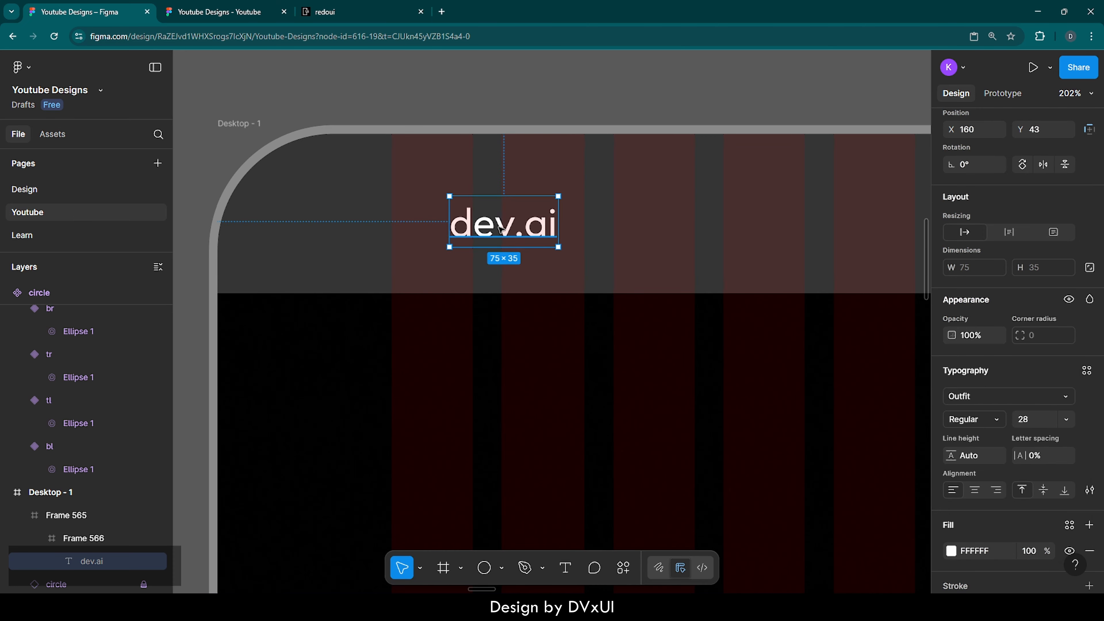
Align the "dev.ai" text with the first grid column at X 120 and centre it vertically in the header frame.
{"action": "left_click_drag", "start_coordinate": [499, 225], "coordinate": [440, 215]}
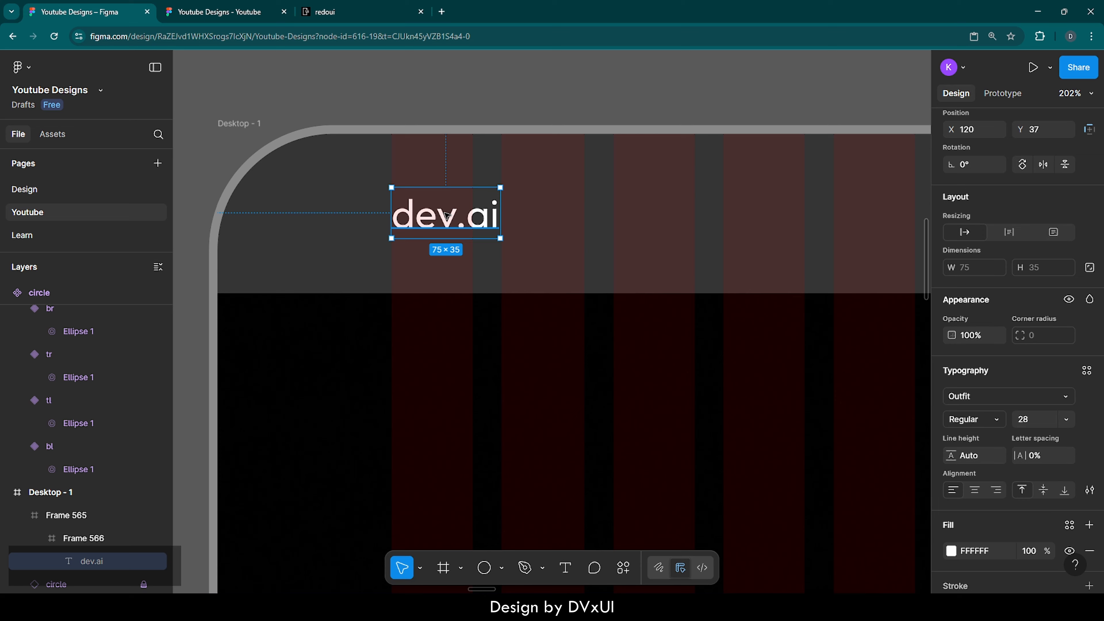
{"action": "scroll", "coordinate": [998, 248], "scroll_direction": "up", "scroll_amount": 4}
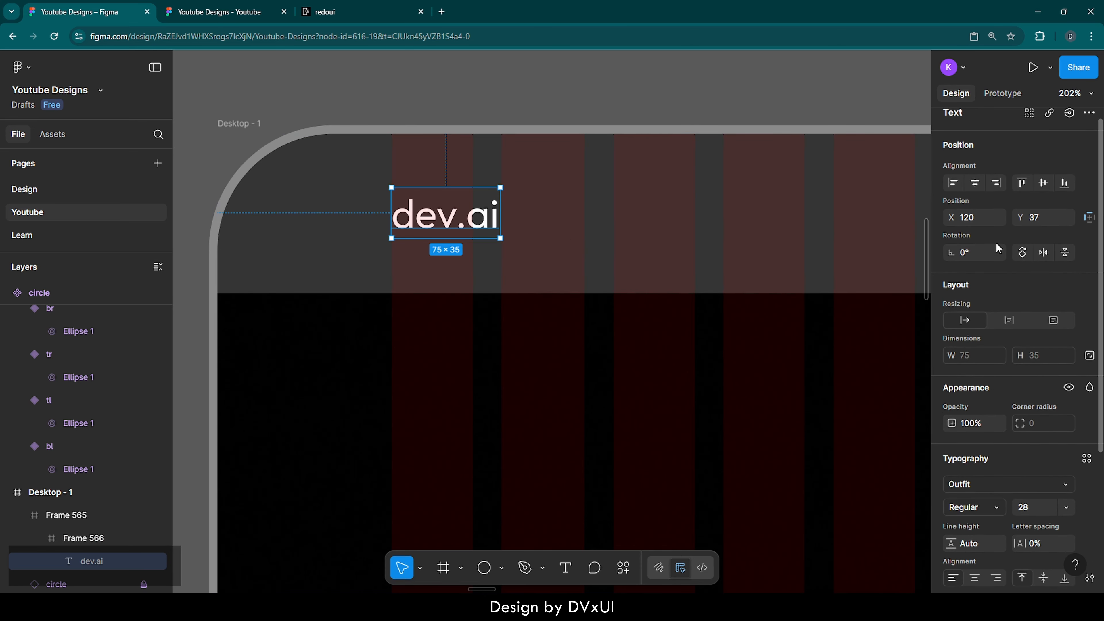
{"action": "scroll", "coordinate": [980, 173], "scroll_direction": "up", "scroll_amount": 1}
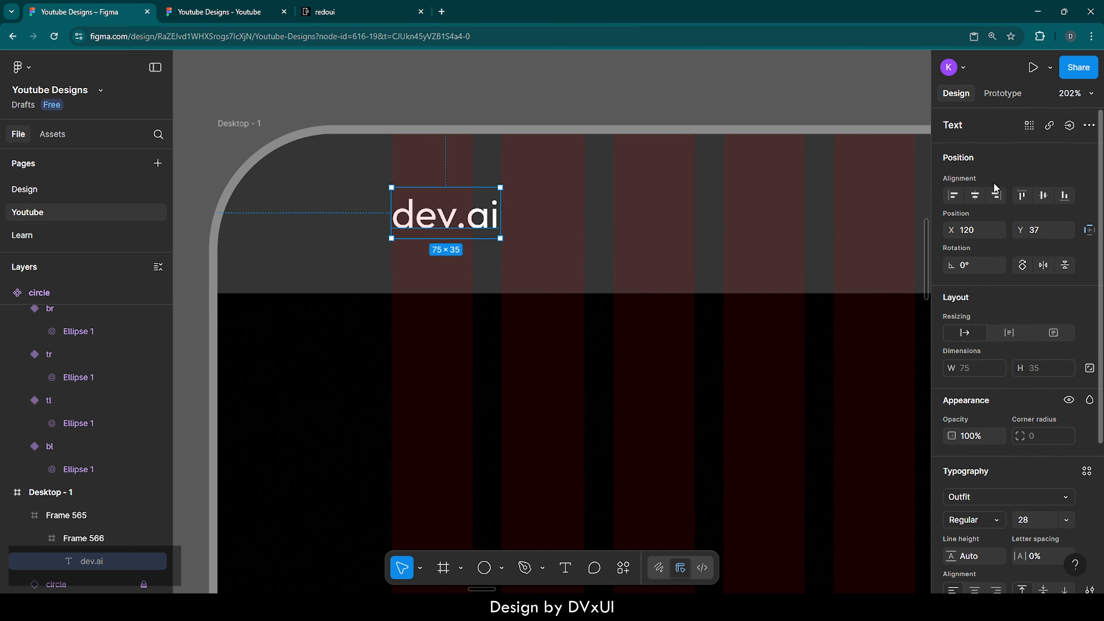
{"action": "left_click", "coordinate": [1043, 196]}
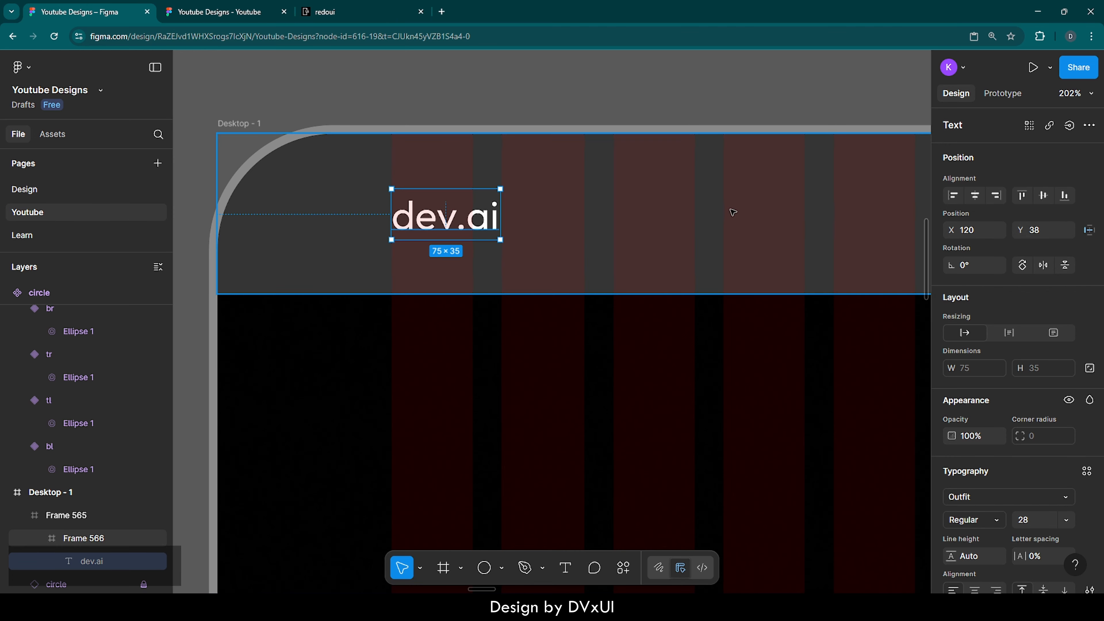
Add the text "Home" around the middle of the header frame, at about X 594.
{"action": "scroll", "coordinate": [732, 212], "scroll_direction": "right", "scroll_amount": 10}
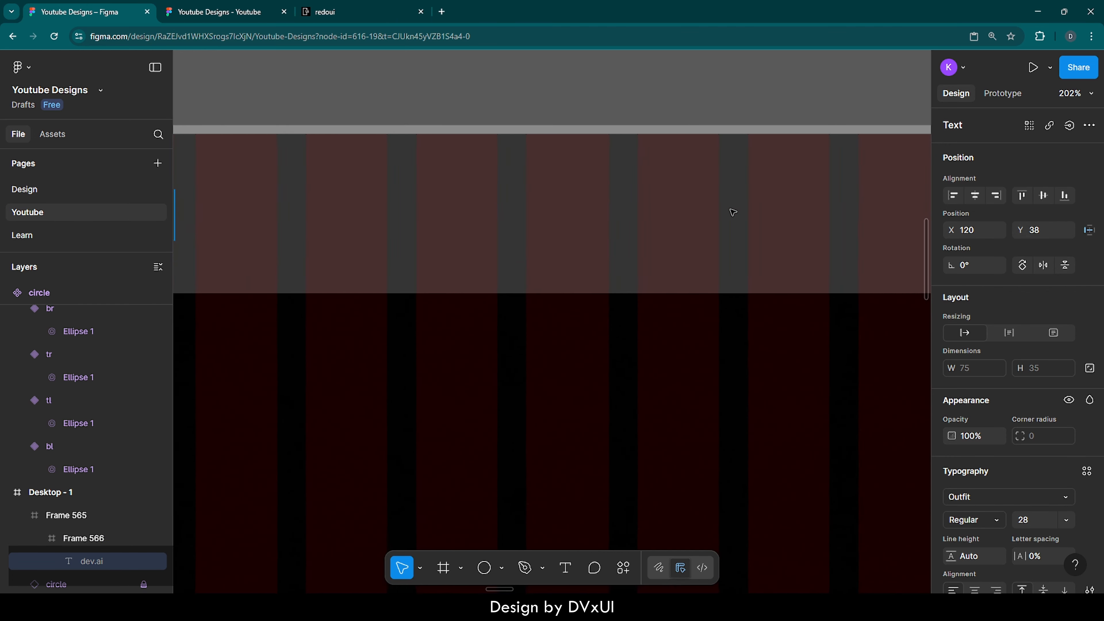
{"action": "scroll", "coordinate": [534, 219], "scroll_direction": "down", "scroll_amount": 5}
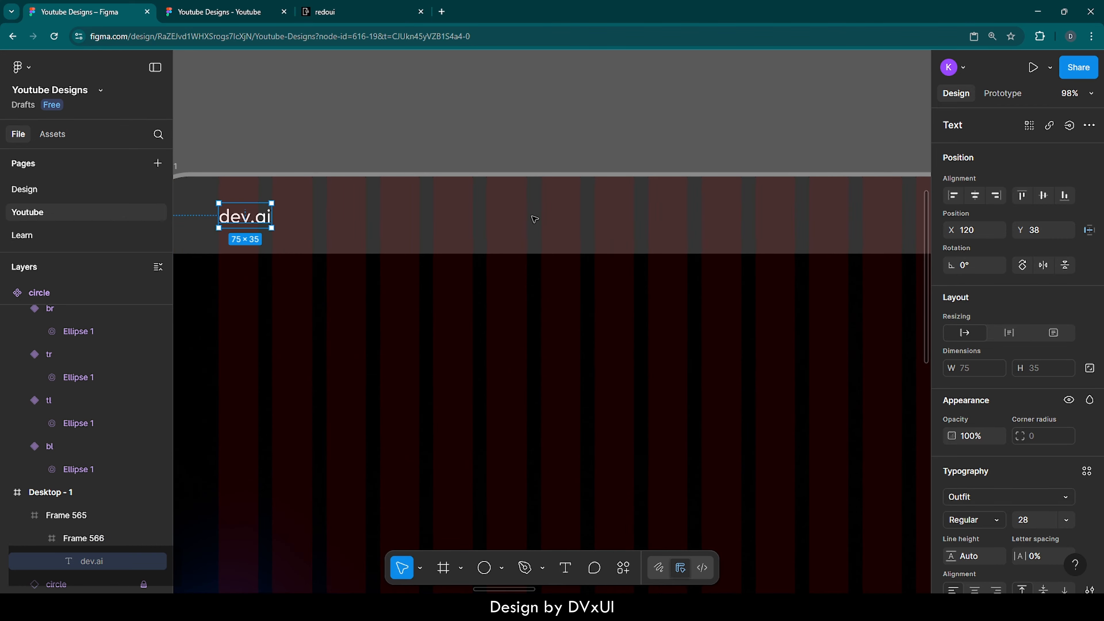
{"action": "scroll", "coordinate": [539, 218], "scroll_direction": "right", "scroll_amount": 3}
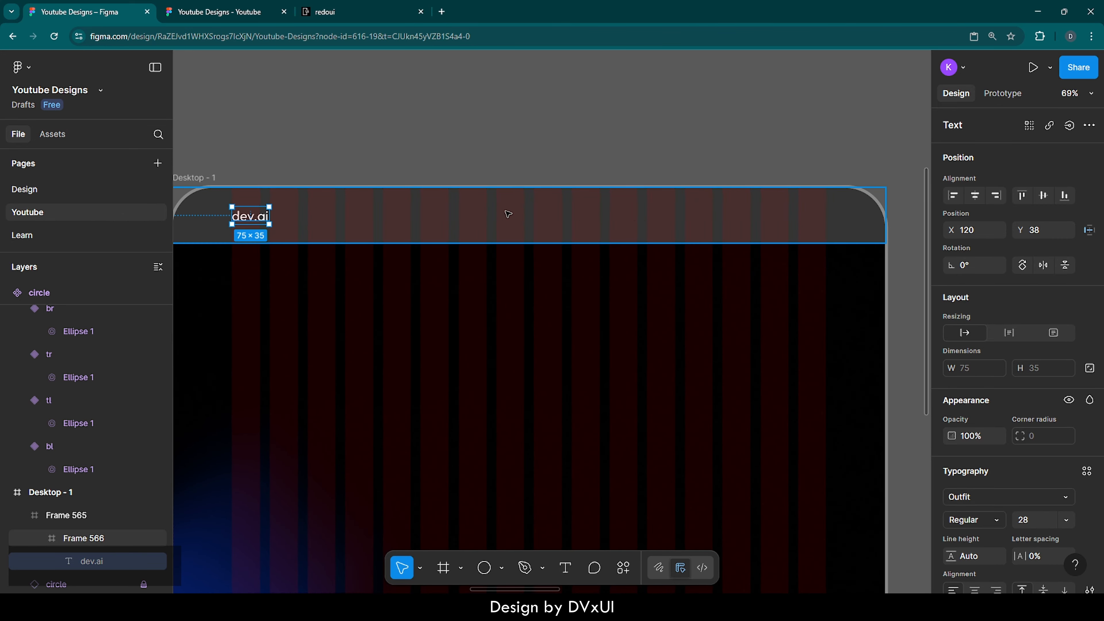
{"action": "key", "text": "t"}
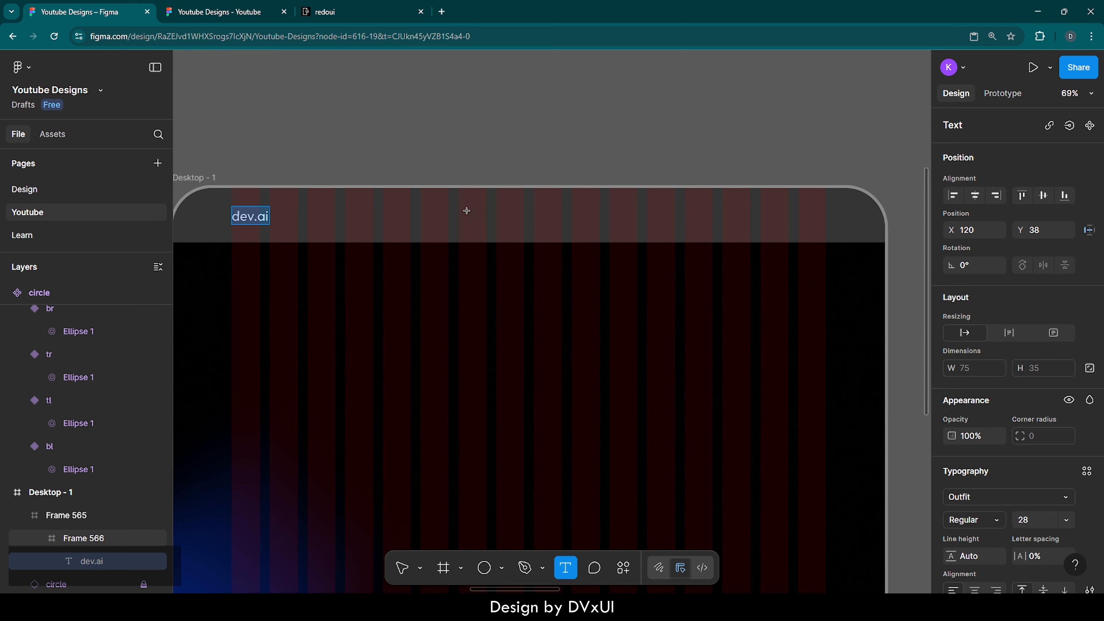
{"action": "left_click", "coordinate": [467, 211]}
{"action": "scroll", "coordinate": [467, 212], "scroll_direction": "up", "scroll_amount": 5}
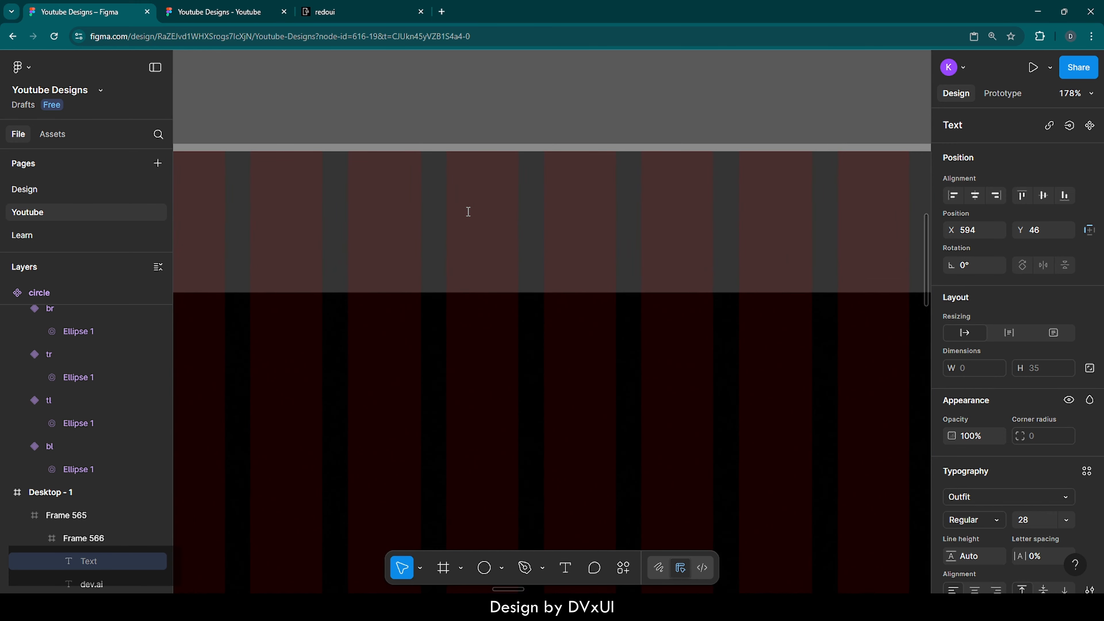
{"action": "type", "text": "Home"}
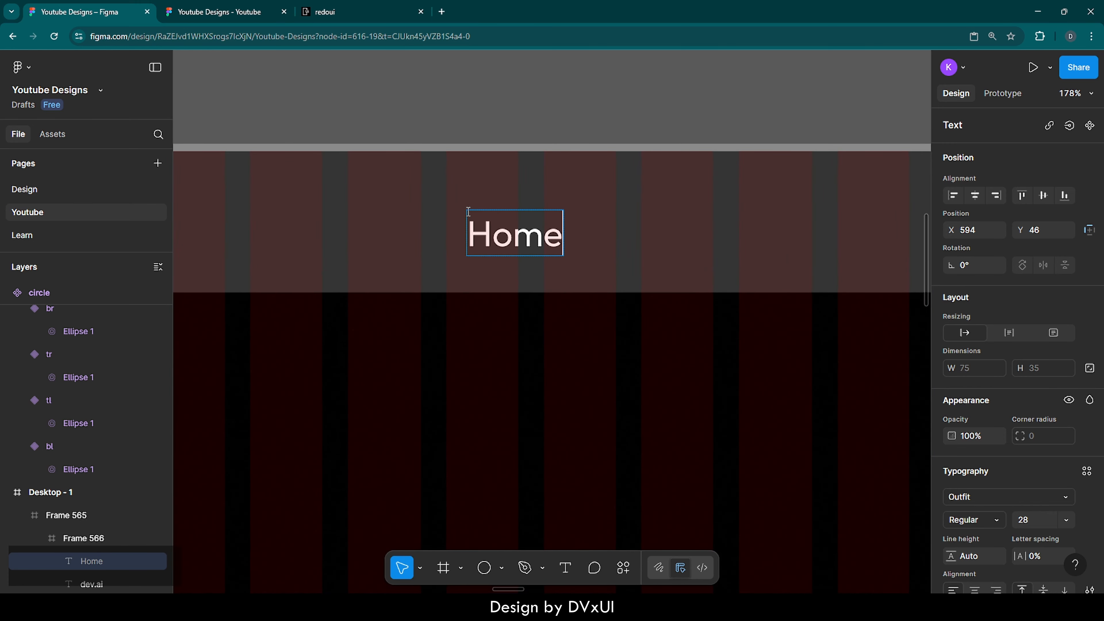
{"action": "left_click", "coordinate": [468, 212]}
Duplicate the "Home" text, place the copy to its right at about X 695, and change its wording to "Pricing".
{"action": "key", "text": "ctrl+d"}
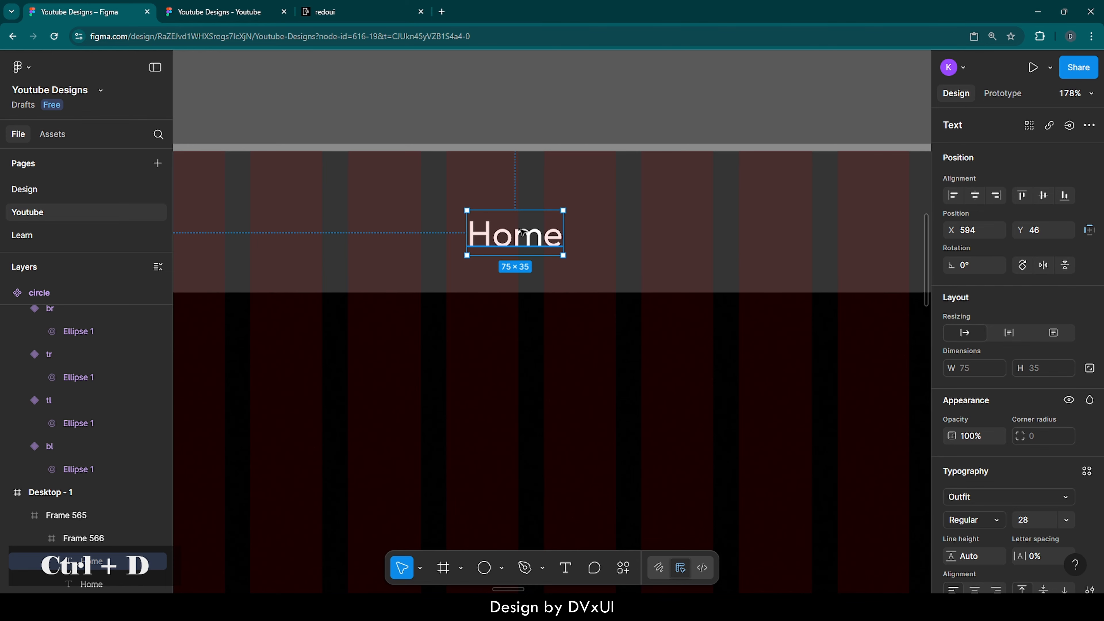
{"action": "left_click_drag", "start_coordinate": [521, 232], "coordinate": [652, 233]}
{"action": "double_click", "coordinate": [651, 233]}
{"action": "key", "text": "BackSpace"}
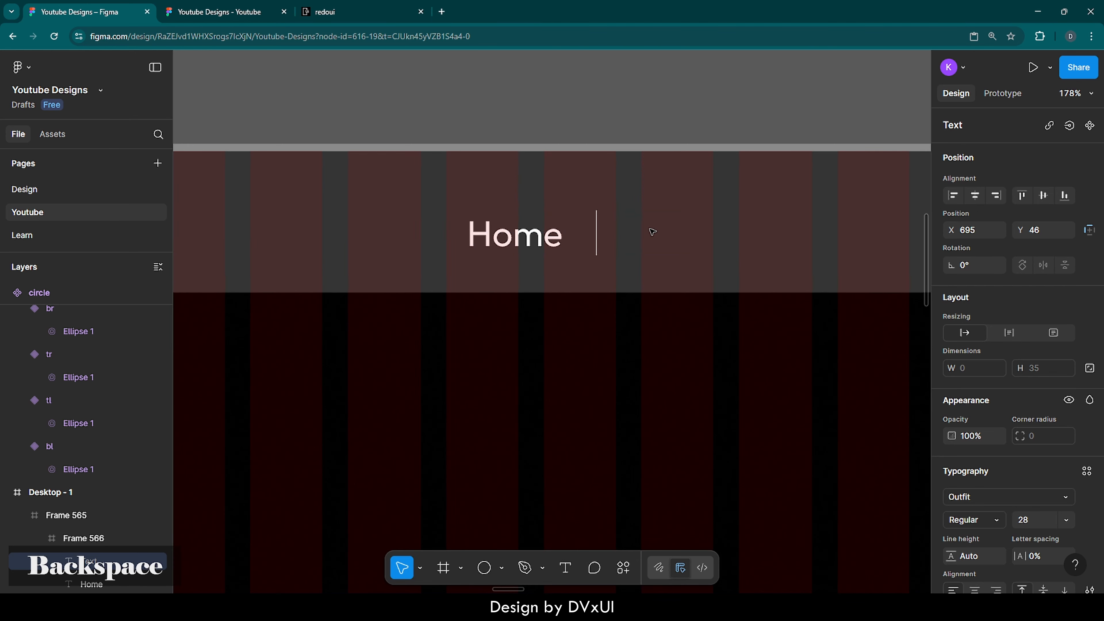
{"action": "type", "text": "Prici"}
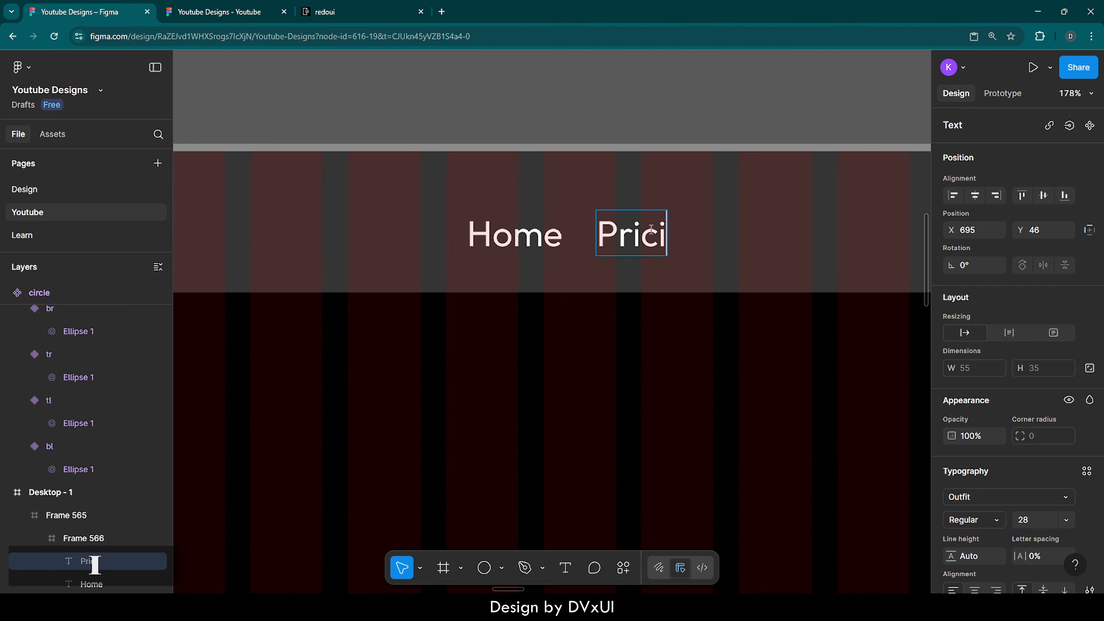
{"action": "type", "text": "ng"}
{"action": "key", "text": "Escape"}
Duplicate the "Pricing" text, place the copy to its right at about X 803, and change its wording to "Contact".
{"action": "key", "text": "ctrl+d"}
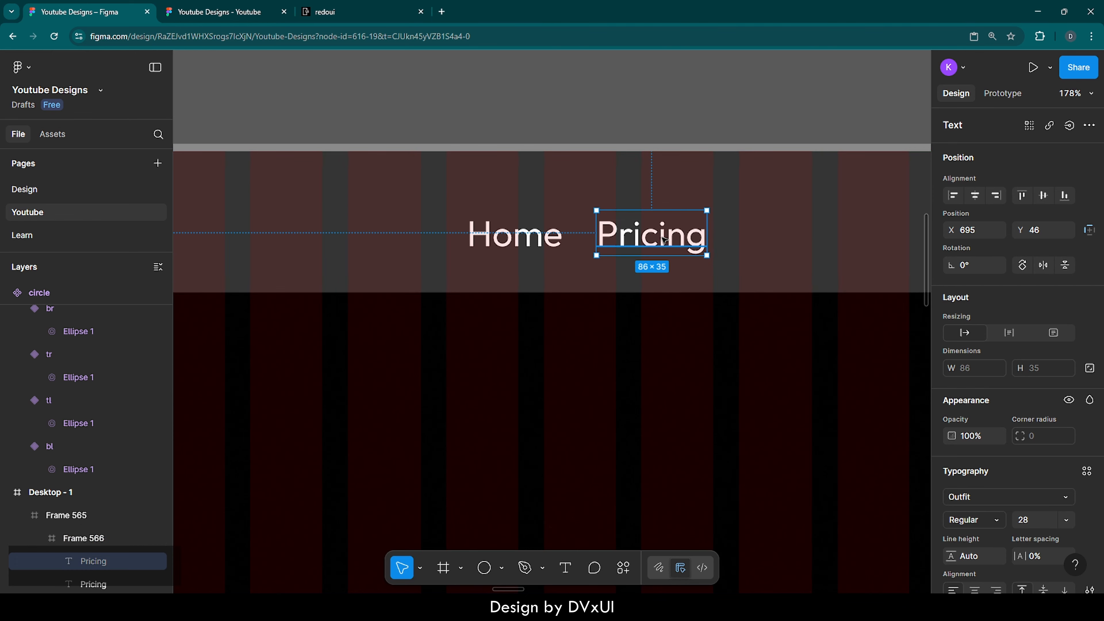
{"action": "left_click_drag", "start_coordinate": [664, 240], "coordinate": [803, 241]}
{"action": "double_click", "coordinate": [802, 242]}
{"action": "key", "text": "BackSpace"}
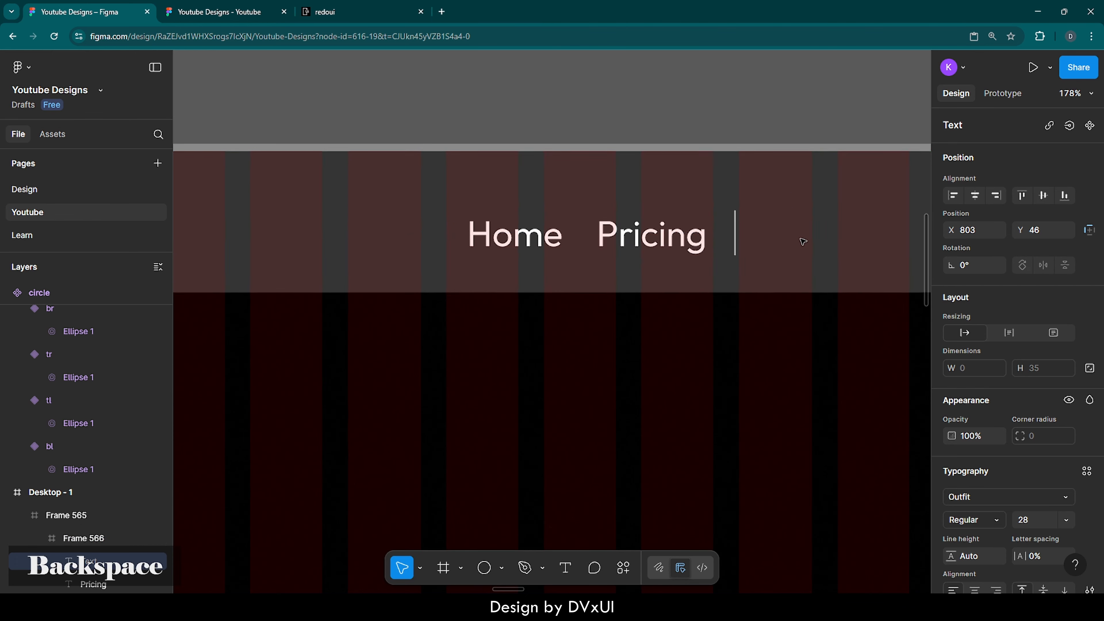
{"action": "type", "text": "Cpn"}
{"action": "key", "text": "BackSpace"}
{"action": "key", "text": "BackSpace"}
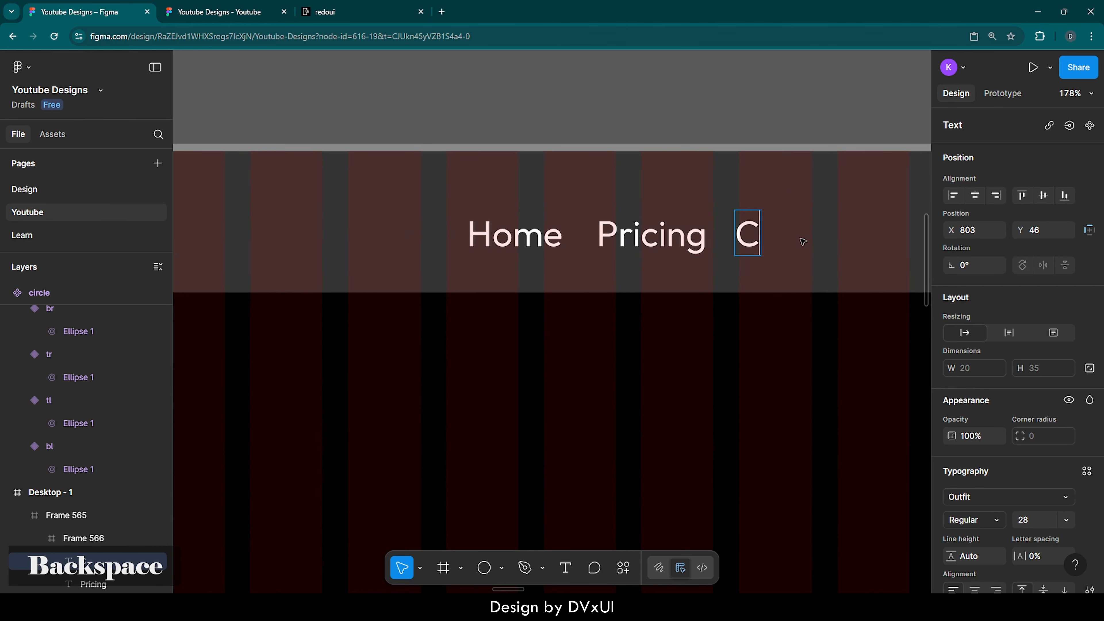
{"action": "type", "text": "ontact"}
{"action": "scroll", "coordinate": [803, 241], "scroll_direction": "right", "scroll_amount": 3}
{"action": "key", "text": "Escape"}
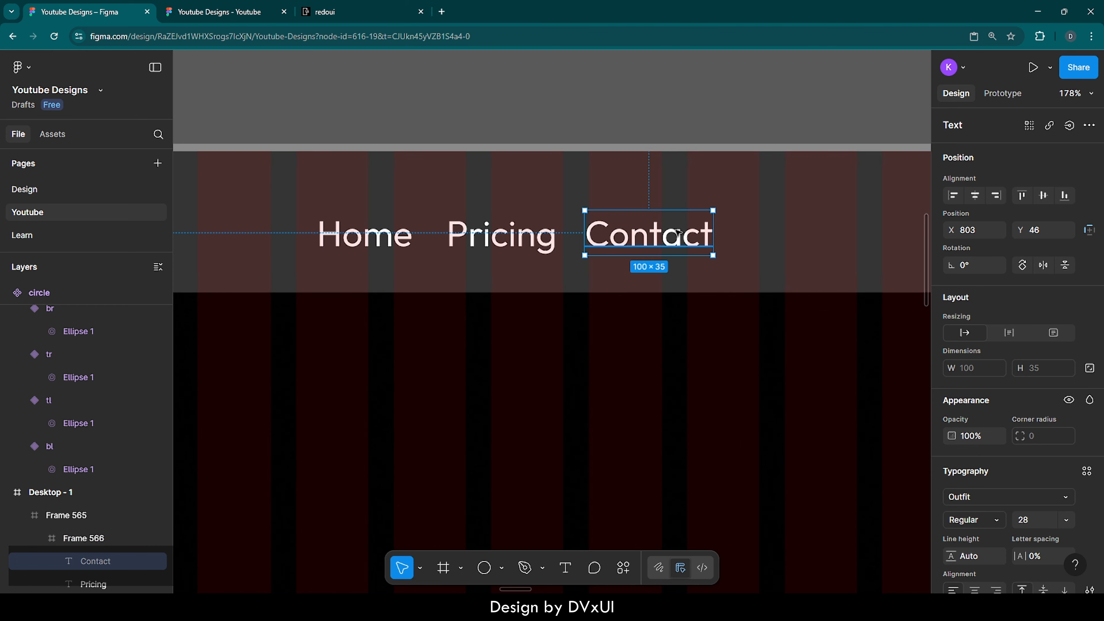
Duplicate the "Contact" text, place the copy to its right at about X 922, and change its wording to "About".
{"action": "key", "text": "ctrl+d"}
{"action": "left_click_drag", "start_coordinate": [678, 232], "coordinate": [830, 229]}
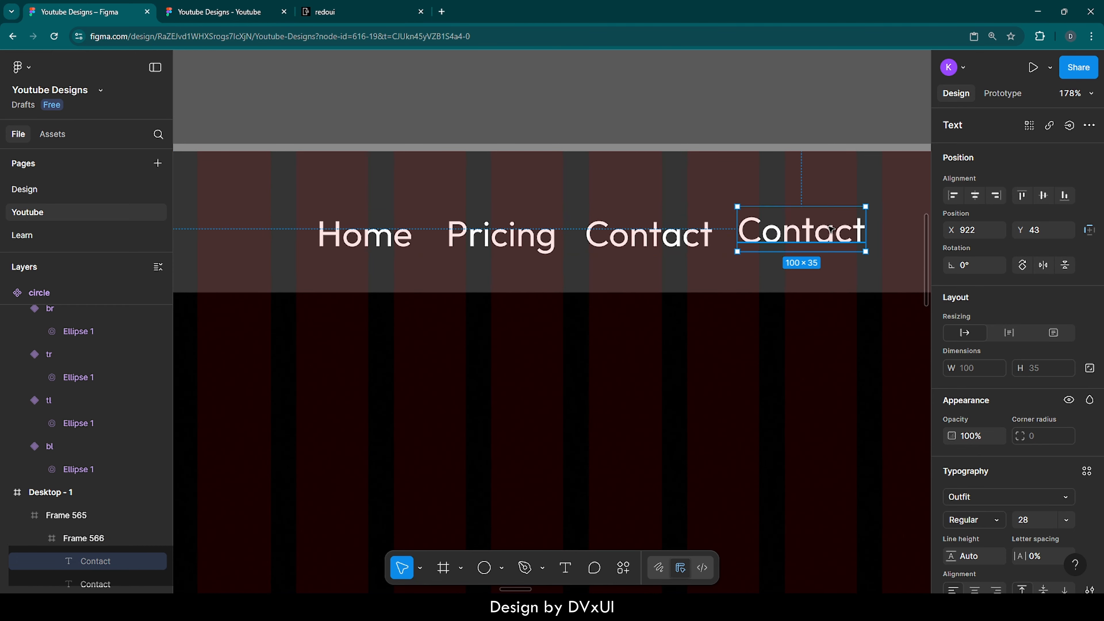
{"action": "double_click", "coordinate": [830, 229]}
{"action": "type", "text": "About"}
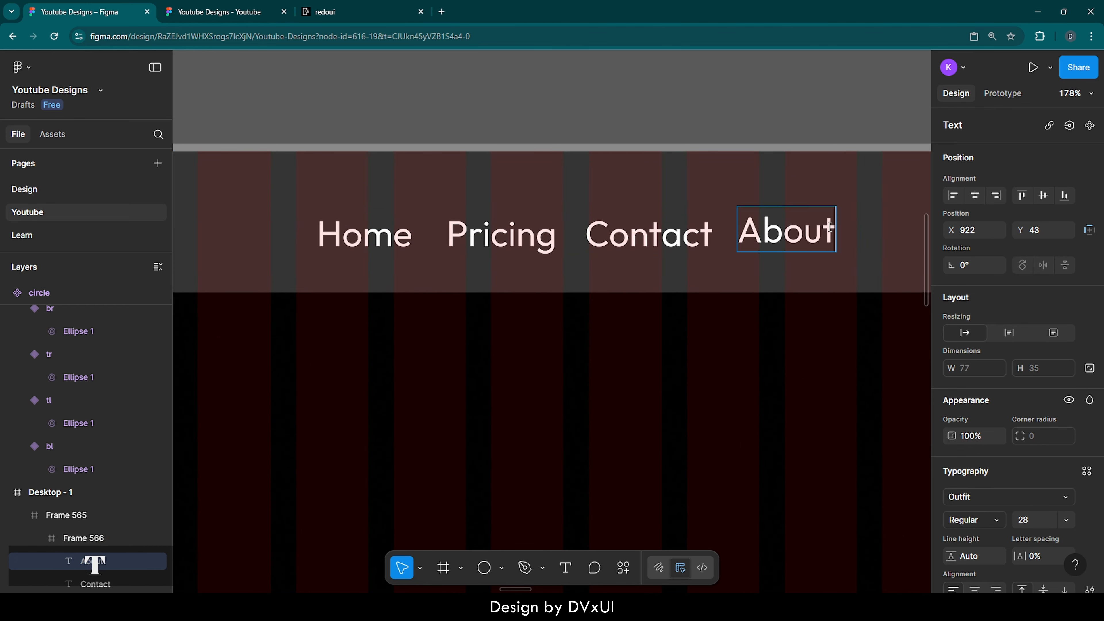
{"action": "key", "text": "Escape"}
{"action": "key", "text": "Escape"}
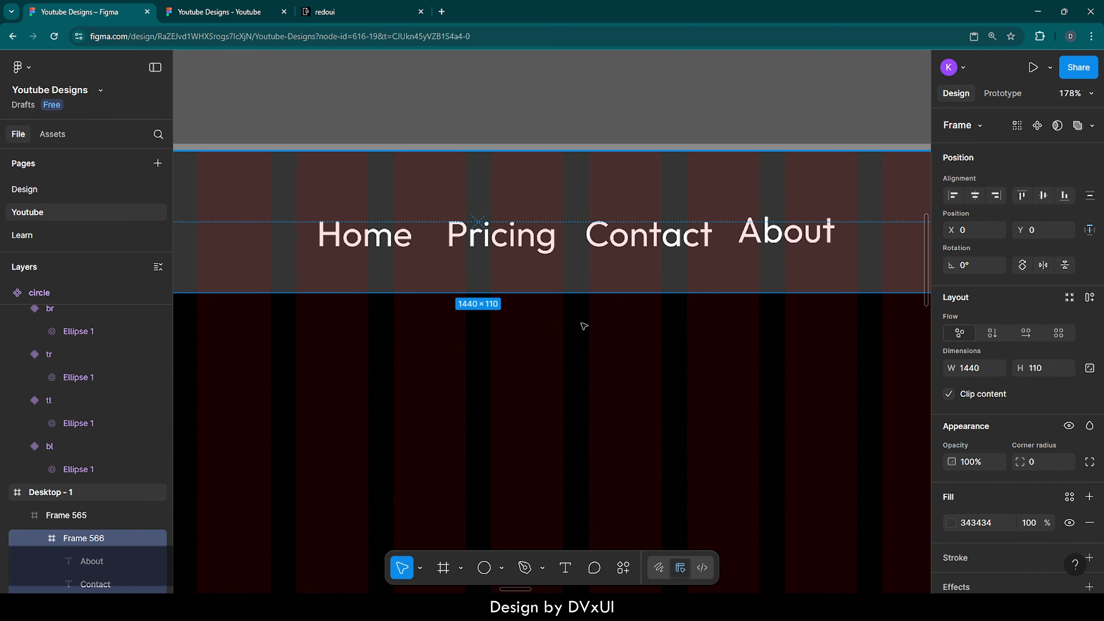
Set the four header links Home, Pricing, Contact and About to font size 18 and Medium weight.
{"action": "scroll", "coordinate": [583, 326], "scroll_direction": "down", "scroll_amount": 5}
{"action": "left_click", "coordinate": [680, 273]}
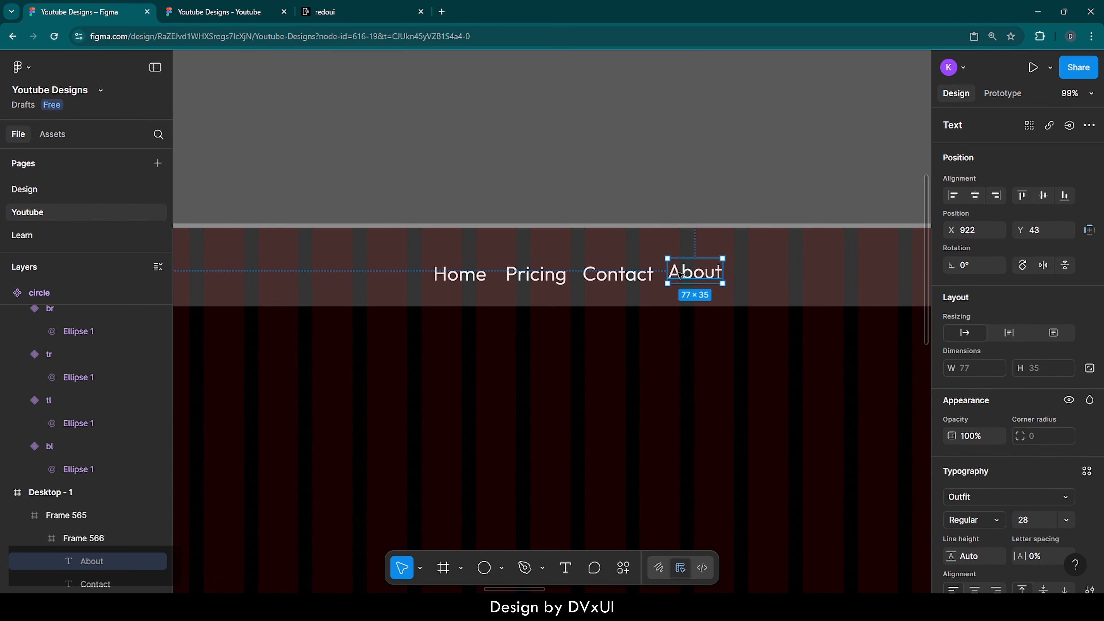
{"action": "left_click", "coordinate": [618, 274], "text": "shift"}
{"action": "left_click", "coordinate": [536, 274], "text": "shift"}
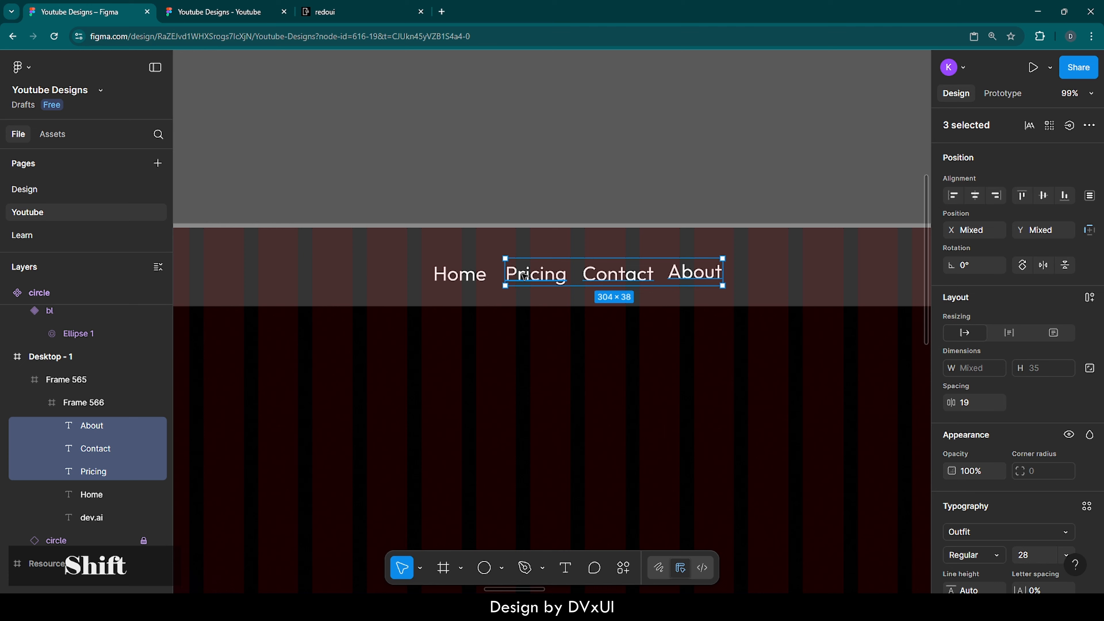
{"action": "left_click", "coordinate": [460, 281], "text": "shift"}
{"action": "scroll", "coordinate": [973, 538], "scroll_direction": "down", "scroll_amount": 3}
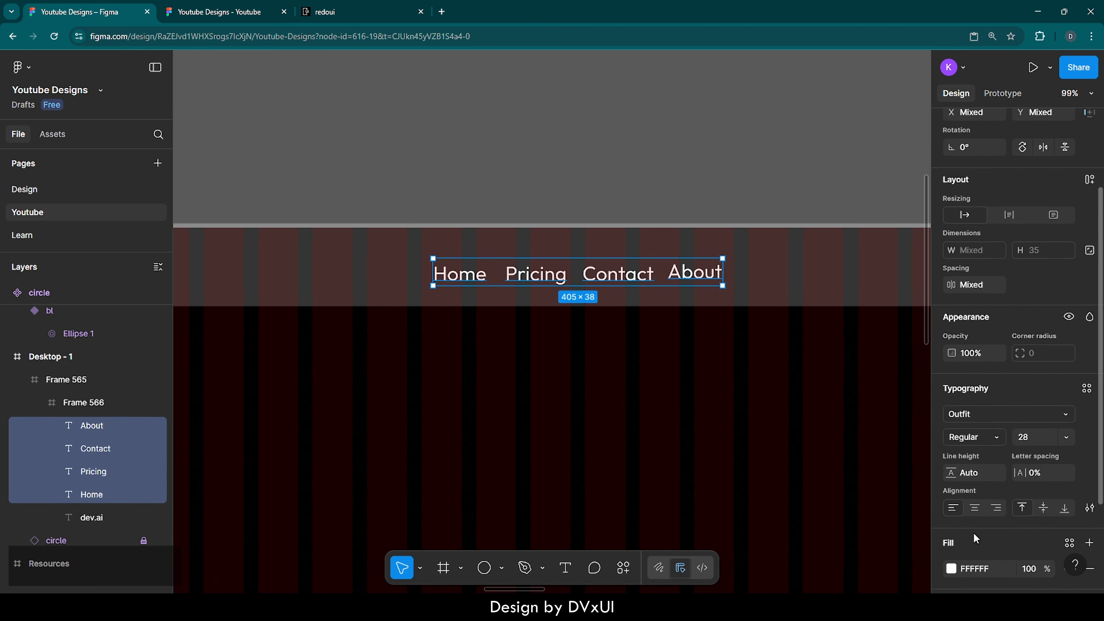
{"action": "scroll", "coordinate": [973, 539], "scroll_direction": "down", "scroll_amount": 2}
{"action": "left_click", "coordinate": [1040, 404]}
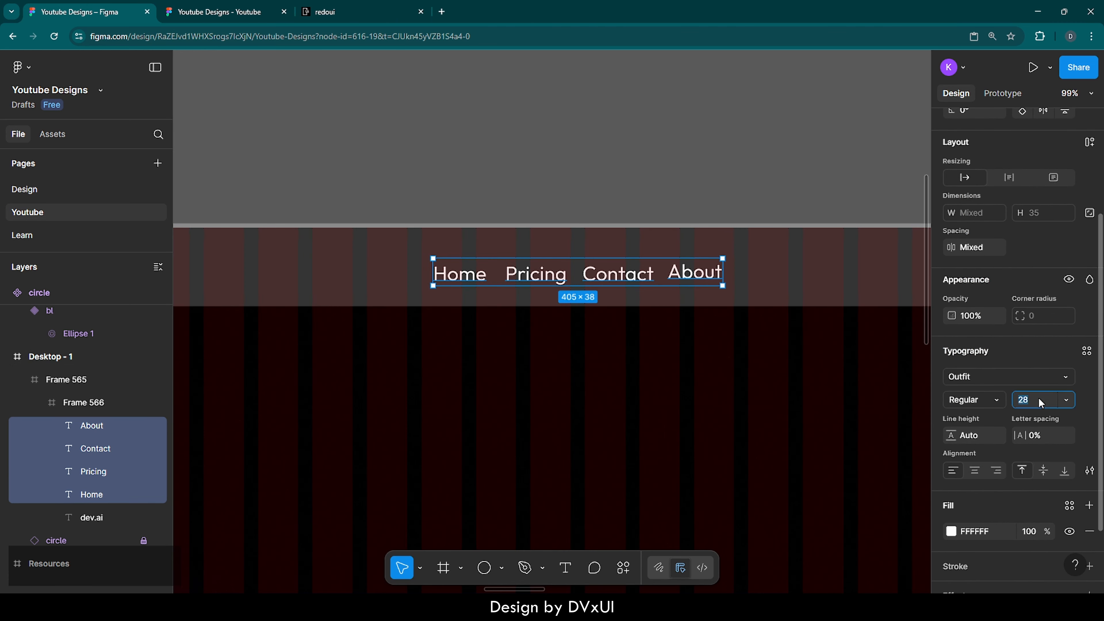
{"action": "type", "text": "18"}
{"action": "key", "text": "Return"}
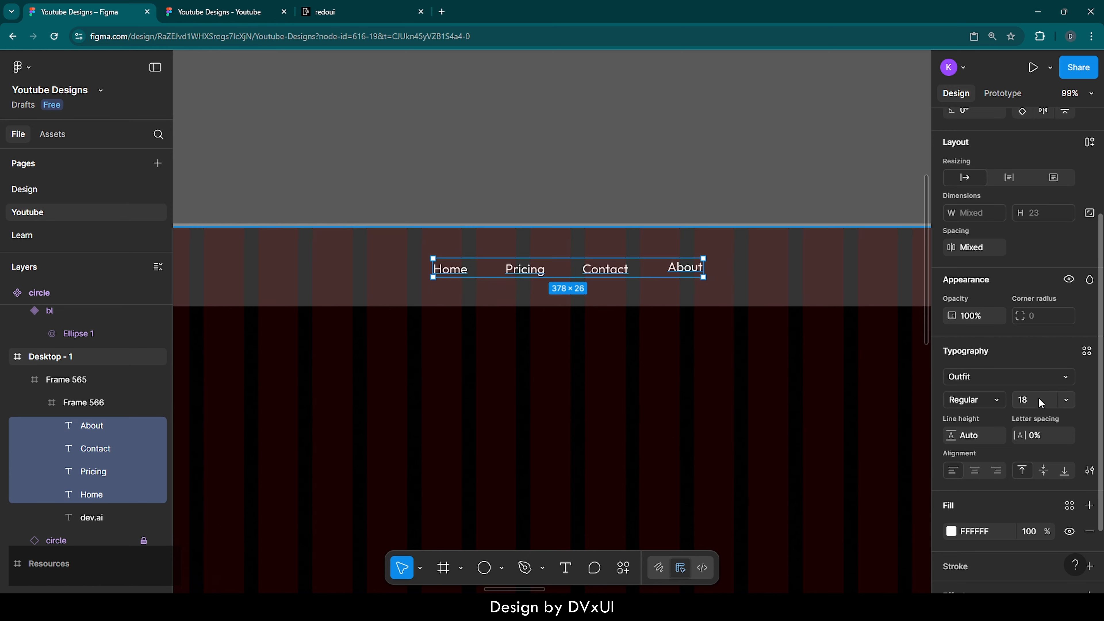
{"action": "left_click", "coordinate": [991, 399]}
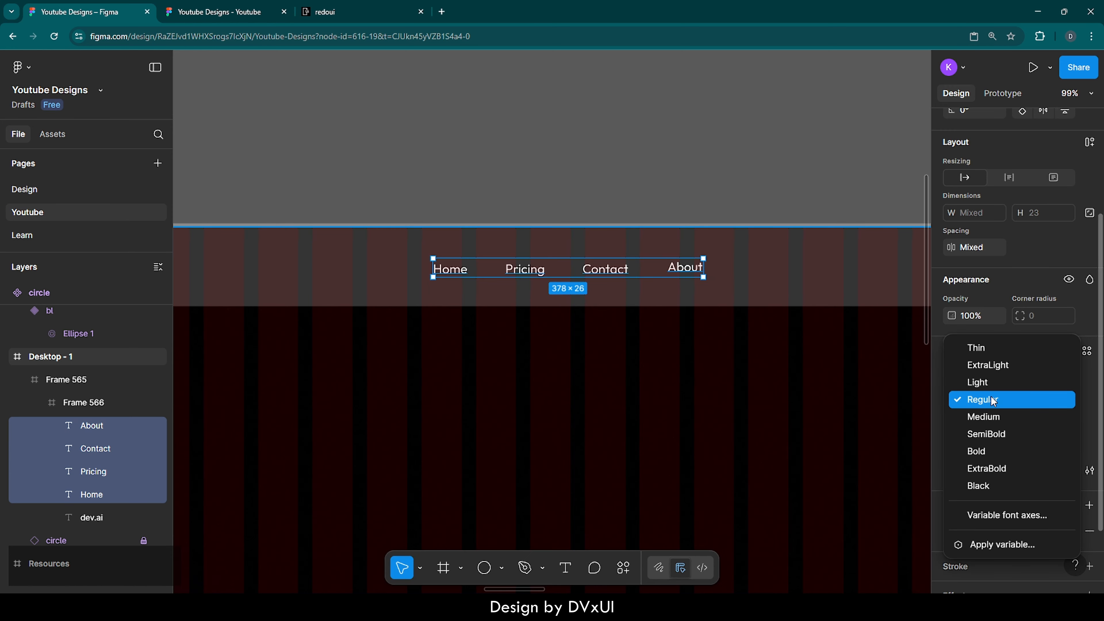
{"action": "left_click", "coordinate": [986, 417]}
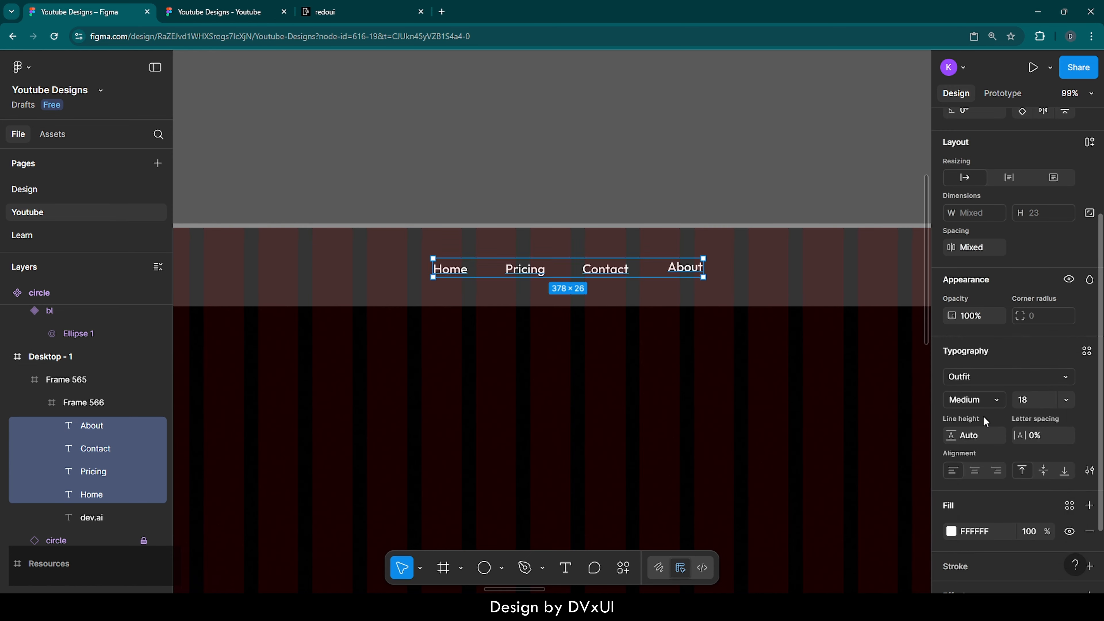
Wrap the four header links in a horizontal auto layout with a gap of 70.
{"action": "scroll", "coordinate": [1013, 355], "scroll_direction": "up", "scroll_amount": 4}
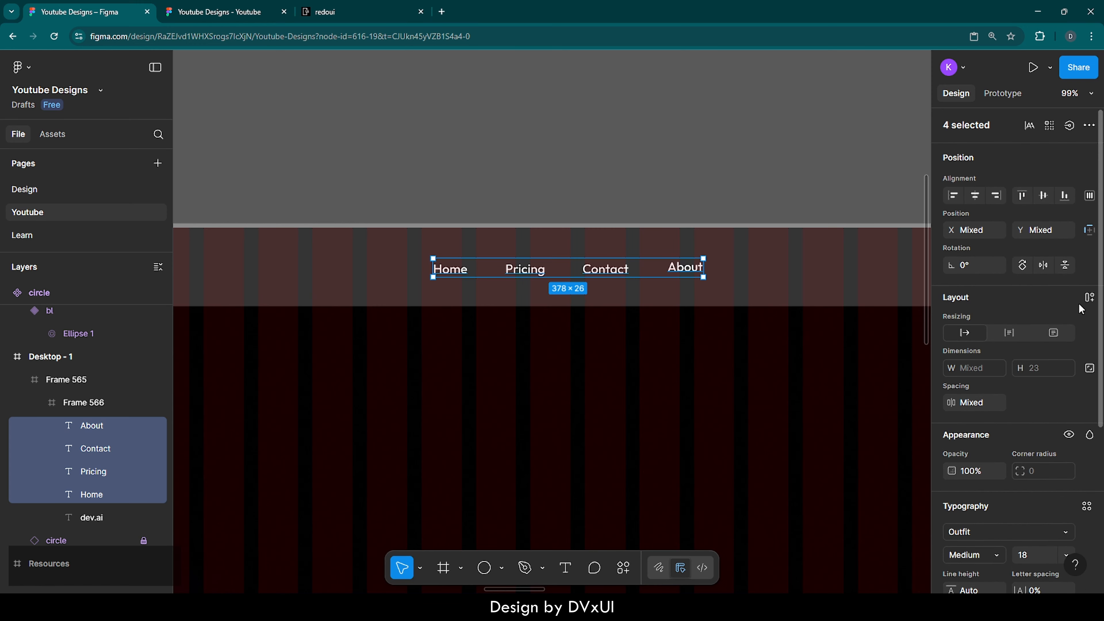
{"action": "left_click", "coordinate": [1089, 297]}
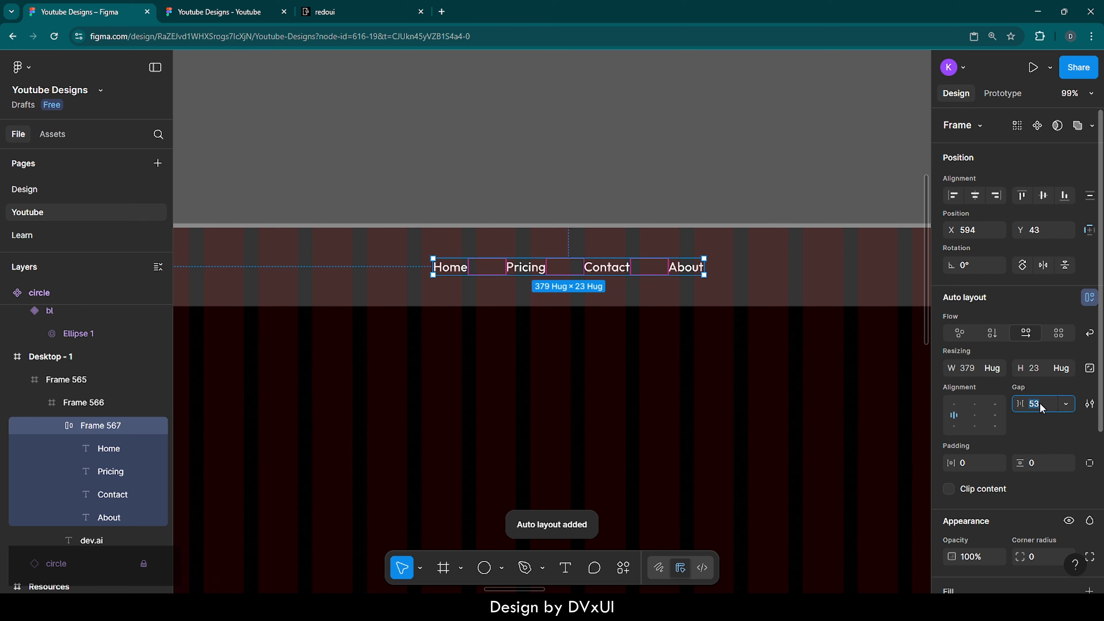
{"action": "type", "text": "70"}
{"action": "key", "text": "Return"}
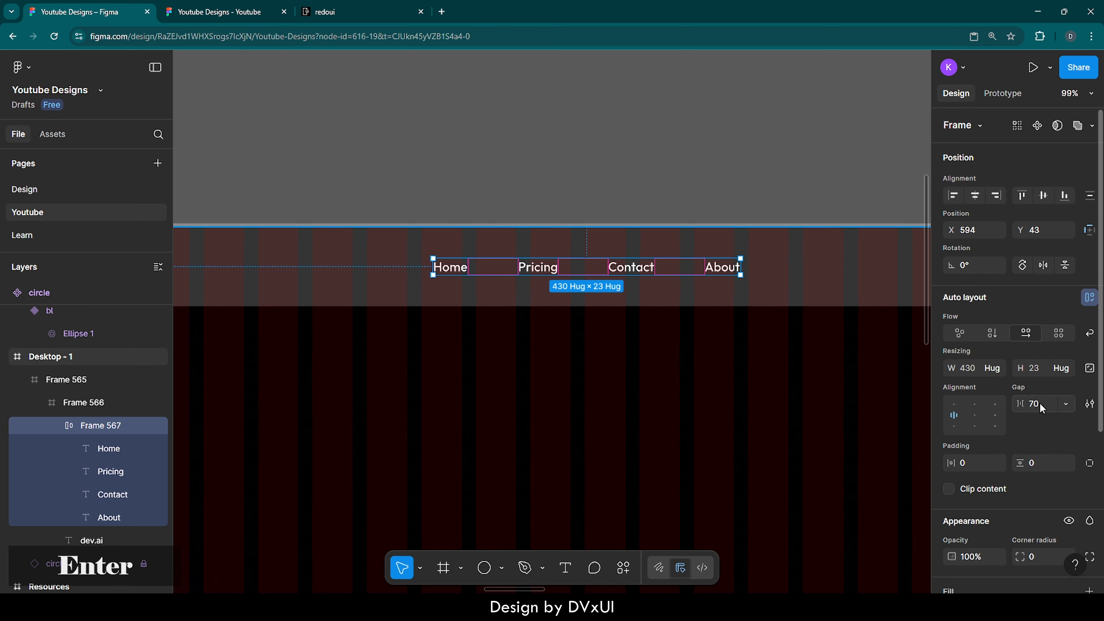
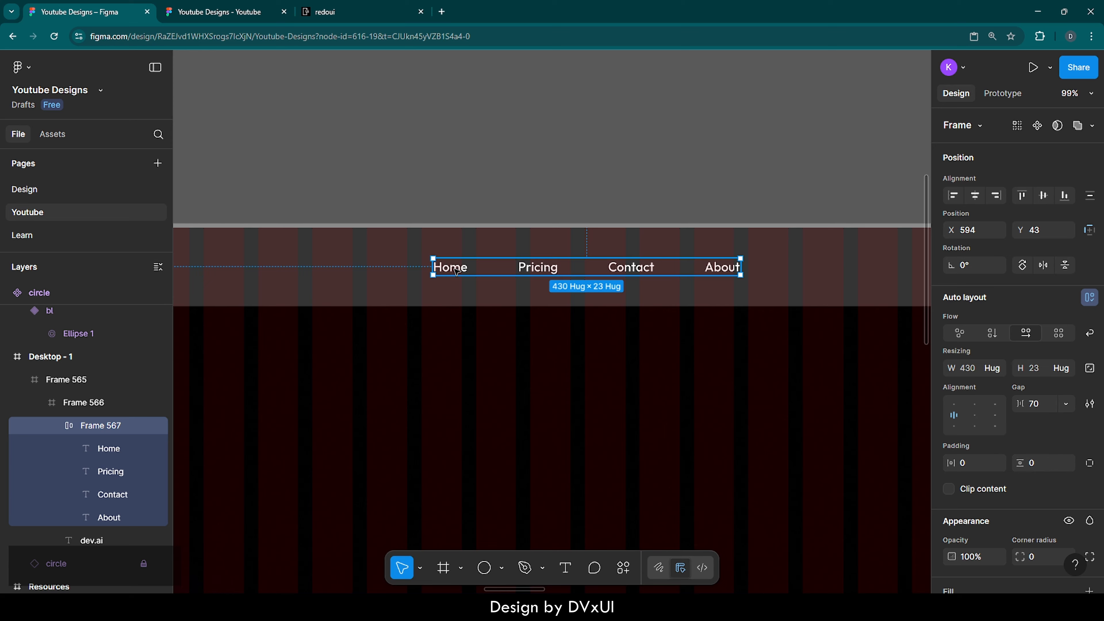
Reduce the white fill of the Pricing, Contact and About links to 60% opacity.
{"action": "key", "text": "shift+Return"}
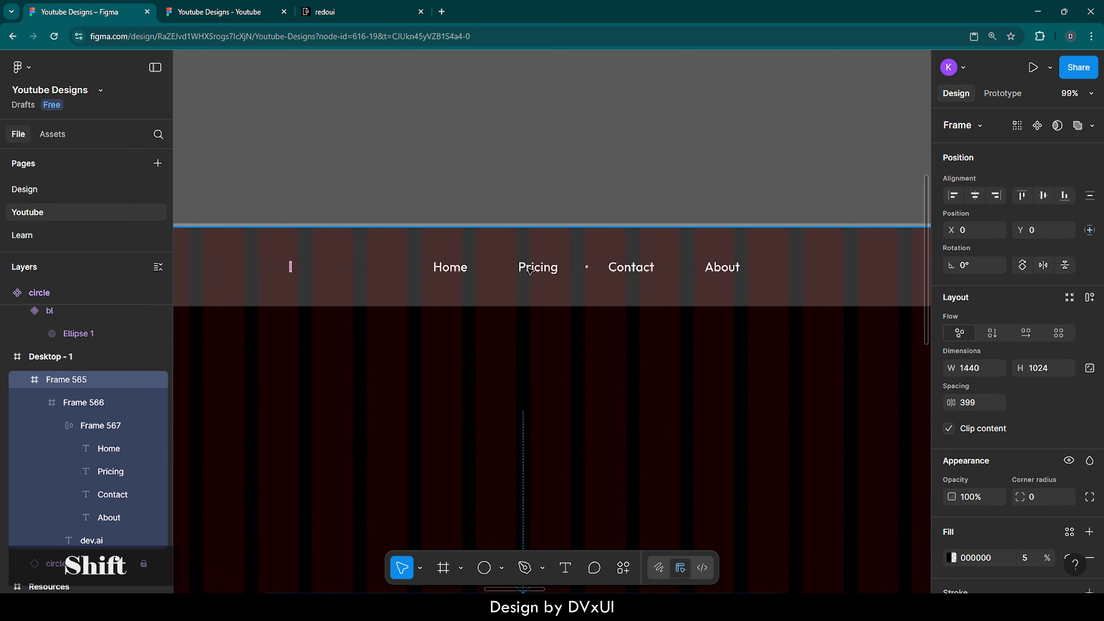
{"action": "left_click", "coordinate": [529, 270]}
{"action": "left_click", "coordinate": [529, 270]}
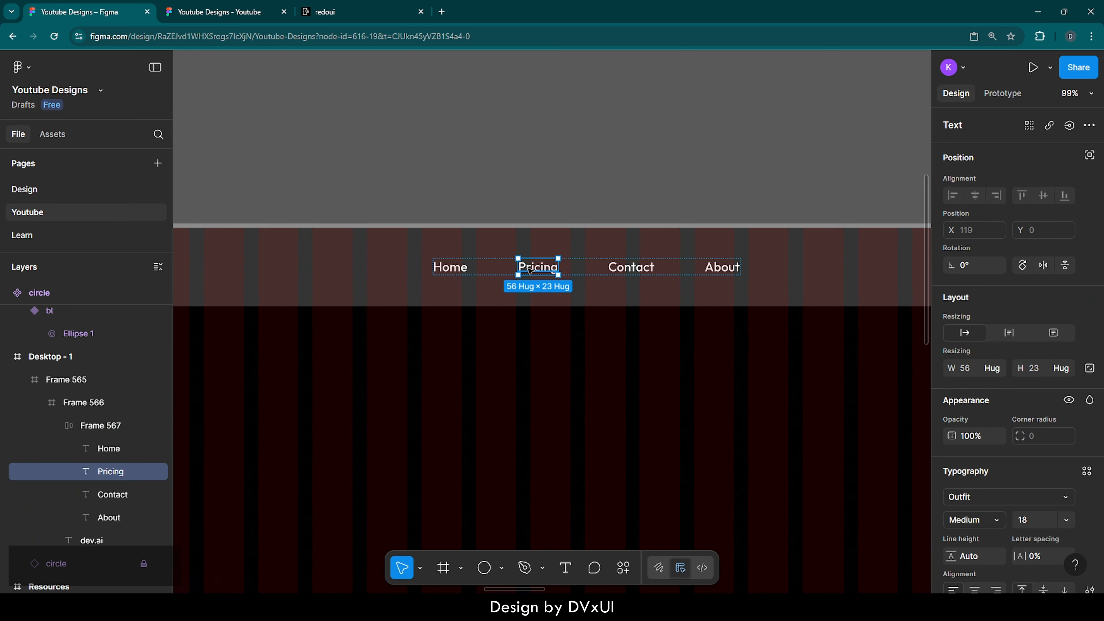
{"action": "left_click", "coordinate": [630, 267], "text": "shift"}
{"action": "left_click", "coordinate": [710, 268], "text": "shift"}
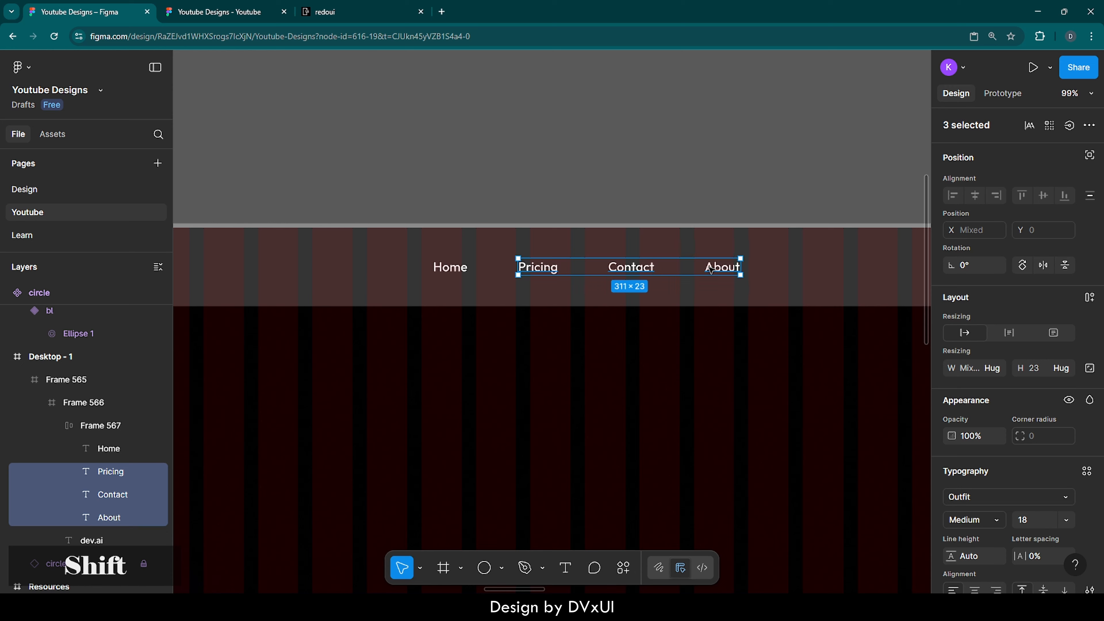
{"action": "scroll", "coordinate": [1005, 494], "scroll_direction": "down", "scroll_amount": 5}
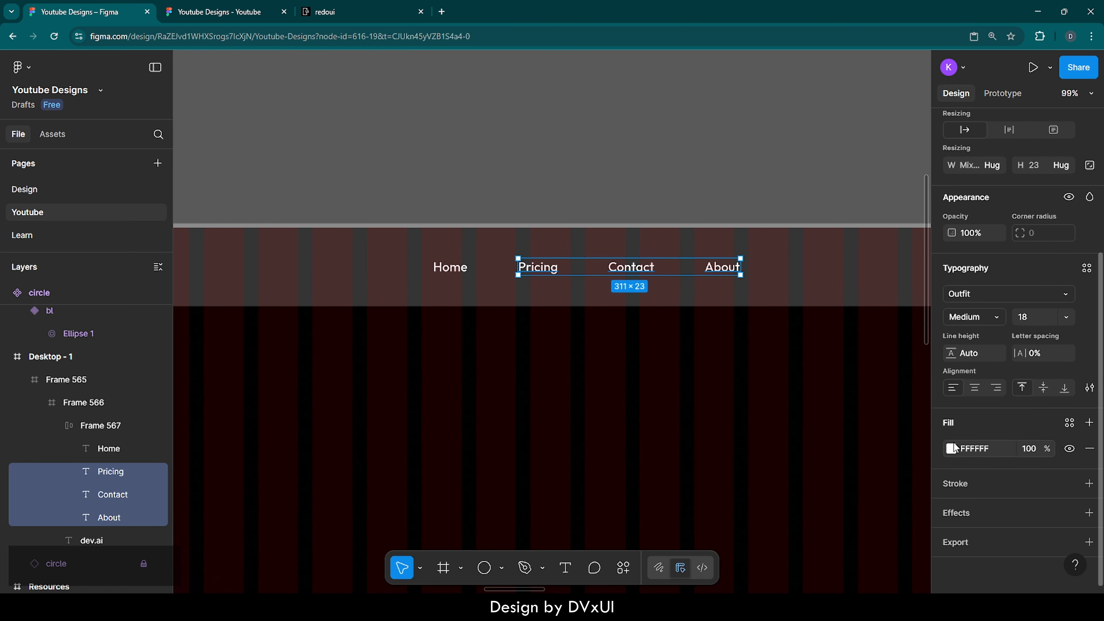
{"action": "left_click", "coordinate": [1025, 452]}
{"action": "type", "text": "60"}
{"action": "key", "text": "Return"}
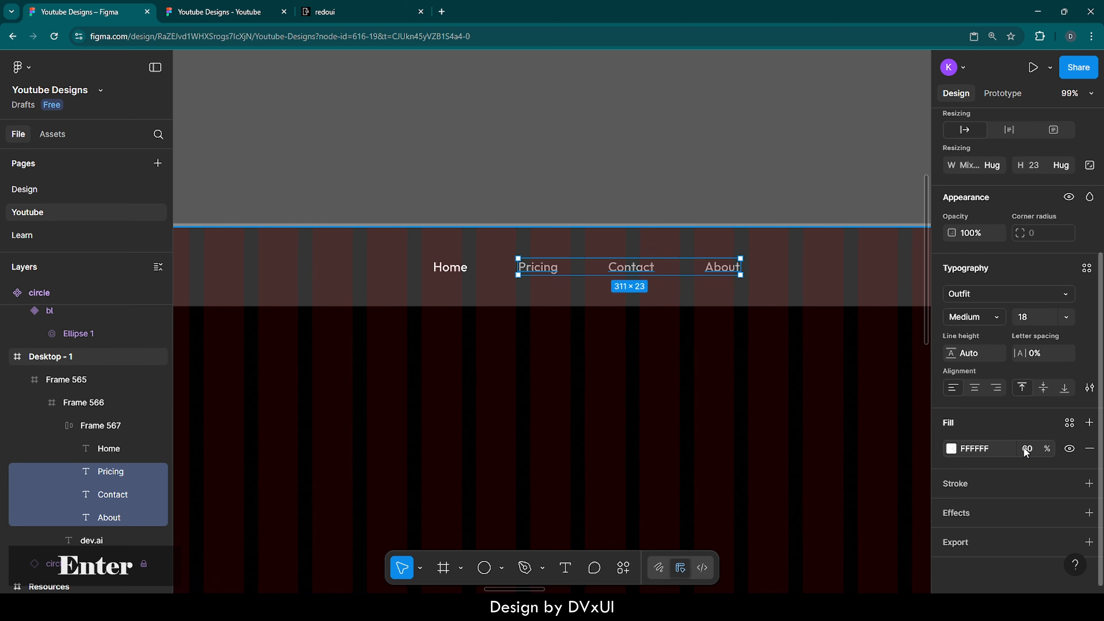
{"action": "left_click", "coordinate": [682, 411]}
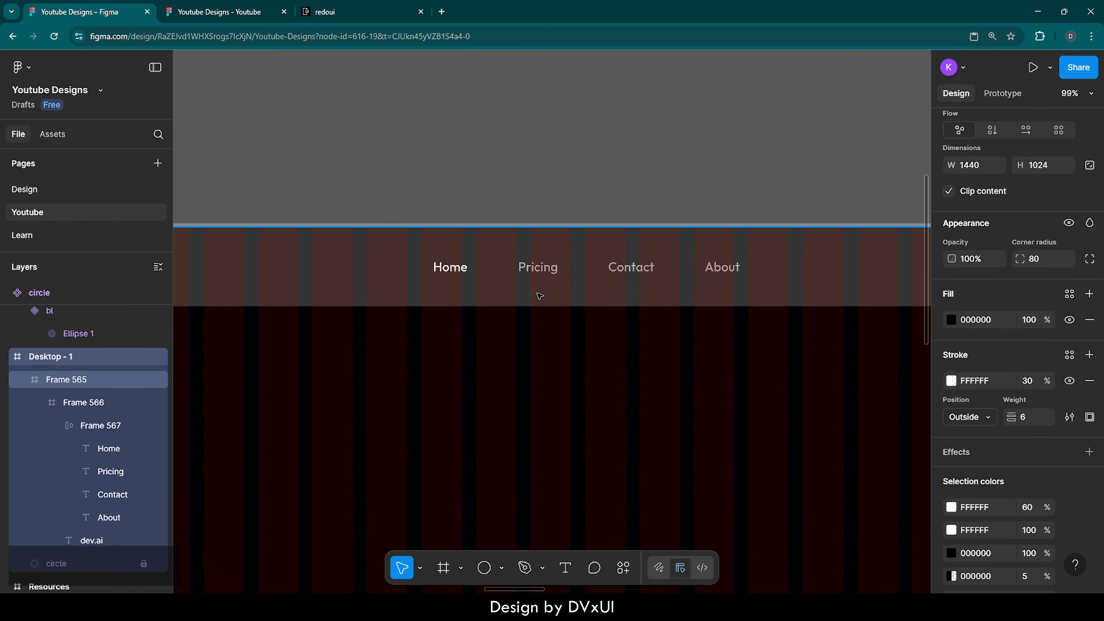
Centre the auto layout group of header links horizontally and vertically within the header bar.
{"action": "left_click", "coordinate": [529, 273]}
{"action": "scroll", "coordinate": [530, 273], "scroll_direction": "down", "scroll_amount": 5}
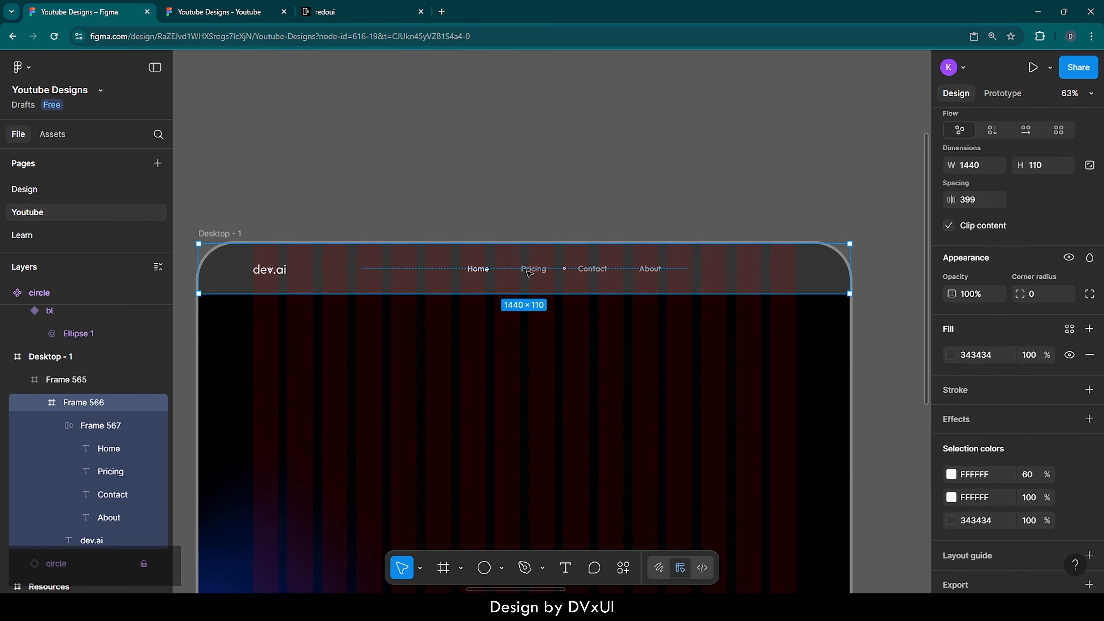
{"action": "left_click", "coordinate": [536, 271]}
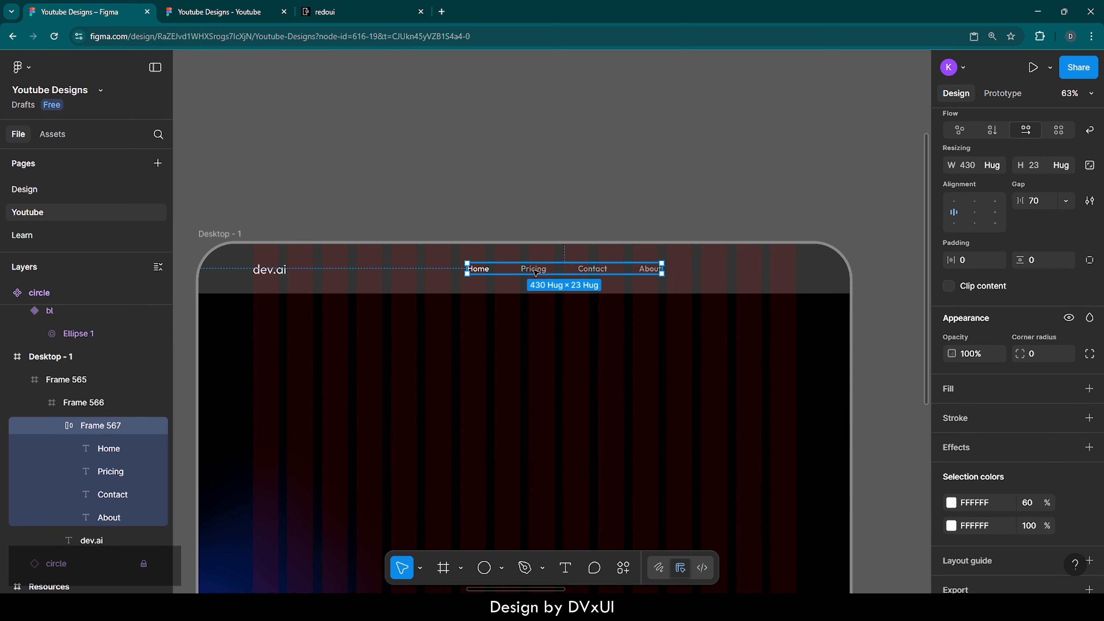
{"action": "scroll", "coordinate": [1006, 198], "scroll_direction": "up", "scroll_amount": 5}
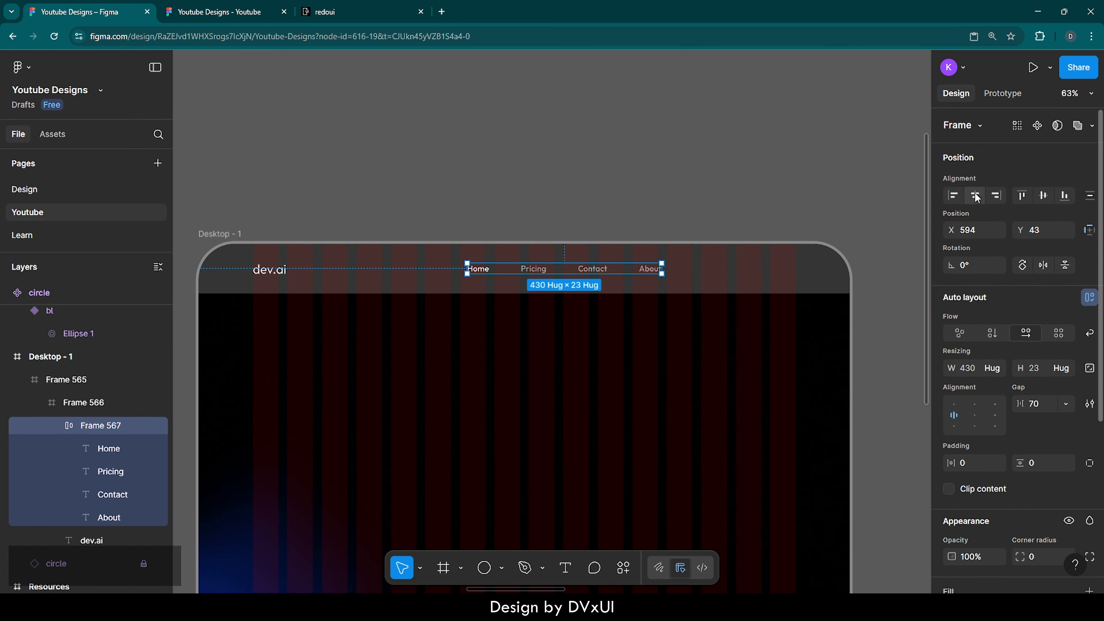
{"action": "left_click", "coordinate": [976, 196]}
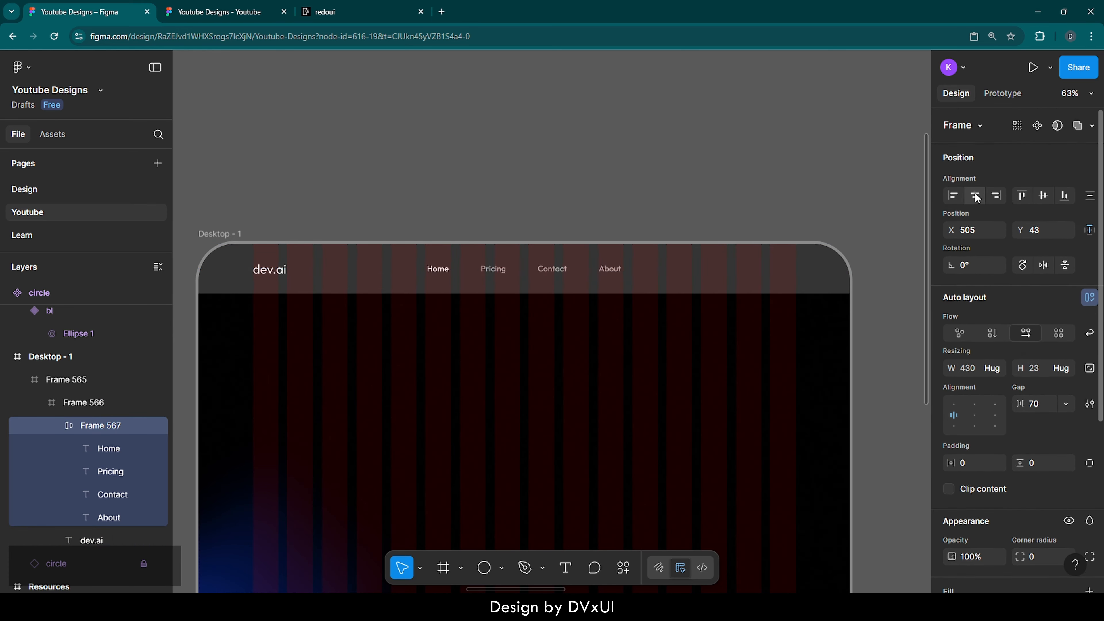
{"action": "left_click", "coordinate": [1043, 195]}
{"action": "left_click", "coordinate": [815, 216]}
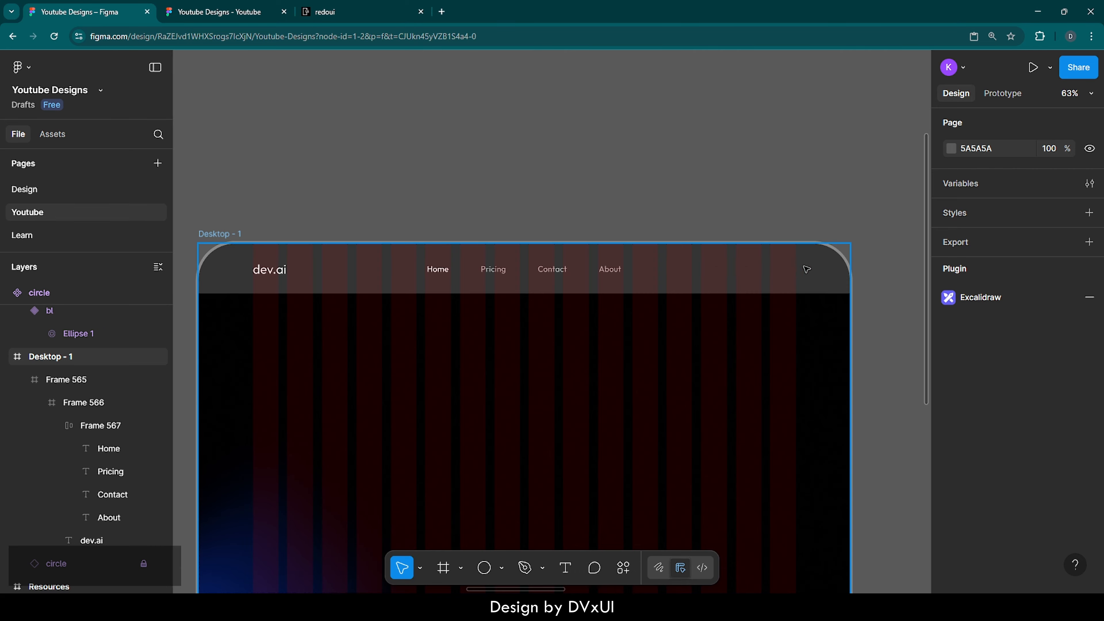
Draw a frame of about 119 × 42 near the header's right end and give it a white FFFFFF fill.
{"action": "scroll", "coordinate": [840, 266], "scroll_direction": "up", "scroll_amount": 10}
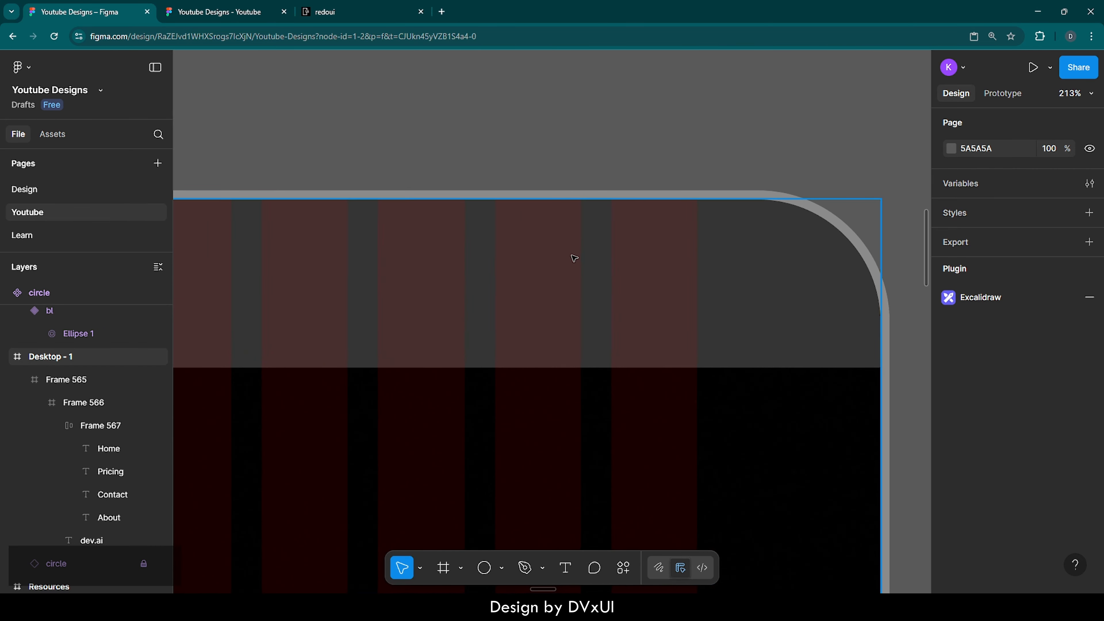
{"action": "key", "text": "f"}
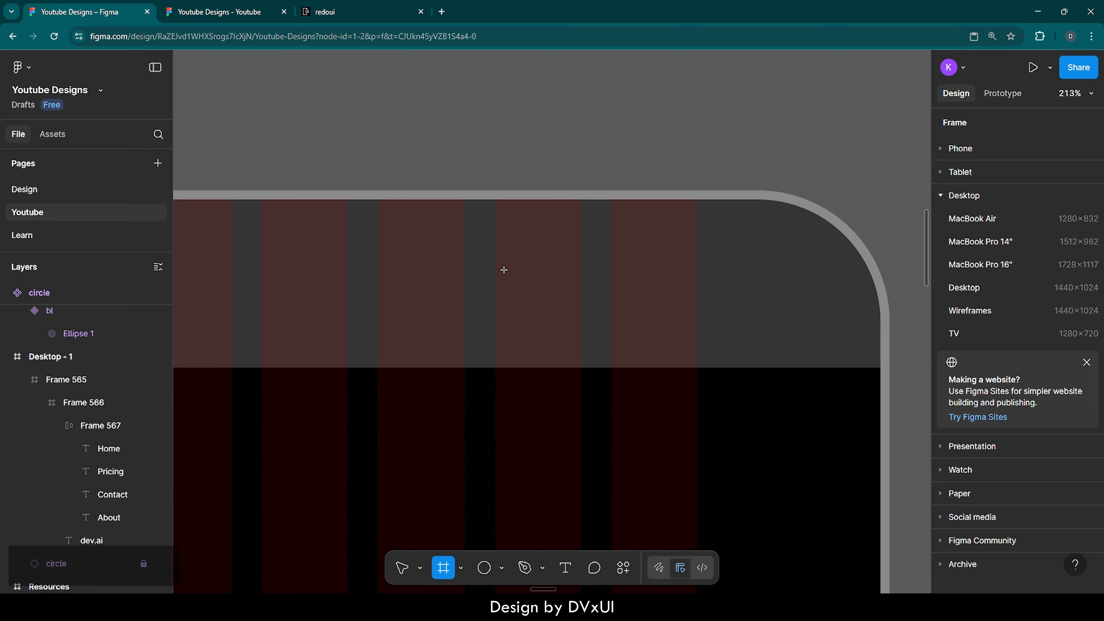
{"action": "mouse_move", "coordinate": [503, 270]}
{"action": "left_mouse_down"}
{"action": "mouse_move", "coordinate": [661, 337]}
{"action": "mouse_move", "coordinate": [685, 333]}
{"action": "left_mouse_up"}
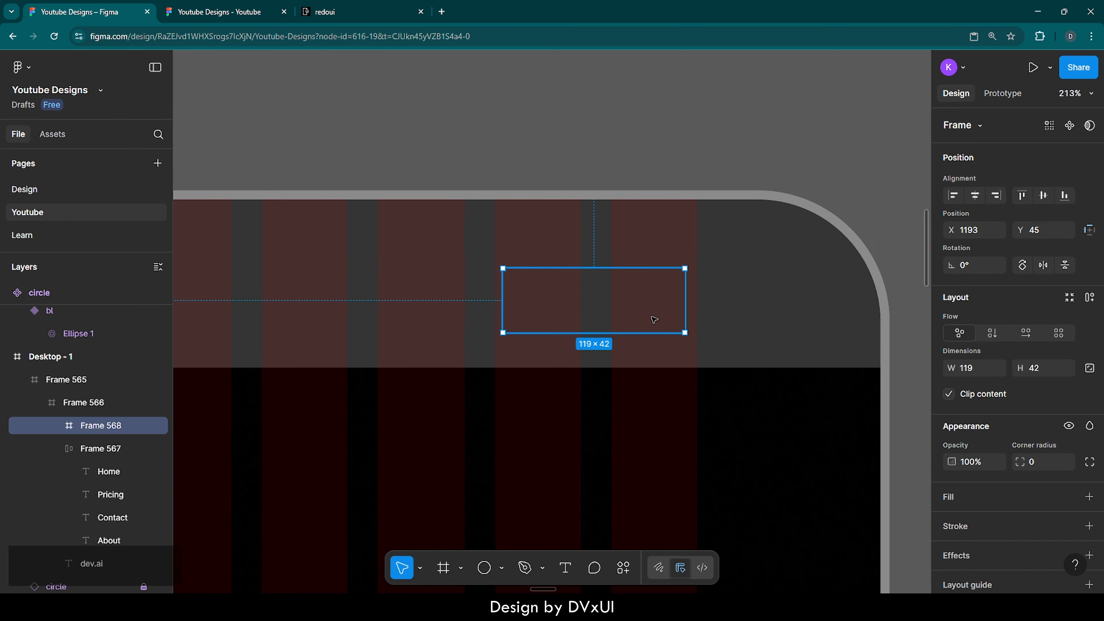
{"action": "left_click", "coordinate": [972, 496]}
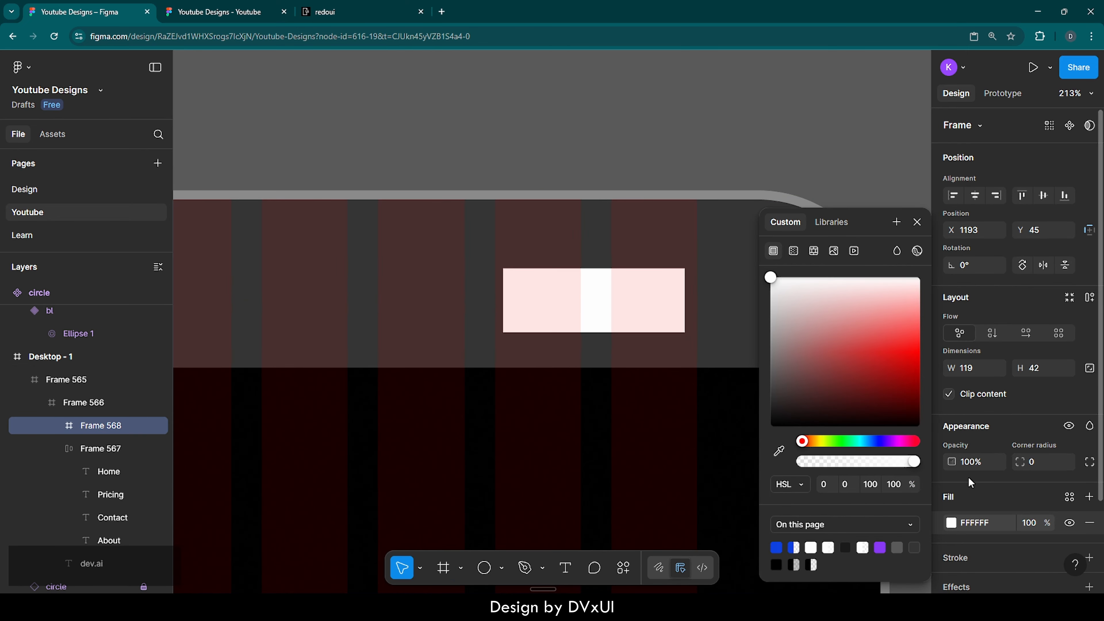
Resize the white frame in the header to 80 wide and 36 high.
{"action": "left_click", "coordinate": [972, 368]}
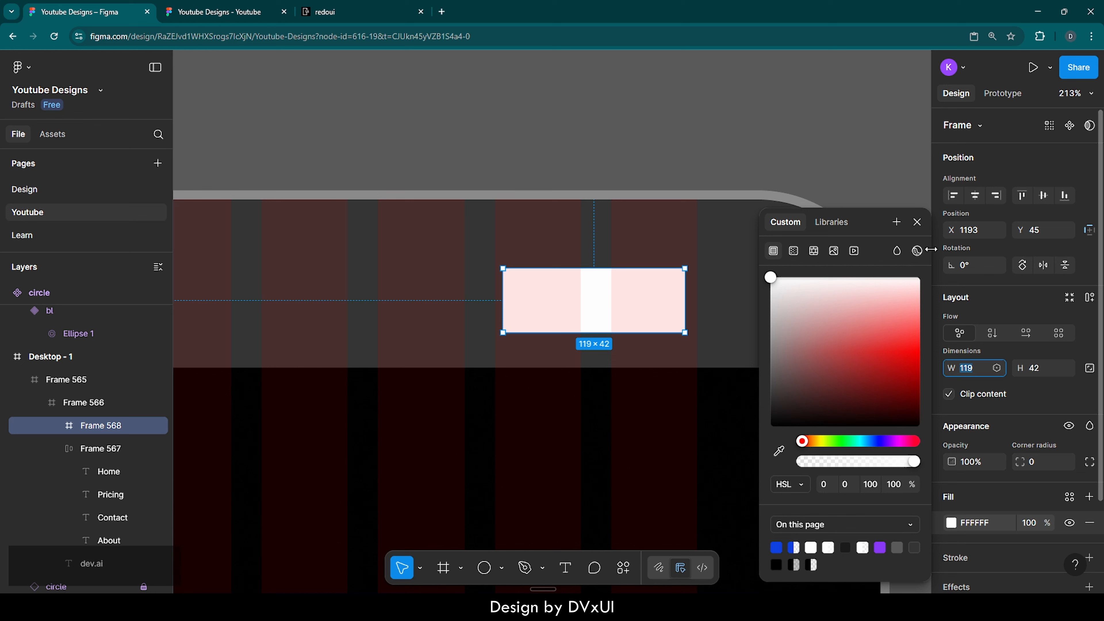
{"action": "left_click", "coordinate": [917, 221]}
{"action": "left_click", "coordinate": [966, 370]}
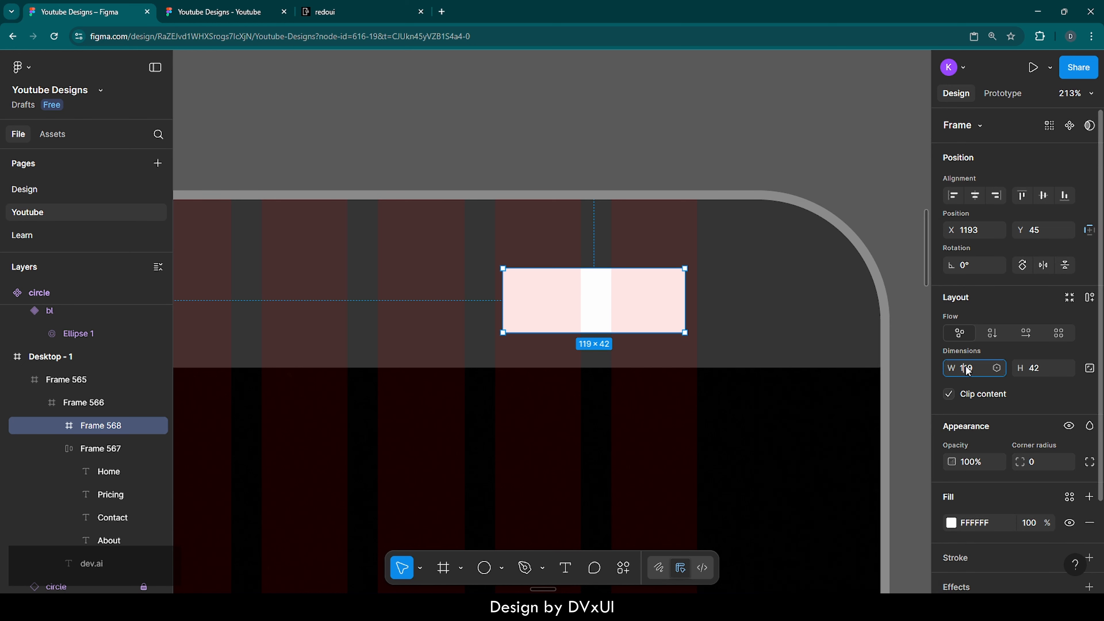
{"action": "type", "text": "80"}
{"action": "key", "text": "Return"}
{"action": "left_click", "coordinate": [1047, 373]}
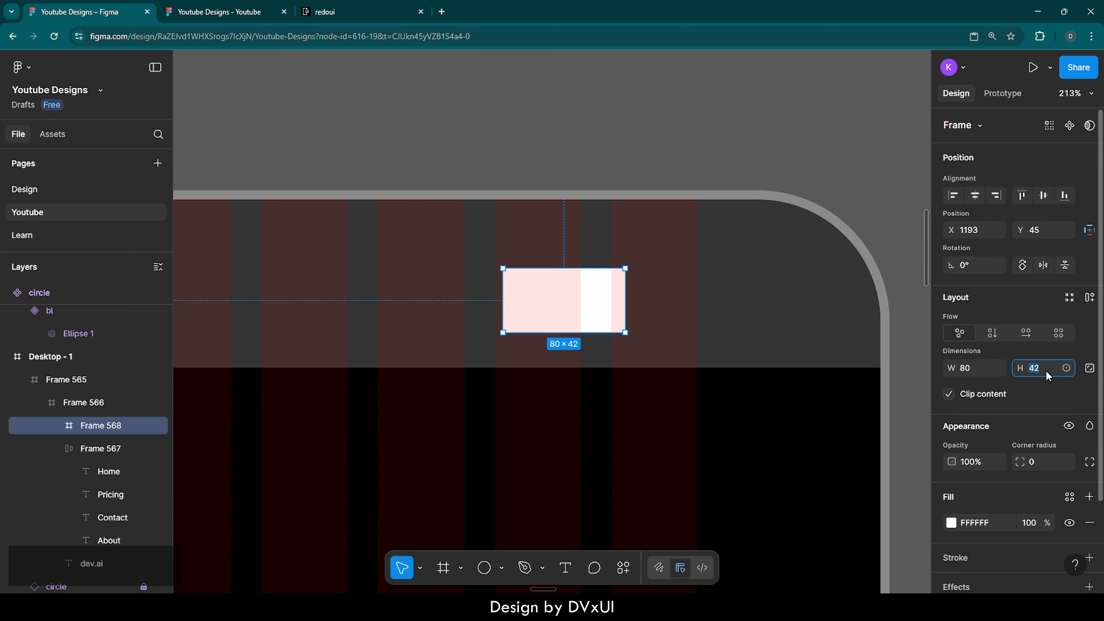
{"action": "type", "text": "36"}
{"action": "key", "text": "Return"}
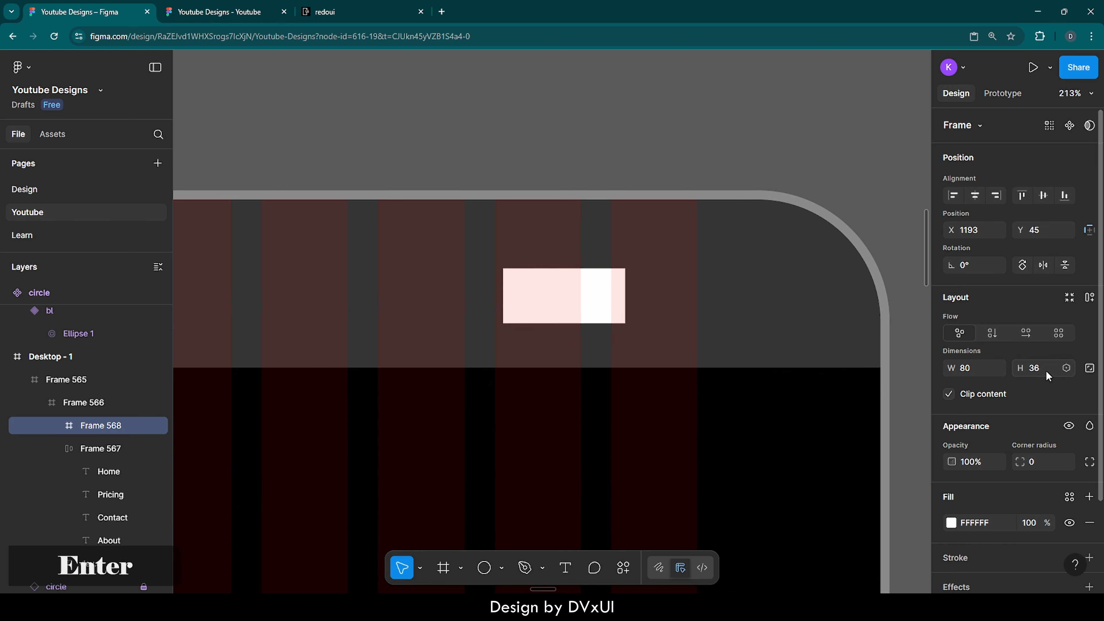
Centre the white frame vertically in the header and shift it right to X 1240, flush with the last grid column.
{"action": "left_click", "coordinate": [1043, 195]}
{"action": "key", "text": "shift+Right"}
{"action": "key", "text": "shift+Right"}
{"action": "key", "text": "shift+Right"}
{"action": "key", "text": "shift+Right"}
{"action": "key", "text": "shift+Right"}
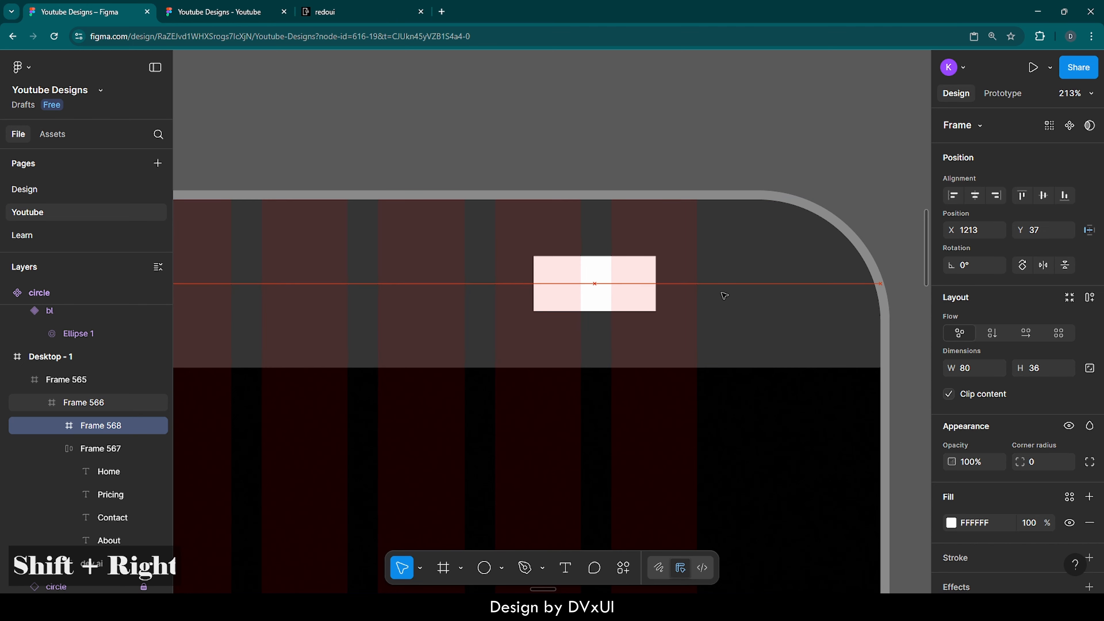
{"action": "key", "text": "Left"}
{"action": "key", "text": "Left"}
{"action": "key", "text": "Left"}
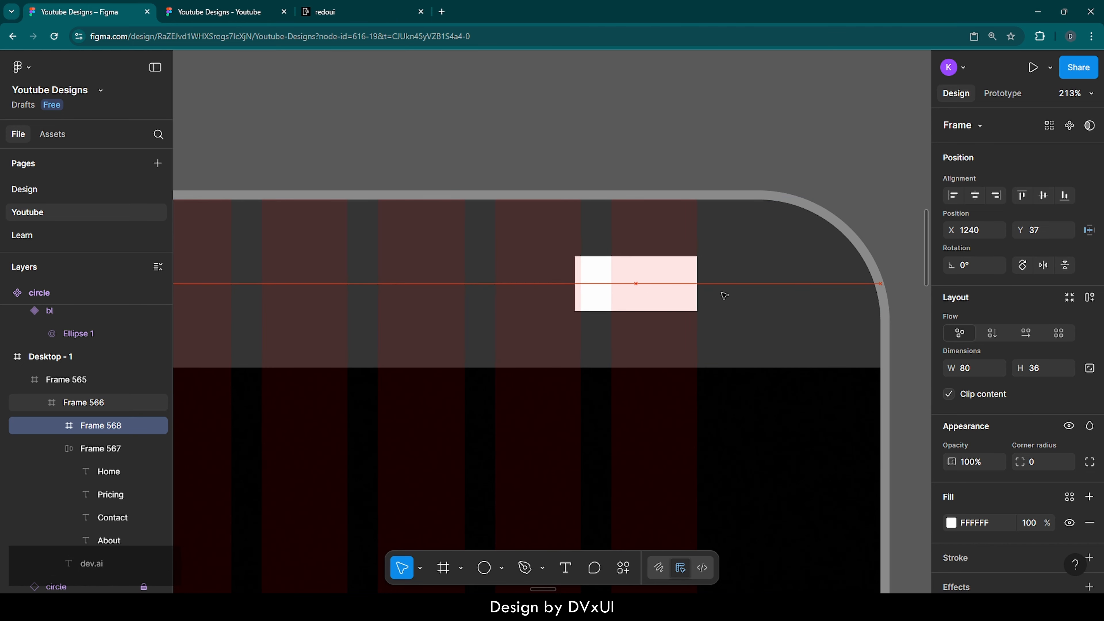
{"action": "left_click", "coordinate": [727, 289]}
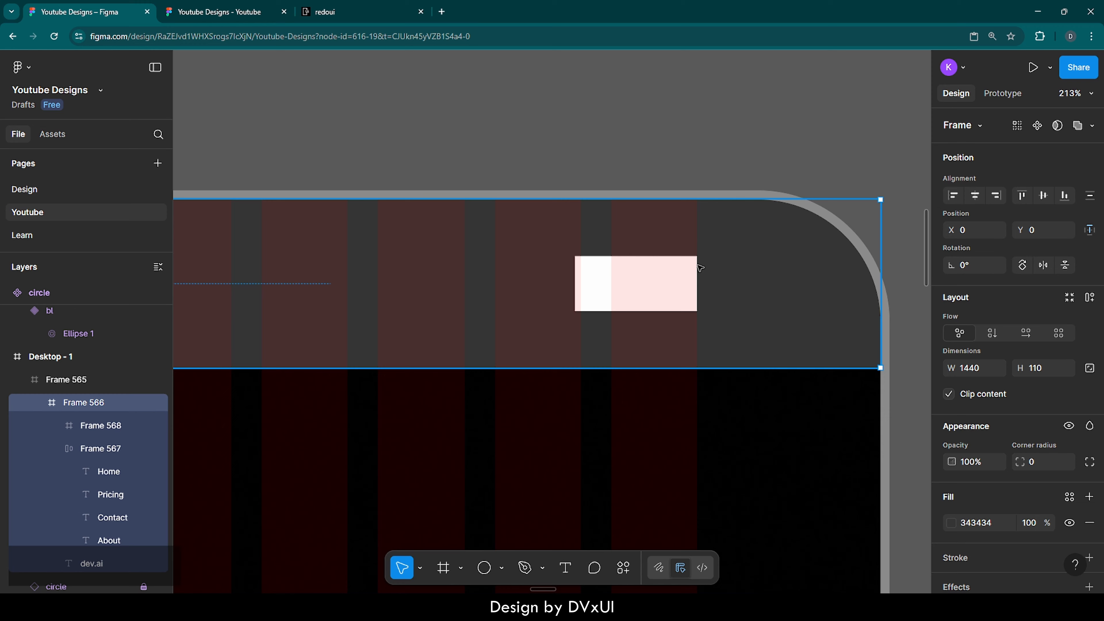
Round the white header frame's corners with a radius of 8.
{"action": "left_click", "coordinate": [659, 275]}
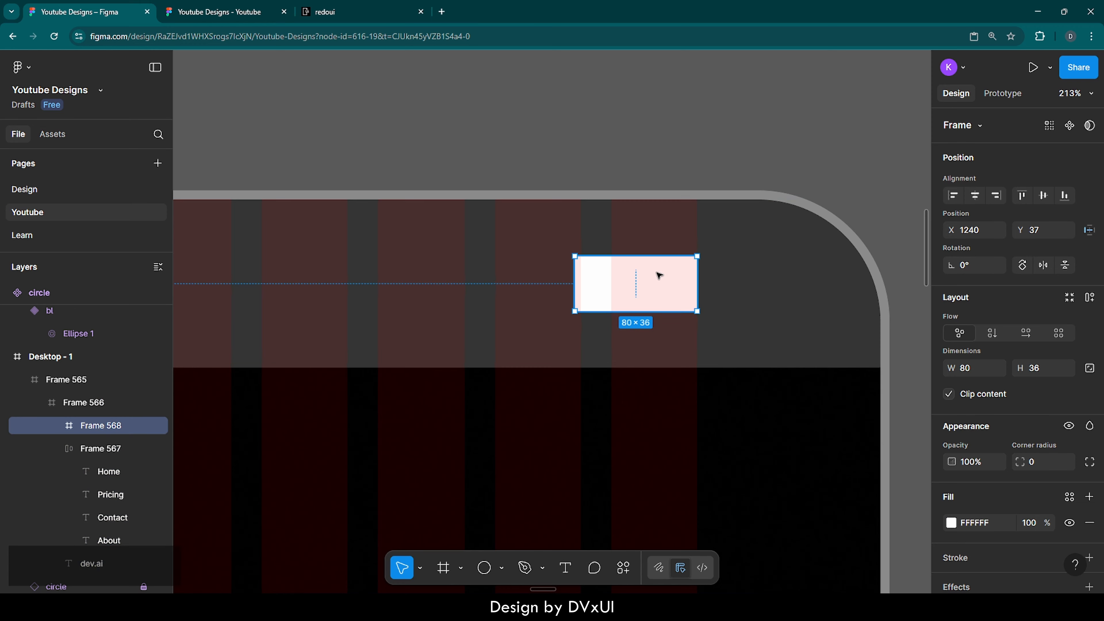
{"action": "left_click", "coordinate": [1034, 462]}
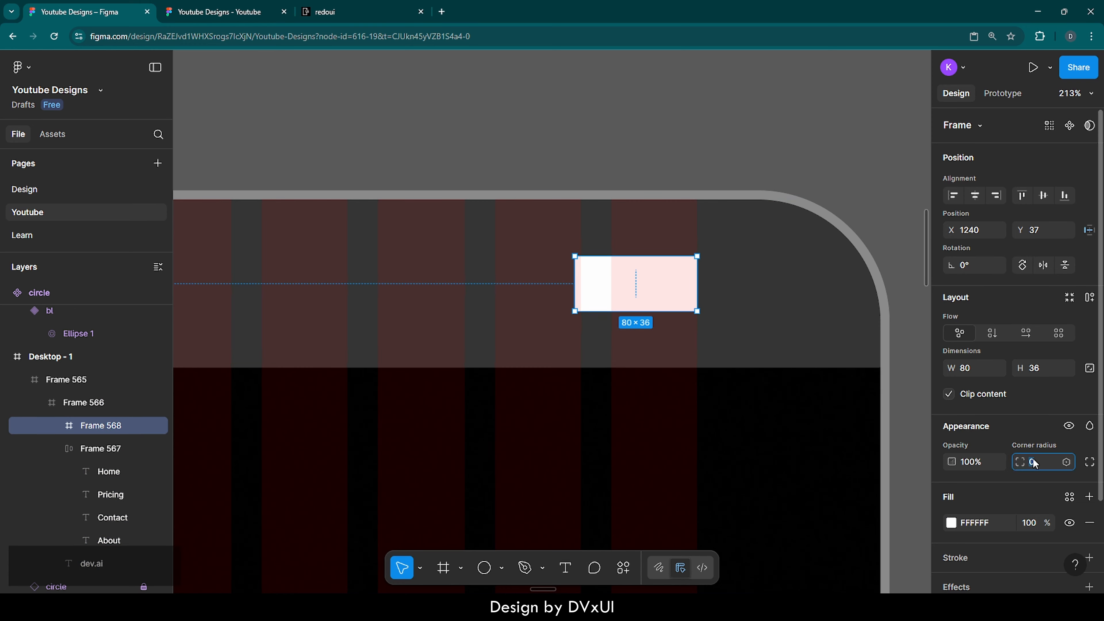
{"action": "type", "text": "8"}
{"action": "key", "text": "Return"}
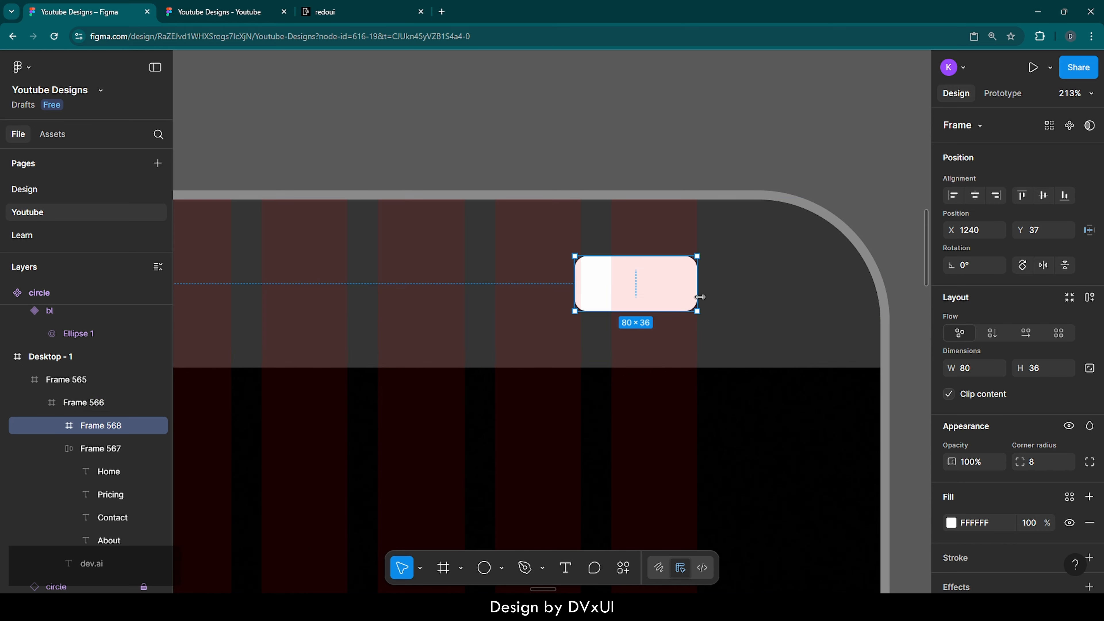
Add the text "Login" inside the white rounded frame and set its font size to 16.
{"action": "key", "text": "t"}
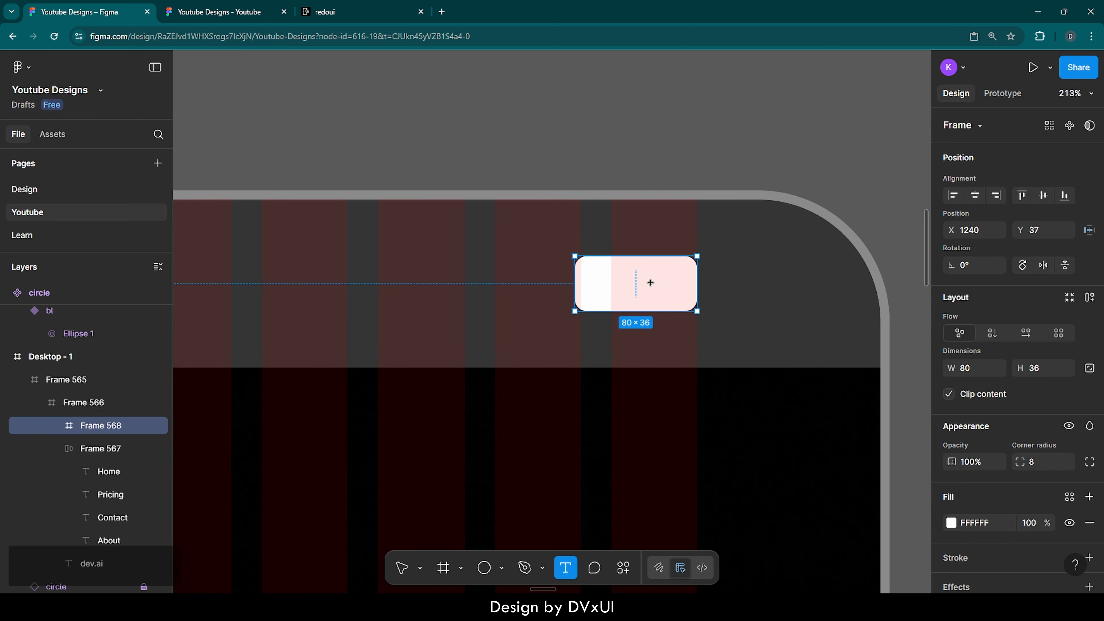
{"action": "left_click", "coordinate": [607, 277]}
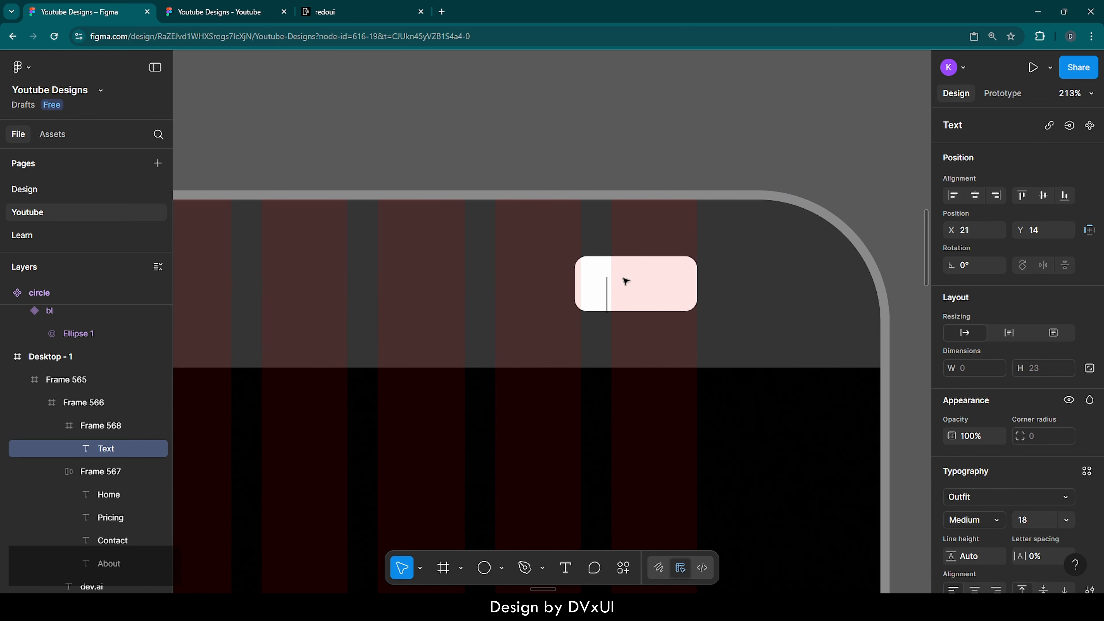
{"action": "type", "text": "Login"}
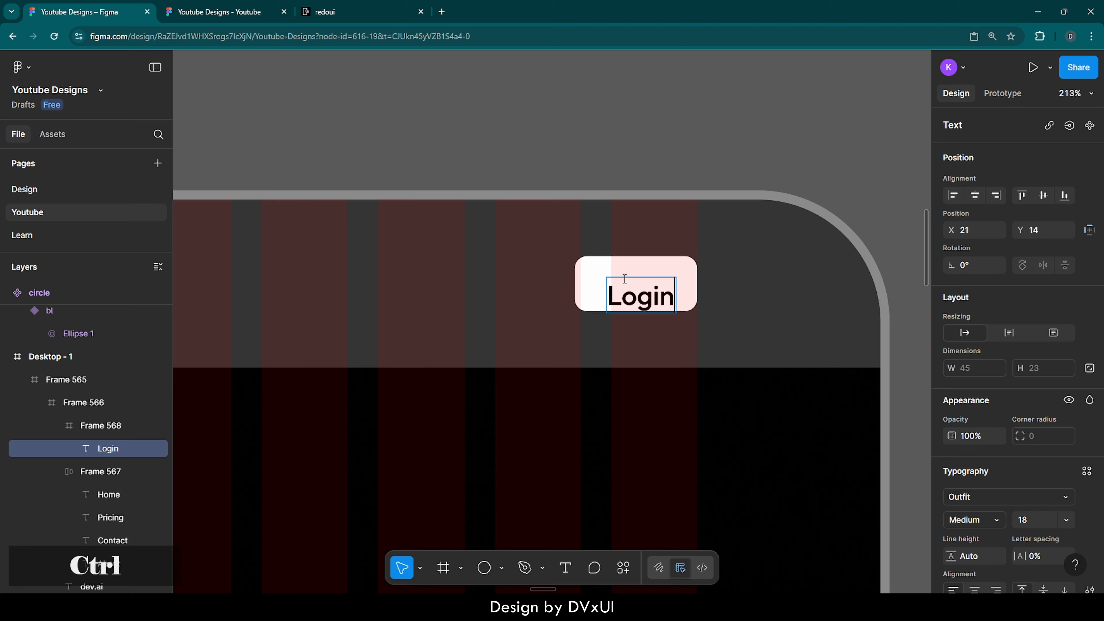
{"action": "key", "text": "ctrl+a"}
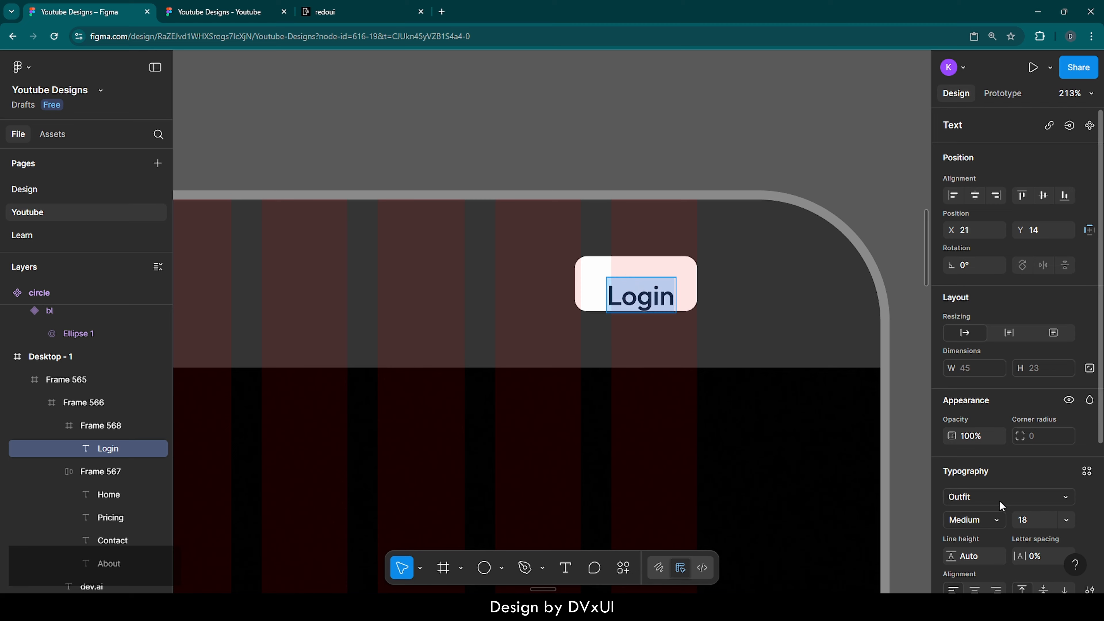
{"action": "scroll", "coordinate": [999, 503], "scroll_direction": "down", "scroll_amount": 1}
{"action": "scroll", "coordinate": [999, 500], "scroll_direction": "down", "scroll_amount": 2}
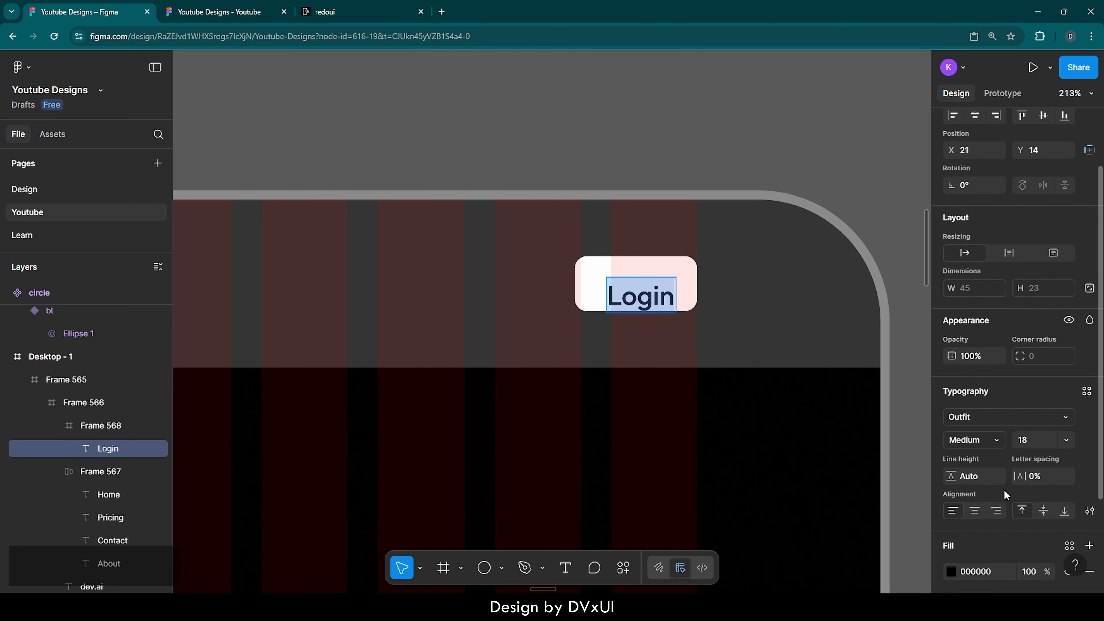
{"action": "left_click", "coordinate": [1039, 437]}
{"action": "key", "text": "Down"}
{"action": "key", "text": "Down"}
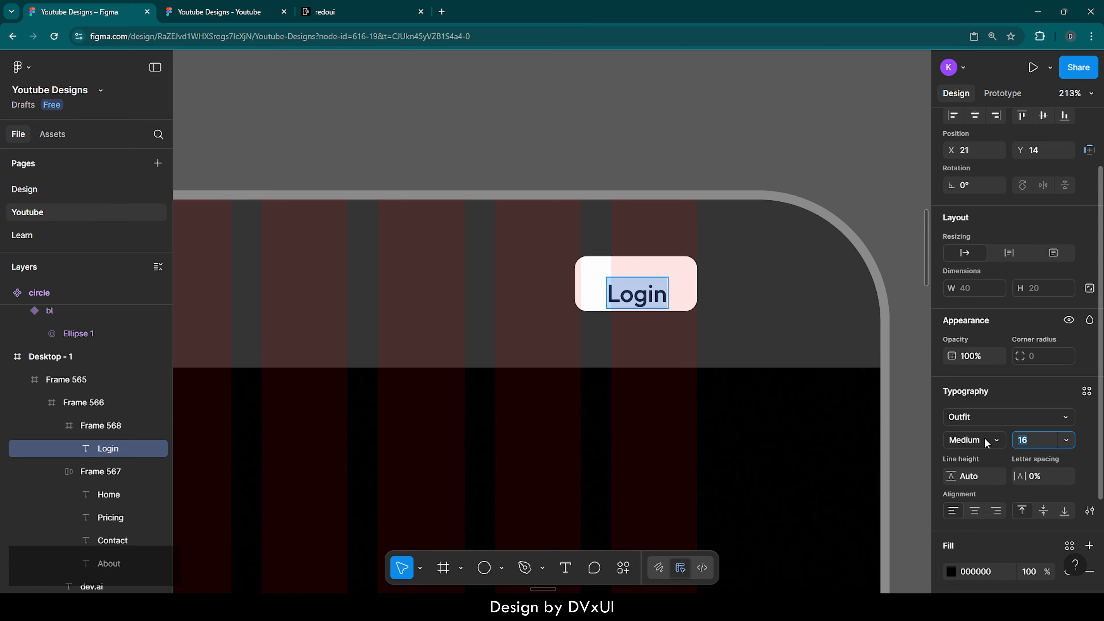
{"action": "scroll", "coordinate": [997, 395], "scroll_direction": "up", "scroll_amount": 3}
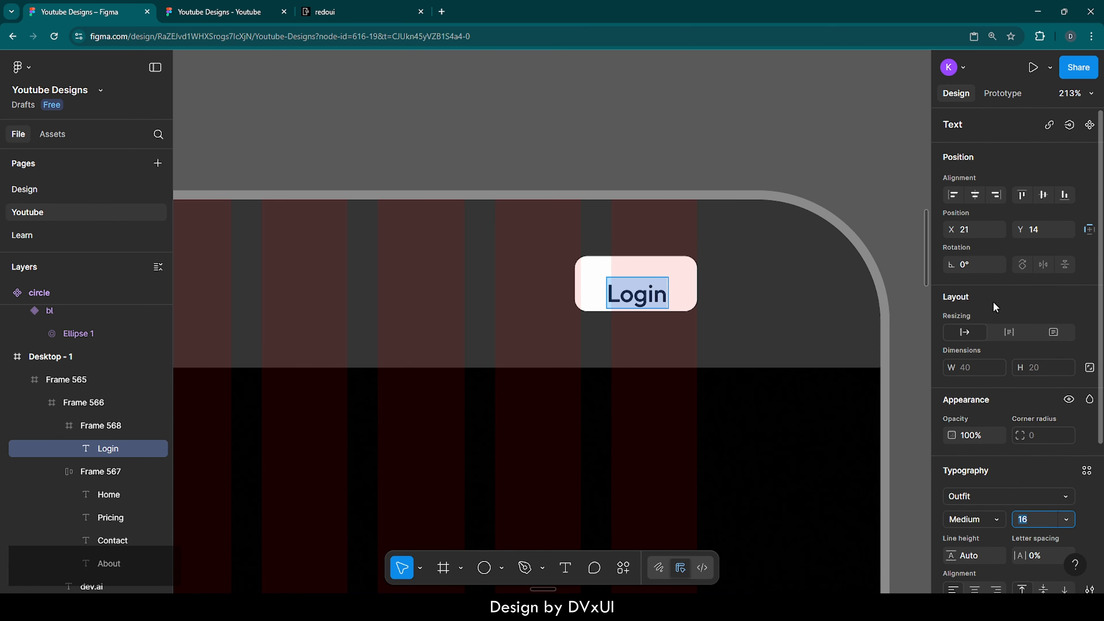
Centre the "Login" text vertically and horizontally within its white button frame.
{"action": "key", "text": "Escape"}
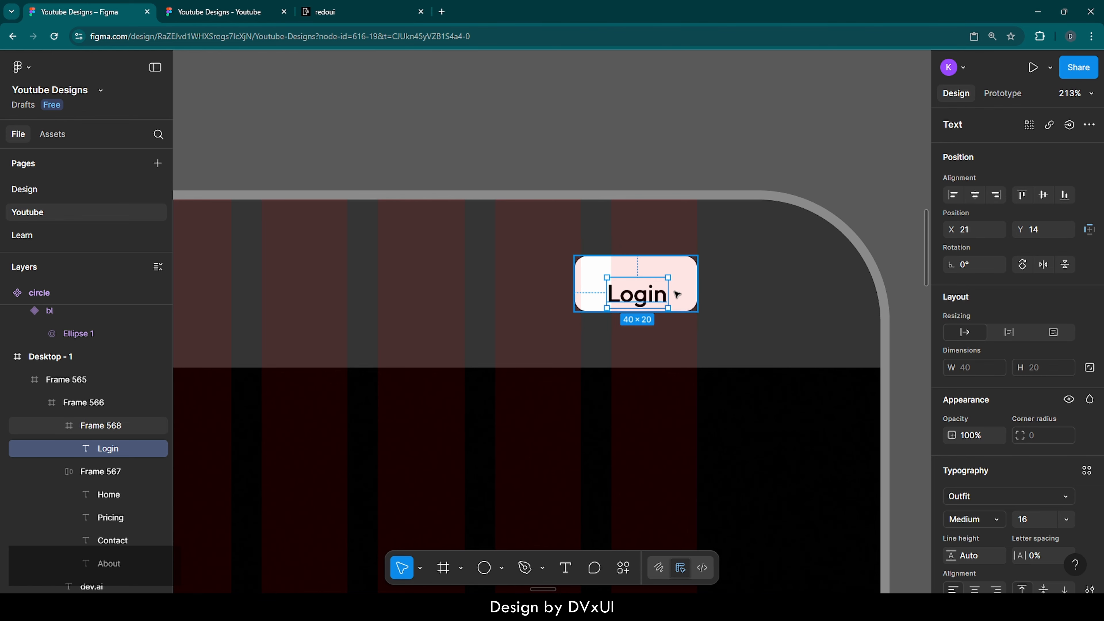
{"action": "left_click", "coordinate": [1043, 195]}
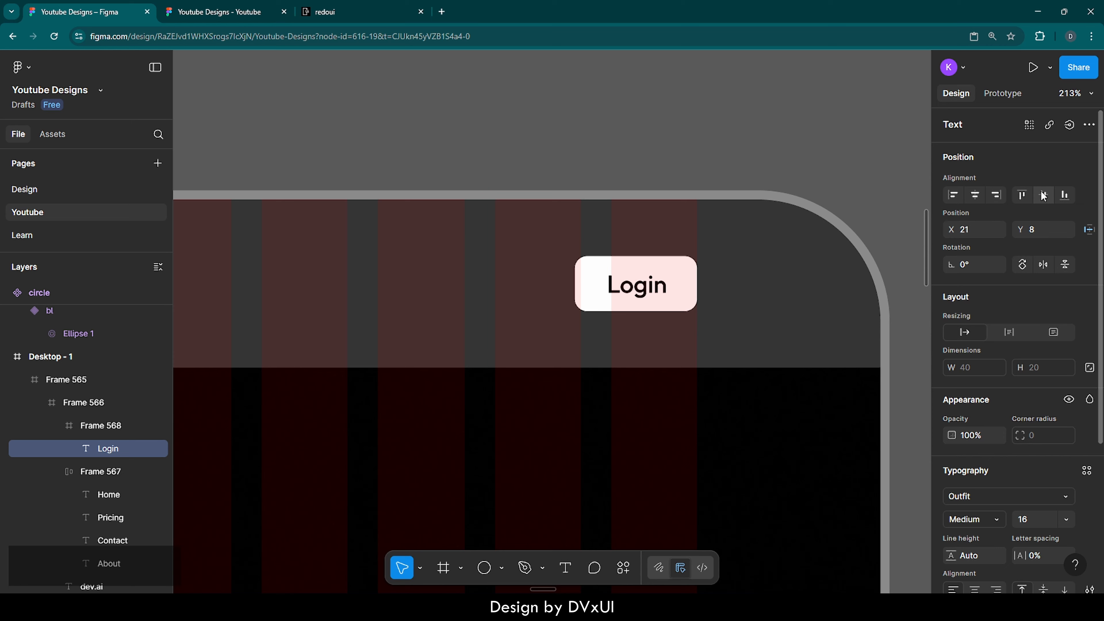
{"action": "left_click", "coordinate": [976, 195]}
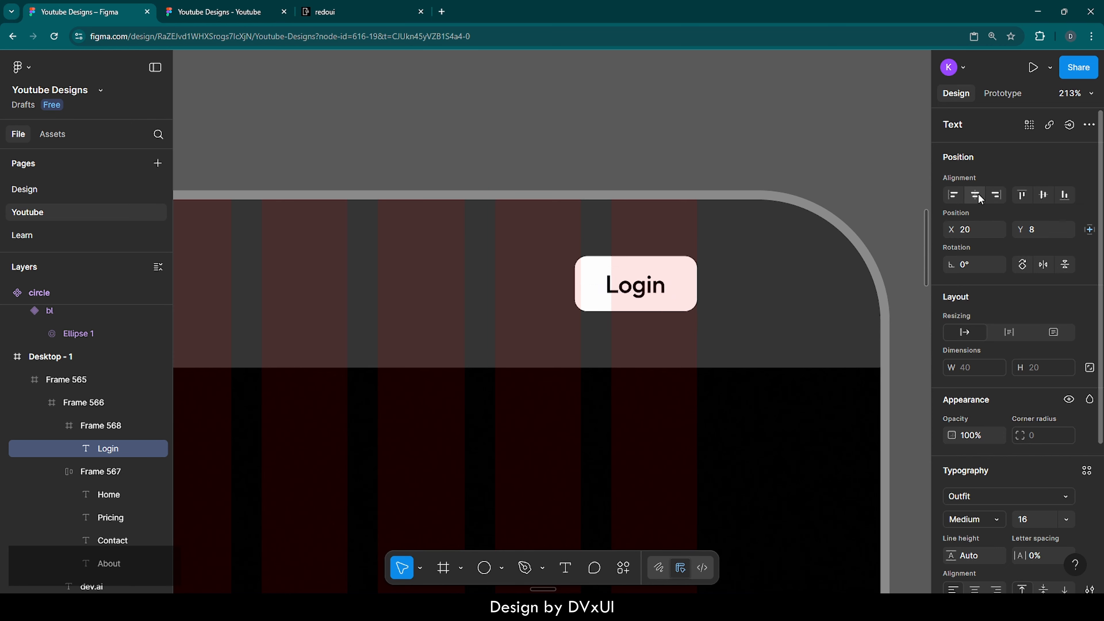
Duplicate the Login button and place the copy to its left at X 1144, leaving a 16 px gap.
{"action": "left_click", "coordinate": [684, 287]}
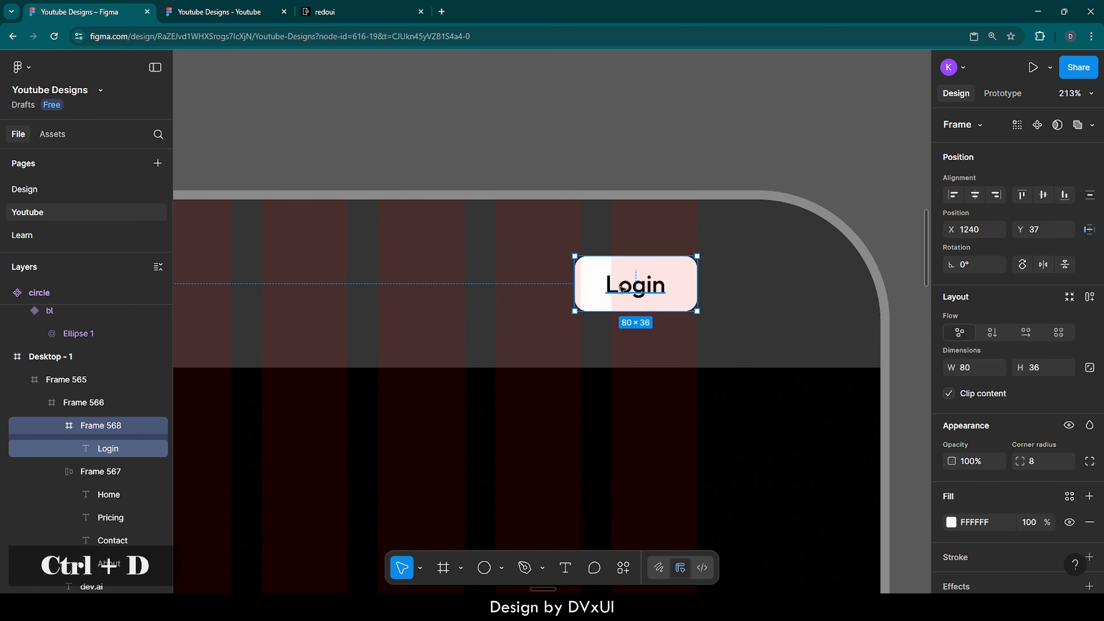
{"action": "key", "text": "ctrl+d"}
{"action": "left_click_drag", "start_coordinate": [678, 289], "coordinate": [527, 292]}
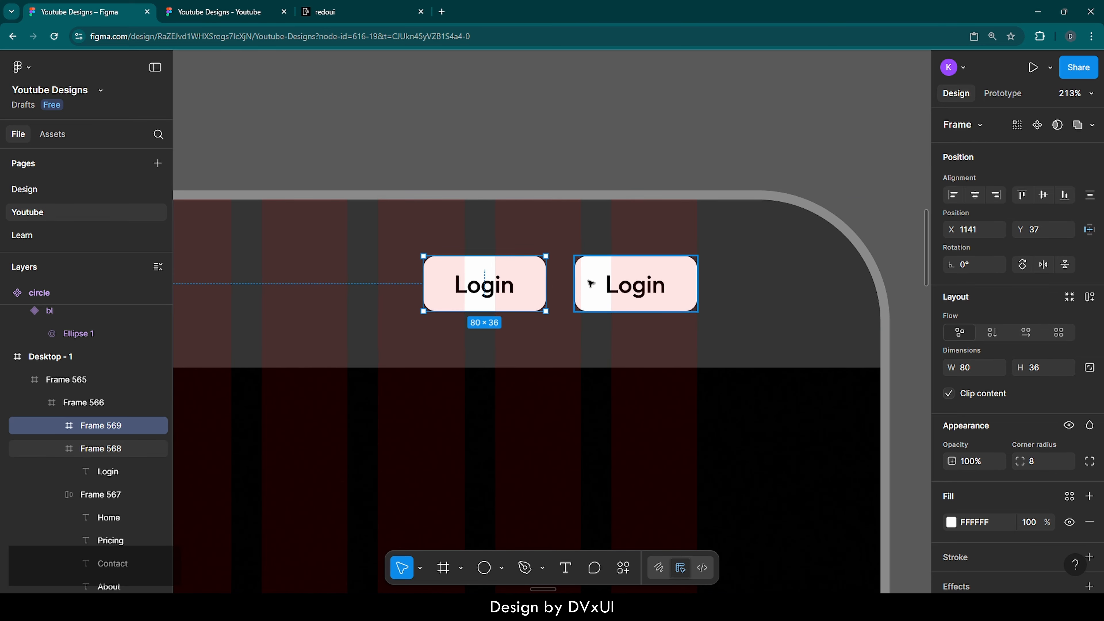
{"action": "key", "text": "alt"}
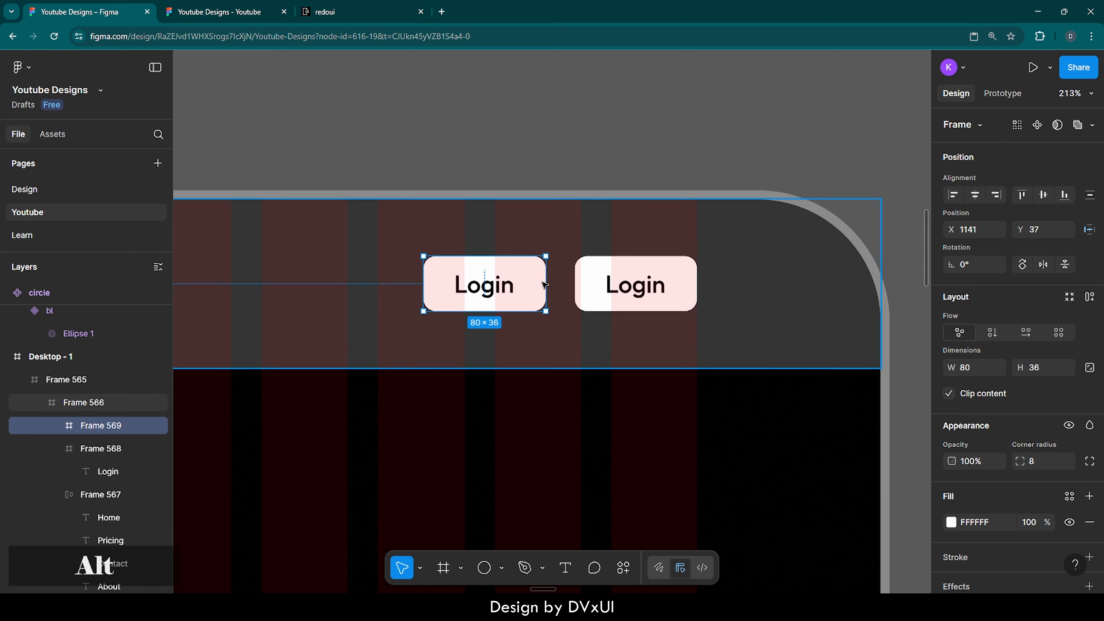
{"action": "key", "text": "Right"}
{"action": "key", "text": "Right"}
{"action": "key", "text": "Right"}
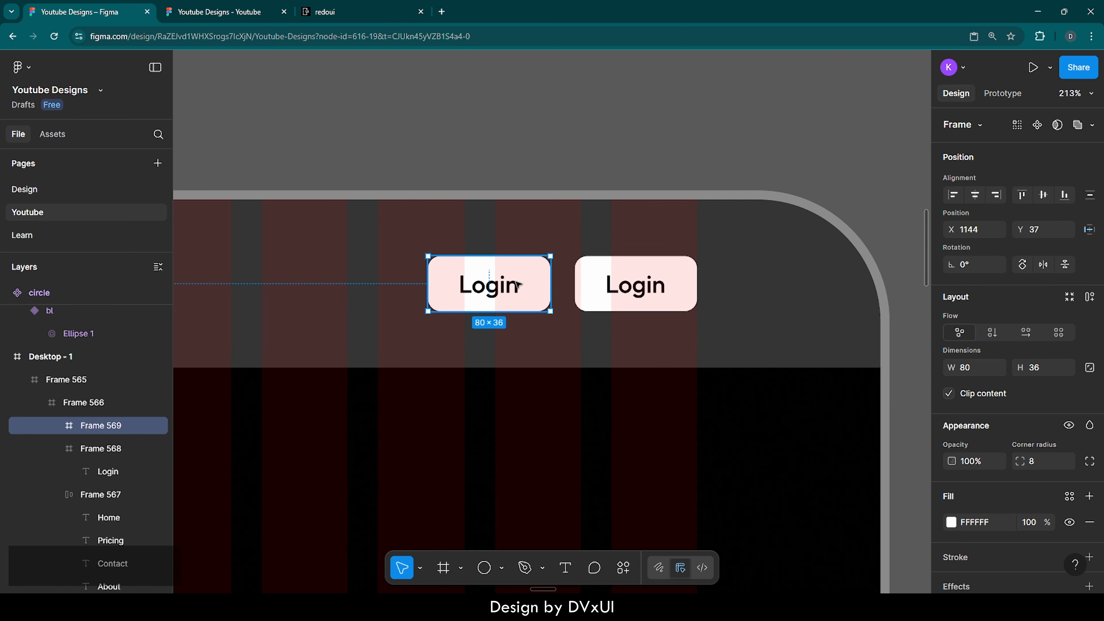
{"action": "key", "text": "alt"}
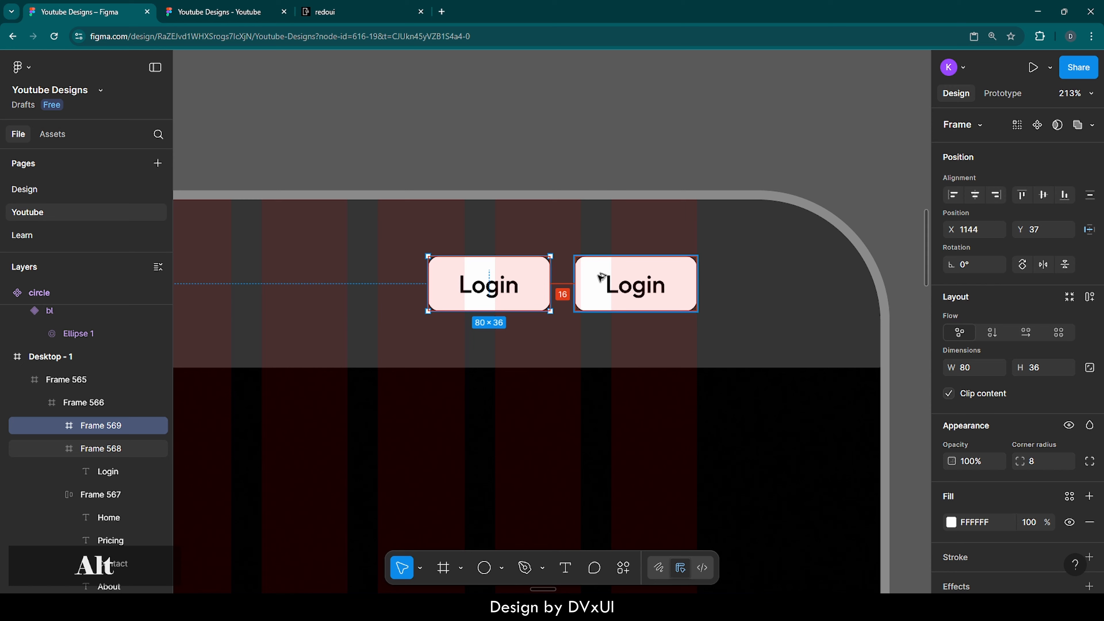
Change the duplicated button's text to "Signup" and centre it horizontally within its frame.
{"action": "double_click", "coordinate": [480, 290]}
{"action": "type", "text": "Signup"}
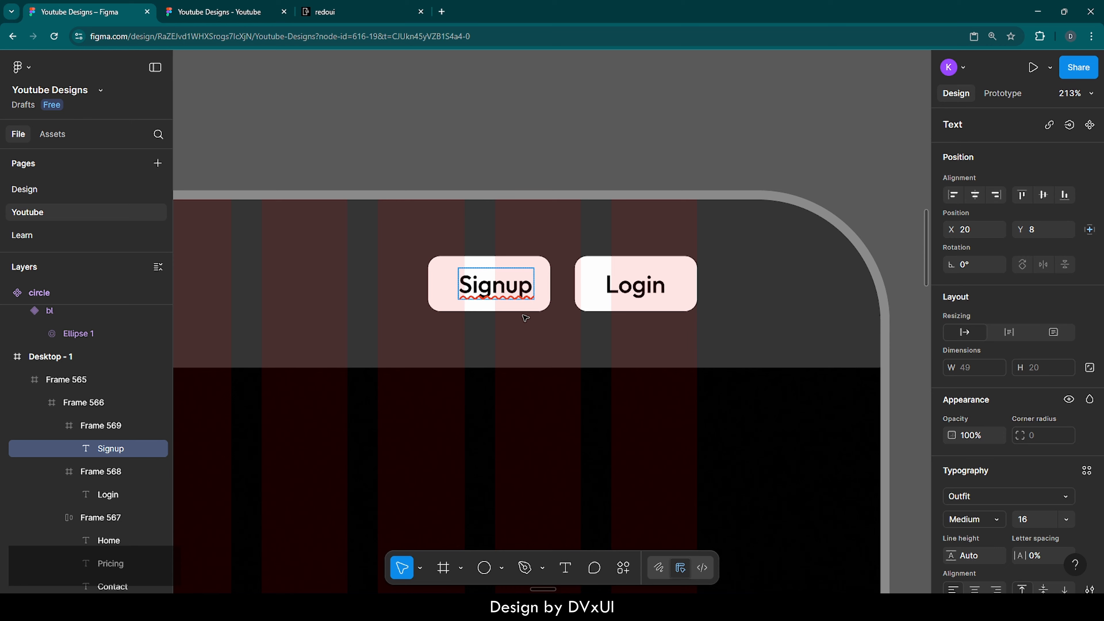
{"action": "key", "text": "Escape"}
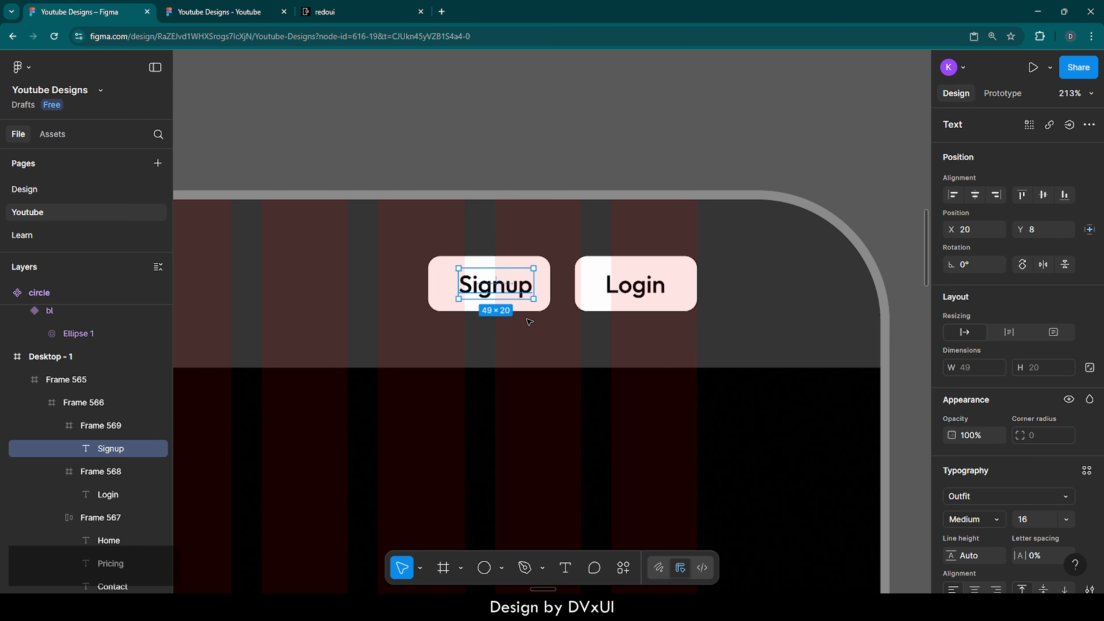
{"action": "left_click", "coordinate": [976, 196]}
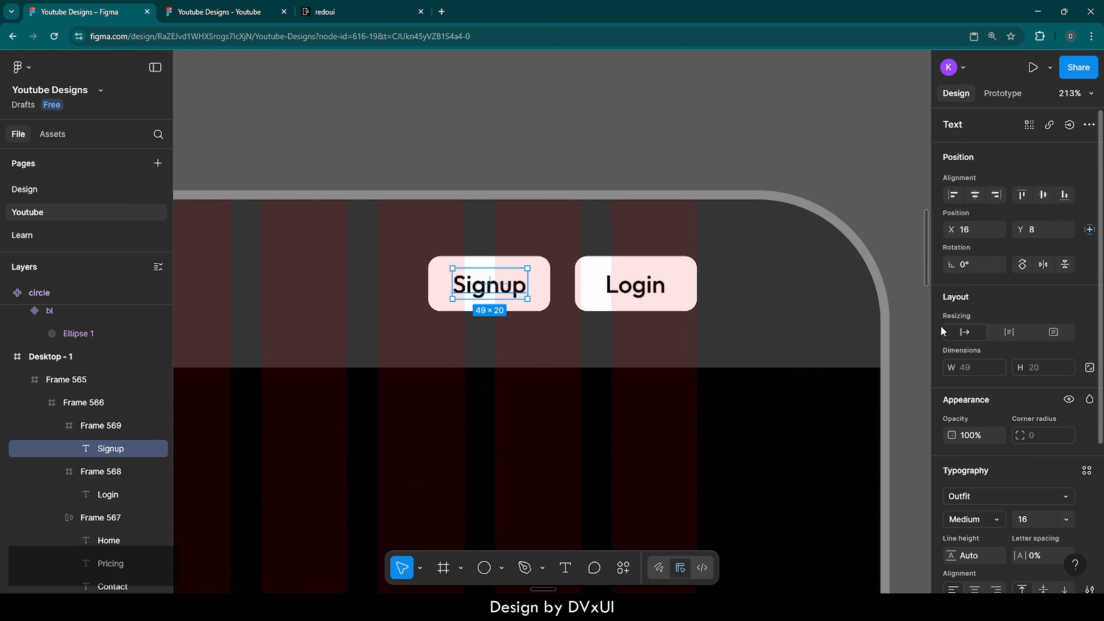
Remove the Signup button's fill and give it an FFFFFF stroke at 30% opacity.
{"action": "scroll", "coordinate": [958, 412], "scroll_direction": "down", "scroll_amount": 5}
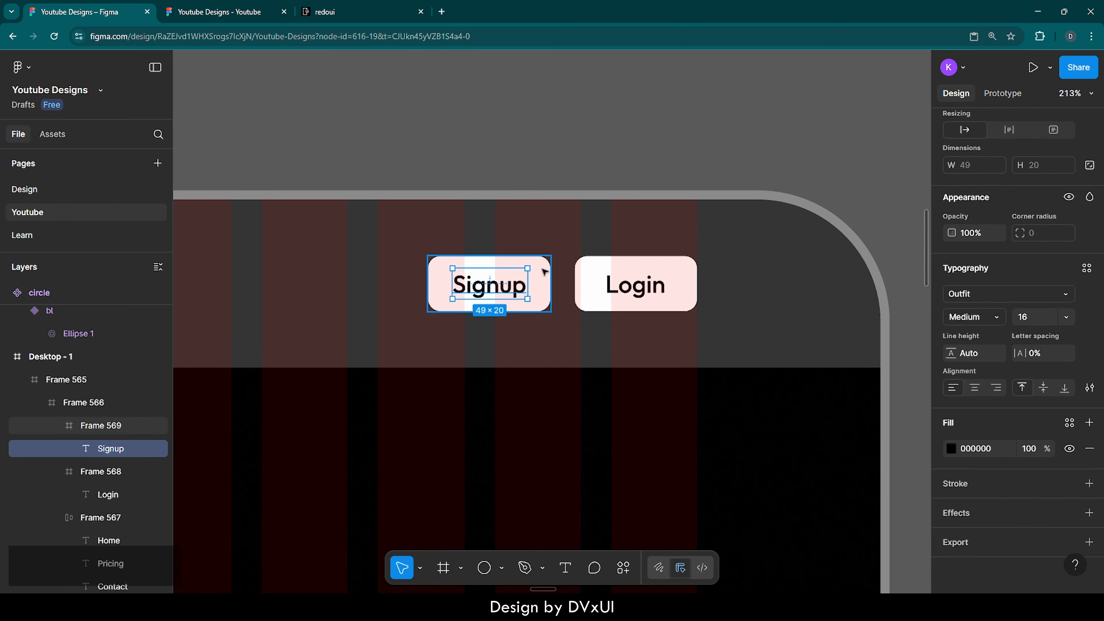
{"action": "left_click", "coordinate": [547, 278]}
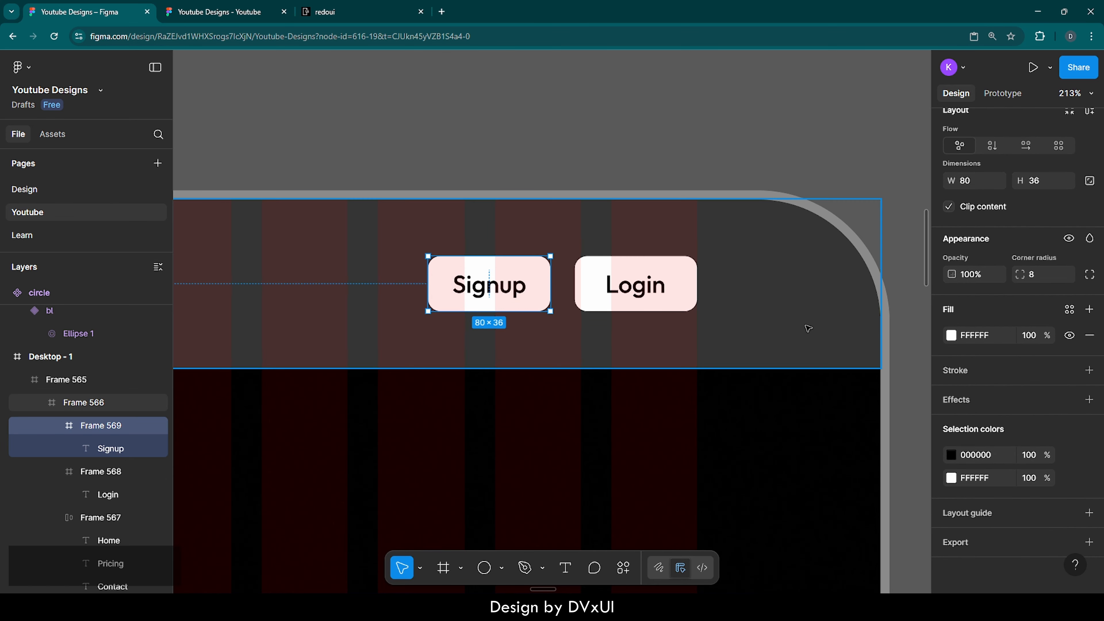
{"action": "left_click", "coordinate": [1089, 334]}
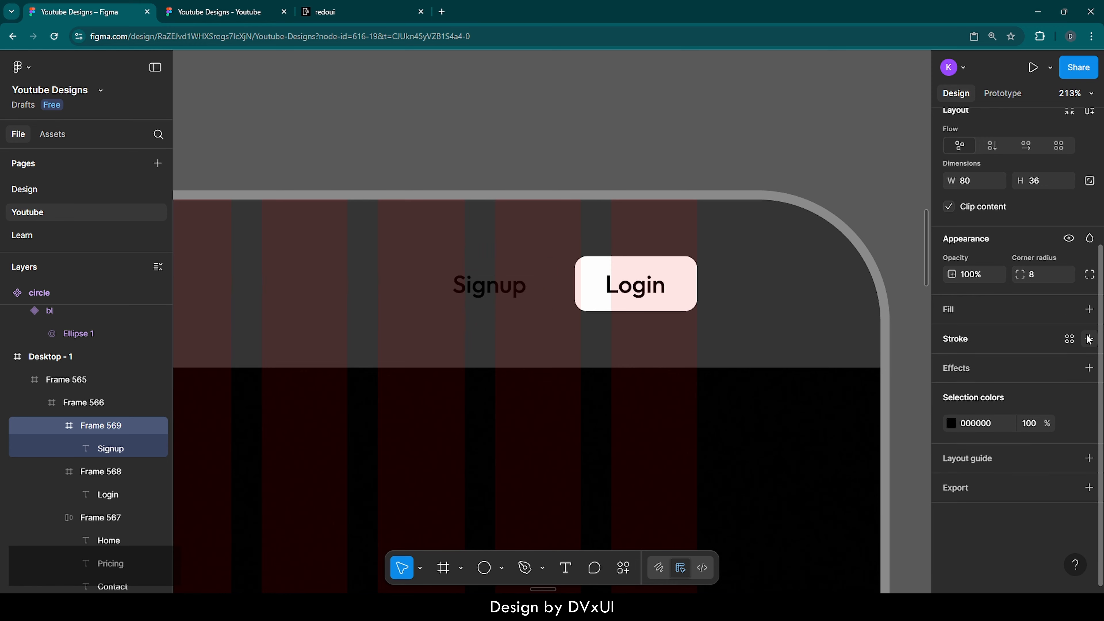
{"action": "left_click", "coordinate": [955, 342]}
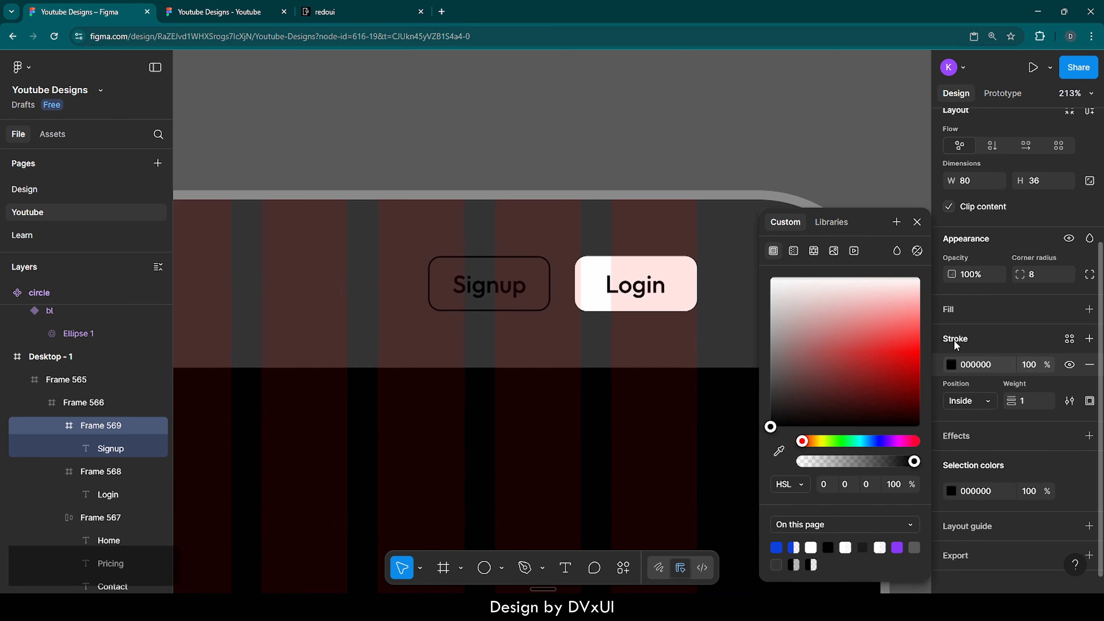
{"action": "left_click", "coordinate": [981, 364]}
{"action": "type", "text": "FFFFFF"}
{"action": "key", "text": "Return"}
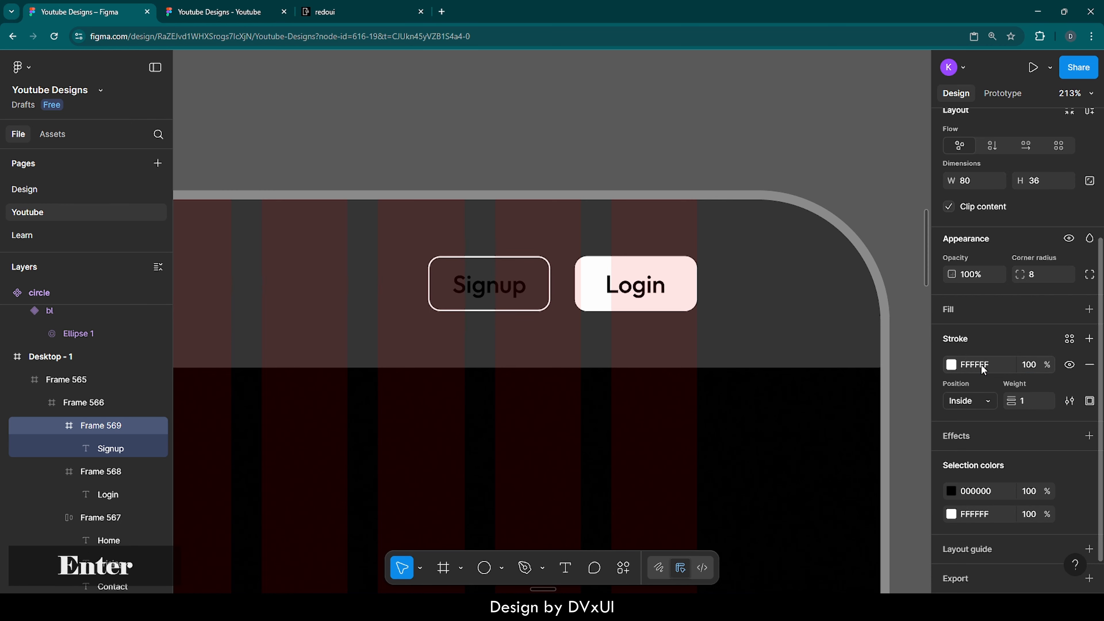
{"action": "left_click", "coordinate": [1027, 365]}
{"action": "type", "text": "3"}
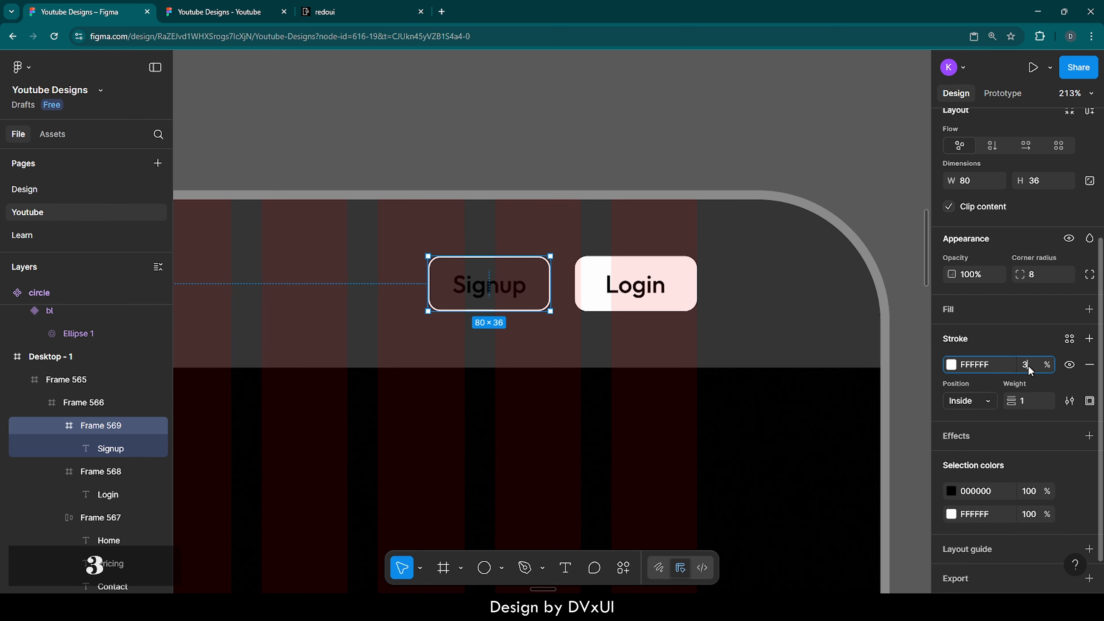
{"action": "type", "text": "0"}
{"action": "key", "text": "Return"}
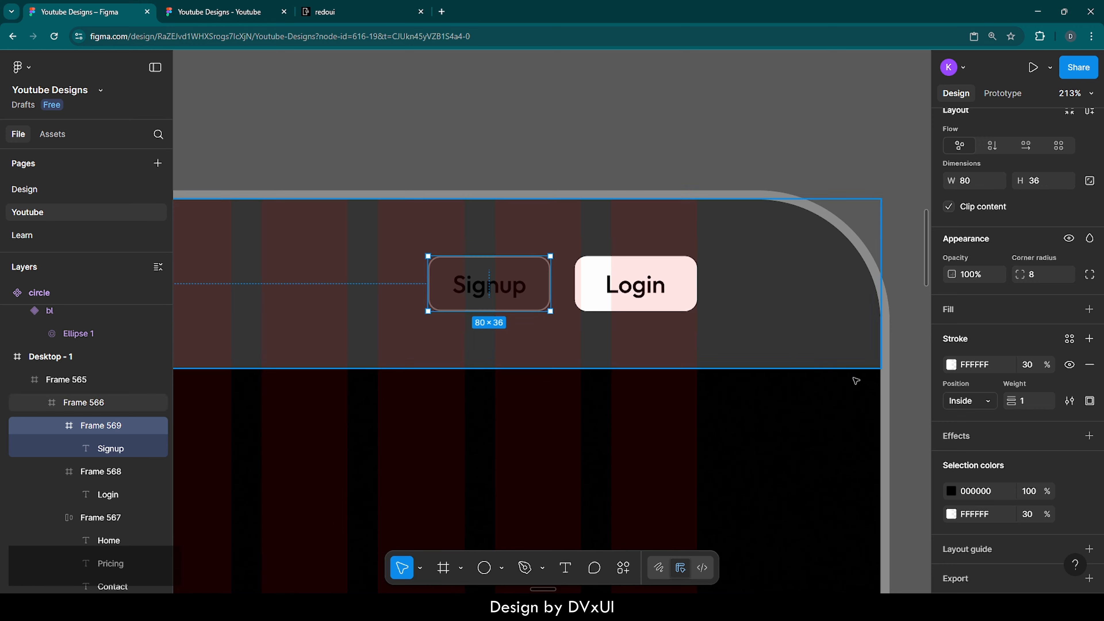
Set the Signup text colour to FFFFFF and deselect the button.
{"action": "left_click", "coordinate": [978, 491]}
{"action": "type", "text": "FFFFFF"}
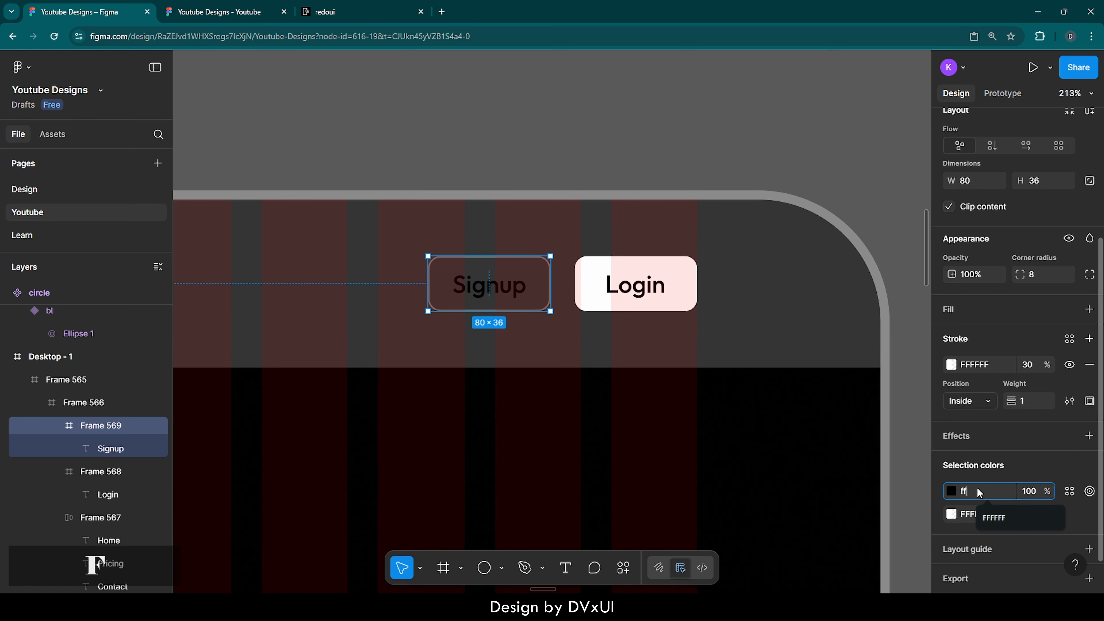
{"action": "key", "text": "Return"}
{"action": "left_click", "coordinate": [734, 439]}
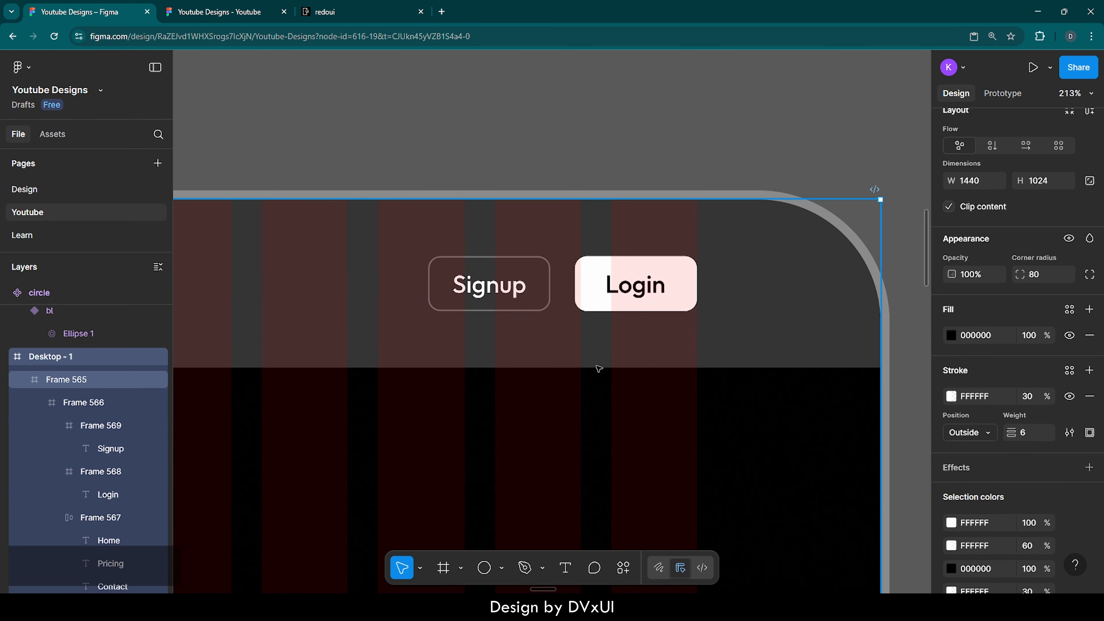
Remove the grey fill from the header frame holding the logo, links and buttons.
{"action": "scroll", "coordinate": [601, 329], "scroll_direction": "down", "scroll_amount": 6}
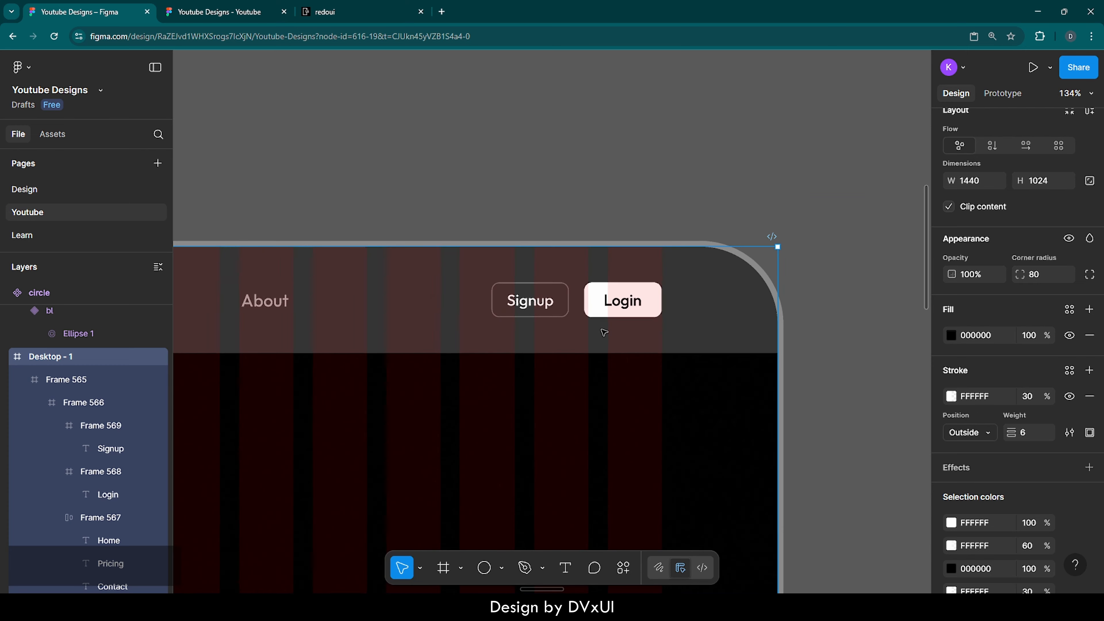
{"action": "scroll", "coordinate": [601, 329], "scroll_direction": "left", "scroll_amount": 3}
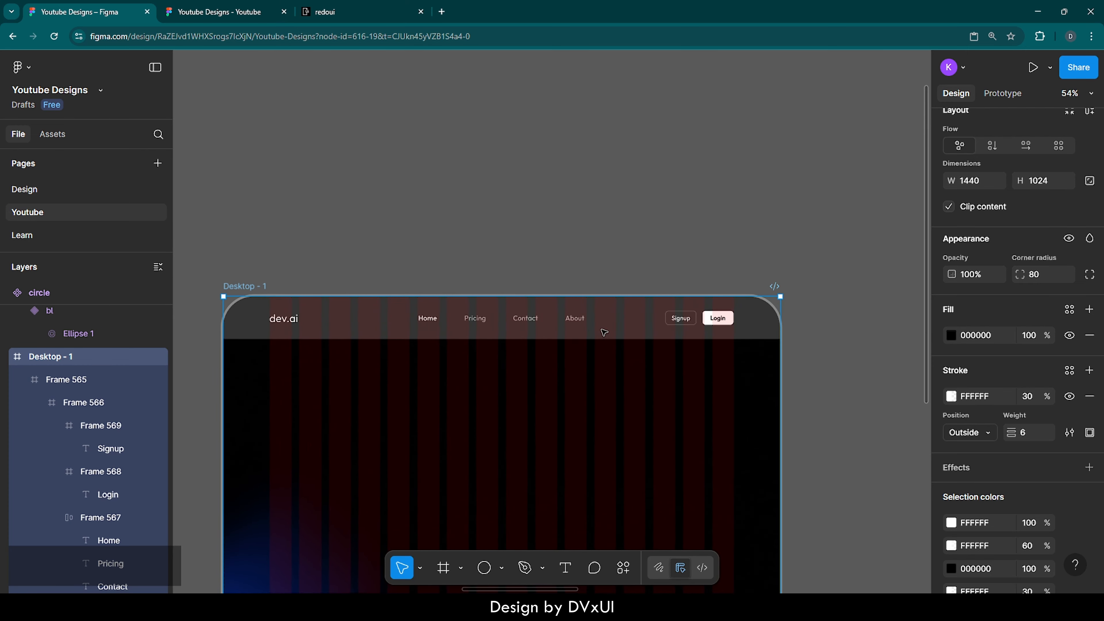
{"action": "left_click", "coordinate": [541, 333]}
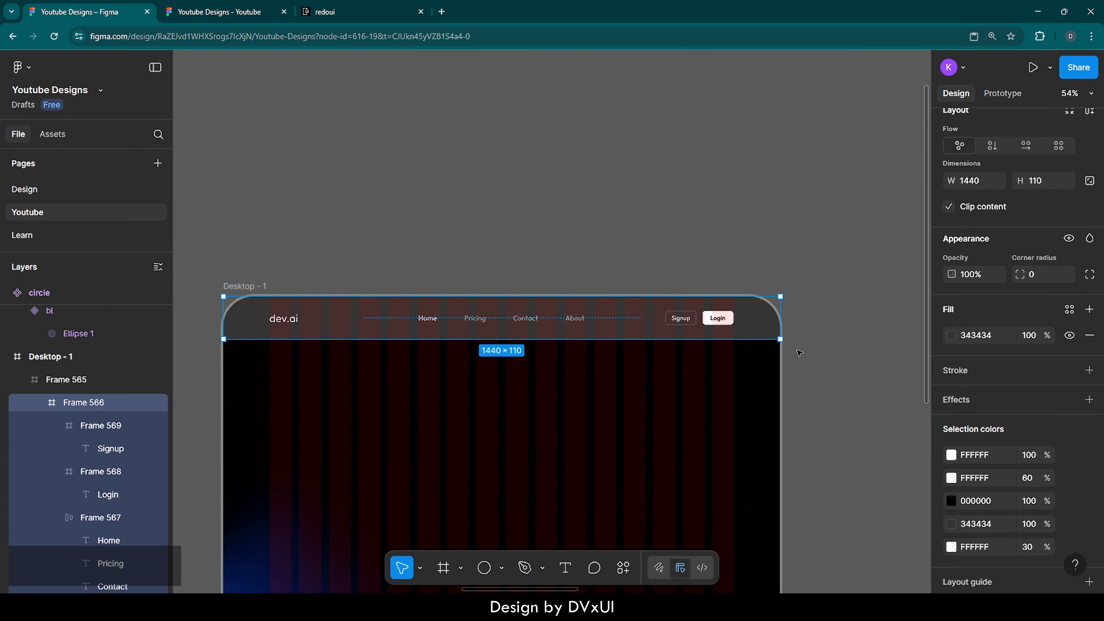
{"action": "left_click", "coordinate": [981, 334]}
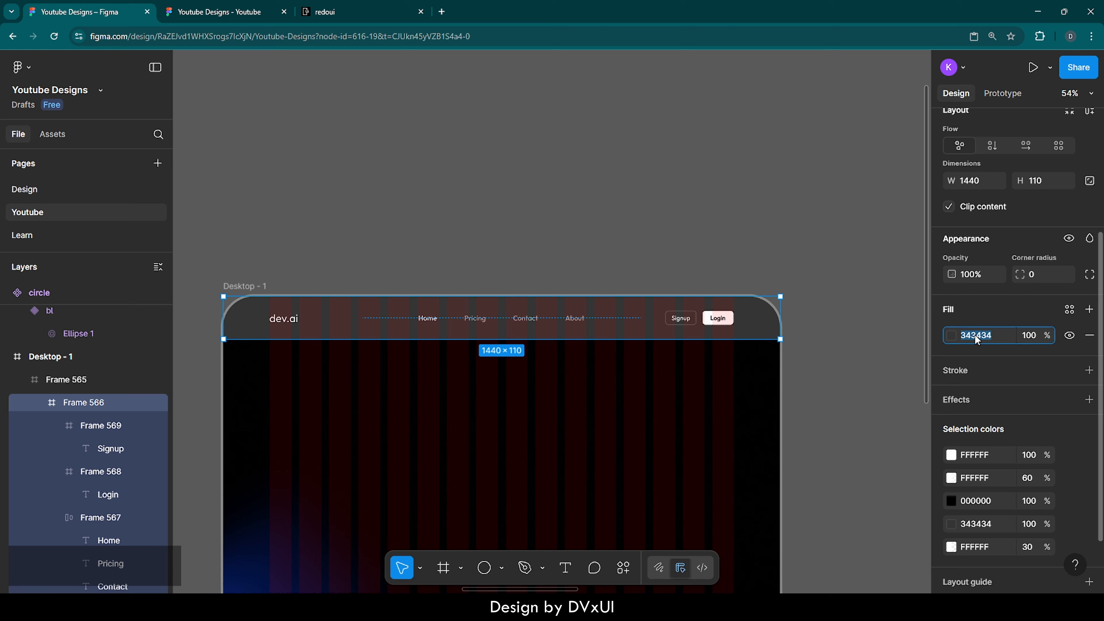
{"action": "left_click", "coordinate": [1089, 335]}
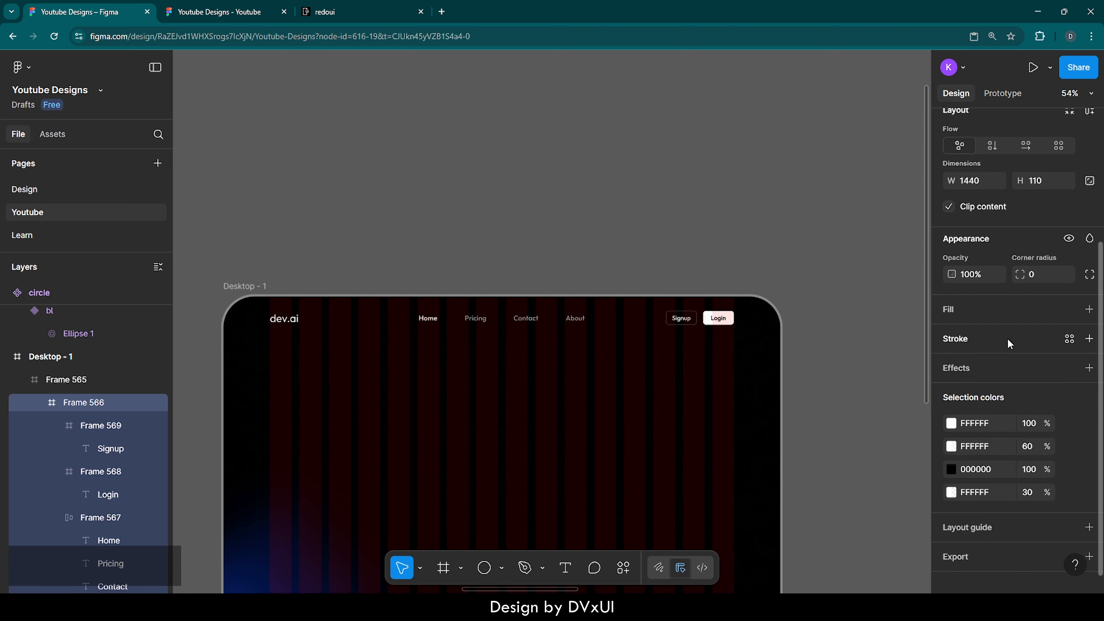
{"action": "left_click", "coordinate": [891, 345]}
Check the header design in the running prototype preview and return to the design file.
{"action": "scroll", "coordinate": [891, 345], "scroll_direction": "down", "scroll_amount": 5}
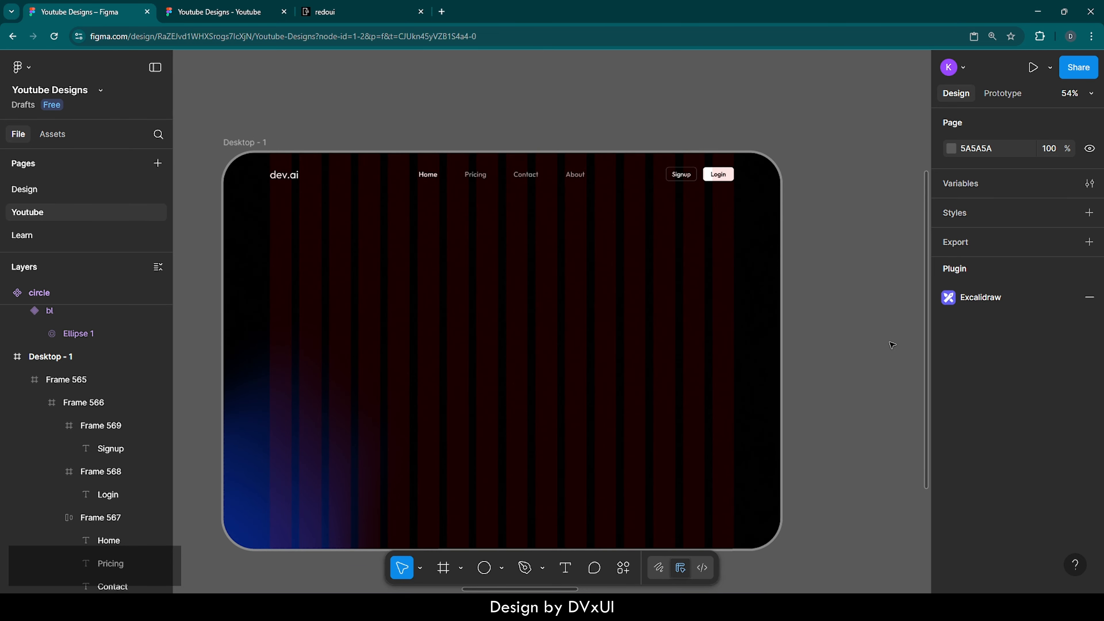
{"action": "scroll", "coordinate": [891, 345], "scroll_direction": "left", "scroll_amount": 1}
{"action": "scroll", "coordinate": [891, 344], "scroll_direction": "down", "scroll_amount": 1}
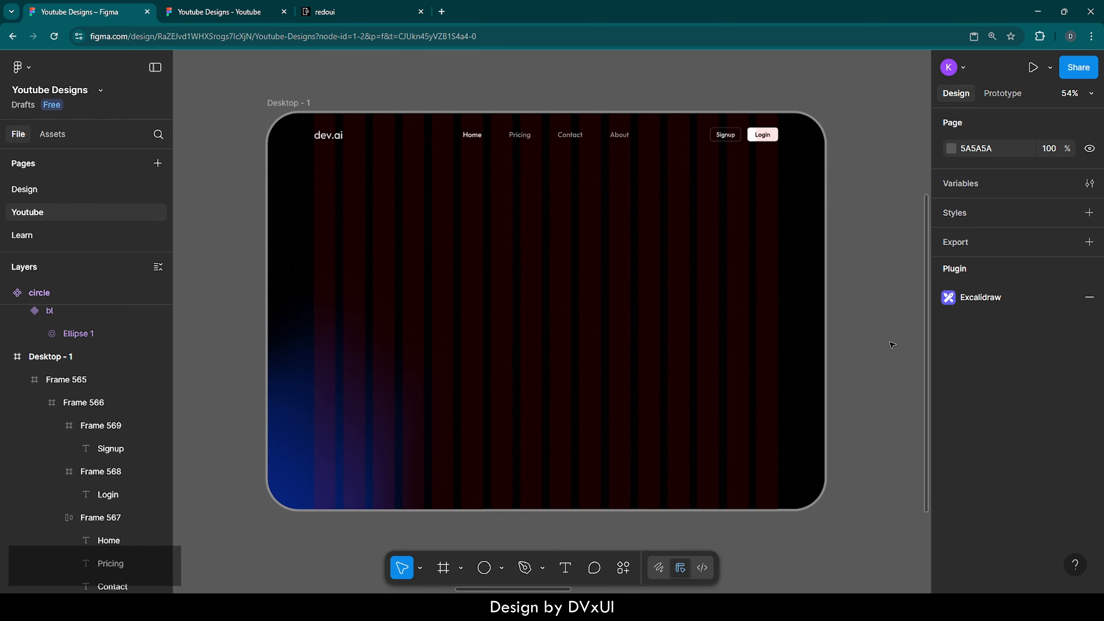
{"action": "left_click", "coordinate": [211, 14]}
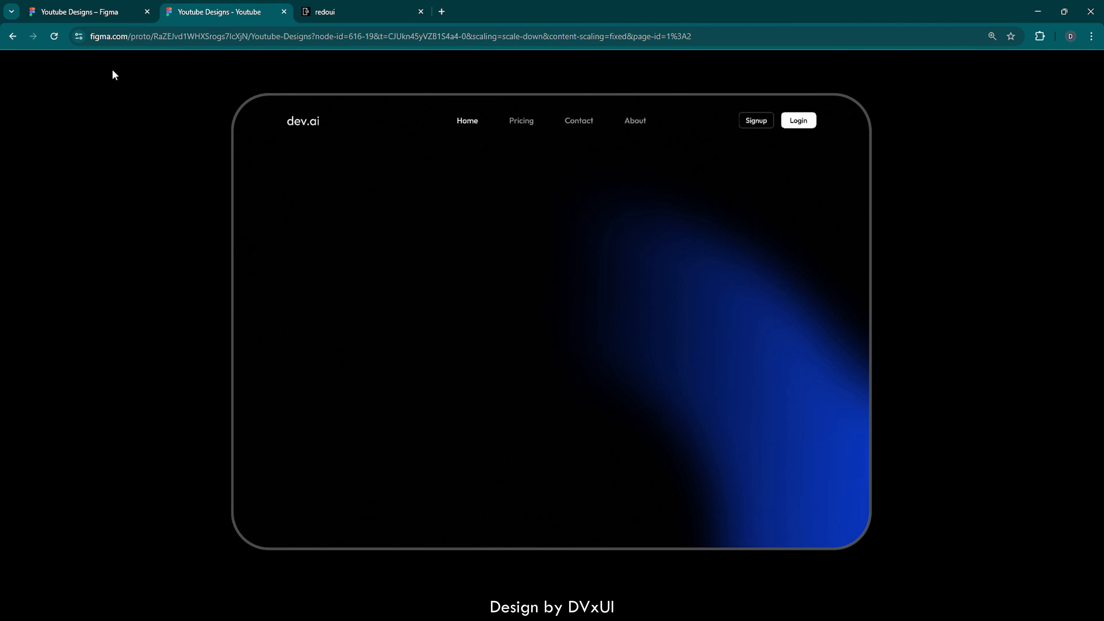
{"action": "left_click", "coordinate": [83, 17]}
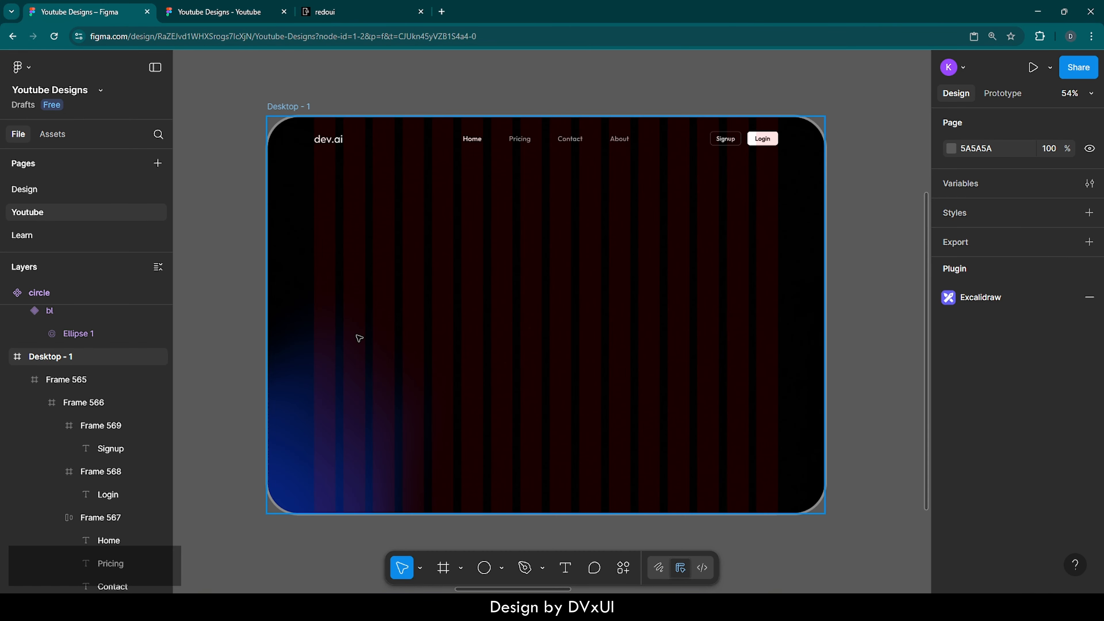
Add the heading text "Prompt your website." to the desktop frame below the navigation links.
{"action": "left_click", "coordinate": [544, 337]}
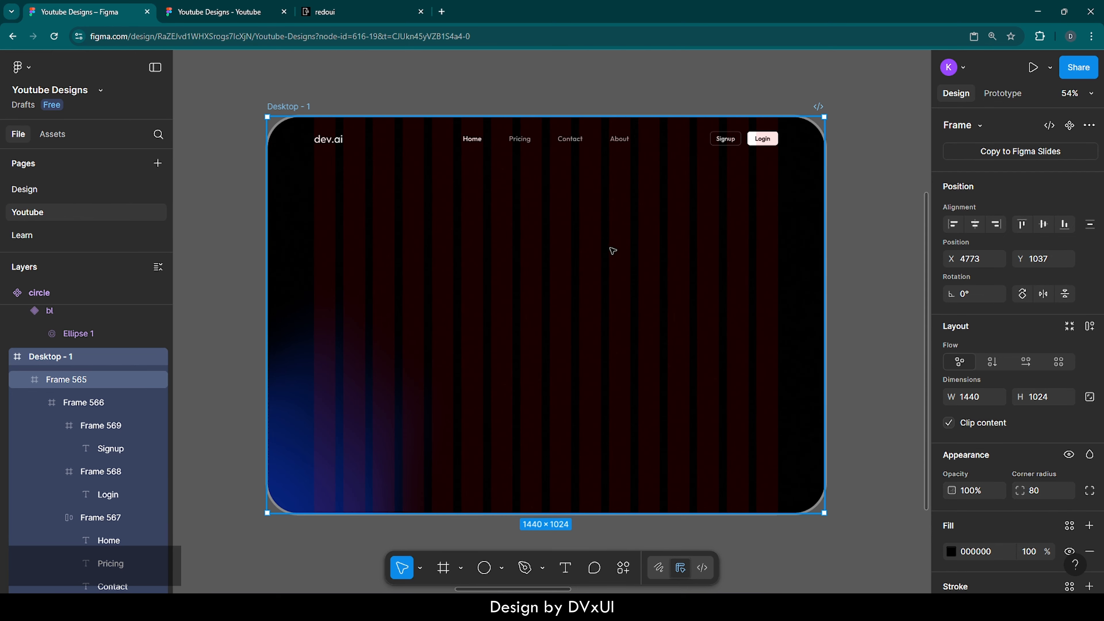
{"action": "key", "text": "t"}
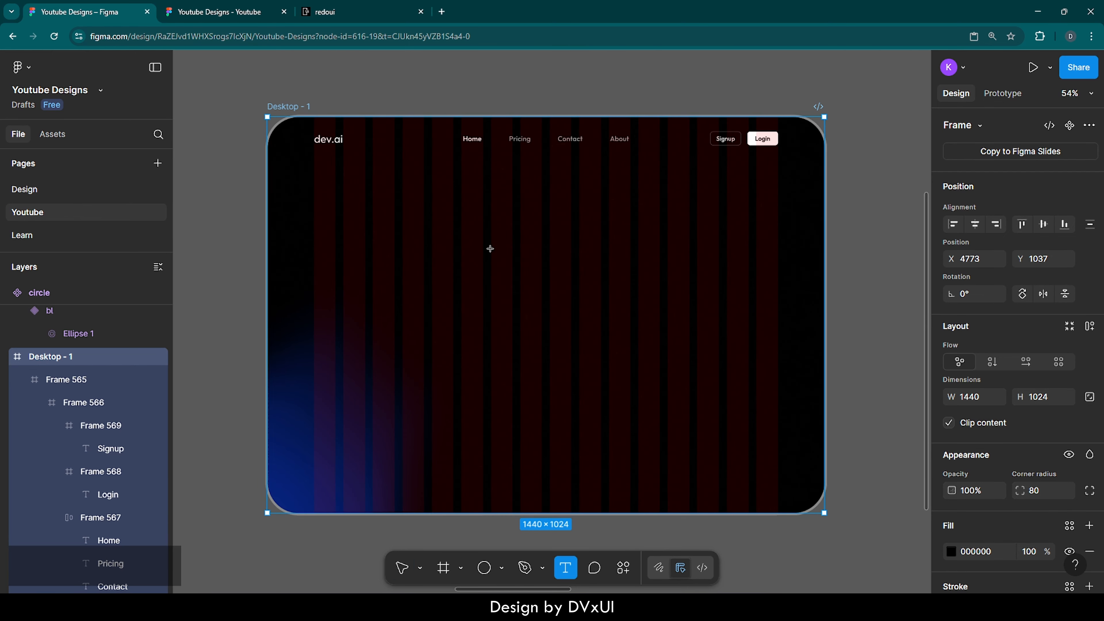
{"action": "left_click", "coordinate": [491, 249]}
{"action": "type", "text": "Prom"}
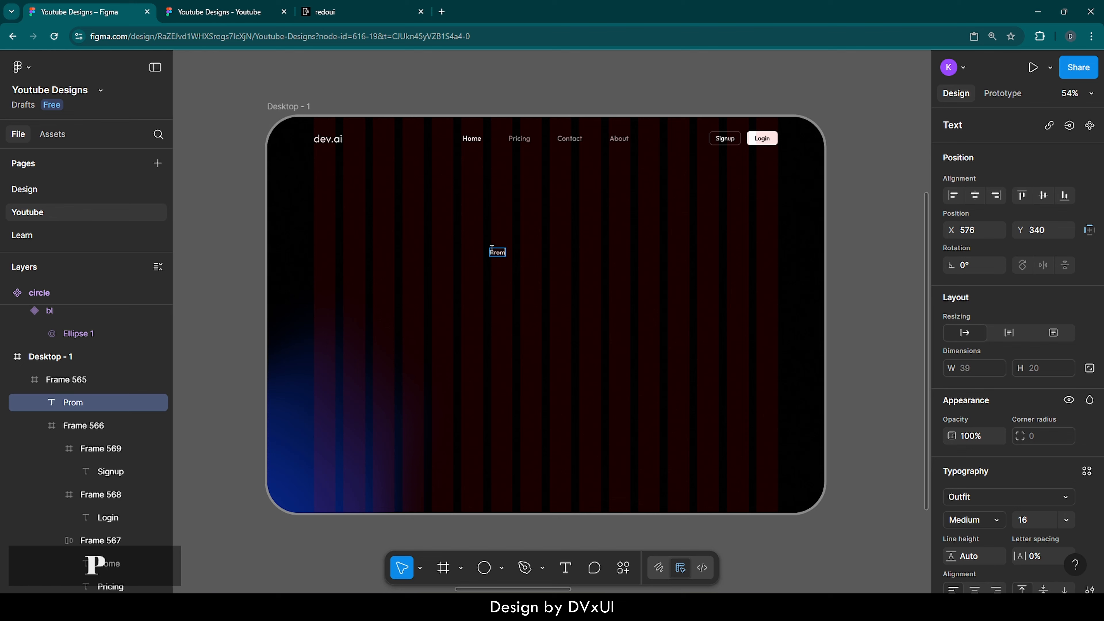
{"action": "type", "text": "pt your website"}
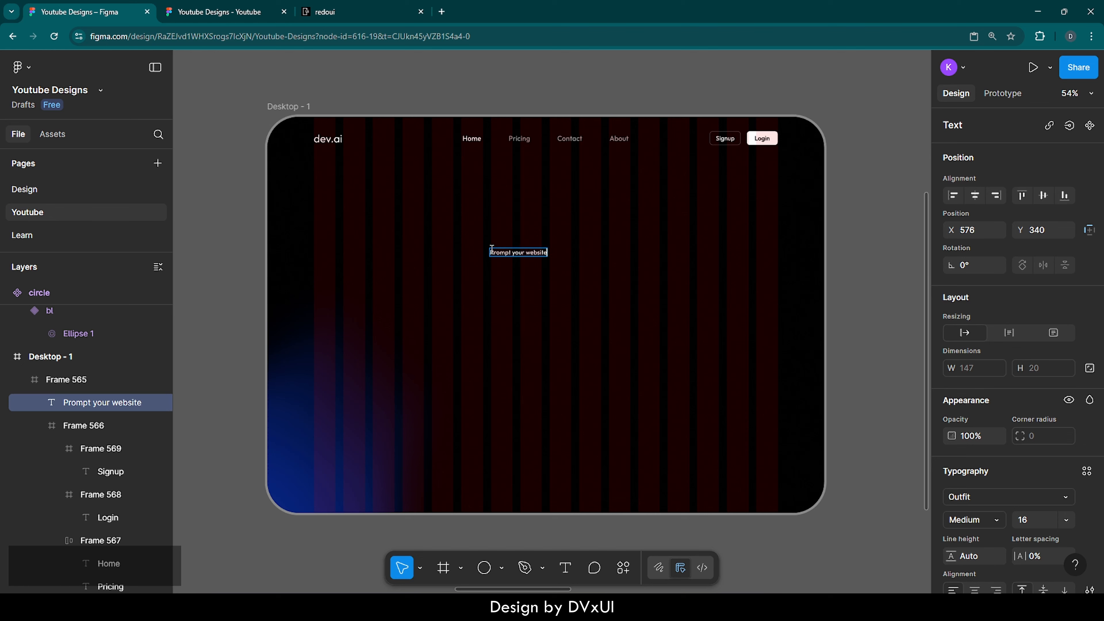
{"action": "type", "text": "."}
Set the heading's font size to 60 and centre it horizontally in the desktop frame.
{"action": "key", "text": "ctrl+a"}
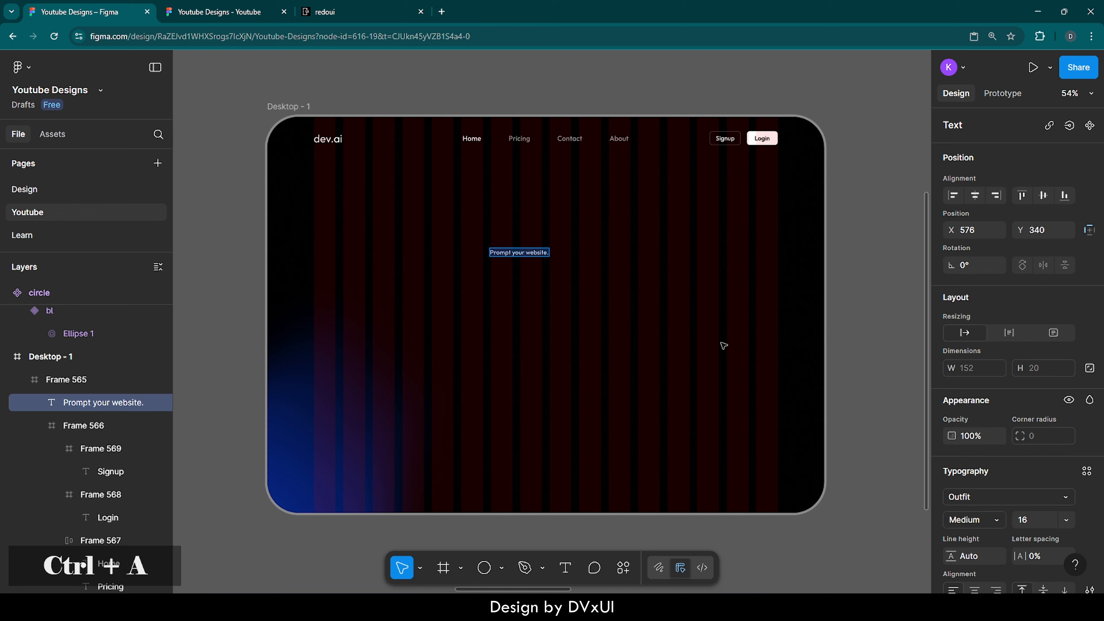
{"action": "left_click", "coordinate": [1024, 521]}
{"action": "type", "text": "60"}
{"action": "key", "text": "Return"}
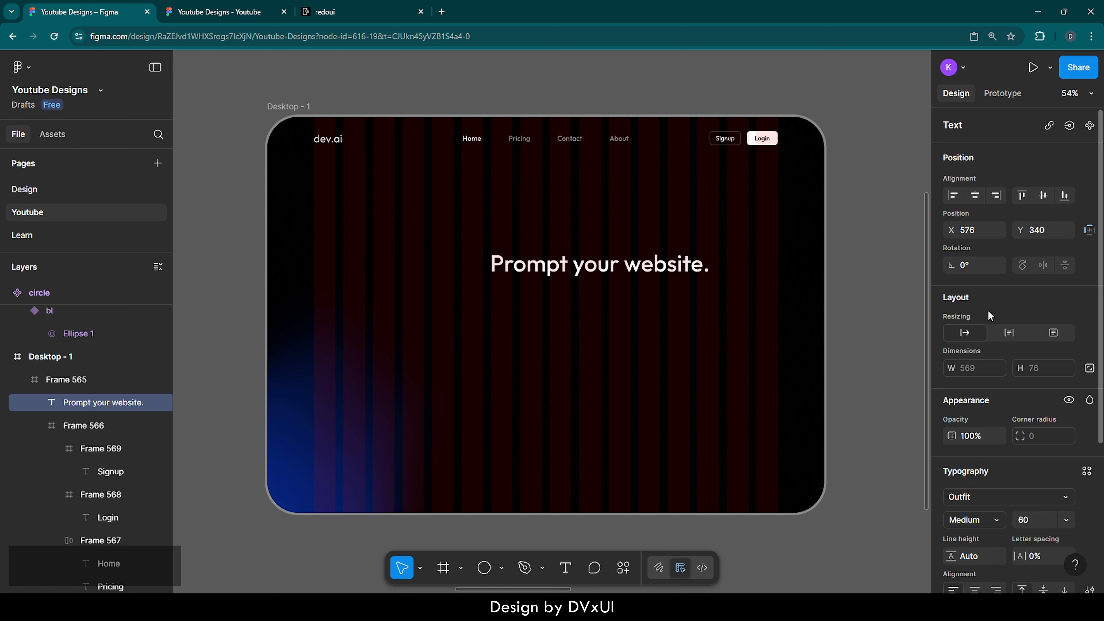
{"action": "left_click", "coordinate": [976, 194]}
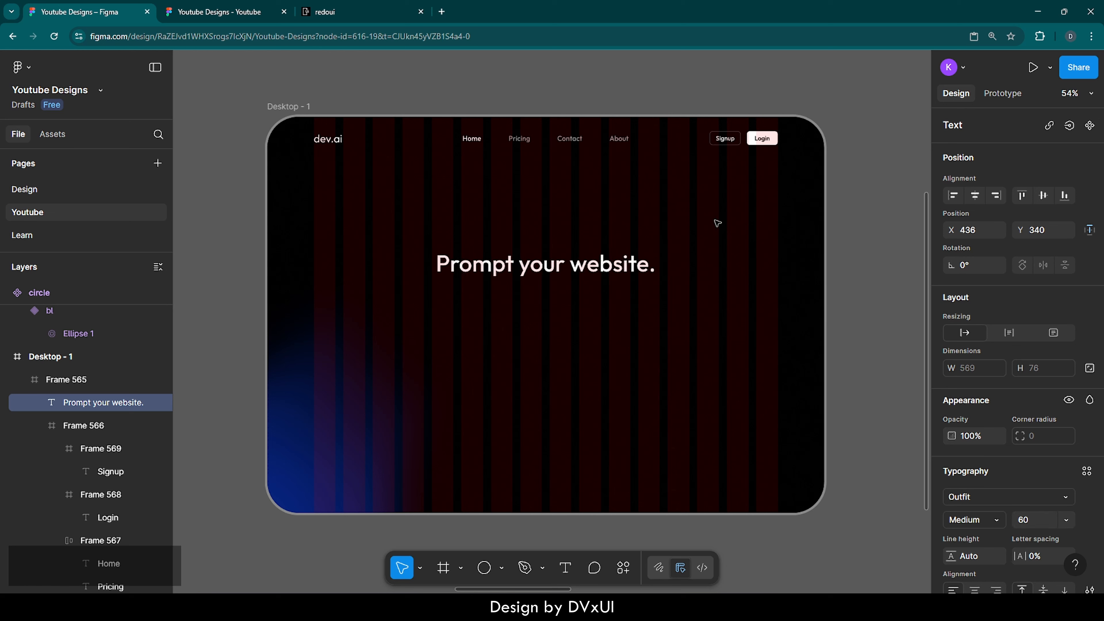
Change the font of the word "Prompt" in the heading to Playfair Display.
{"action": "key", "text": "Return"}
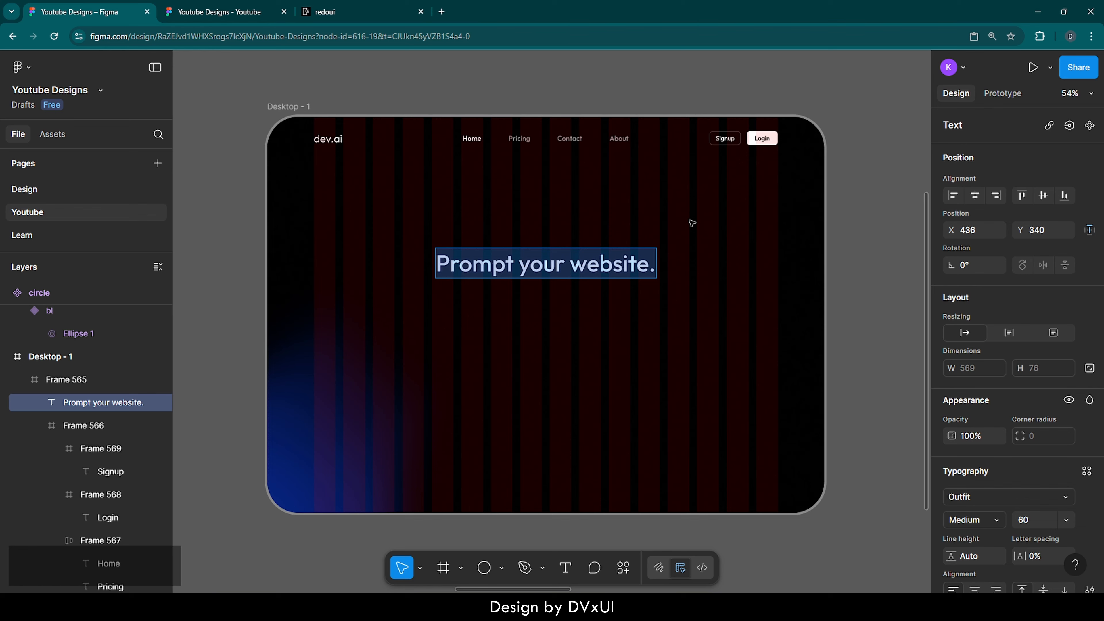
{"action": "scroll", "coordinate": [962, 498], "scroll_direction": "down", "scroll_amount": 3}
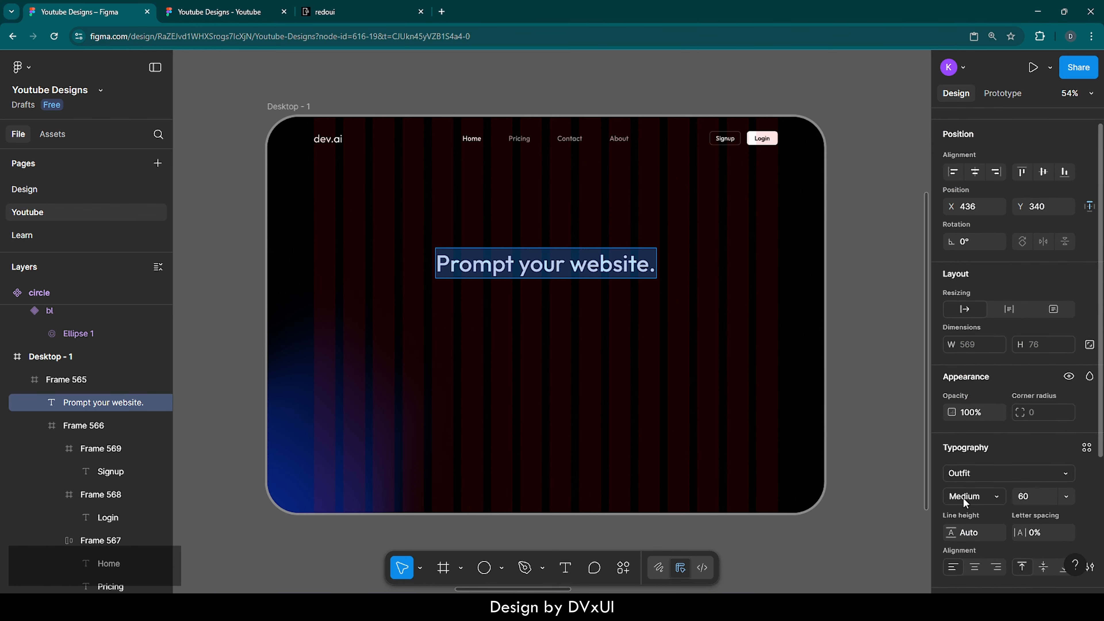
{"action": "scroll", "coordinate": [963, 497], "scroll_direction": "down", "scroll_amount": 1}
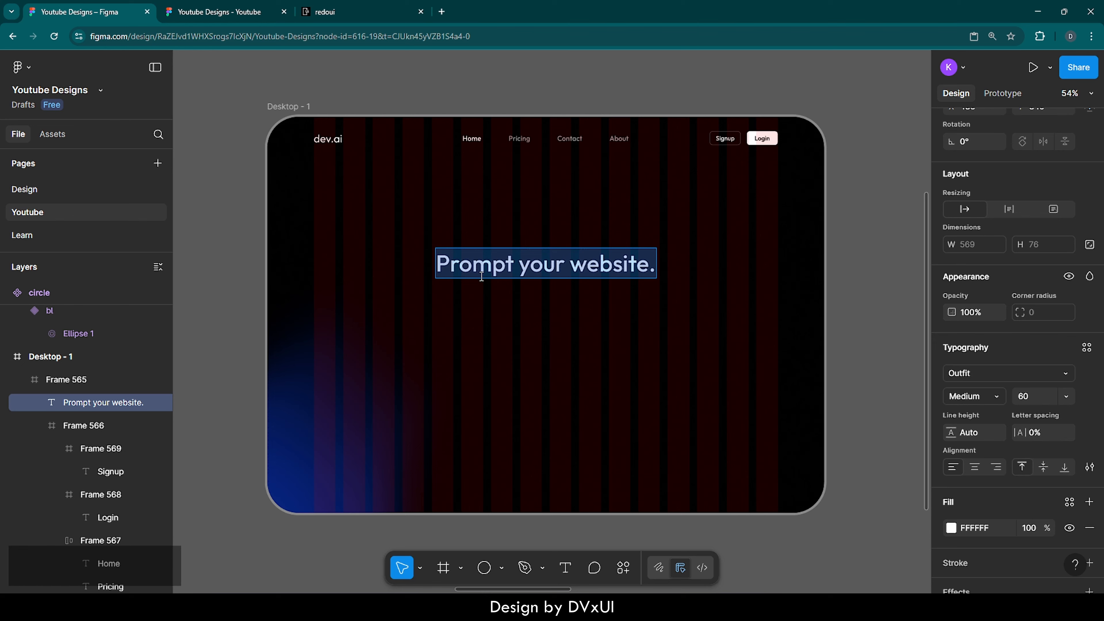
{"action": "double_click", "coordinate": [460, 267]}
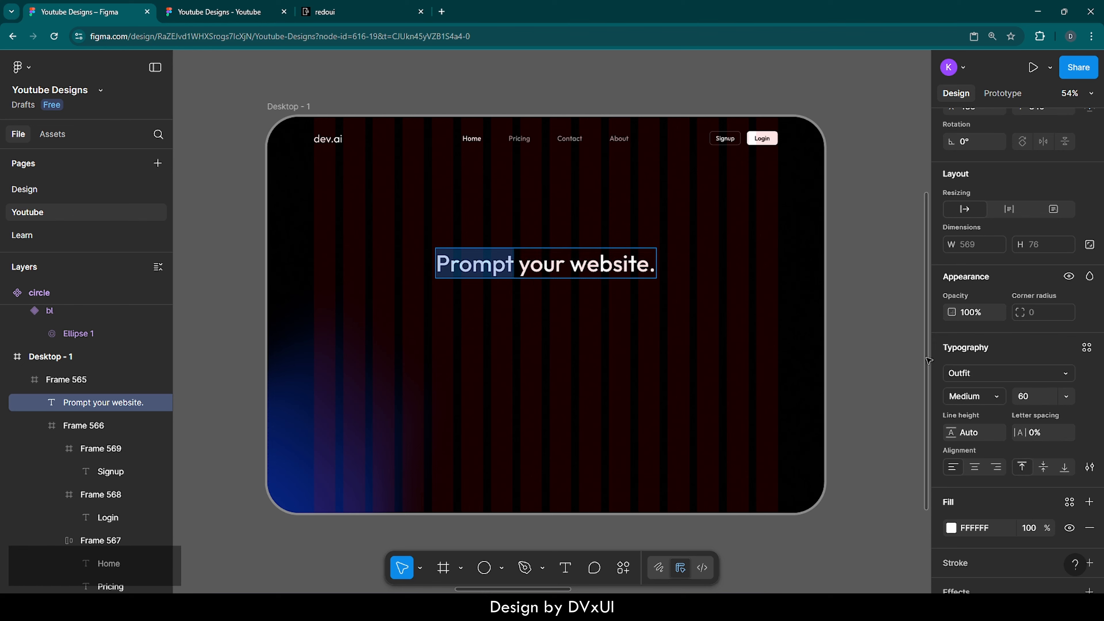
{"action": "left_click", "coordinate": [965, 373]}
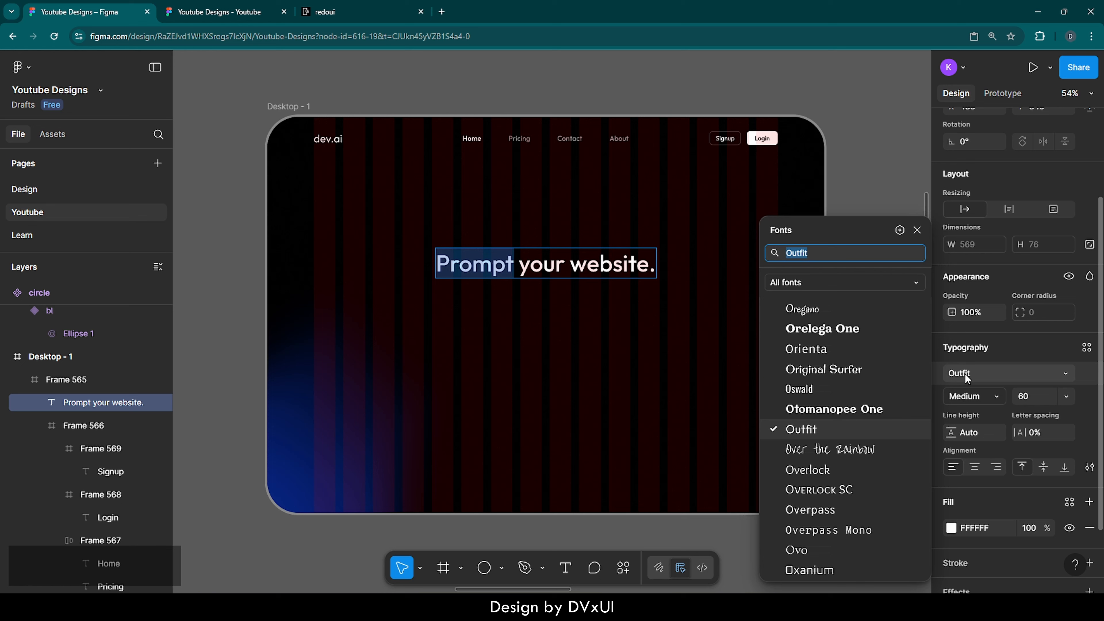
{"action": "type", "text": "playf"}
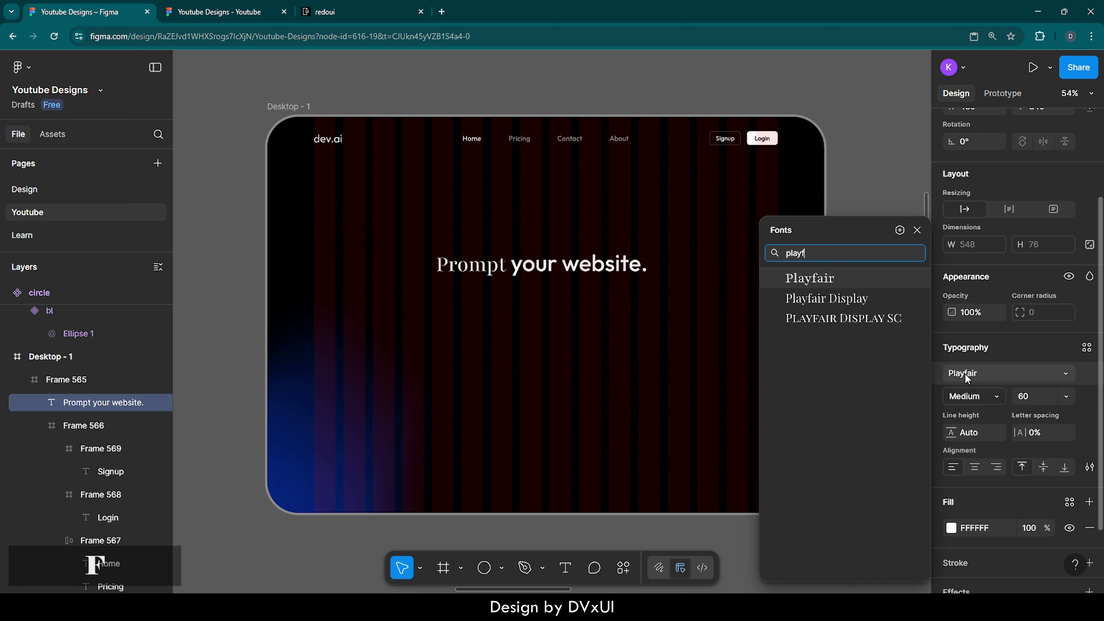
{"action": "type", "text": "air"}
{"action": "key", "text": "Down"}
{"action": "key", "text": "Return"}
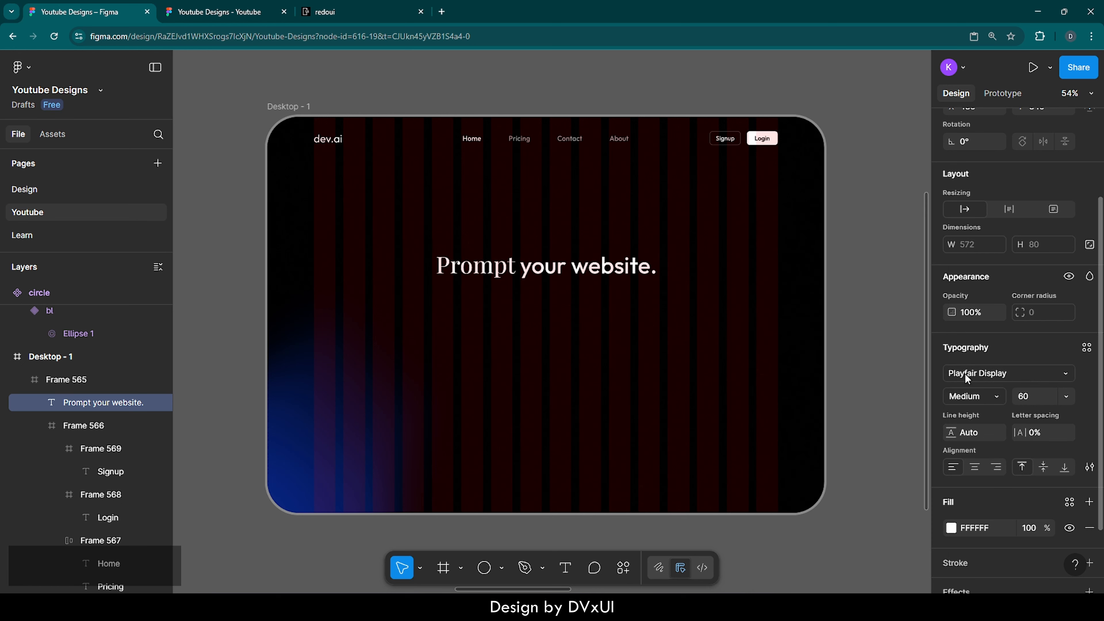
Make the word "Prompt" SemiBold Italic and re-centre the heading horizontally in the frame.
{"action": "left_click", "coordinate": [975, 397]}
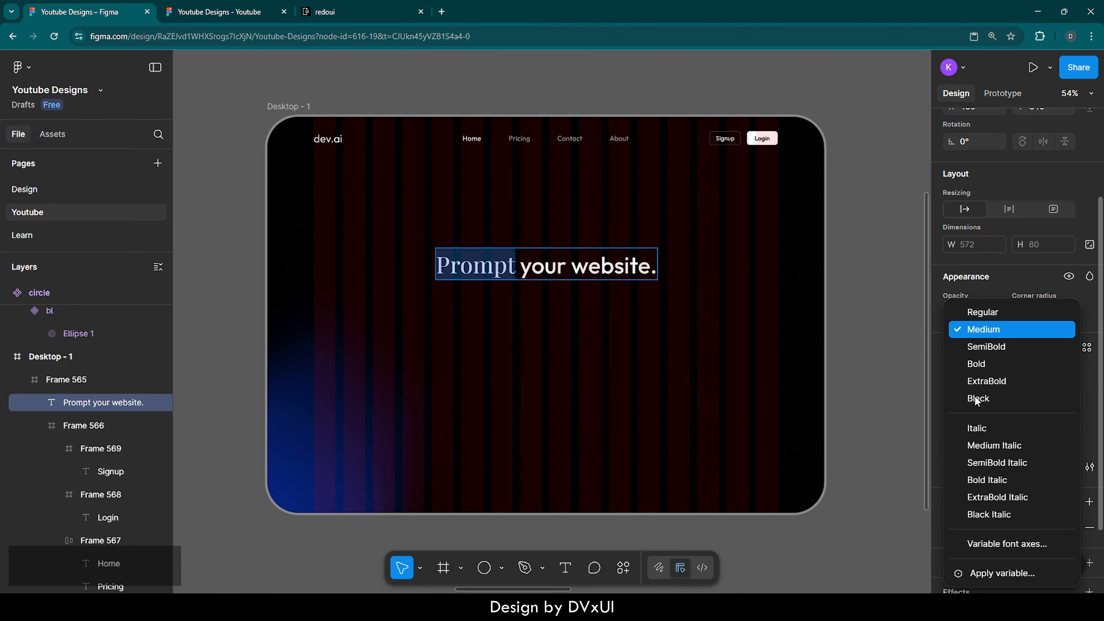
{"action": "left_click", "coordinate": [989, 463]}
{"action": "key", "text": "Escape"}
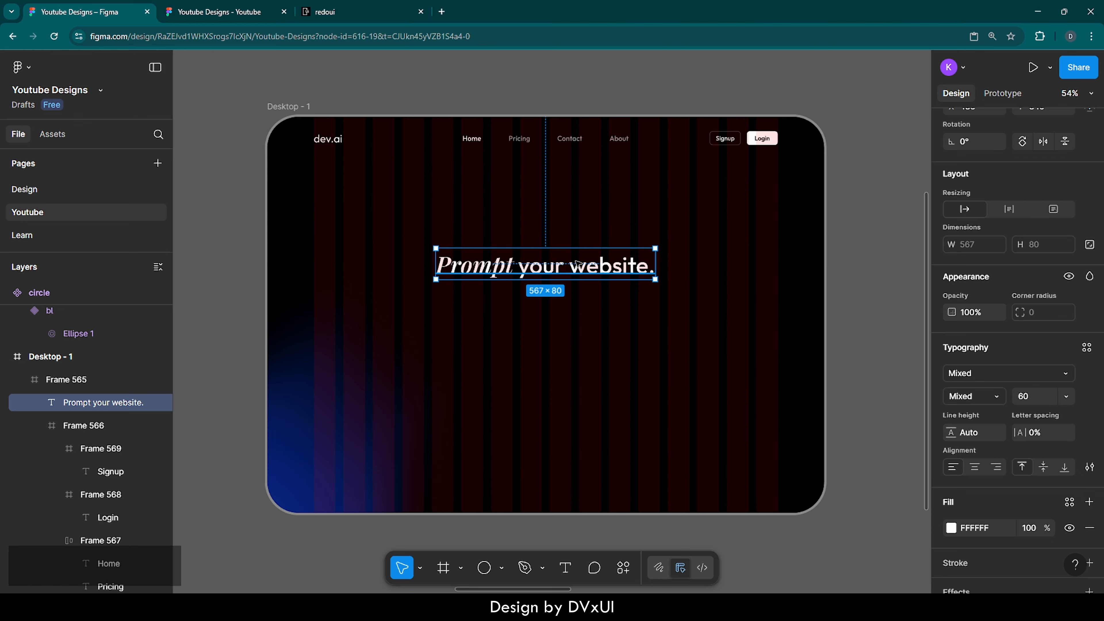
{"action": "scroll", "coordinate": [999, 278], "scroll_direction": "up", "scroll_amount": 3}
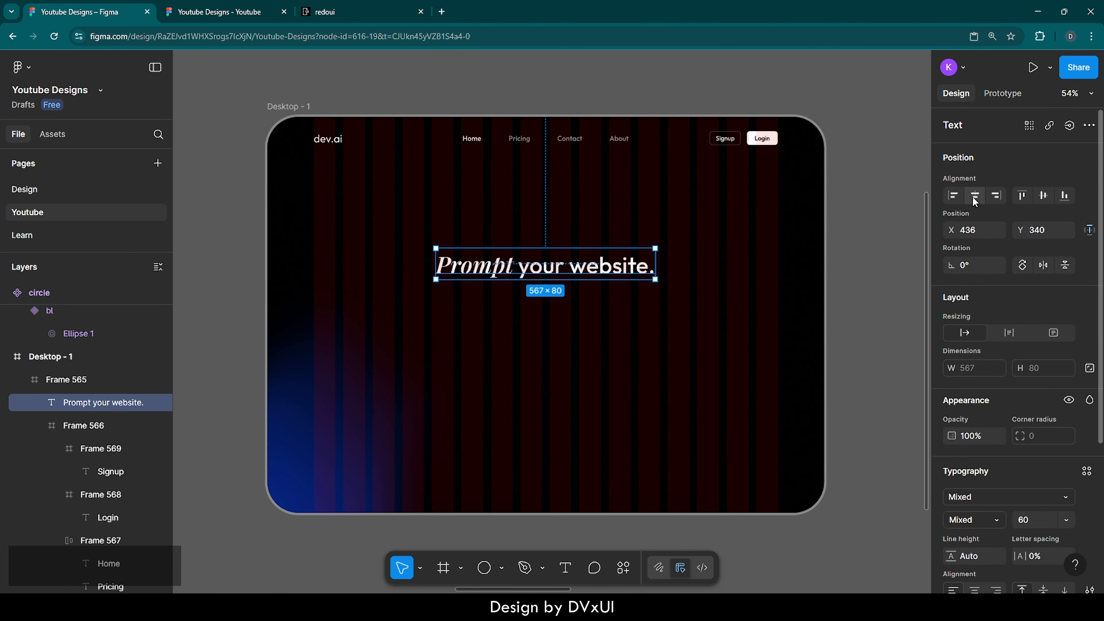
{"action": "left_click", "coordinate": [976, 196]}
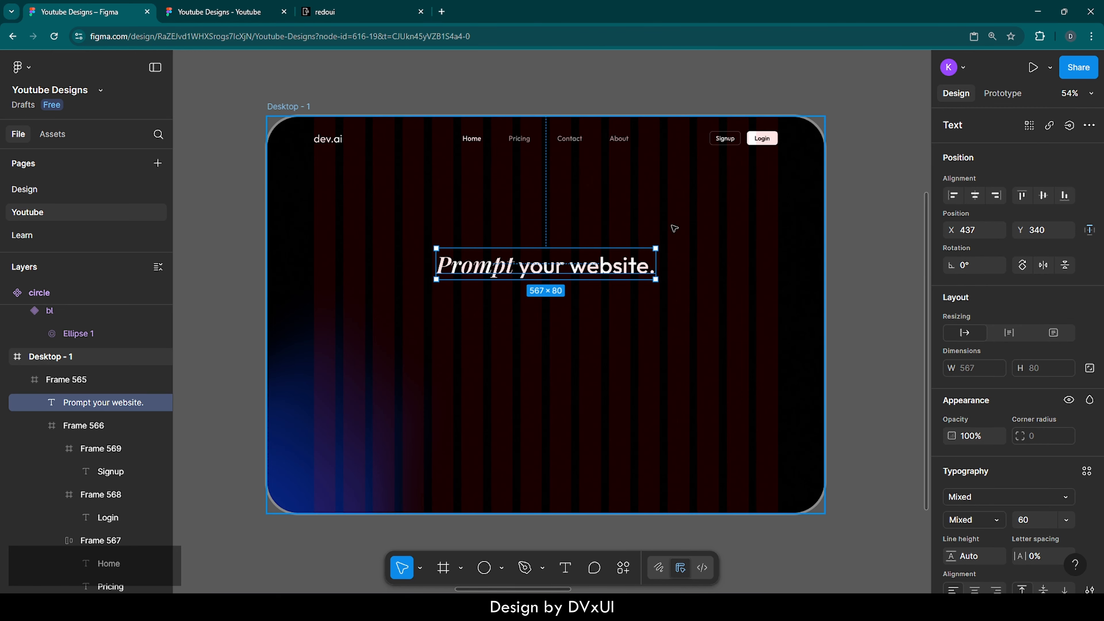
Add the text "Generate your website by just writing" to the desktop frame below the heading.
{"action": "left_click", "coordinate": [580, 236]}
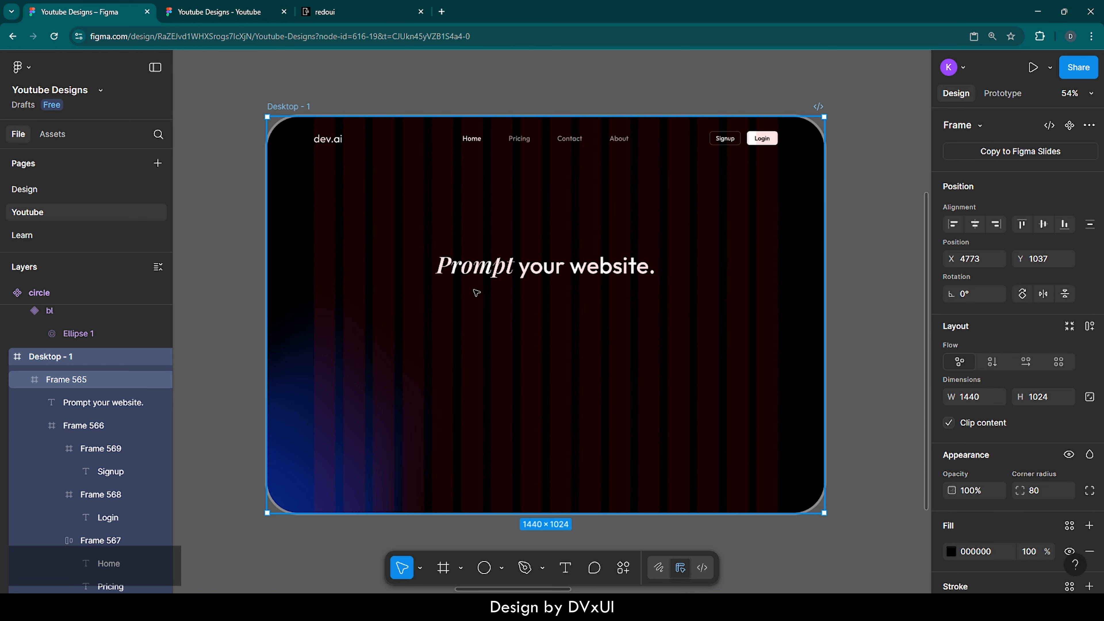
{"action": "key", "text": "shift"}
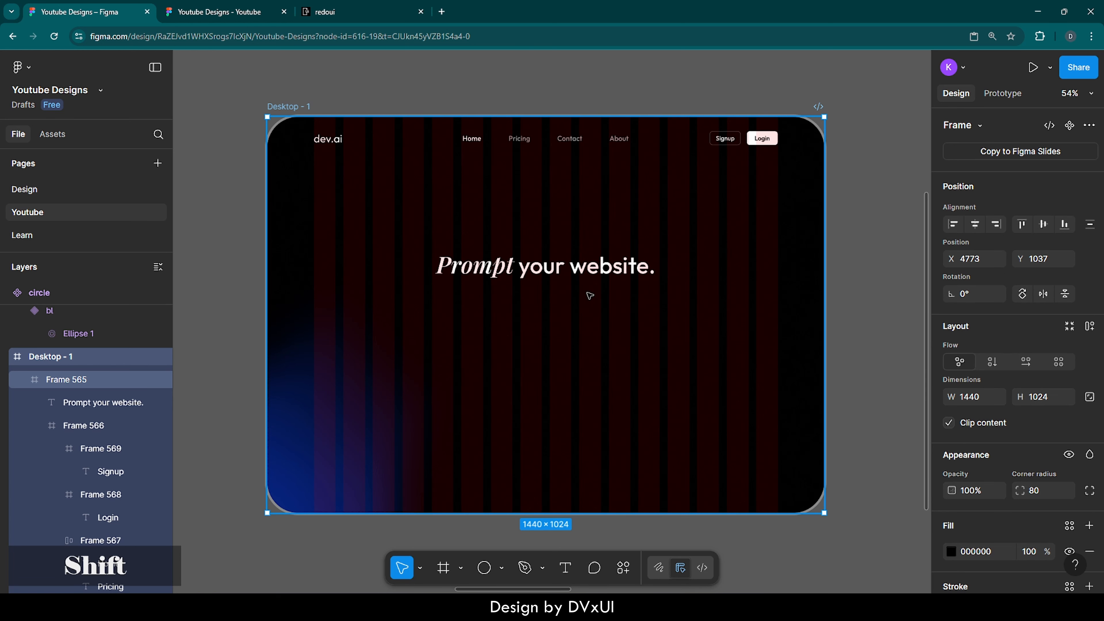
{"action": "key", "text": "shift+2"}
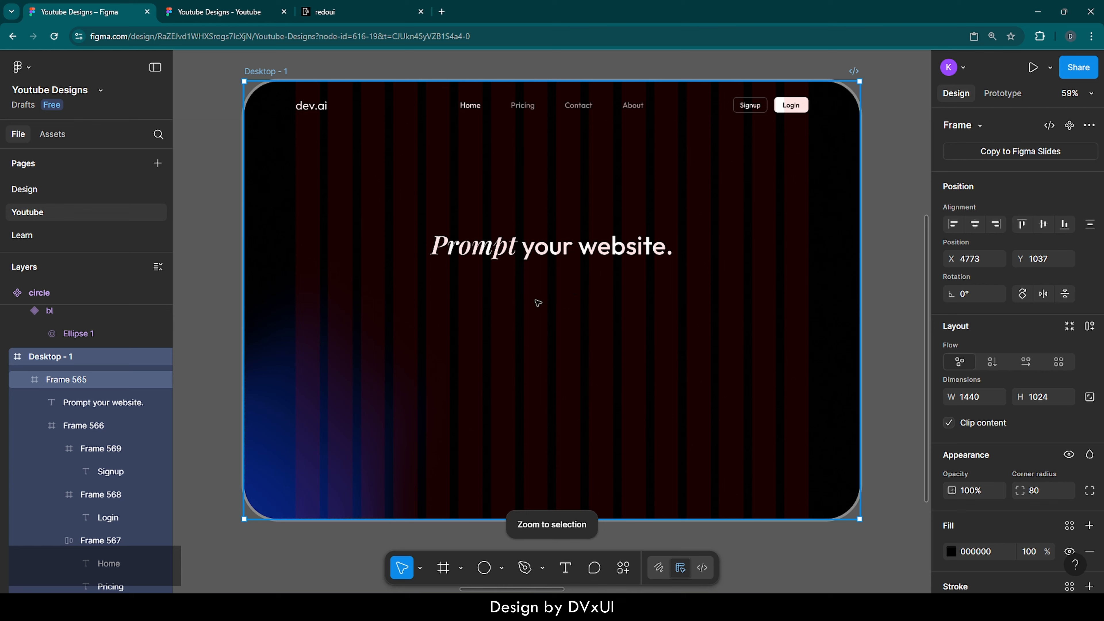
{"action": "key", "text": "t"}
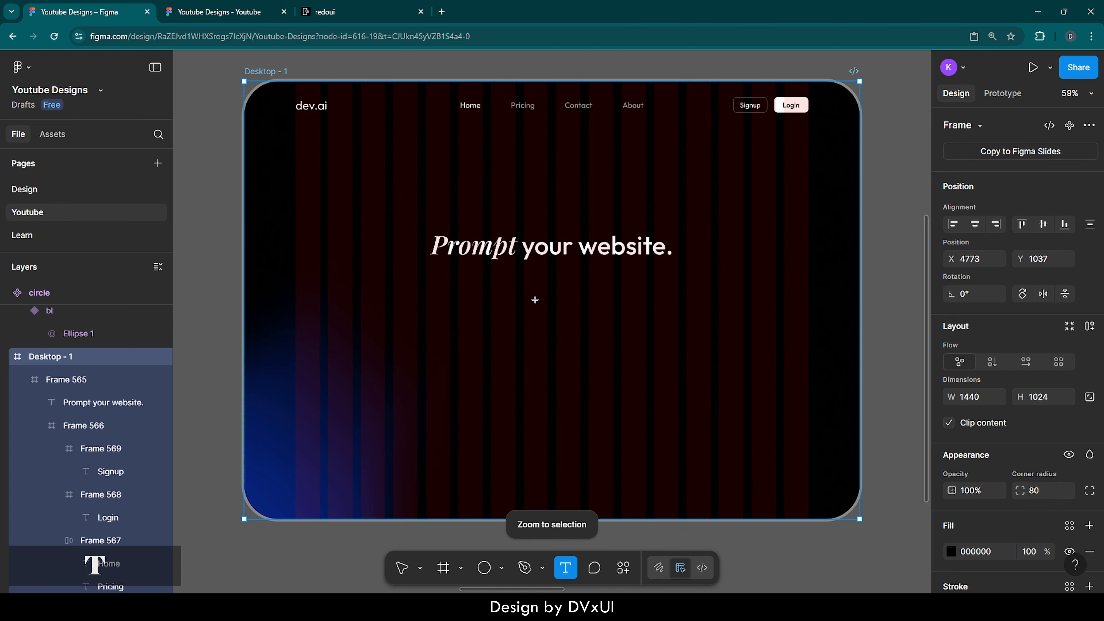
{"action": "left_click", "coordinate": [465, 292]}
{"action": "type", "text": "gene"}
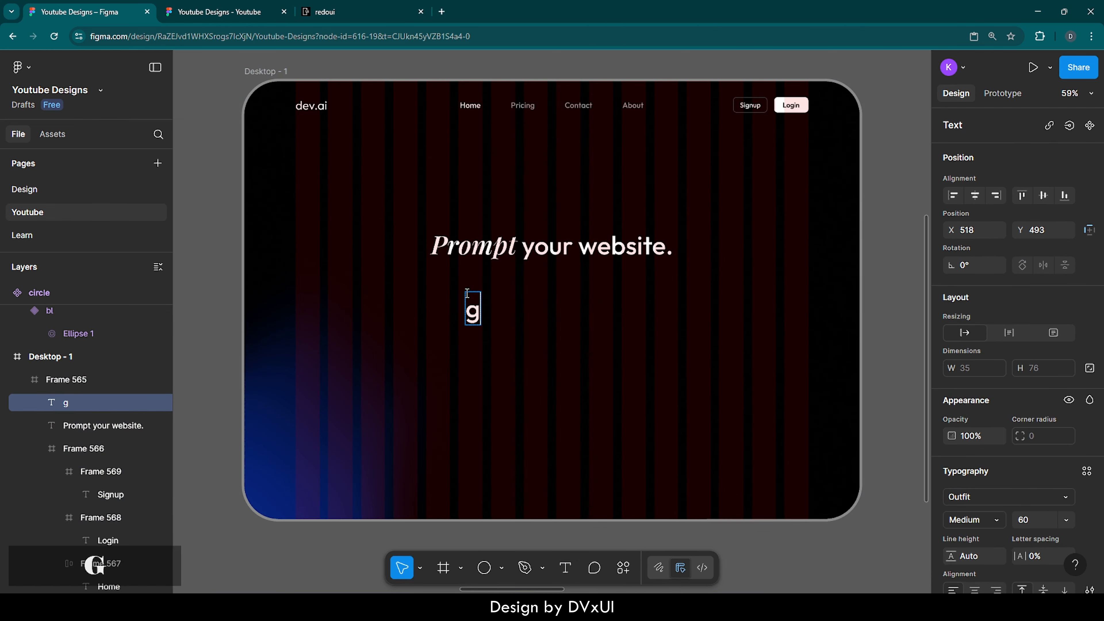
{"action": "key", "text": "BackSpace"}
{"action": "key", "text": "BackSpace"}
{"action": "key", "text": "BackSpace"}
{"action": "key", "text": "BackSpace"}
{"action": "type", "text": "G"}
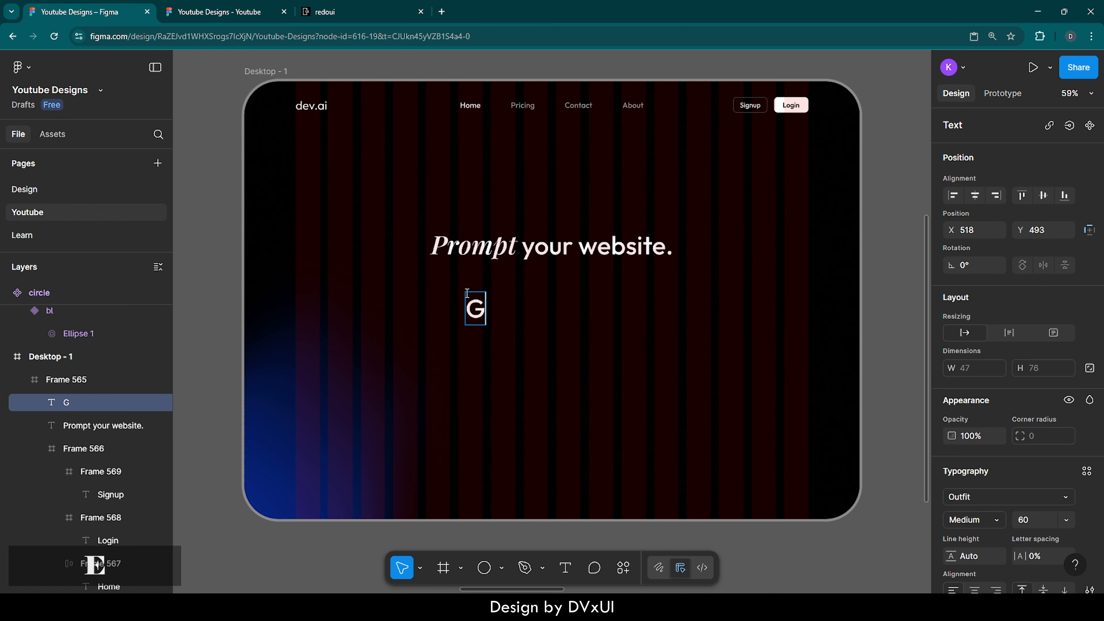
{"action": "type", "text": "enerate"}
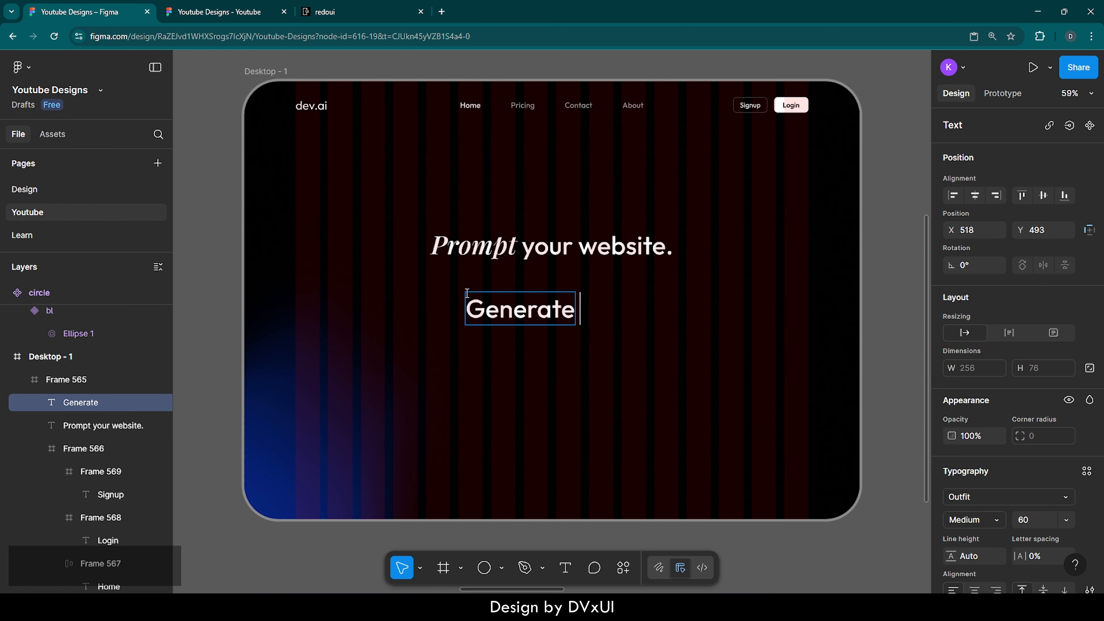
{"action": "type", "text": " your webs"}
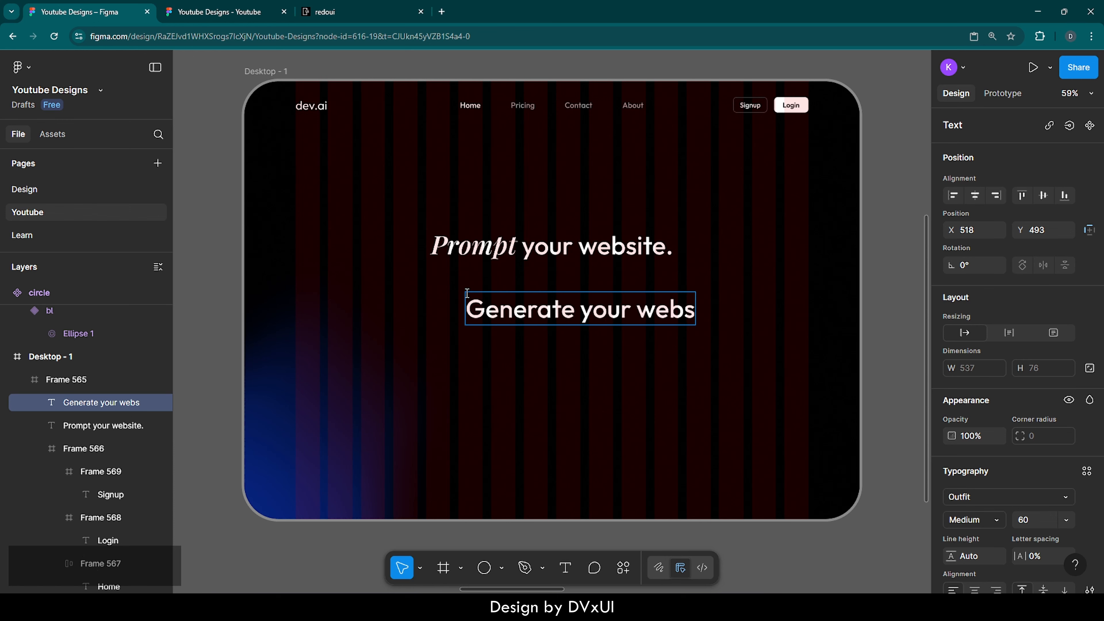
{"action": "type", "text": "ite by ju"}
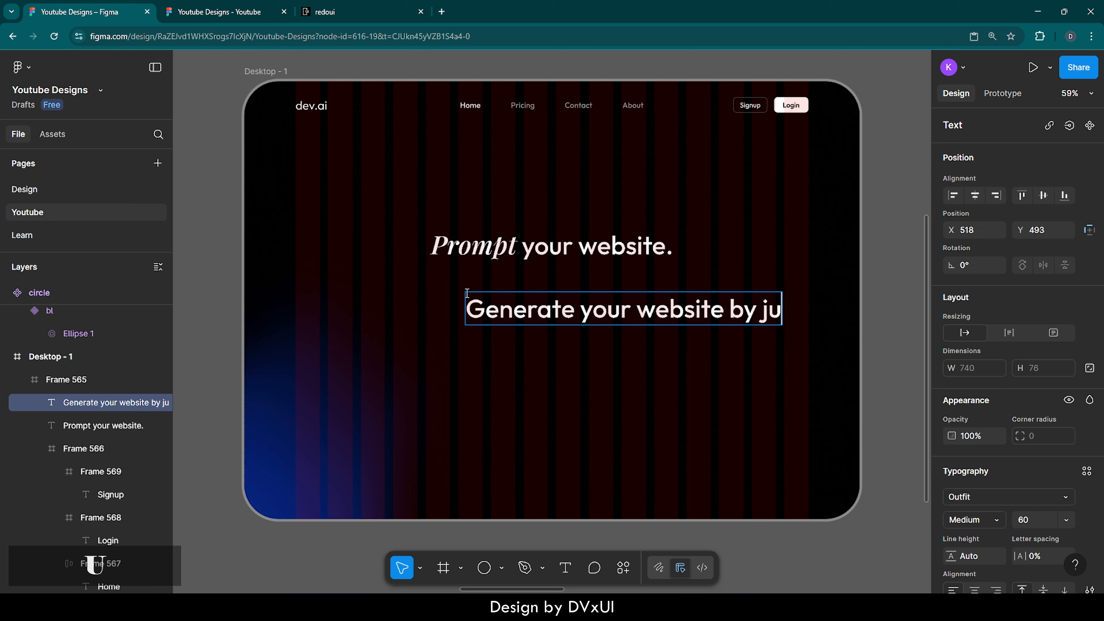
{"action": "type", "text": "st writi"}
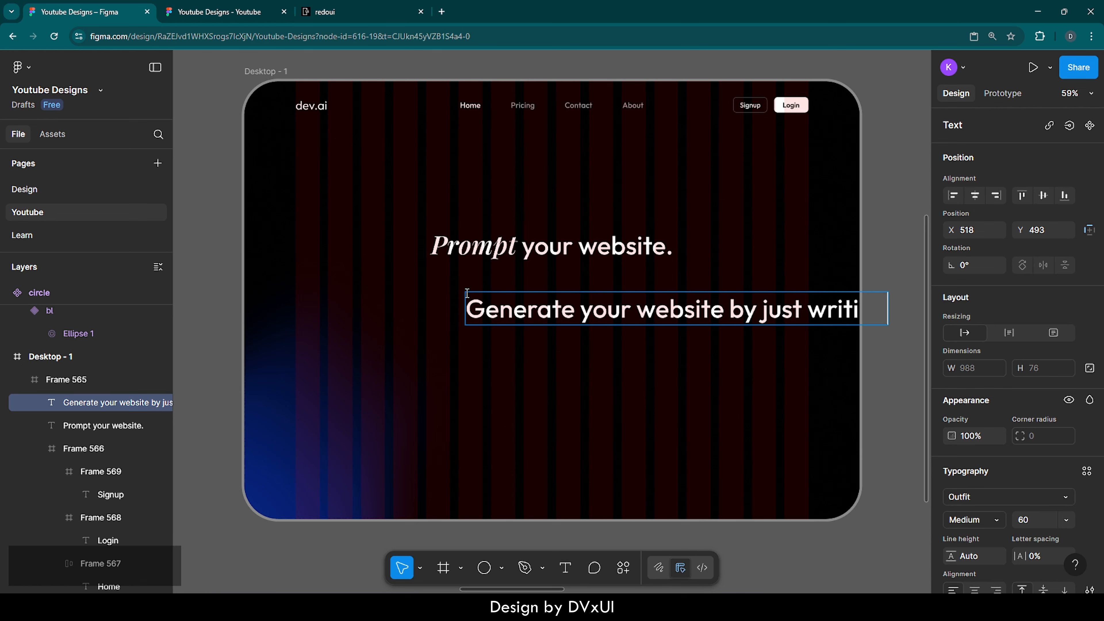
Set the font size of the whole subheading text to 20.
{"action": "key", "text": "ctrl+a"}
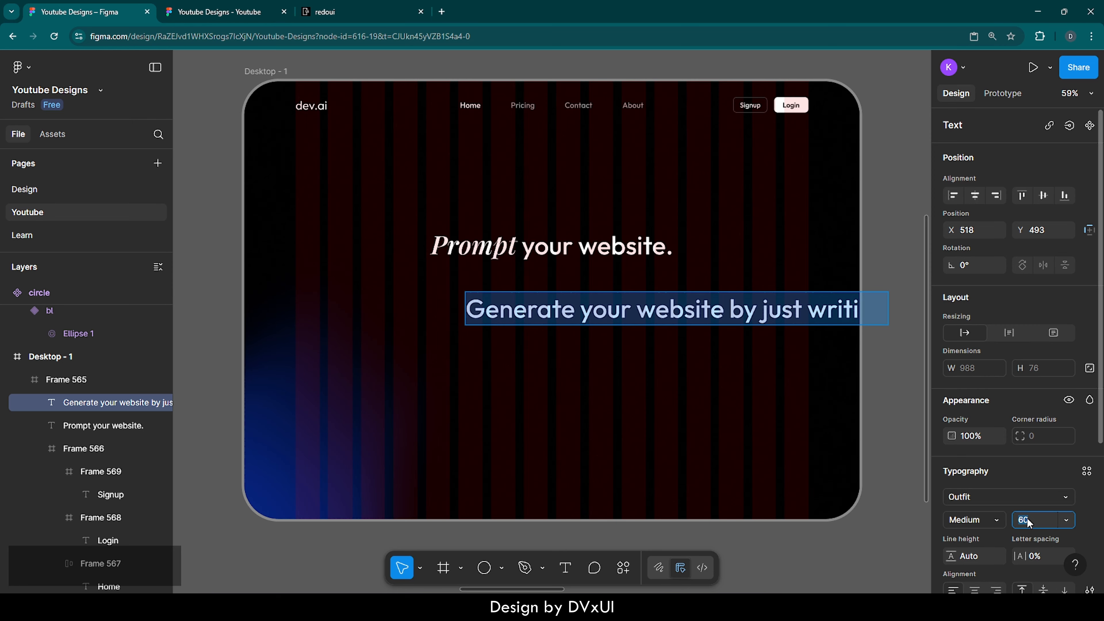
{"action": "type", "text": "20"}
{"action": "key", "text": "Return"}
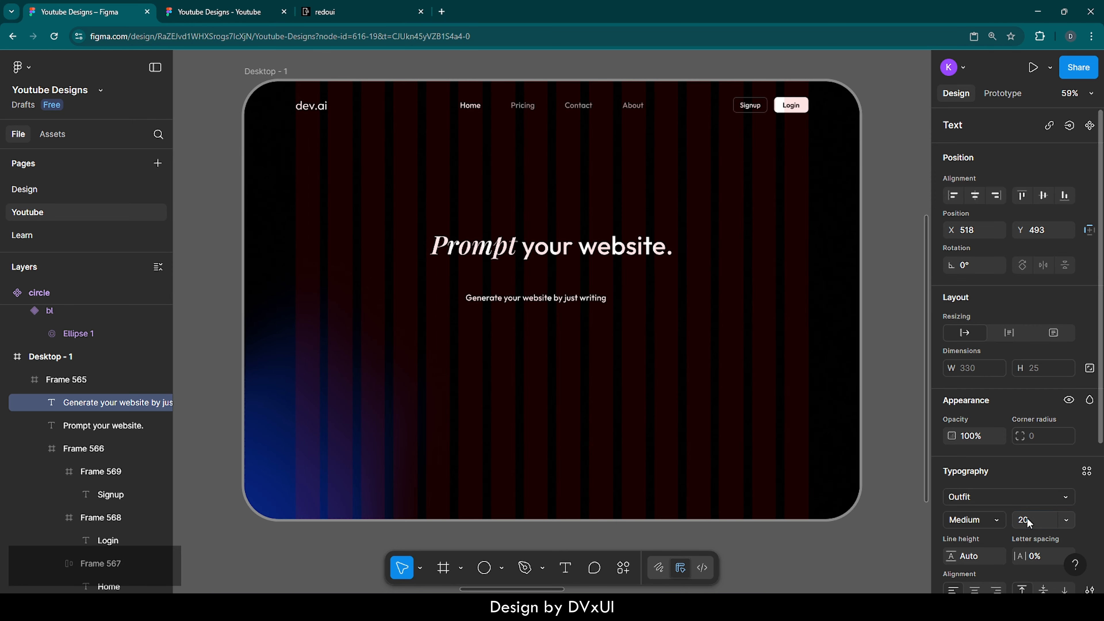
Extend the subheading so it ends with "what you want.".
{"action": "scroll", "coordinate": [612, 296], "scroll_direction": "up", "scroll_amount": 4}
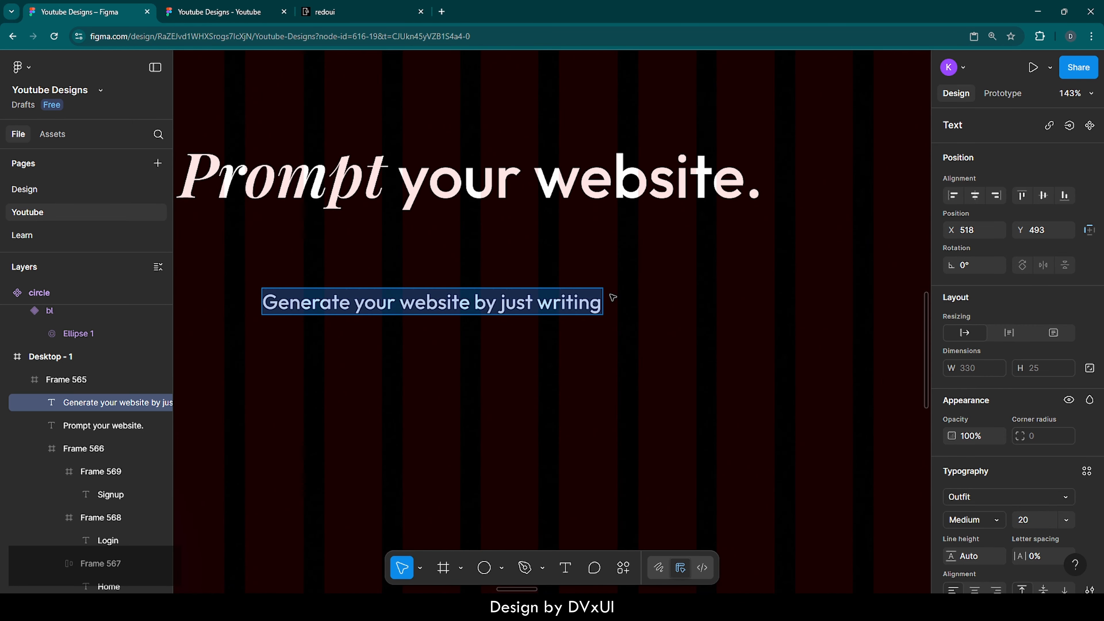
{"action": "left_click", "coordinate": [601, 296]}
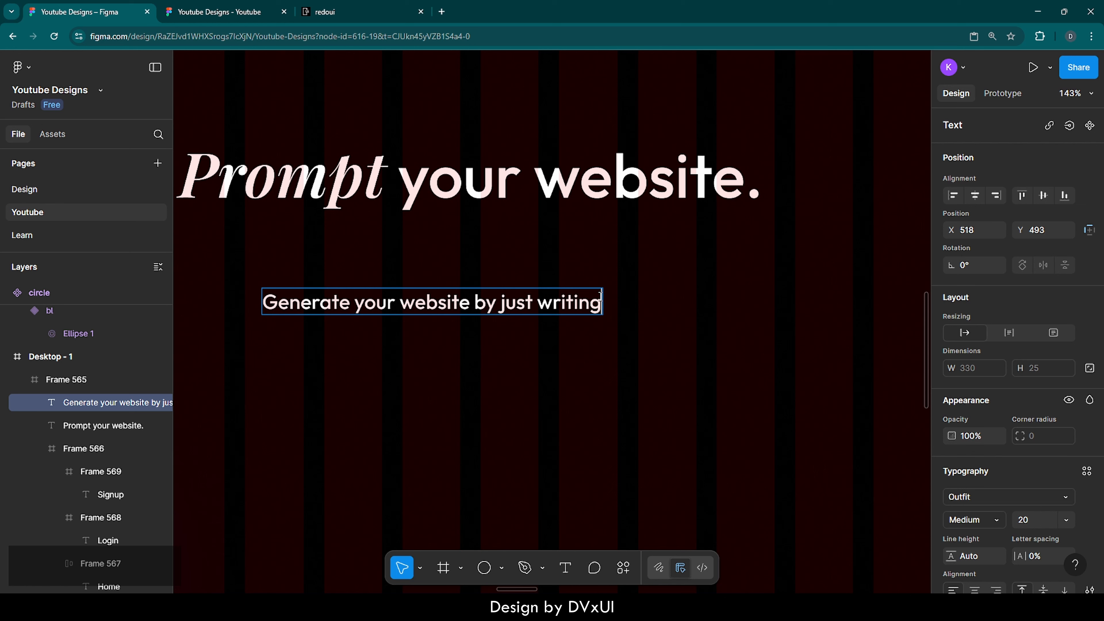
{"action": "type", "text": "what"}
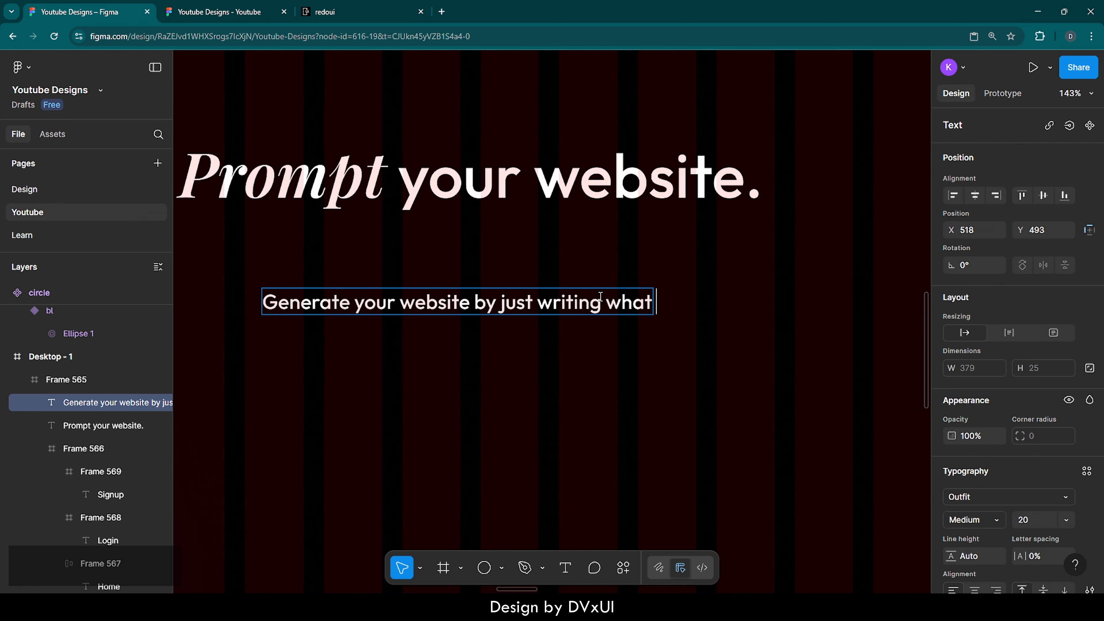
{"action": "type", "text": " you want"}
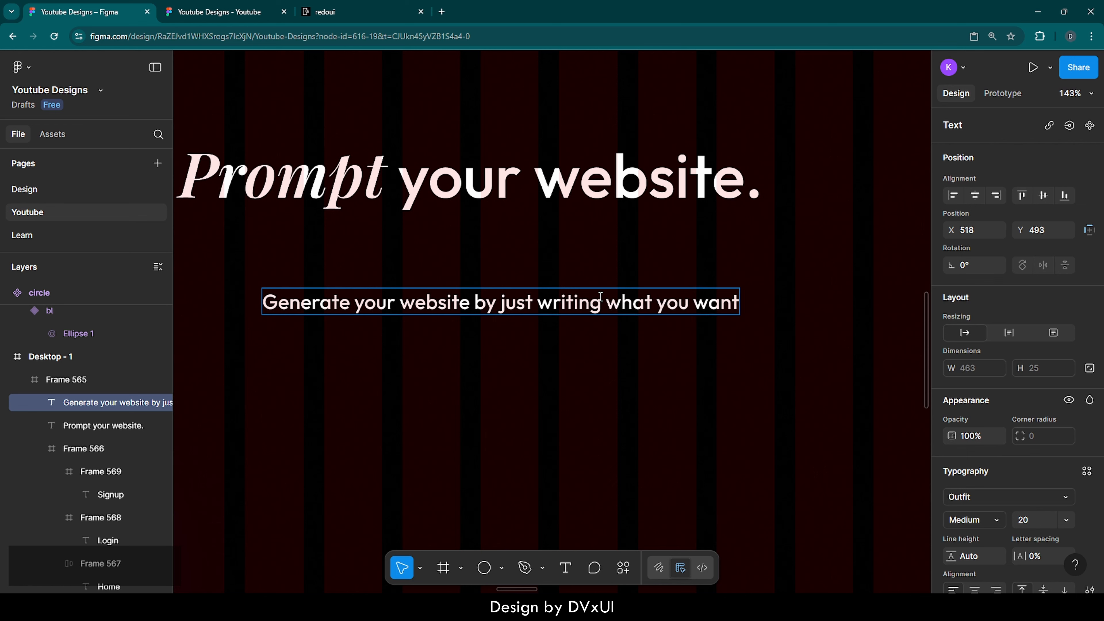
{"action": "type", "text": "."}
Set the subheading's font weight to Regular and its white fill opacity to 60%.
{"action": "key", "text": "ctrl+a"}
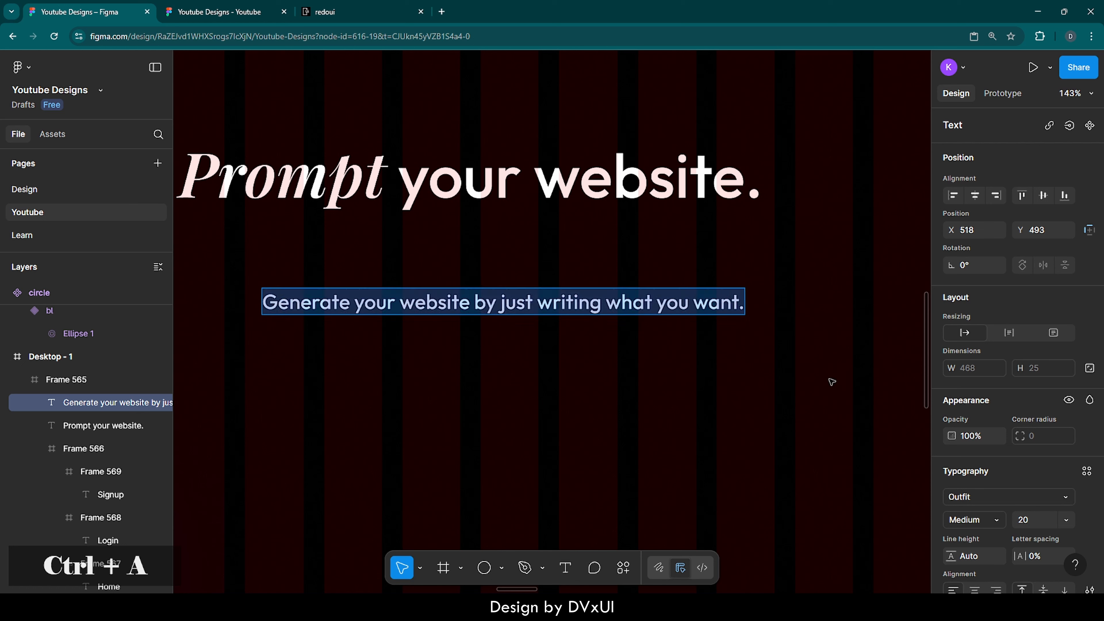
{"action": "scroll", "coordinate": [988, 488], "scroll_direction": "down", "scroll_amount": 2}
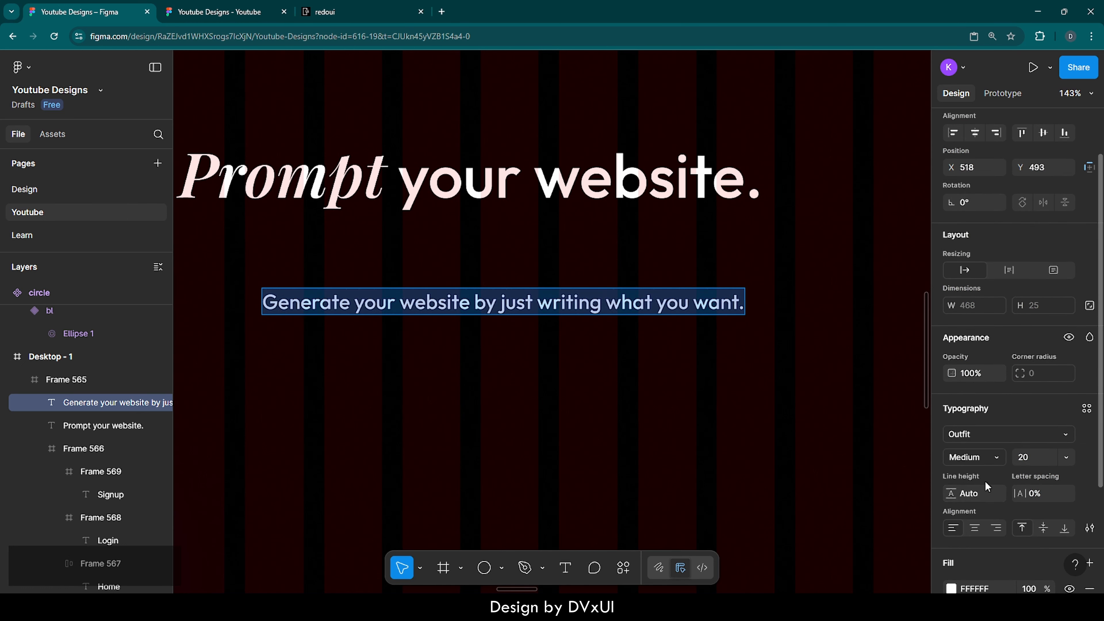
{"action": "left_click", "coordinate": [964, 462]}
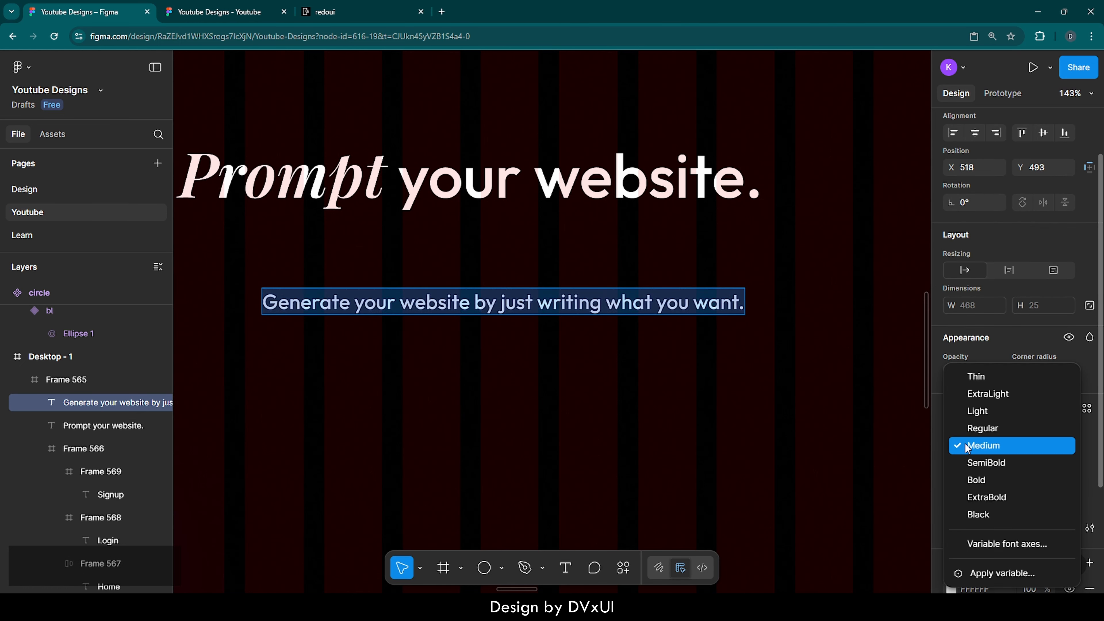
{"action": "left_click", "coordinate": [965, 427]}
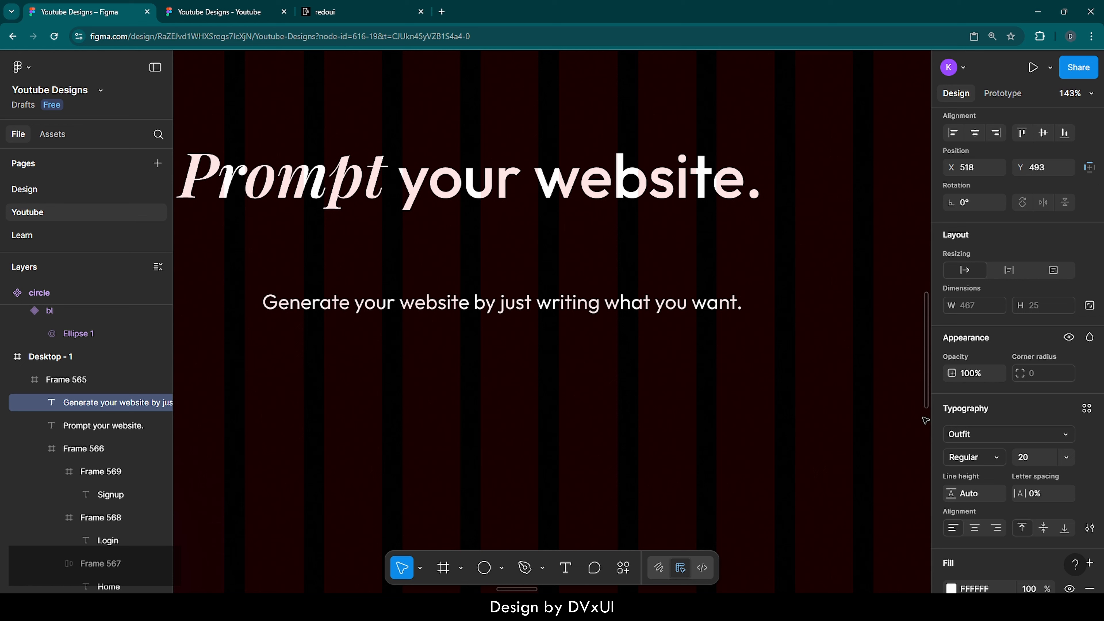
{"action": "scroll", "coordinate": [1008, 464], "scroll_direction": "down", "scroll_amount": 3}
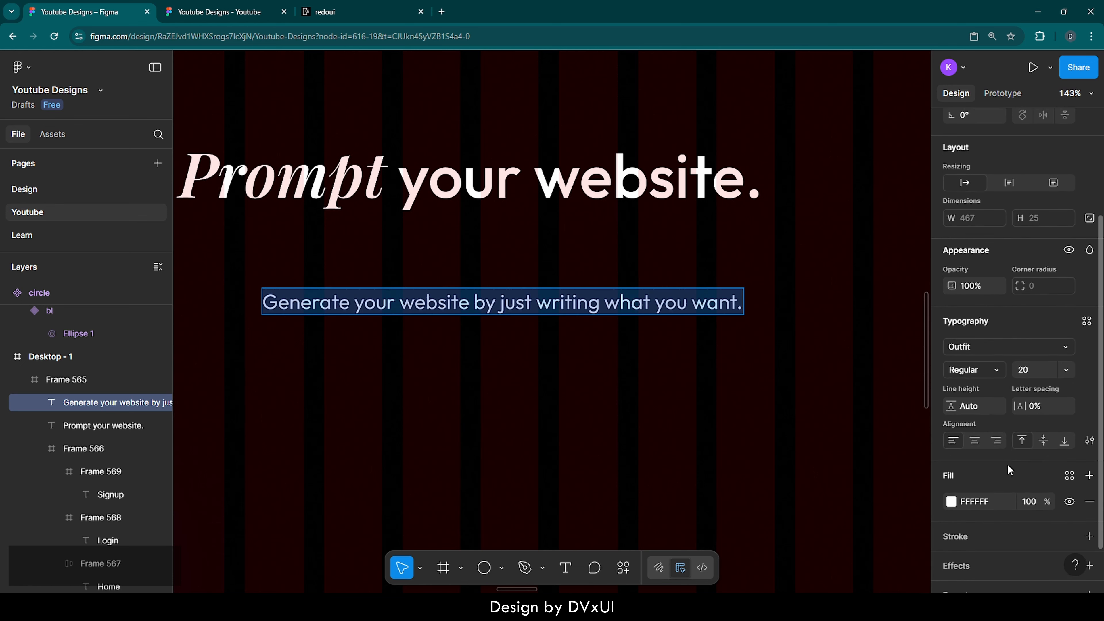
{"action": "left_click", "coordinate": [1033, 495]}
{"action": "type", "text": "60"}
{"action": "key", "text": "Return"}
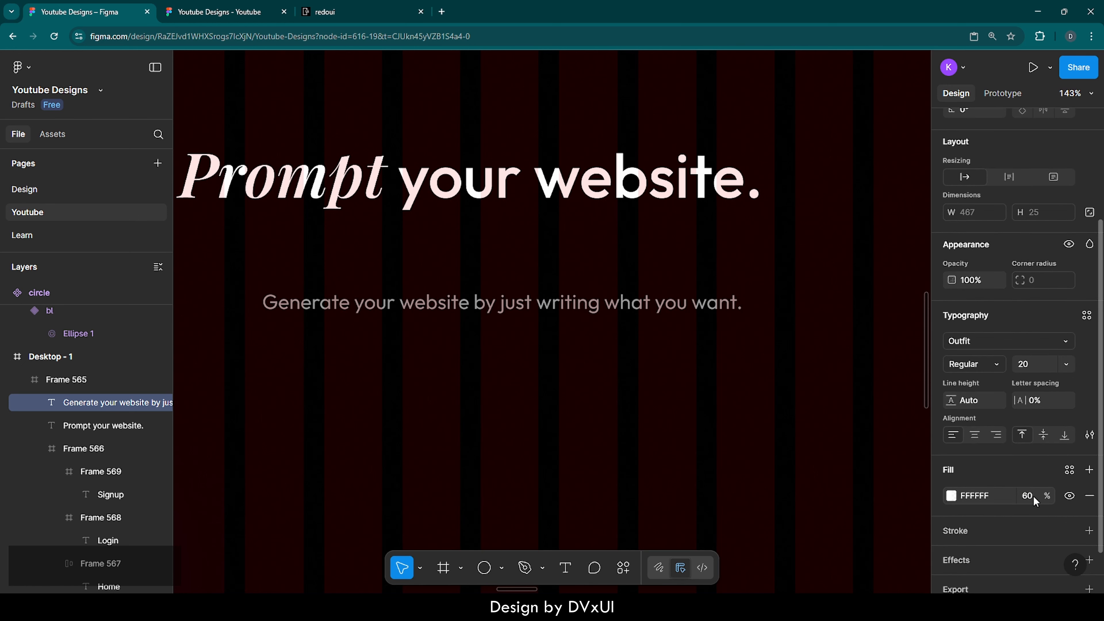
{"action": "double_click", "coordinate": [613, 307]}
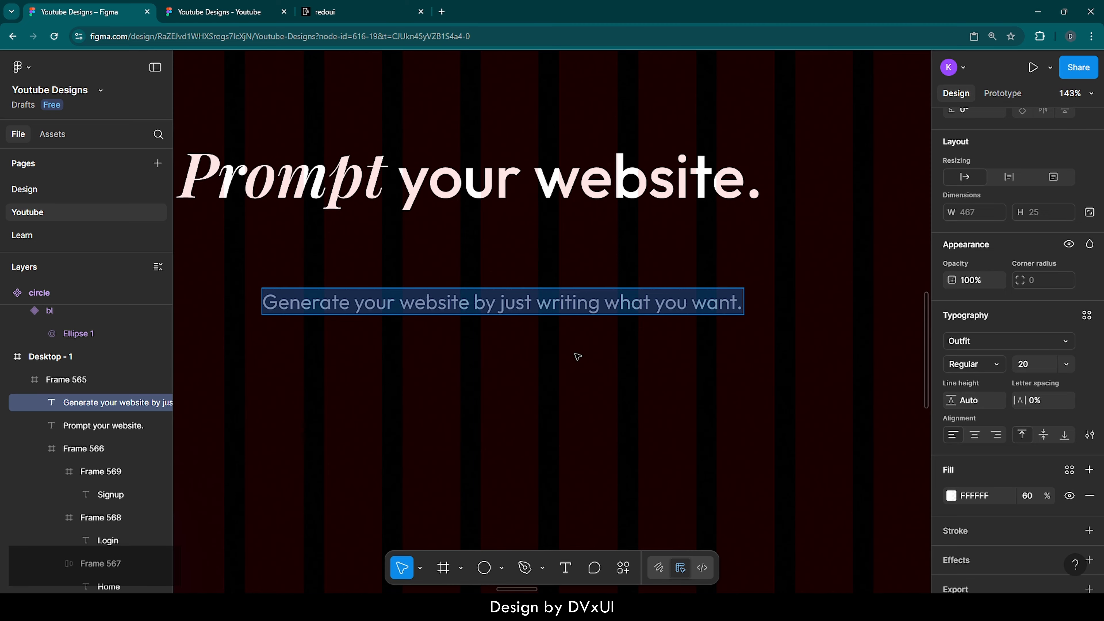
Centre the "Generate your website by just writing what you want." subtitle horizontally within its parent frame.
{"action": "key", "text": "Escape"}
{"action": "scroll", "coordinate": [568, 258], "scroll_direction": "down", "scroll_amount": 6}
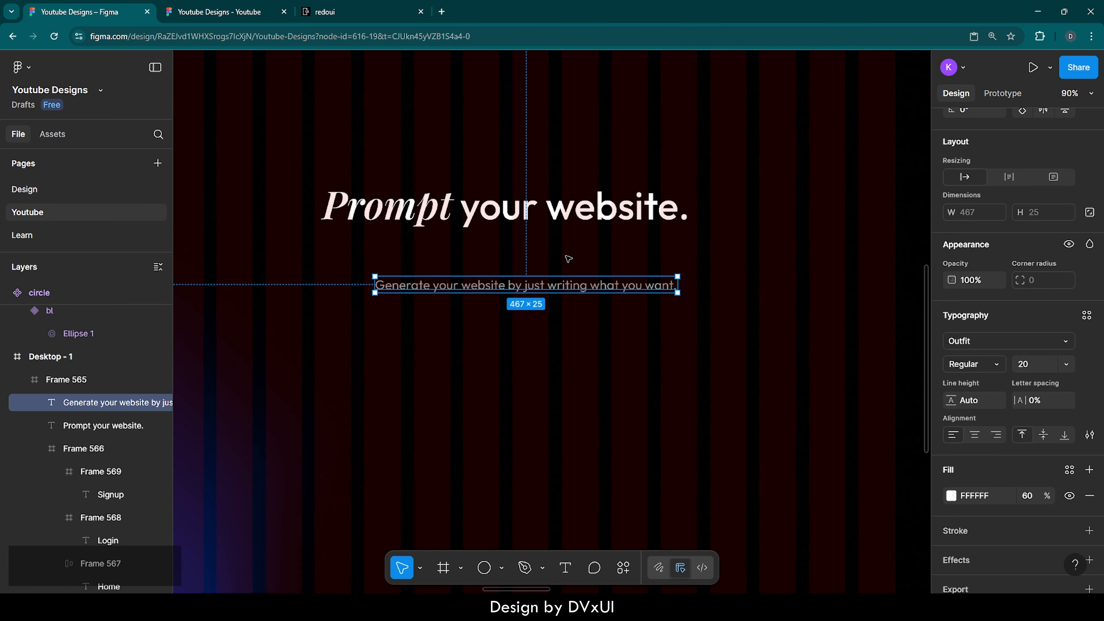
{"action": "scroll", "coordinate": [797, 223], "scroll_direction": "up", "scroll_amount": 2}
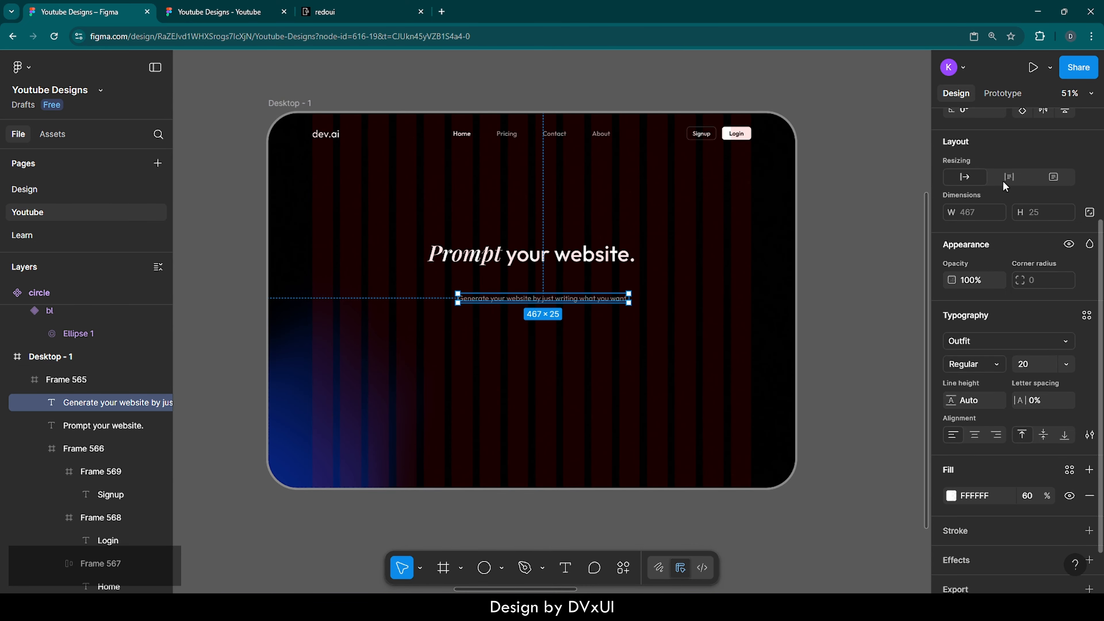
{"action": "scroll", "coordinate": [999, 186], "scroll_direction": "up", "scroll_amount": 4}
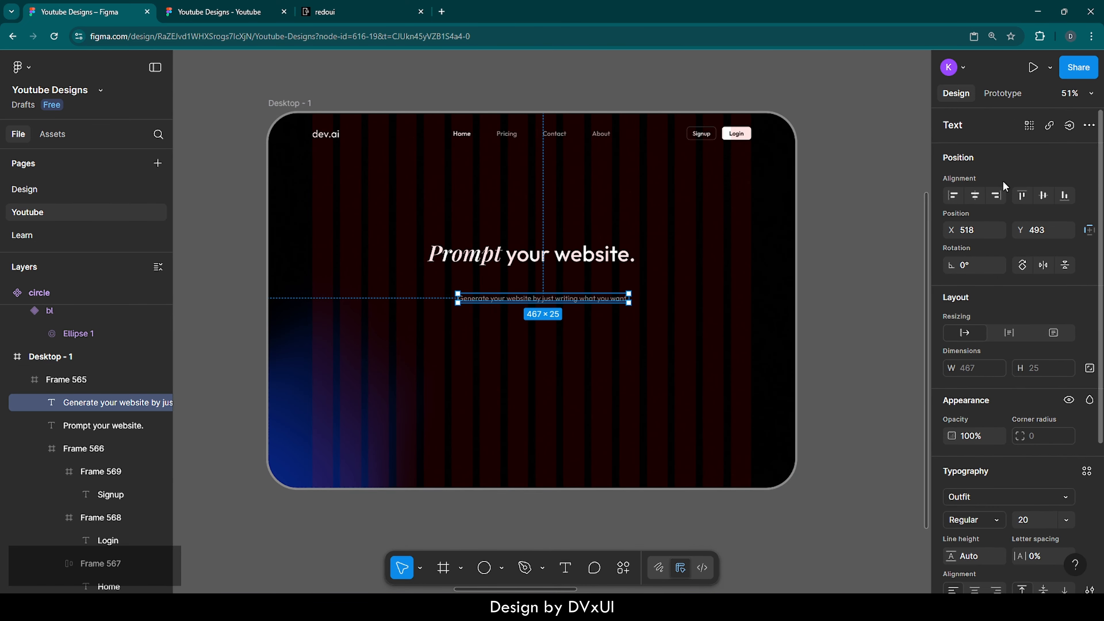
{"action": "left_click", "coordinate": [975, 197]}
Move the subtitle up close beneath the "Prompt your website." heading, to Y 437.
{"action": "key", "text": "shift+Up"}
{"action": "key", "text": "shift+Up"}
{"action": "key", "text": "shift+Up"}
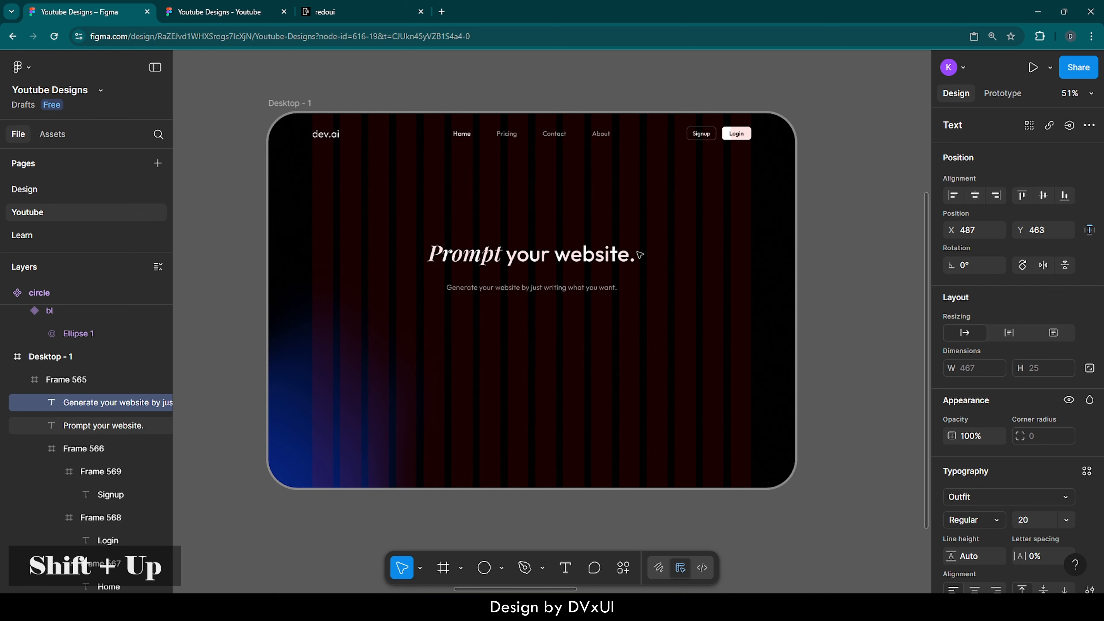
{"action": "key", "text": "shift+Up"}
{"action": "key", "text": "shift+Up"}
{"action": "key", "text": "shift+Up"}
{"action": "key", "text": "Down"}
{"action": "key", "text": "Down"}
{"action": "key", "text": "Down"}
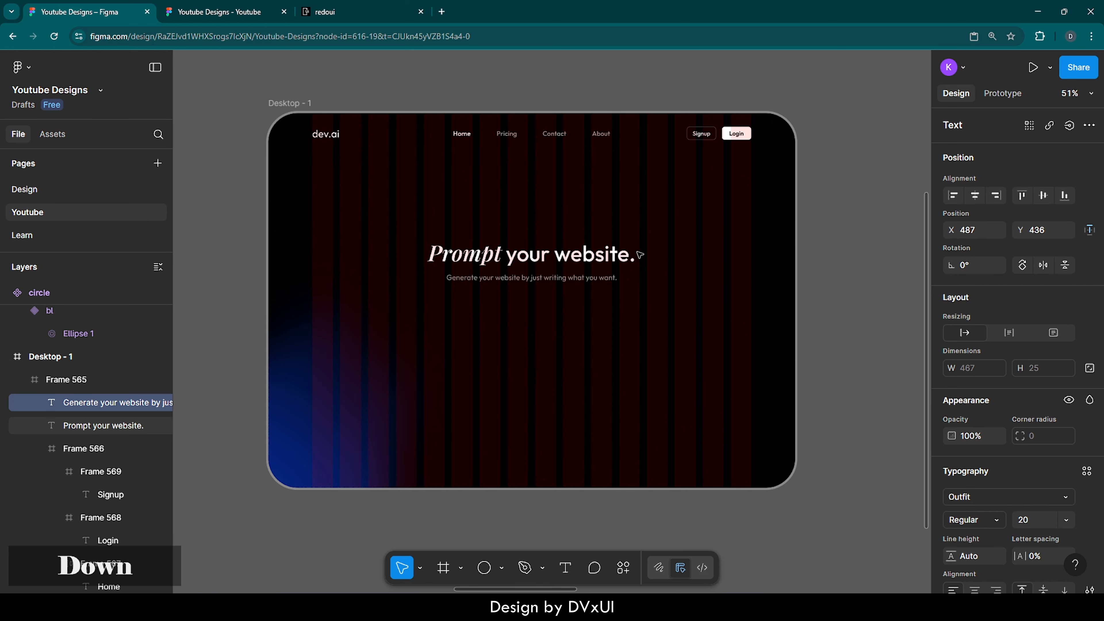
{"action": "key", "text": "Down"}
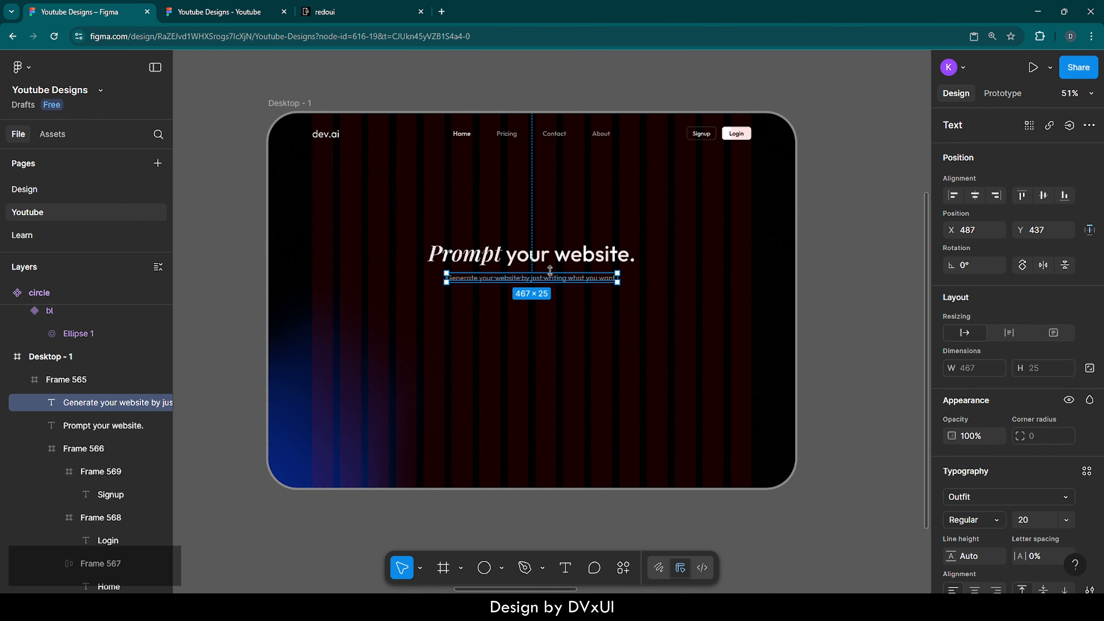
Add the text "Flat 40% off for all customers" above the "Prompt your website." heading.
{"action": "left_click", "coordinate": [297, 101]}
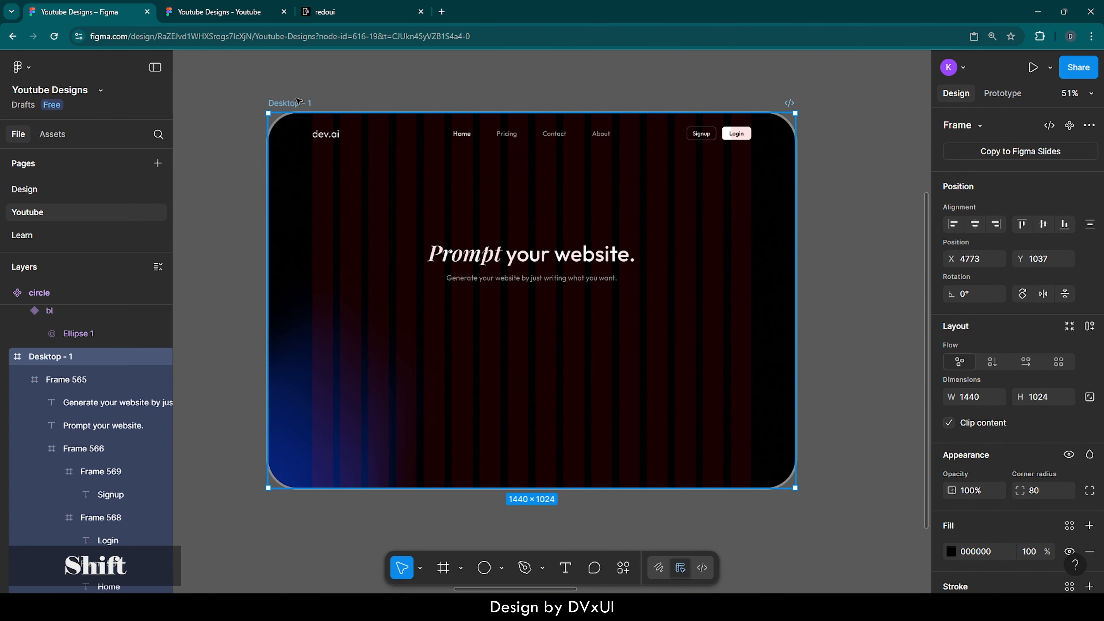
{"action": "key", "text": "shift+2"}
{"action": "left_click", "coordinate": [550, 282]}
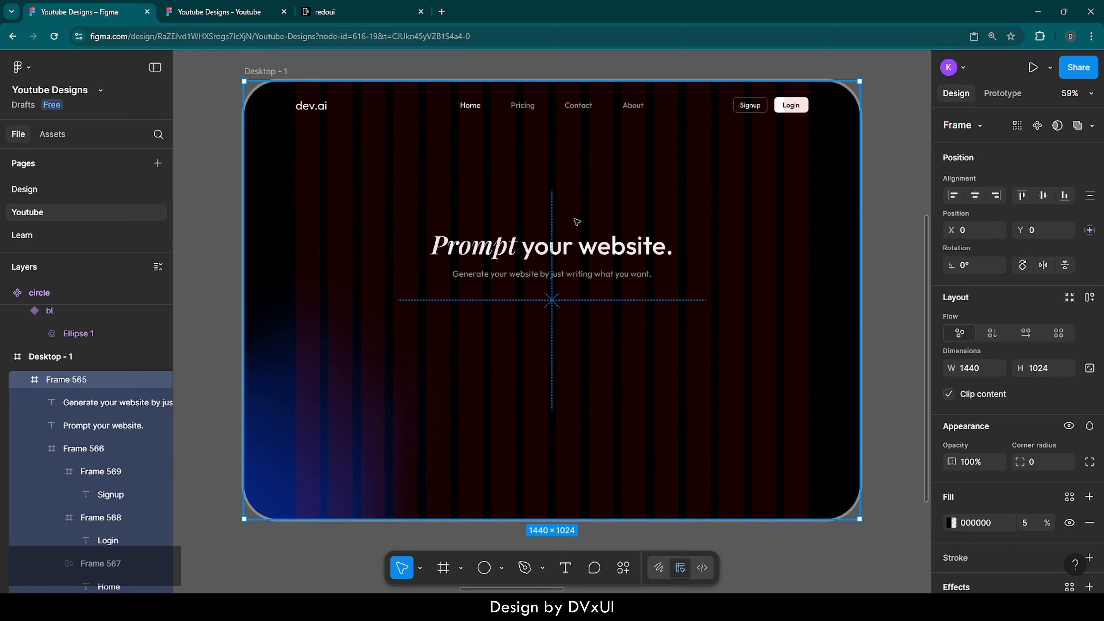
{"action": "scroll", "coordinate": [539, 175], "scroll_direction": "up", "scroll_amount": 5}
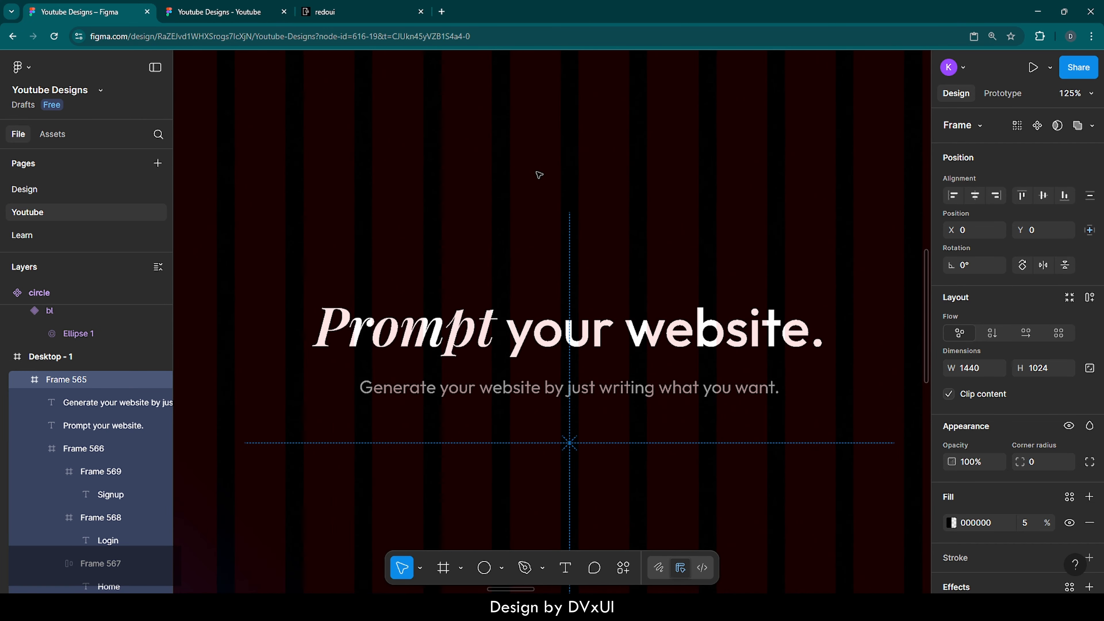
{"action": "key", "text": "t"}
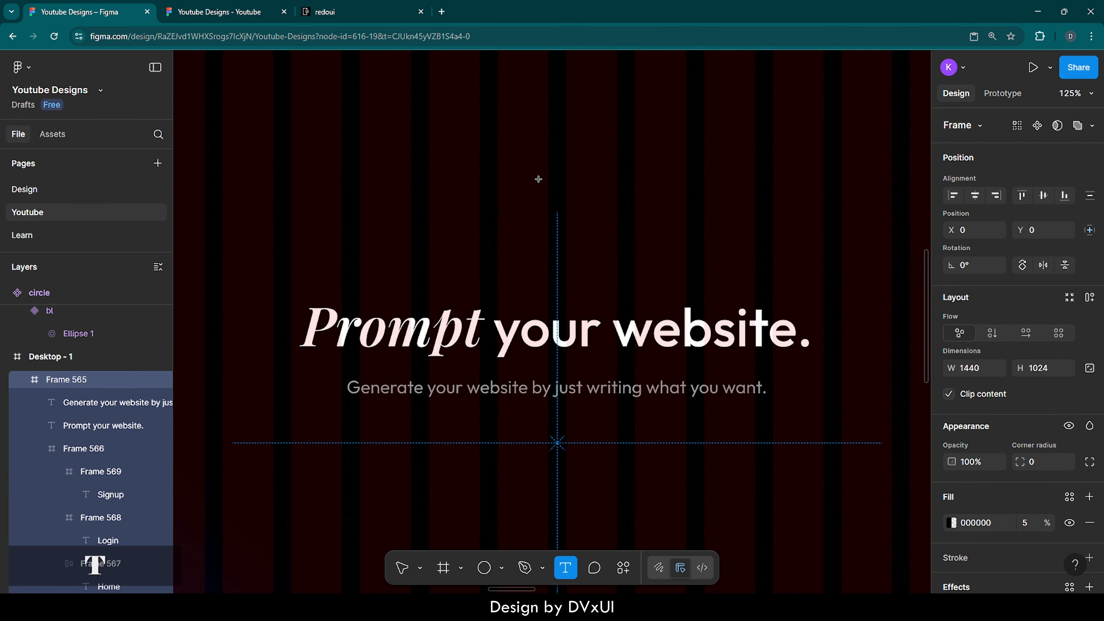
{"action": "left_click", "coordinate": [522, 221]}
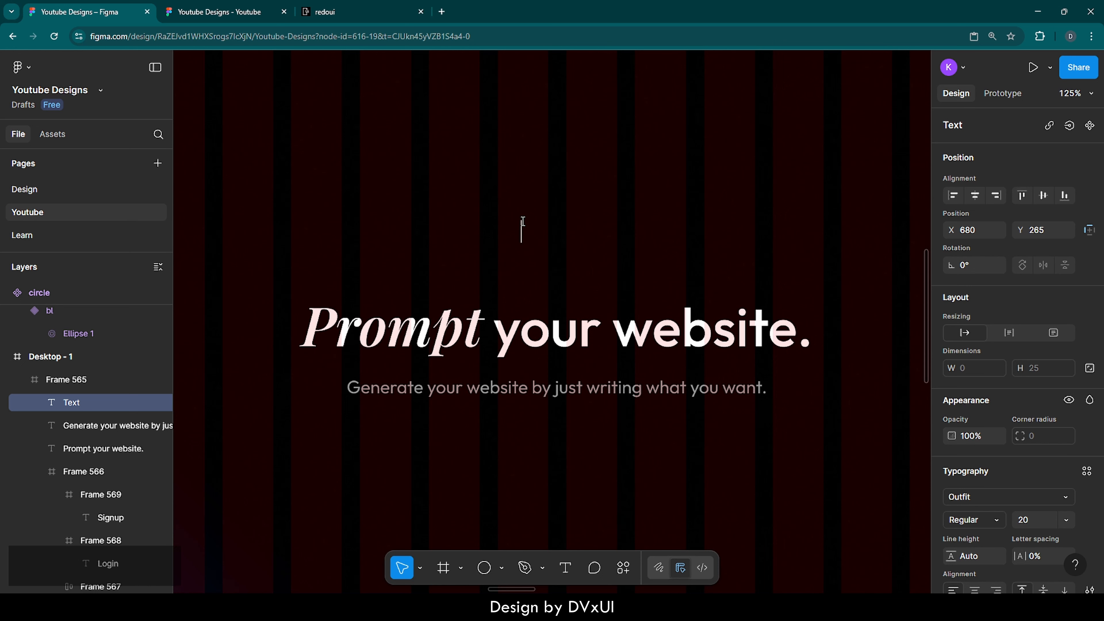
{"action": "type", "text": "Flat 40"}
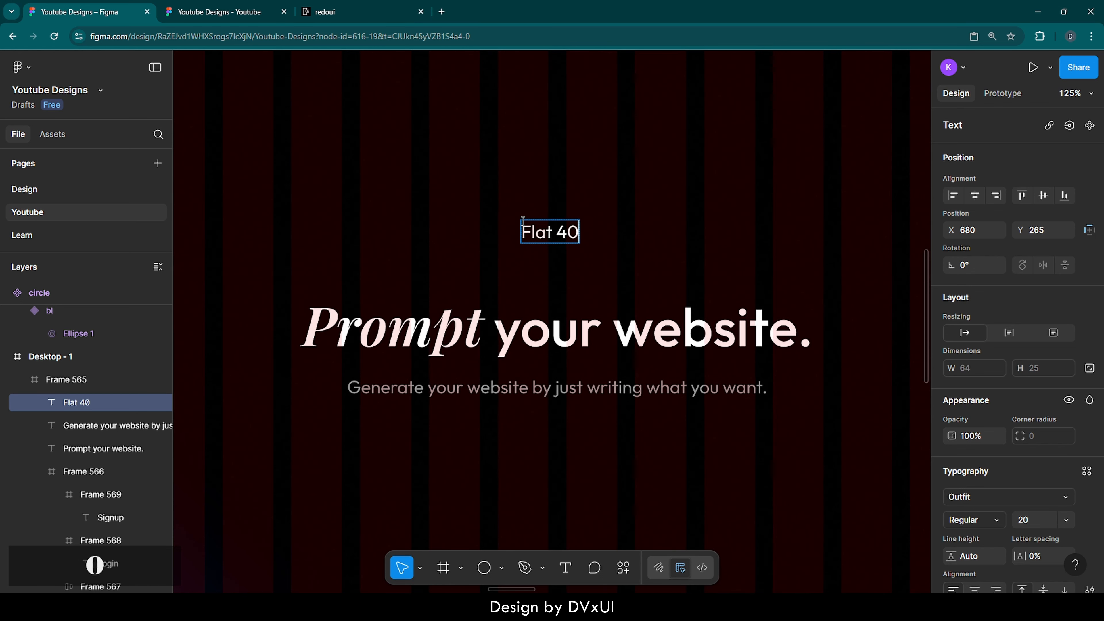
{"action": "type", "text": "% off for all"}
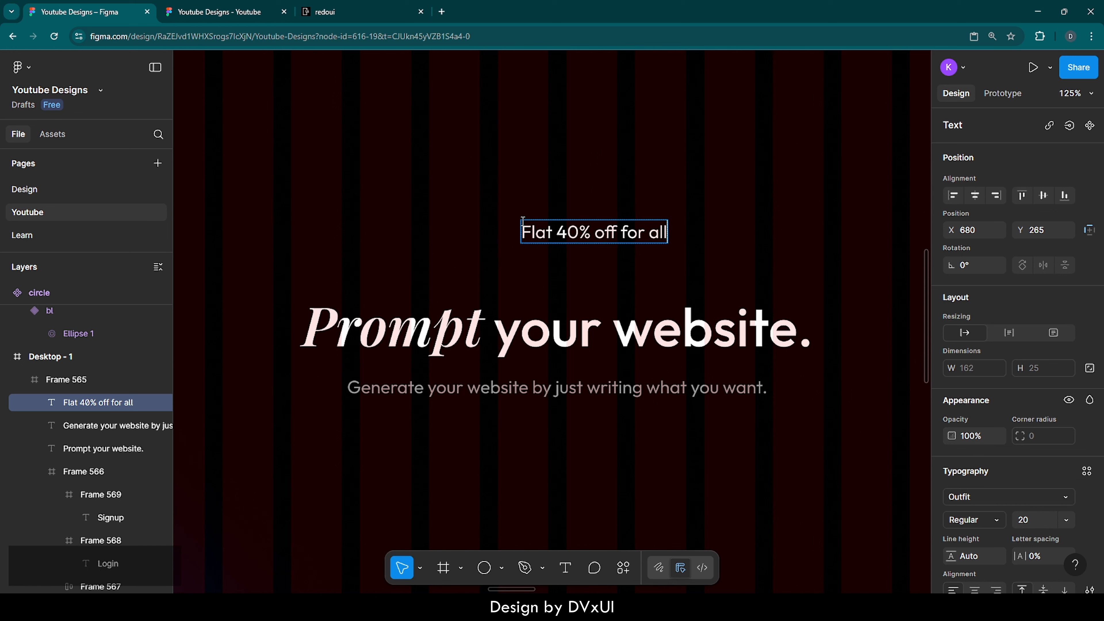
{"action": "type", "text": " customers"}
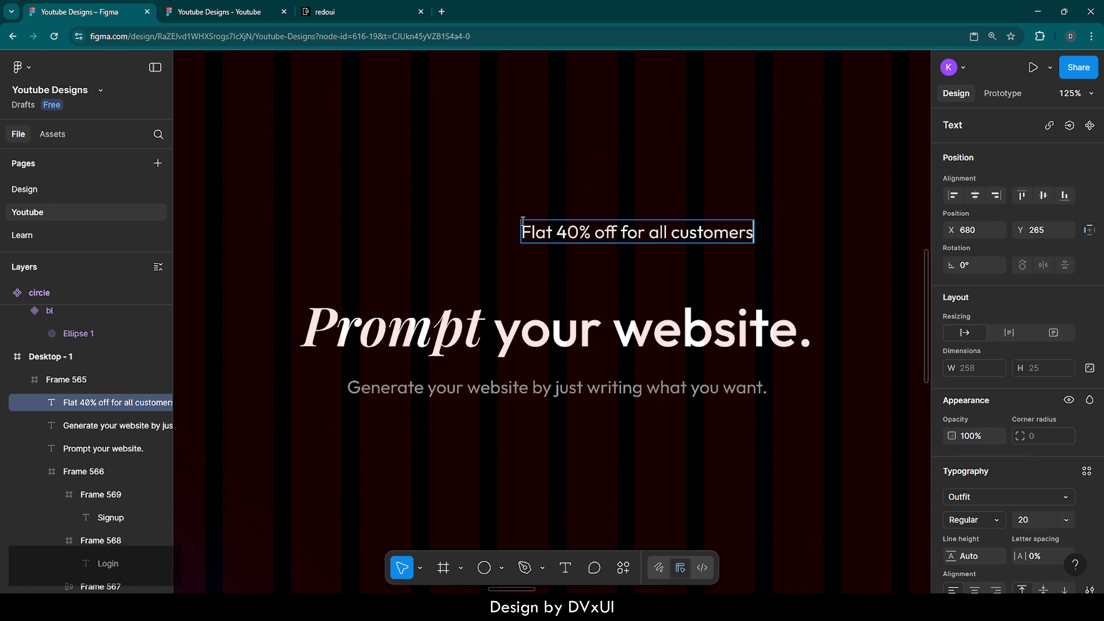
{"action": "key", "text": "Escape"}
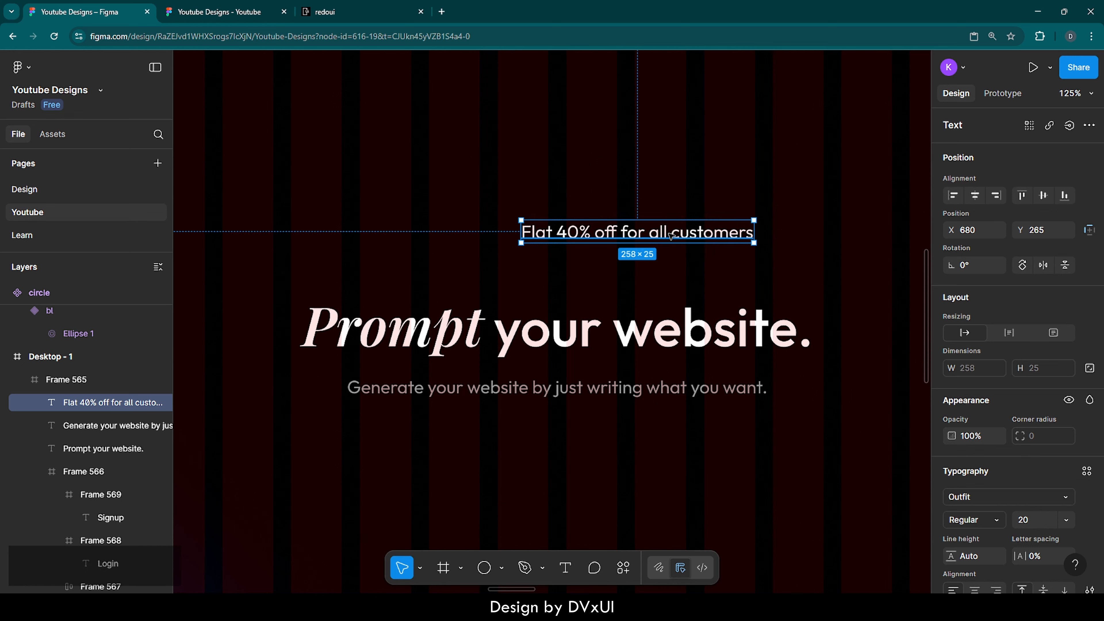
Set the font size of the "Flat 40% off for all customers" text to 14.
{"action": "double_click", "coordinate": [672, 235]}
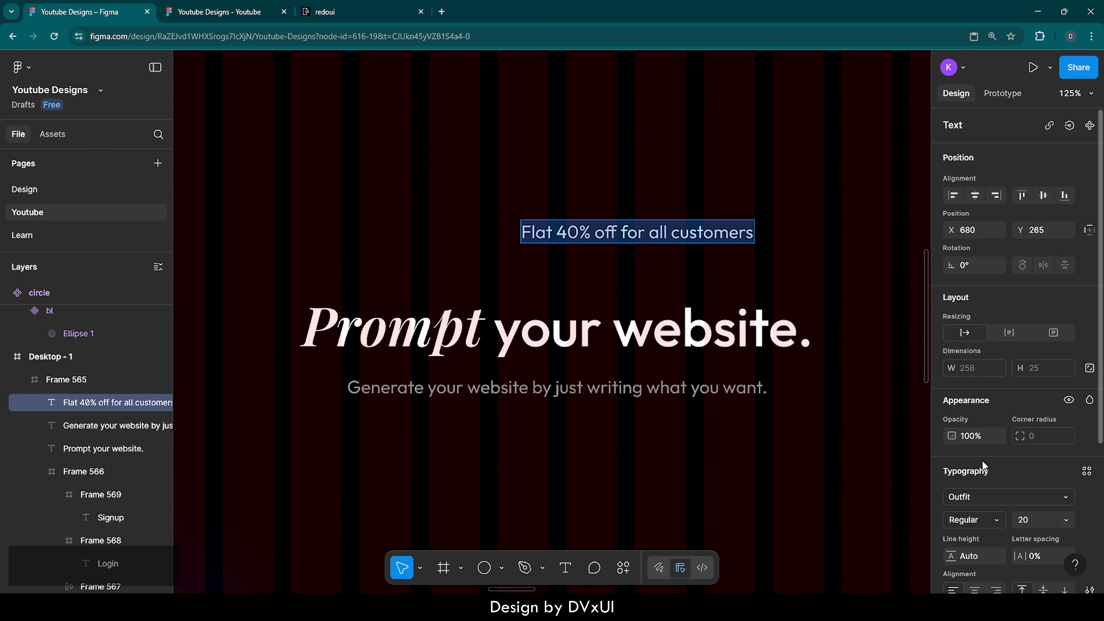
{"action": "scroll", "coordinate": [984, 465], "scroll_direction": "down", "scroll_amount": 2}
{"action": "left_click", "coordinate": [1028, 429]}
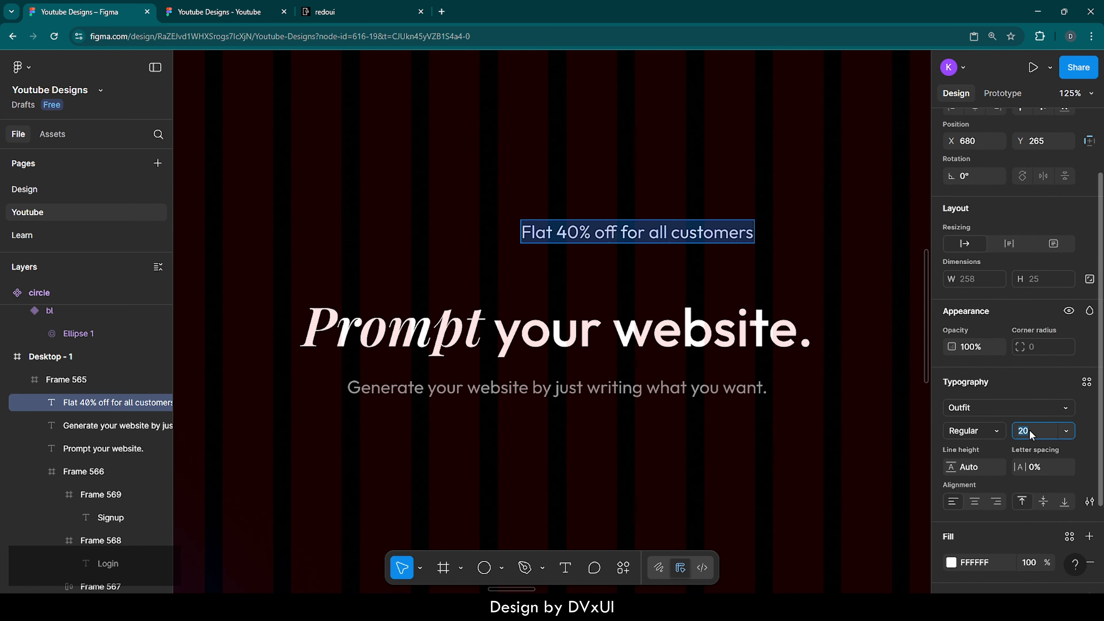
{"action": "type", "text": "114"}
{"action": "key", "text": "Return"}
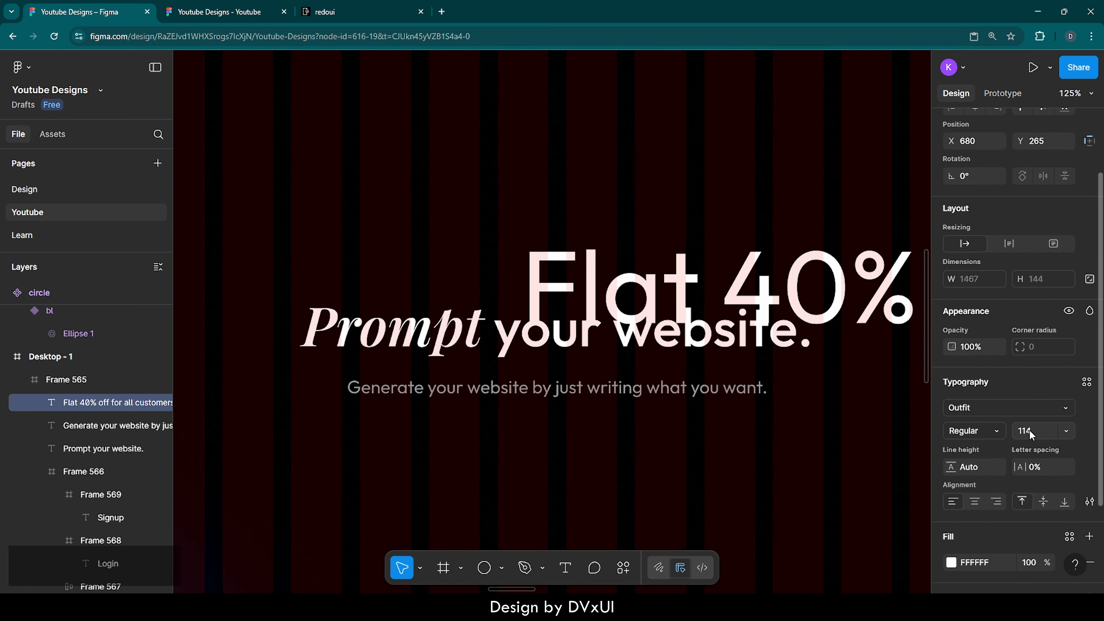
{"action": "left_click", "coordinate": [1028, 430]}
{"action": "type", "text": "14"}
{"action": "key", "text": "Return"}
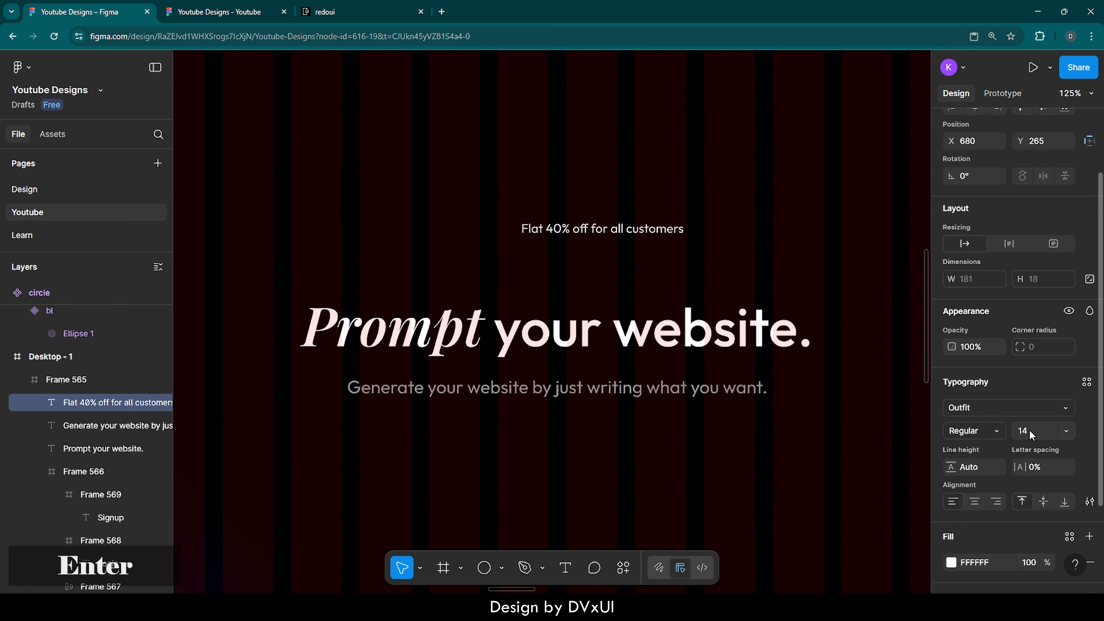
Wrap the "Flat 40% off for all customers" text in an auto layout frame.
{"action": "left_click", "coordinate": [553, 229]}
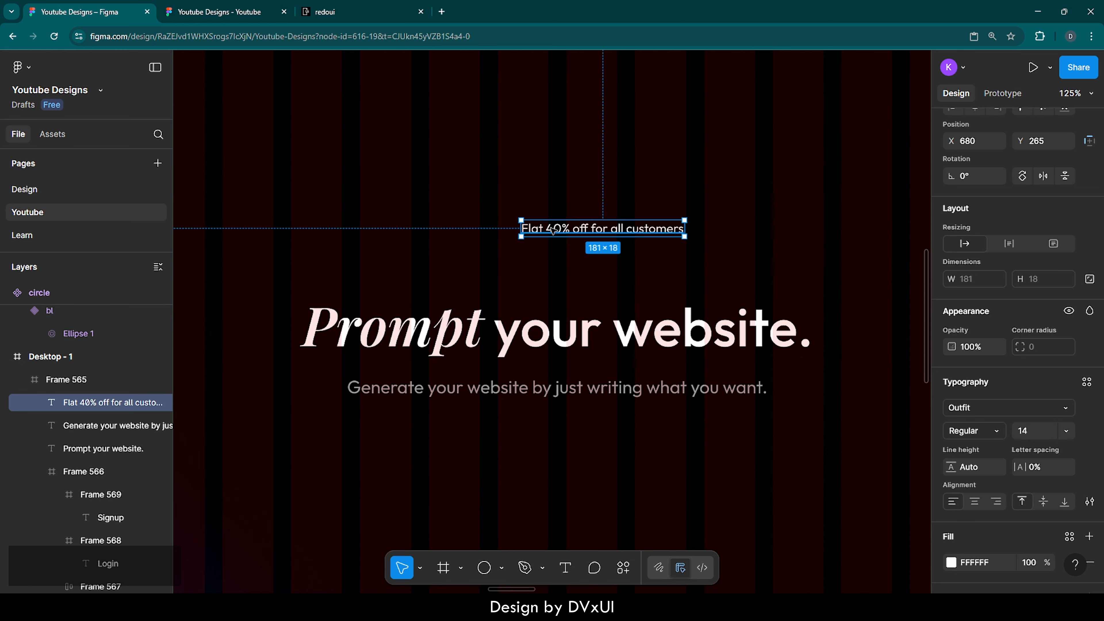
{"action": "right_click", "coordinate": [554, 230]}
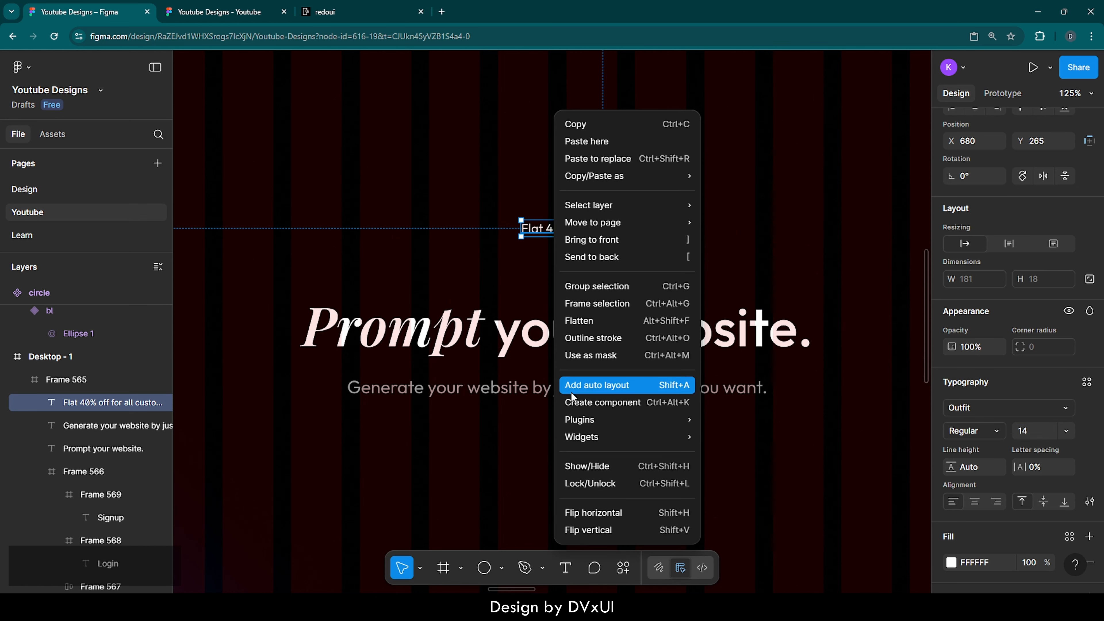
{"action": "left_click", "coordinate": [604, 389]}
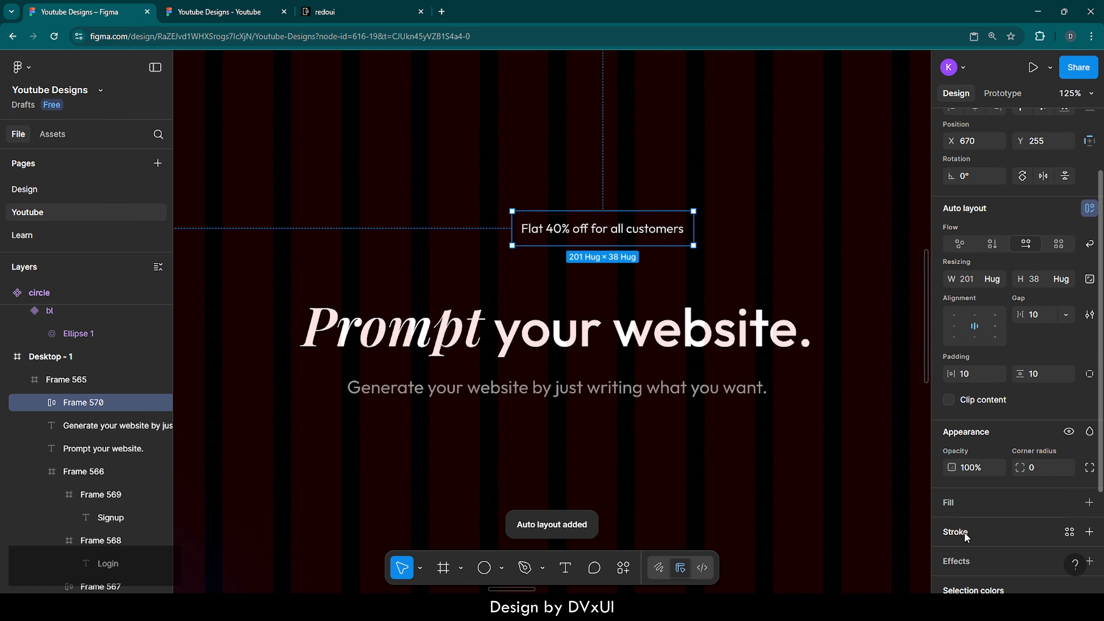
Add a stroke to the offer text's auto layout frame, coloured FFFFFF at 30% opacity.
{"action": "scroll", "coordinate": [964, 530], "scroll_direction": "down", "scroll_amount": 2}
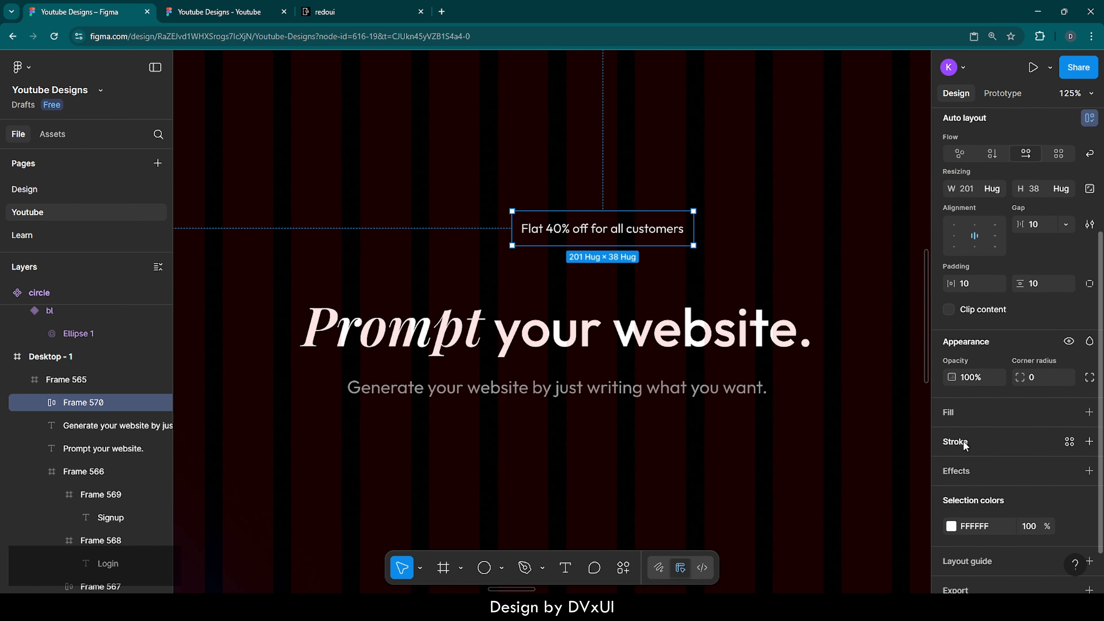
{"action": "left_click", "coordinate": [951, 441]}
{"action": "left_click", "coordinate": [981, 467]}
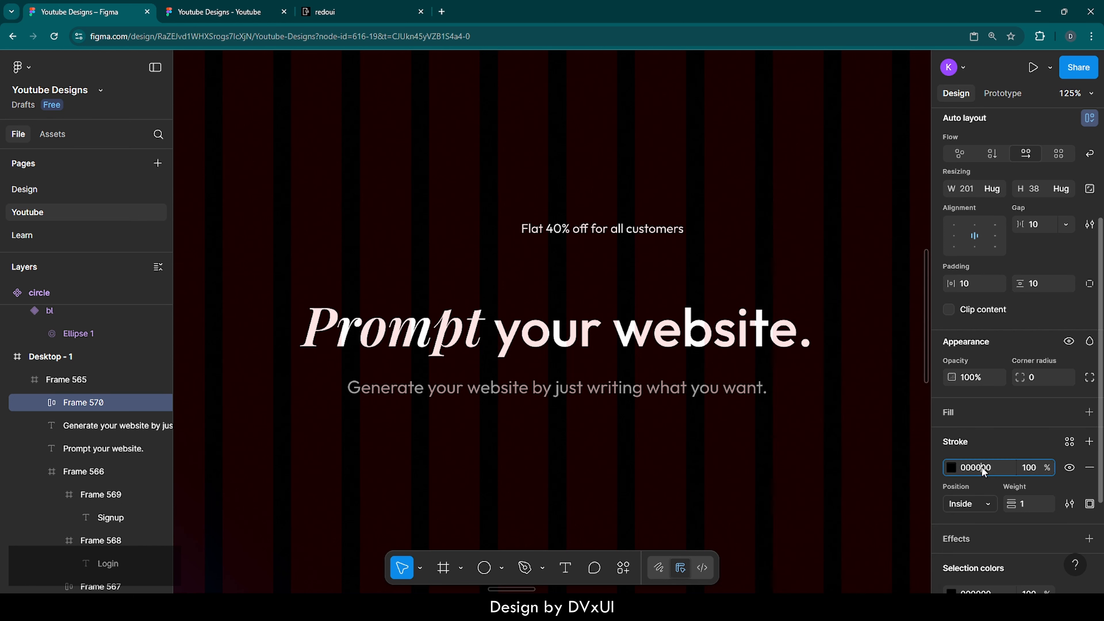
{"action": "type", "text": "ff"}
{"action": "key", "text": "Return"}
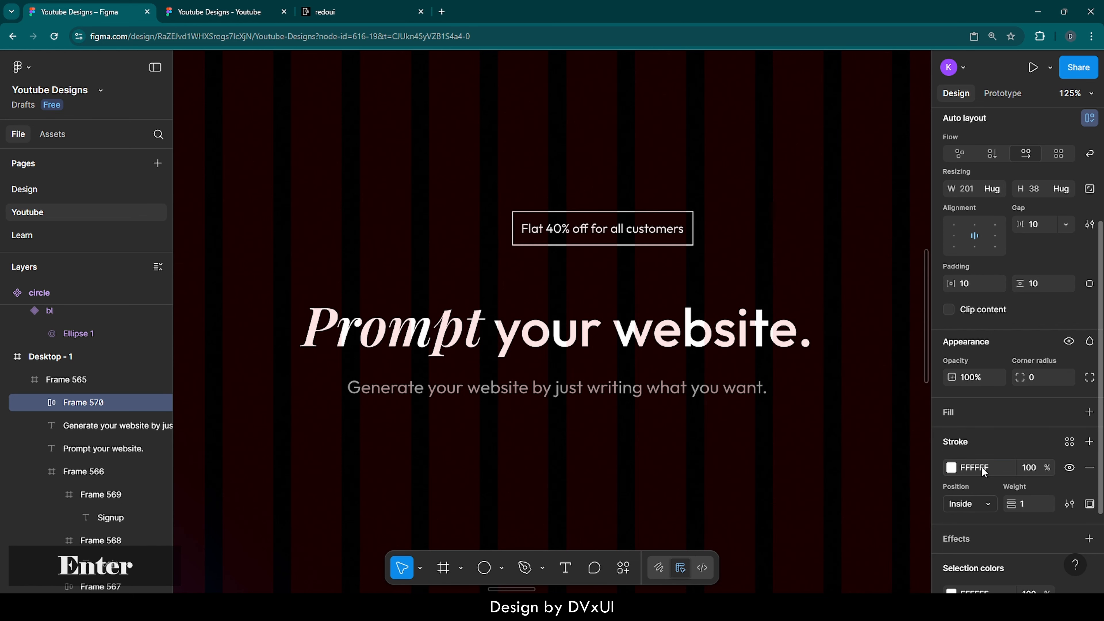
{"action": "left_click", "coordinate": [1023, 470]}
{"action": "type", "text": "30"}
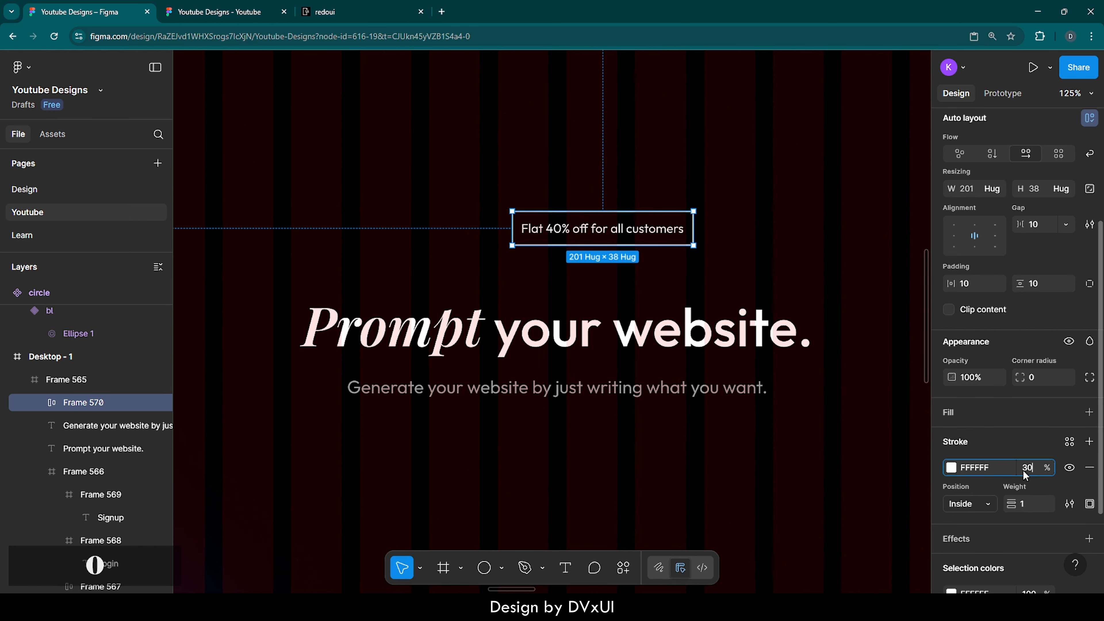
{"action": "key", "text": "Return"}
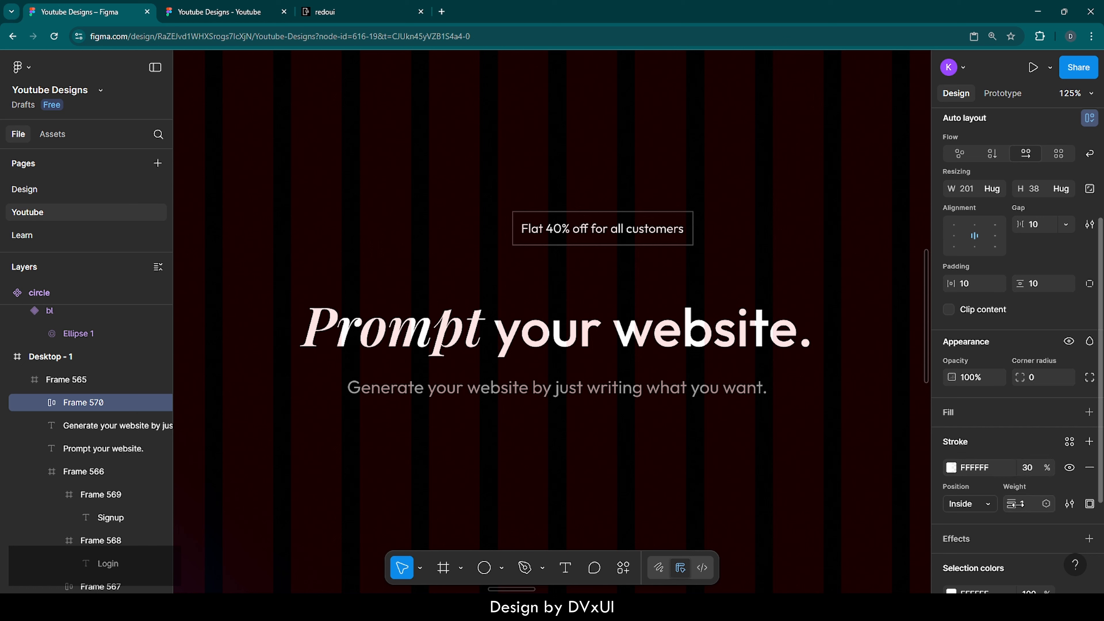
Round the offer badge's corners with a corner radius of 40.
{"action": "left_click", "coordinate": [1040, 378]}
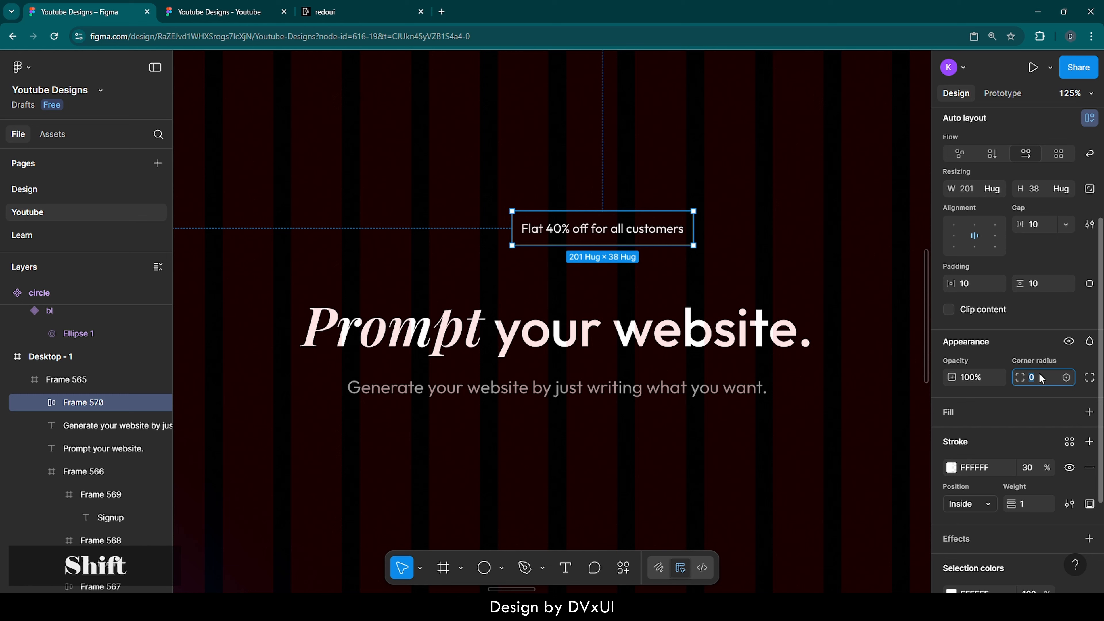
{"action": "key", "text": "shift+Up"}
{"action": "key", "text": "shift+Up"}
{"action": "key", "text": "shift+Up"}
{"action": "key", "text": "shift+Up"}
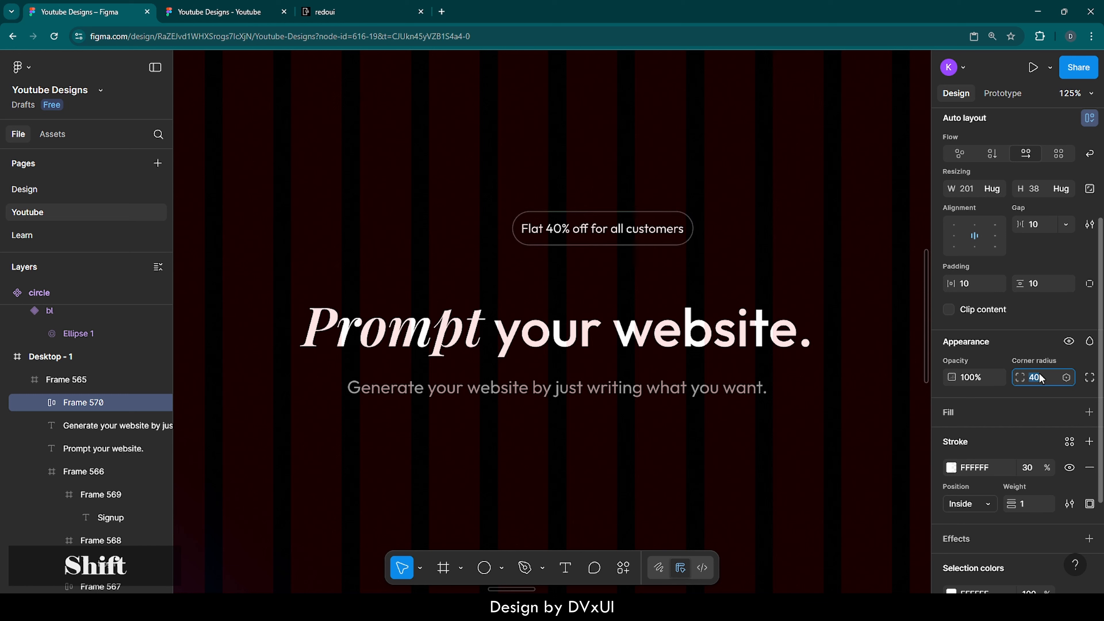
{"action": "left_click", "coordinate": [748, 239]}
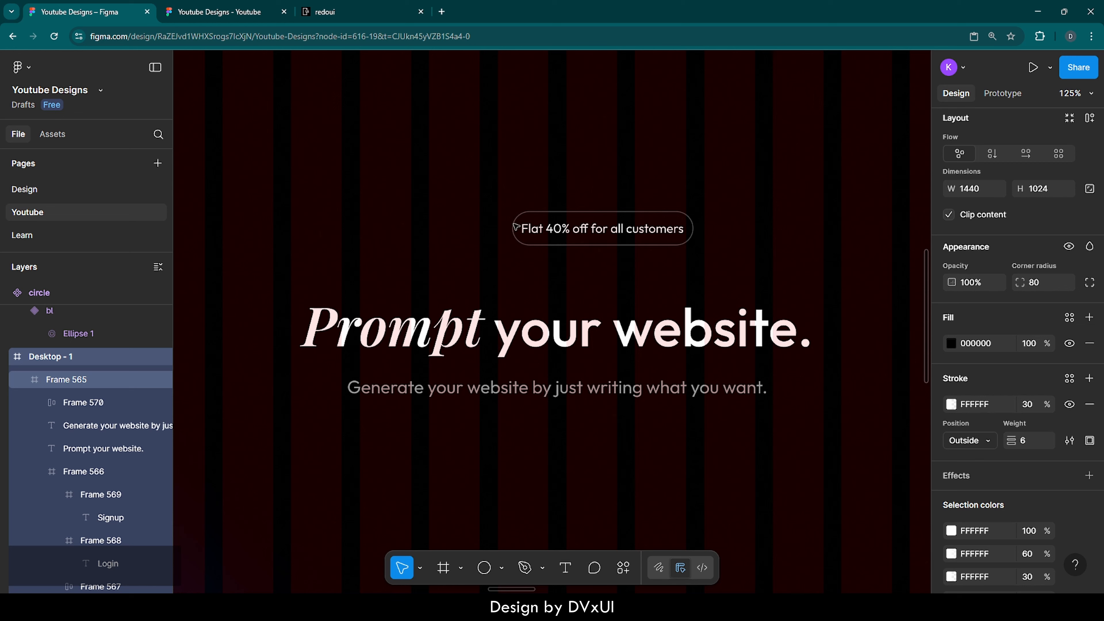
Add a separate text reading "NEW" beside the offer badge, above the heading.
{"action": "key", "text": "t"}
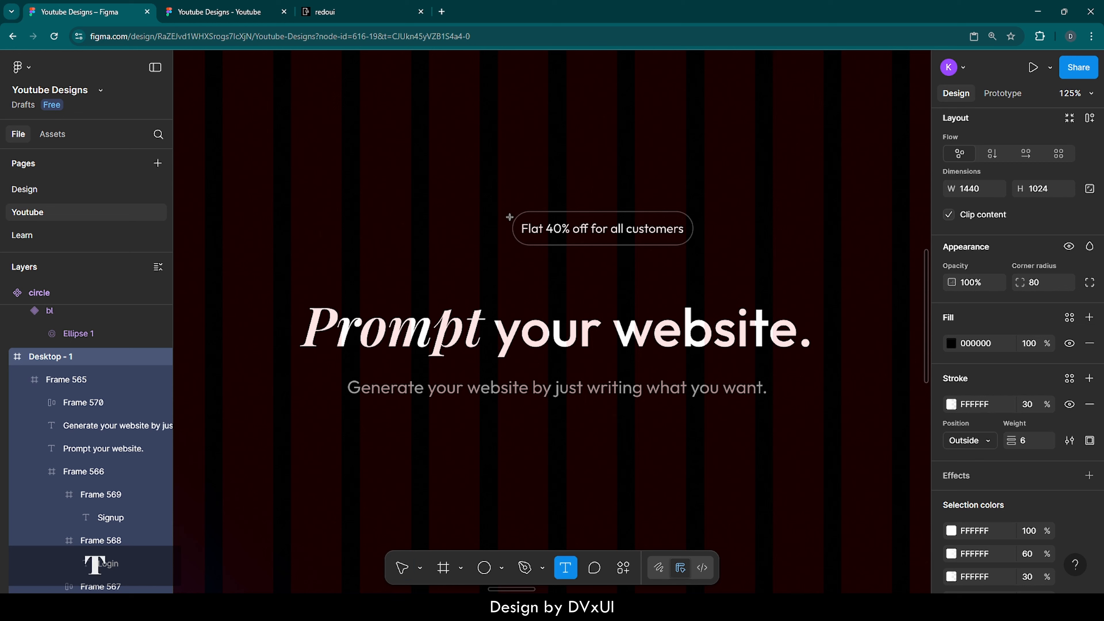
{"action": "left_click", "coordinate": [404, 209]}
{"action": "type", "text": "NEW"}
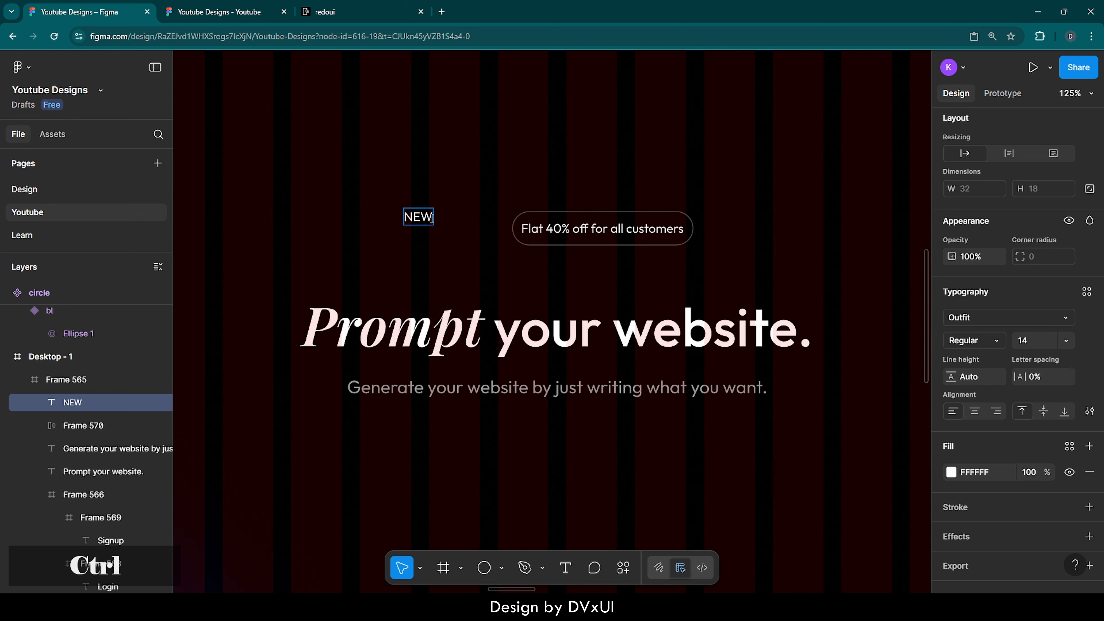
Set the "NEW" text to font size 12 and Medium weight.
{"action": "key", "text": "ctrl+a"}
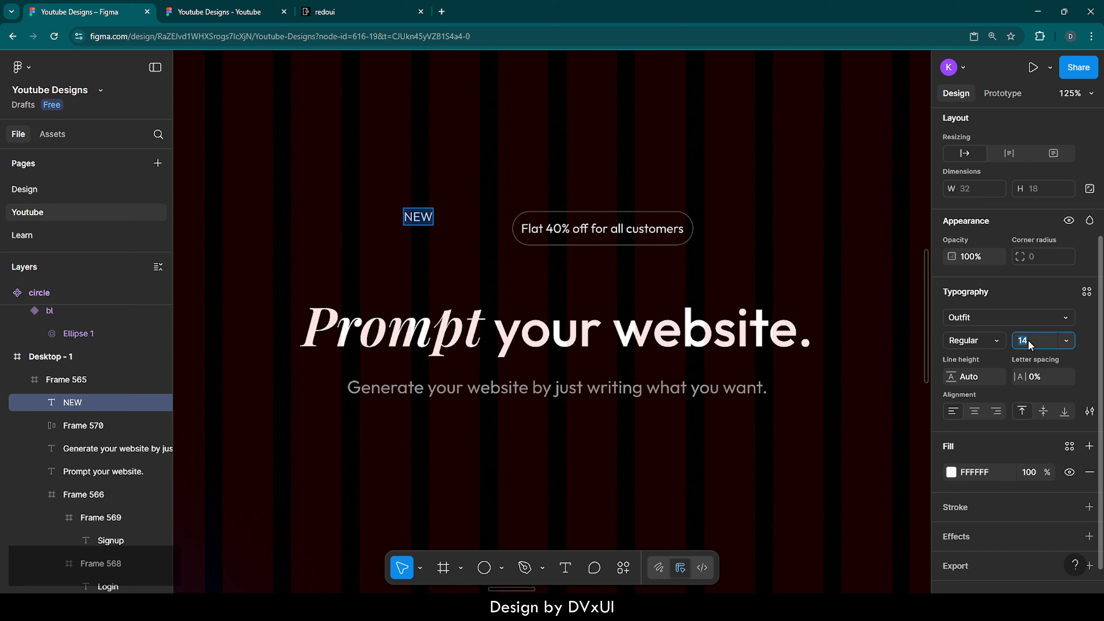
{"action": "key", "text": "Down"}
{"action": "key", "text": "Down"}
{"action": "left_click", "coordinate": [996, 340]}
{"action": "left_click", "coordinate": [994, 356]}
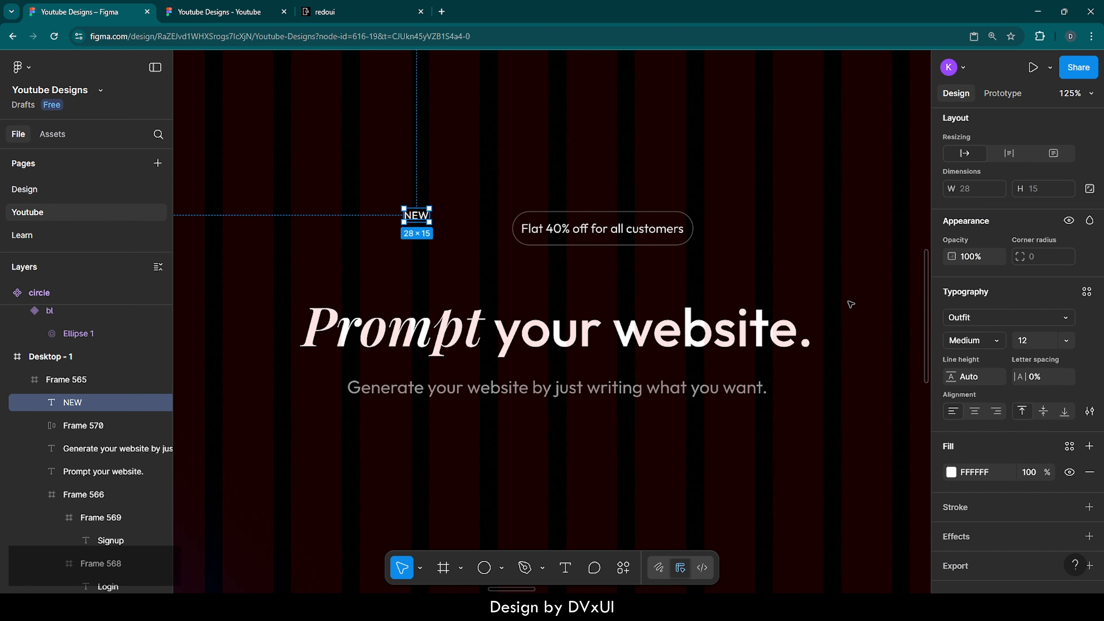
Set the "NEW" text's fill colour to the blue 0D41E1 used on this page.
{"action": "left_click", "coordinate": [951, 473]}
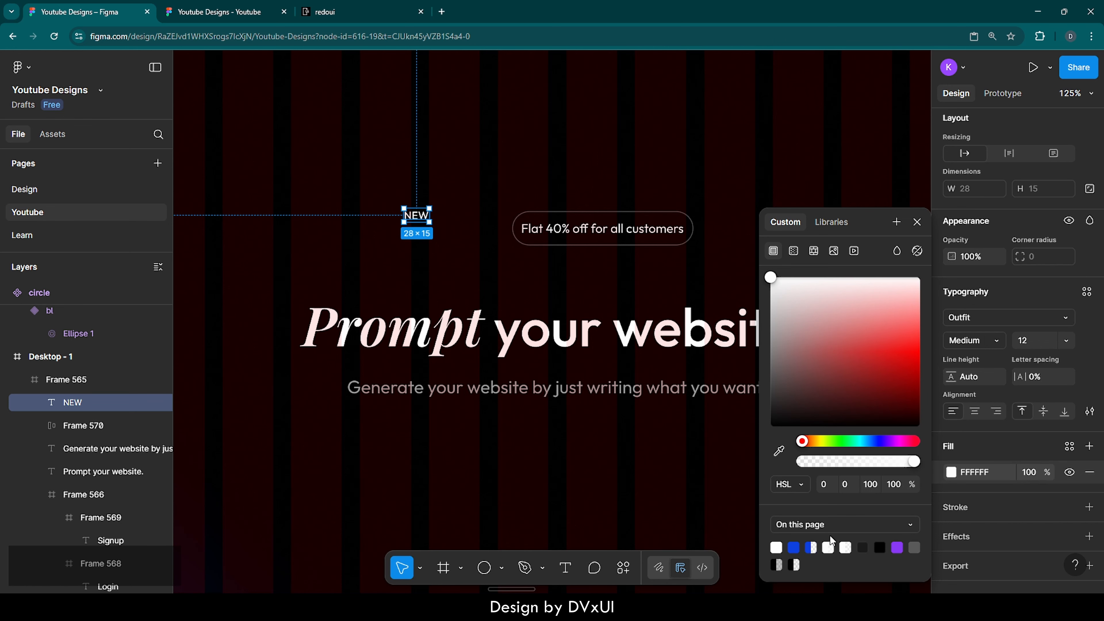
{"action": "left_click", "coordinate": [797, 547]}
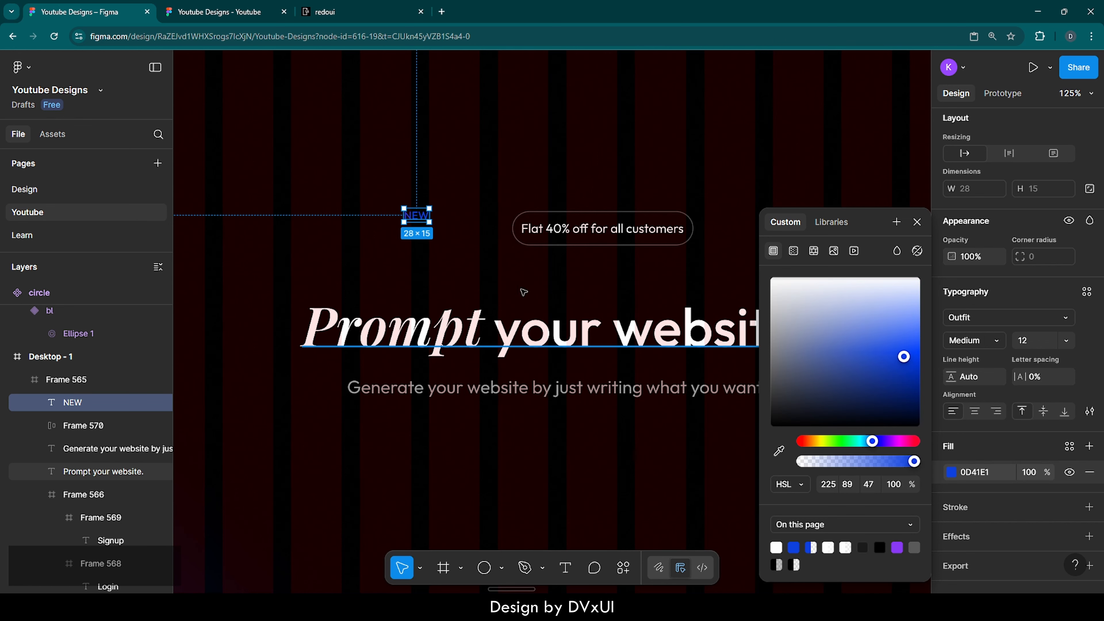
{"action": "left_click", "coordinate": [500, 268]}
Add auto layout around the "NEW" text, with horizontal padding 7 and vertical padding 6.
{"action": "left_click", "coordinate": [416, 216]}
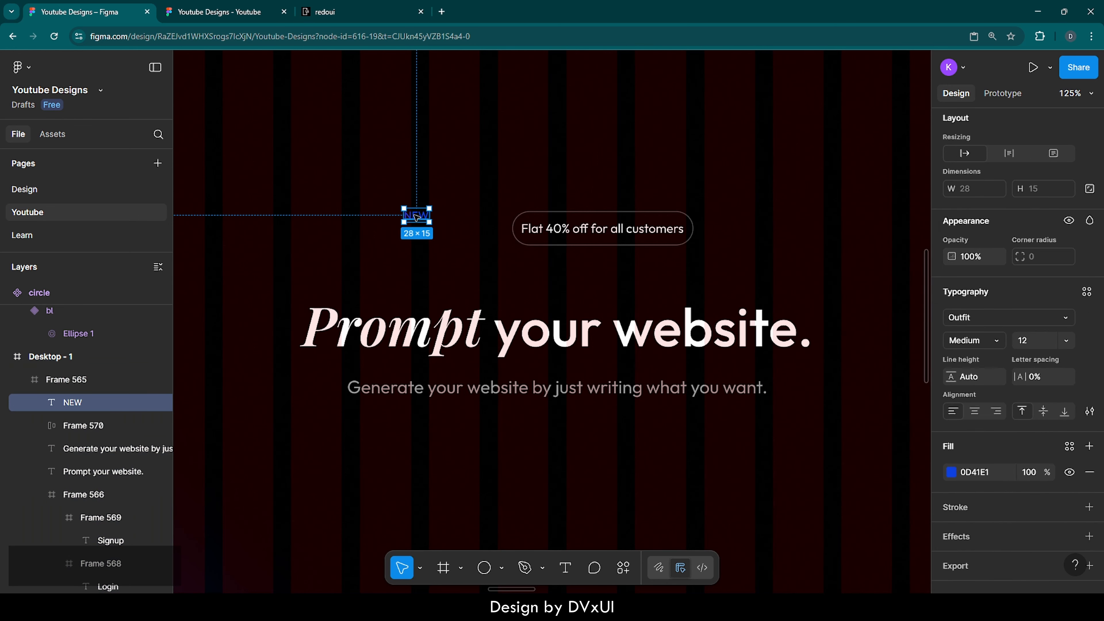
{"action": "right_click", "coordinate": [416, 216]}
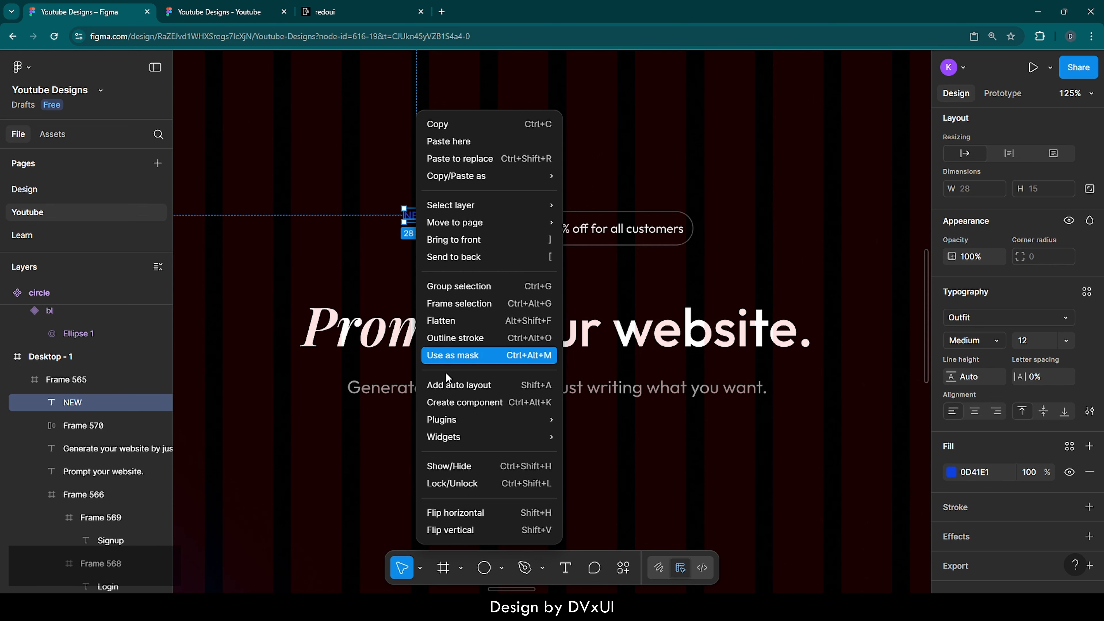
{"action": "left_click", "coordinate": [475, 386]}
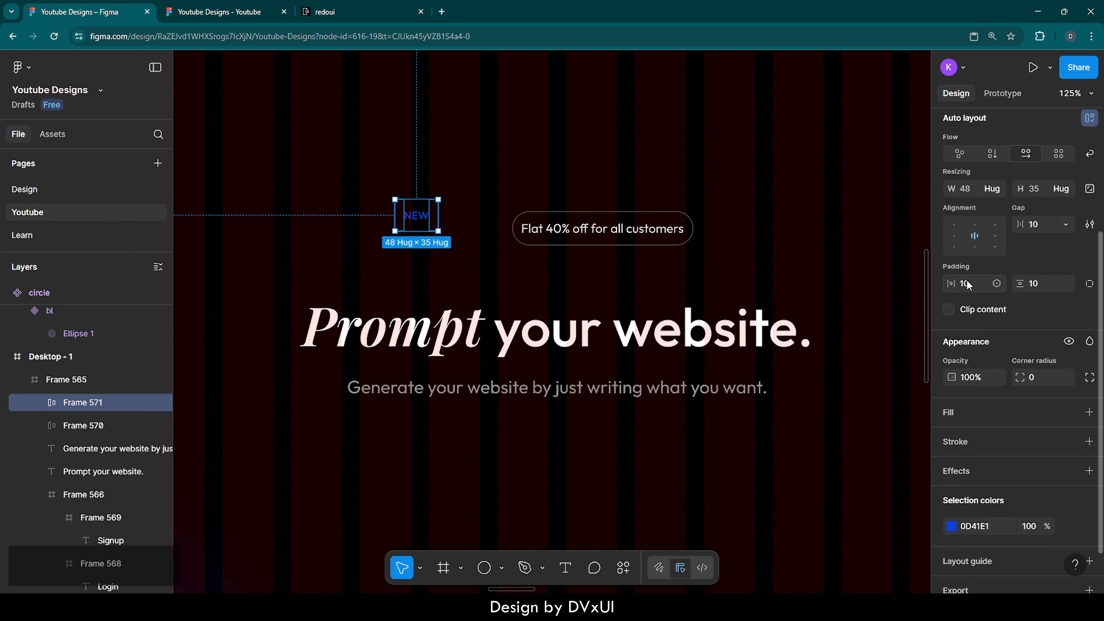
{"action": "left_click", "coordinate": [967, 283]}
{"action": "type", "text": "7"}
{"action": "key", "text": "Return"}
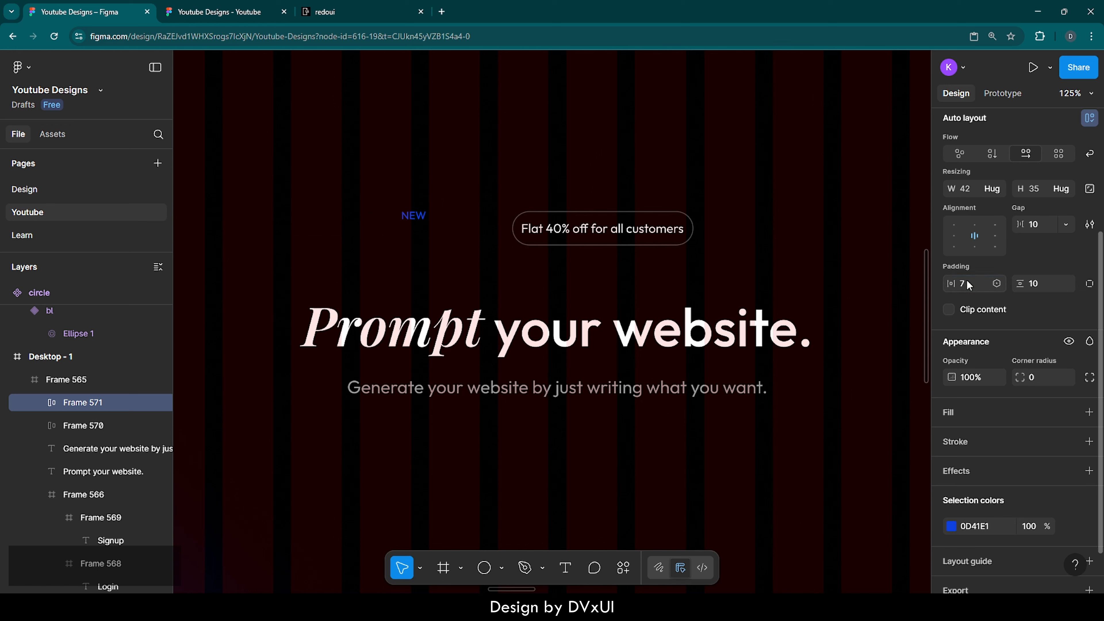
{"action": "type", "text": "6"}
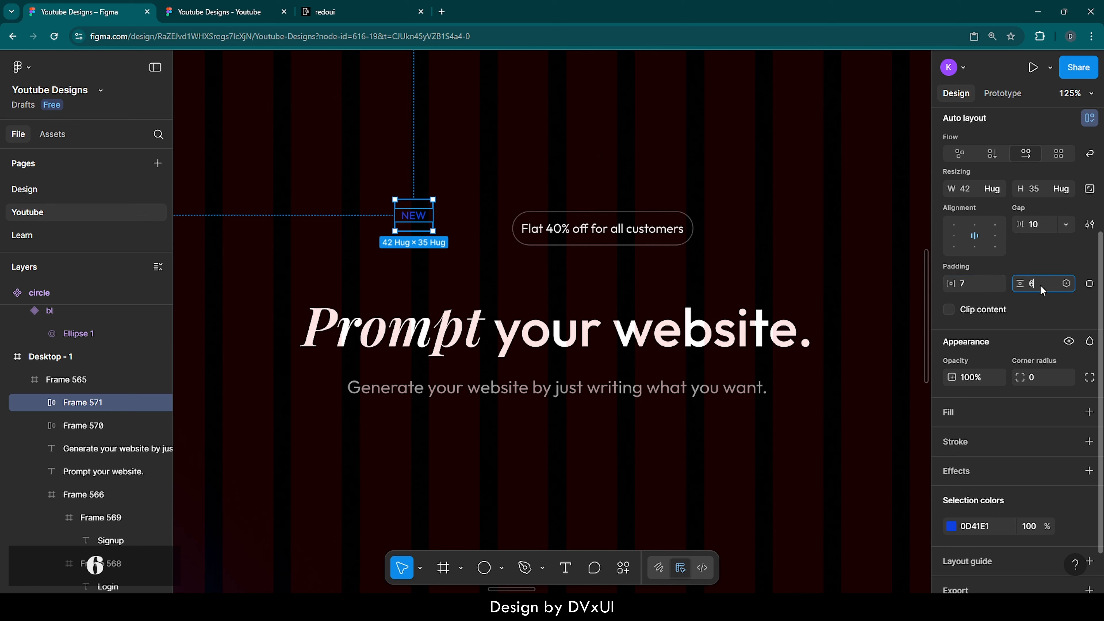
{"action": "key", "text": "Return"}
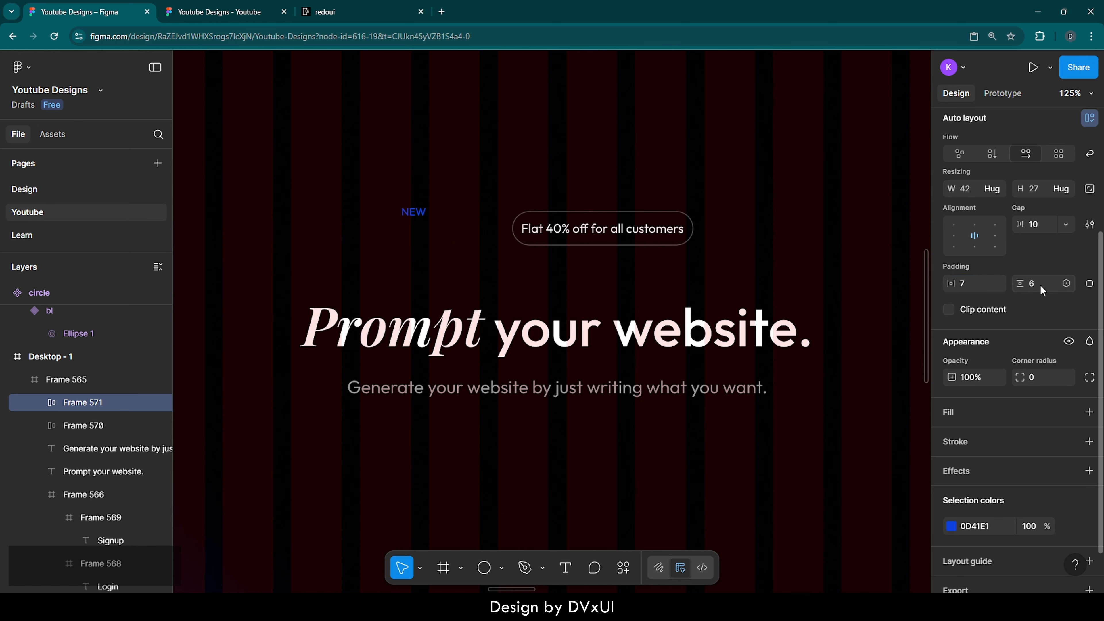
Fill the "NEW" text's auto layout frame with the blue 0D41E1 at 20% opacity.
{"action": "left_click", "coordinate": [950, 411]}
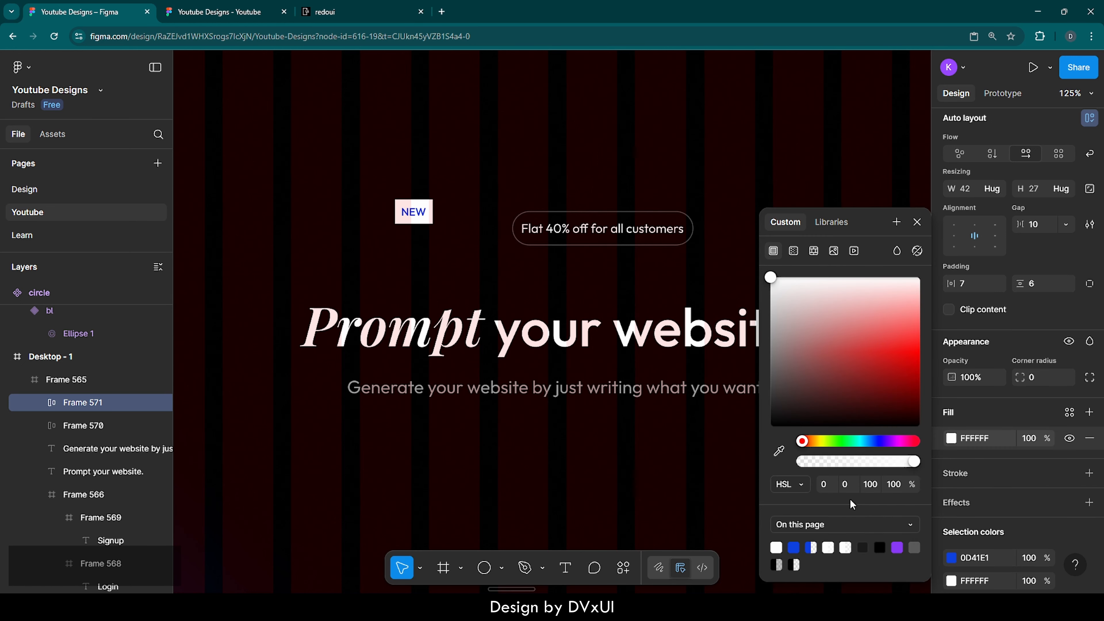
{"action": "left_click", "coordinate": [795, 546]}
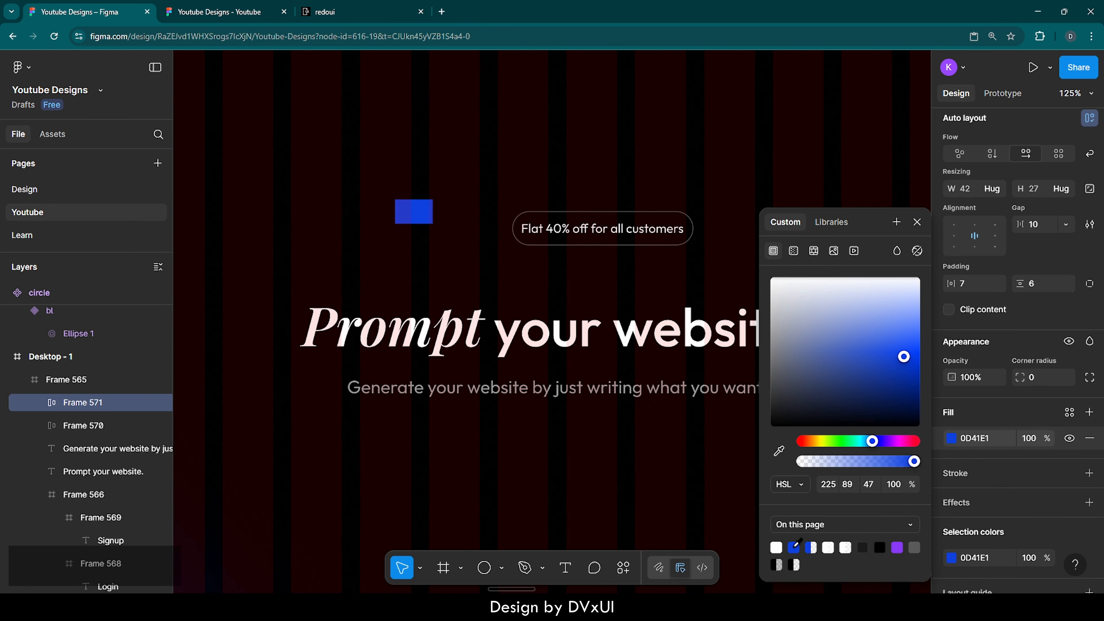
{"action": "left_click", "coordinate": [918, 222]}
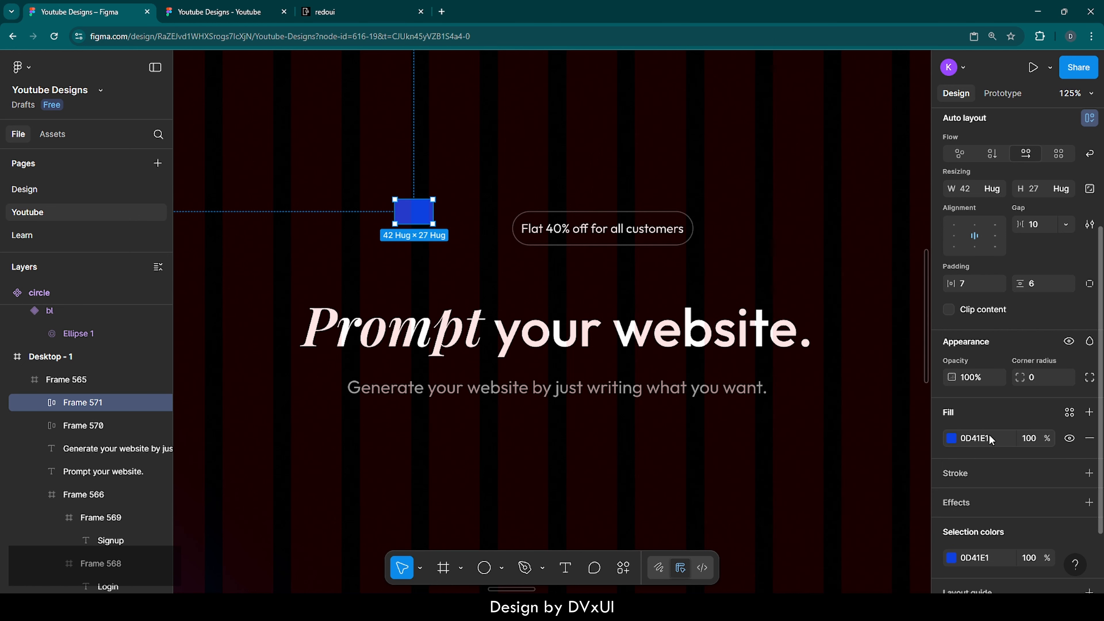
{"action": "left_click", "coordinate": [1037, 437]}
{"action": "type", "text": "20"}
{"action": "key", "text": "Return"}
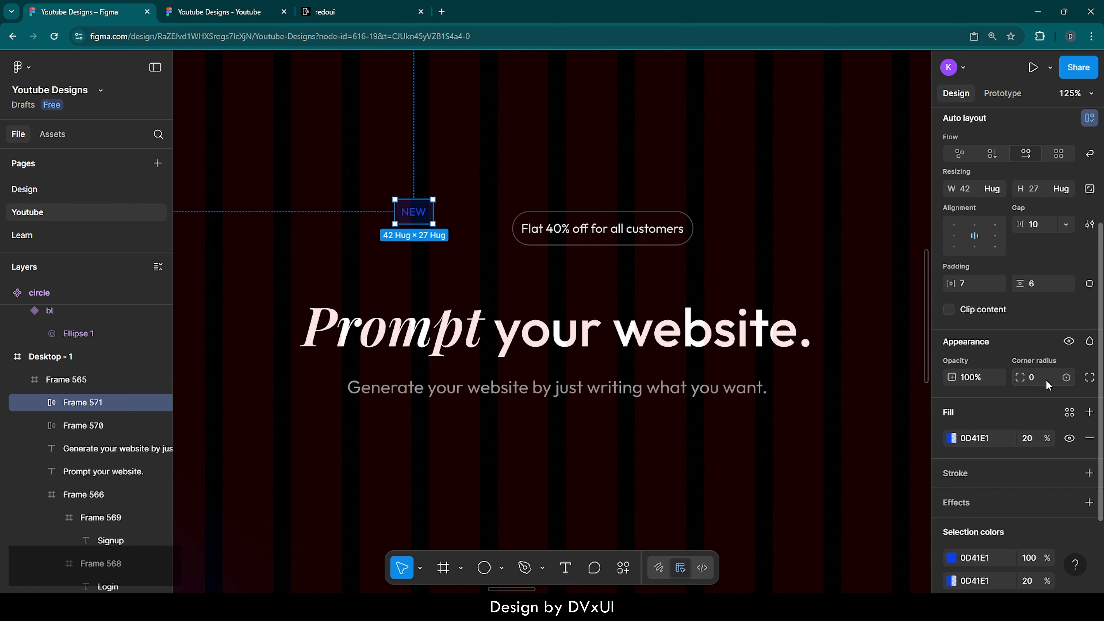
Round the "NEW" tag's corners with a corner radius of 40.
{"action": "key", "text": "shift+Up"}
{"action": "key", "text": "shift+Up"}
{"action": "key", "text": "shift+Up"}
{"action": "key", "text": "shift+Up"}
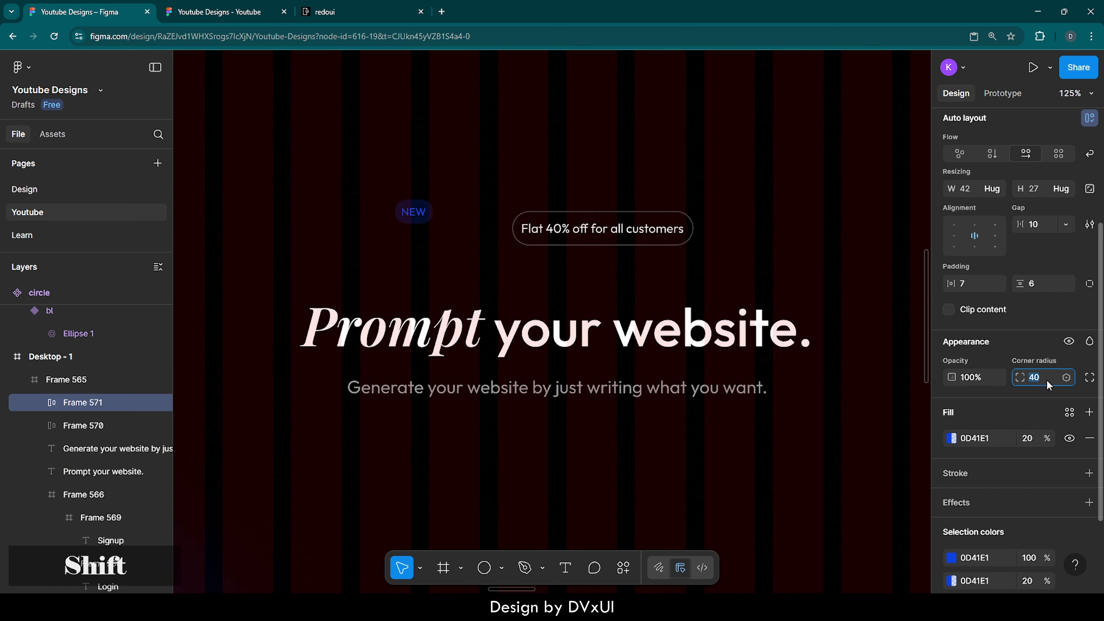
{"action": "scroll", "coordinate": [492, 192], "scroll_direction": "up", "scroll_amount": 5}
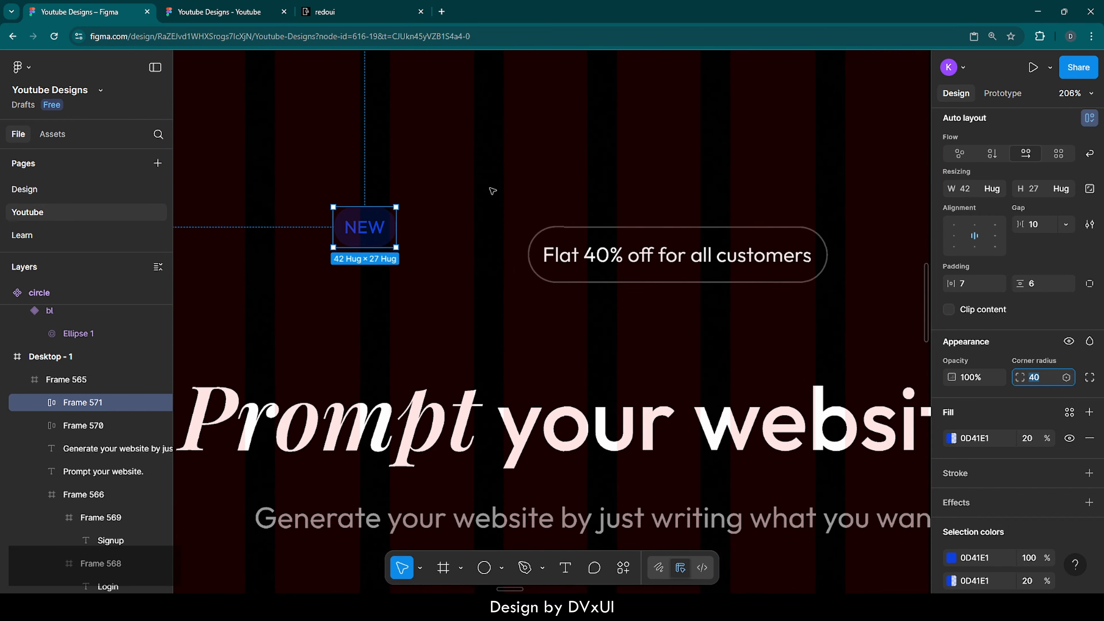
{"action": "left_click", "coordinate": [492, 190]}
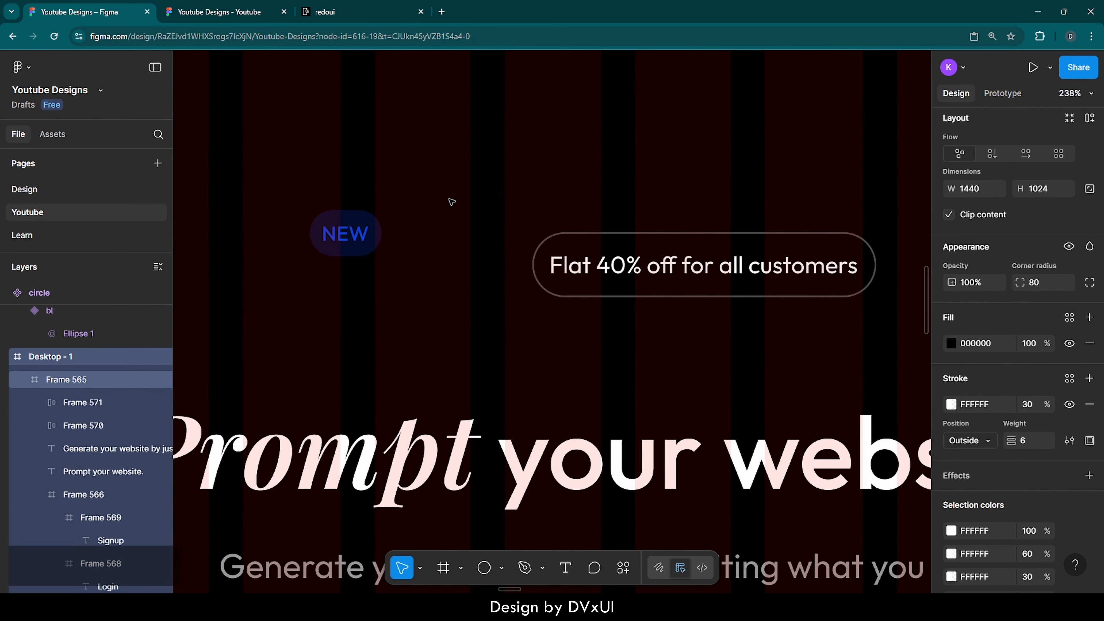
Move the "NEW" tag into the offer badge's auto layout frame and place it before the offer text.
{"action": "scroll", "coordinate": [451, 201], "scroll_direction": "right", "scroll_amount": 1}
{"action": "left_click", "coordinate": [313, 238]}
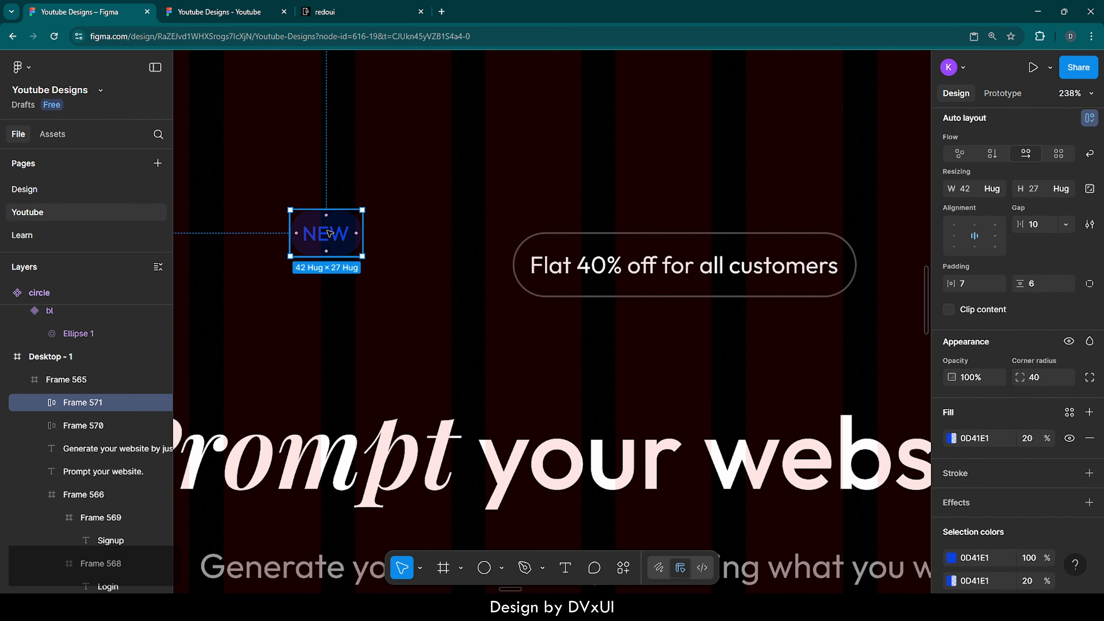
{"action": "key", "text": "ctrl+x"}
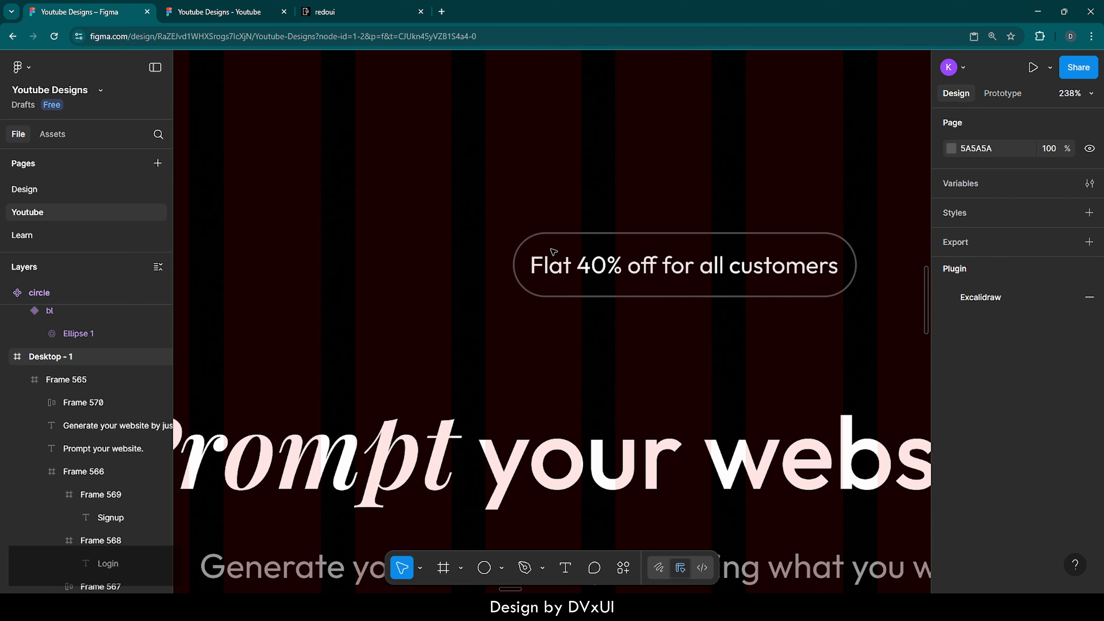
{"action": "left_click", "coordinate": [586, 258]}
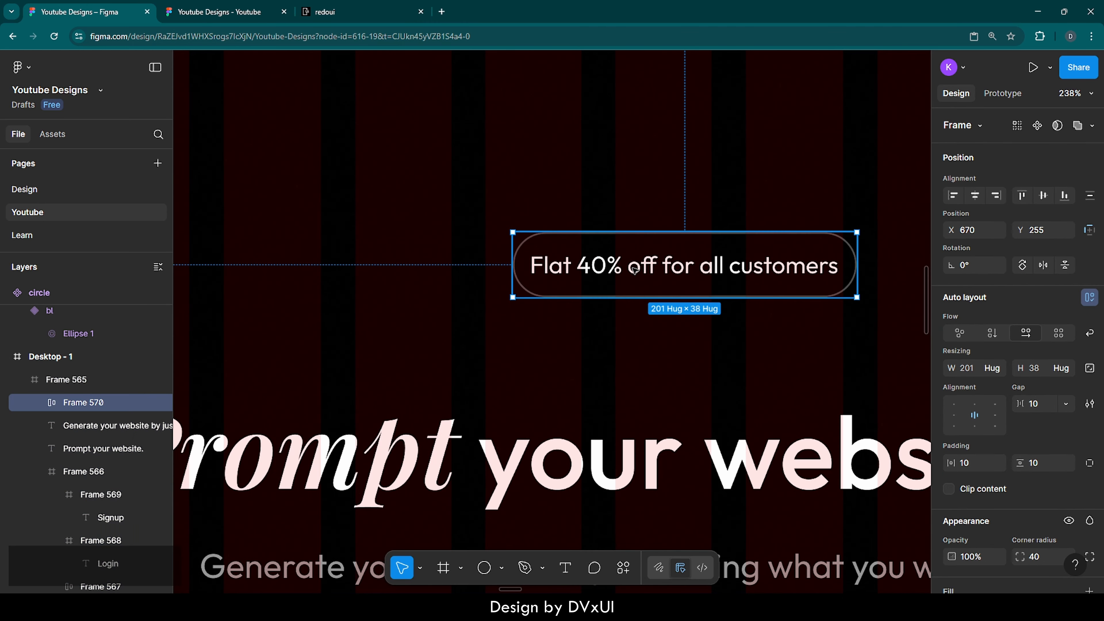
{"action": "key", "text": "ctrl+v"}
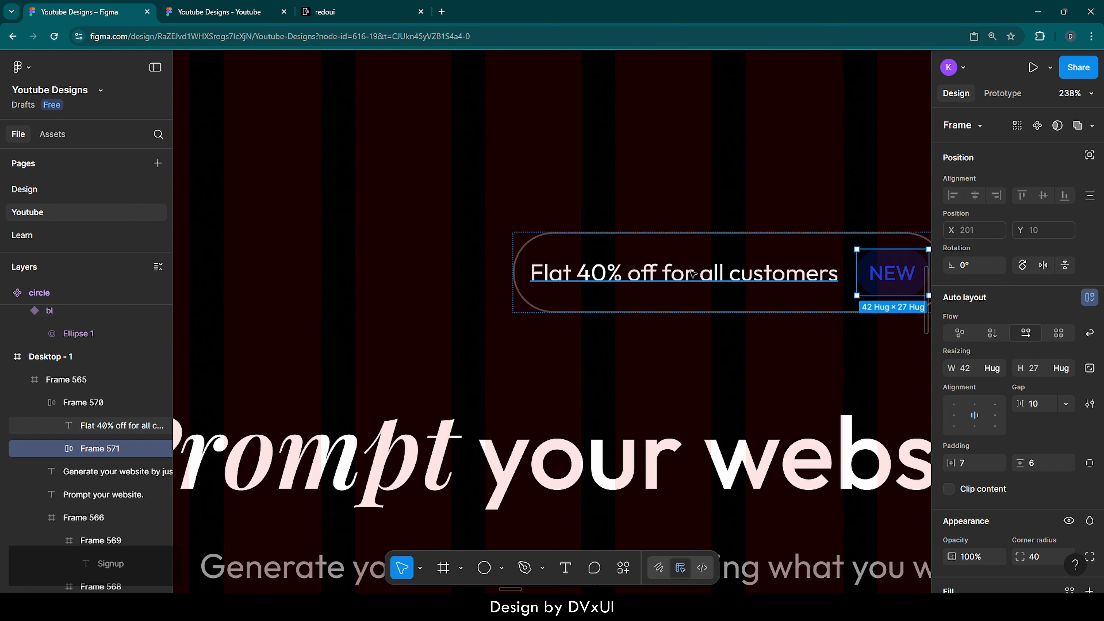
{"action": "key", "text": "Left"}
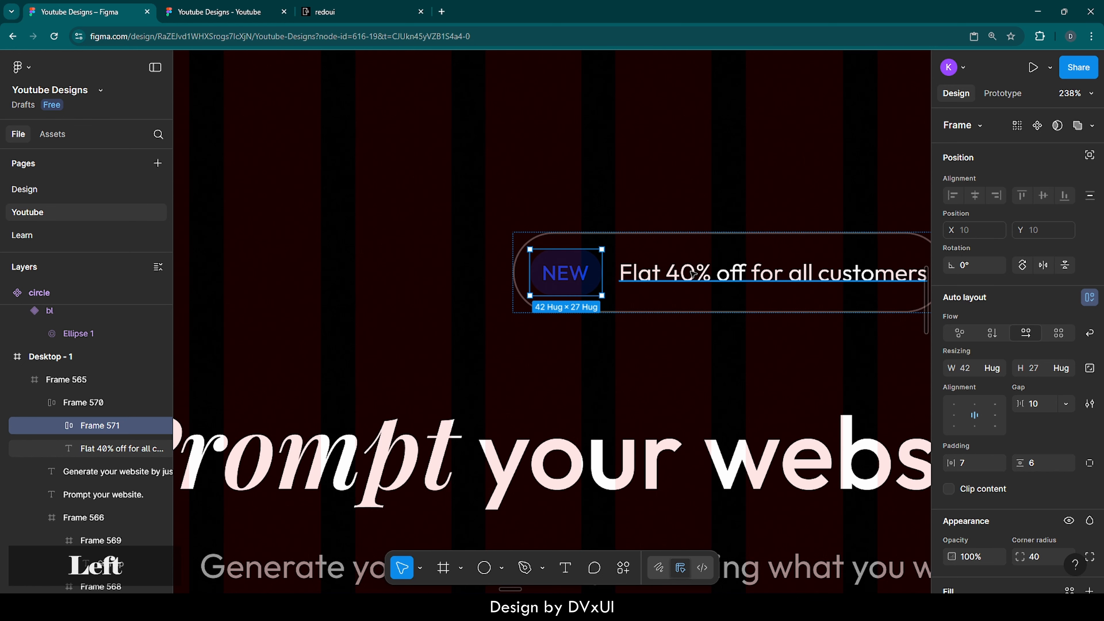
Set the offer badge's horizontal padding to 10 and its vertical padding to 8.
{"action": "left_click", "coordinate": [708, 306]}
{"action": "scroll", "coordinate": [756, 330], "scroll_direction": "right", "scroll_amount": 5}
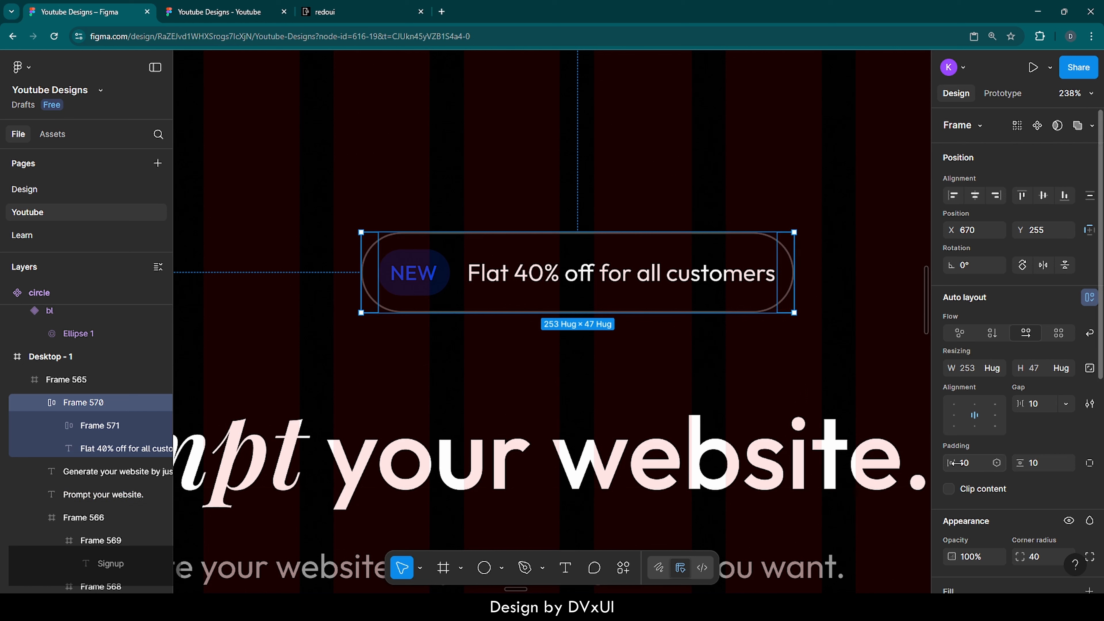
{"action": "left_click", "coordinate": [970, 468]}
{"action": "type", "text": "10"}
{"action": "key", "text": "Return"}
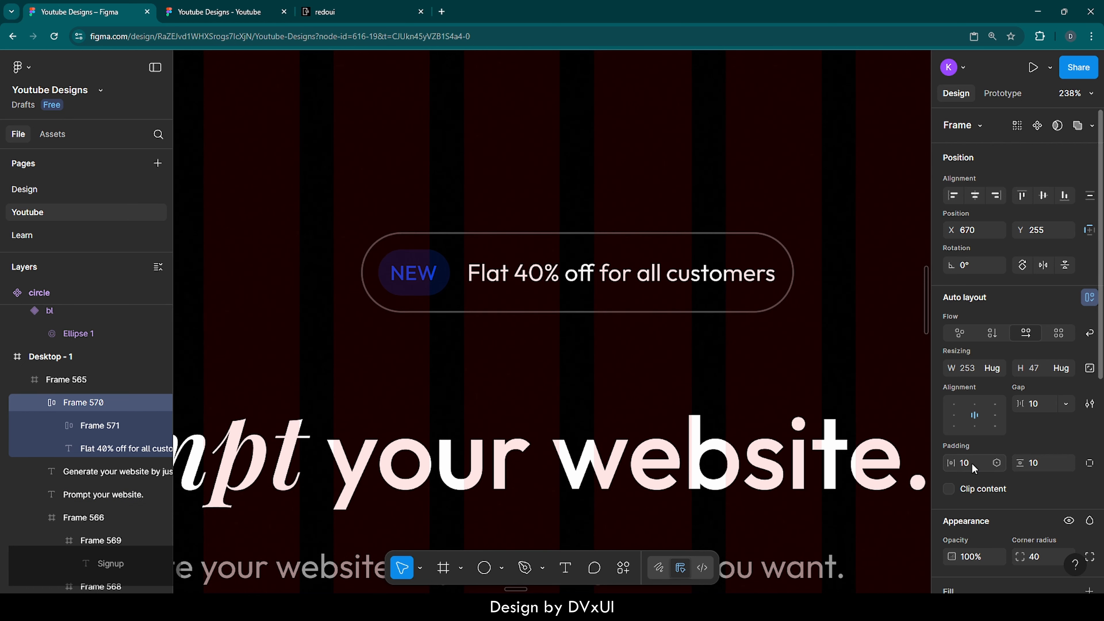
{"action": "key", "text": "Down"}
{"action": "key", "text": "Down"}
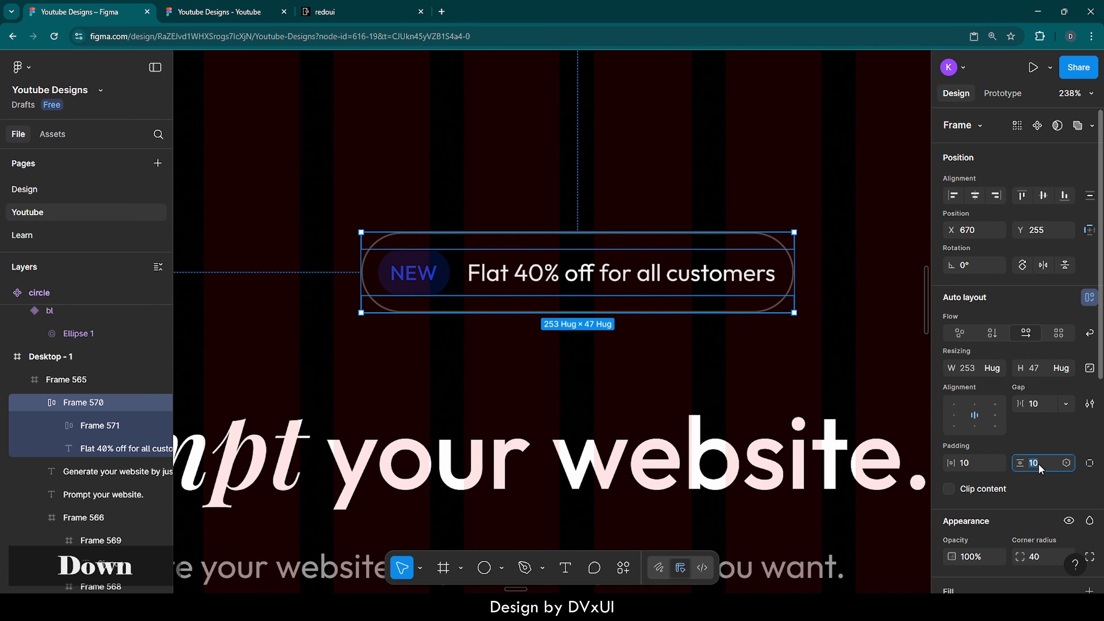
{"action": "left_click", "coordinate": [608, 381]}
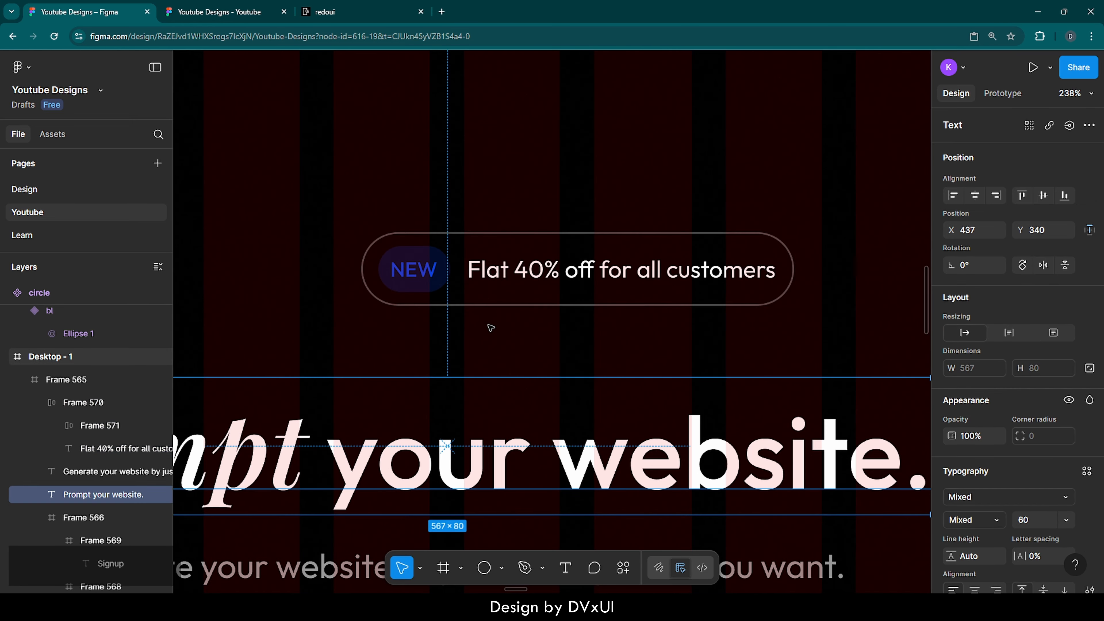
Centre the offer badge horizontally in the hero frame.
{"action": "scroll", "coordinate": [492, 323], "scroll_direction": "down", "scroll_amount": 10}
{"action": "scroll", "coordinate": [491, 328], "scroll_direction": "left", "scroll_amount": 5}
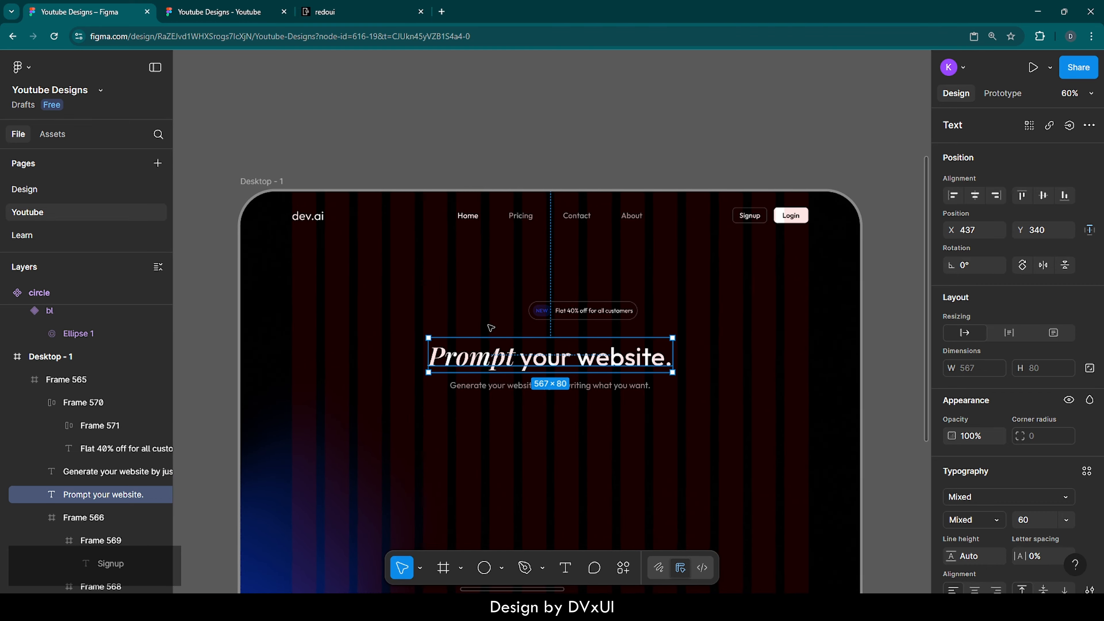
{"action": "left_click", "coordinate": [615, 321]}
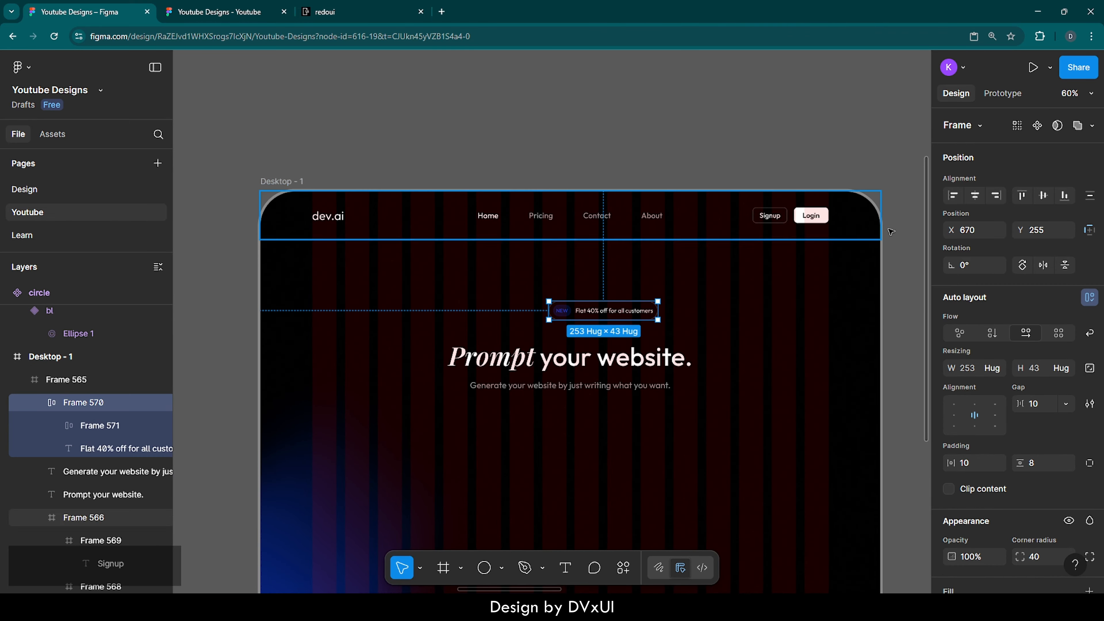
{"action": "left_click", "coordinate": [976, 196]}
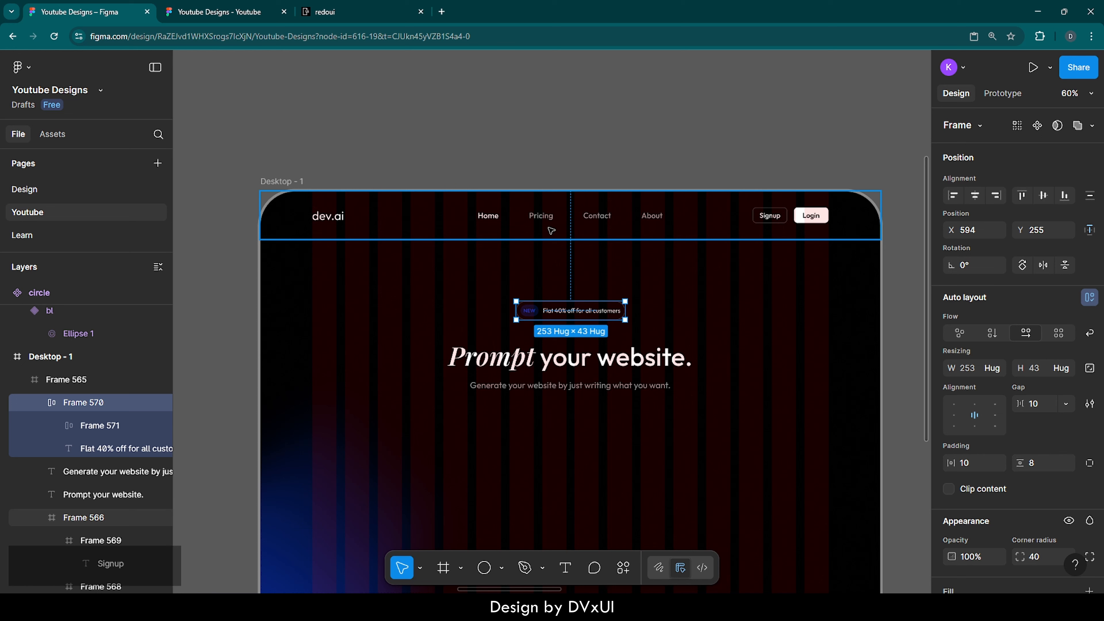
Check the offer badge's spacing from the navigation bar and move the badge down 30 px to Y 285.
{"action": "key", "text": "alt"}
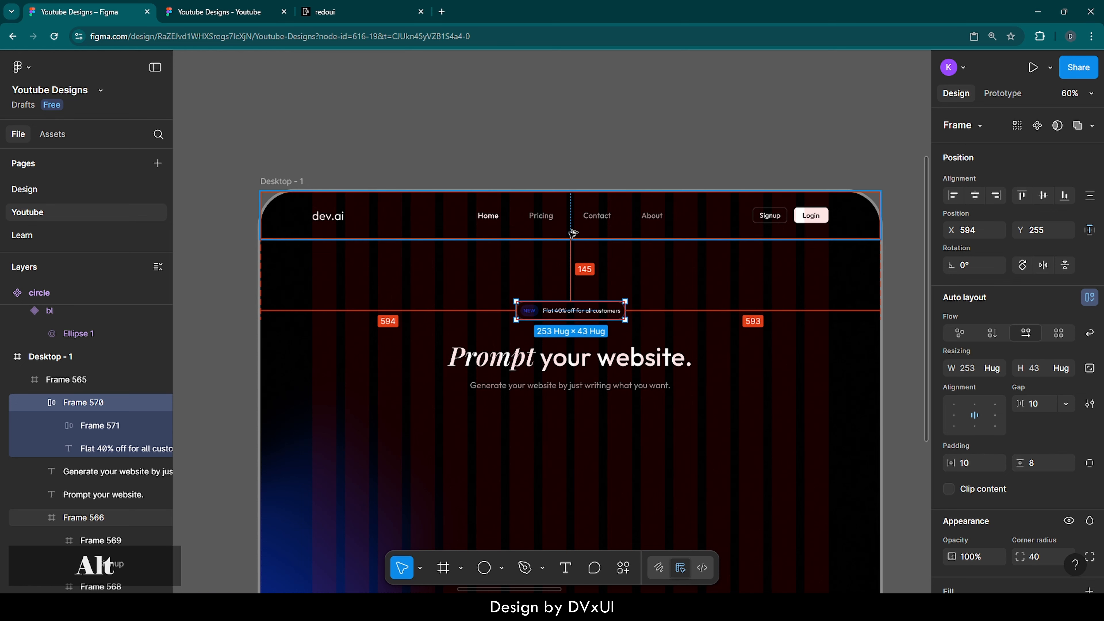
{"action": "key", "text": "shift+Down"}
{"action": "key", "text": "shift+Down"}
{"action": "key", "text": "shift+Down"}
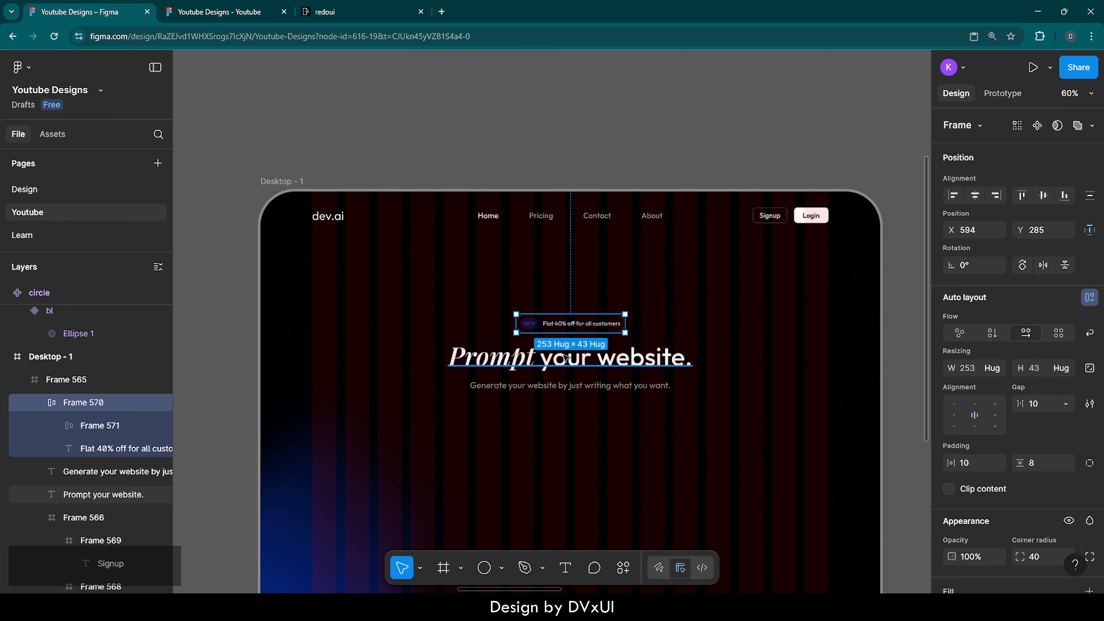
Check the heading's distance to the offer badge, try the heading 10 px higher, and return it to Y 340.
{"action": "left_click", "coordinate": [566, 358]}
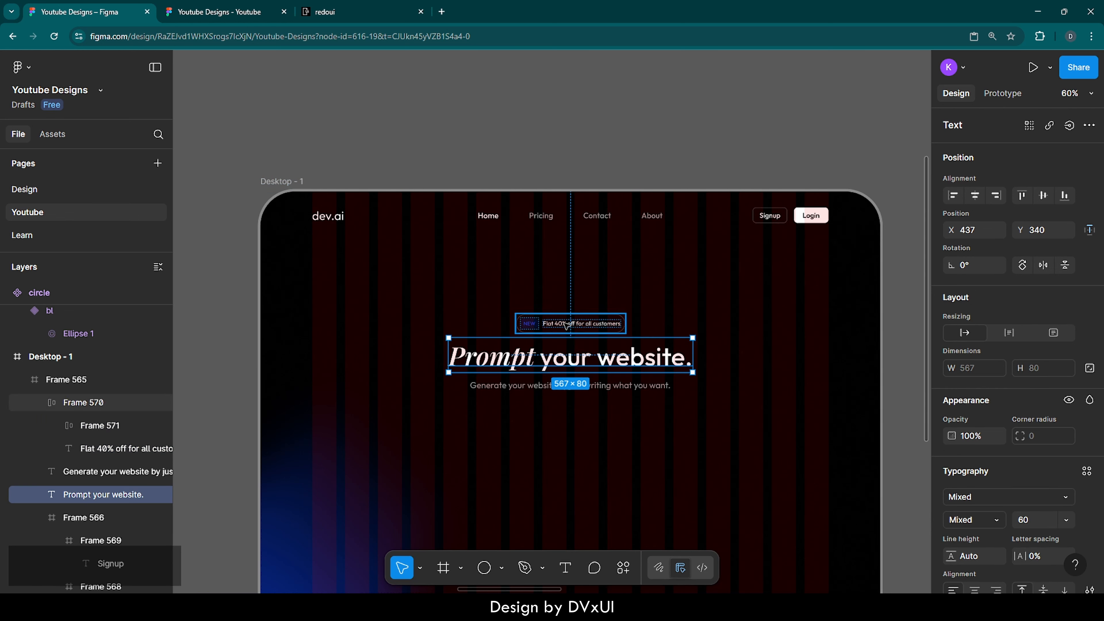
{"action": "key", "text": "alt"}
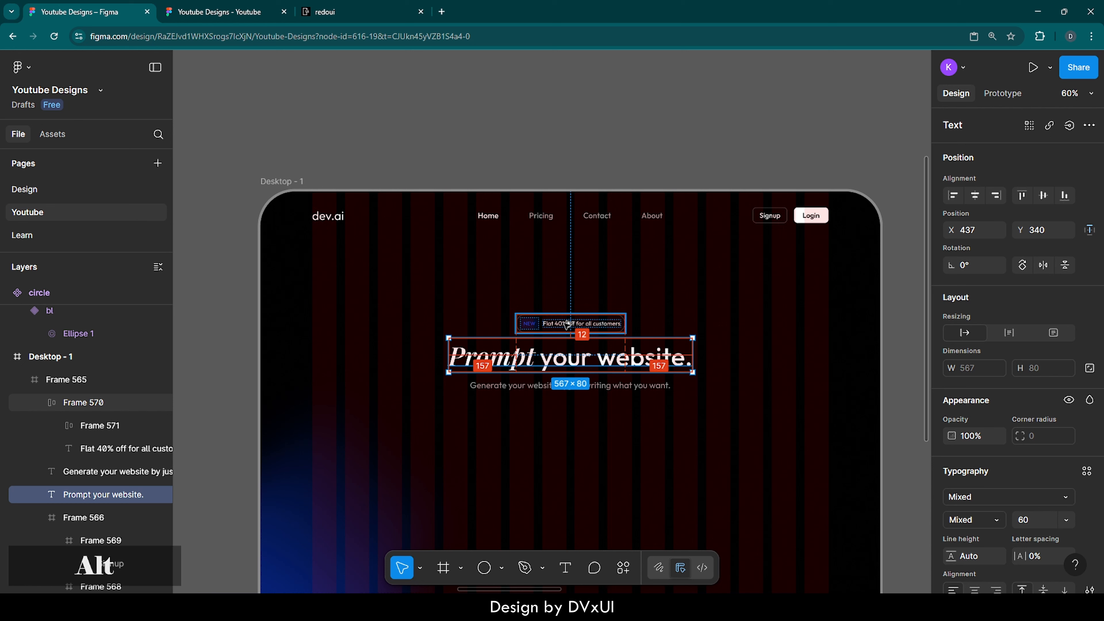
{"action": "key", "text": "shift+Up"}
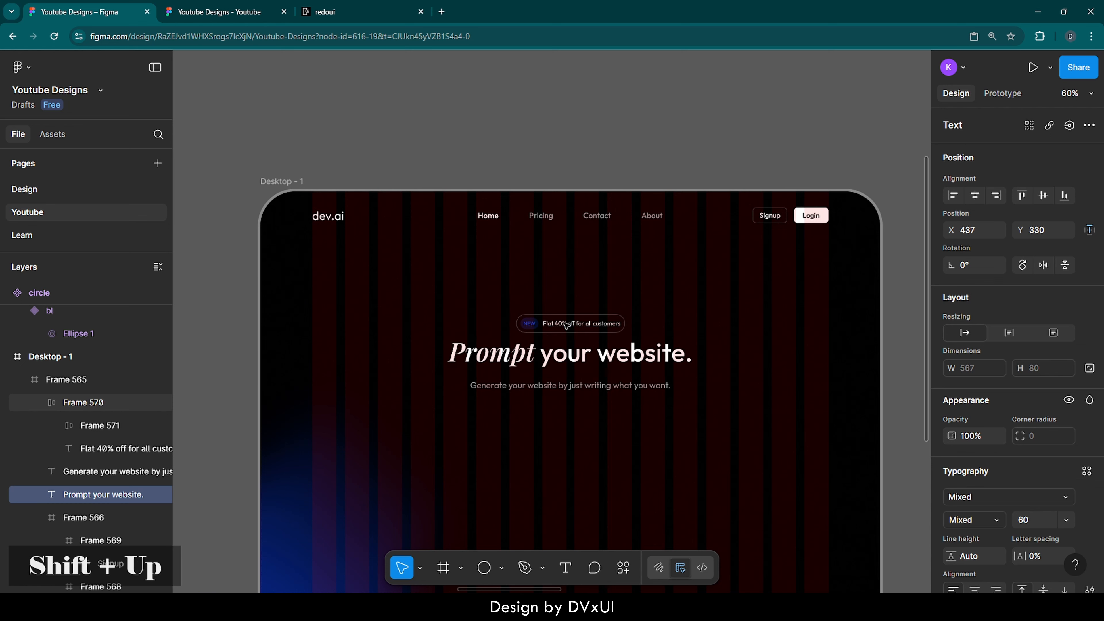
{"action": "key", "text": "shift+Down"}
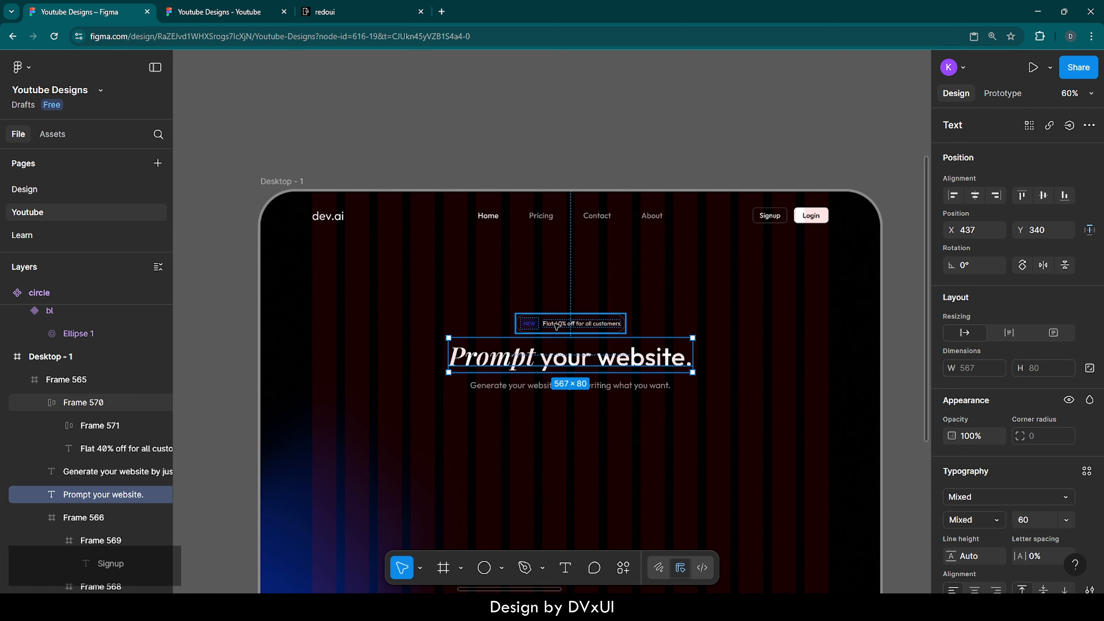
Move the offer badge up to Y 277, leaving a 20 px gap between it and the heading.
{"action": "left_click", "coordinate": [556, 325]}
{"action": "key", "text": "shift+Up"}
{"action": "key", "text": "alt"}
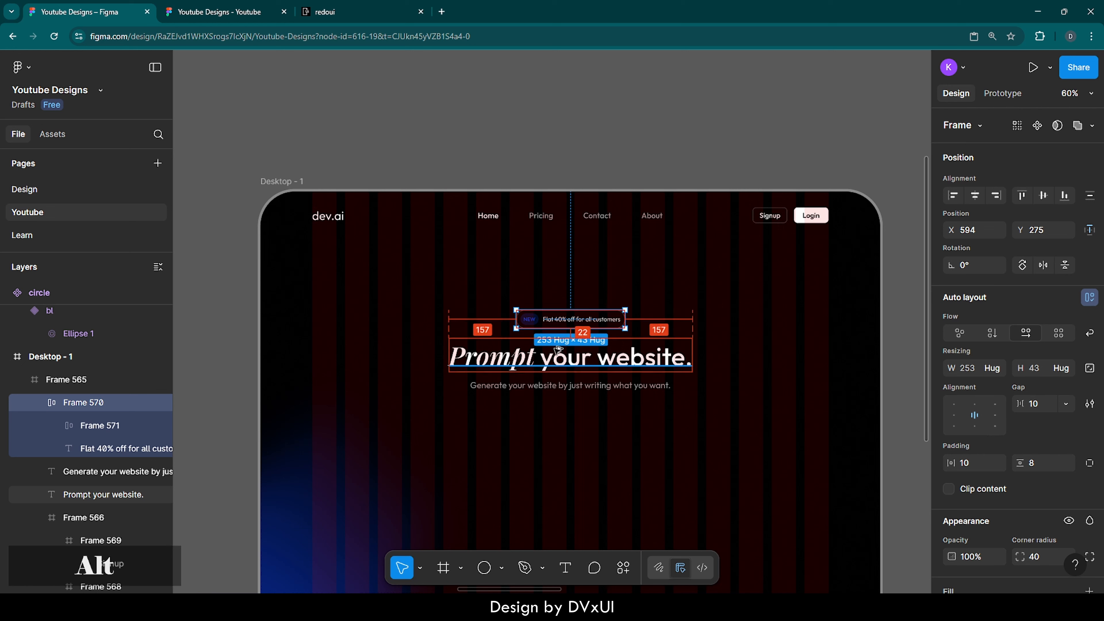
{"action": "key", "text": "Down"}
{"action": "key", "text": "Down"}
{"action": "key", "text": "alt"}
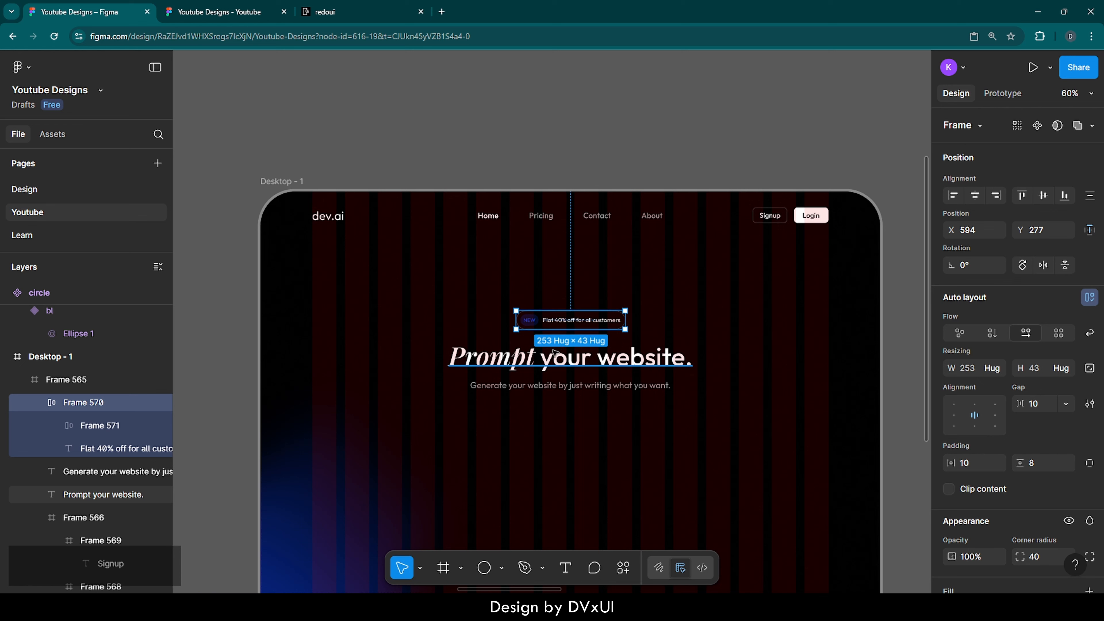
Move the offer badge, heading and subtitle up together by about 42 px, checking their distance from the navigation bar.
{"action": "left_click", "coordinate": [585, 356], "text": "shift"}
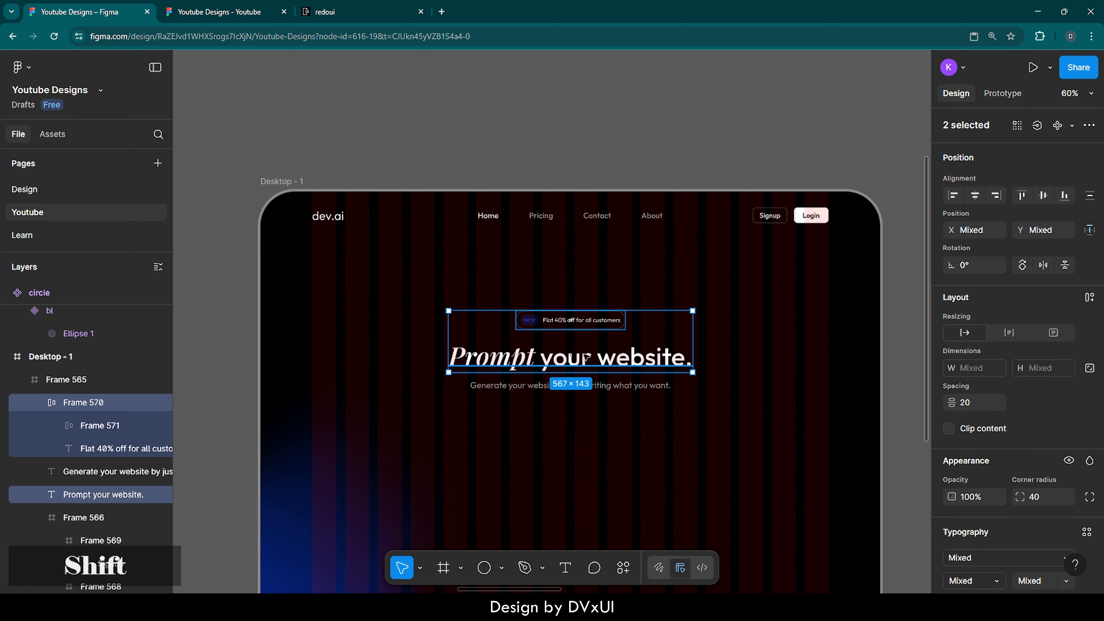
{"action": "left_click", "coordinate": [594, 386], "text": "shift"}
{"action": "key", "text": "shift+Up"}
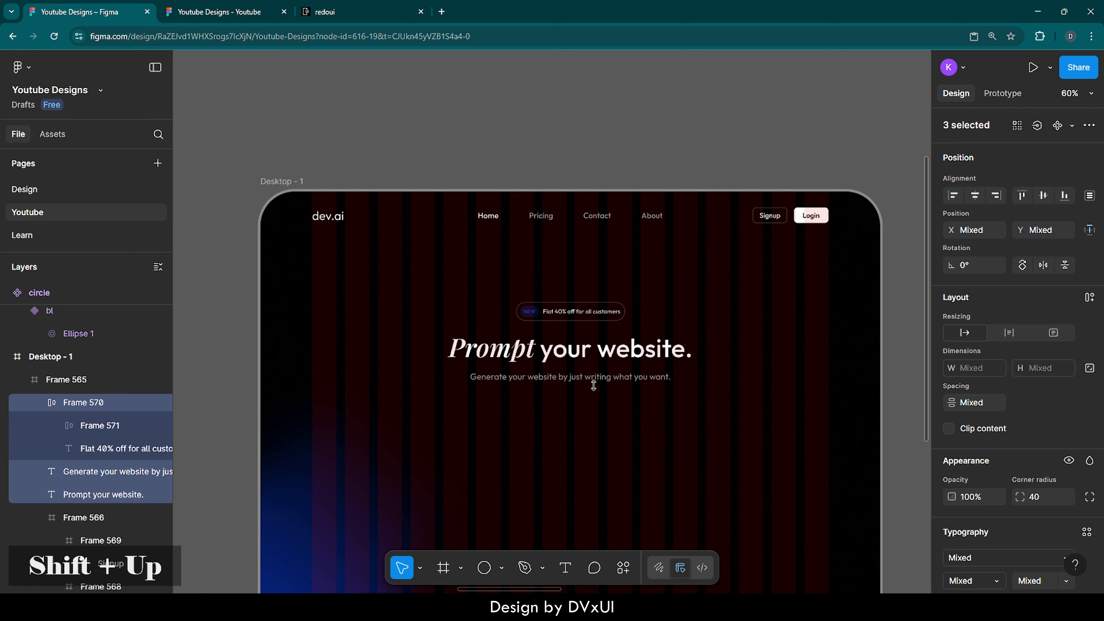
{"action": "key", "text": "alt"}
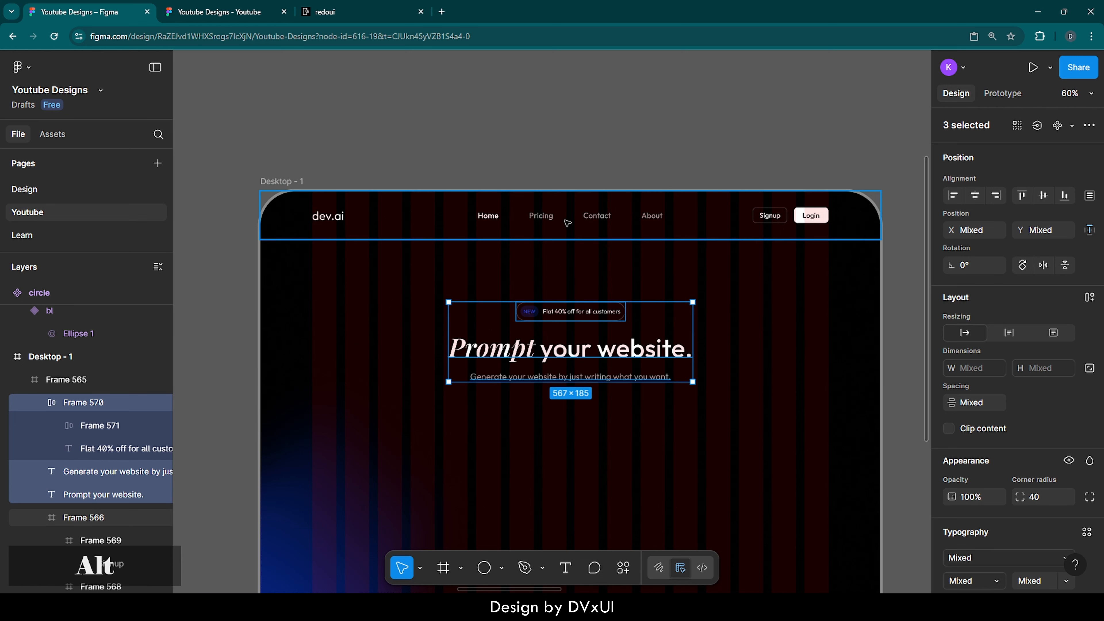
{"action": "key", "text": "shift+Up"}
{"action": "key", "text": "shift+Up"}
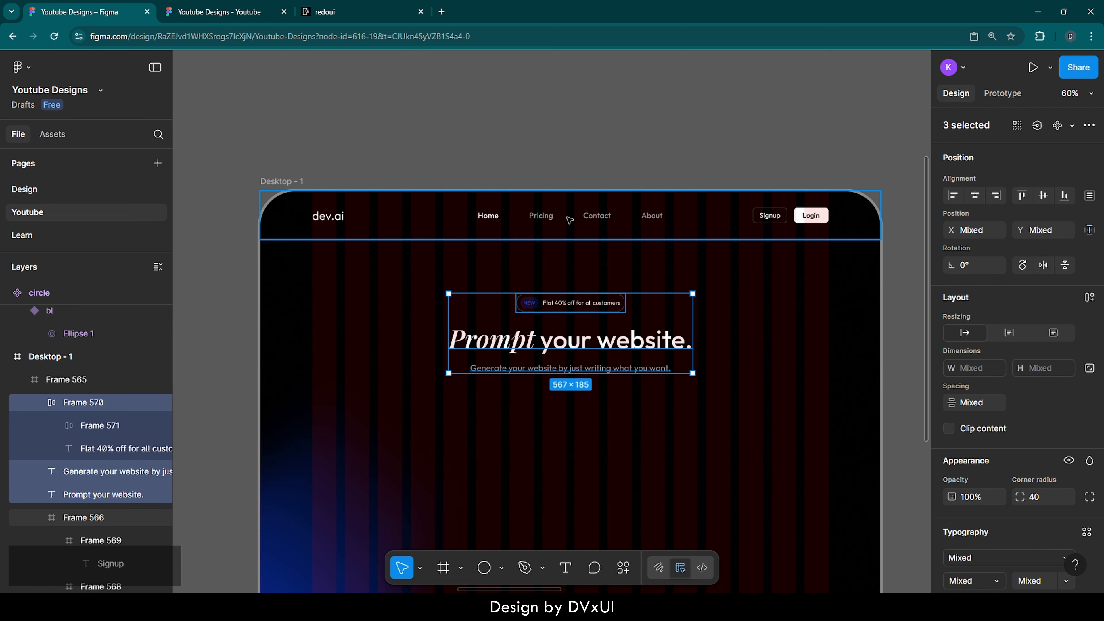
{"action": "key", "text": "alt"}
{"action": "key", "text": "Up"}
{"action": "key", "text": "Up"}
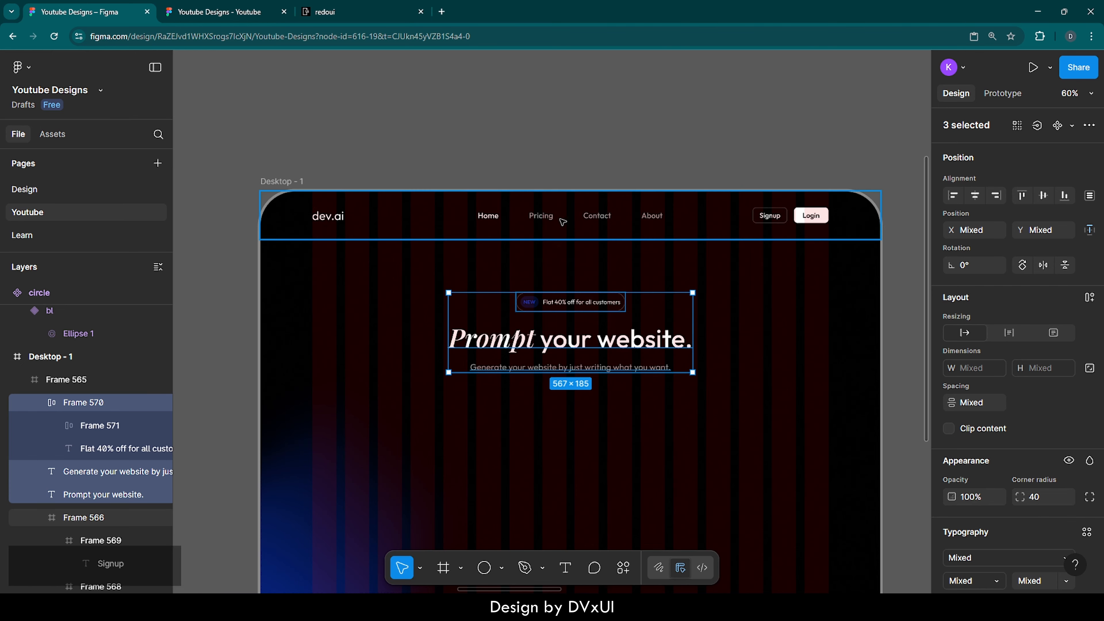
{"action": "key", "text": "alt"}
{"action": "left_click", "coordinate": [596, 273]}
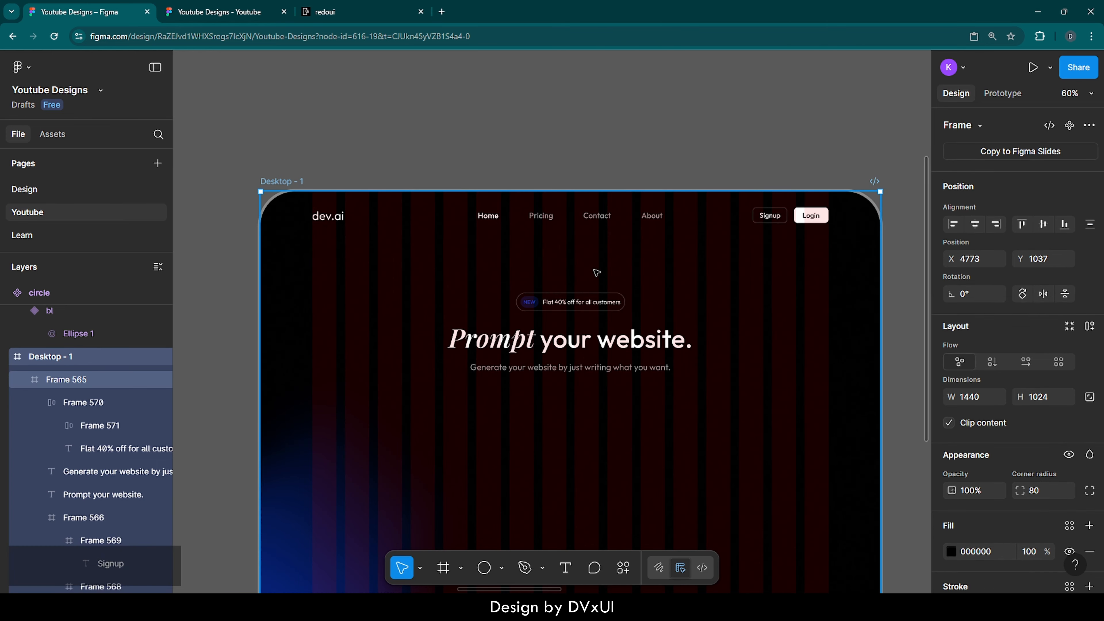
{"action": "scroll", "coordinate": [597, 272], "scroll_direction": "down", "scroll_amount": 2}
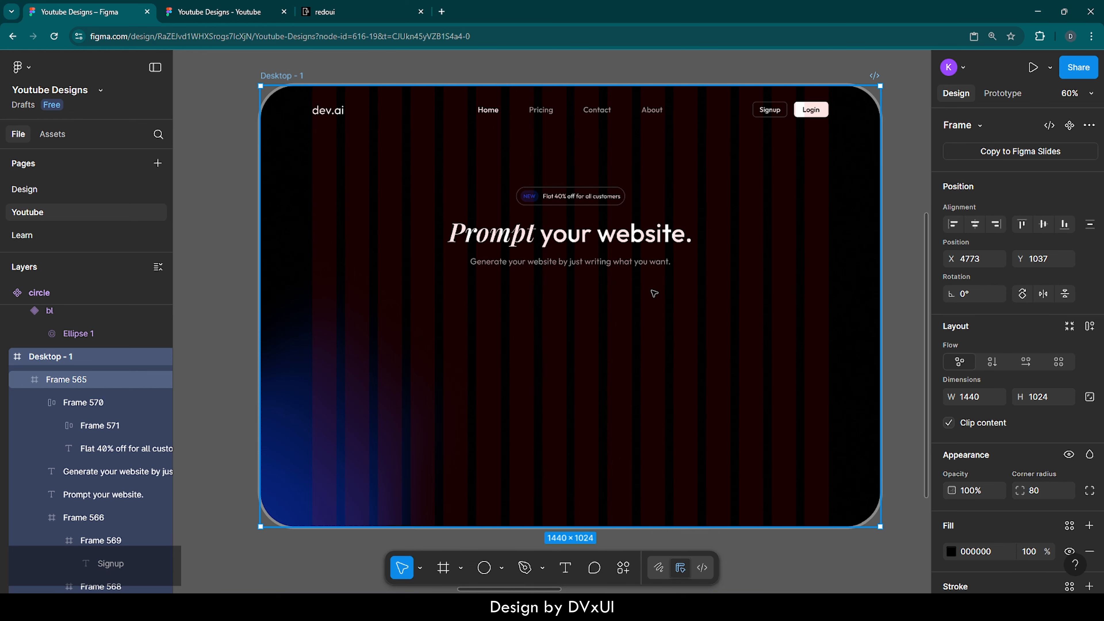
Search Google for lovable in a new browser tab and open the Lovable website as a design reference.
{"action": "left_click", "coordinate": [442, 12]}
{"action": "left_click", "coordinate": [442, 209]}
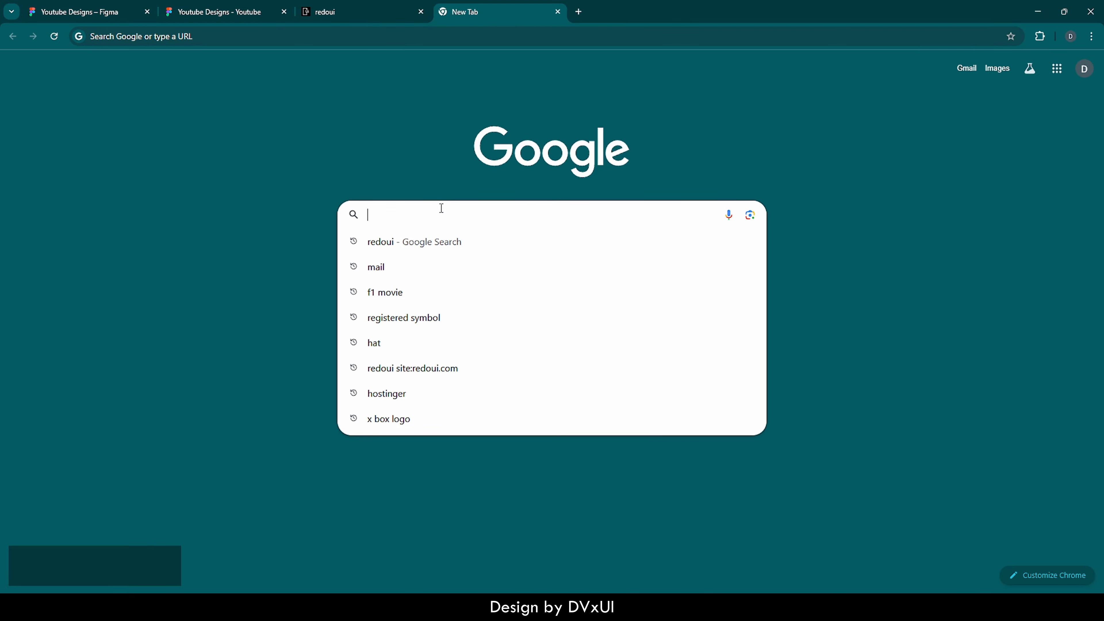
{"action": "type", "text": "lovabl"}
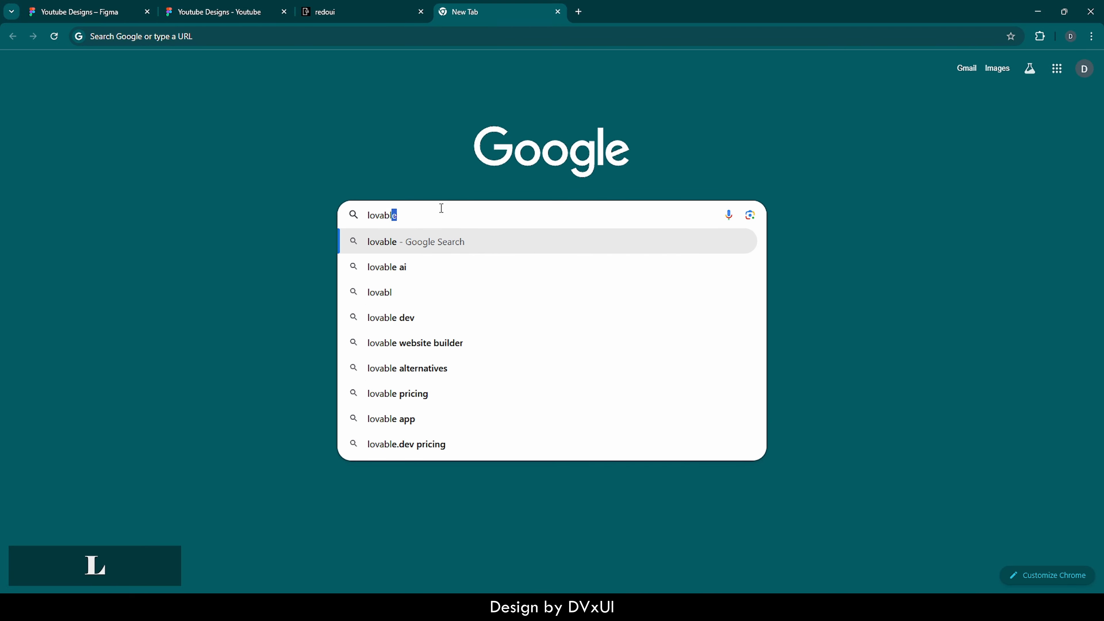
{"action": "key", "text": "Return"}
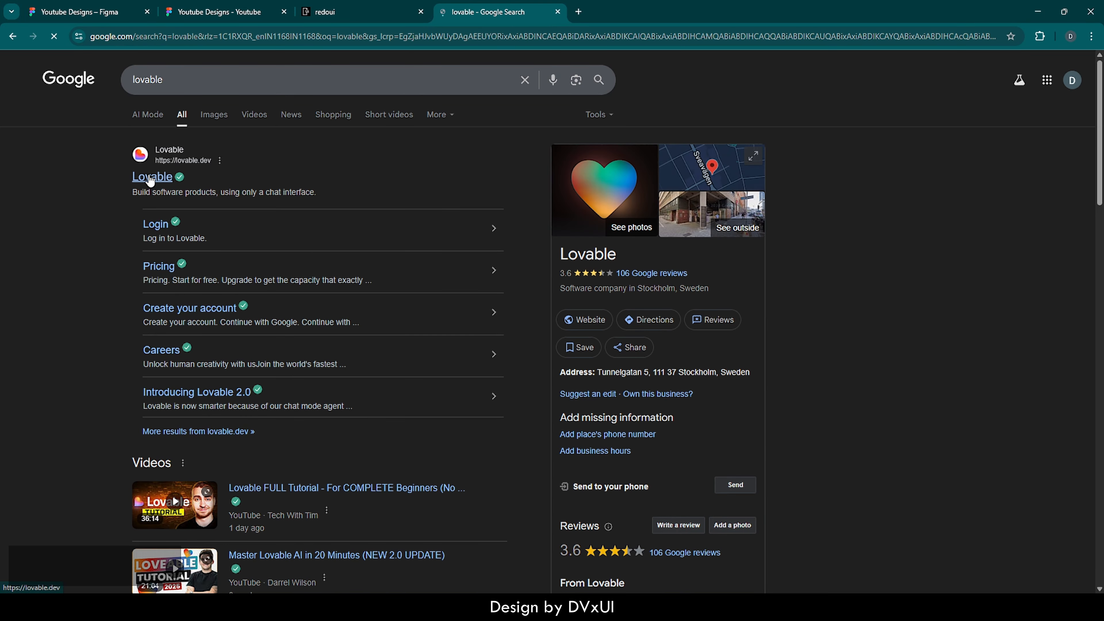
{"action": "left_click", "coordinate": [149, 176]}
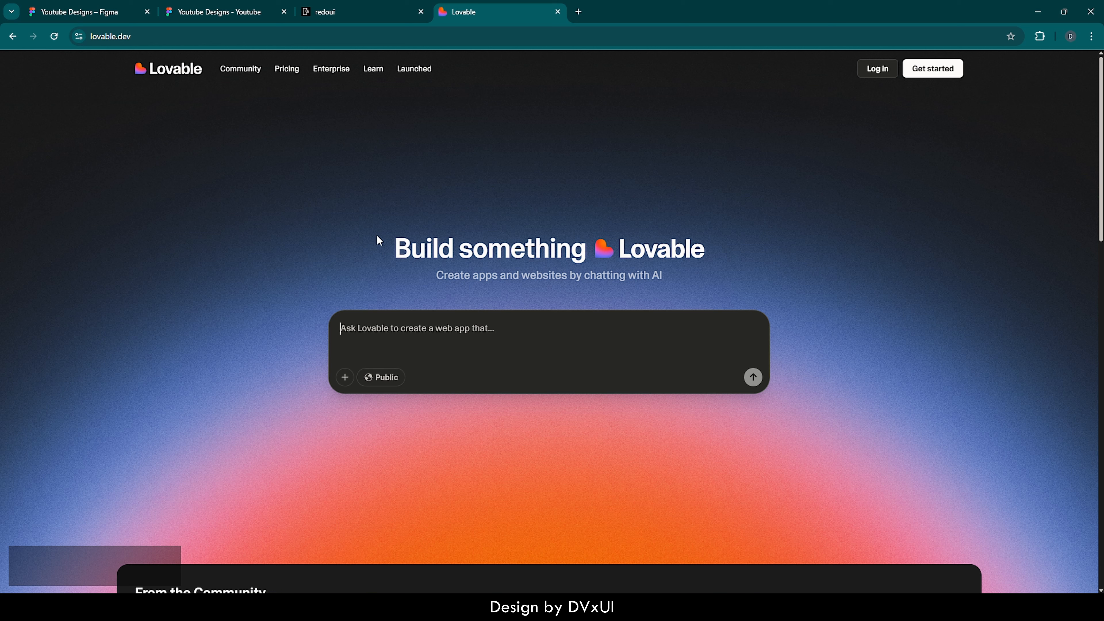
Switch back to the Figma design and add a 640 × 180 frame below the subtitle as the prompt box.
{"action": "left_click", "coordinate": [81, 12]}
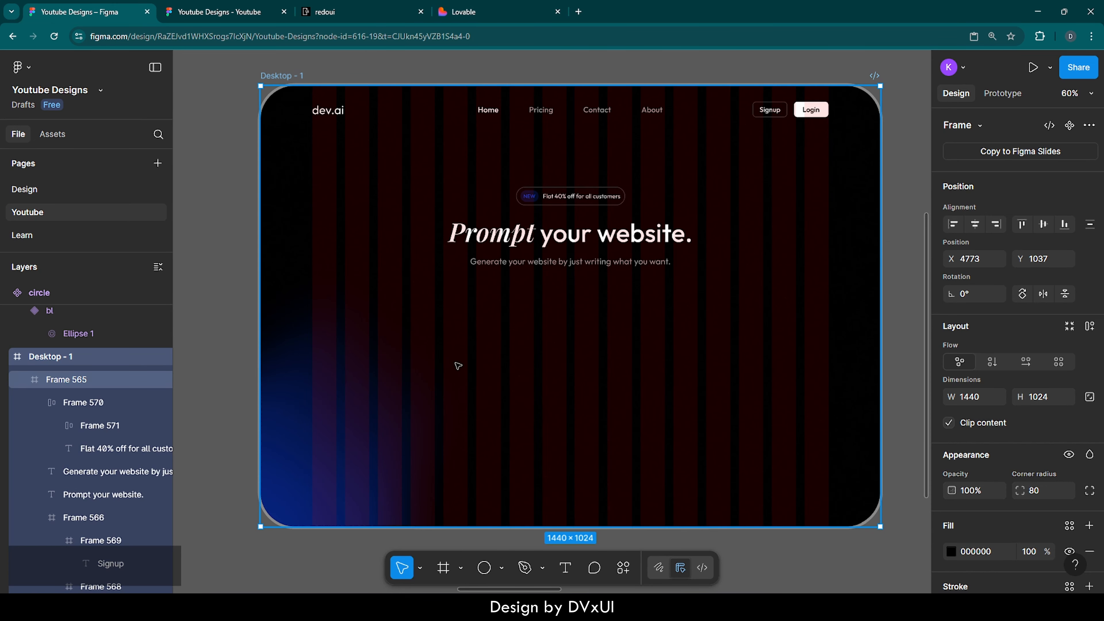
{"action": "key", "text": "f"}
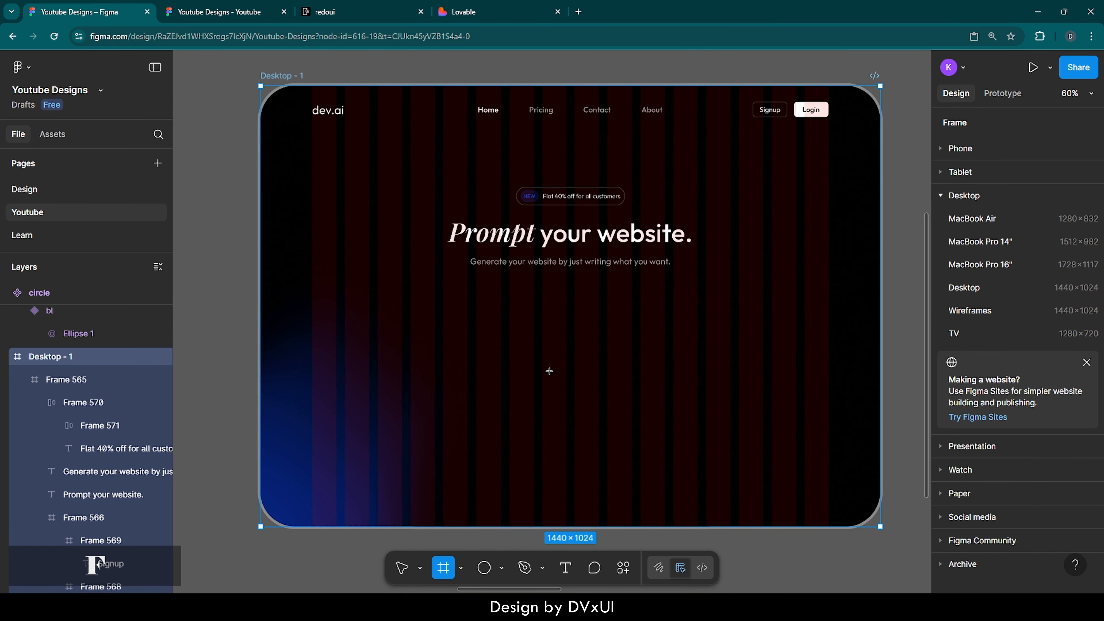
{"action": "left_click", "coordinate": [500, 317]}
{"action": "left_click", "coordinate": [965, 498]}
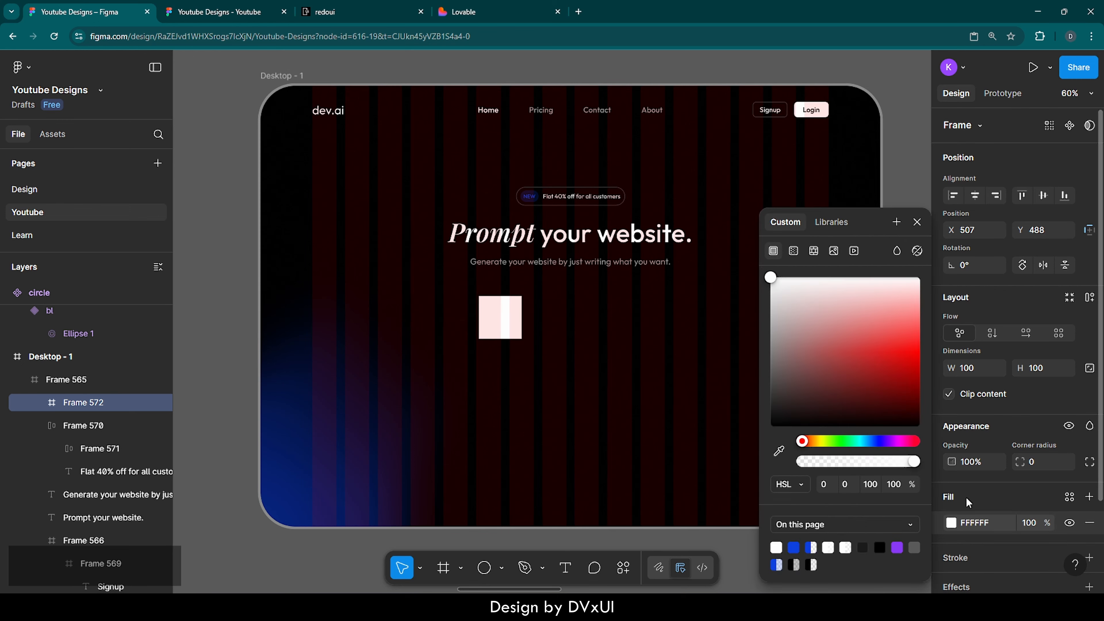
{"action": "left_click", "coordinate": [975, 366]}
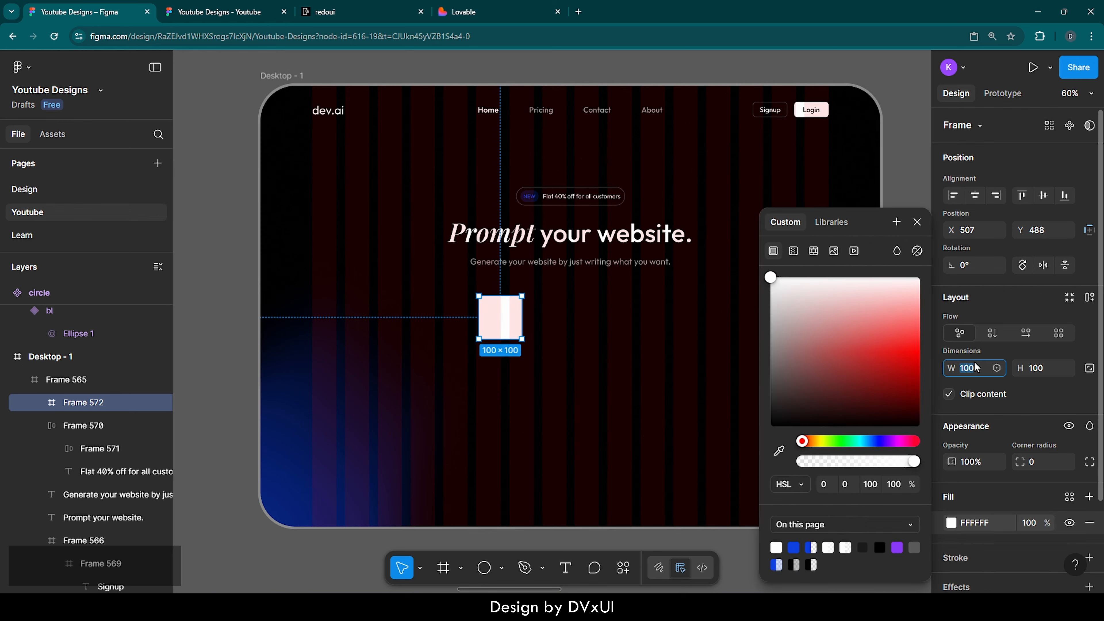
{"action": "type", "text": "640"}
{"action": "key", "text": "Return"}
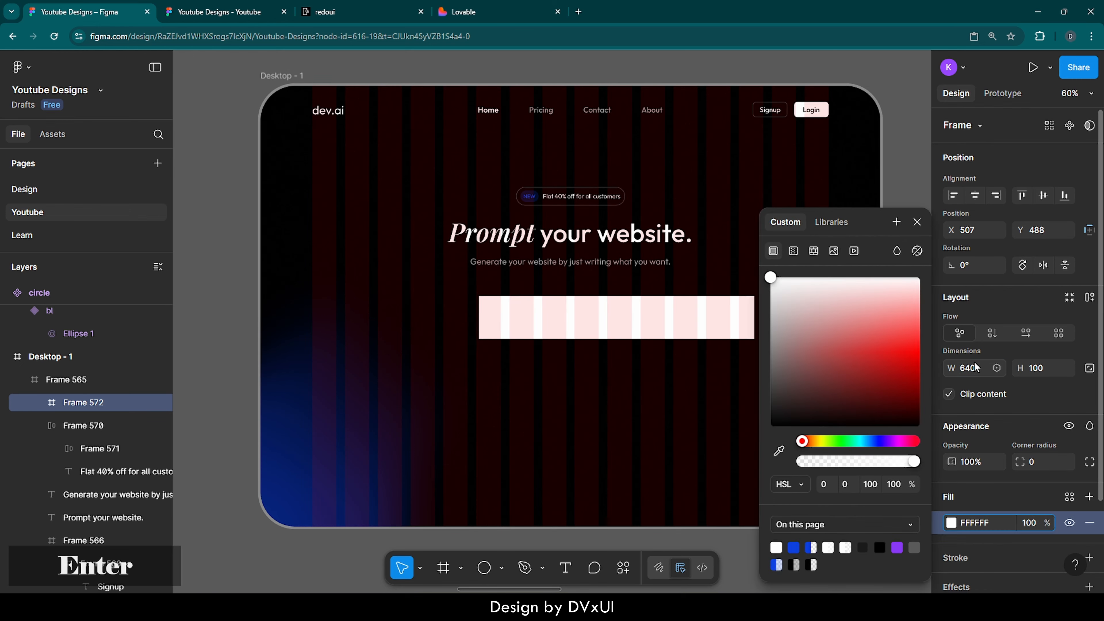
{"action": "left_click", "coordinate": [1040, 369]}
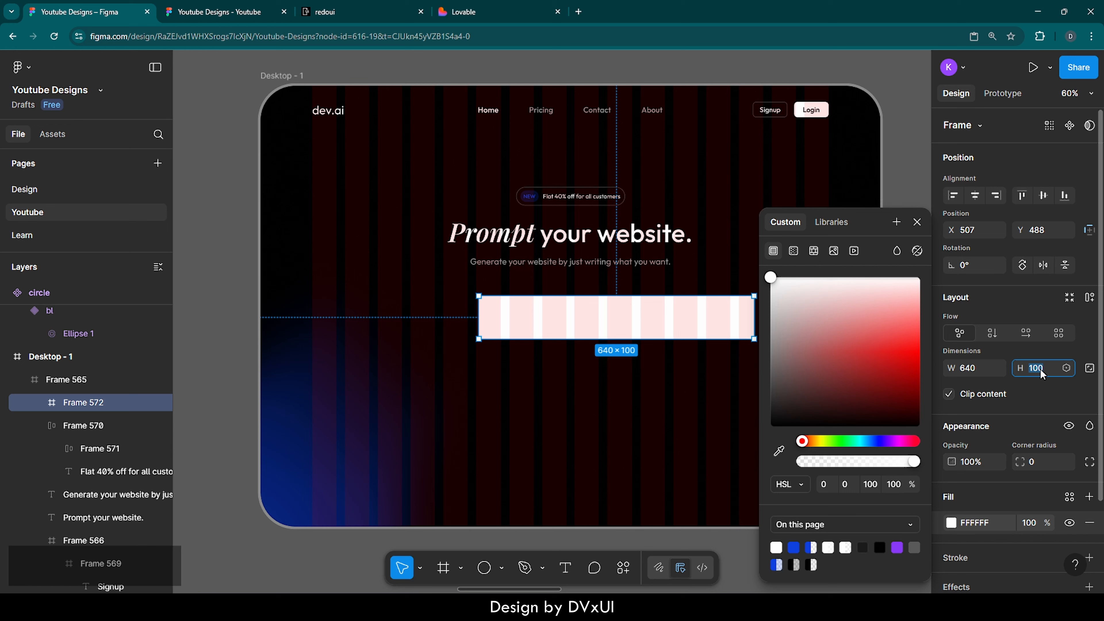
{"action": "type", "text": "180"}
{"action": "key", "text": "Return"}
Give the prompt box a corner radius of 32 and centre it horizontally in the hero frame.
{"action": "left_click", "coordinate": [1040, 462]}
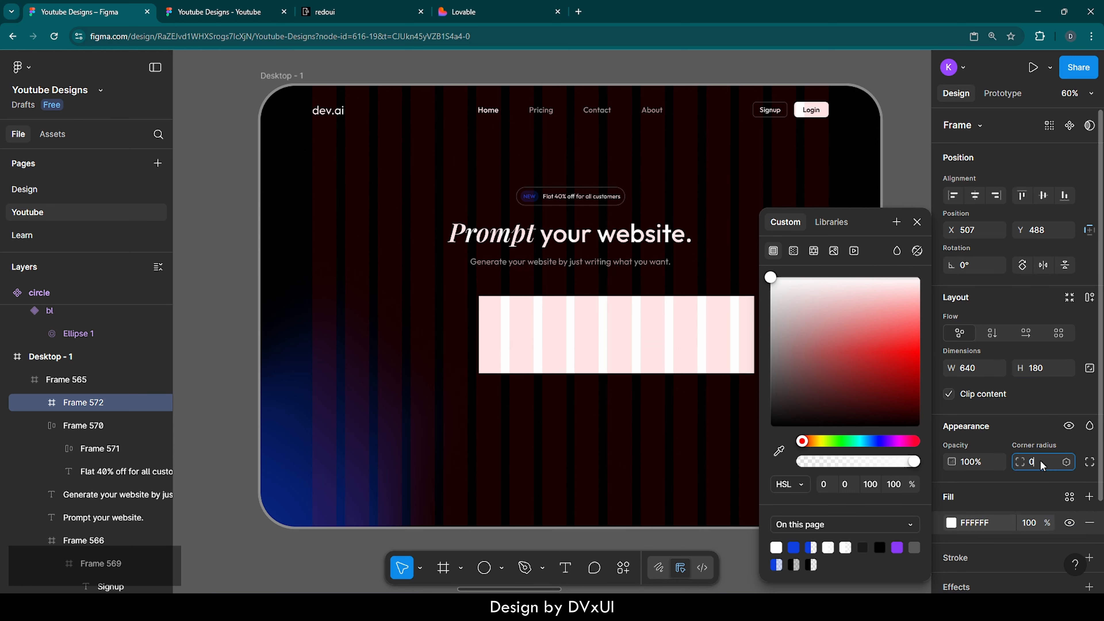
{"action": "type", "text": "32"}
{"action": "key", "text": "Return"}
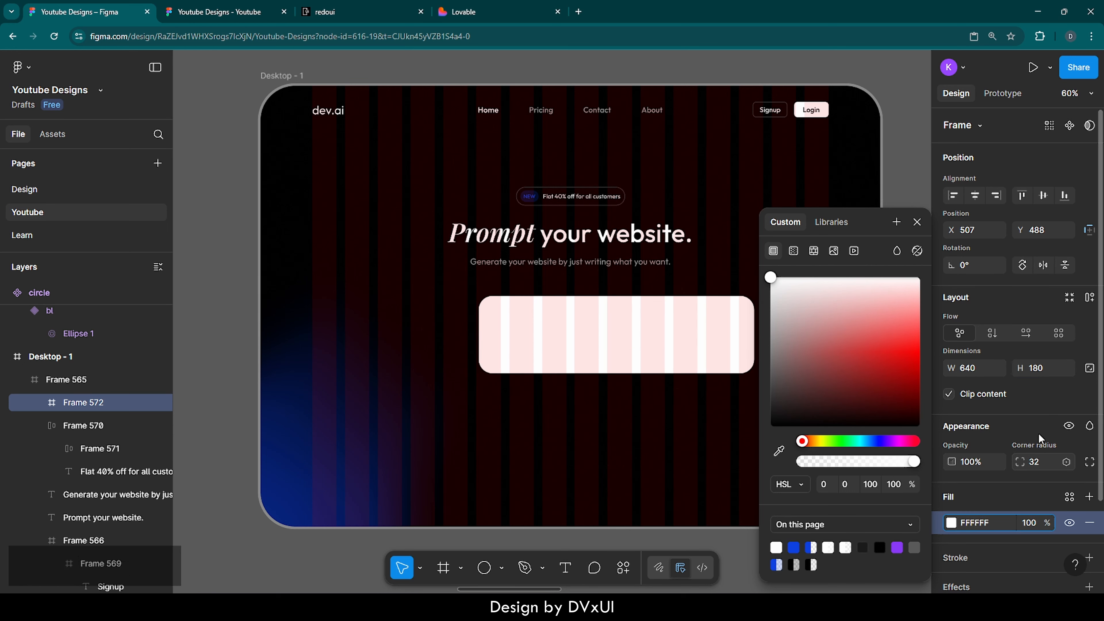
{"action": "left_click", "coordinate": [917, 221]}
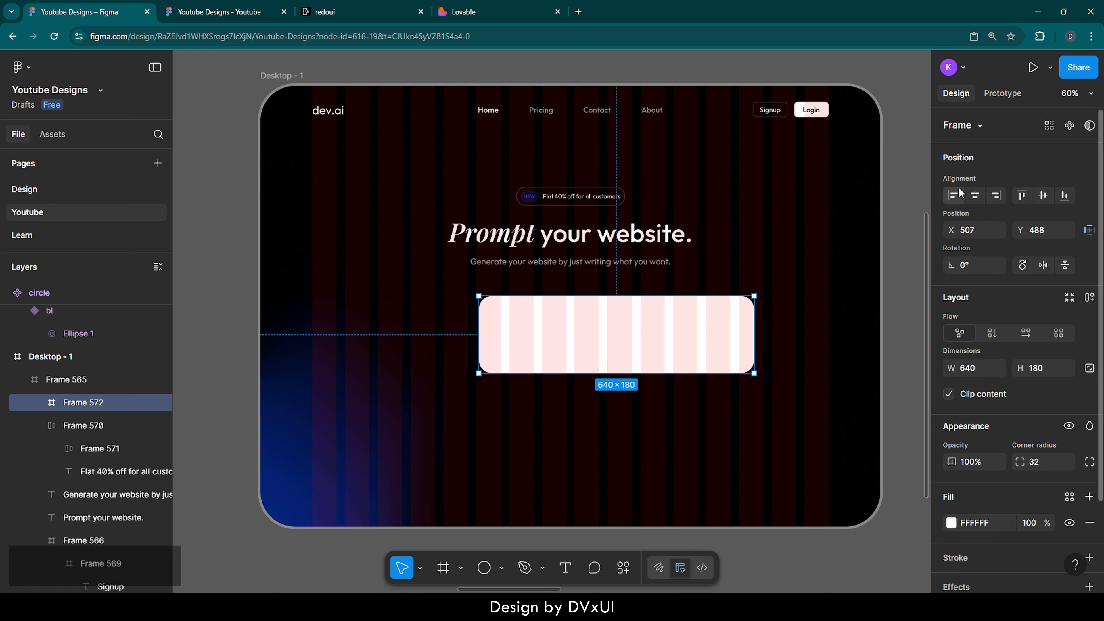
{"action": "left_click", "coordinate": [976, 195]}
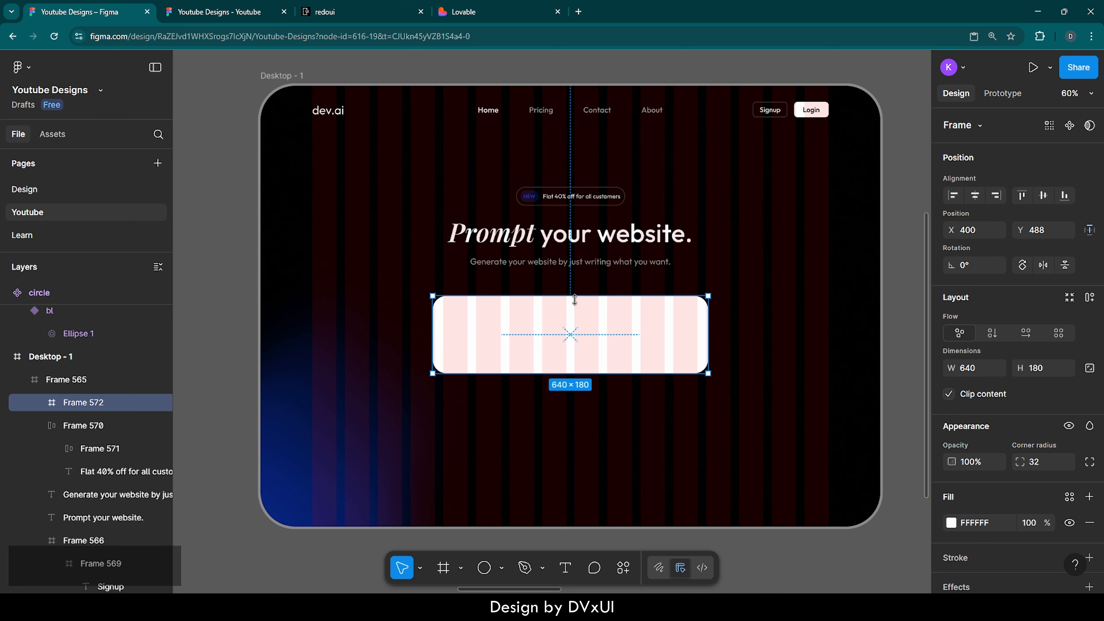
Move the prompt box up to Y 444, checking its gap to the subtitle.
{"action": "key", "text": "shift+Up"}
{"action": "key", "text": "shift+Up"}
{"action": "key", "text": "shift+Up"}
{"action": "key", "text": "shift+Up"}
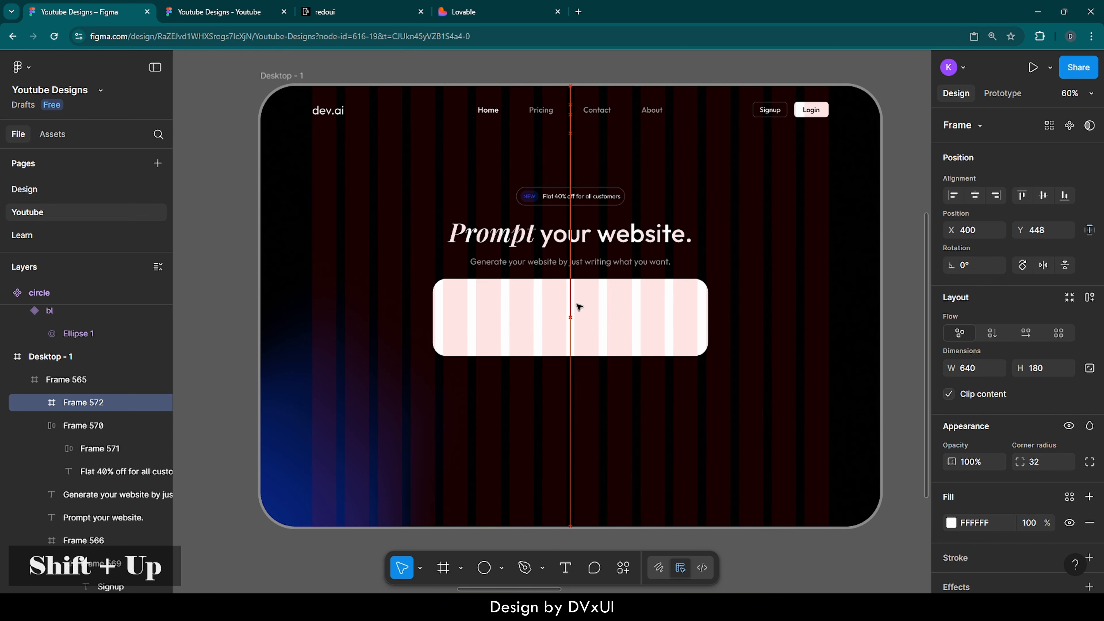
{"action": "key", "text": "alt"}
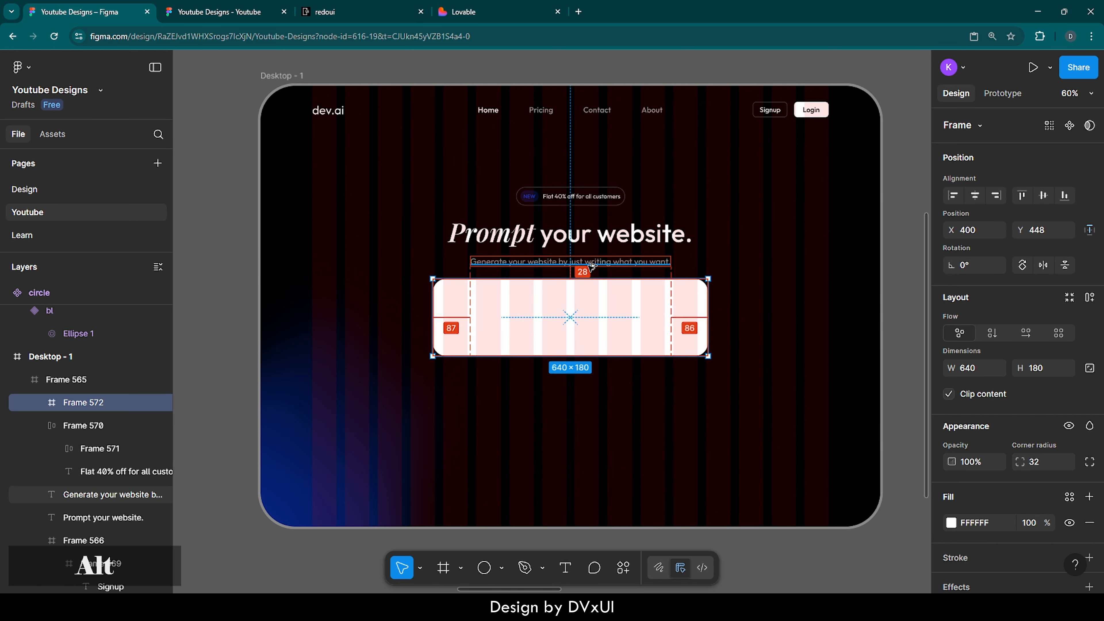
{"action": "key", "text": "Up"}
{"action": "key", "text": "Up"}
{"action": "key", "text": "Up"}
{"action": "key", "text": "Up"}
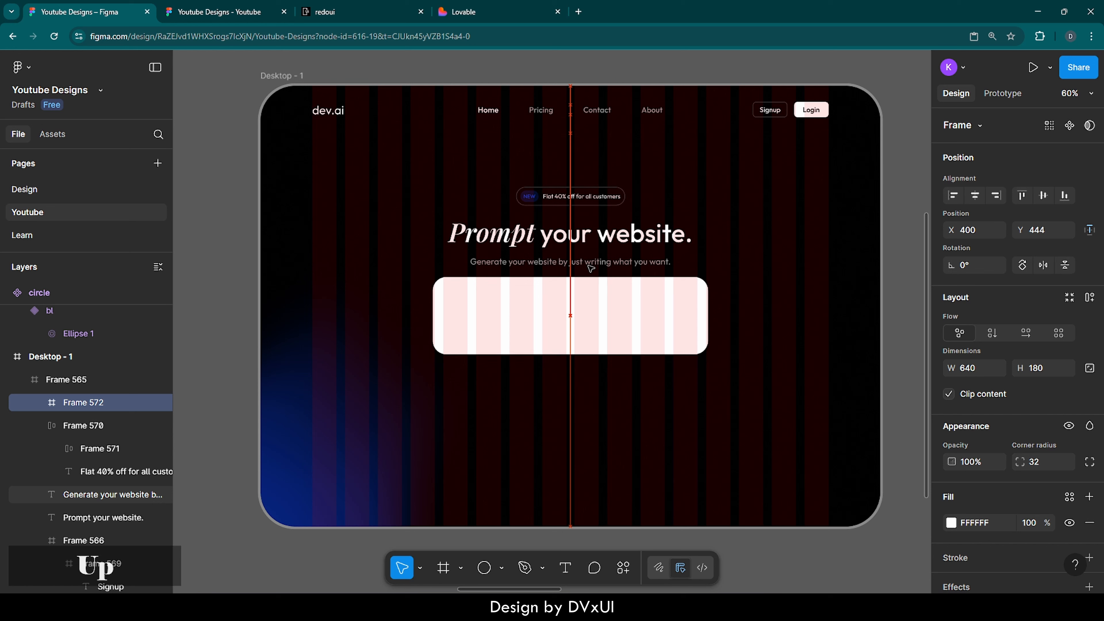
{"action": "key", "text": "alt"}
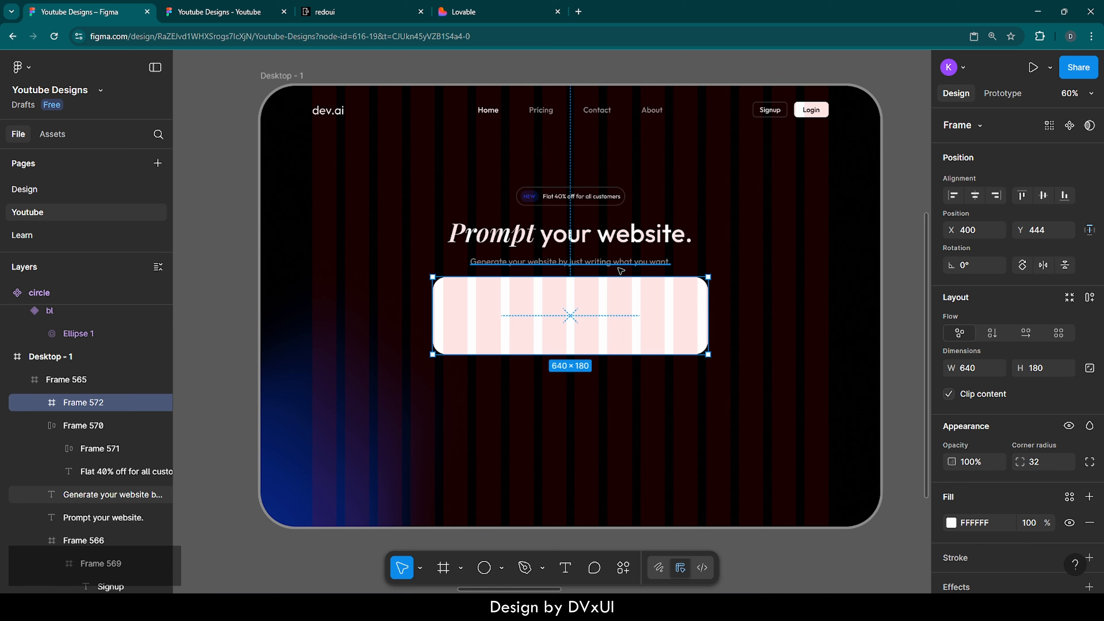
Lower the prompt box to Y 452 and check its spacing from the subtitle.
{"action": "key", "text": "shift+Down"}
{"action": "key", "text": "alt"}
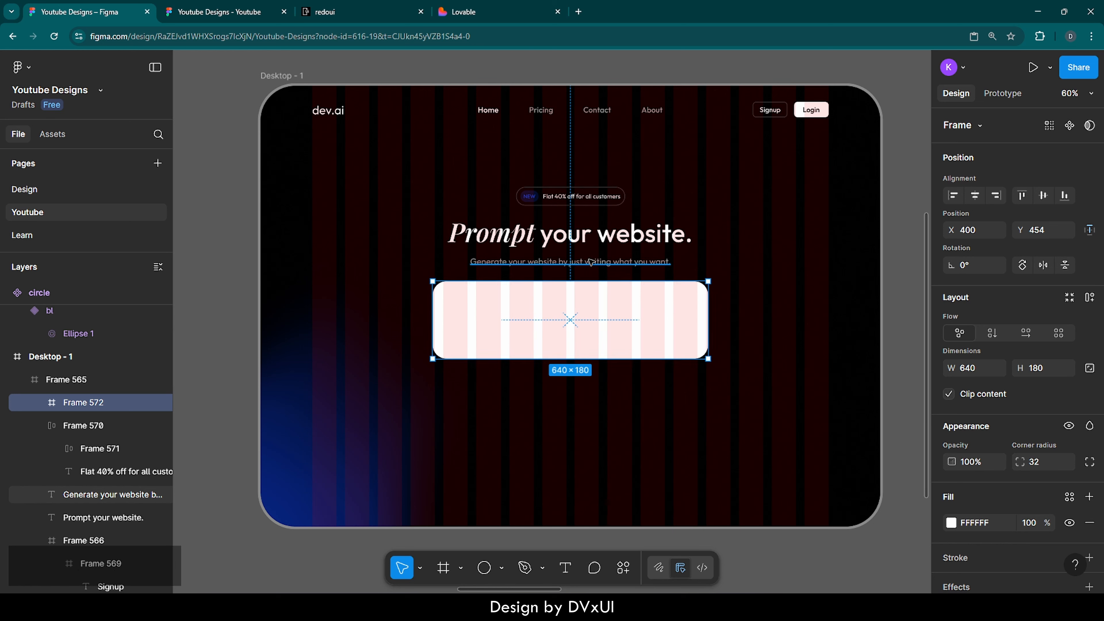
{"action": "key", "text": "Up"}
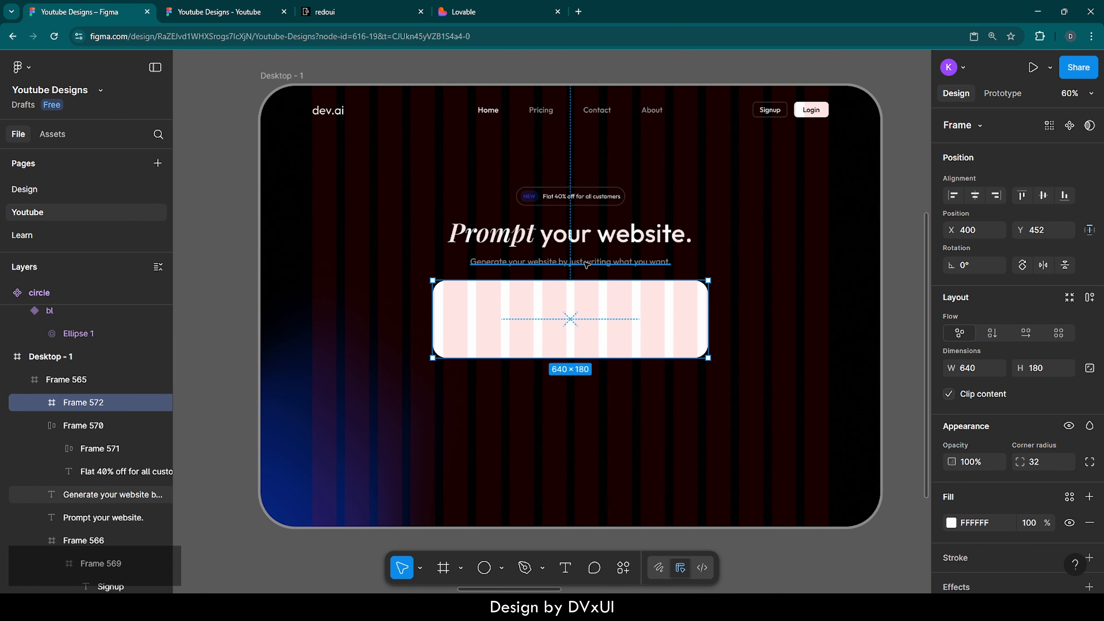
{"action": "key", "text": "alt"}
{"action": "left_click", "coordinate": [758, 291]}
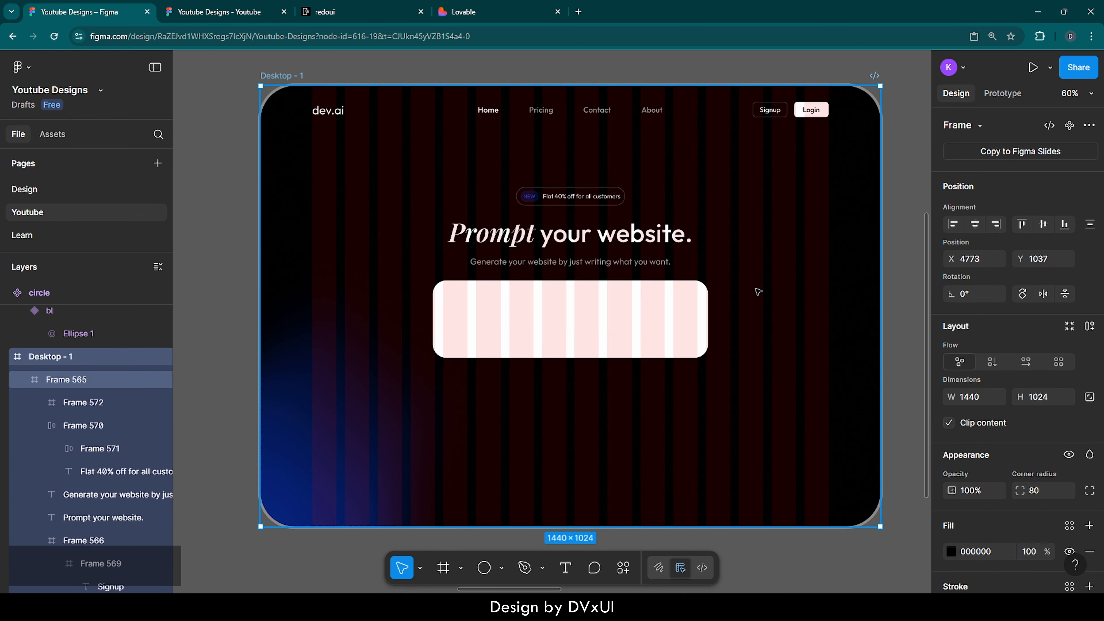
Set the prompt box's fill colour to 121212.
{"action": "left_click", "coordinate": [622, 321]}
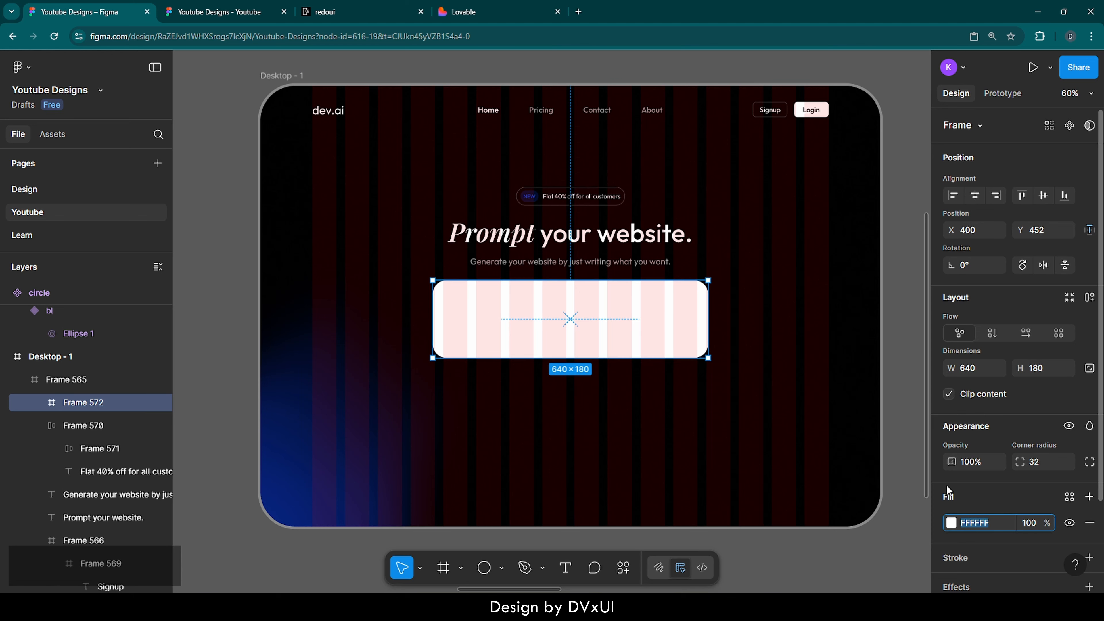
{"action": "left_click", "coordinate": [995, 524]}
{"action": "type", "text": "121212"}
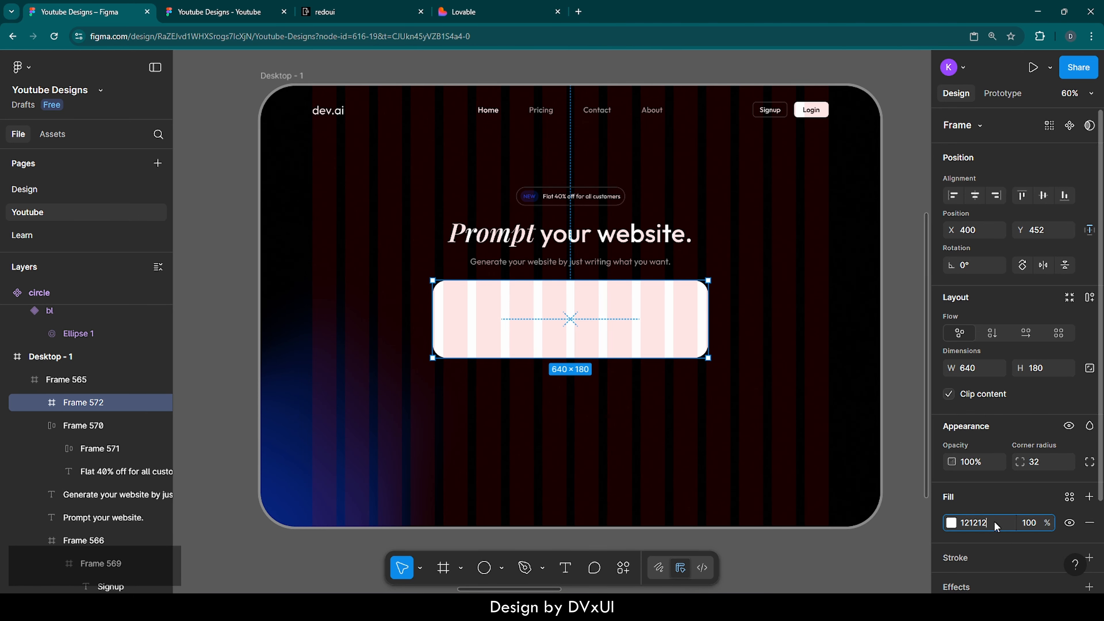
{"action": "key", "text": "Return"}
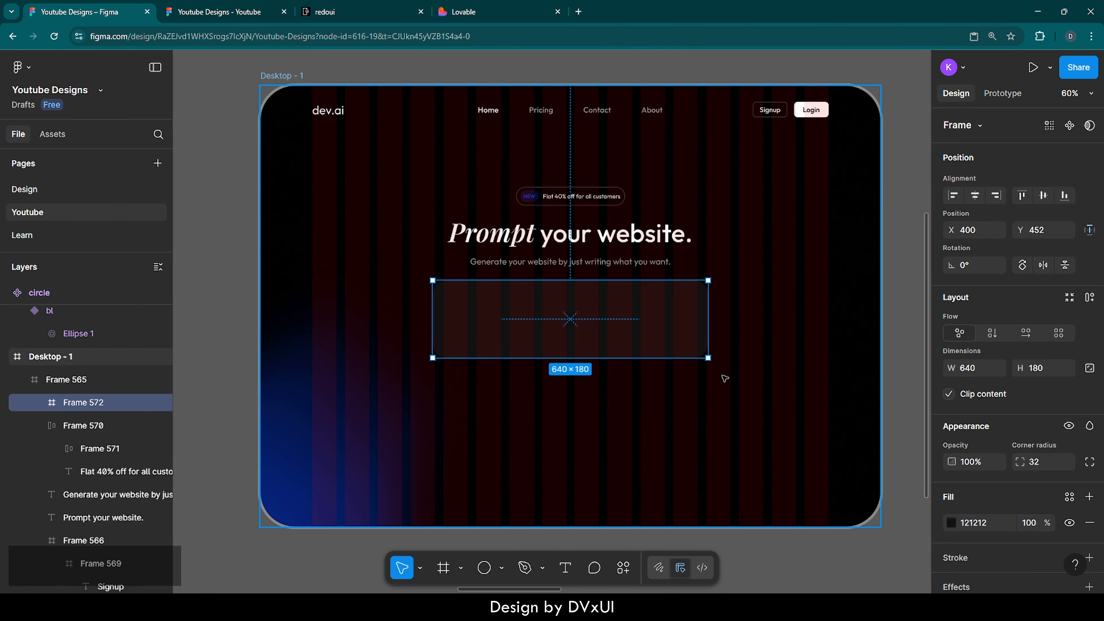
{"action": "left_click", "coordinate": [761, 339]}
{"action": "scroll", "coordinate": [754, 341], "scroll_direction": "right", "scroll_amount": 1}
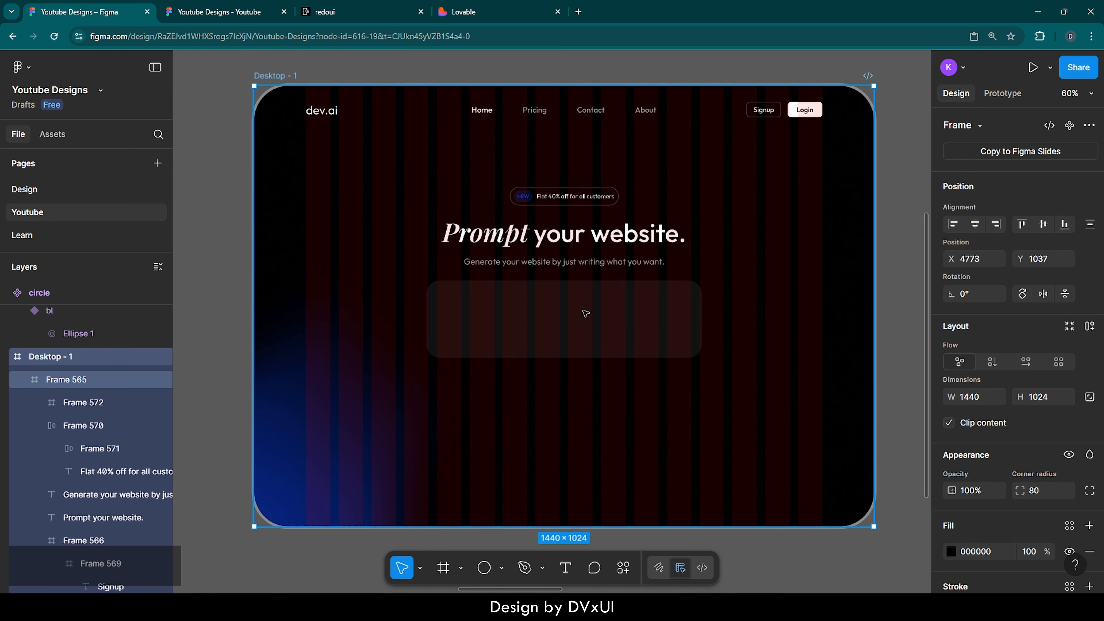
Add a stroke to the prompt box and set its colour to FFFFFF.
{"action": "double_click", "coordinate": [547, 311]}
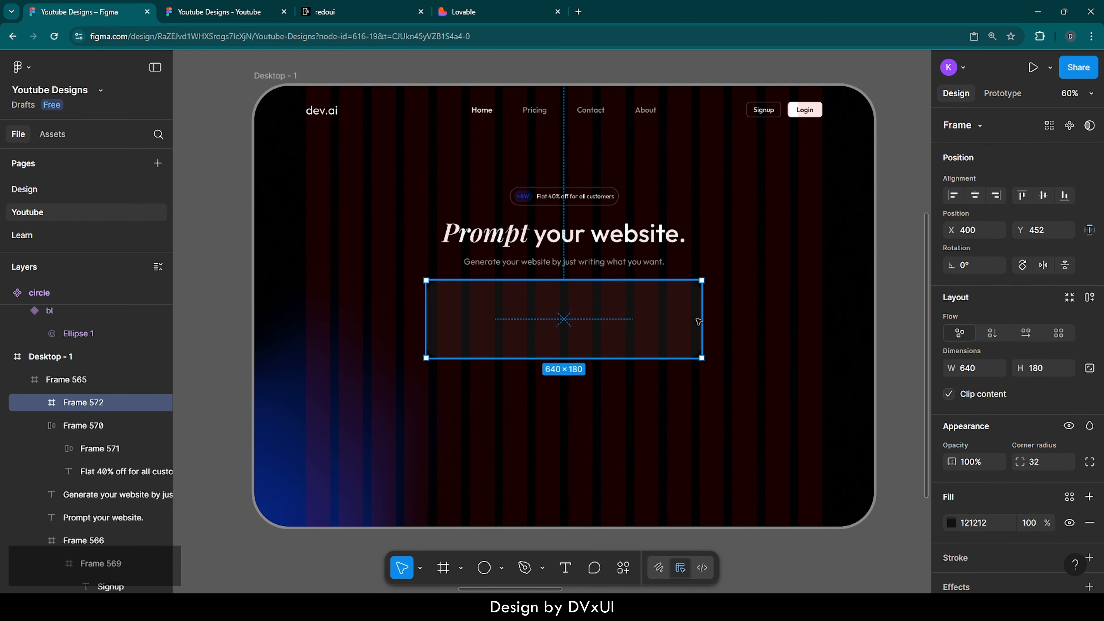
{"action": "scroll", "coordinate": [957, 454], "scroll_direction": "down", "scroll_amount": 3}
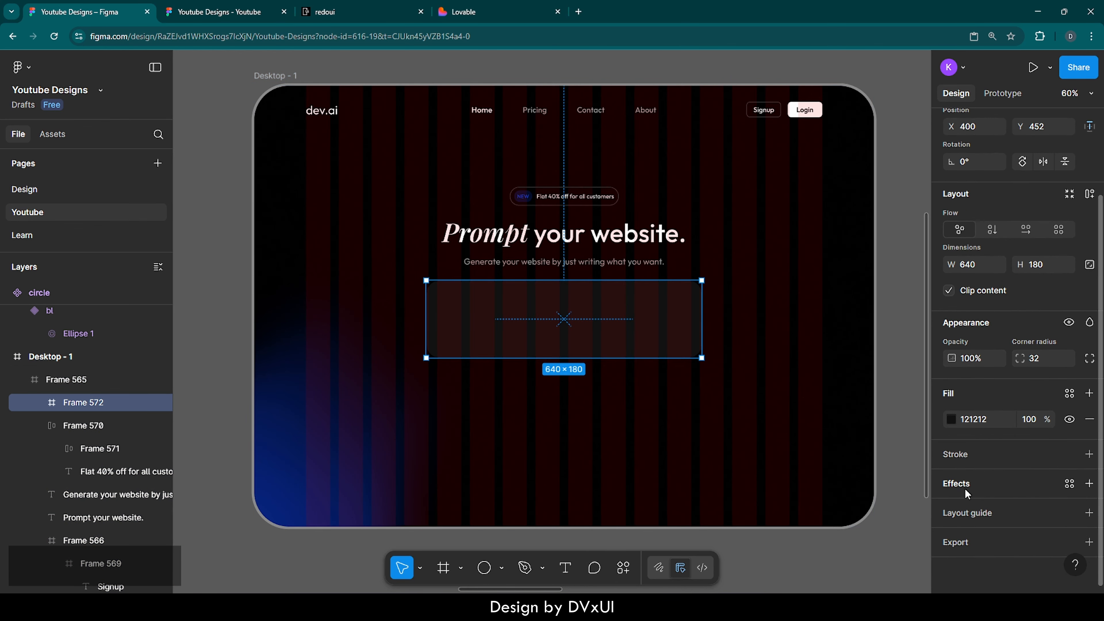
{"action": "left_click", "coordinate": [957, 454]}
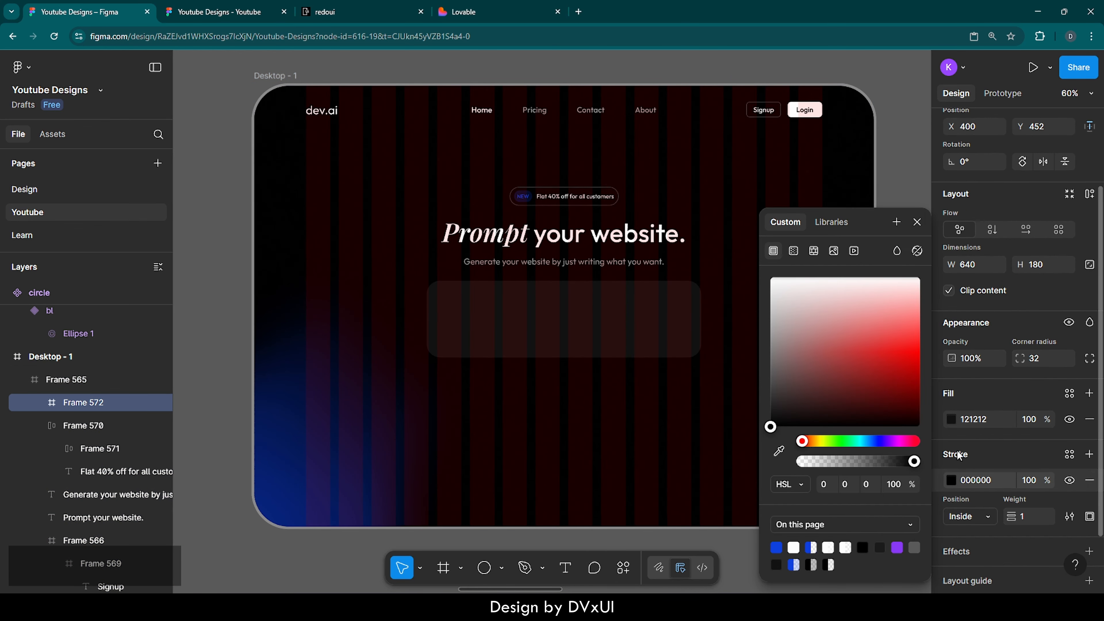
{"action": "left_click", "coordinate": [977, 480]}
{"action": "type", "text": "FFFFFF"}
{"action": "key", "text": "Return"}
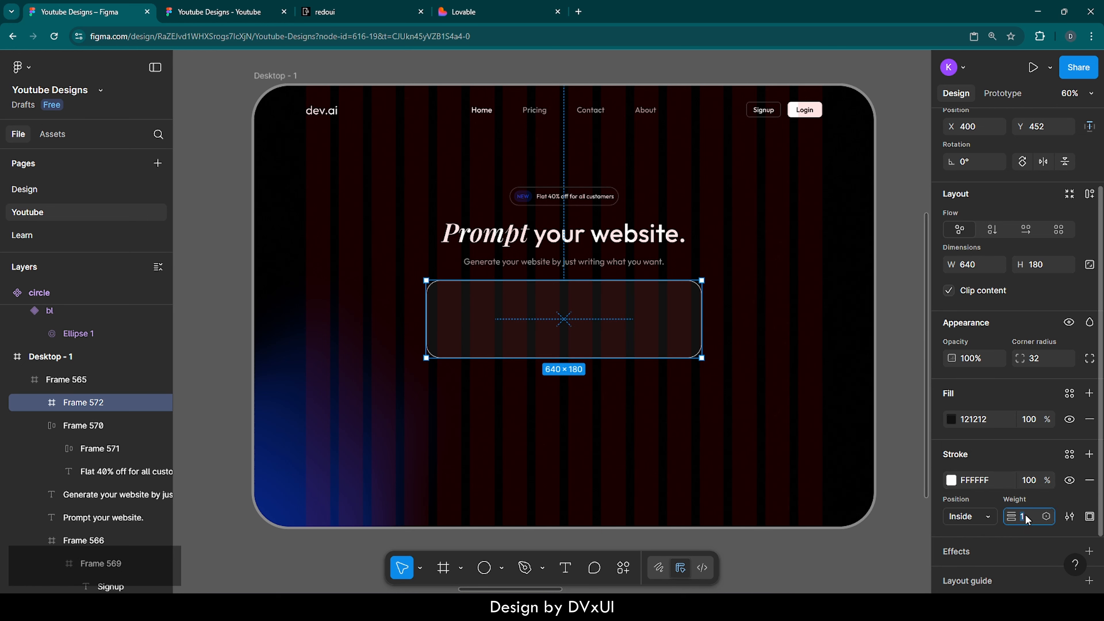
Set the prompt box stroke to weight 2 and 30% opacity, positioned outside the frame.
{"action": "type", "text": "2"}
{"action": "key", "text": "Return"}
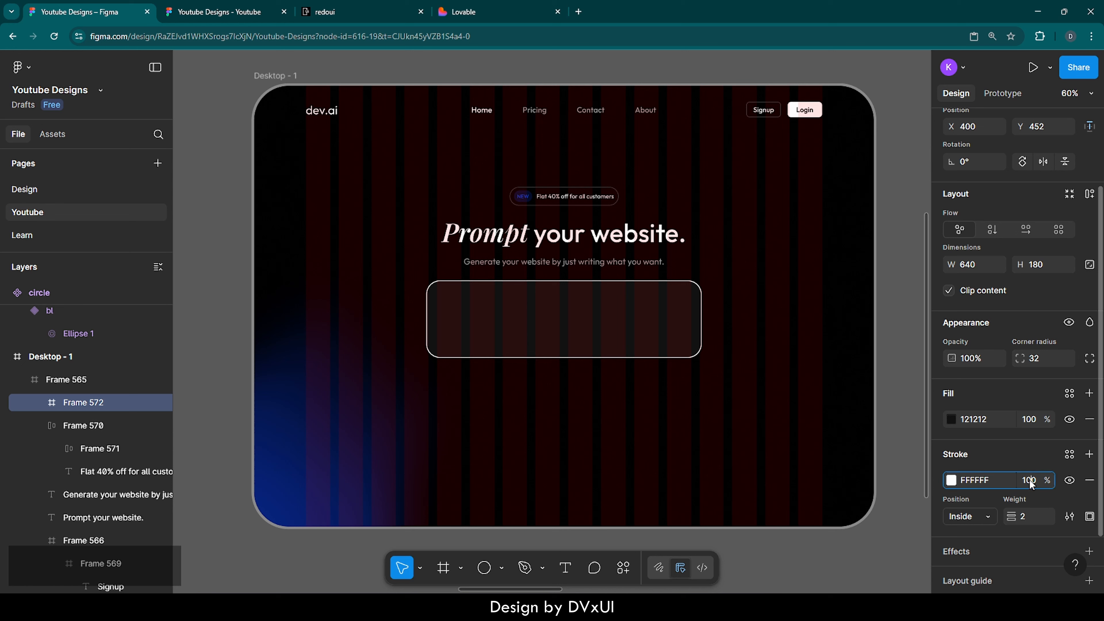
{"action": "type", "text": "30"}
{"action": "key", "text": "Return"}
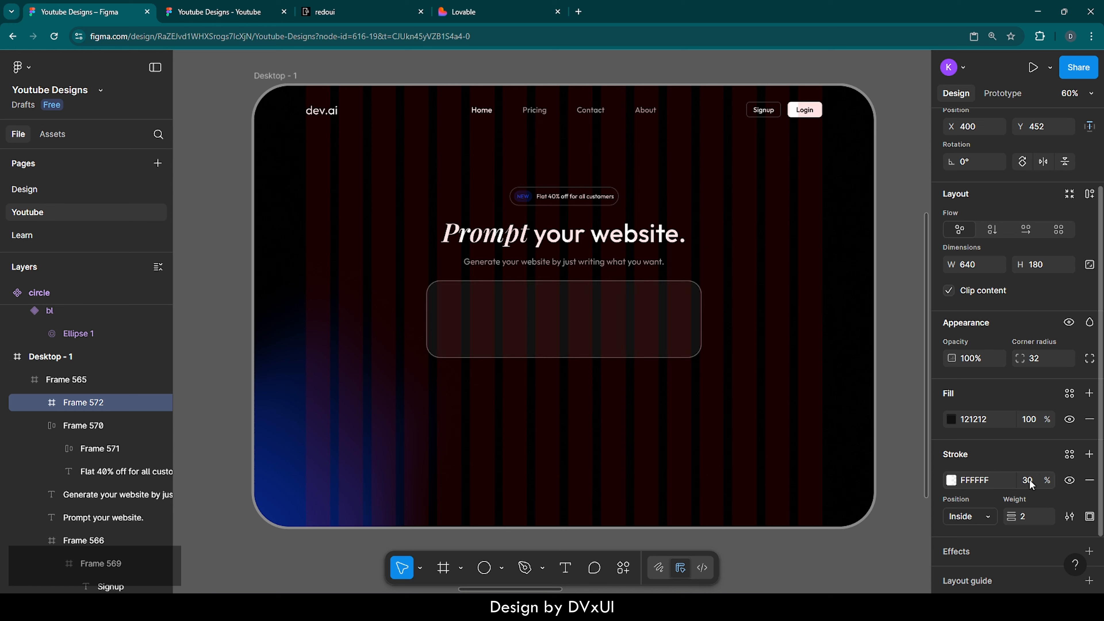
{"action": "left_click", "coordinate": [983, 516]}
{"action": "left_click", "coordinate": [973, 528]}
{"action": "left_click", "coordinate": [741, 466]}
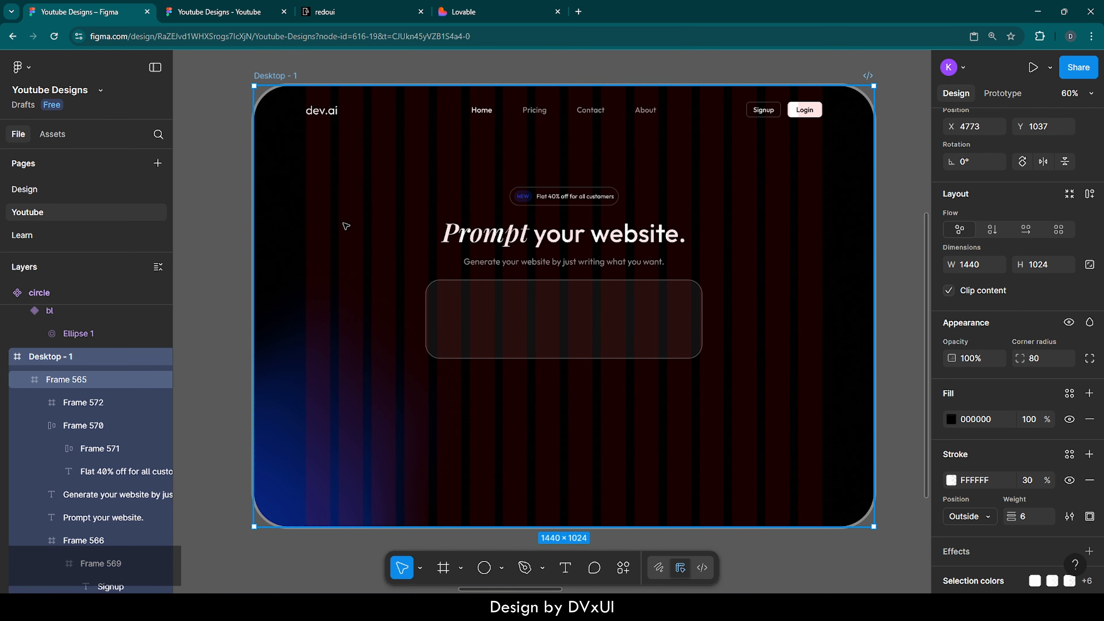
Check the prompt box in the prototype preview and reduce its 121212 fill opacity to 50%.
{"action": "left_click", "coordinate": [219, 13]}
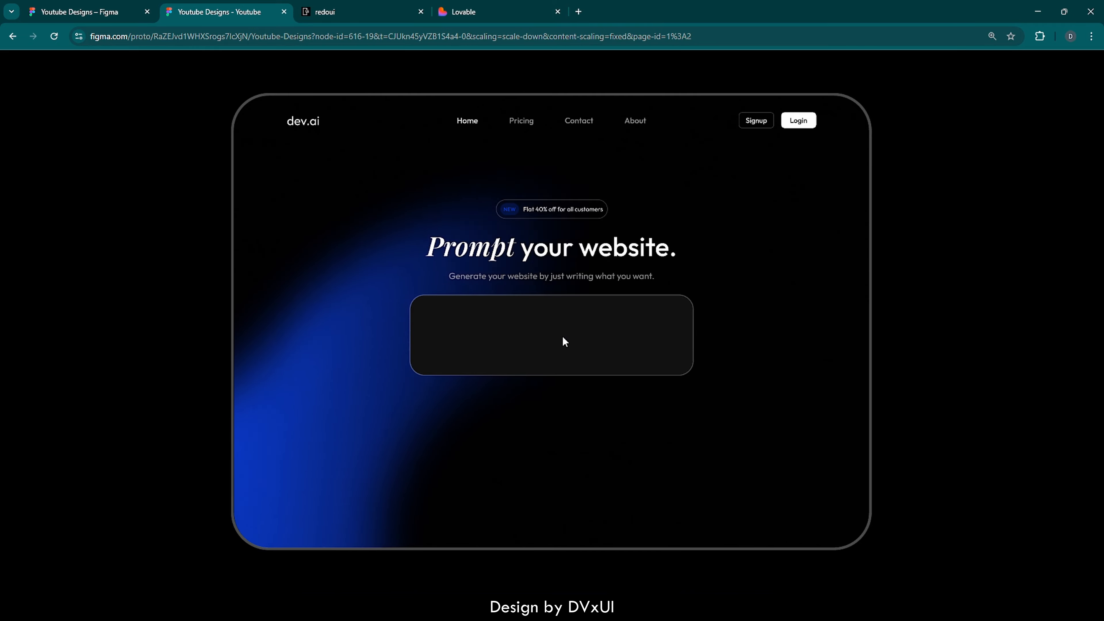
{"action": "left_click", "coordinate": [81, 13]}
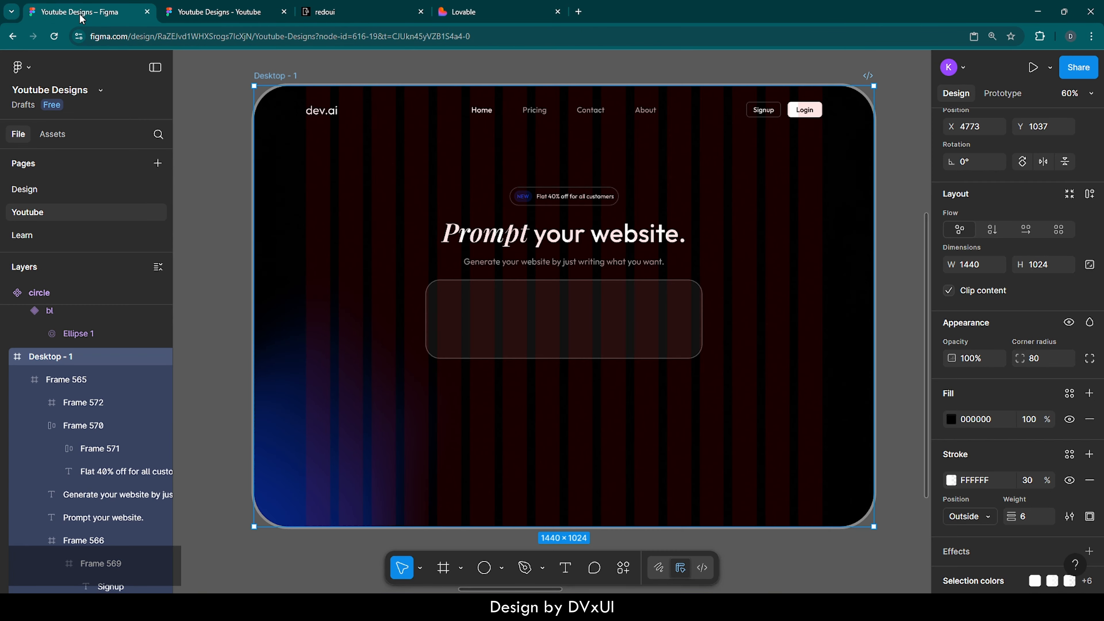
{"action": "double_click", "coordinate": [651, 341]}
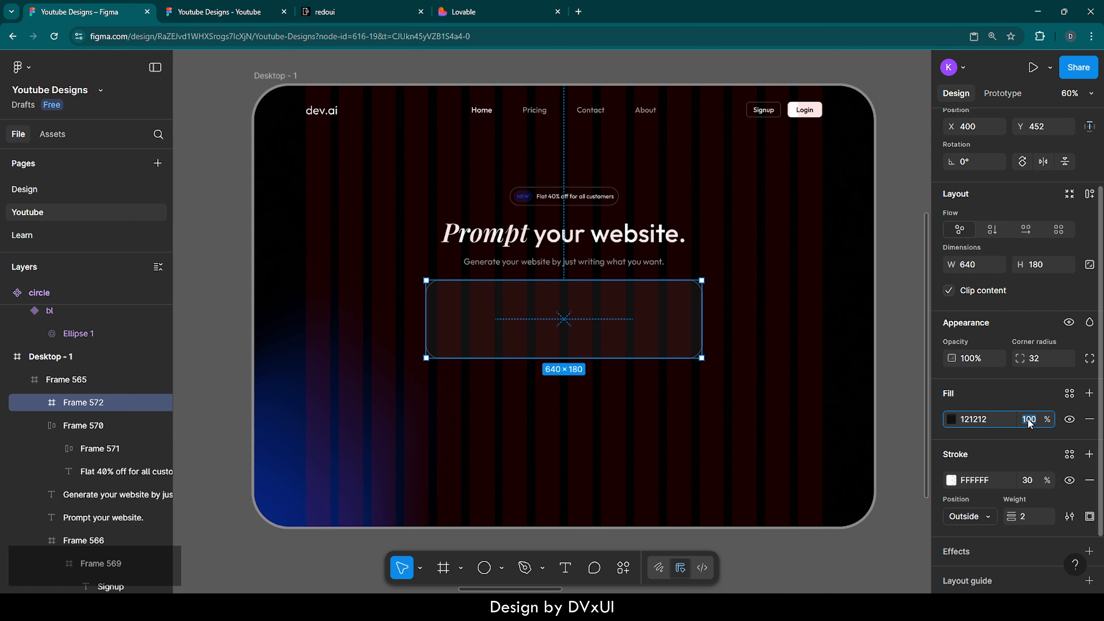
{"action": "type", "text": "50"}
{"action": "key", "text": "Return"}
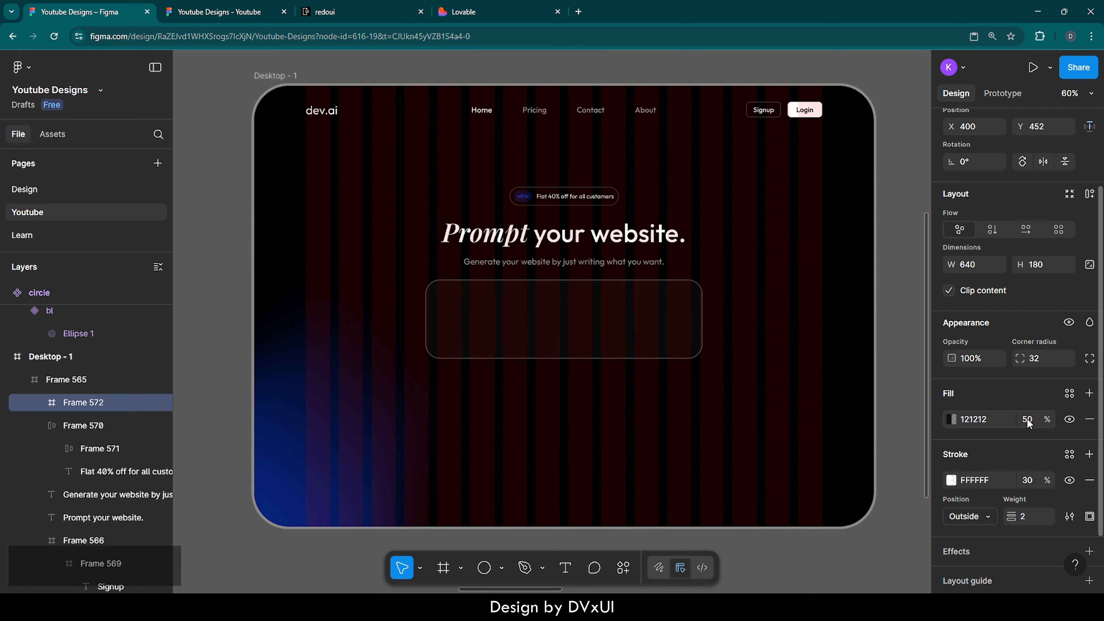
Add a uniform background blur of 100 to the prompt box and check it in the prototype preview.
{"action": "scroll", "coordinate": [992, 462], "scroll_direction": "down", "scroll_amount": 3}
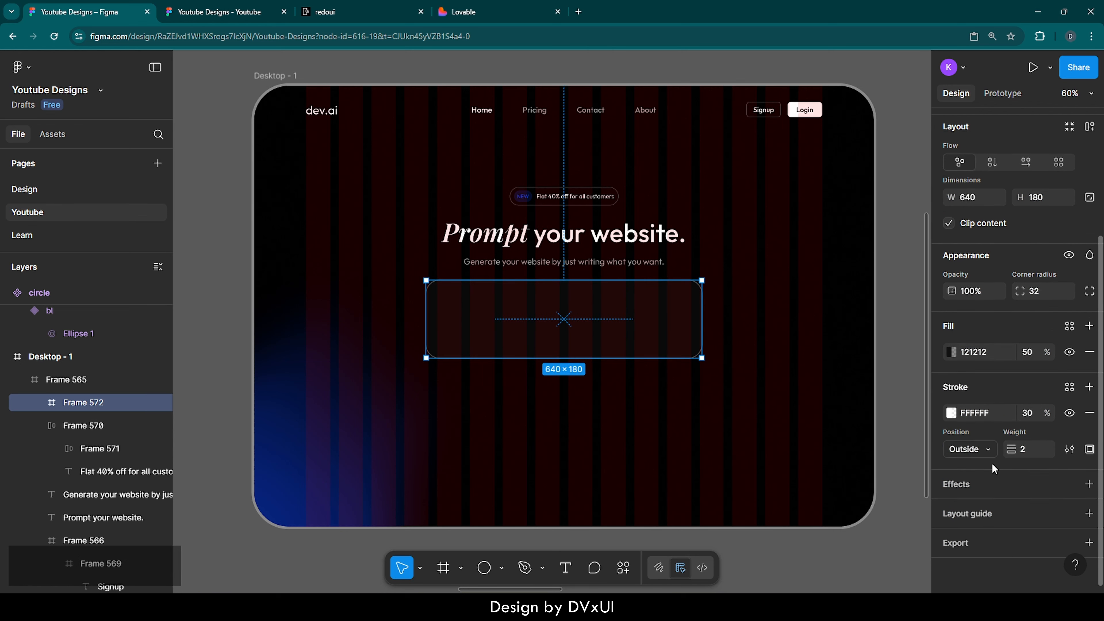
{"action": "left_click", "coordinate": [964, 487]}
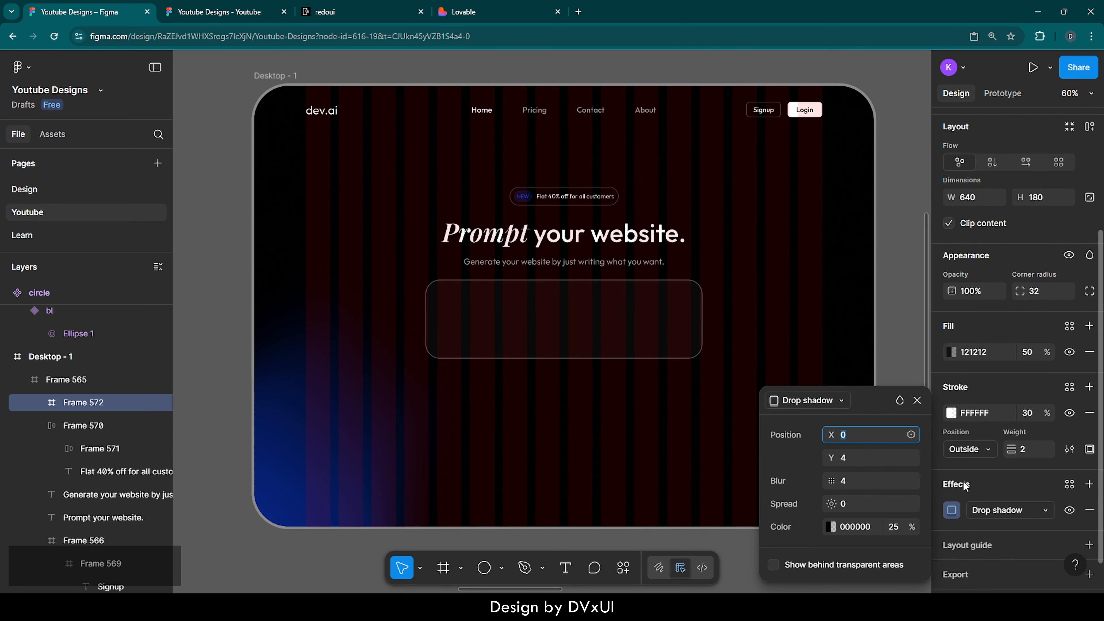
{"action": "left_click", "coordinate": [830, 399]}
{"action": "left_click", "coordinate": [815, 434]}
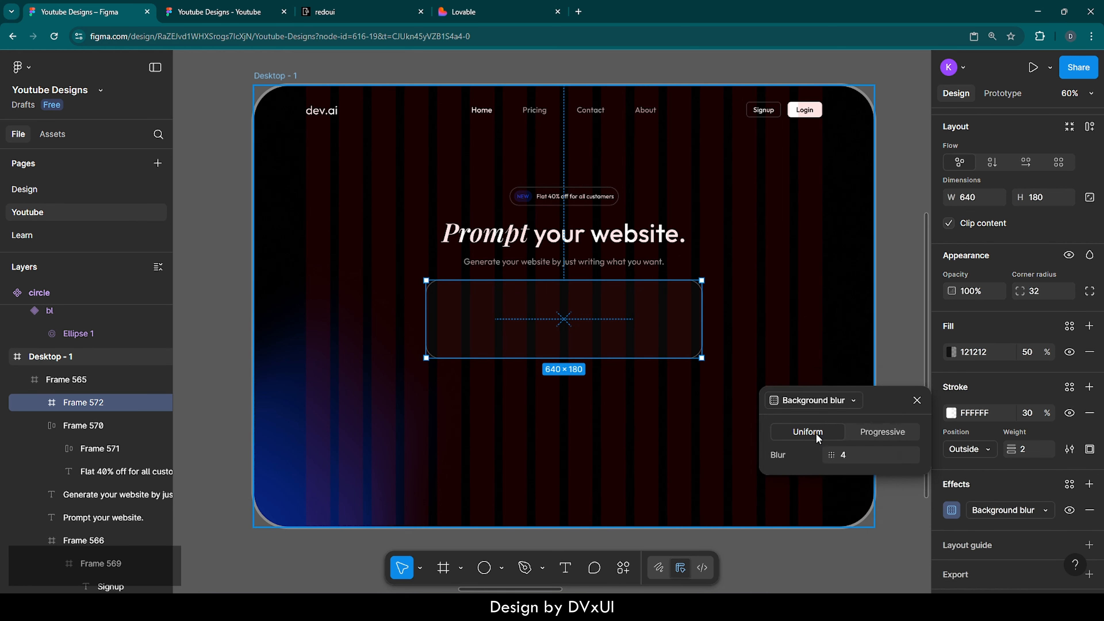
{"action": "left_click", "coordinate": [854, 453]}
{"action": "type", "text": "100"}
{"action": "key", "text": "BackSpace"}
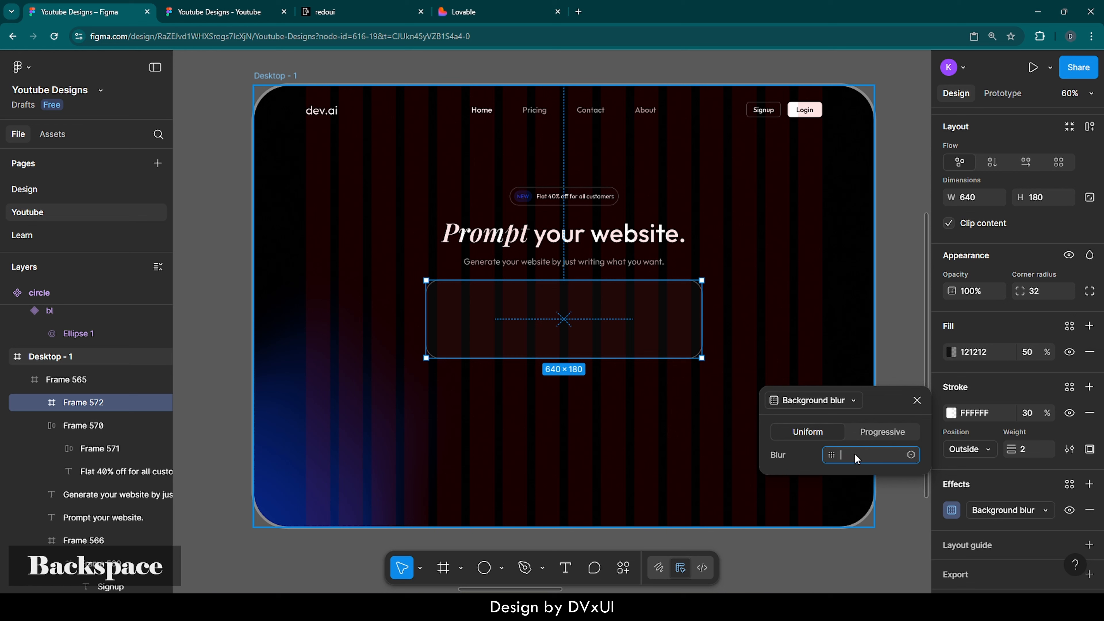
{"action": "type", "text": "100"}
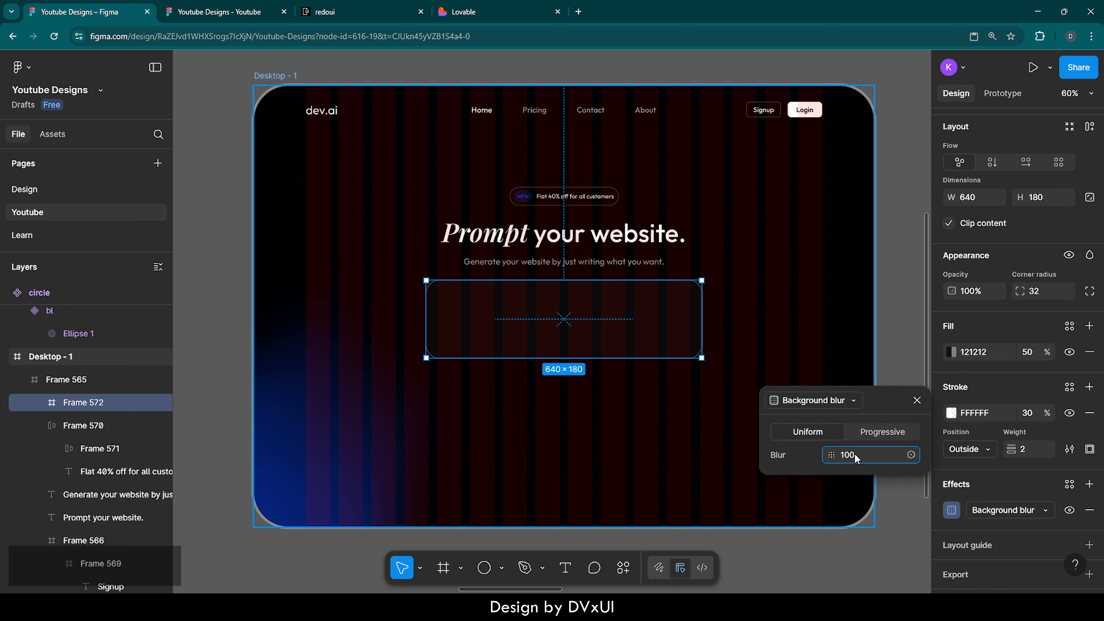
{"action": "key", "text": "Return"}
{"action": "left_click", "coordinate": [801, 360]}
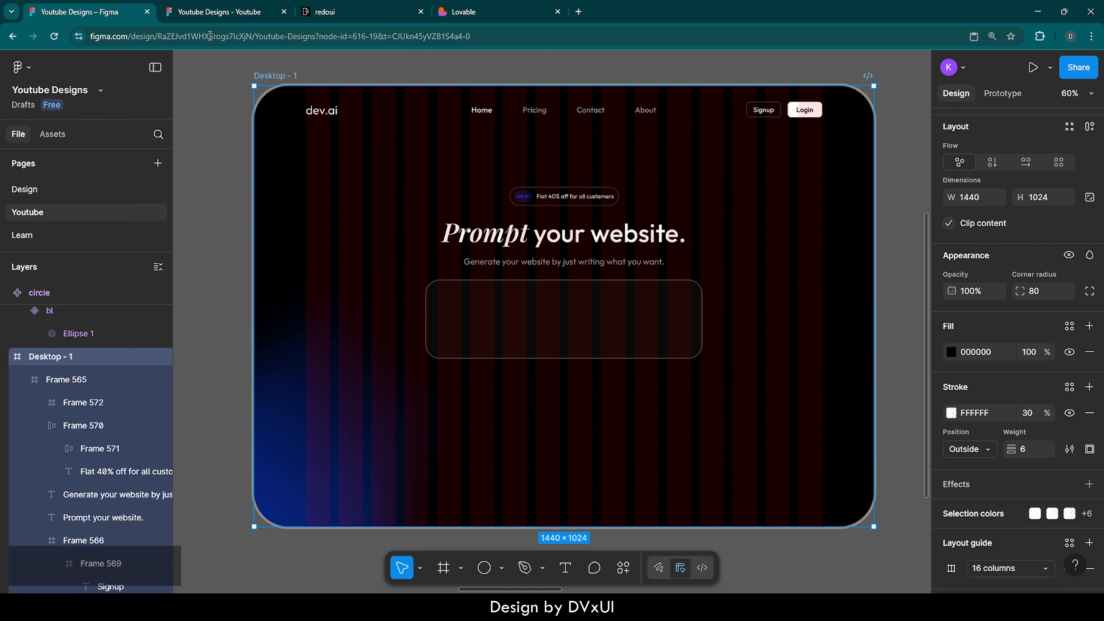
{"action": "left_click", "coordinate": [206, 18]}
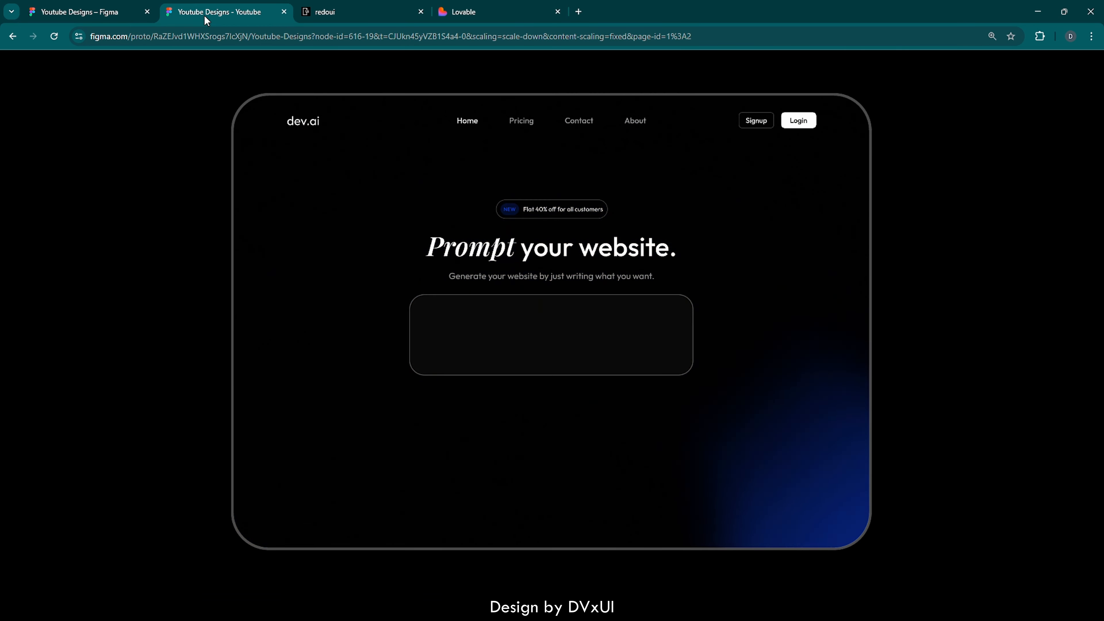
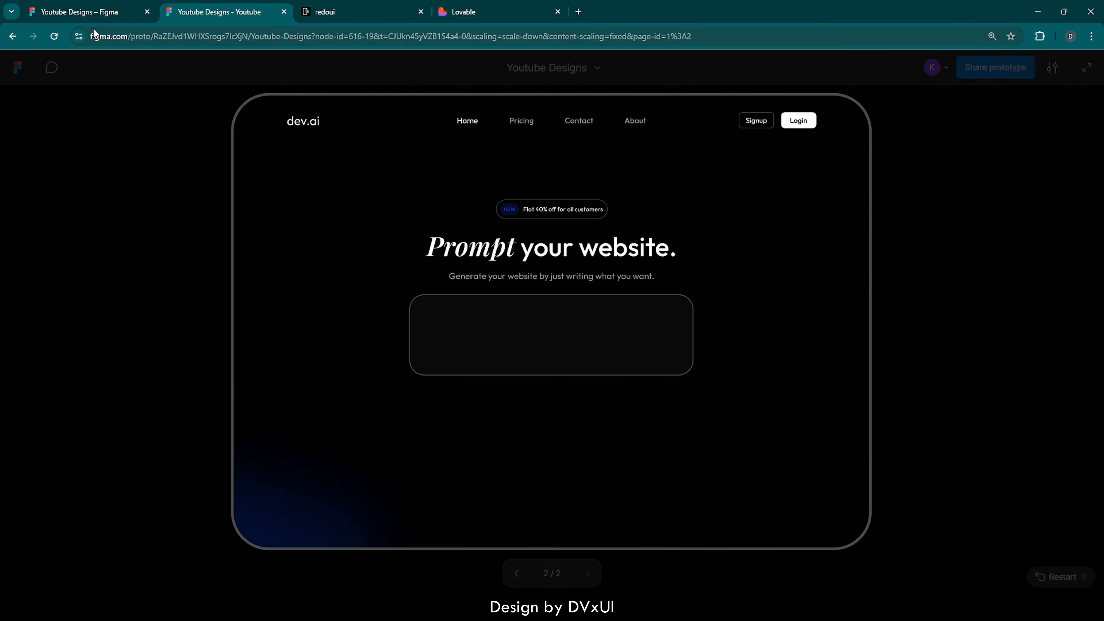
{"action": "left_click", "coordinate": [87, 18]}
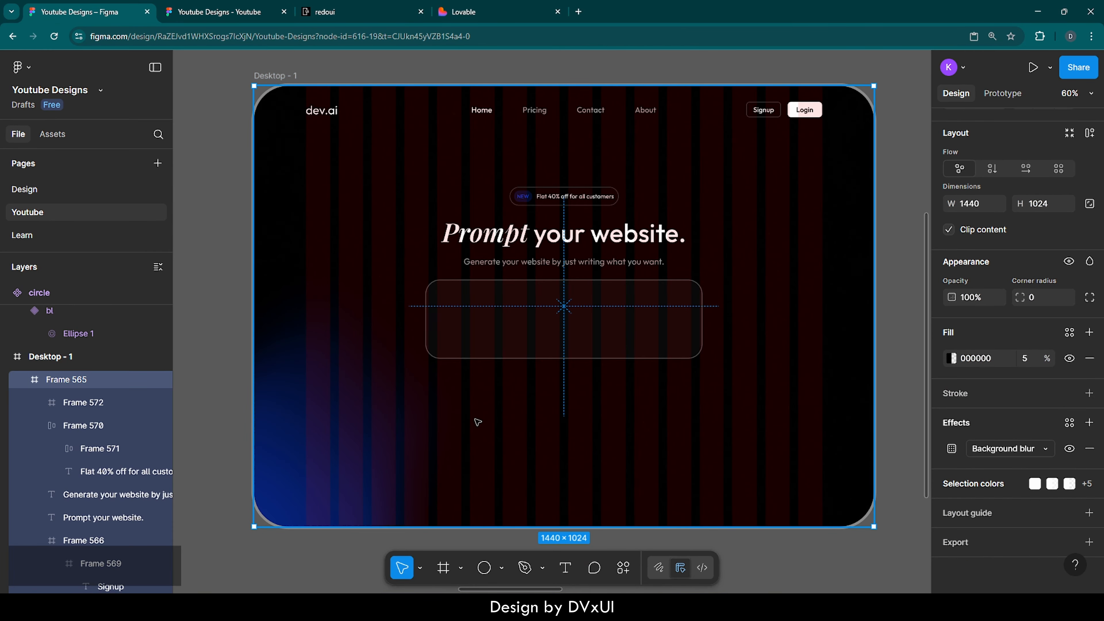
Nudge the prompt box, subtitle and heading together a few pixels up towards the offer badge.
{"action": "left_click", "coordinate": [592, 325]}
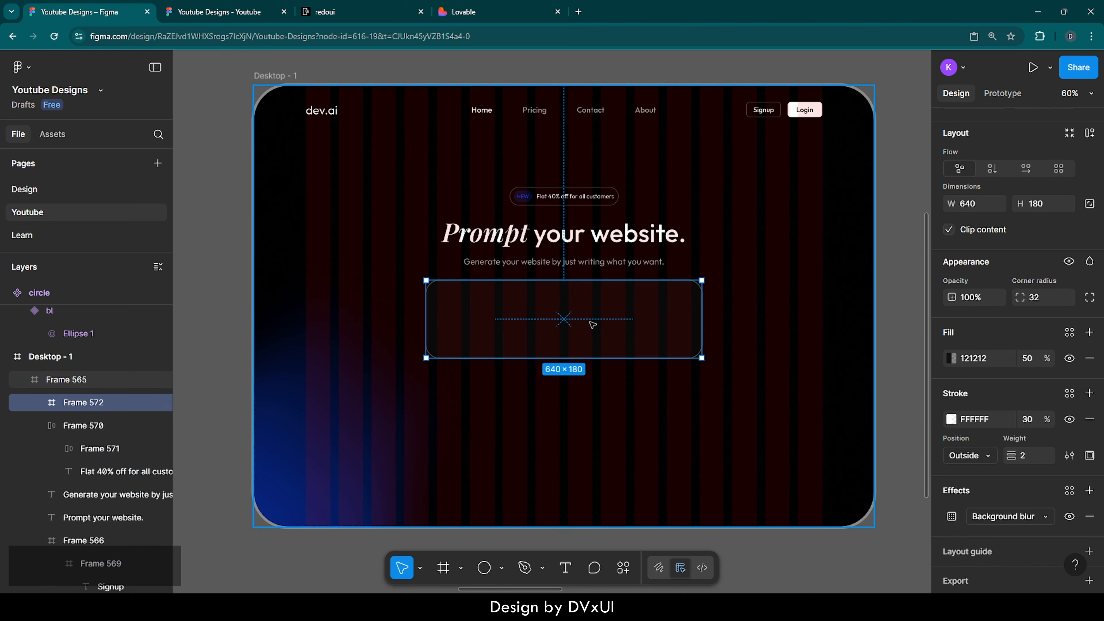
{"action": "left_click", "coordinate": [569, 262], "text": "shift"}
{"action": "left_click", "coordinate": [576, 237], "text": "shift"}
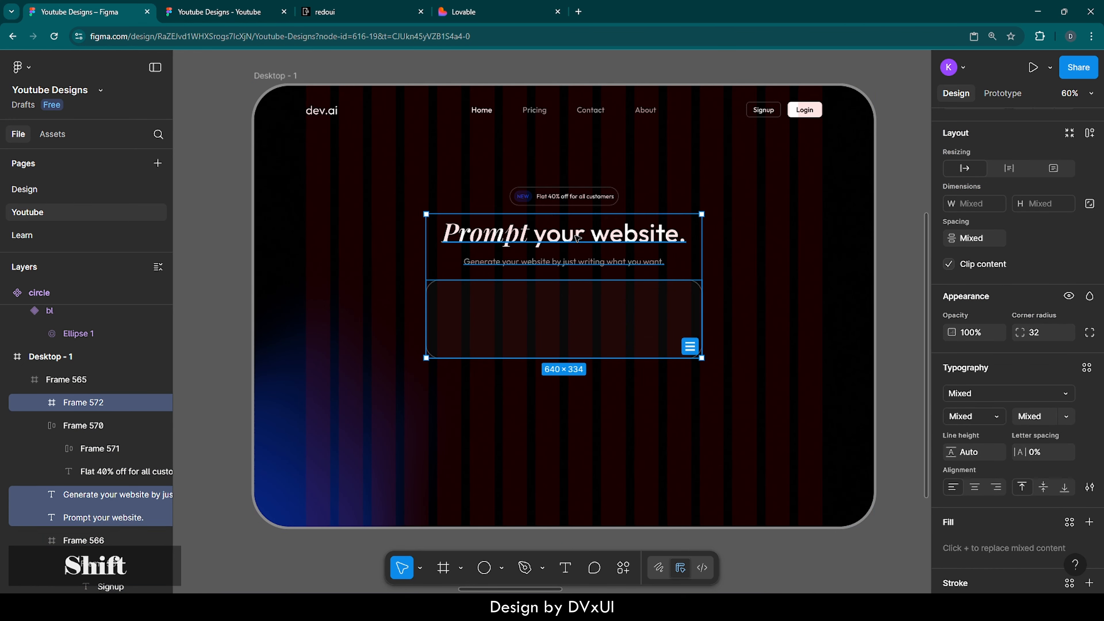
{"action": "key", "text": "Up"}
{"action": "key", "text": "Up"}
{"action": "key", "text": "Up"}
{"action": "key", "text": "Up"}
{"action": "key", "text": "Up"}
{"action": "key", "text": "Up"}
{"action": "key", "text": "Up"}
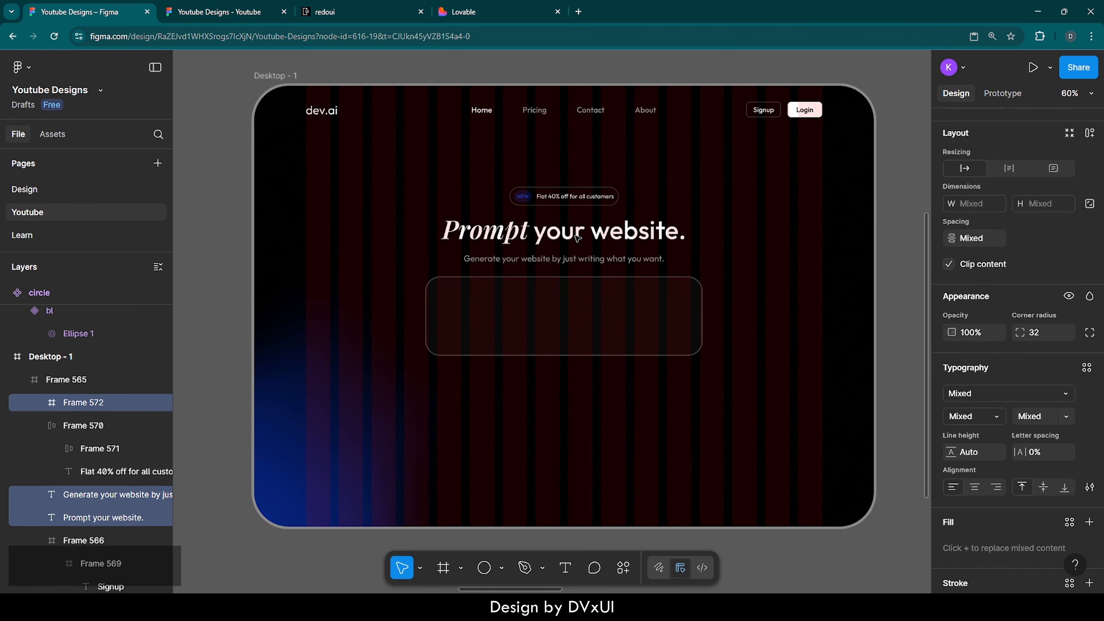
{"action": "key", "text": "Down"}
{"action": "left_click", "coordinate": [771, 290]}
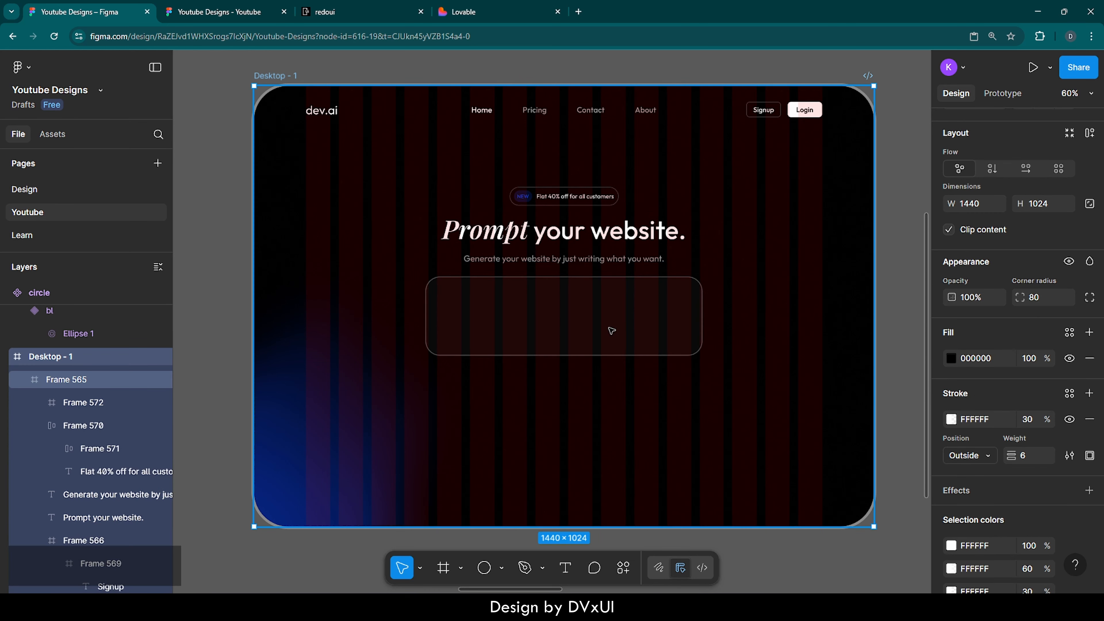
Look at Lovable's prompt box for reference and add the placeholder text "Enter your prompt here..." inside the design's prompt box.
{"action": "left_click", "coordinate": [536, 331]}
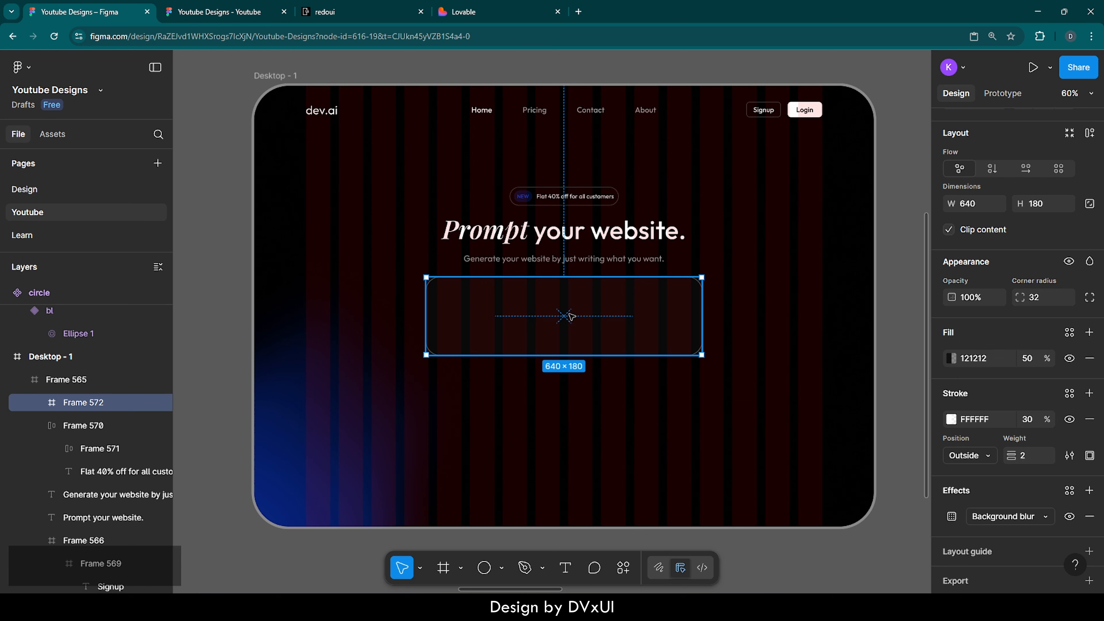
{"action": "left_click", "coordinate": [503, 7]}
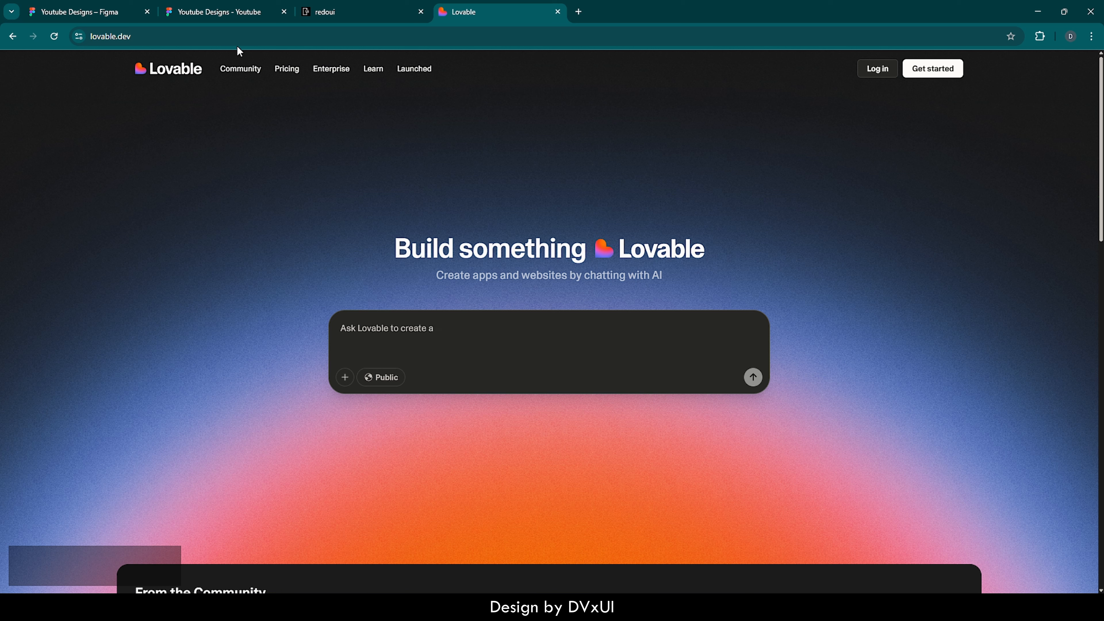
{"action": "left_click", "coordinate": [90, 11]}
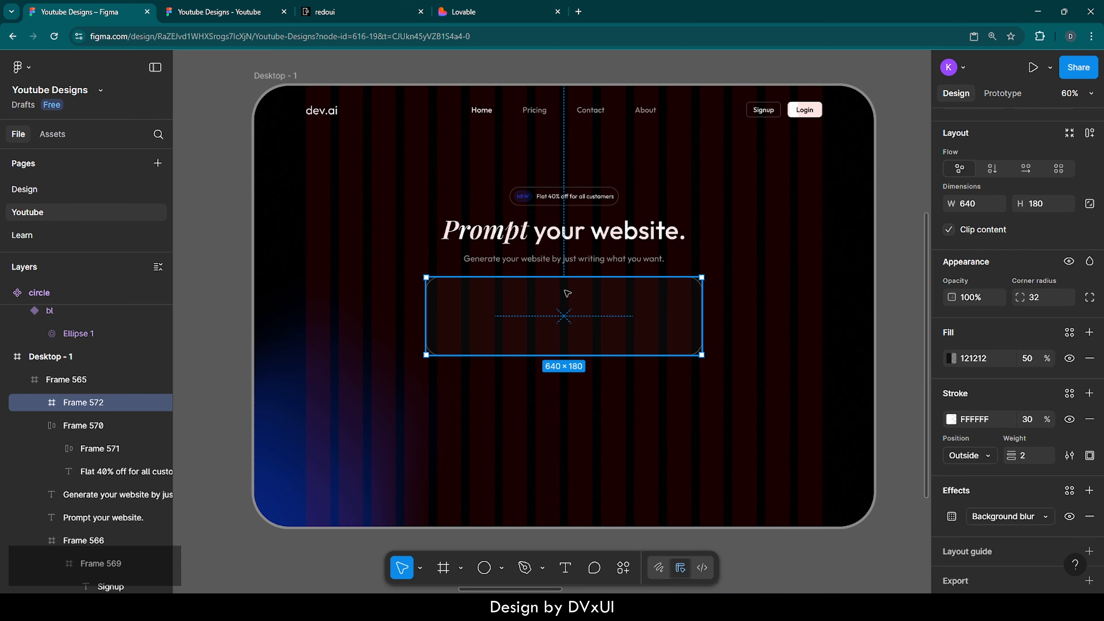
{"action": "scroll", "coordinate": [568, 294], "scroll_direction": "up", "scroll_amount": 5}
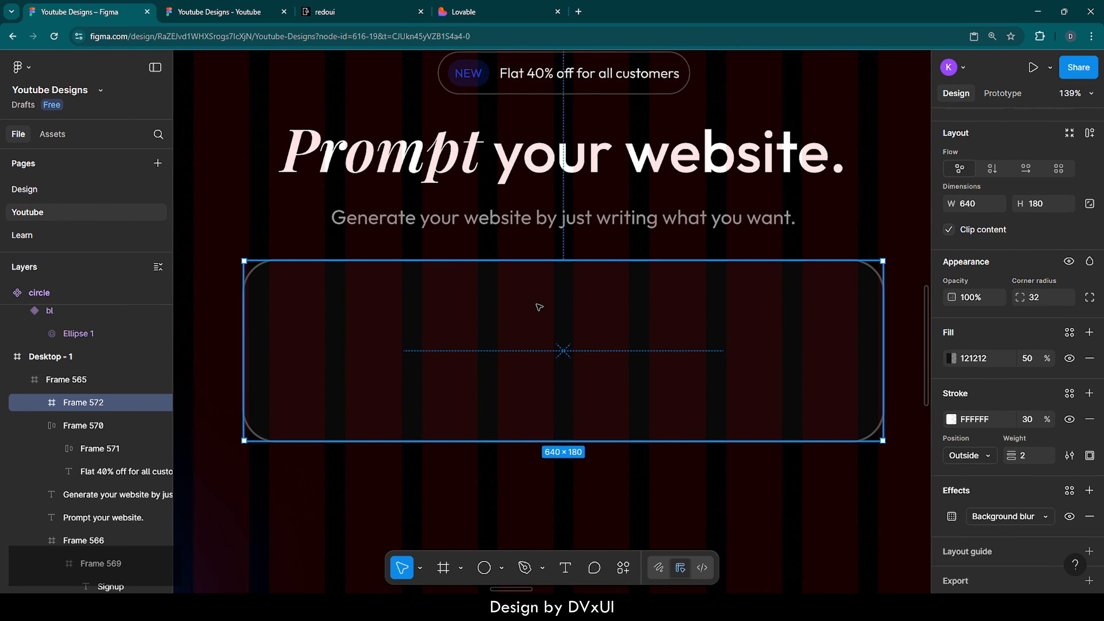
{"action": "key", "text": "t"}
{"action": "left_click", "coordinate": [519, 322]}
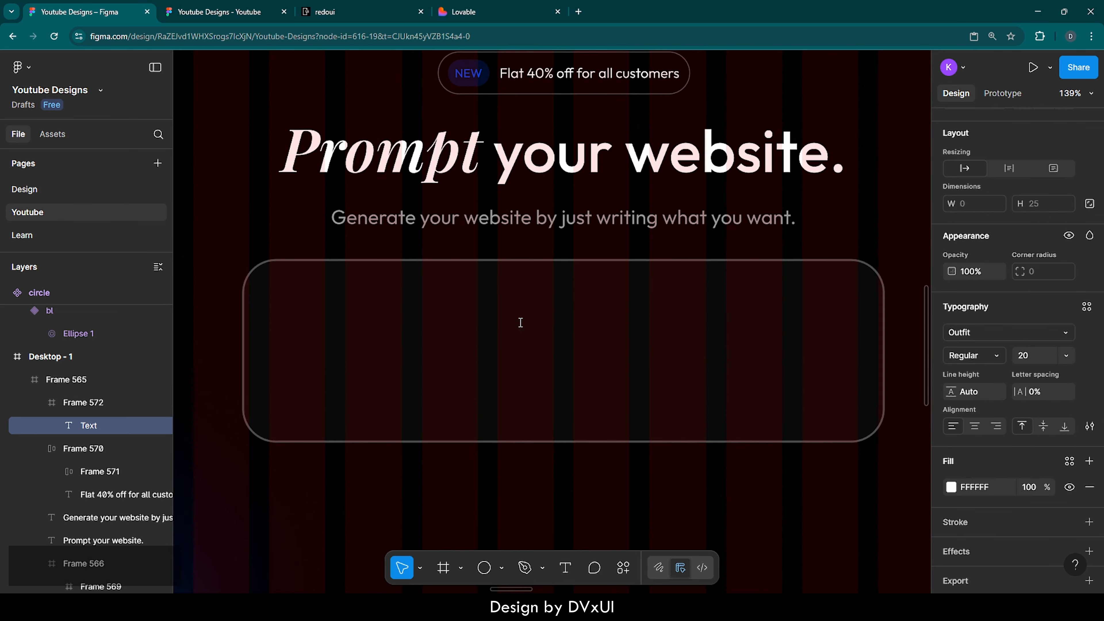
{"action": "type", "text": "Ent"}
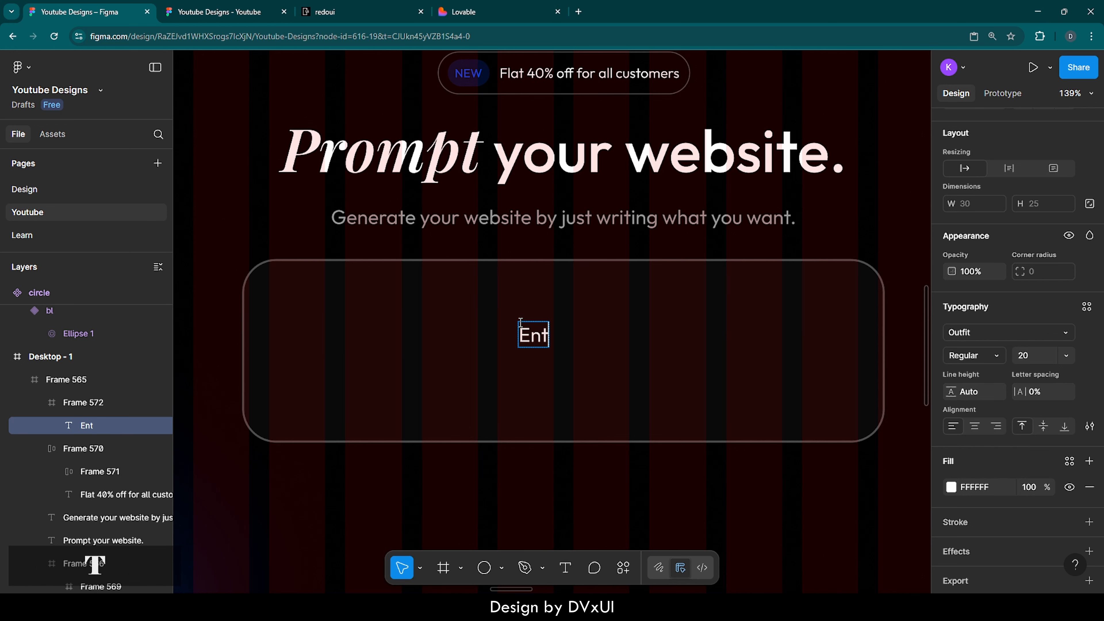
{"action": "type", "text": "er your "}
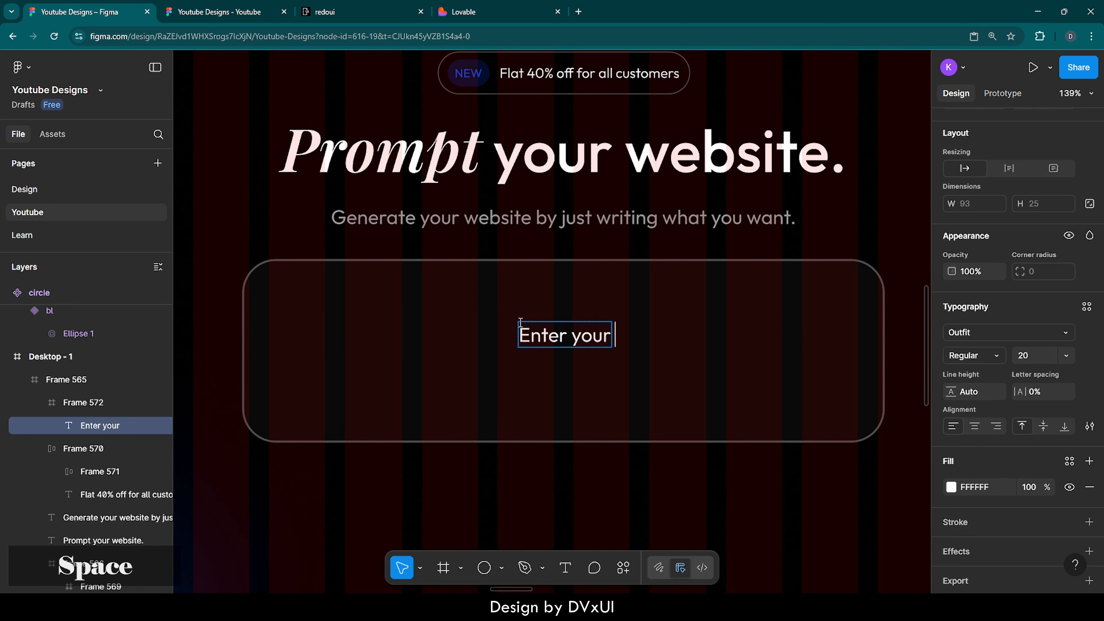
{"action": "type", "text": "prompt h"}
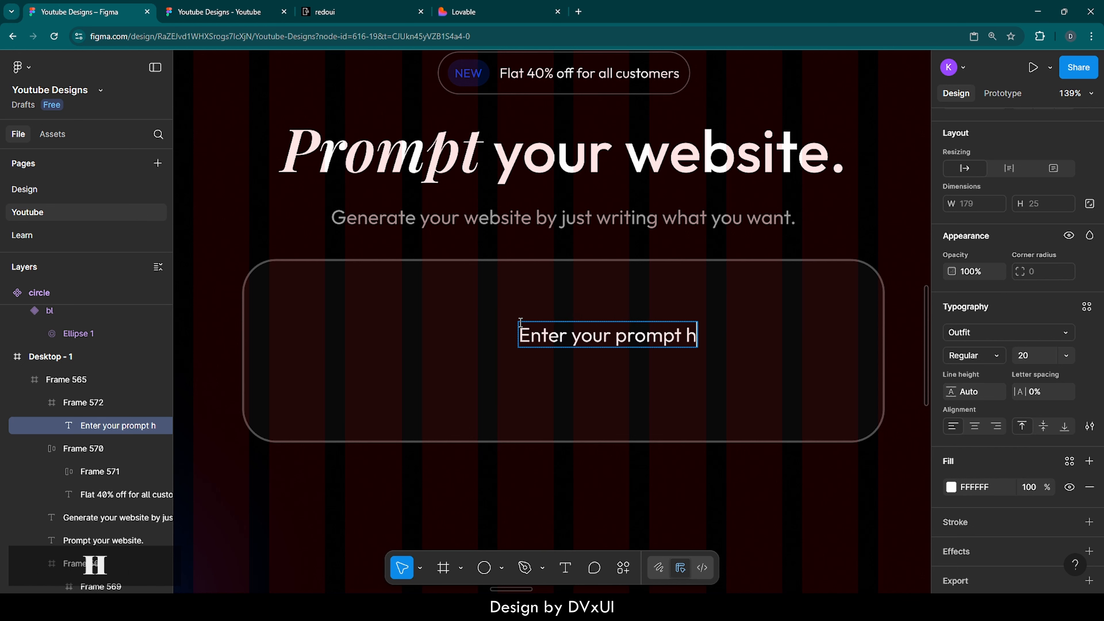
{"action": "type", "text": "ere..."}
Set the font size of the whole placeholder text to 16.
{"action": "key", "text": "ctrl+a"}
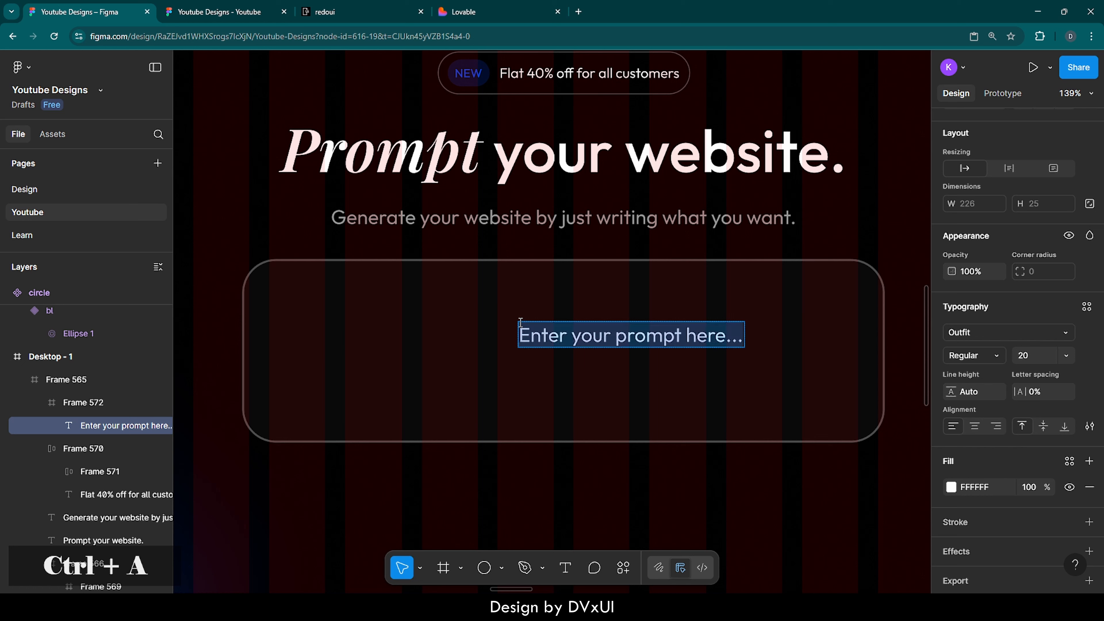
{"action": "left_click", "coordinate": [1028, 355]}
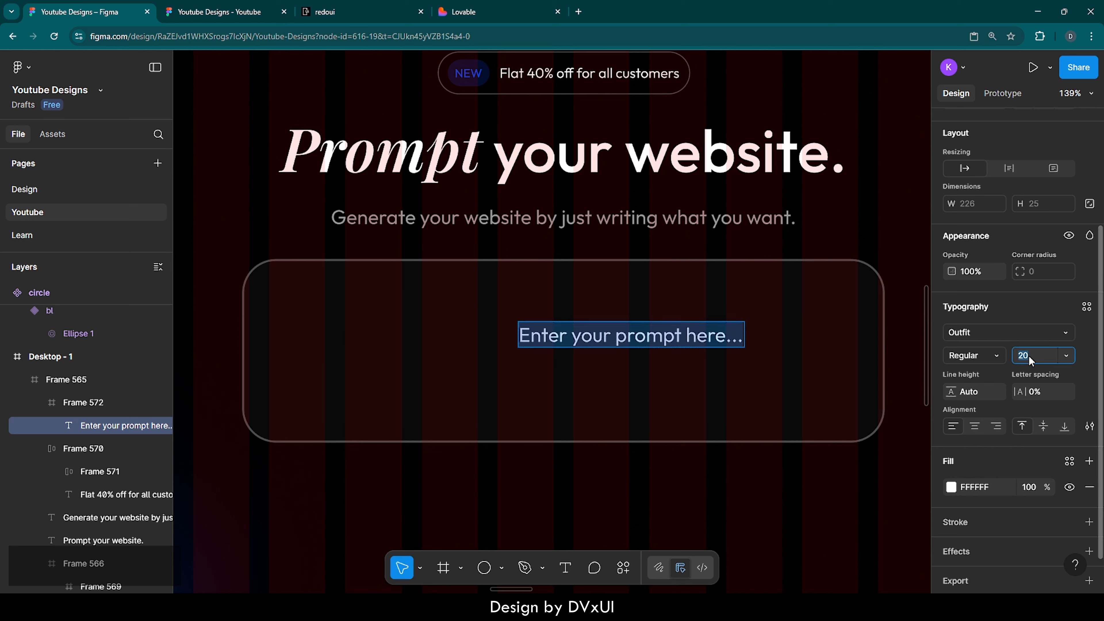
{"action": "type", "text": "16"}
{"action": "key", "text": "Return"}
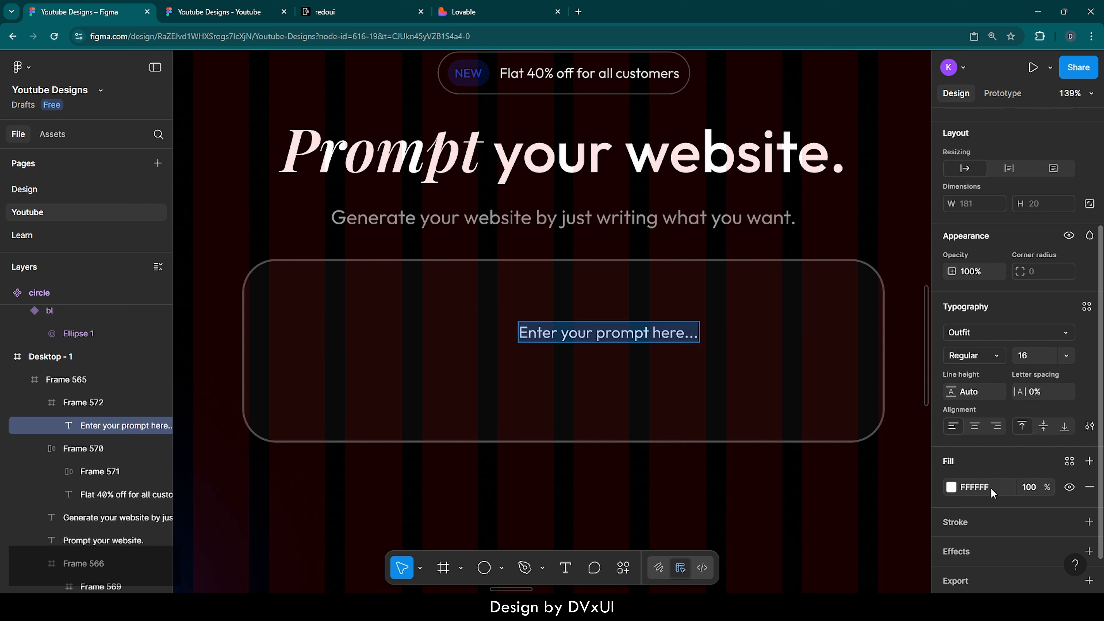
Set the fill opacity of the prompt box's placeholder text to 40%.
{"action": "left_click", "coordinate": [1033, 488]}
{"action": "type", "text": "40"}
{"action": "key", "text": "Return"}
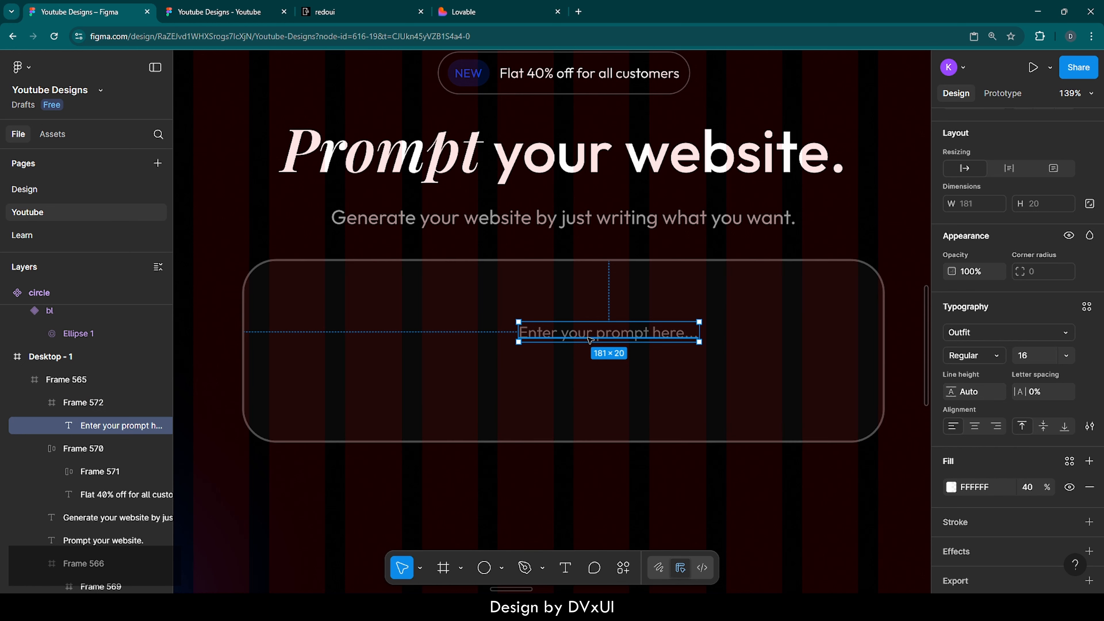
Move the placeholder text to the prompt box's upper-left corner, about 25 px from the left edge and 28 px from the top edge.
{"action": "left_click_drag", "start_coordinate": [584, 335], "coordinate": [329, 310]}
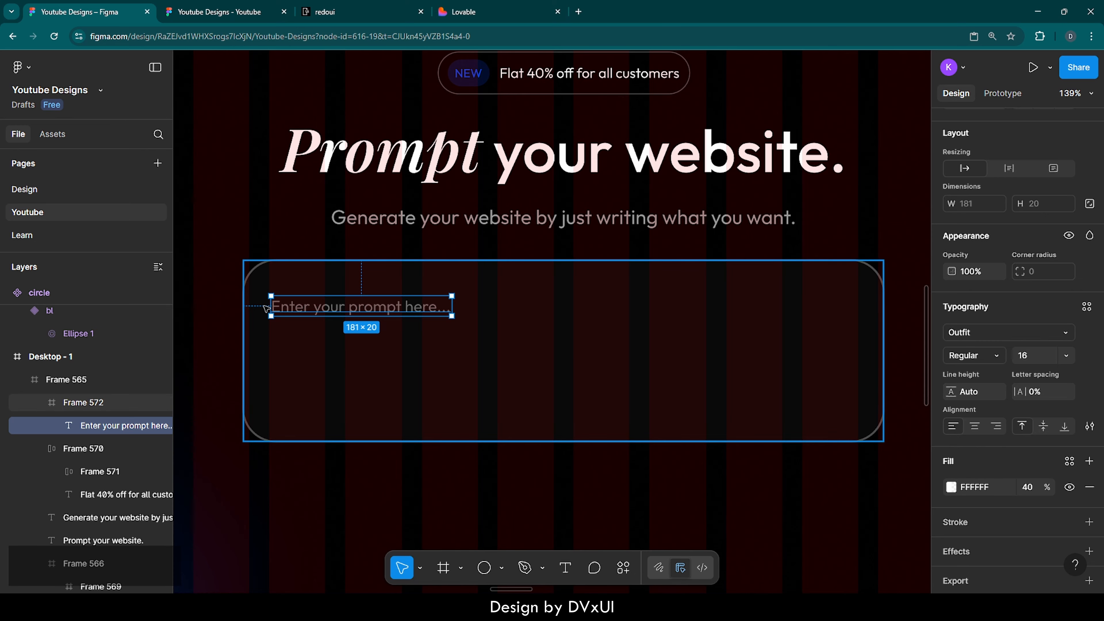
{"action": "scroll", "coordinate": [271, 289], "scroll_direction": "up", "scroll_amount": 5}
{"action": "scroll", "coordinate": [267, 309], "scroll_direction": "up", "scroll_amount": 2}
{"action": "key", "text": "Left"}
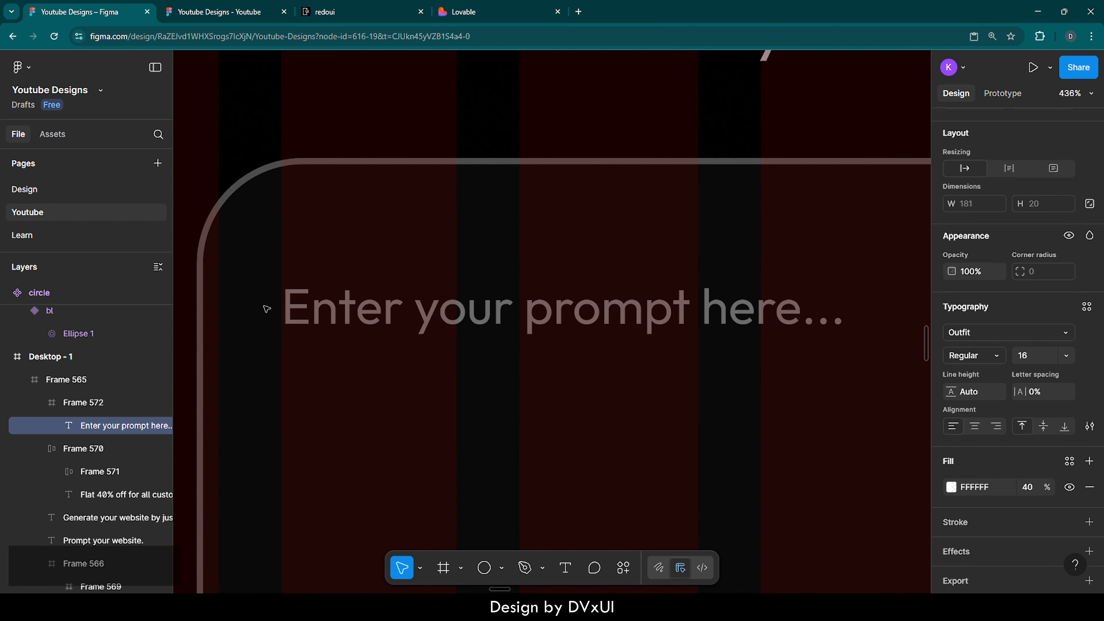
{"action": "scroll", "coordinate": [263, 298], "scroll_direction": "down", "scroll_amount": 4}
{"action": "key", "text": "shift+Up"}
{"action": "key", "text": "shift+Up"}
{"action": "key", "text": "shift+Up"}
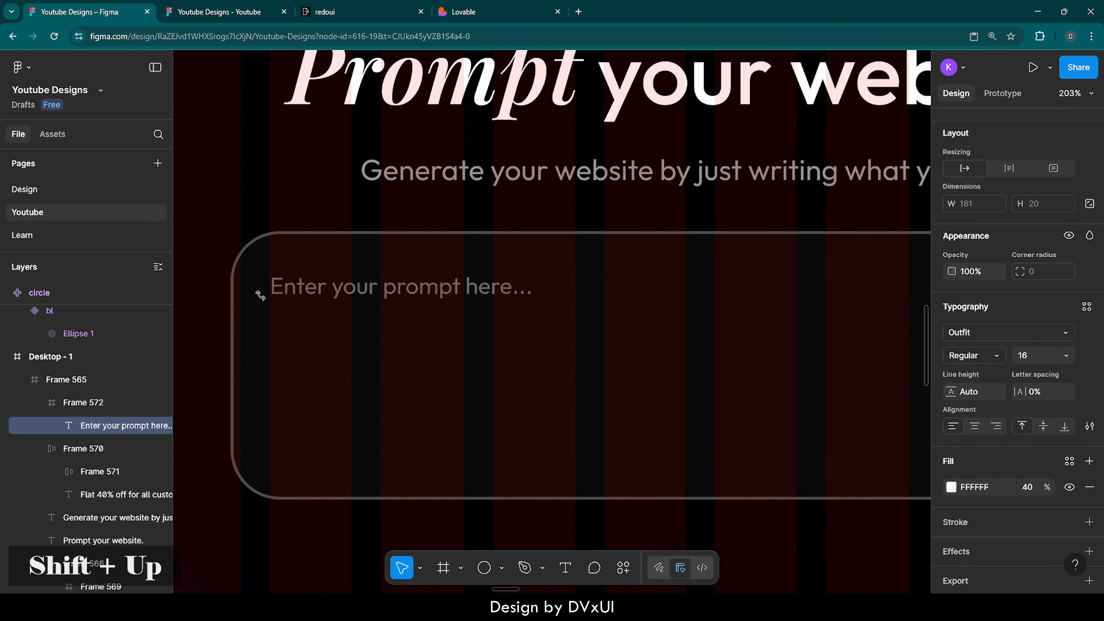
{"action": "key", "text": "shift+Down"}
{"action": "key", "text": "shift+Down"}
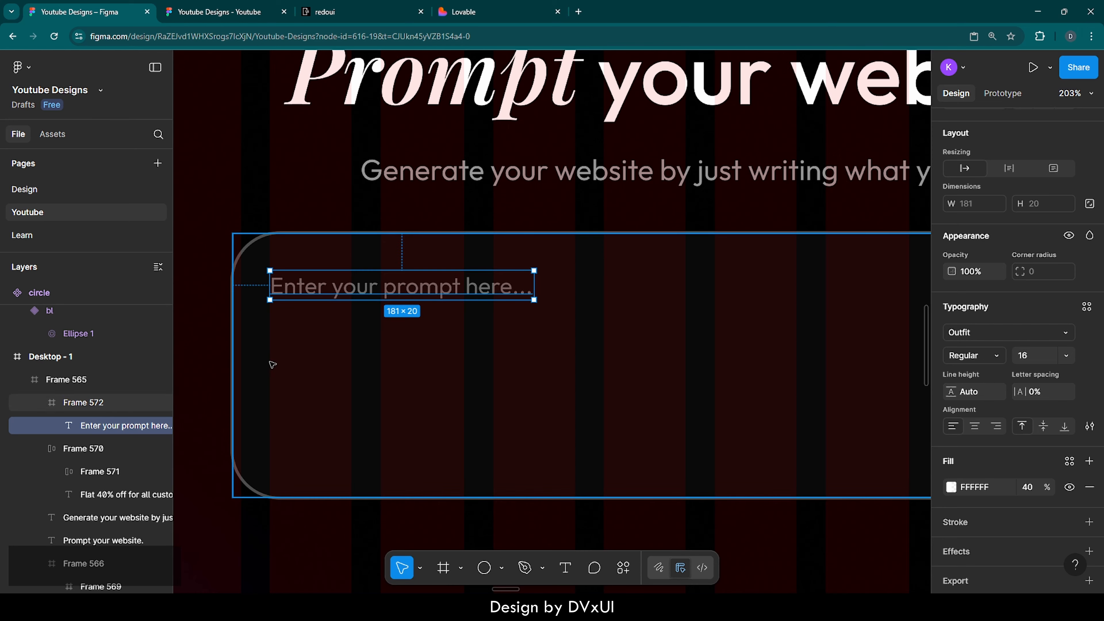
{"action": "key", "text": "Down"}
{"action": "scroll", "coordinate": [271, 364], "scroll_direction": "right", "scroll_amount": 2}
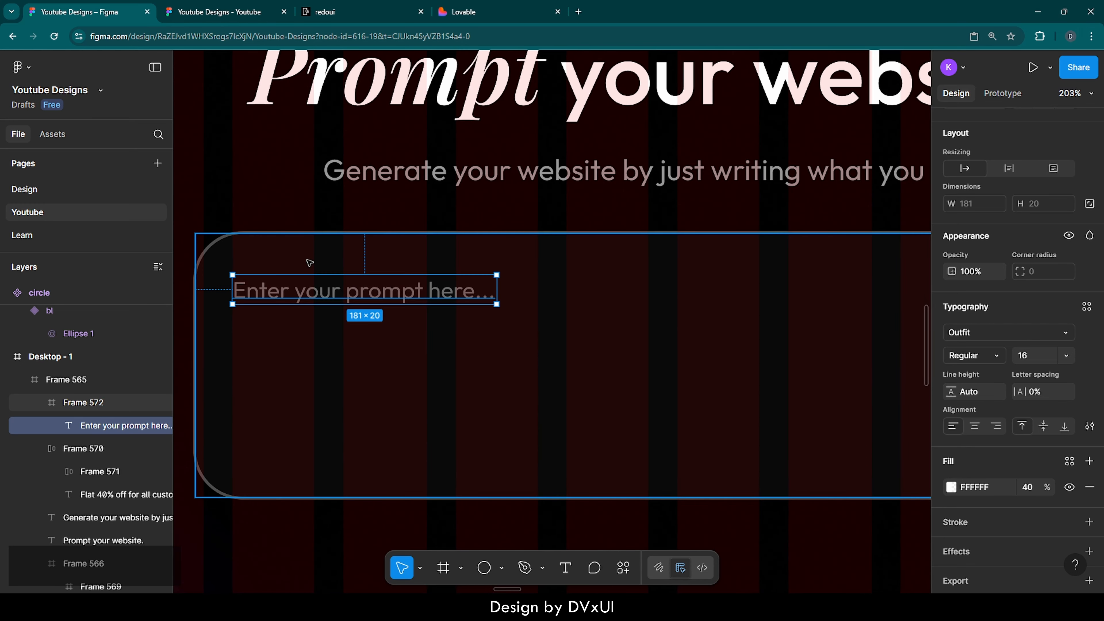
{"action": "key", "text": "alt"}
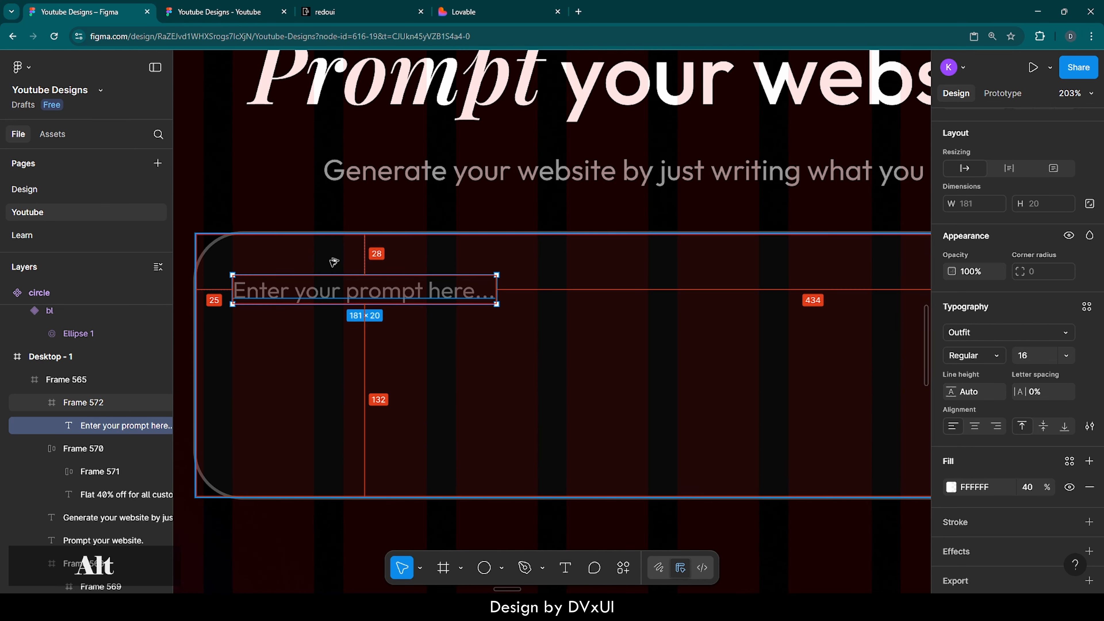
{"action": "scroll", "coordinate": [307, 266], "scroll_direction": "down", "scroll_amount": 5}
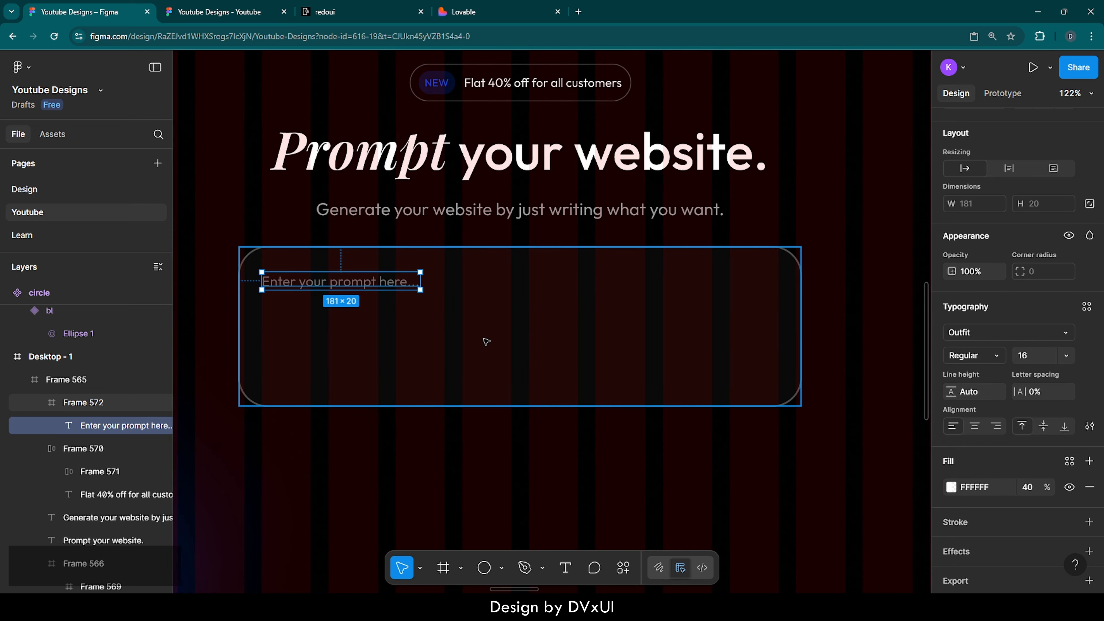
Add a 100 × 100 frame inside the prompt box and move it down to the box's bottom edge.
{"action": "left_click", "coordinate": [486, 342]}
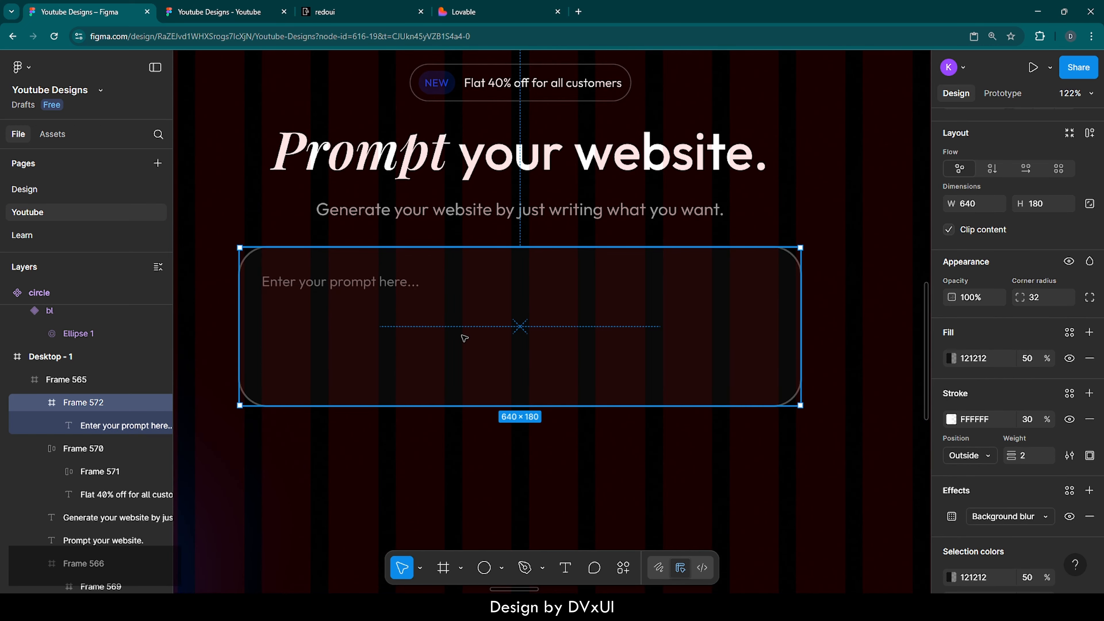
{"action": "scroll", "coordinate": [458, 335], "scroll_direction": "right", "scroll_amount": 1}
{"action": "scroll", "coordinate": [444, 335], "scroll_direction": "left", "scroll_amount": 1}
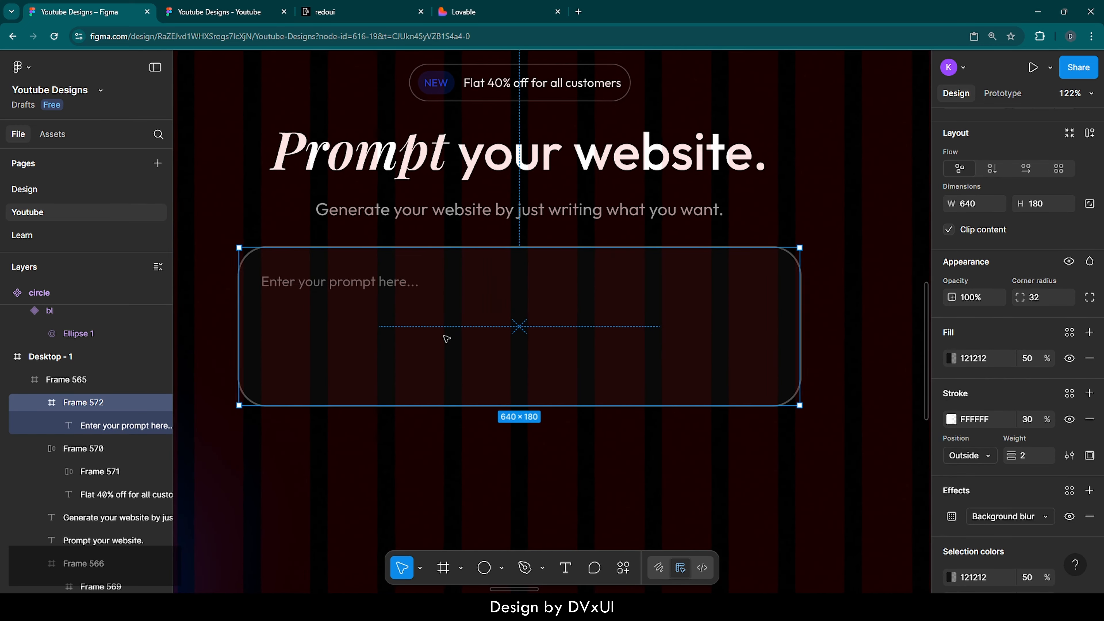
{"action": "scroll", "coordinate": [447, 338], "scroll_direction": "left", "scroll_amount": 1}
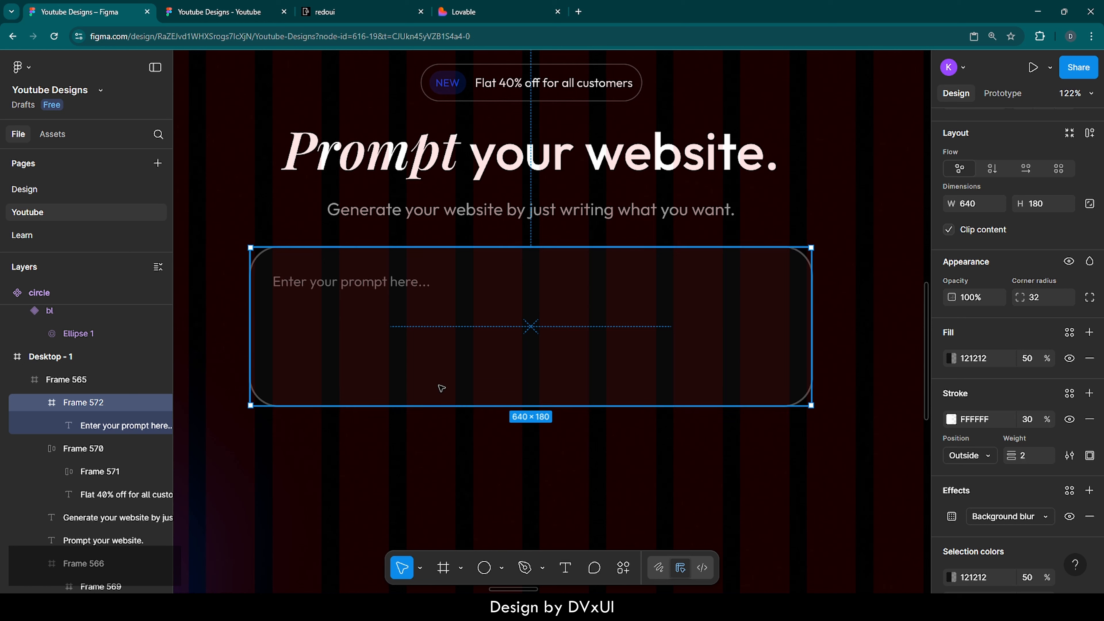
{"action": "key", "text": "f"}
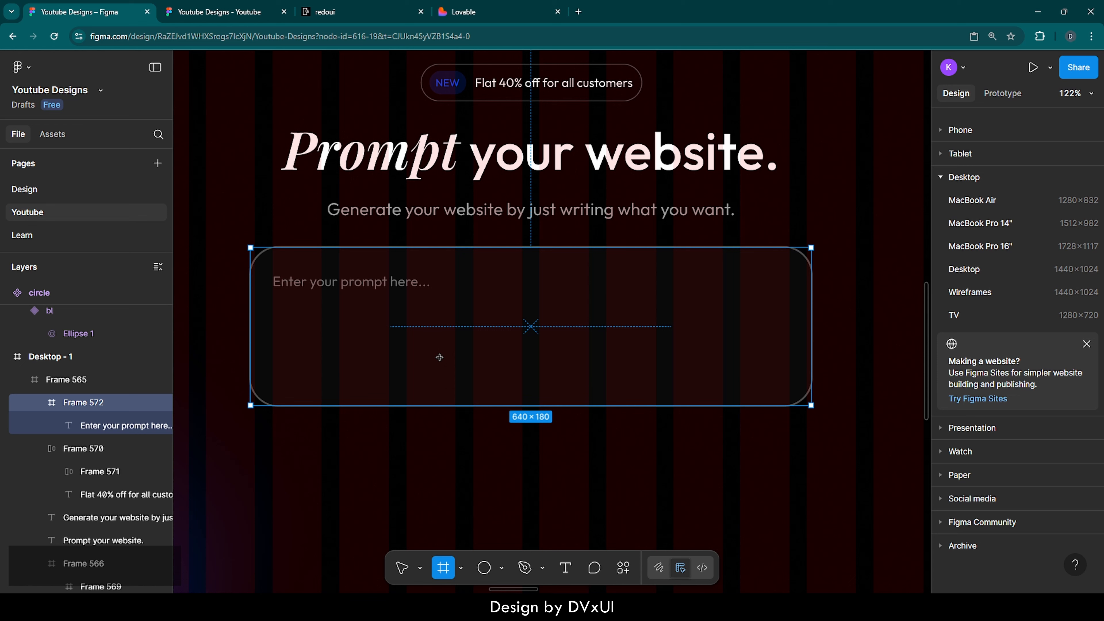
{"action": "left_click", "coordinate": [439, 357]}
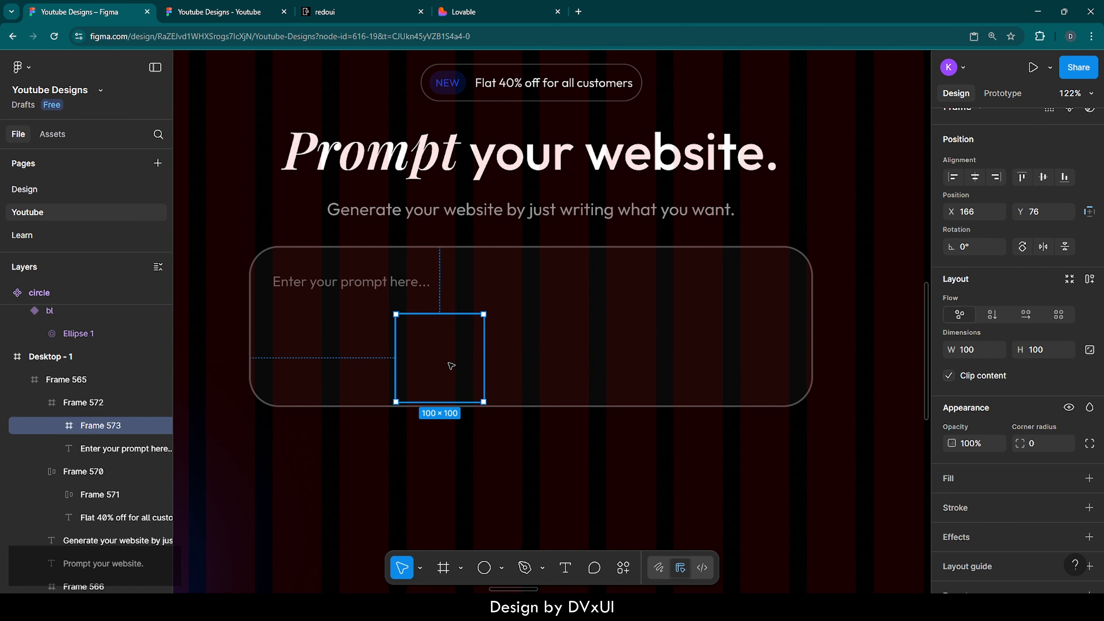
{"action": "left_click_drag", "start_coordinate": [451, 365], "coordinate": [443, 369]}
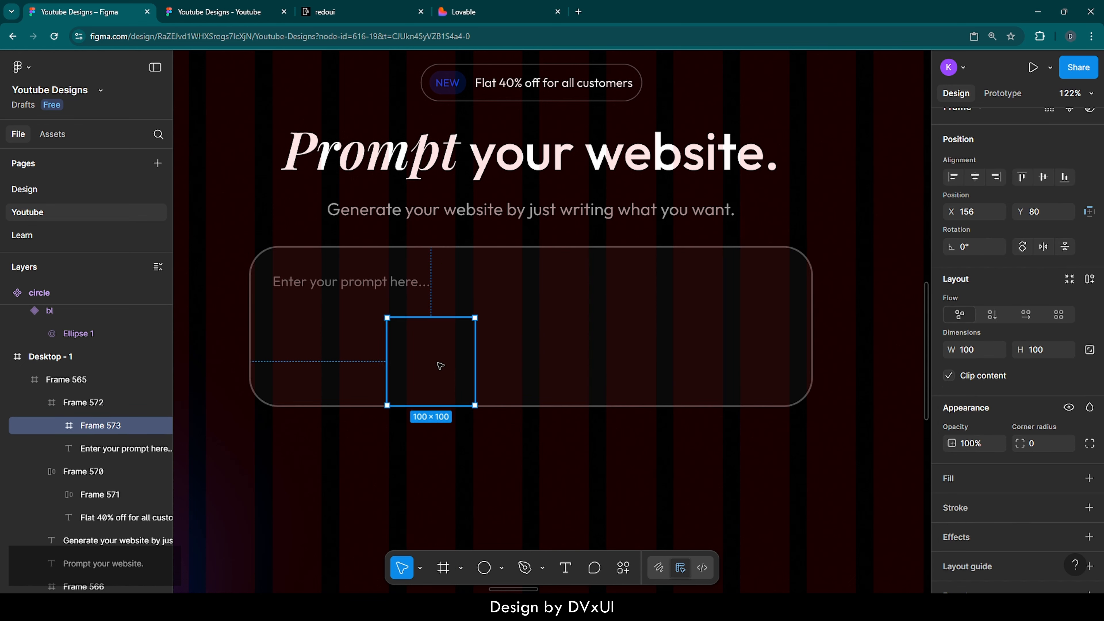
Give the new frame a white FFFFFF fill and stretch it to 640 wide, spanning the whole prompt box.
{"action": "left_click", "coordinate": [955, 480]}
{"action": "left_click_drag", "start_coordinate": [431, 374], "coordinate": [639, 369]}
{"action": "scroll", "coordinate": [639, 369], "scroll_direction": "right", "scroll_amount": 3}
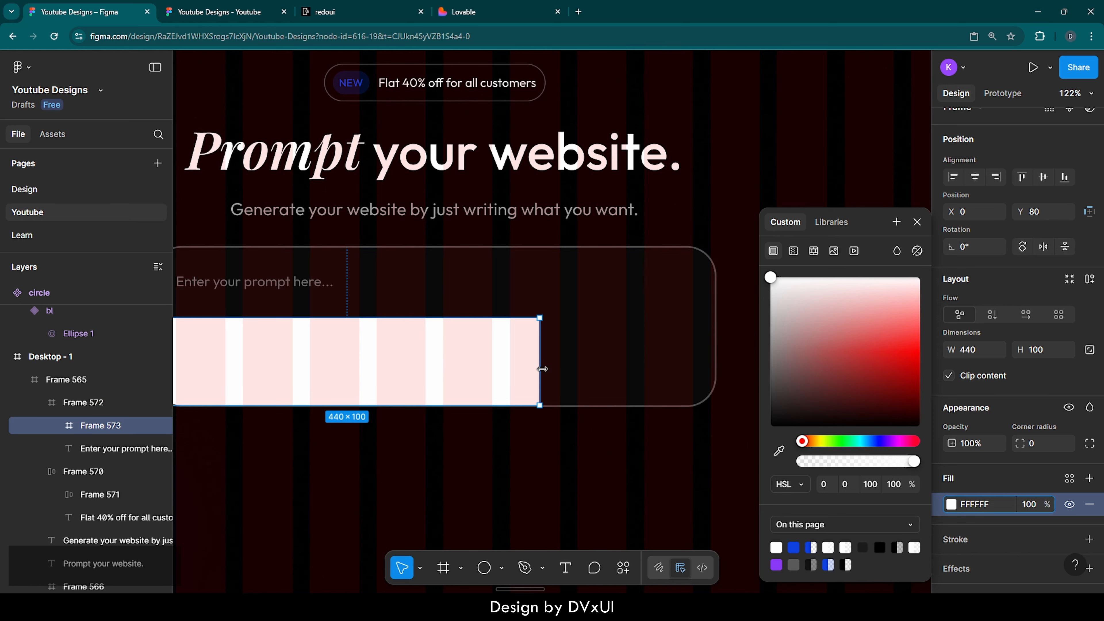
{"action": "left_click_drag", "start_coordinate": [540, 367], "coordinate": [713, 365]}
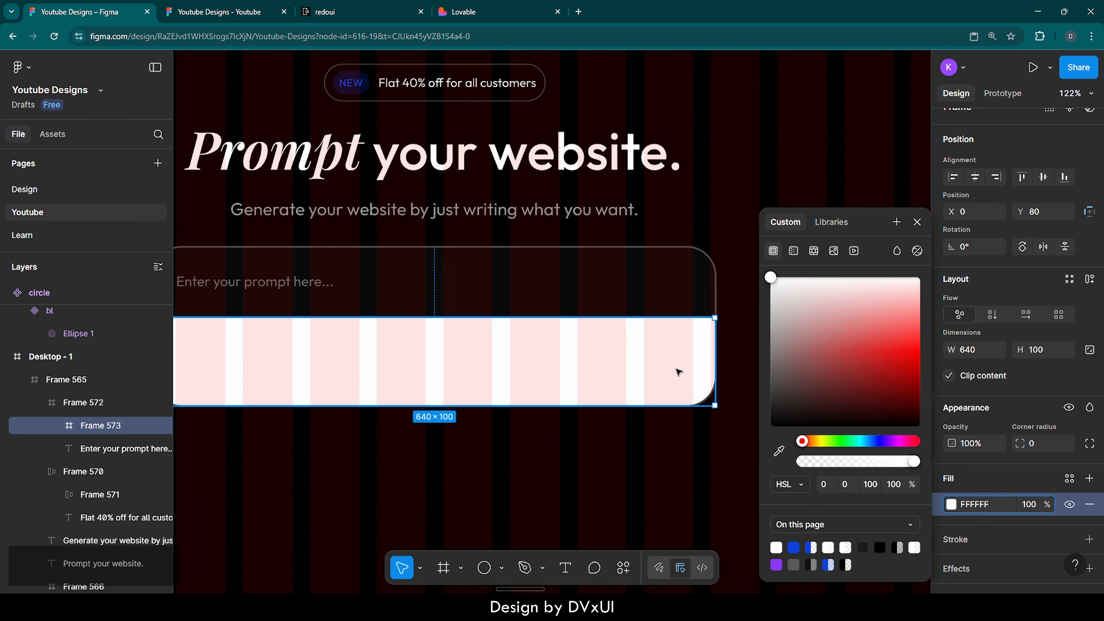
{"action": "scroll", "coordinate": [672, 375], "scroll_direction": "left", "scroll_amount": 2}
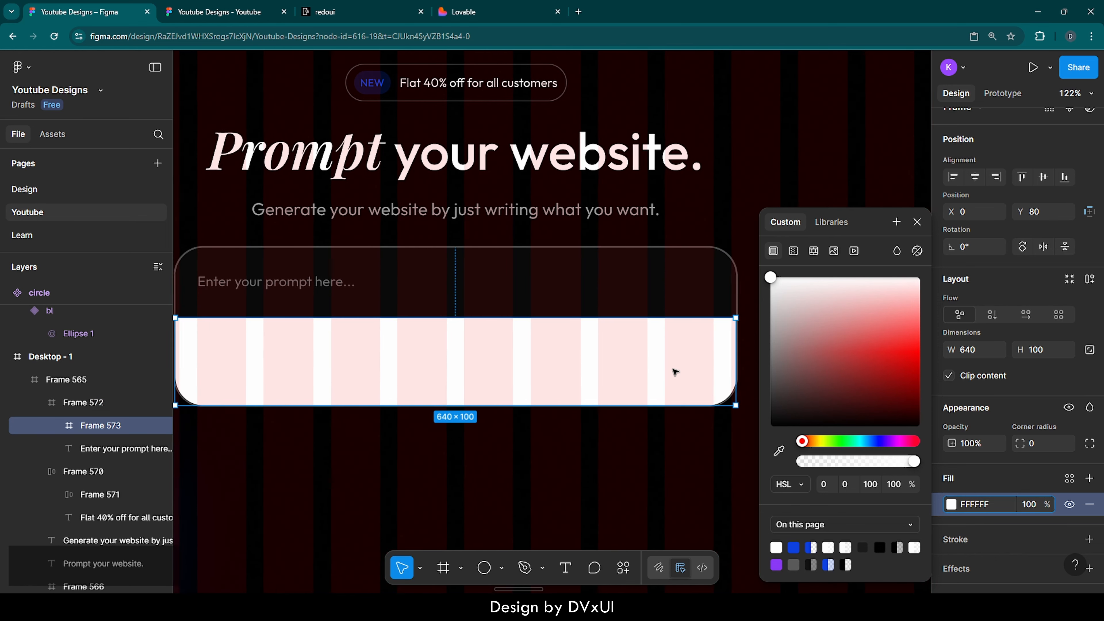
{"action": "left_click", "coordinate": [917, 222]}
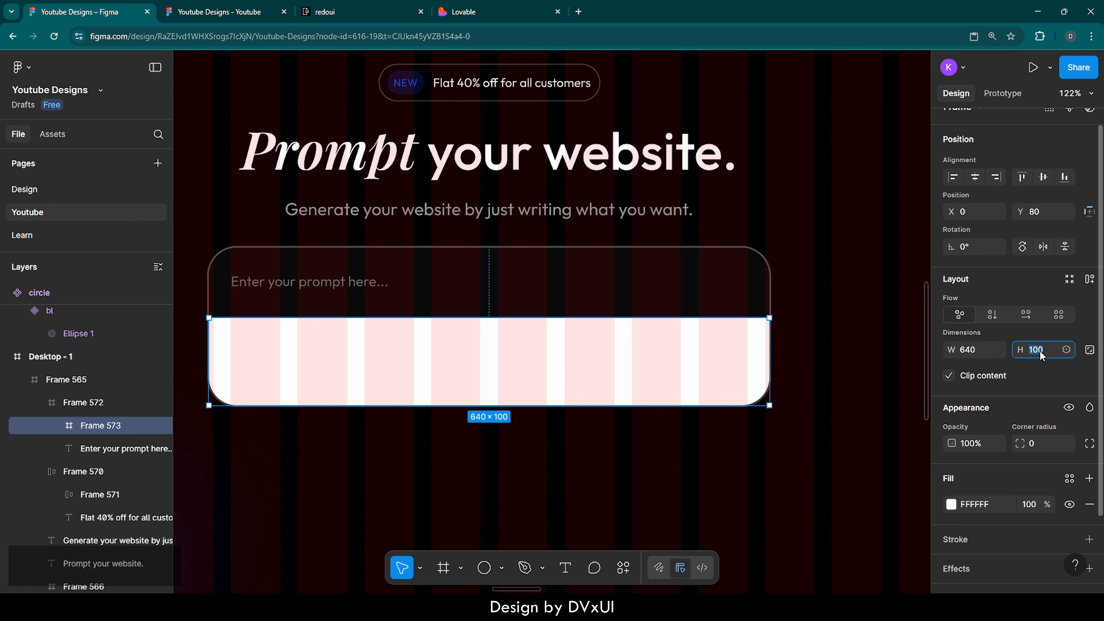
Set the white strip's height to 74 and align it to the bottom of the prompt box.
{"action": "type", "text": "74"}
{"action": "key", "text": "Return"}
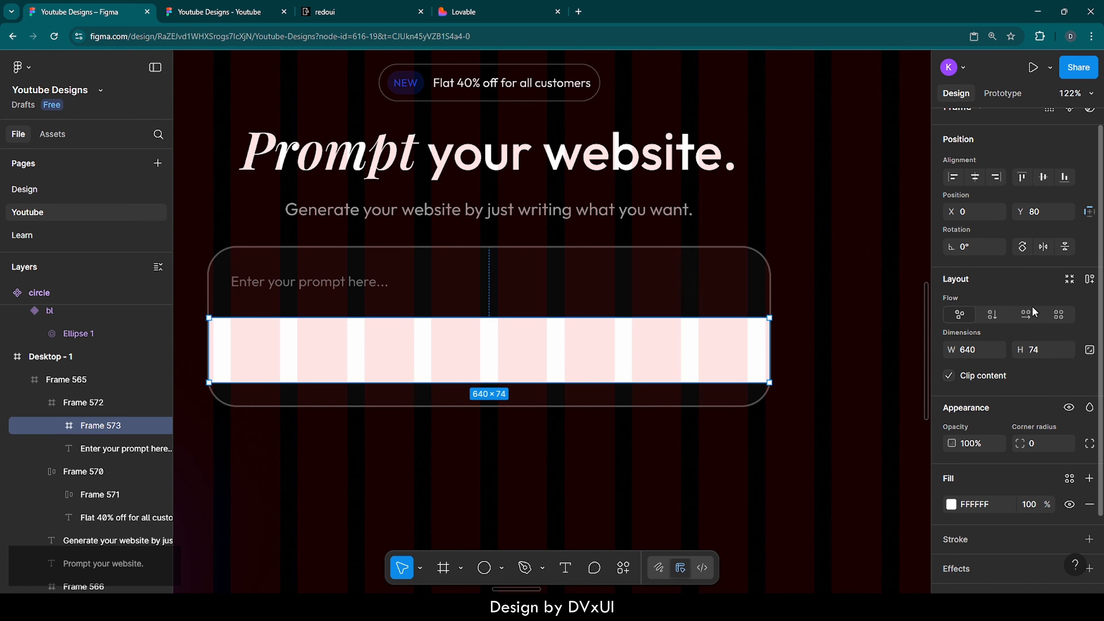
{"action": "left_click", "coordinate": [1064, 178]}
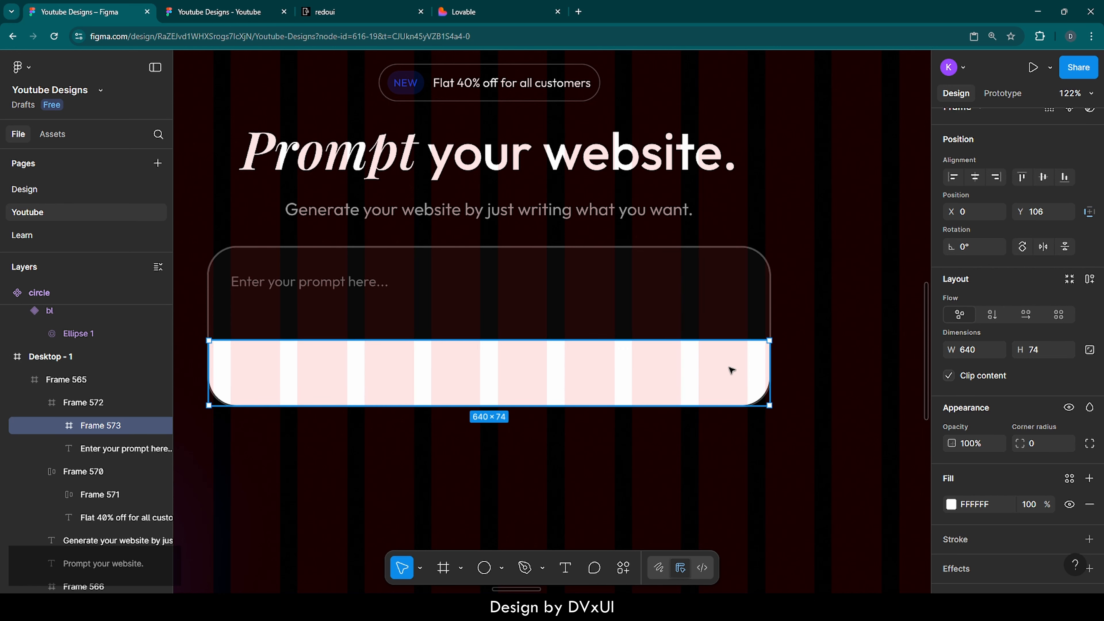
Reduce the opacity of the bottom strip's white fill to 10%.
{"action": "left_click", "coordinate": [1037, 505]}
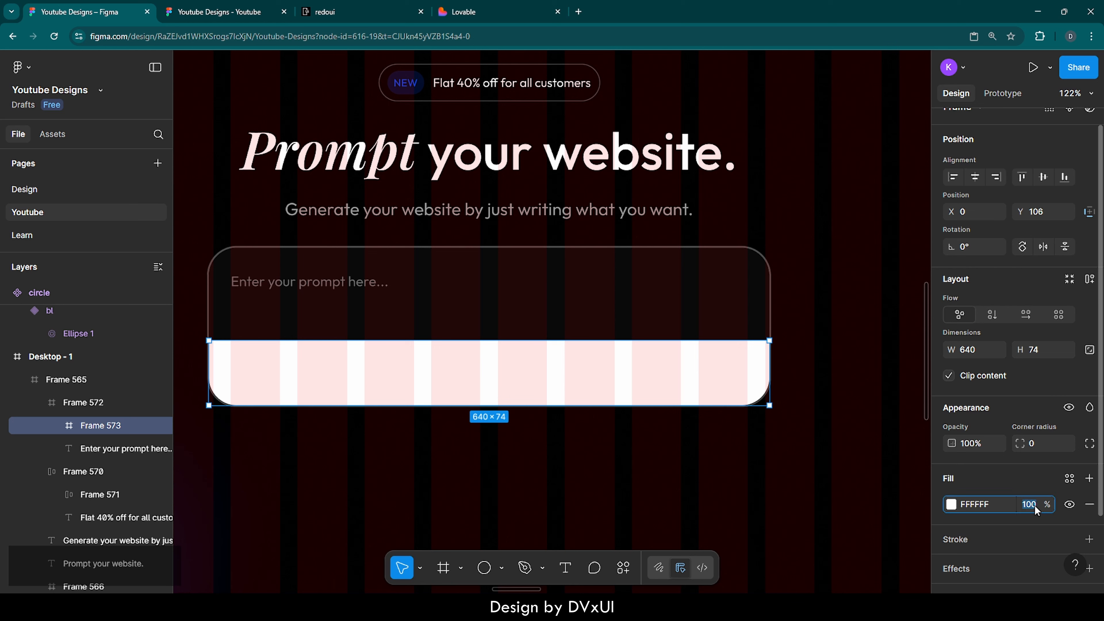
{"action": "type", "text": "10"}
{"action": "key", "text": "Return"}
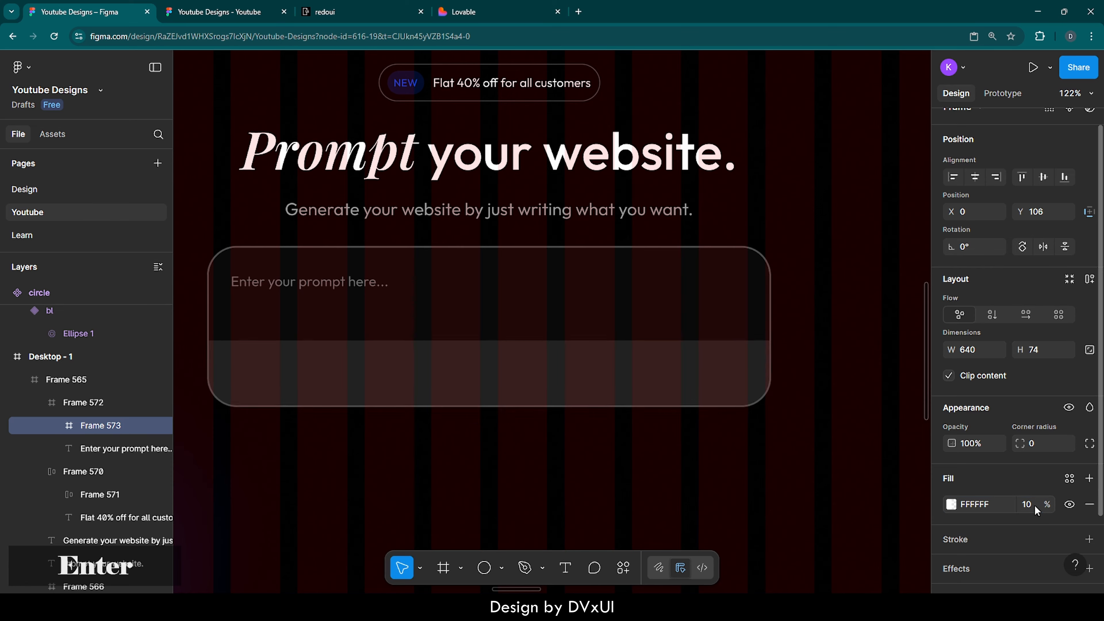
Add the text "+ Attach Files" near the left end of the prompt box's bottom strip.
{"action": "scroll", "coordinate": [264, 383], "scroll_direction": "left", "scroll_amount": 3}
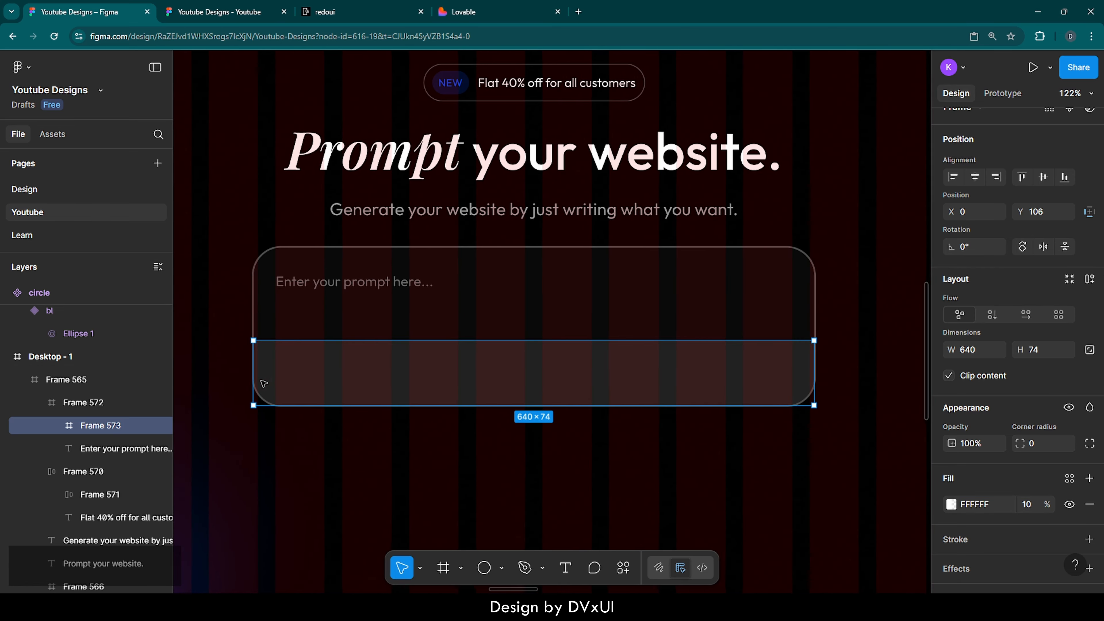
{"action": "scroll", "coordinate": [264, 383], "scroll_direction": "up", "scroll_amount": 5}
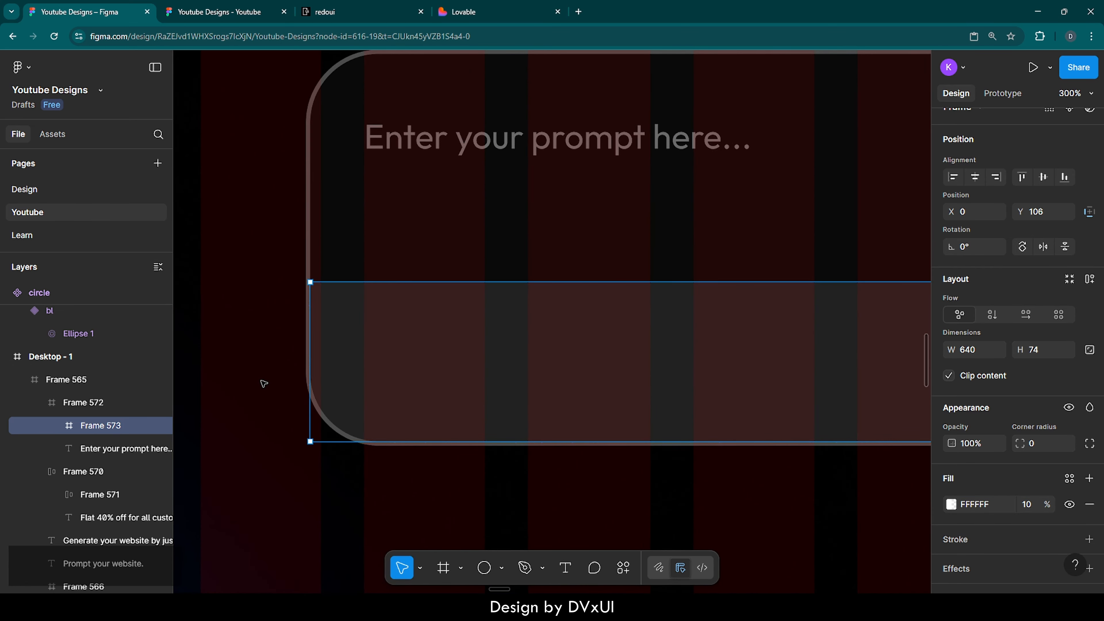
{"action": "scroll", "coordinate": [264, 383], "scroll_direction": "right", "scroll_amount": 1}
{"action": "key", "text": "t"}
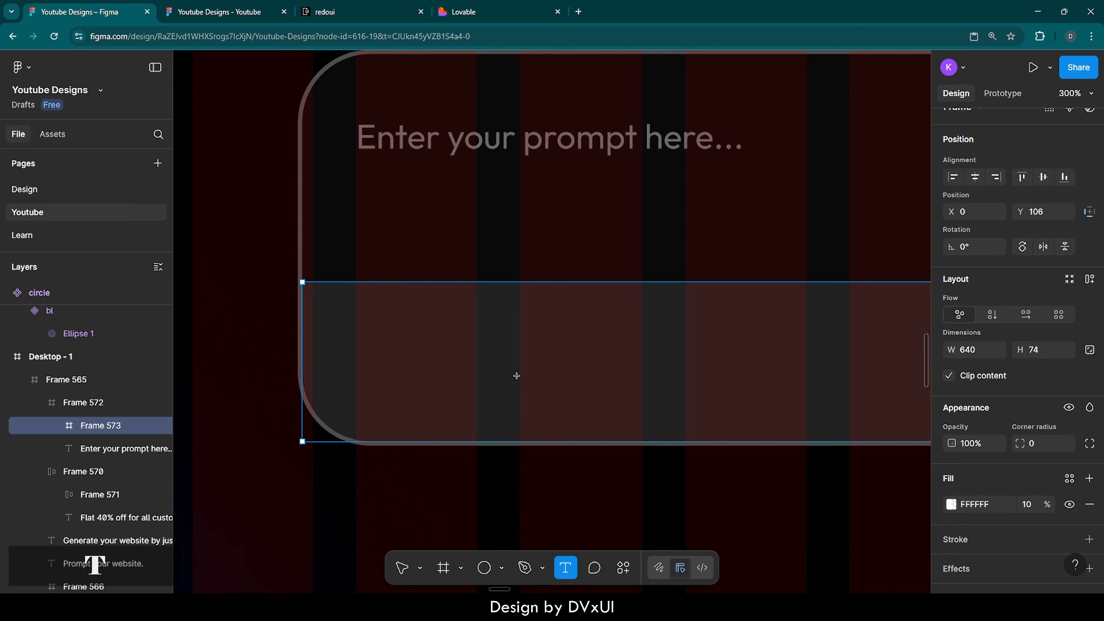
{"action": "left_click", "coordinate": [464, 357]}
{"action": "type", "text": "+"}
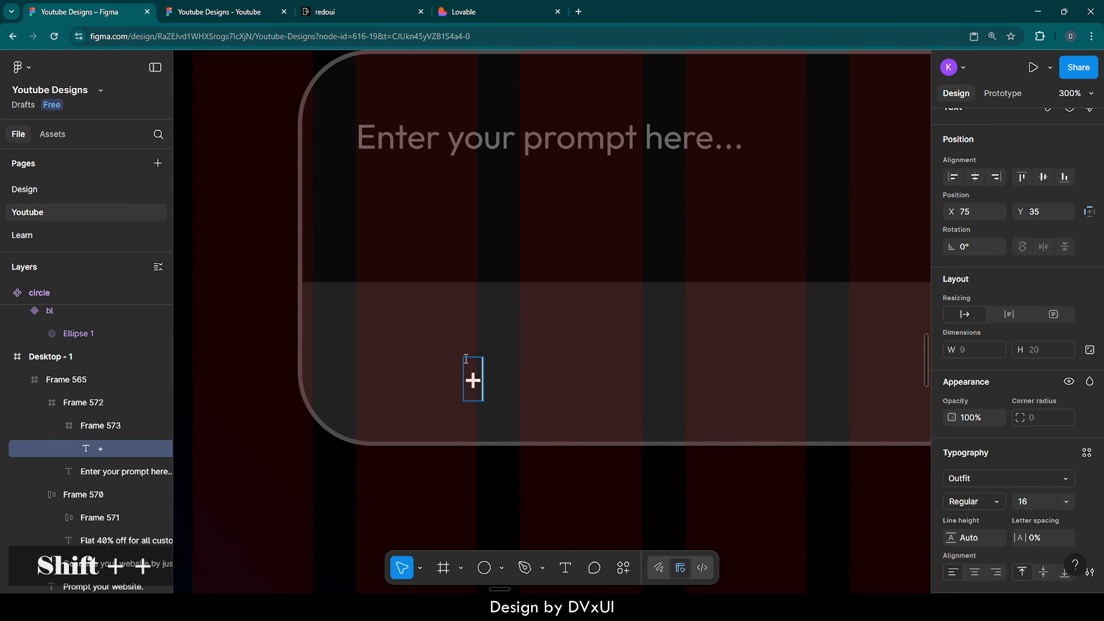
{"action": "type", "text": " Attach"}
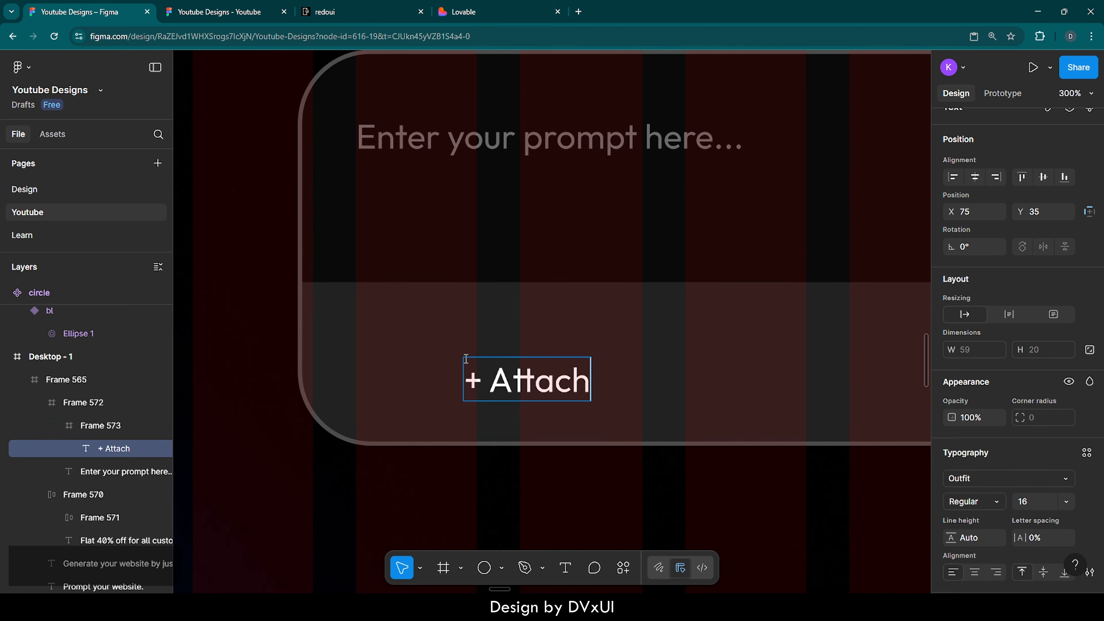
{"action": "type", "text": " Files"}
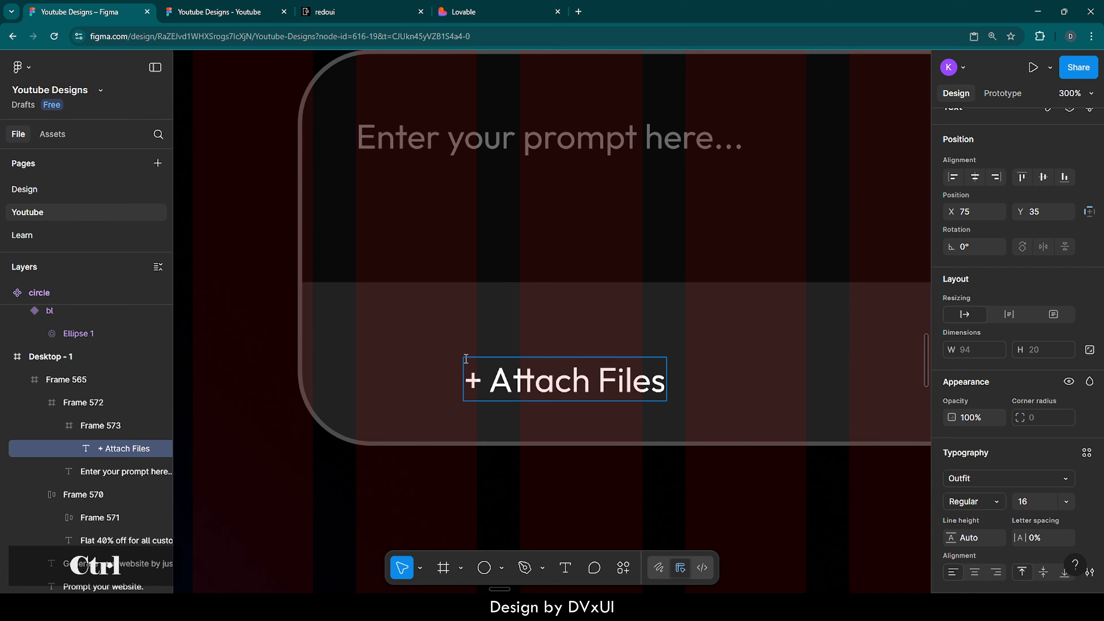
{"action": "key", "text": "ctrl+a"}
{"action": "key", "text": "Escape"}
Wrap the "+ Attach Files" text in an auto layout frame with 14 horizontal and 6 vertical padding.
{"action": "right_click", "coordinate": [554, 381]}
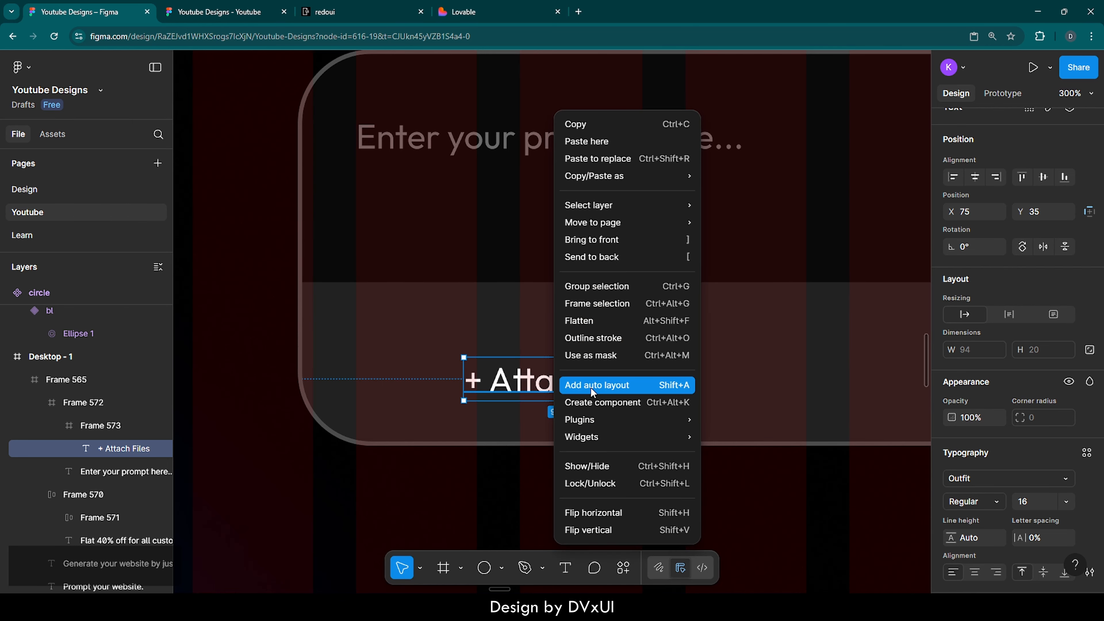
{"action": "left_click", "coordinate": [581, 390]}
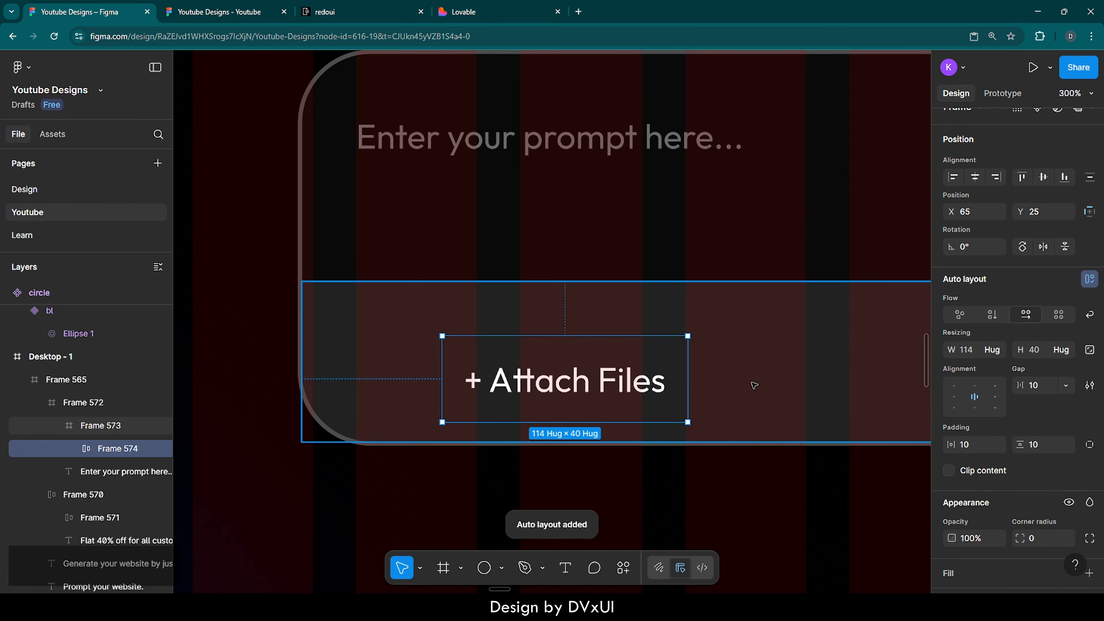
{"action": "left_click", "coordinate": [972, 444]}
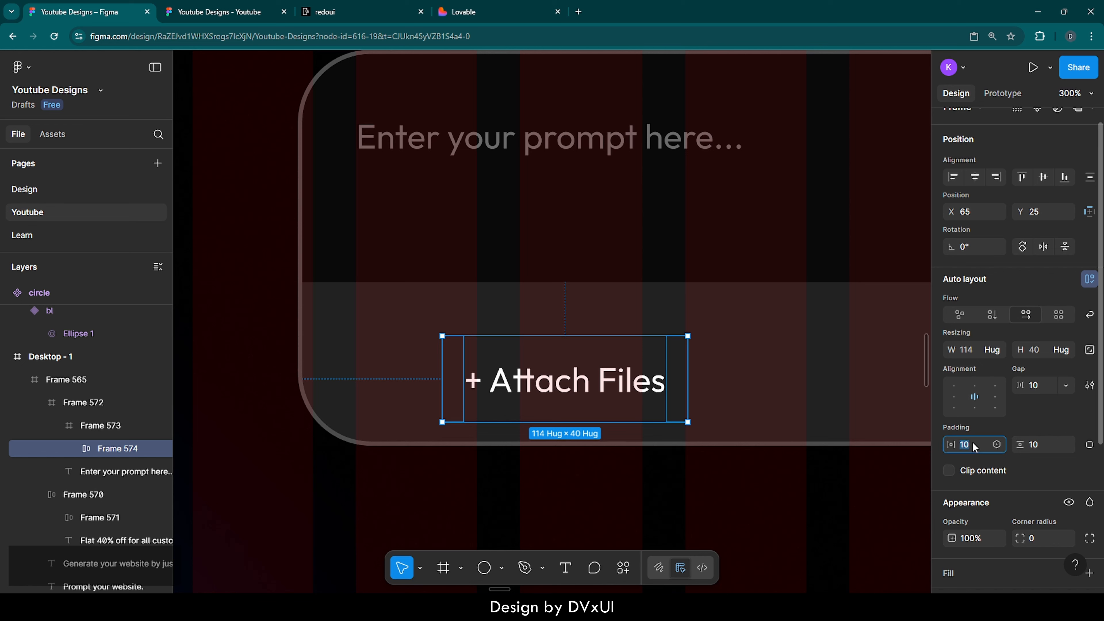
{"action": "type", "text": "16"}
{"action": "key", "text": "Return"}
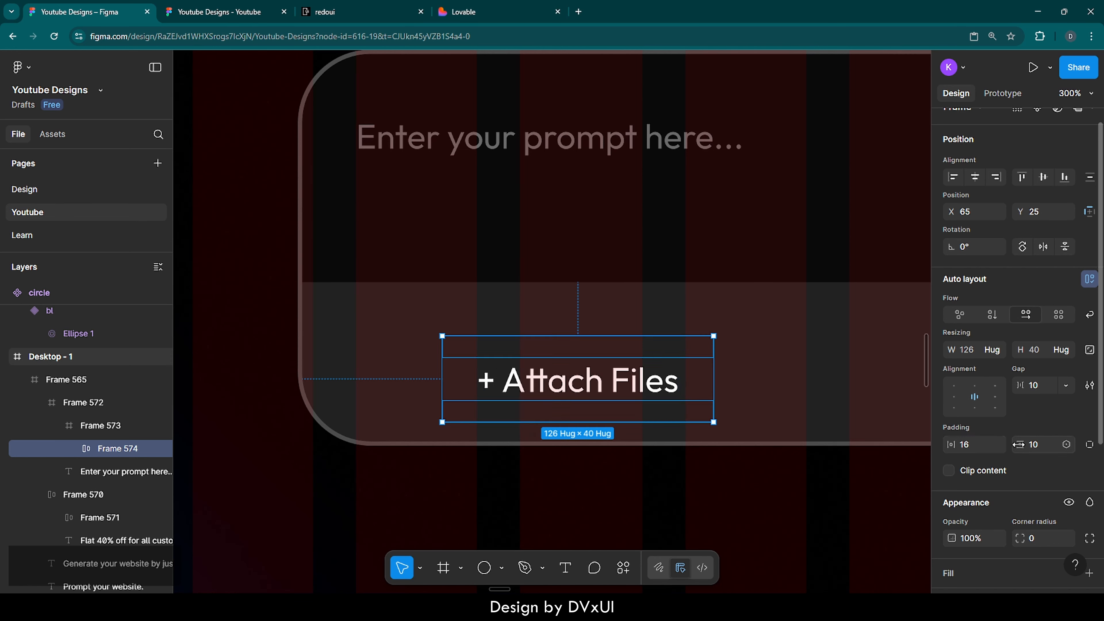
{"action": "key", "text": "Down"}
{"action": "key", "text": "Down"}
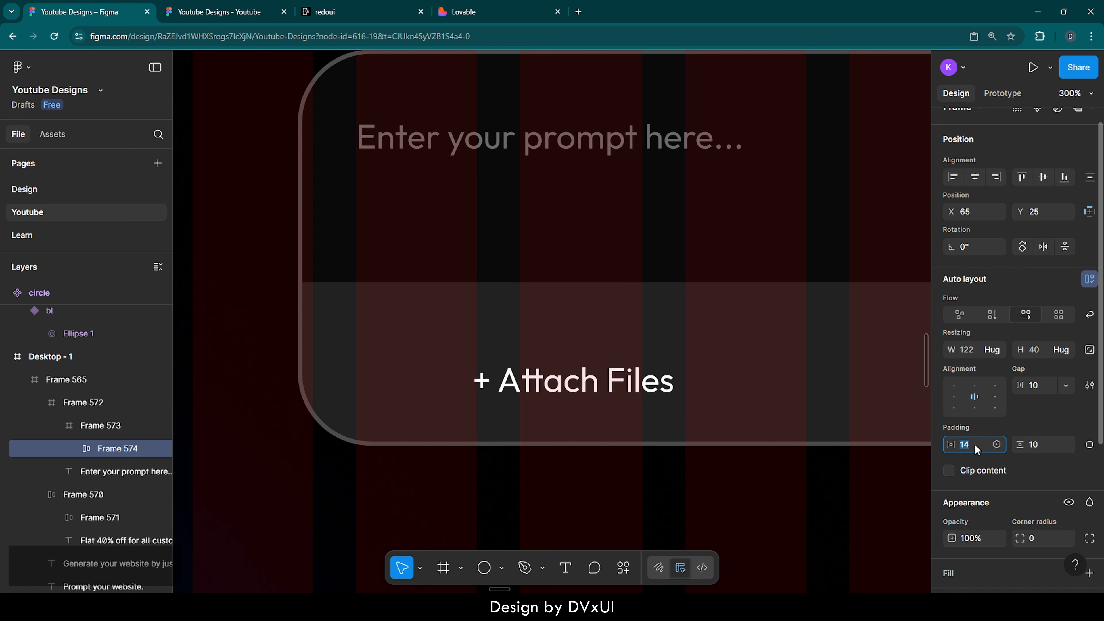
{"action": "left_click", "coordinate": [1049, 445]}
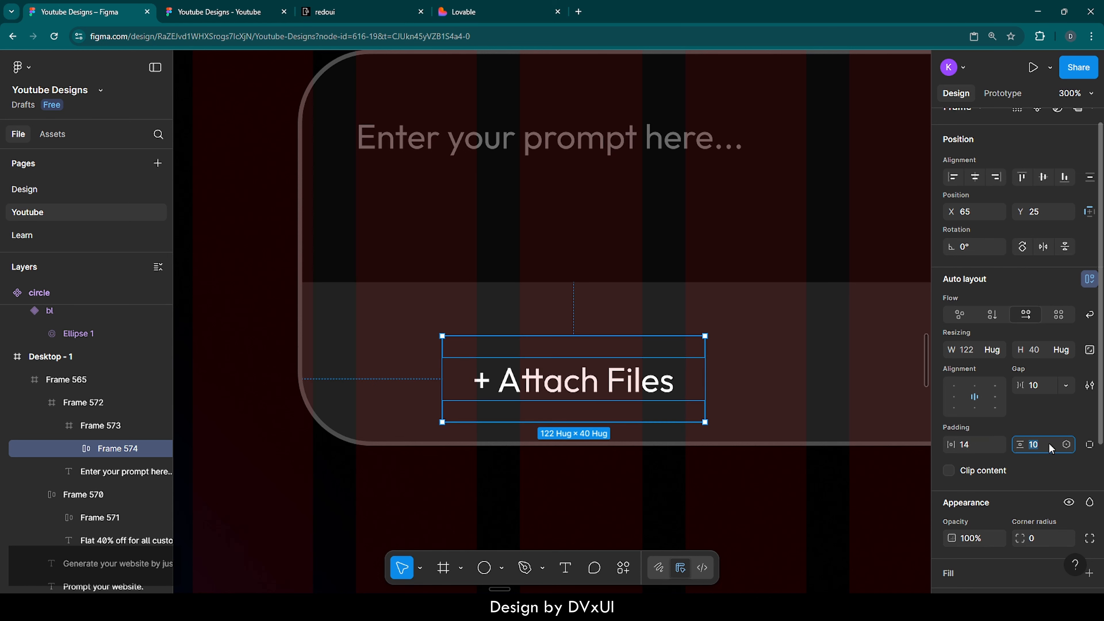
{"action": "type", "text": "6"}
{"action": "key", "text": "Return"}
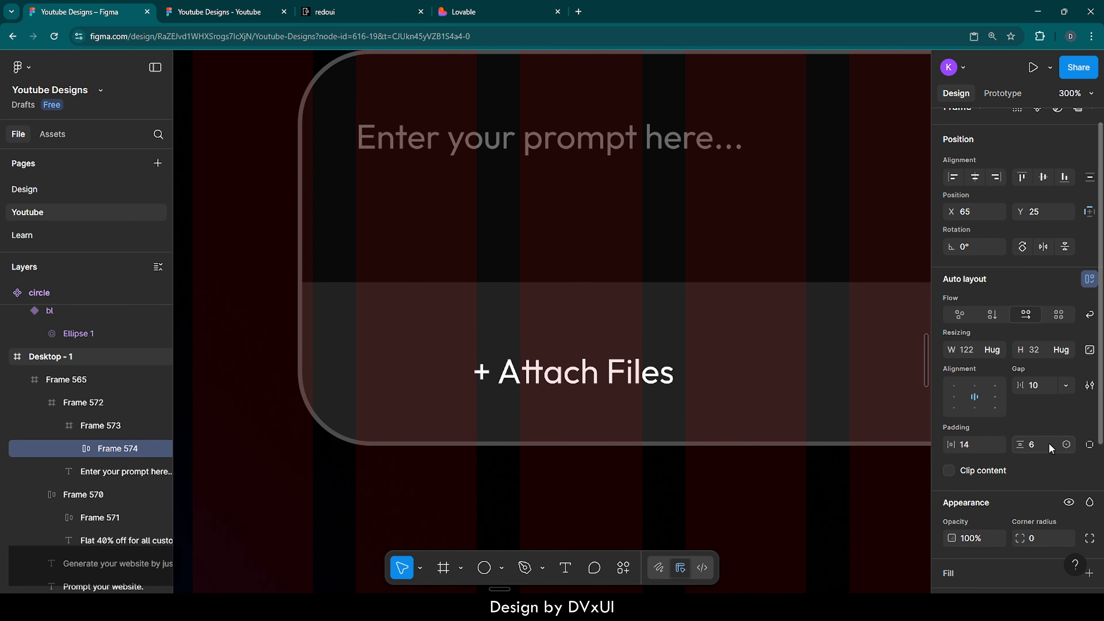
Add a 171717 solid fill to the auto layout frame around "+ Attach Files".
{"action": "scroll", "coordinate": [1000, 482], "scroll_direction": "down", "scroll_amount": 3}
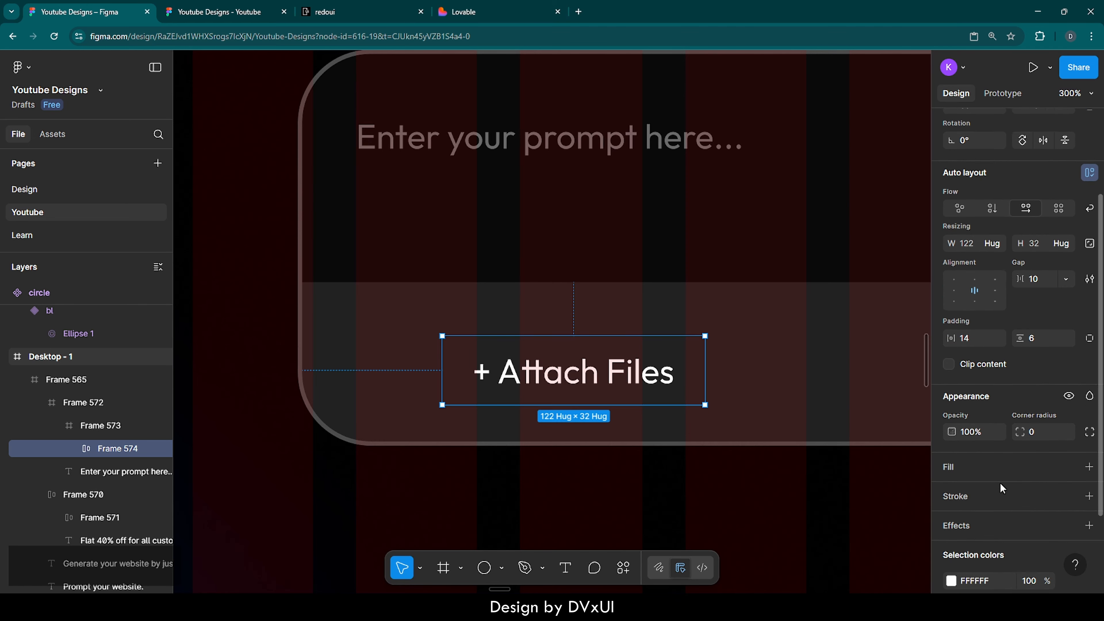
{"action": "left_click", "coordinate": [950, 442]}
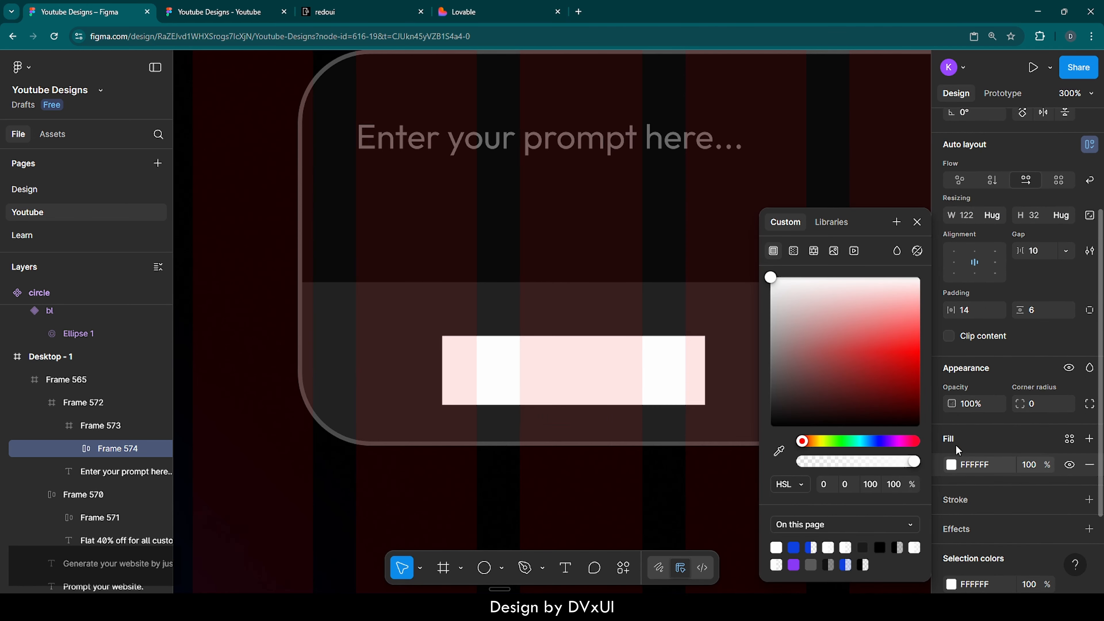
{"action": "left_click", "coordinate": [973, 464]}
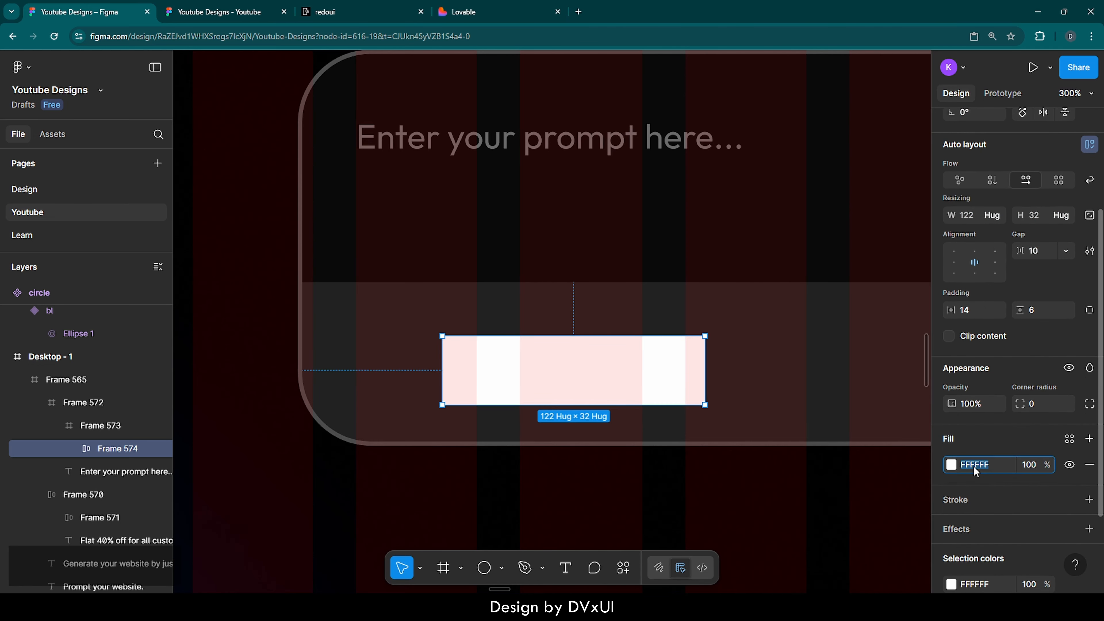
{"action": "type", "text": "171717"}
{"action": "key", "text": "Return"}
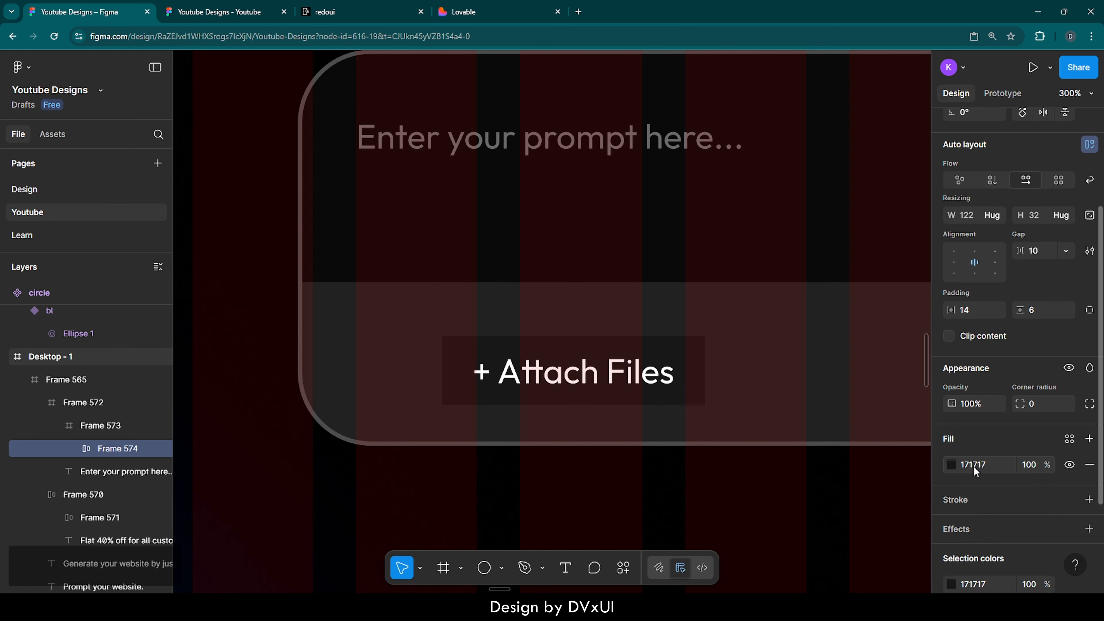
Round the "+ Attach Files" button's corners to a radius of 30.
{"action": "left_click", "coordinate": [1039, 403]}
{"action": "key", "text": "shift+Up"}
{"action": "key", "text": "shift+Up"}
{"action": "key", "text": "shift+Up"}
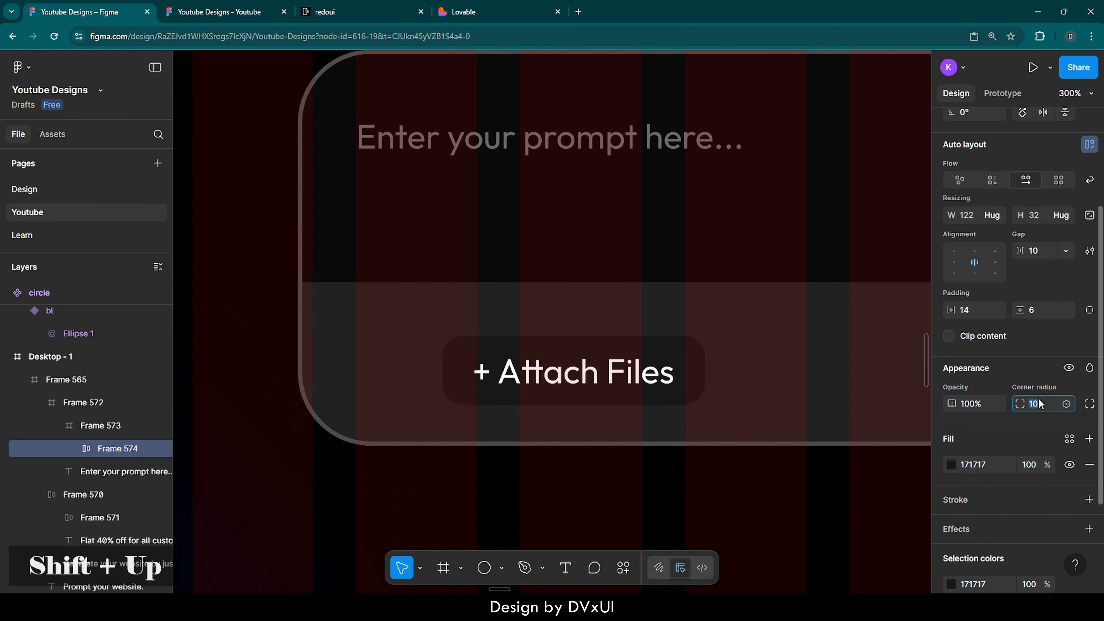
Move the "+ Attach Files" button to X 25, in line with the placeholder text, and centre it vertically in the strip.
{"action": "left_click", "coordinate": [583, 377]}
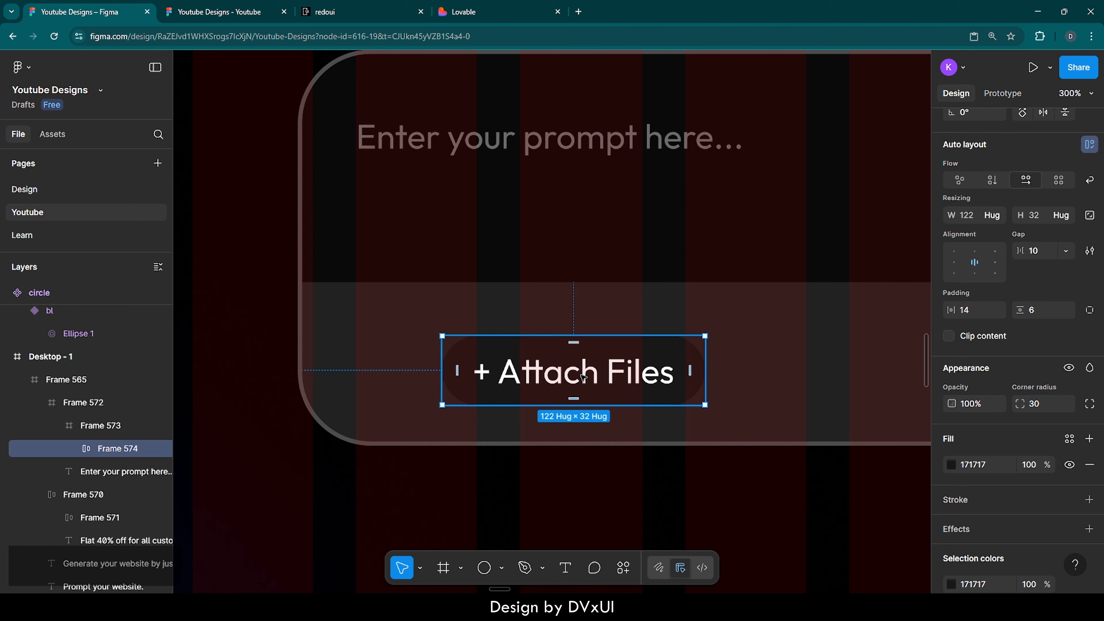
{"action": "left_click_drag", "start_coordinate": [538, 380], "coordinate": [451, 379]}
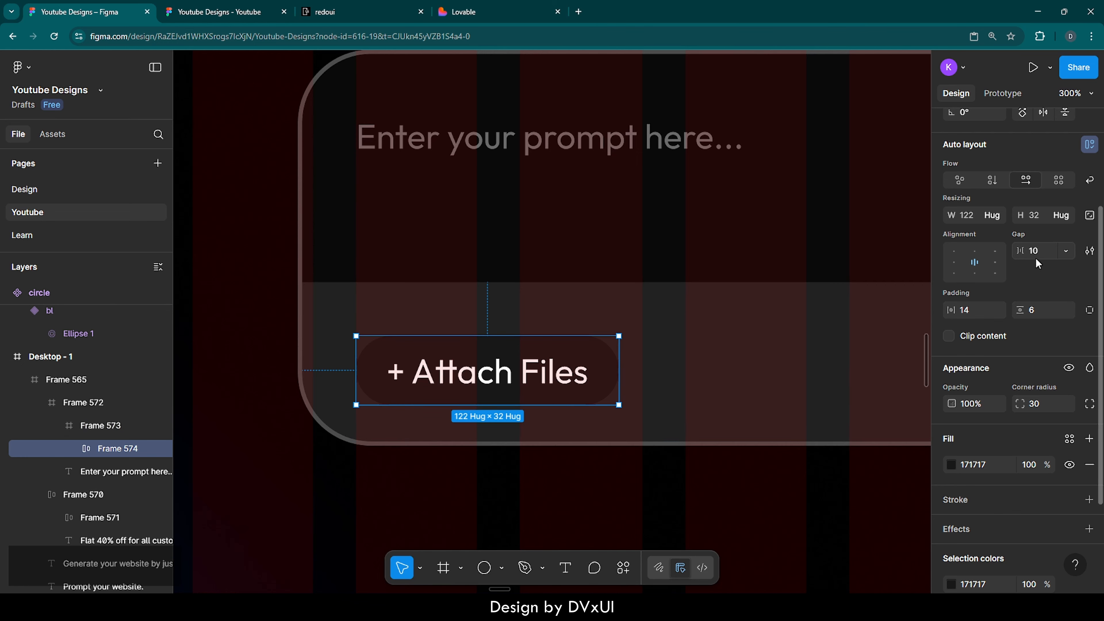
{"action": "scroll", "coordinate": [1027, 192], "scroll_direction": "up", "scroll_amount": 3}
{"action": "left_click", "coordinate": [1042, 193]}
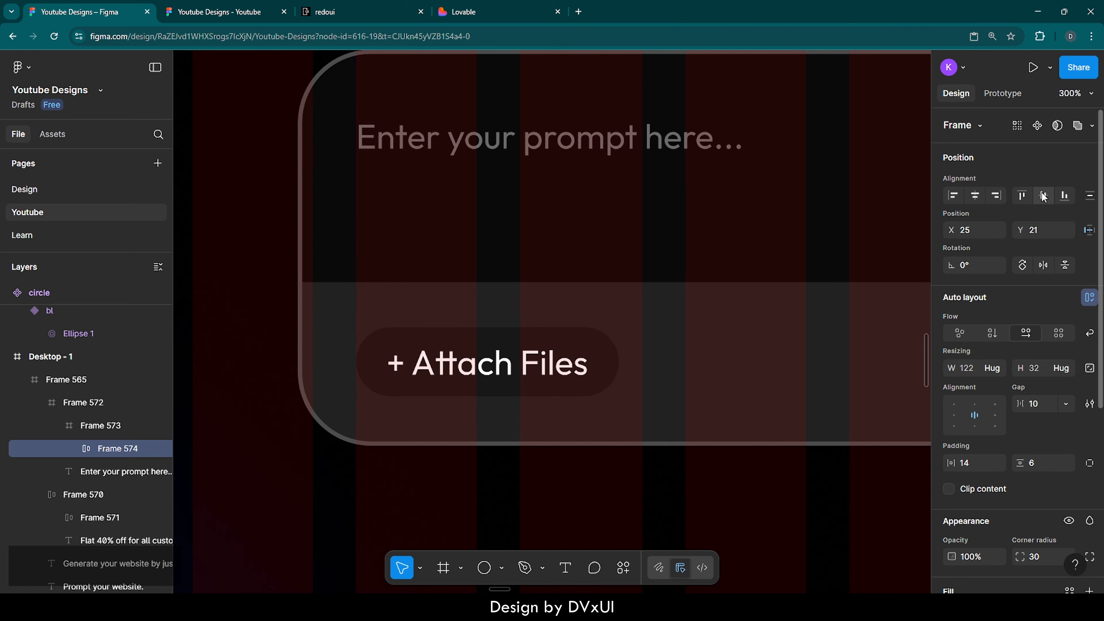
Reduce the "+ Attach Files" text's white fill to 60% opacity.
{"action": "double_click", "coordinate": [543, 358]}
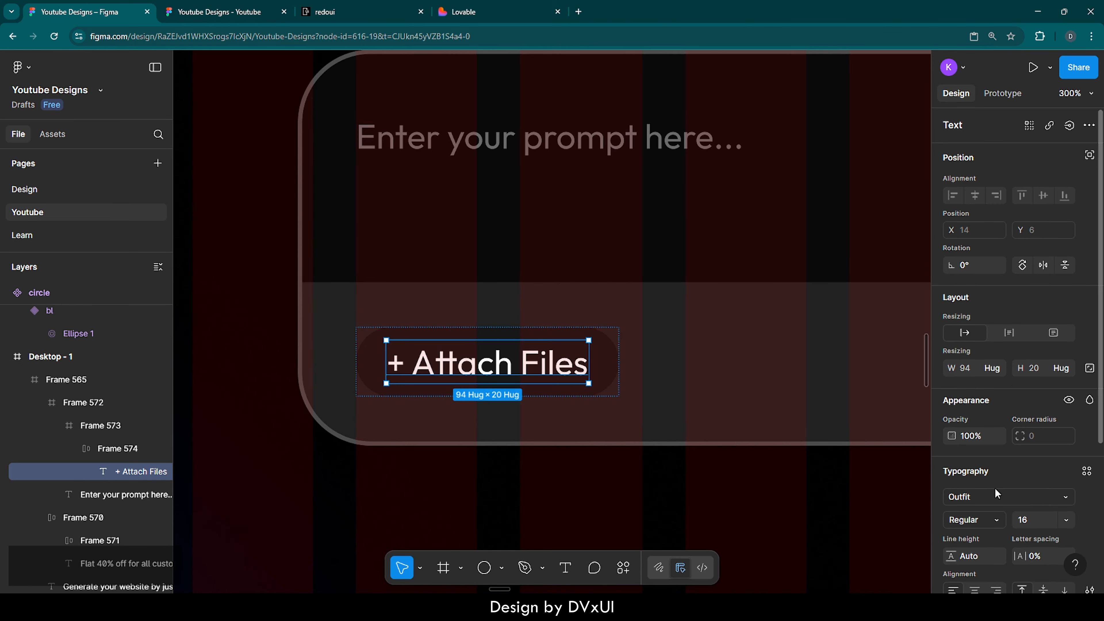
{"action": "scroll", "coordinate": [995, 493], "scroll_direction": "down", "scroll_amount": 5}
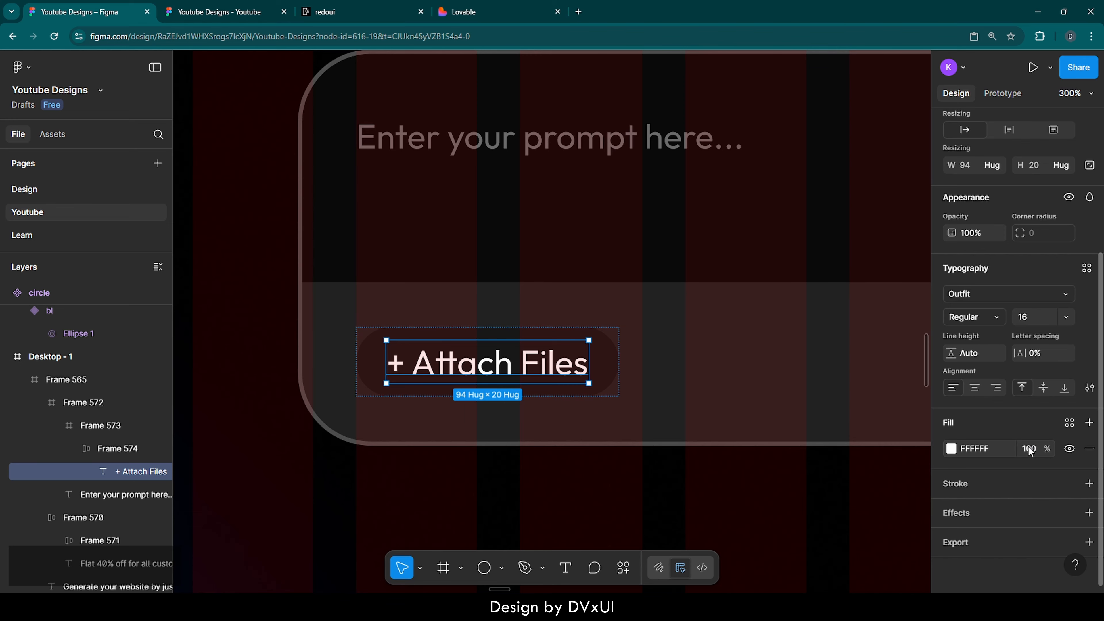
{"action": "left_click", "coordinate": [1029, 450]}
{"action": "type", "text": "60"}
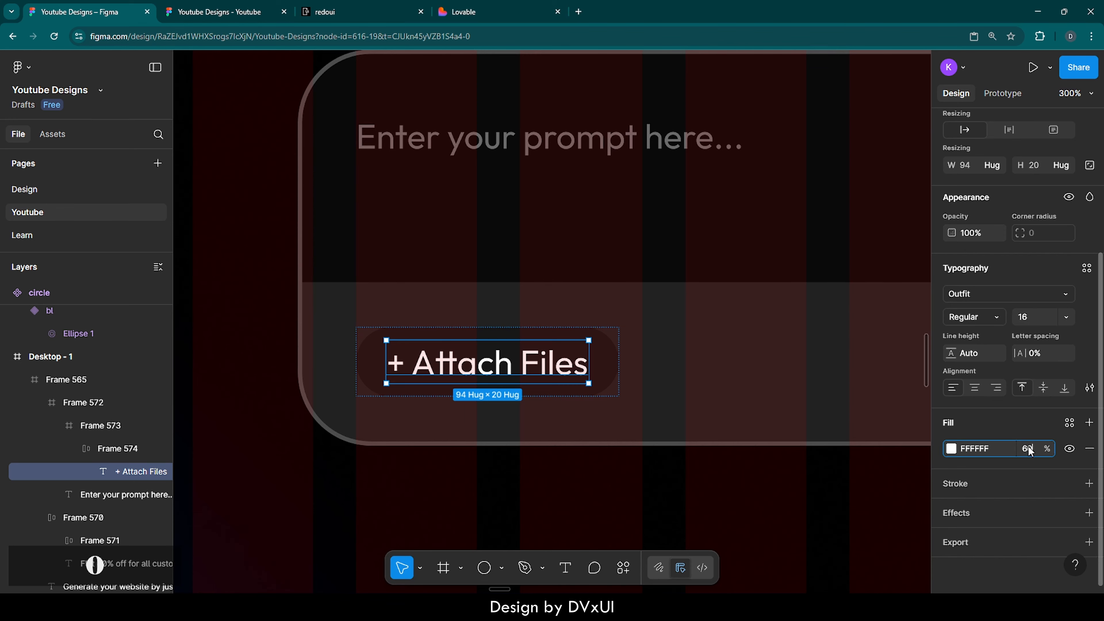
{"action": "key", "text": "Return"}
{"action": "left_click", "coordinate": [665, 389]}
Duplicate the "+ Attach Files" button and place the copy to its right with a 16 px gap.
{"action": "scroll", "coordinate": [664, 389], "scroll_direction": "right", "scroll_amount": 5}
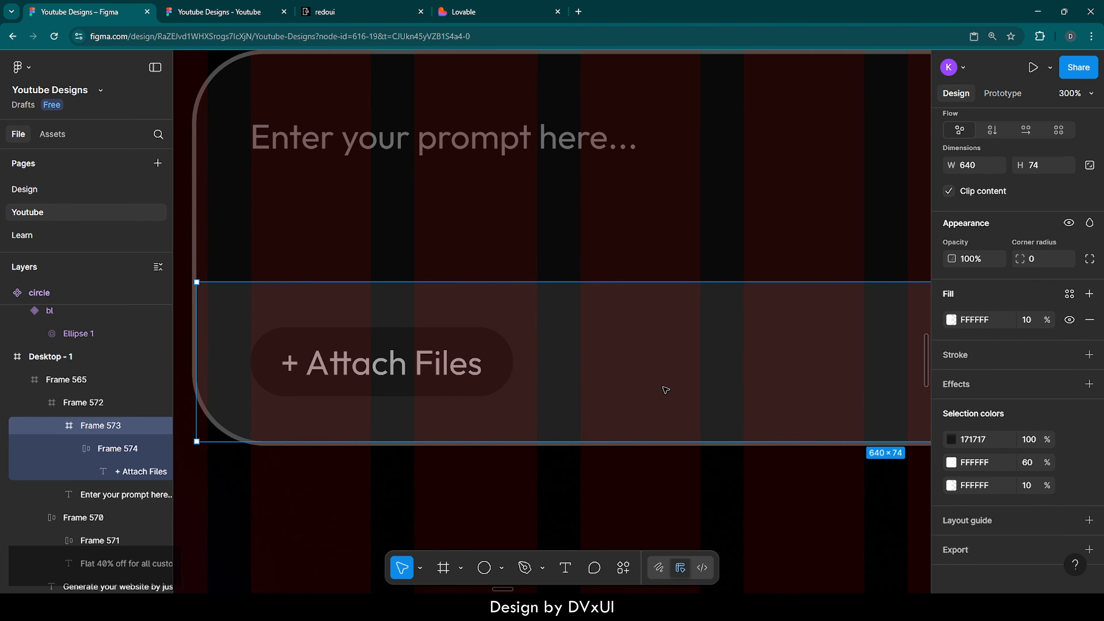
{"action": "left_click", "coordinate": [437, 355]}
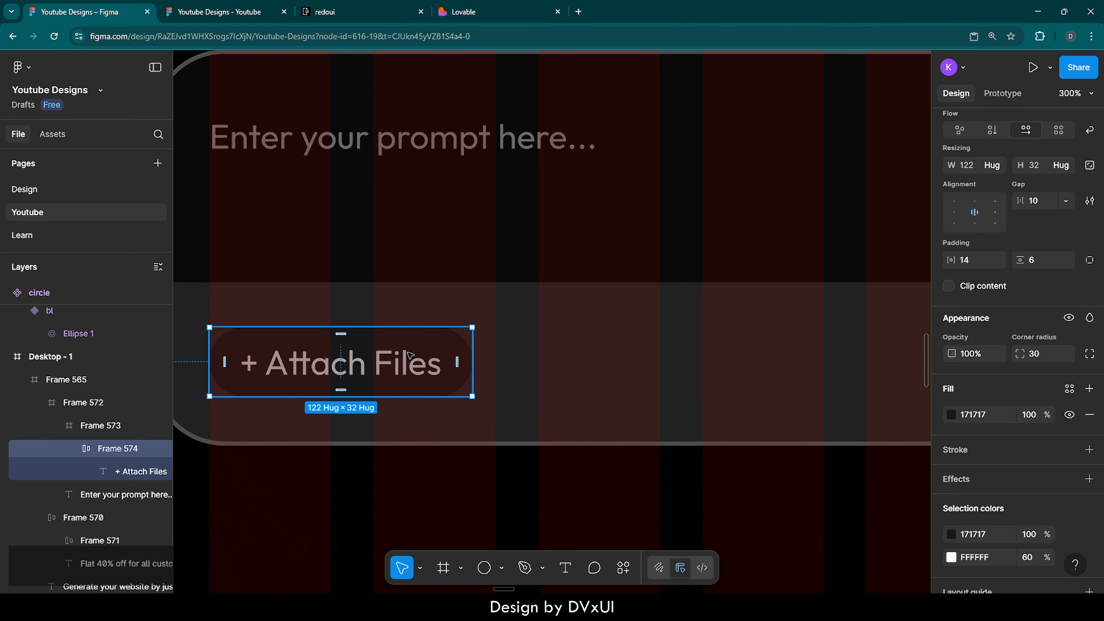
{"action": "key", "text": "ctrl+d"}
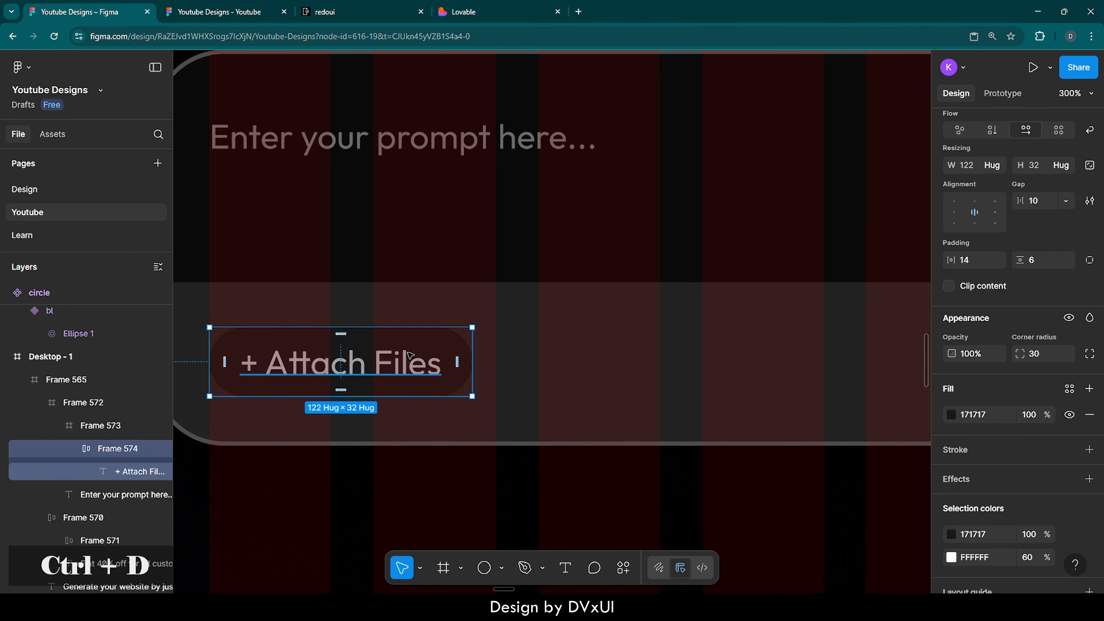
{"action": "left_click_drag", "start_coordinate": [379, 357], "coordinate": [682, 358]}
{"action": "key", "text": "alt"}
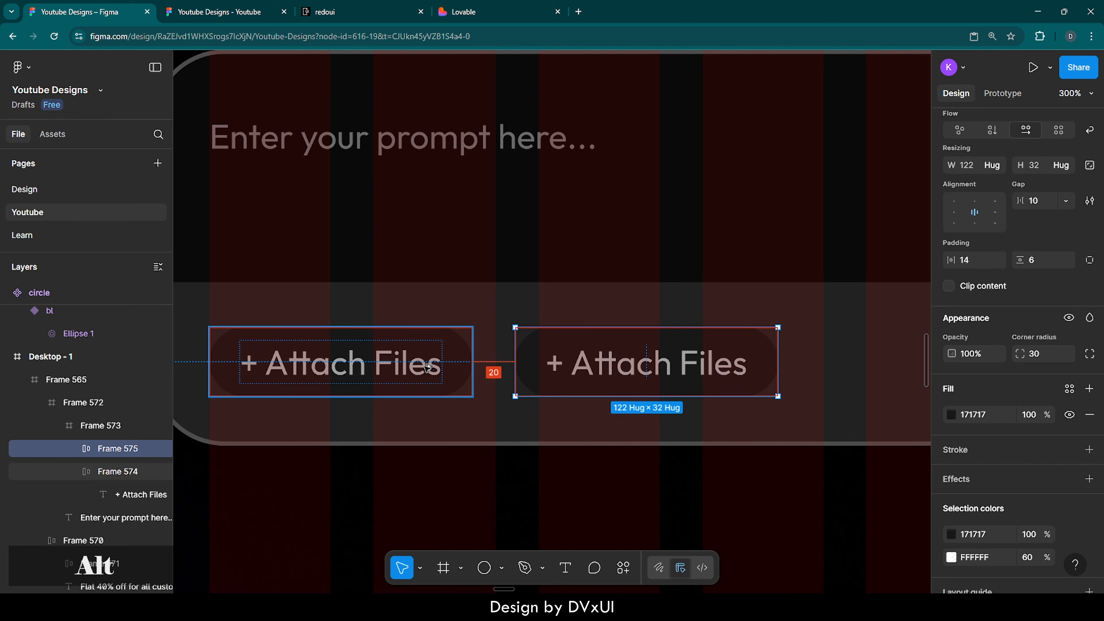
{"action": "key", "text": "Left"}
{"action": "key", "text": "Left"}
{"action": "key", "text": "Left"}
{"action": "key", "text": "Left"}
{"action": "key", "text": "Left"}
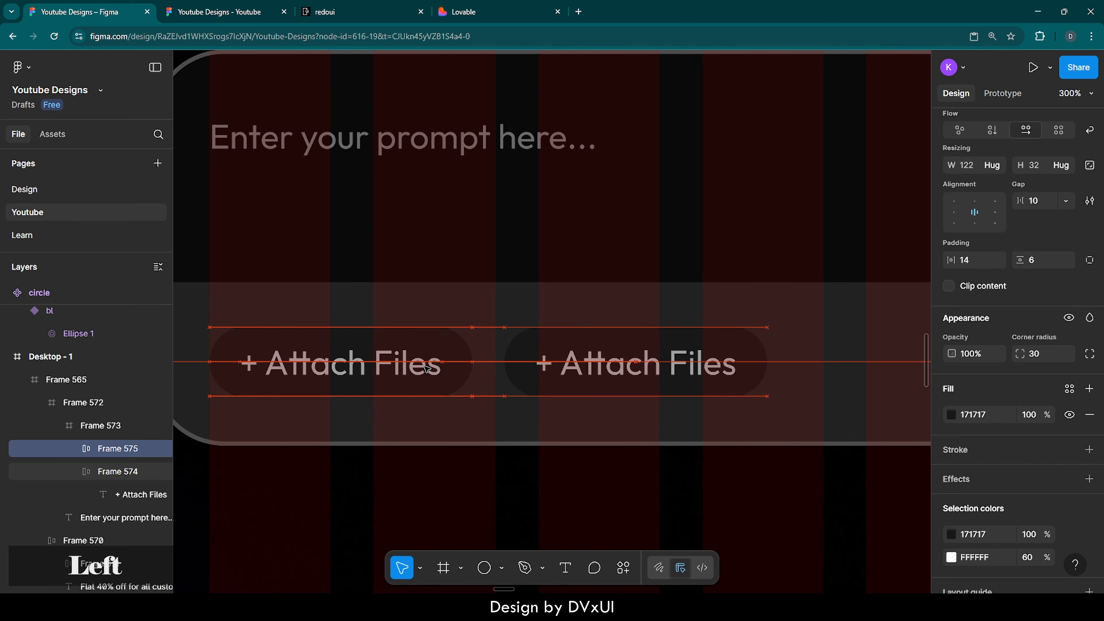
{"action": "key", "text": "alt"}
{"action": "key", "text": "Right"}
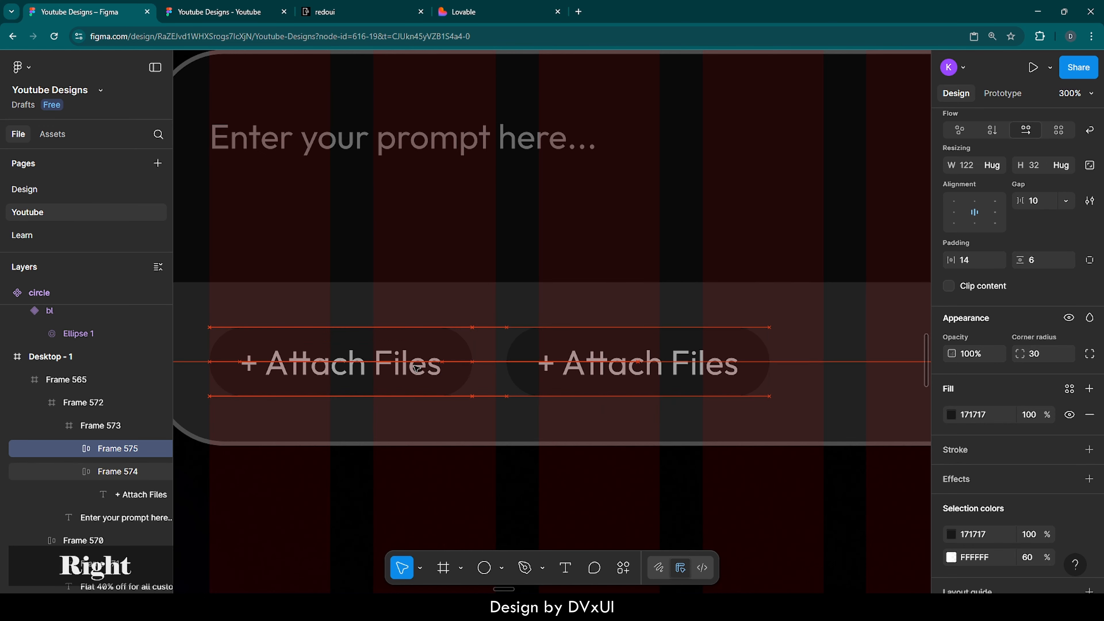
{"action": "key", "text": "alt"}
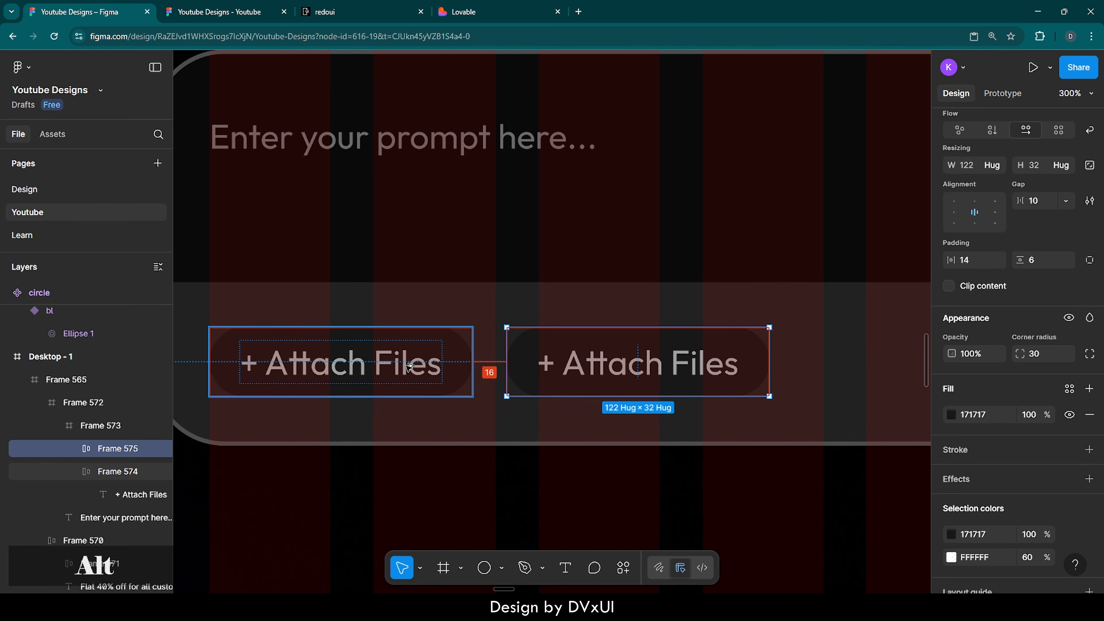
Replace the duplicated button's text with "@ Public Repo".
{"action": "double_click", "coordinate": [603, 367]}
{"action": "left_click", "coordinate": [599, 366]}
{"action": "key", "text": "ctrl+a"}
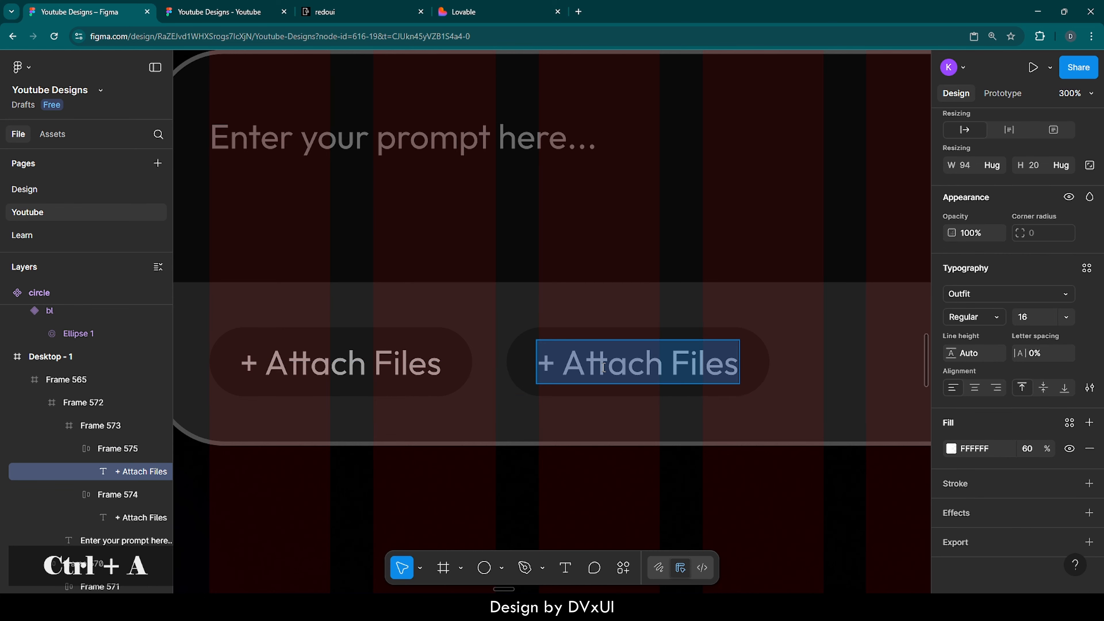
{"action": "key", "text": "BackSpace"}
{"action": "key", "text": "shift"}
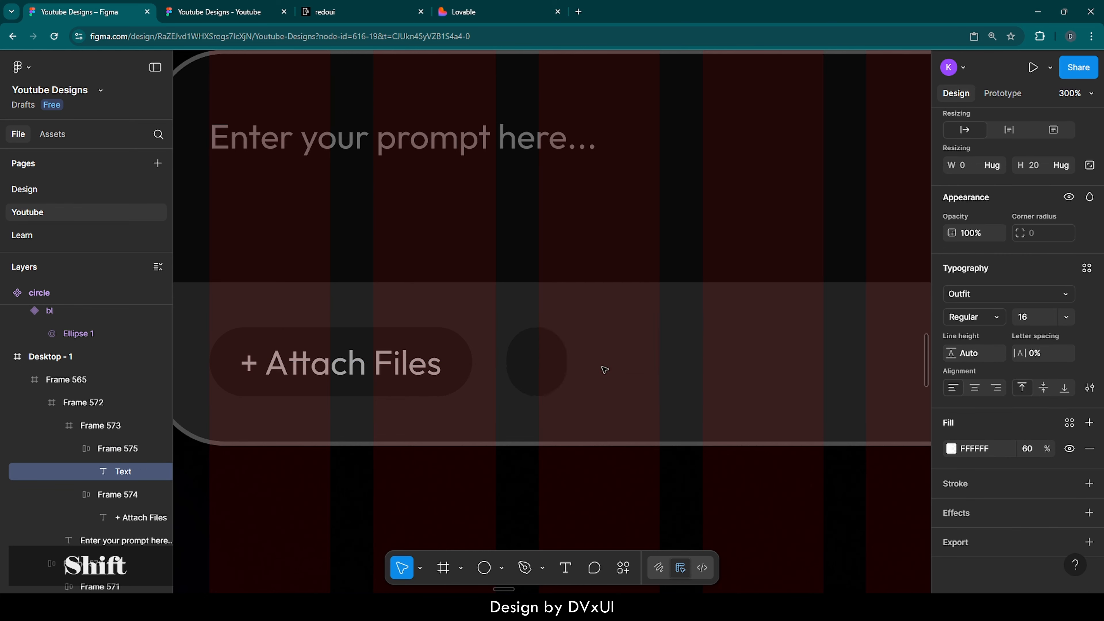
{"action": "type", "text": "@ Pu"}
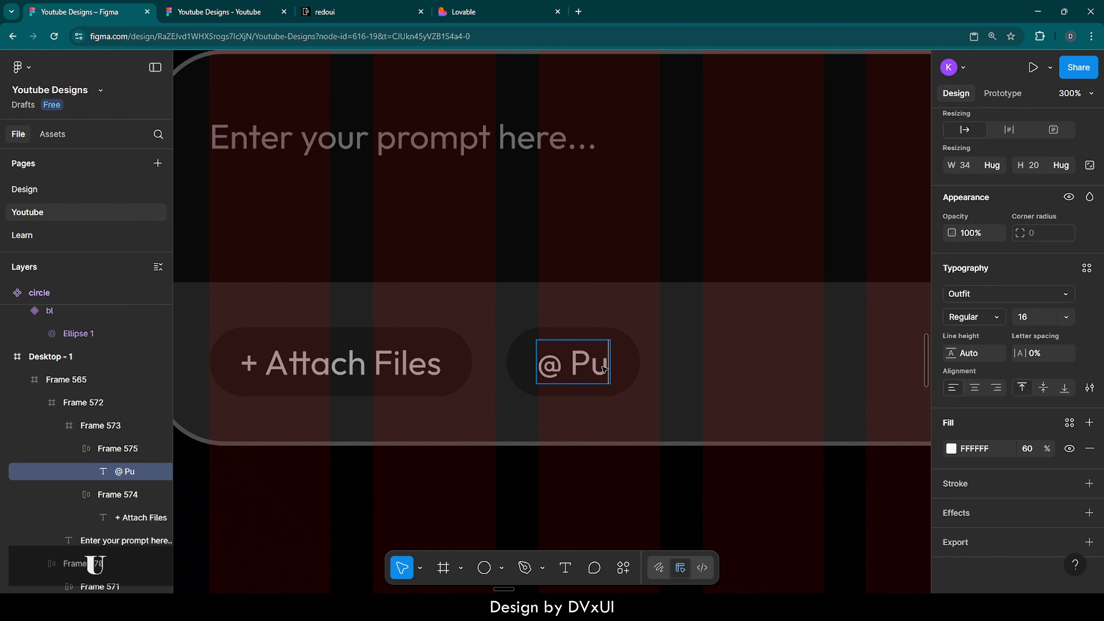
{"action": "type", "text": "blic Re"}
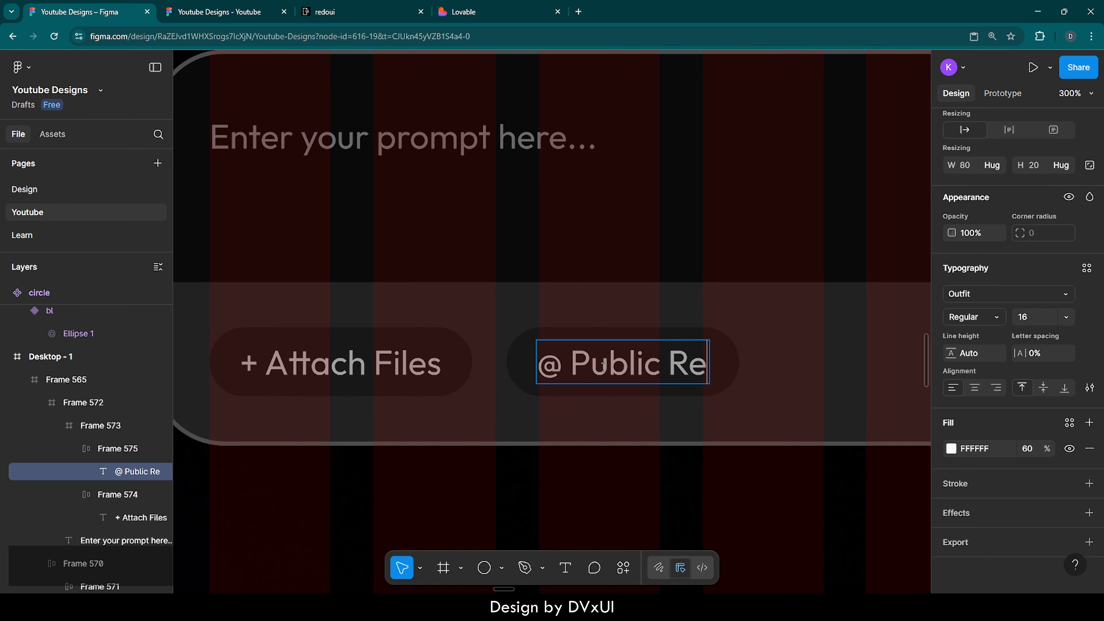
{"action": "type", "text": "po"}
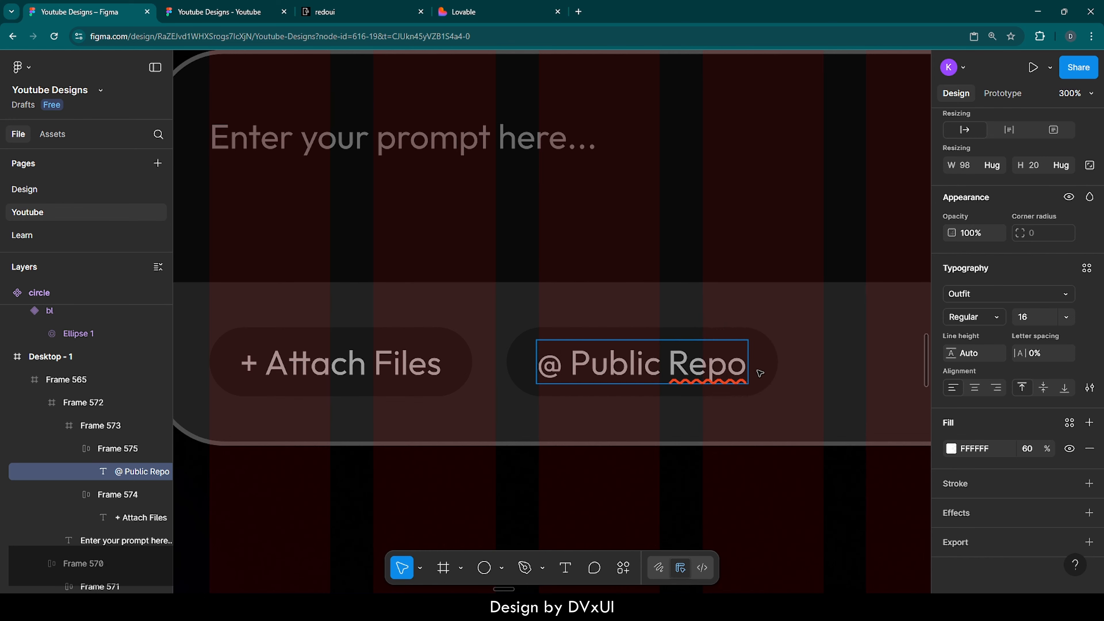
{"action": "key", "text": "Escape"}
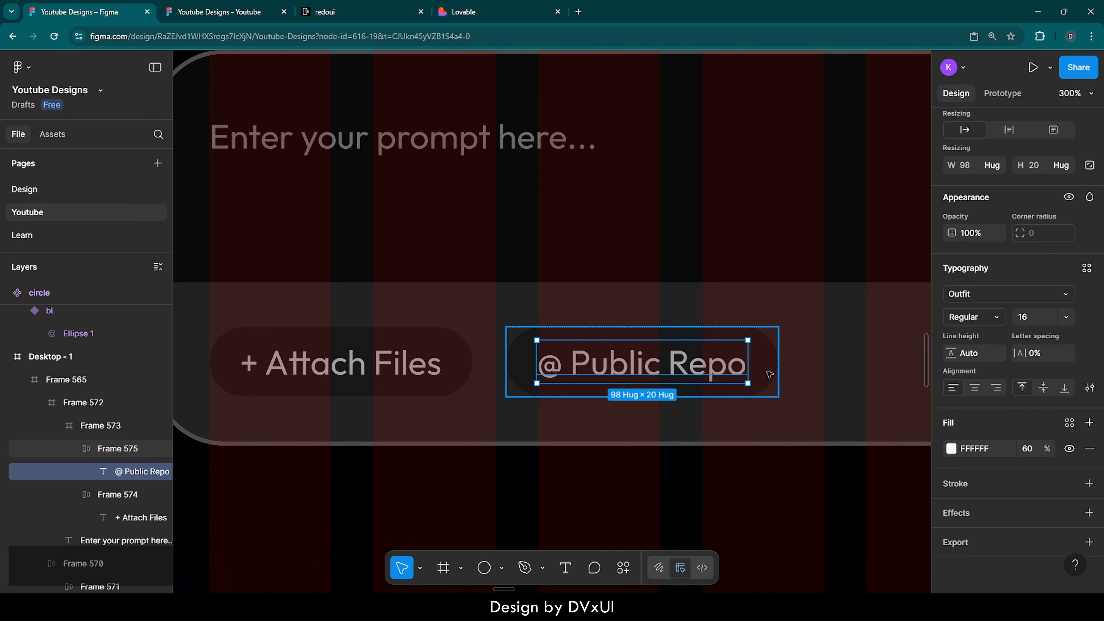
{"action": "left_click", "coordinate": [769, 374]}
Add a new frame near the right end of the prompt box's bottom strip, with locked proportions and a size of 38 × 38.
{"action": "scroll", "coordinate": [793, 429], "scroll_direction": "right", "scroll_amount": 1}
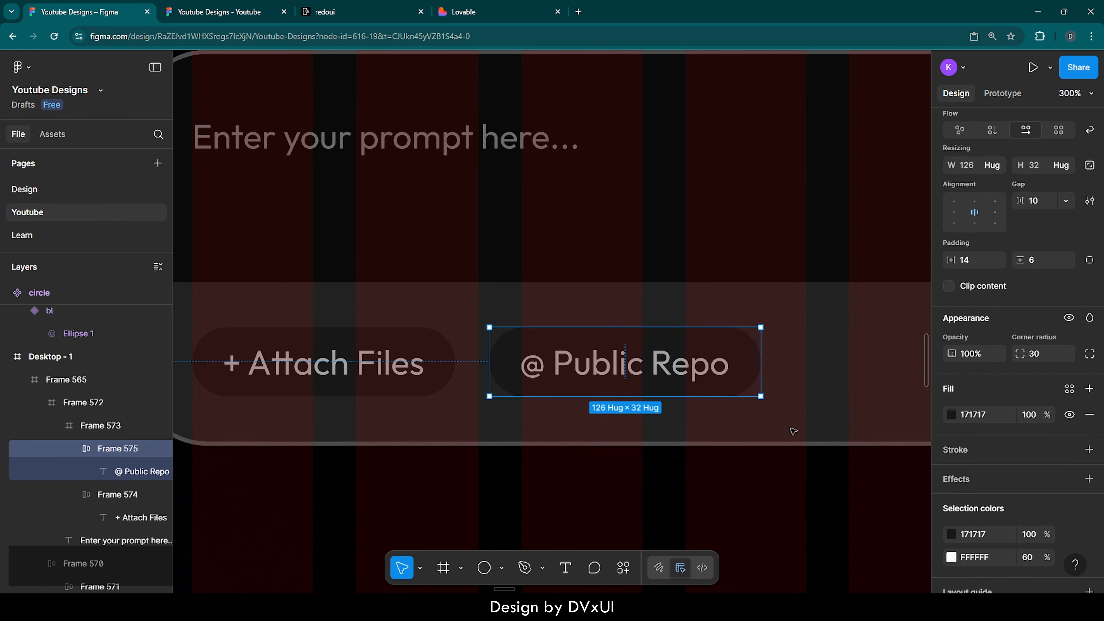
{"action": "scroll", "coordinate": [793, 430], "scroll_direction": "right", "scroll_amount": 15}
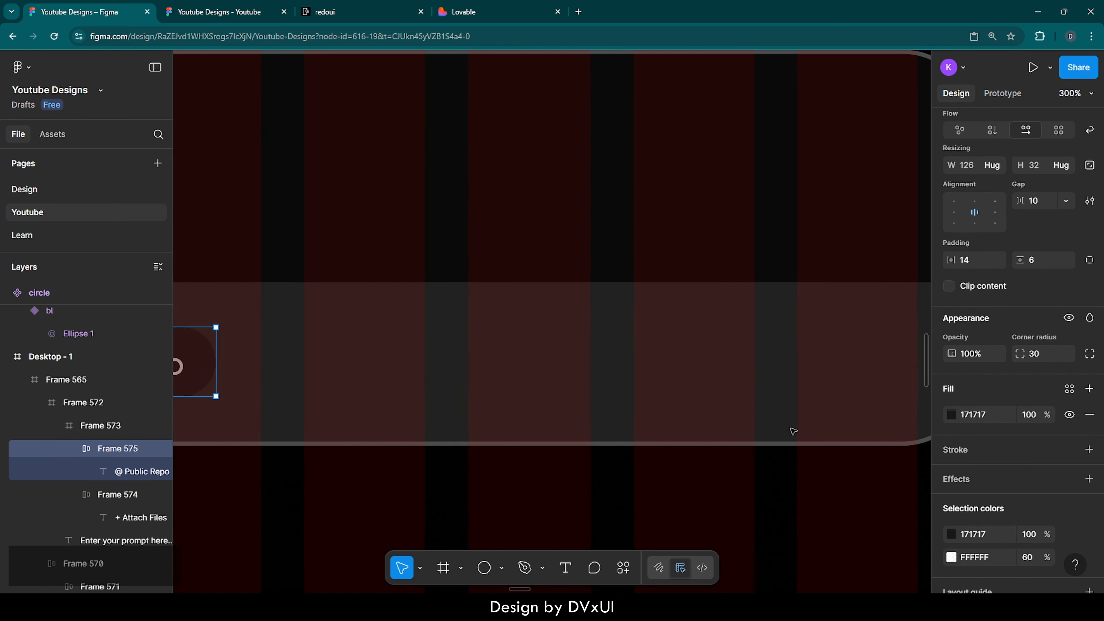
{"action": "scroll", "coordinate": [739, 406], "scroll_direction": "down", "scroll_amount": 8}
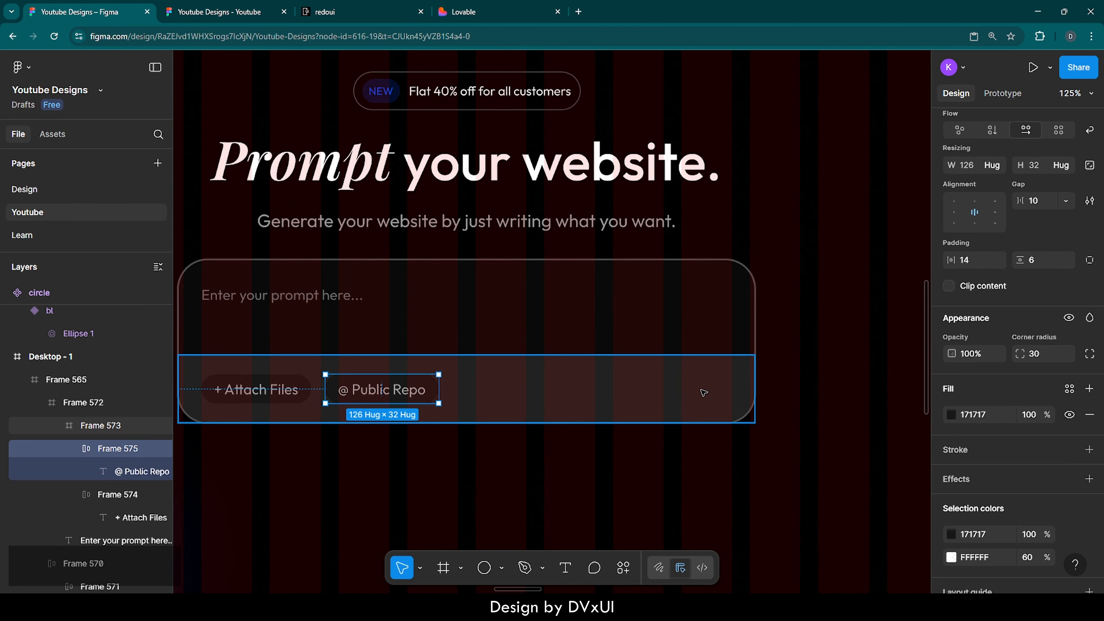
{"action": "key", "text": "f"}
{"action": "left_click", "coordinate": [700, 388]}
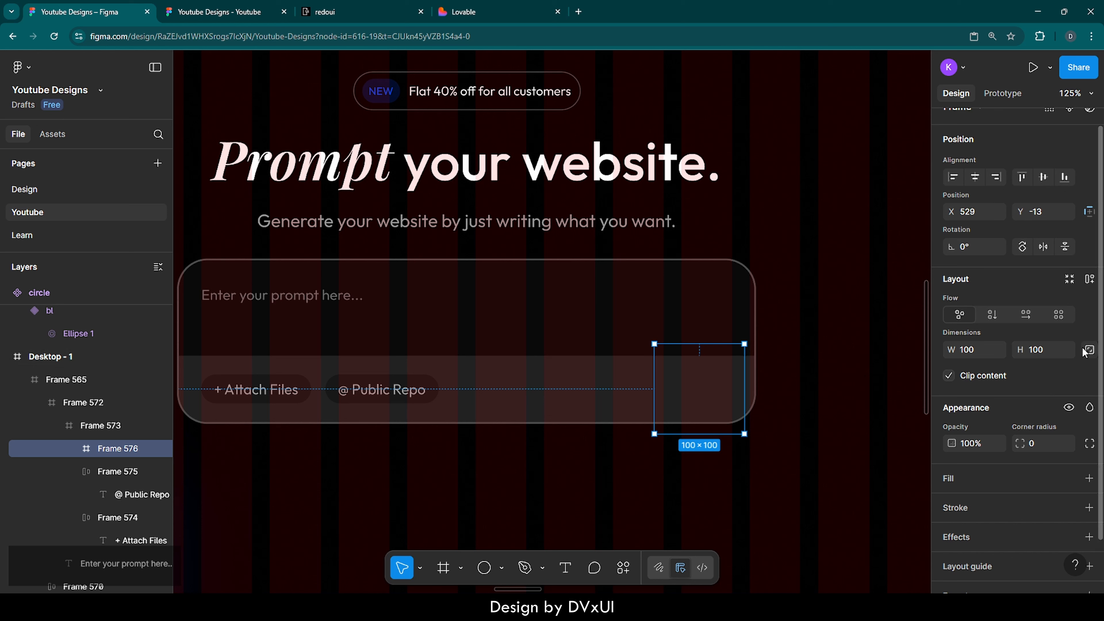
{"action": "left_click", "coordinate": [1089, 349]}
{"action": "left_click", "coordinate": [1037, 352]}
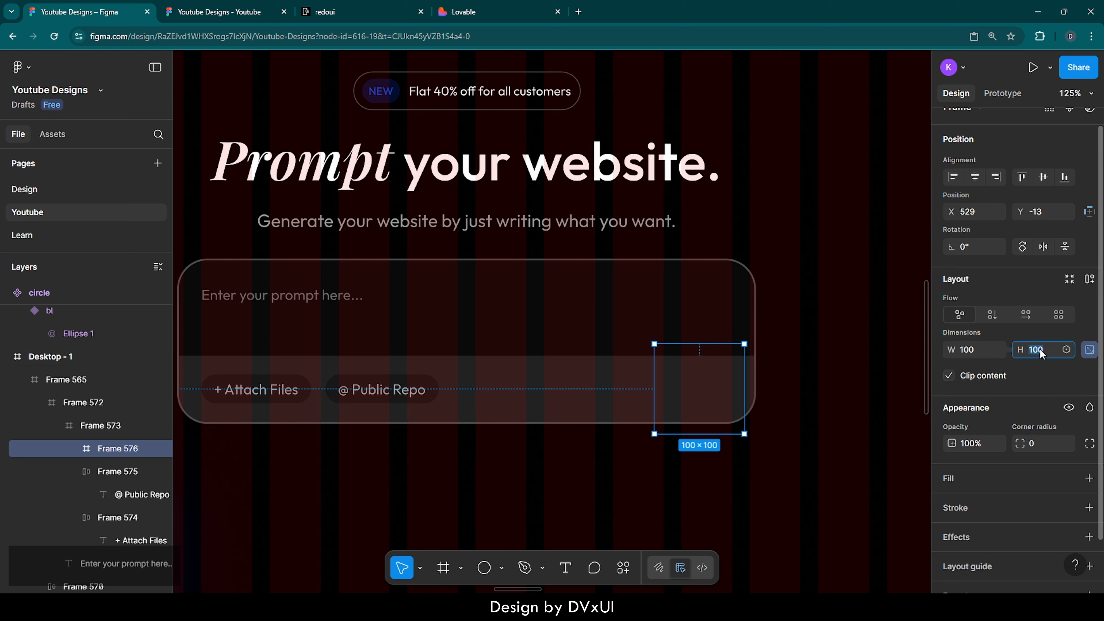
{"action": "type", "text": "38"}
{"action": "key", "text": "Return"}
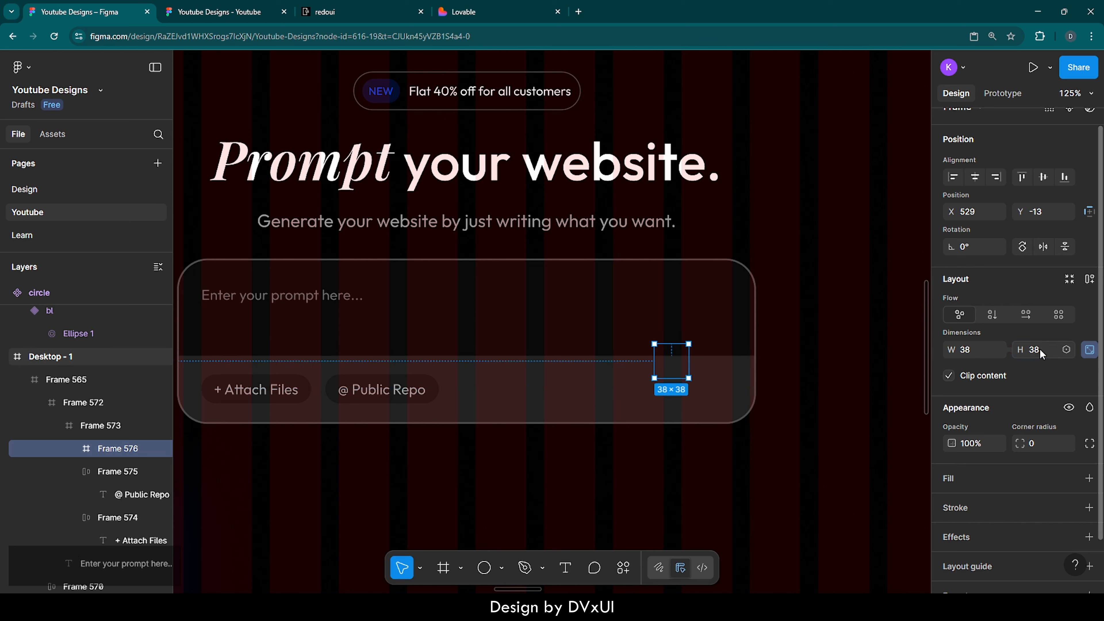
Fill the 38 × 38 frame with the page's blue colour 0D41E1.
{"action": "left_click", "coordinate": [960, 476]}
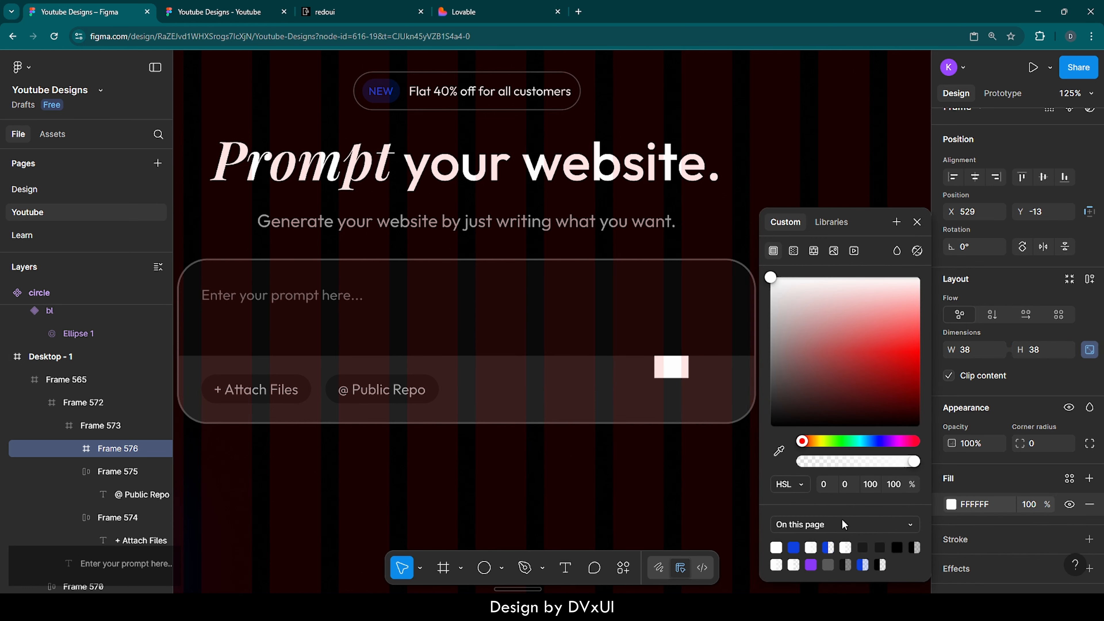
{"action": "left_click", "coordinate": [792, 548]}
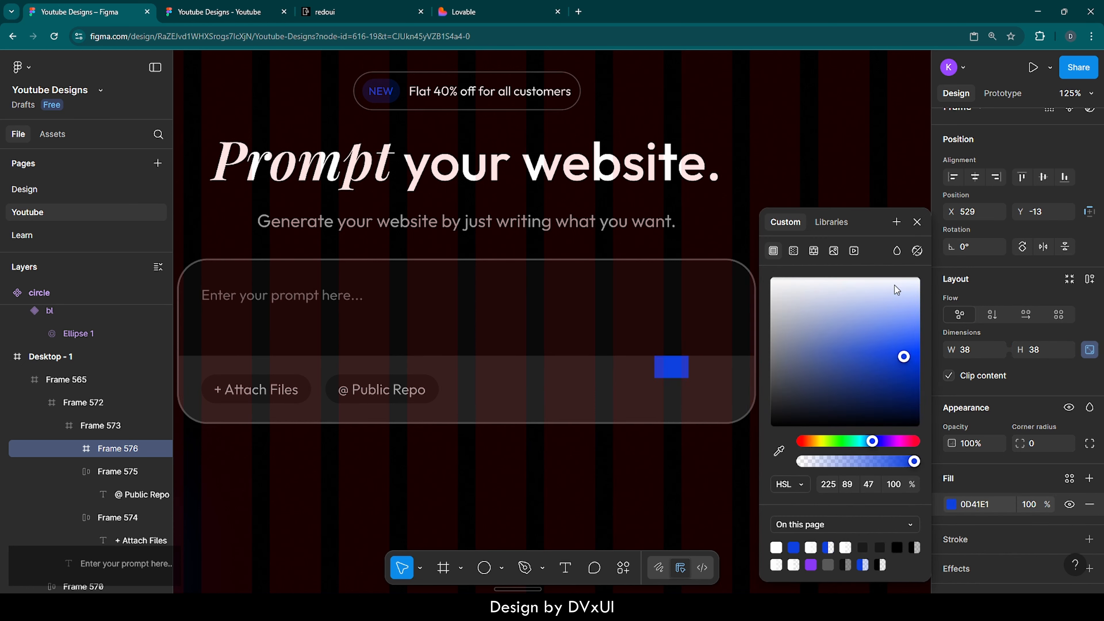
{"action": "left_click", "coordinate": [917, 223]}
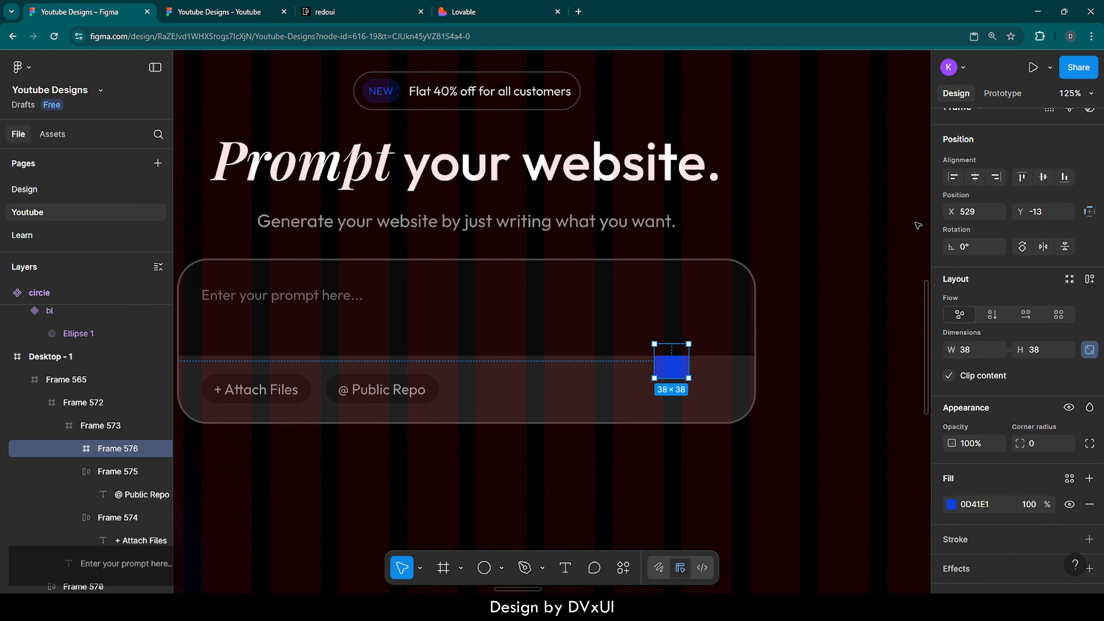
Centre the blue square vertically in the bottom strip and shift it right to X 577.
{"action": "left_click", "coordinate": [1043, 176]}
{"action": "key", "text": "shift+Right"}
{"action": "key", "text": "shift+Right"}
{"action": "key", "text": "shift+Right"}
{"action": "key", "text": "shift+Right"}
{"action": "key", "text": "shift+Right"}
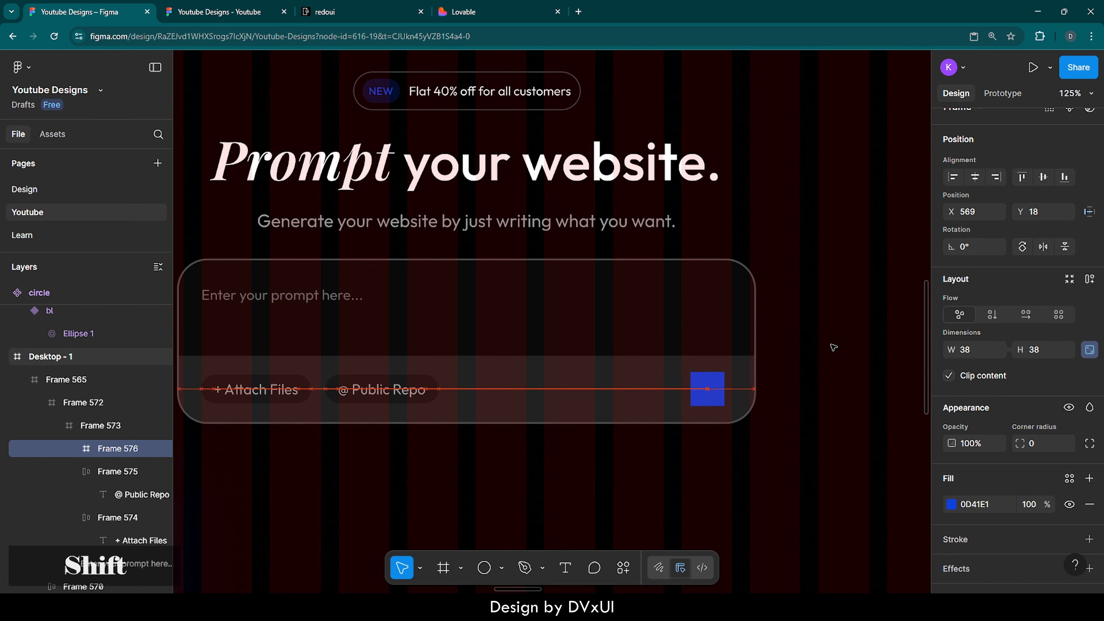
{"action": "key", "text": "Left"}
{"action": "key", "text": "Left"}
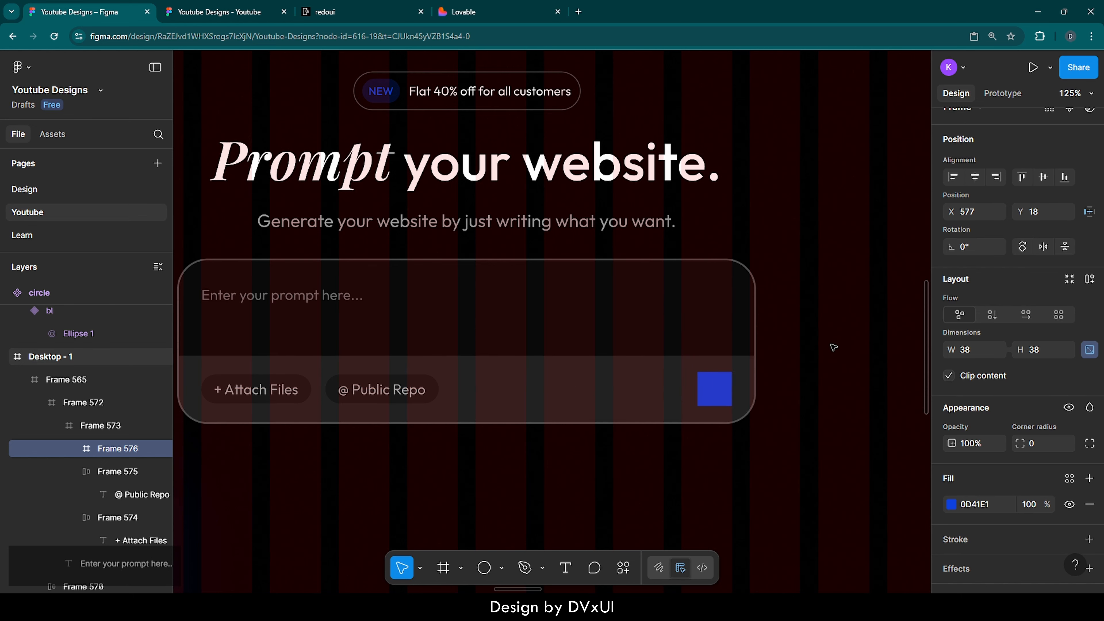
Round the blue 38 × 38 submit square into a circle with a corner radius of 50.
{"action": "scroll", "coordinate": [725, 389], "scroll_direction": "up", "scroll_amount": 6}
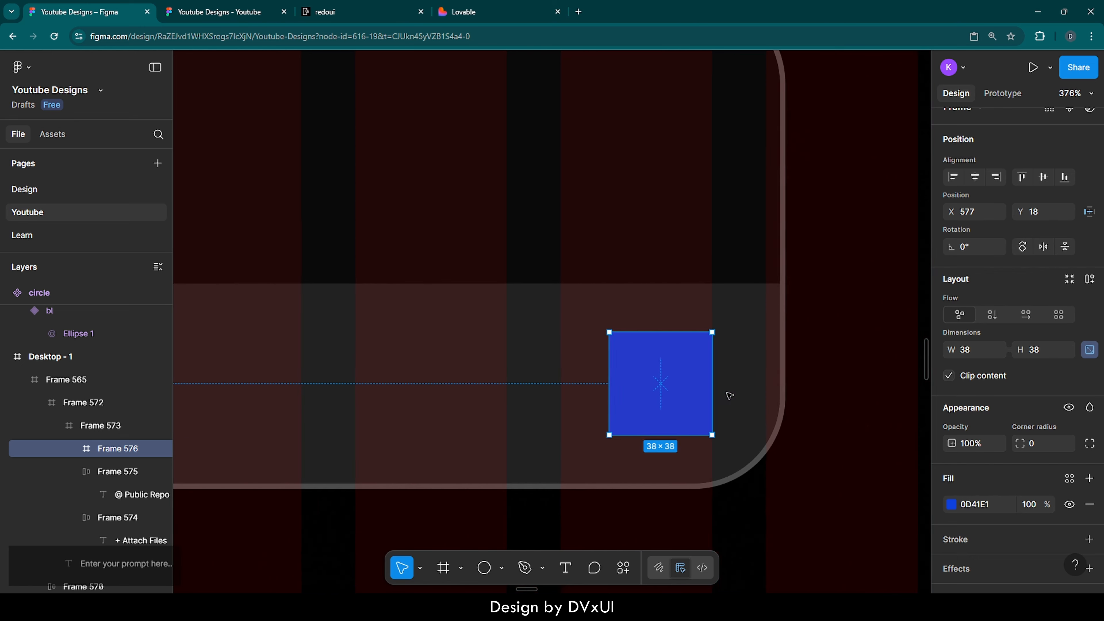
{"action": "scroll", "coordinate": [730, 395], "scroll_direction": "right", "scroll_amount": 2}
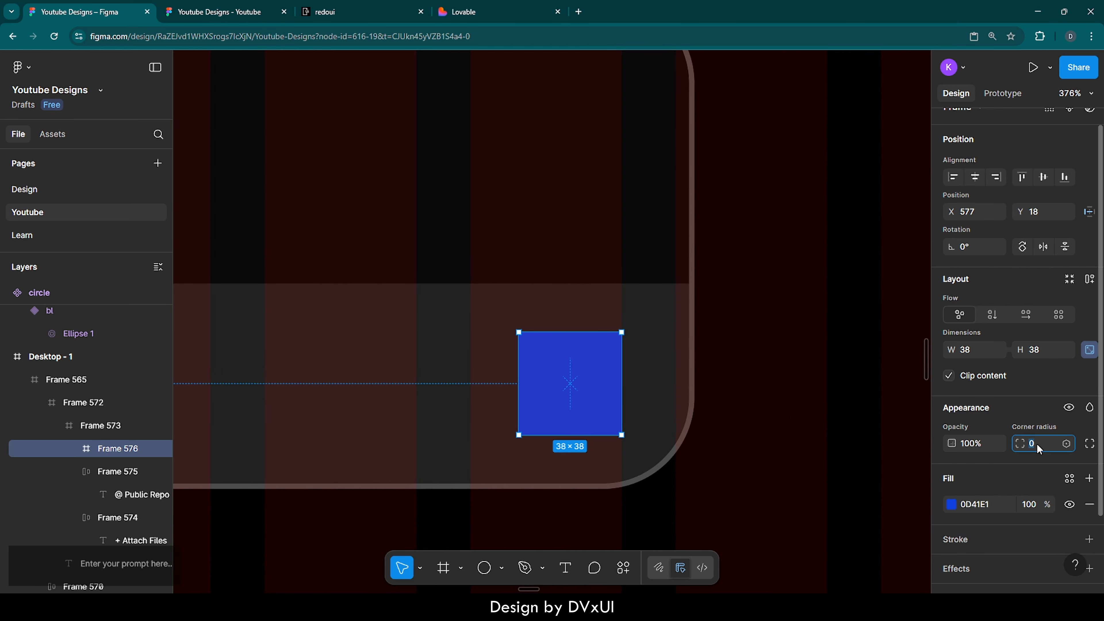
{"action": "type", "text": "50"}
{"action": "key", "text": "Return"}
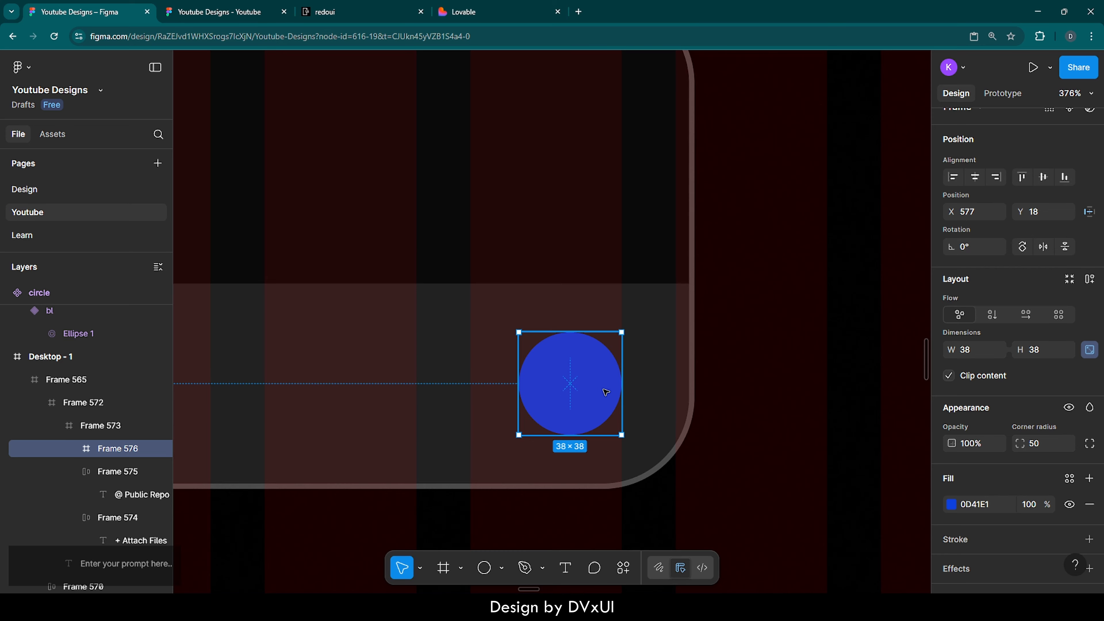
Find the Boxicons plugin through plugin management and run it.
{"action": "scroll", "coordinate": [601, 392], "scroll_direction": "right", "scroll_amount": 4}
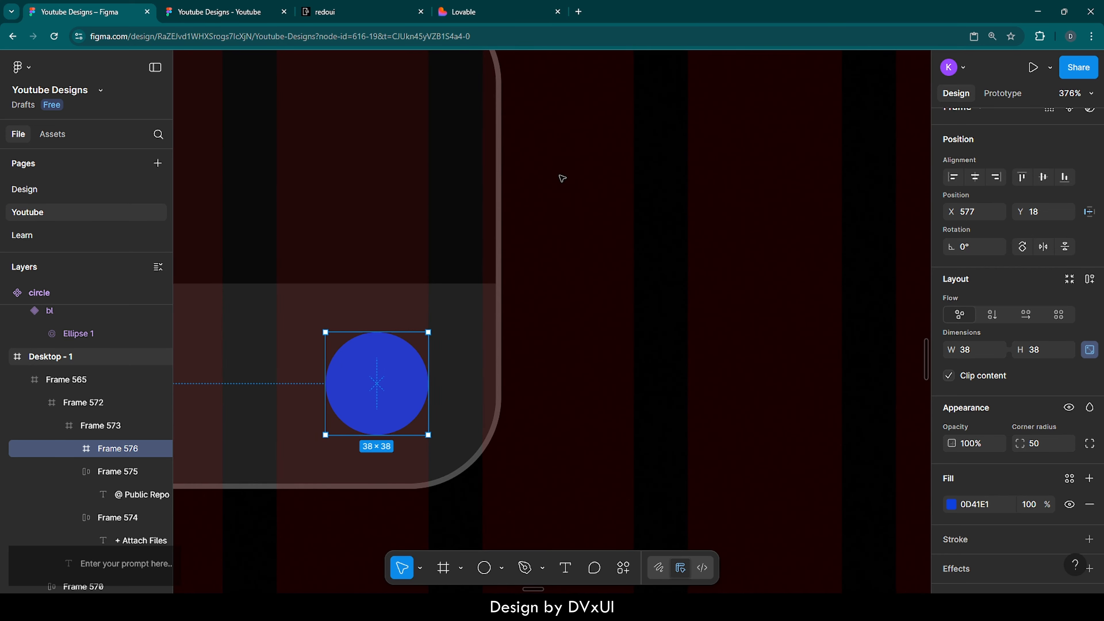
{"action": "right_click", "coordinate": [562, 178]}
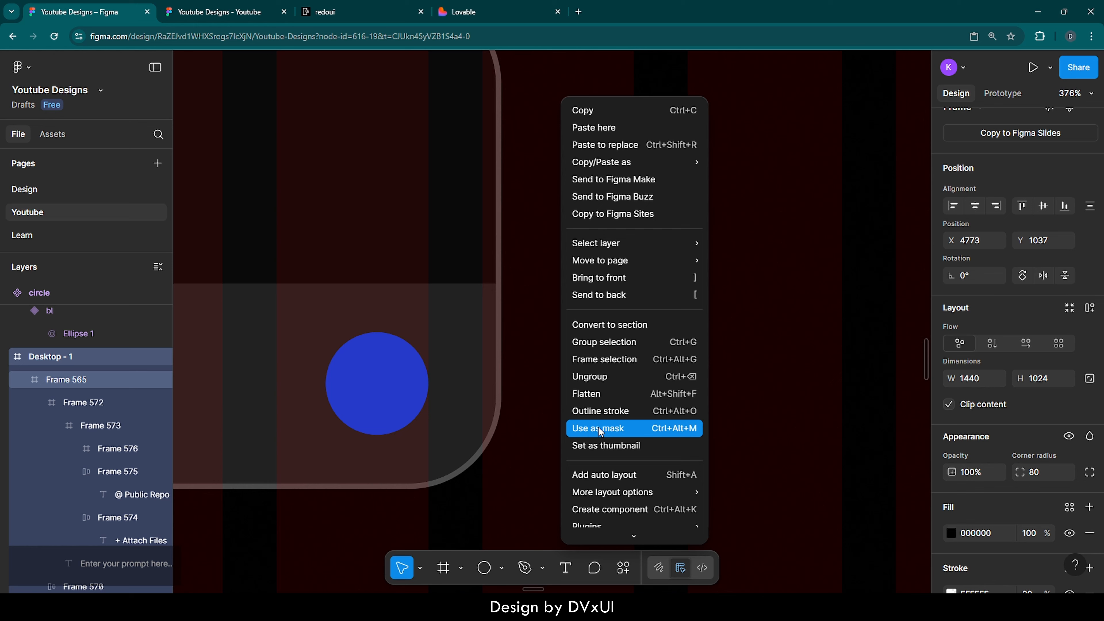
{"action": "mouse_move", "coordinate": [594, 494]}
{"action": "scroll", "coordinate": [594, 495], "scroll_direction": "down", "scroll_amount": 2}
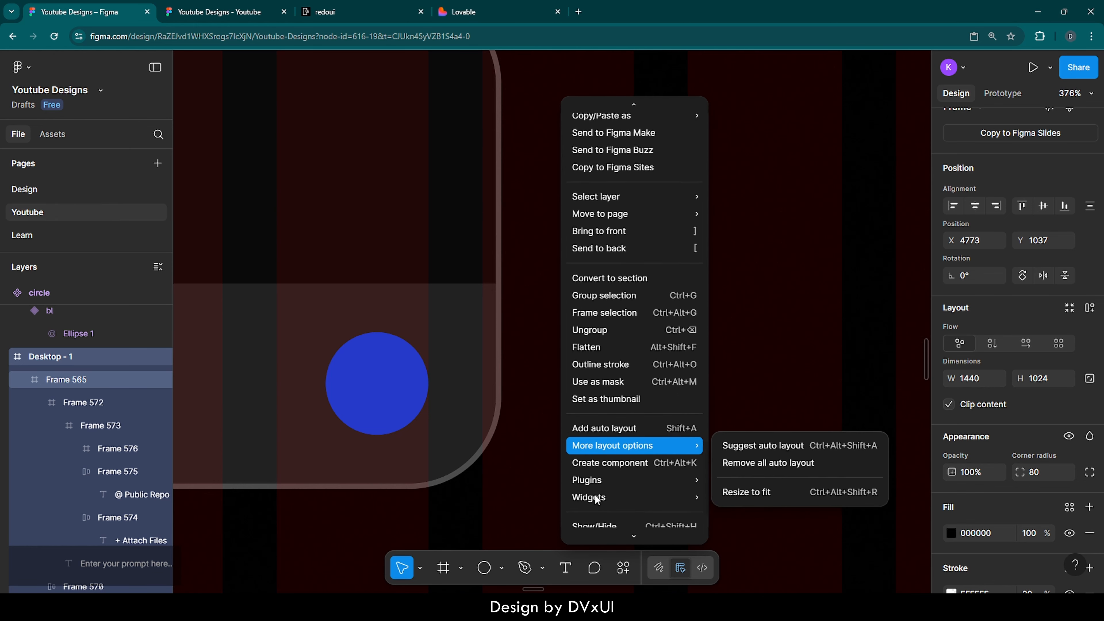
{"action": "scroll", "coordinate": [595, 498], "scroll_direction": "down", "scroll_amount": 1}
{"action": "mouse_move", "coordinate": [607, 457]}
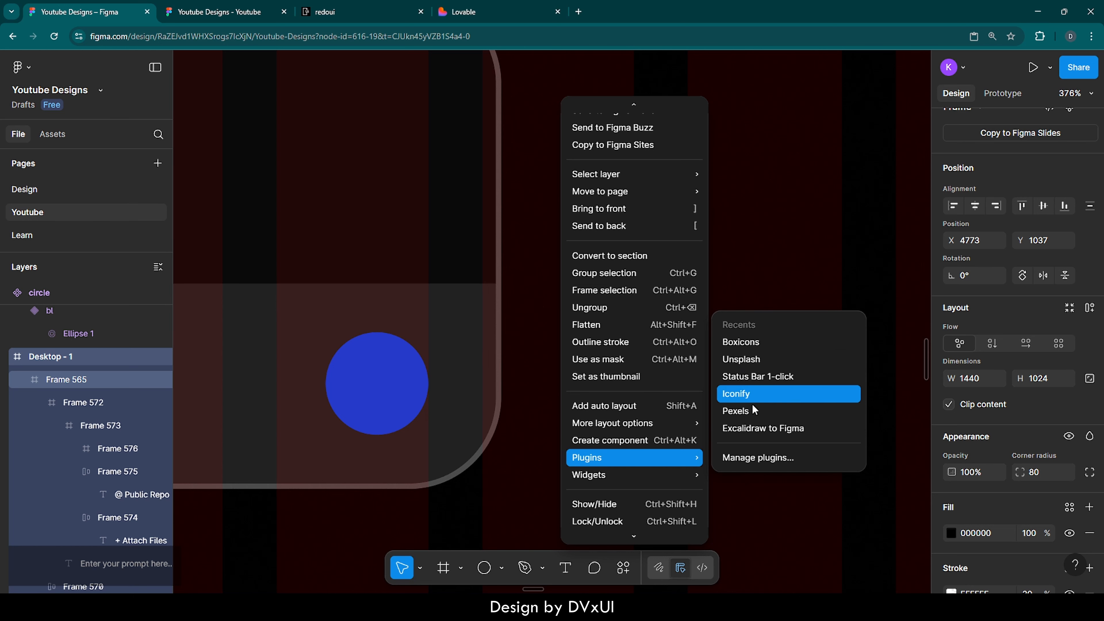
{"action": "left_click", "coordinate": [750, 459]}
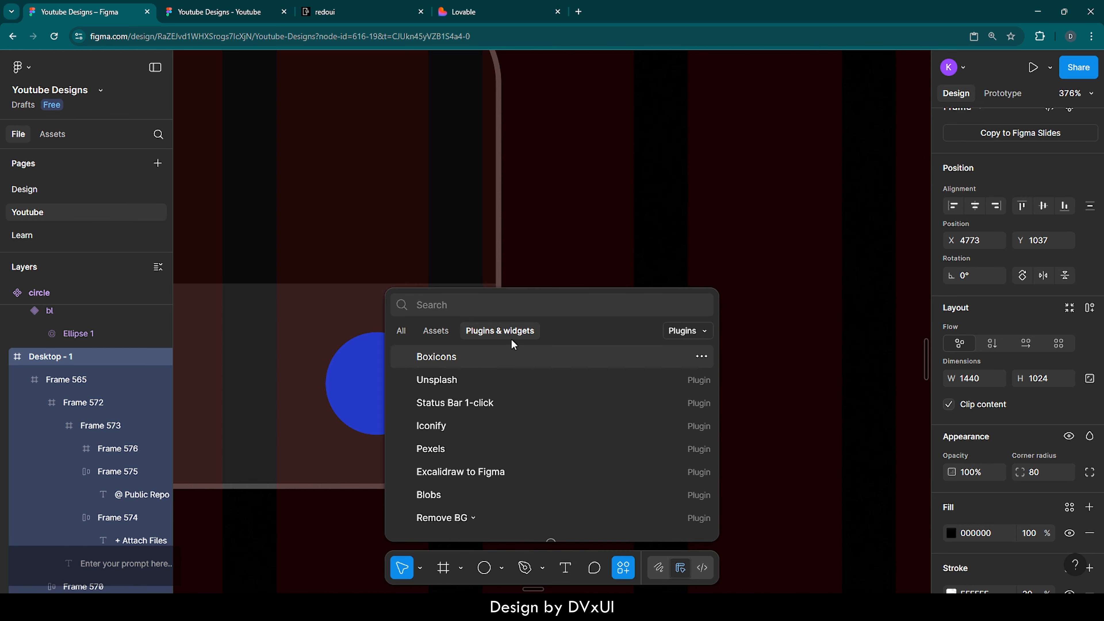
{"action": "type", "text": "boxicons"}
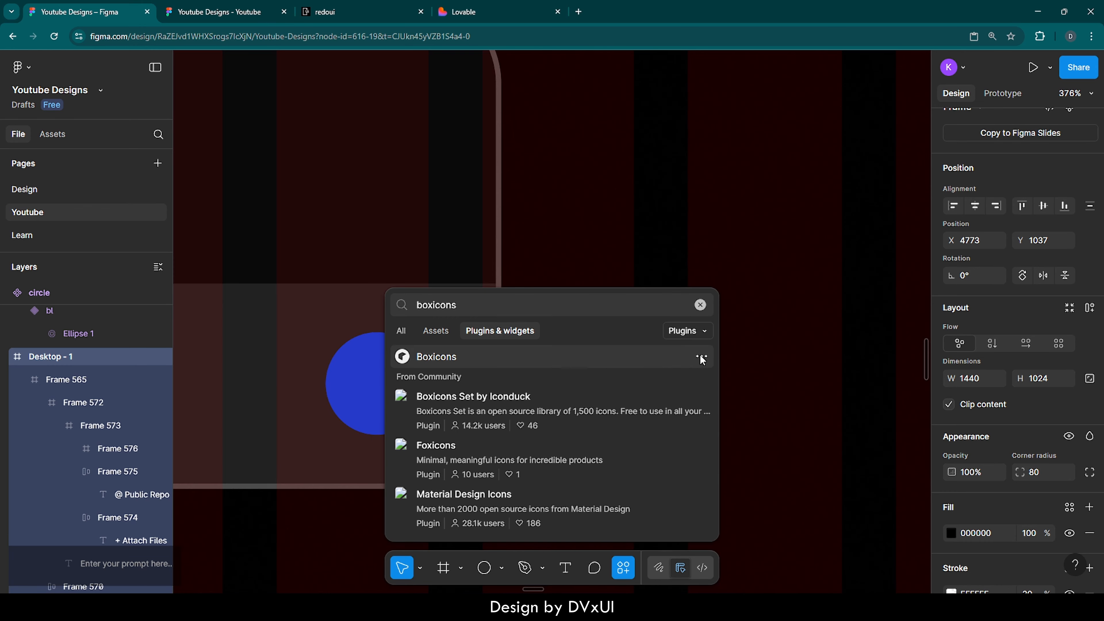
{"action": "left_click", "coordinate": [701, 357]}
{"action": "left_click", "coordinate": [685, 384]}
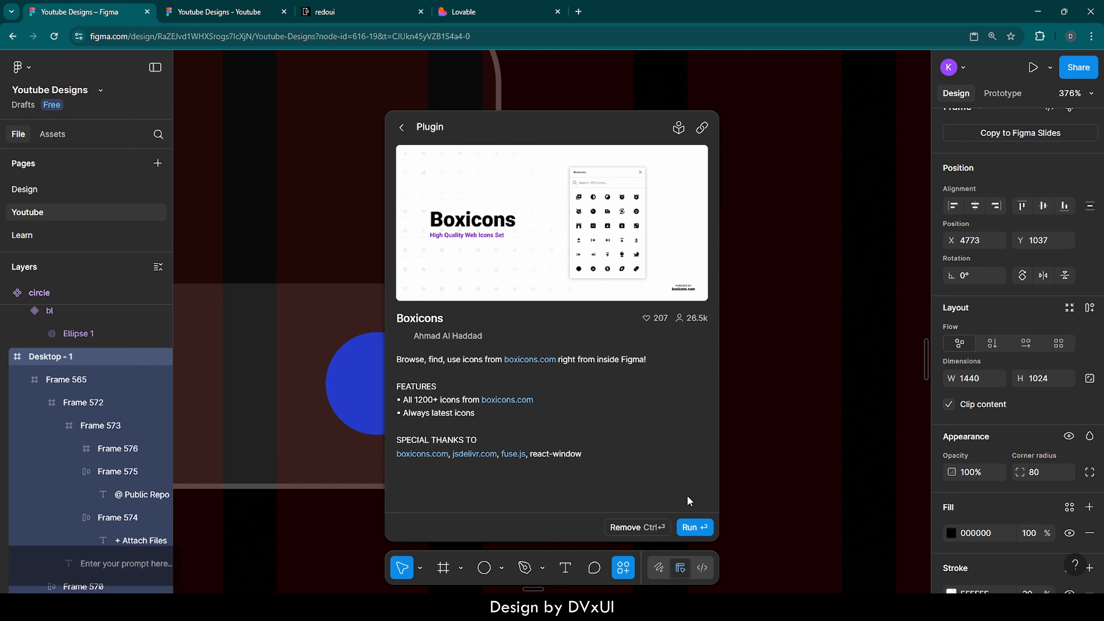
{"action": "left_click", "coordinate": [692, 526]}
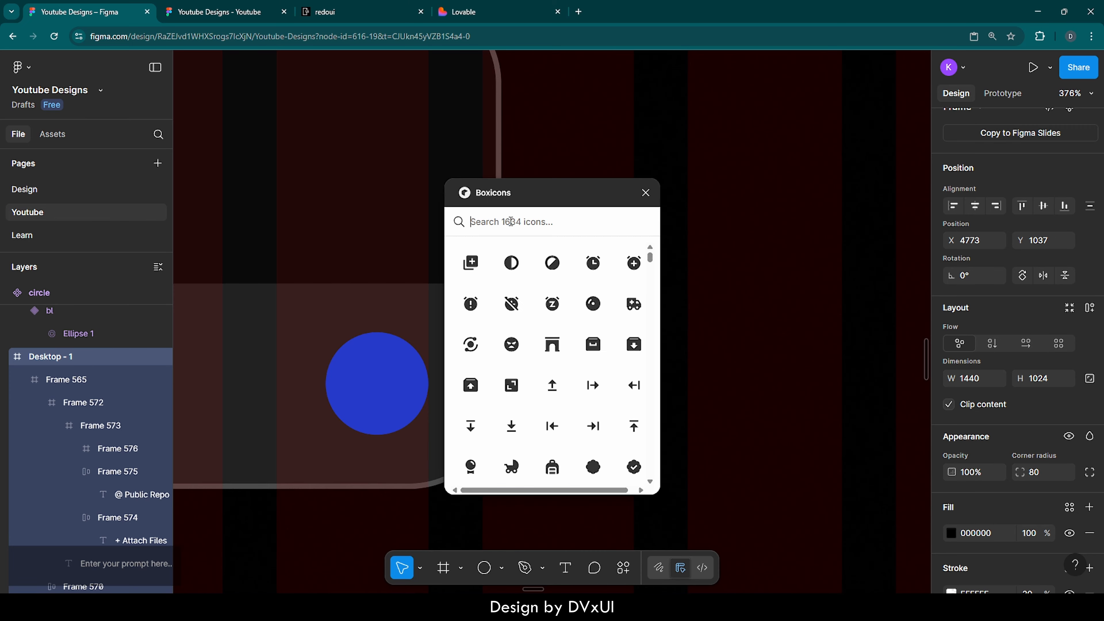
Search Boxicons for "arrow", insert the plain thin up-arrow icon and close the plugin.
{"action": "left_click", "coordinate": [511, 222]}
{"action": "type", "text": "arrow up"}
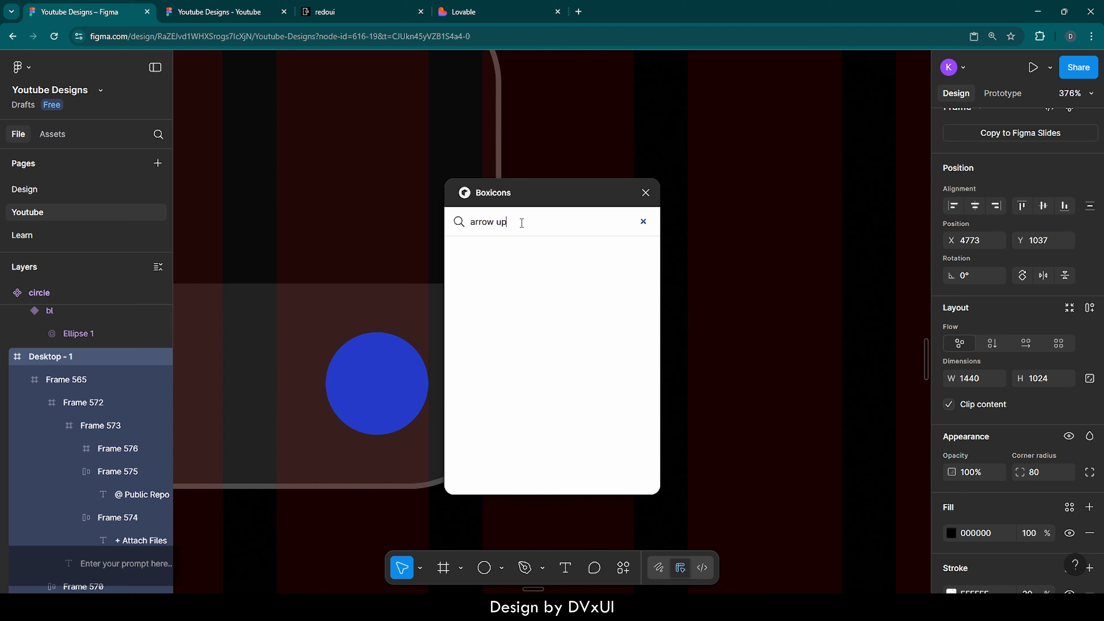
{"action": "key", "text": "BackSpace"}
{"action": "key", "text": "BackSpace"}
{"action": "key", "text": "BackSpace"}
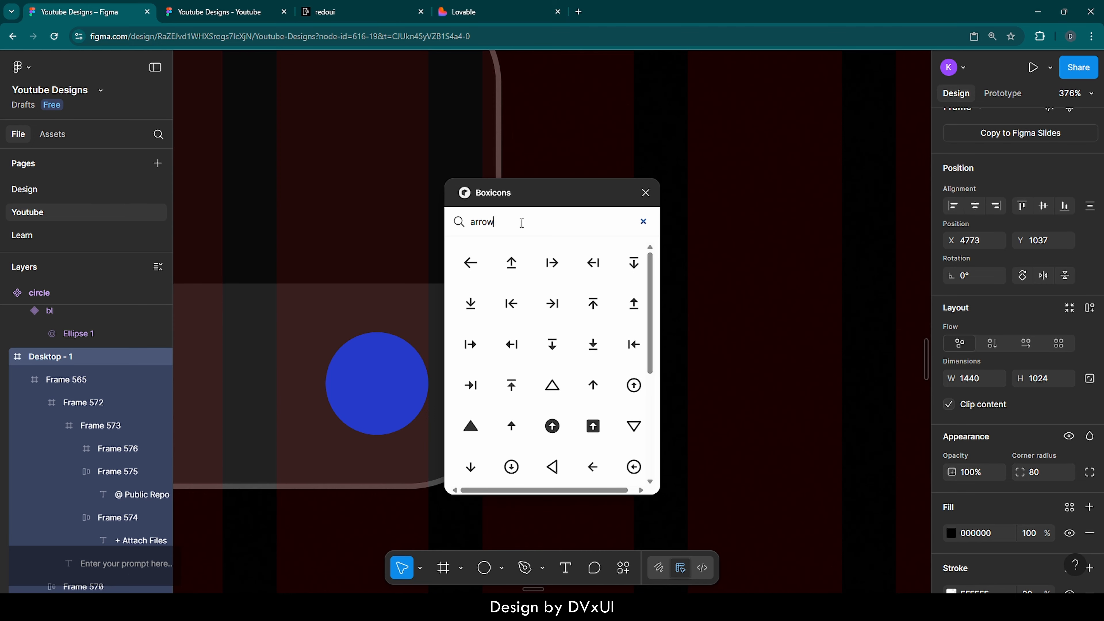
{"action": "left_click", "coordinate": [594, 387]}
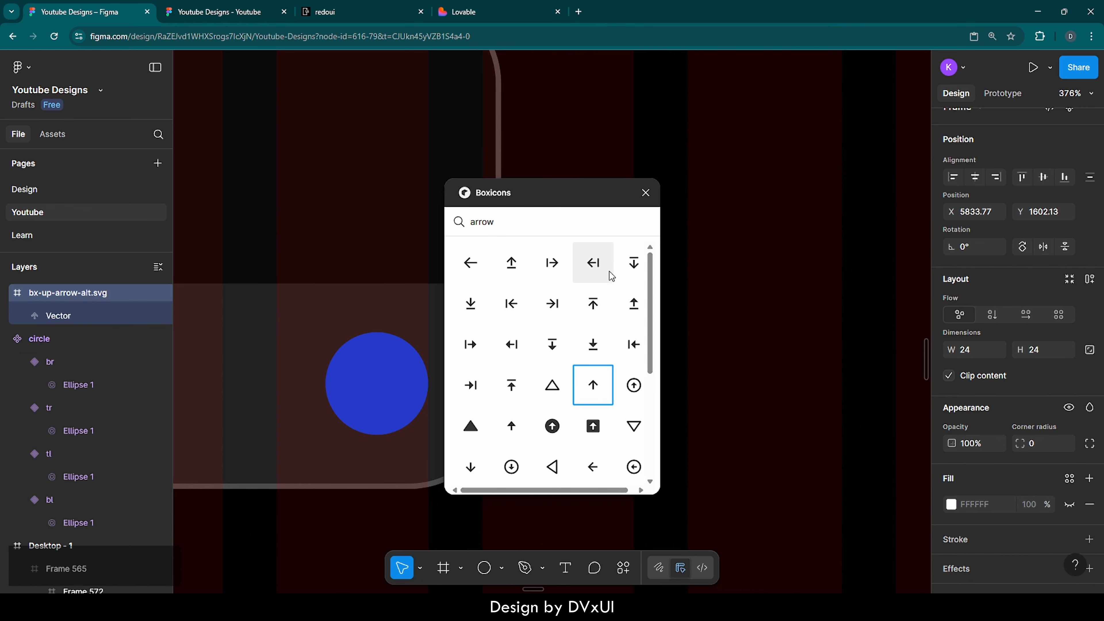
{"action": "left_click", "coordinate": [645, 192]}
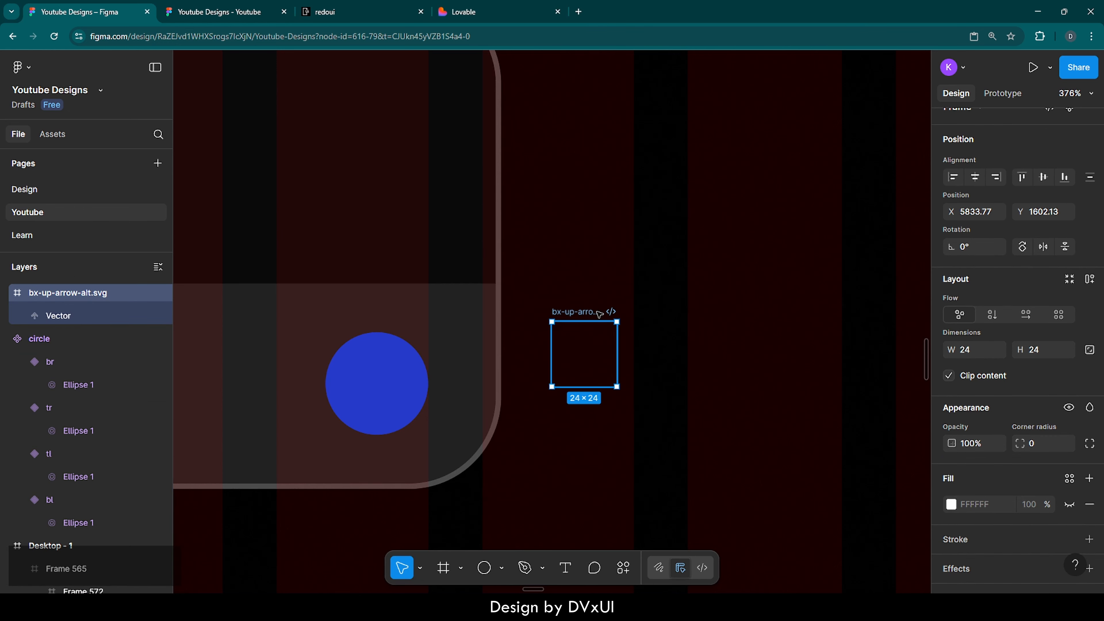
Move the up-arrow icon inside the blue circle and centre it horizontally and vertically.
{"action": "key", "text": "ctrl"}
{"action": "key", "text": "ctrl+x"}
{"action": "left_click", "coordinate": [360, 375]}
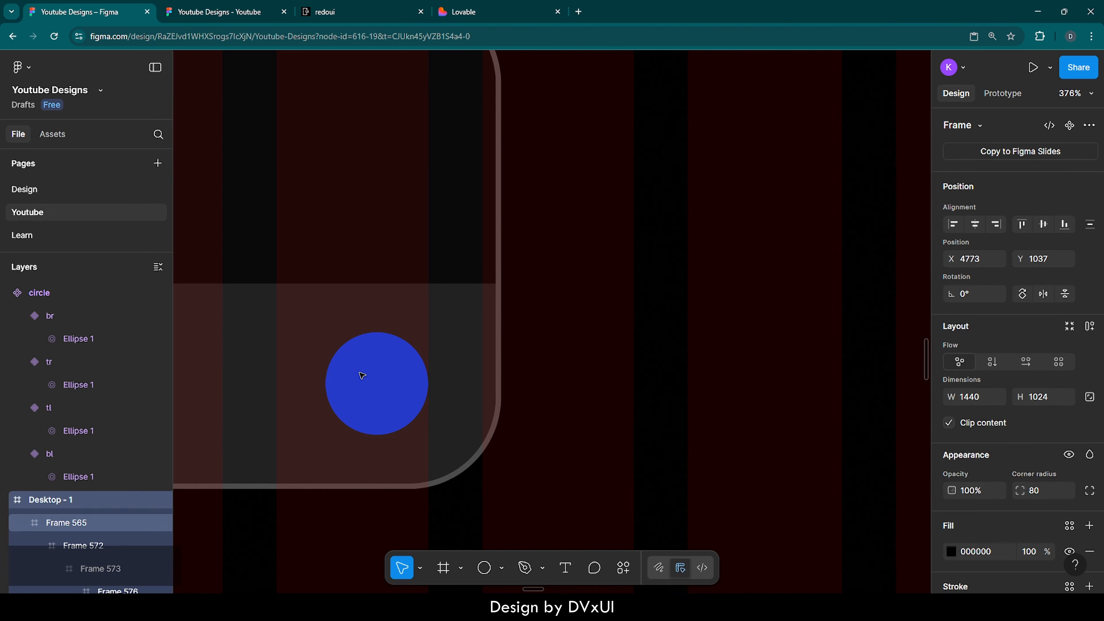
{"action": "left_click", "coordinate": [362, 376]}
{"action": "left_click", "coordinate": [364, 376]}
{"action": "left_click_drag", "start_coordinate": [370, 378], "coordinate": [539, 379]}
{"action": "key", "text": "ctrl+v"}
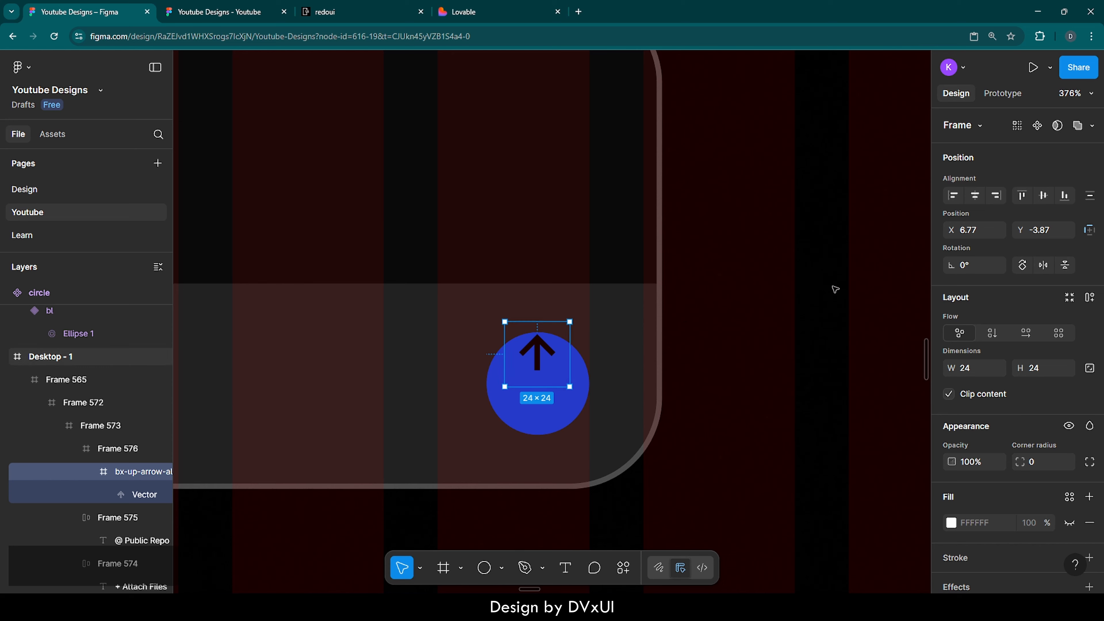
{"action": "left_click", "coordinate": [974, 196]}
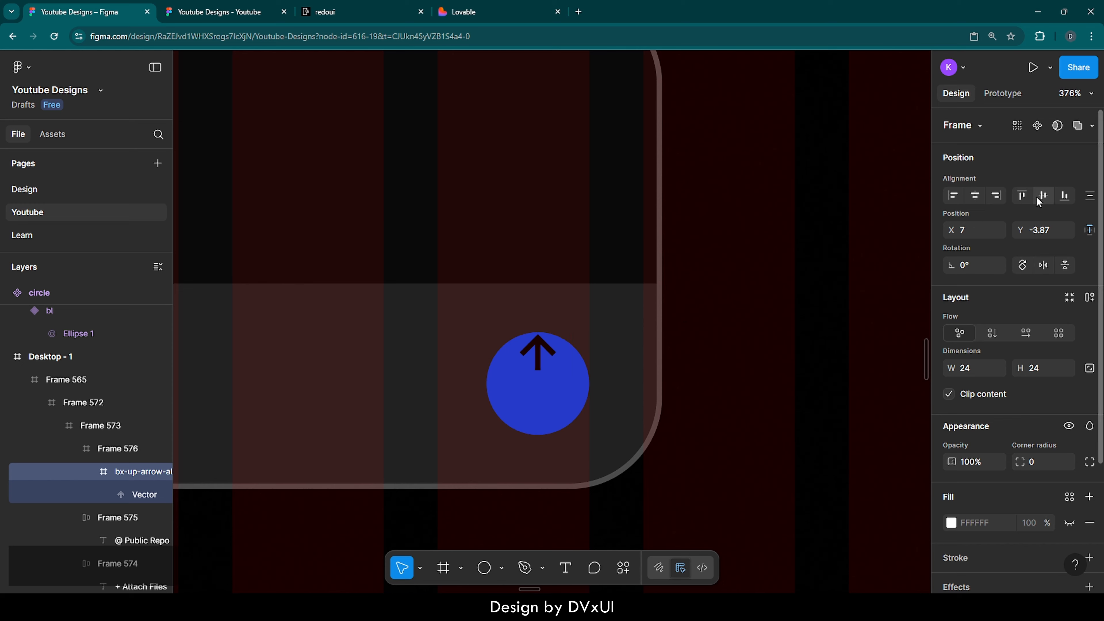
{"action": "left_click", "coordinate": [1042, 196]}
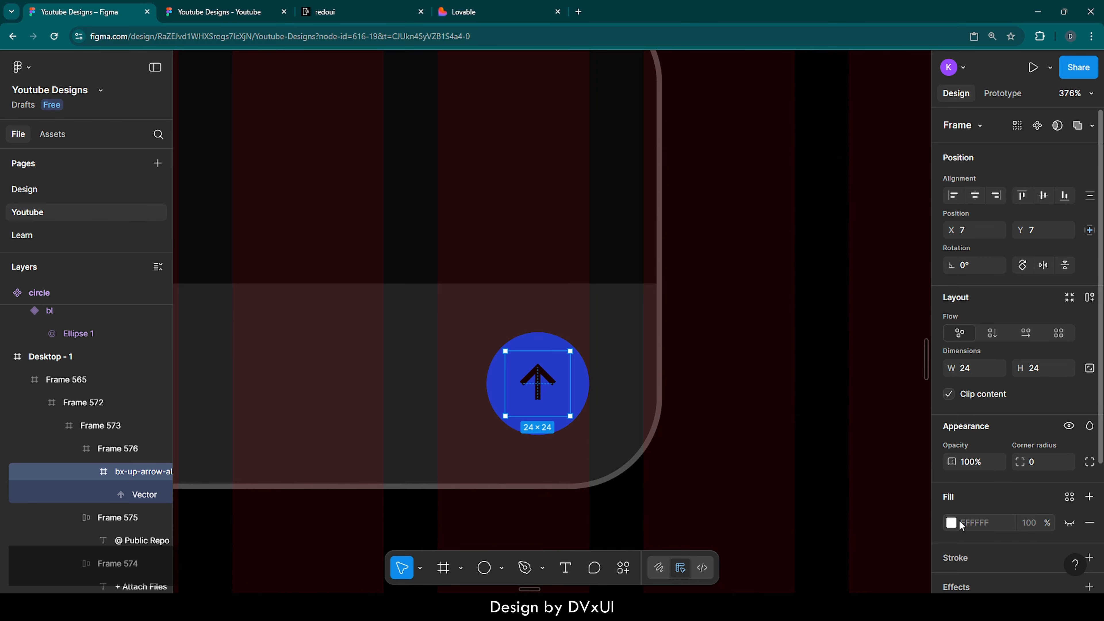
Change the arrow icon's colour to white, FFFFFF.
{"action": "scroll", "coordinate": [959, 520], "scroll_direction": "down", "scroll_amount": 3}
{"action": "double_click", "coordinate": [974, 481]}
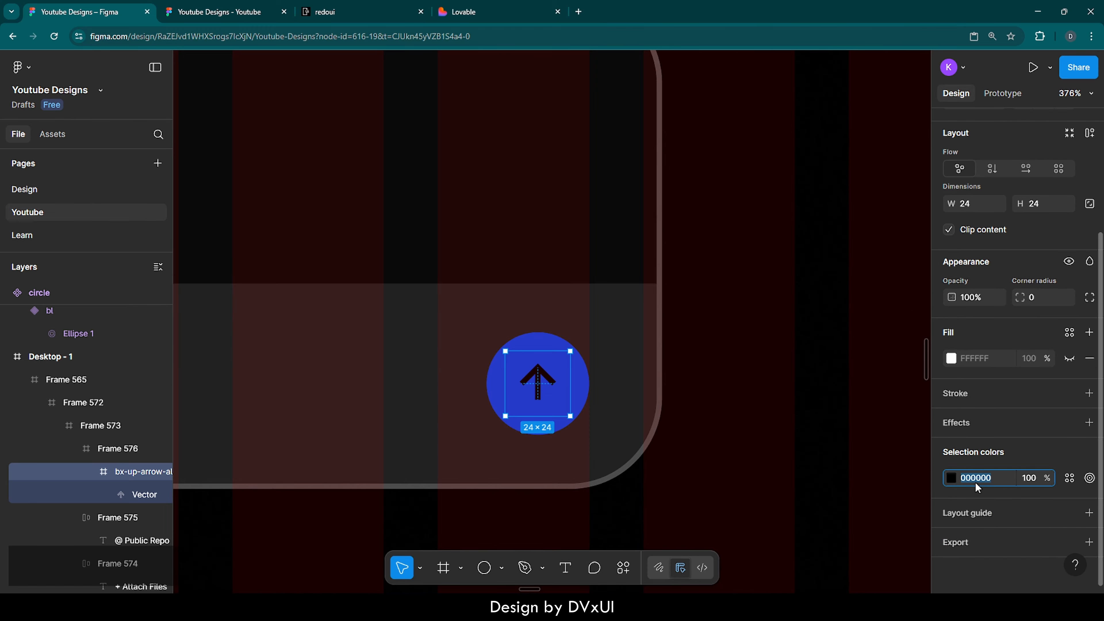
{"action": "type", "text": "fff"}
{"action": "key", "text": "Return"}
{"action": "left_click", "coordinate": [727, 437]}
Align the Attach Files, Public Repo and blue submit buttons along their bottom edges.
{"action": "scroll", "coordinate": [727, 438], "scroll_direction": "down", "scroll_amount": 6}
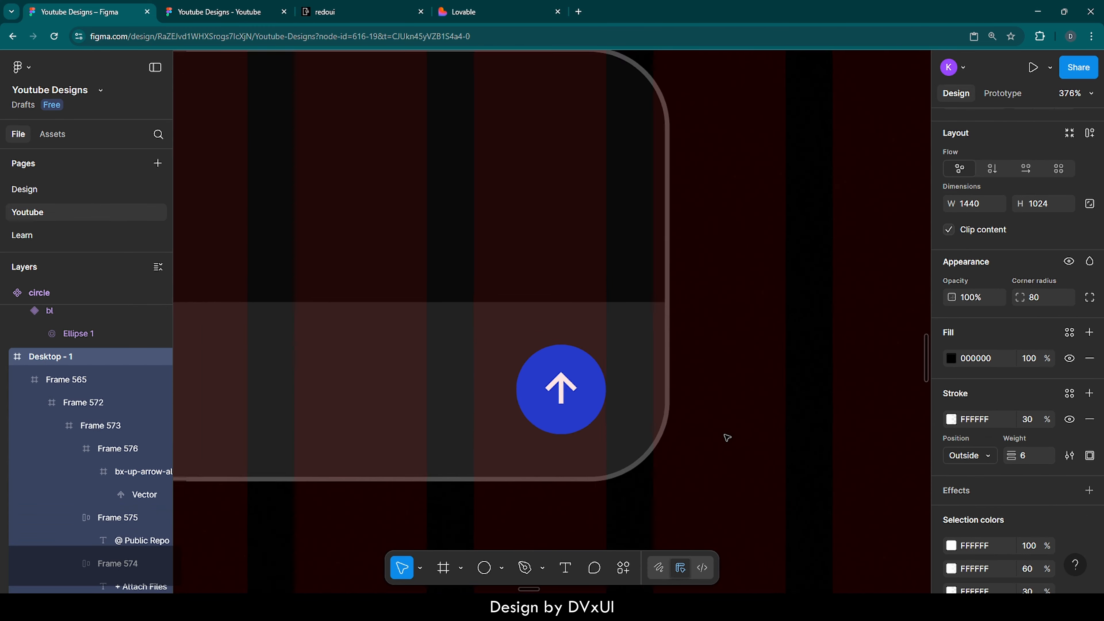
{"action": "scroll", "coordinate": [727, 437], "scroll_direction": "left", "scroll_amount": 2}
{"action": "scroll", "coordinate": [727, 438], "scroll_direction": "down", "scroll_amount": 3}
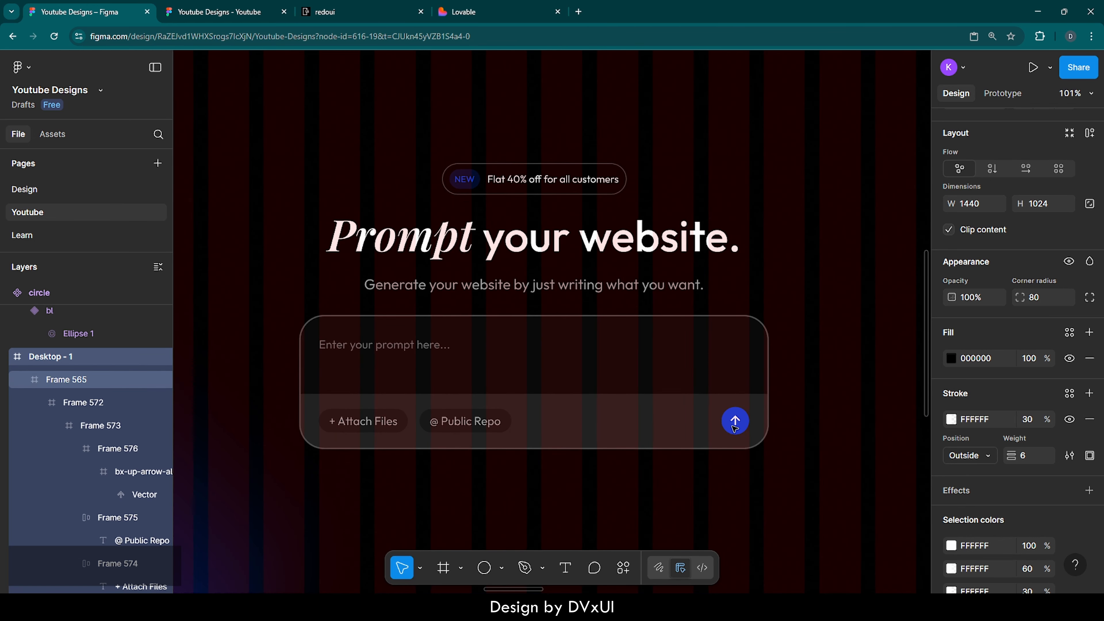
{"action": "left_click", "coordinate": [734, 428]}
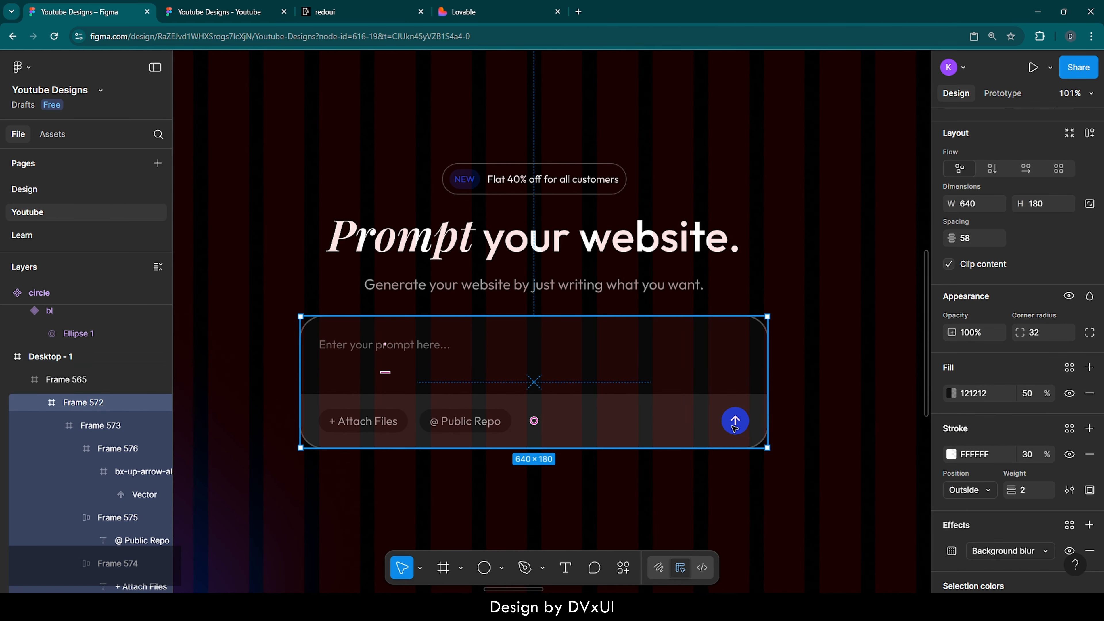
{"action": "left_click", "coordinate": [735, 429]}
{"action": "left_click", "coordinate": [734, 428]}
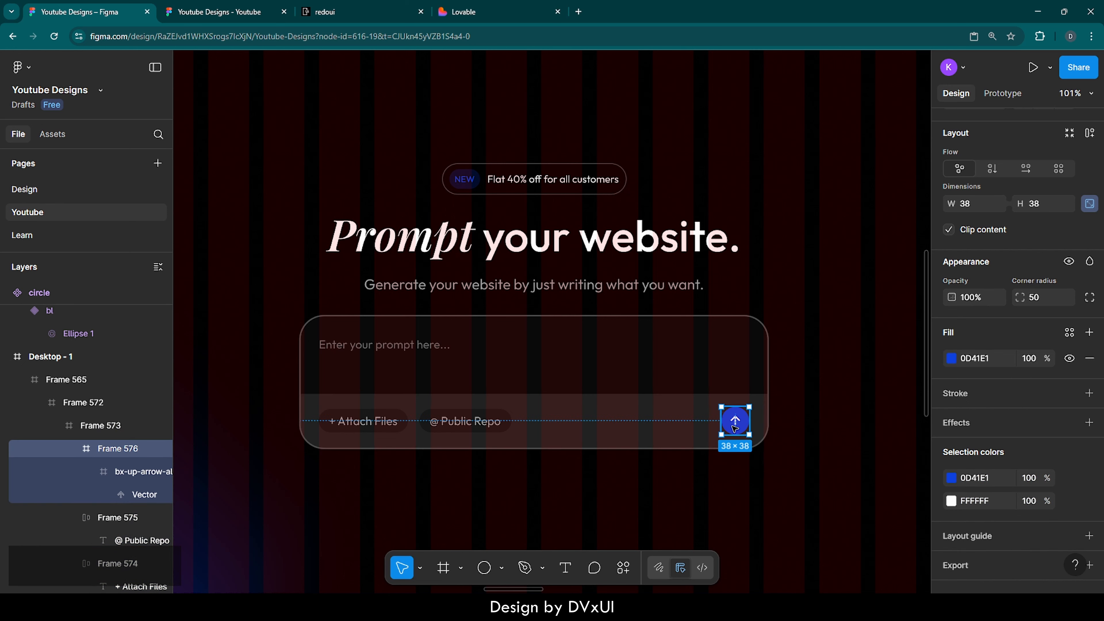
{"action": "left_click", "coordinate": [449, 429], "text": "shift"}
{"action": "left_click", "coordinate": [361, 428], "text": "shift"}
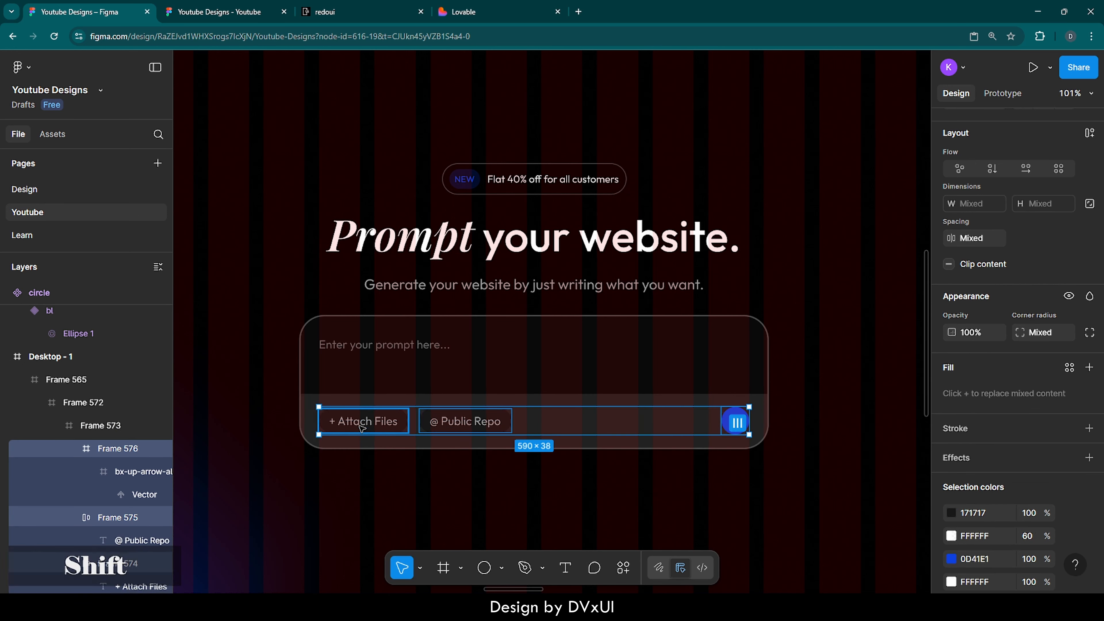
{"action": "scroll", "coordinate": [968, 188], "scroll_direction": "up", "scroll_amount": 4}
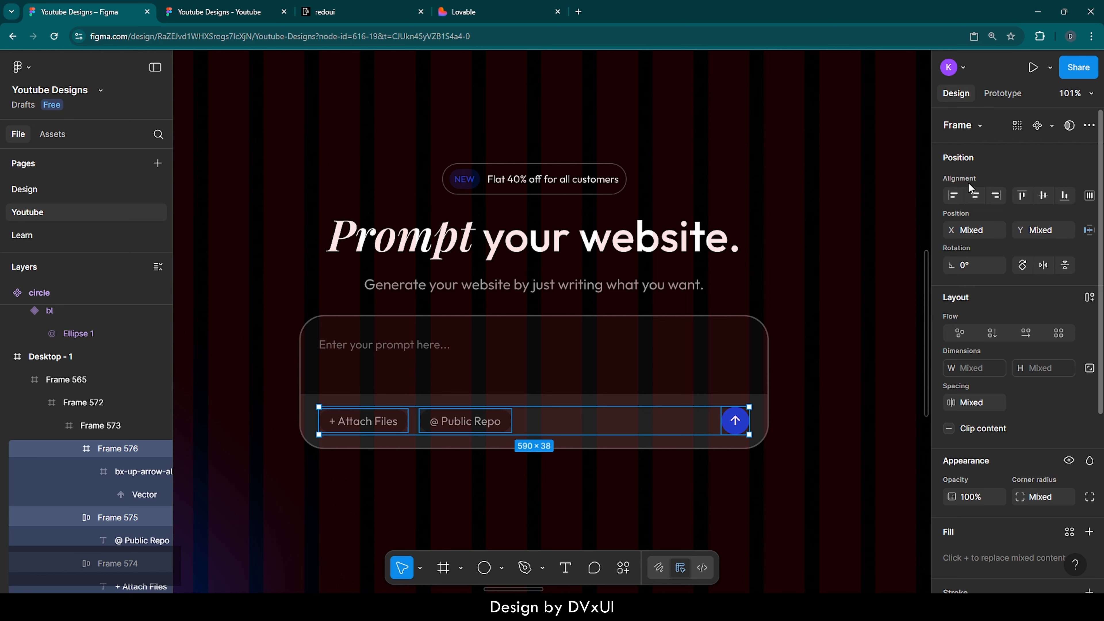
{"action": "left_click", "coordinate": [1065, 196]}
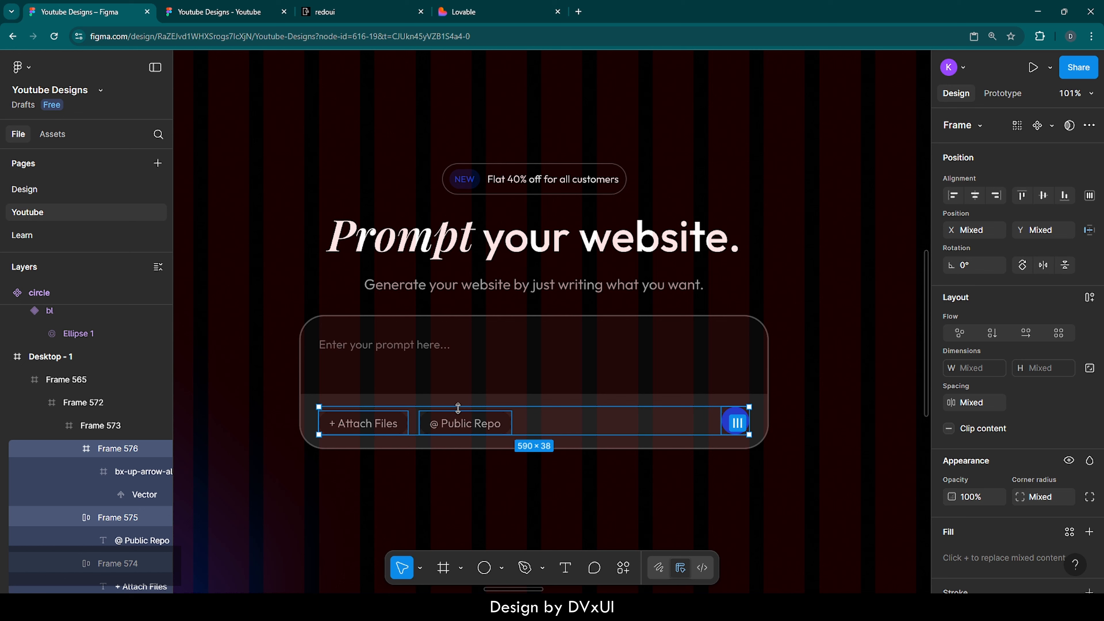
{"action": "left_click", "coordinate": [653, 480]}
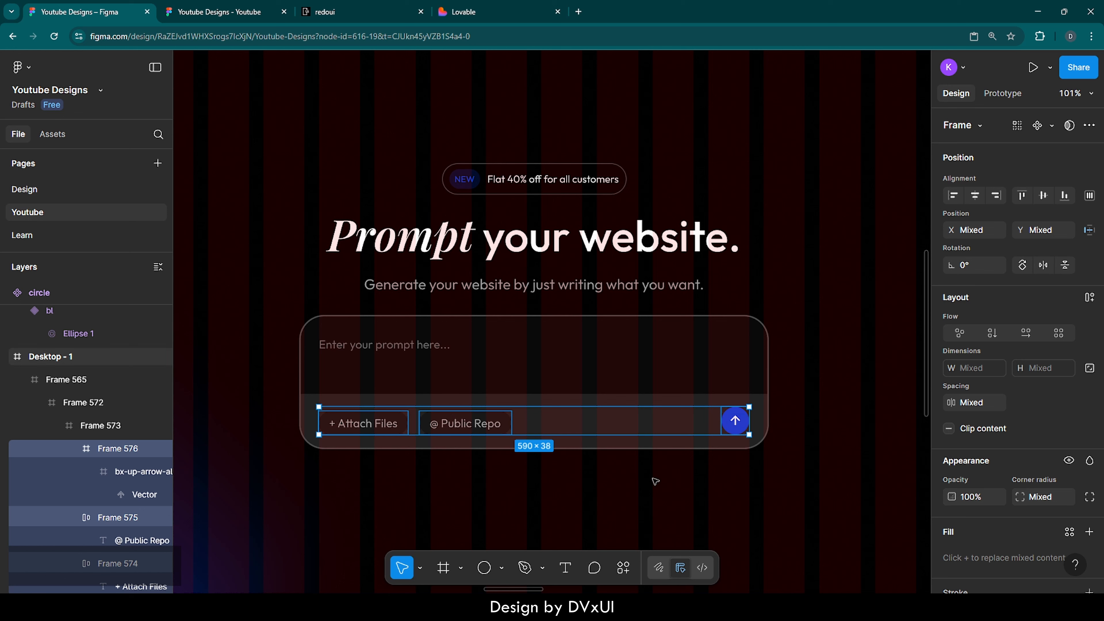
Remove the translucent white fill from the prompt box's bottom strip.
{"action": "left_click", "coordinate": [573, 408]}
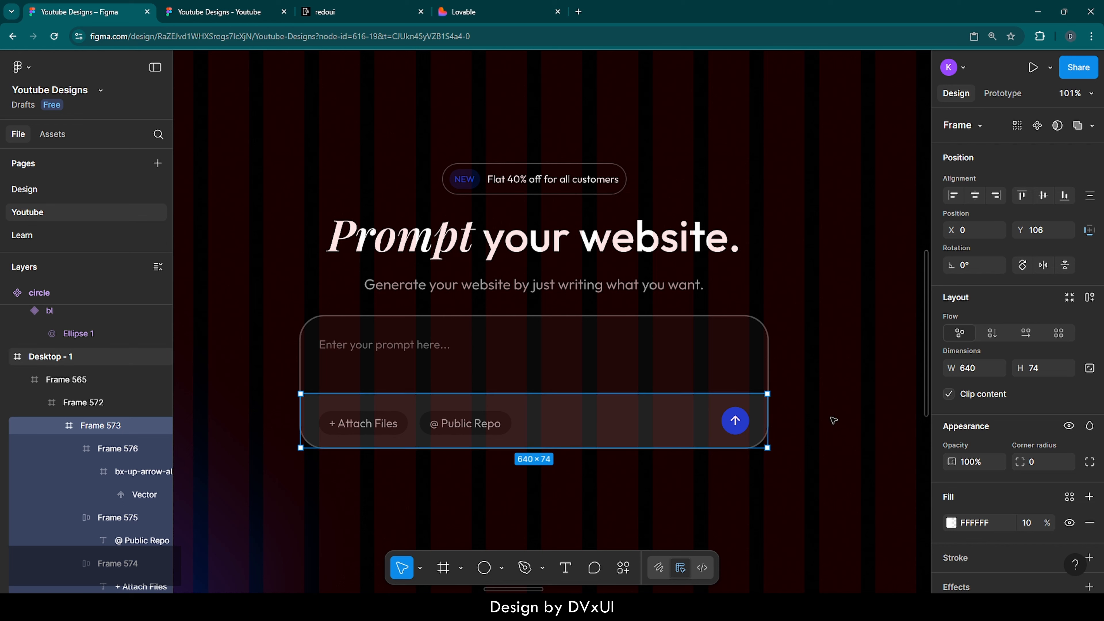
{"action": "scroll", "coordinate": [1005, 497], "scroll_direction": "down", "scroll_amount": 3}
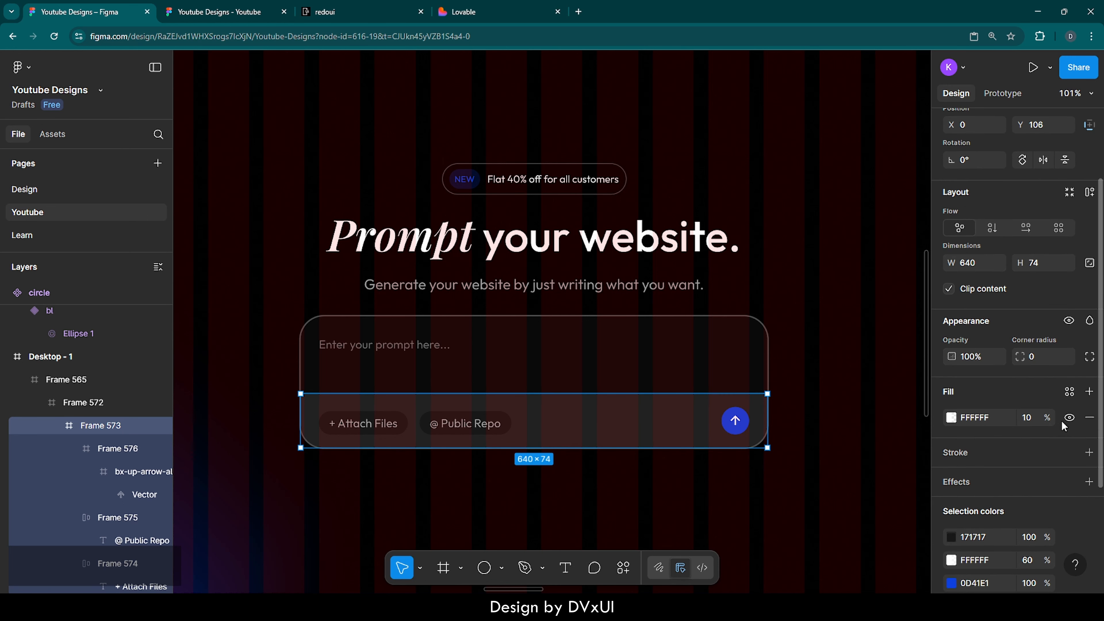
{"action": "left_click", "coordinate": [1092, 418]}
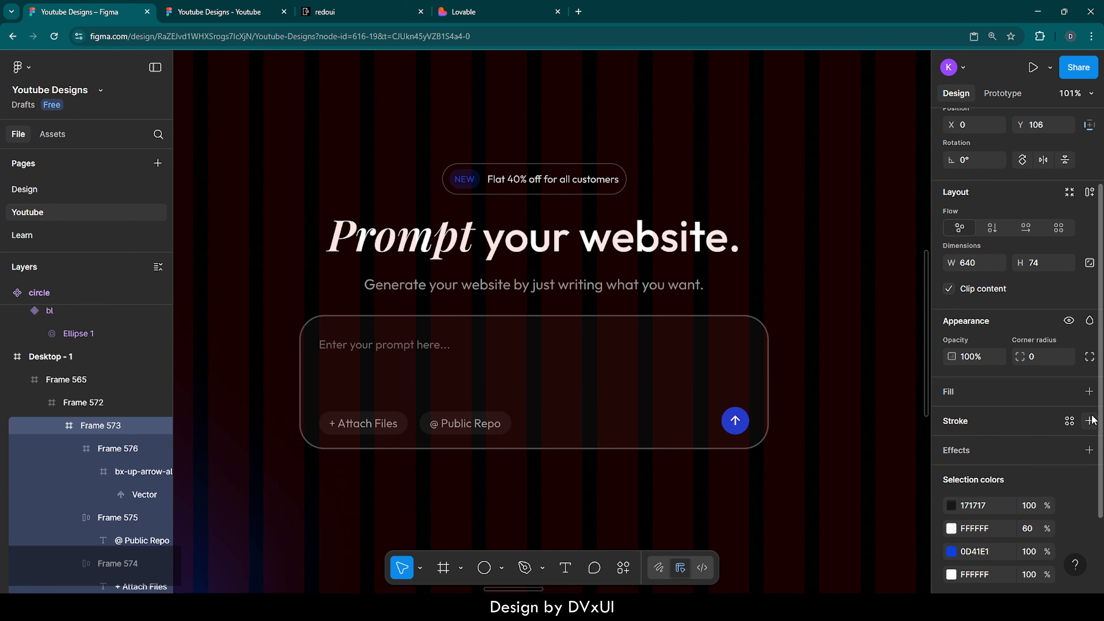
{"action": "left_click", "coordinate": [840, 389]}
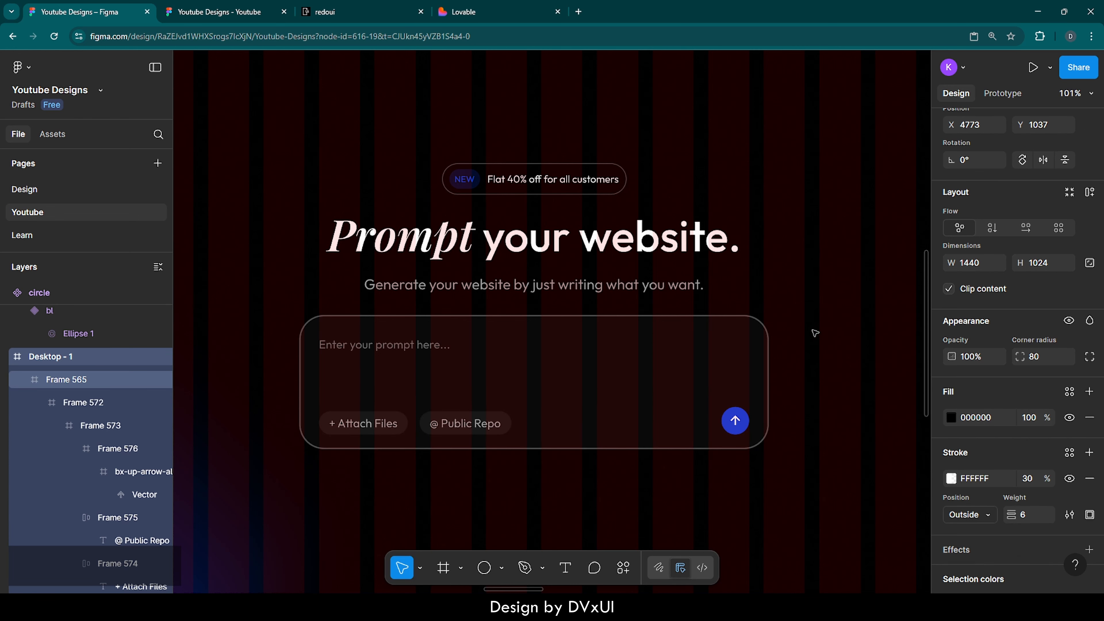
Check the hero section in the prototype preview and return to the design file.
{"action": "left_click", "coordinate": [226, 9]}
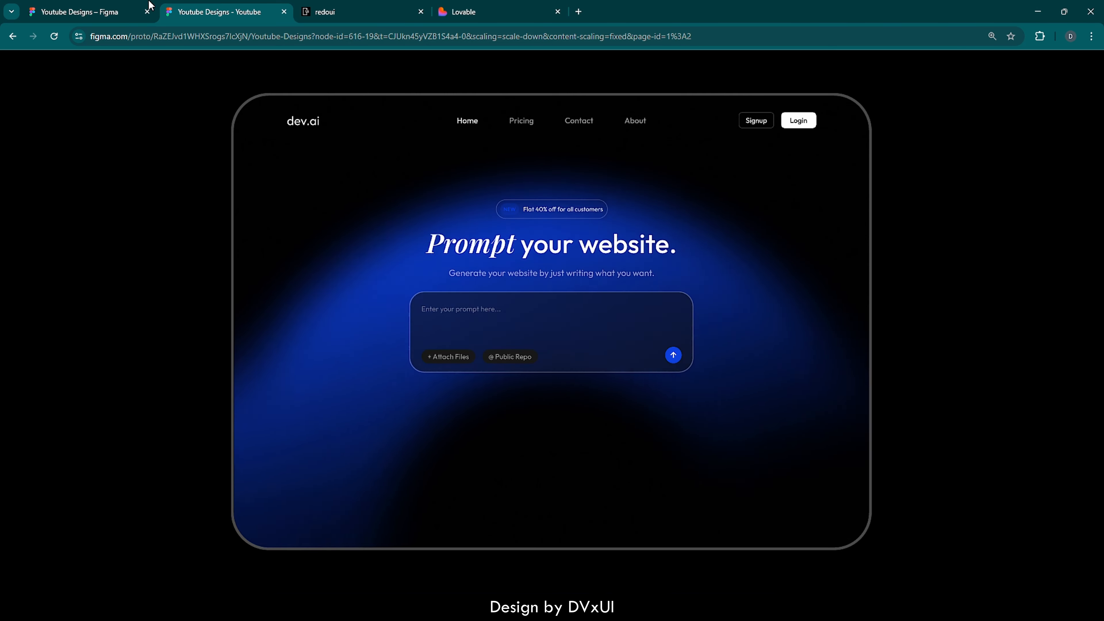
{"action": "left_click", "coordinate": [89, 15]}
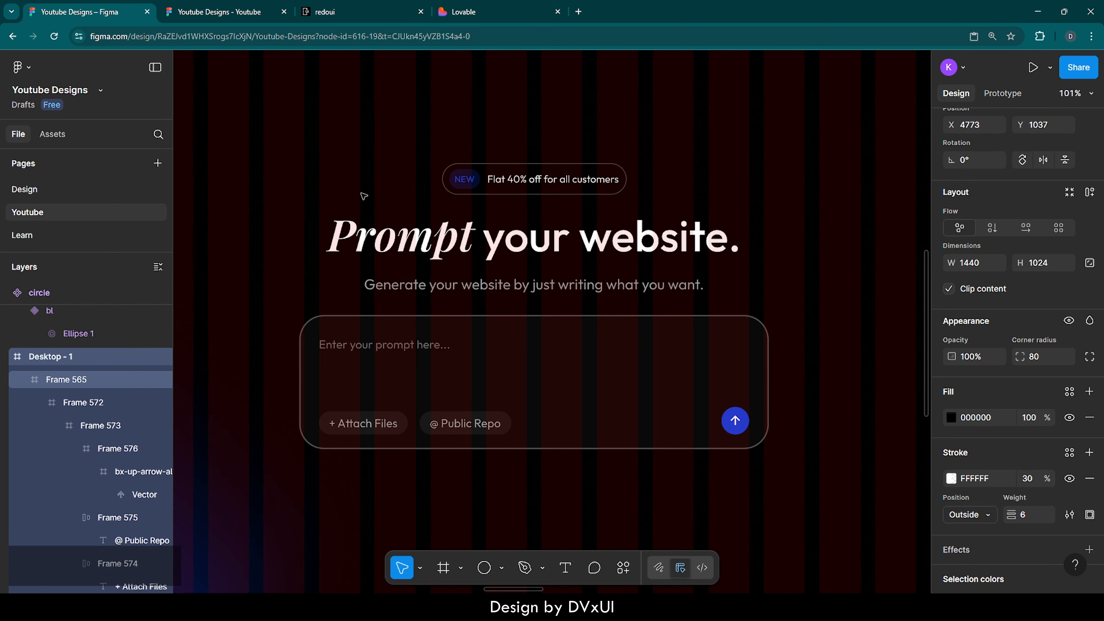
{"action": "scroll", "coordinate": [526, 330], "scroll_direction": "down", "scroll_amount": 4}
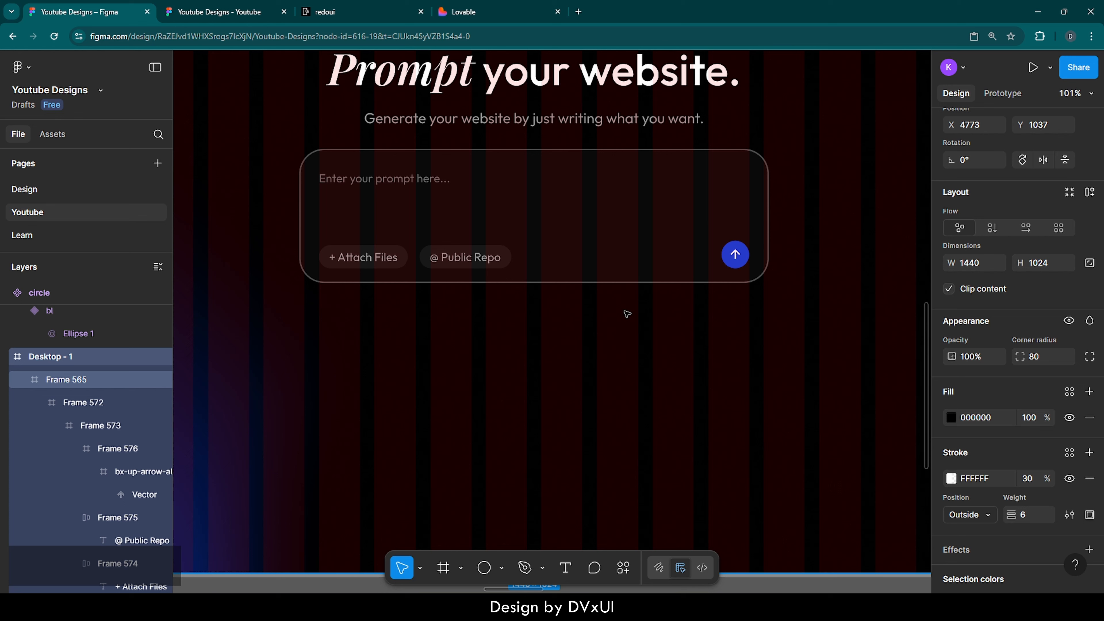
Add a text layer reading "Portfolio Website" below the prompt box.
{"action": "key", "text": "t"}
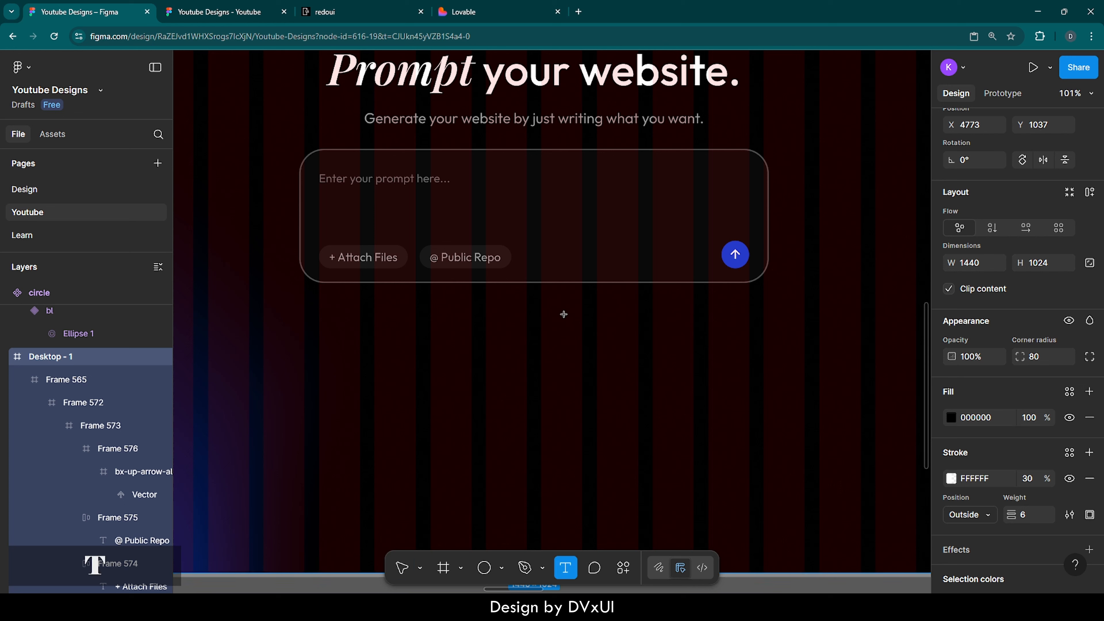
{"action": "left_click", "coordinate": [530, 335]}
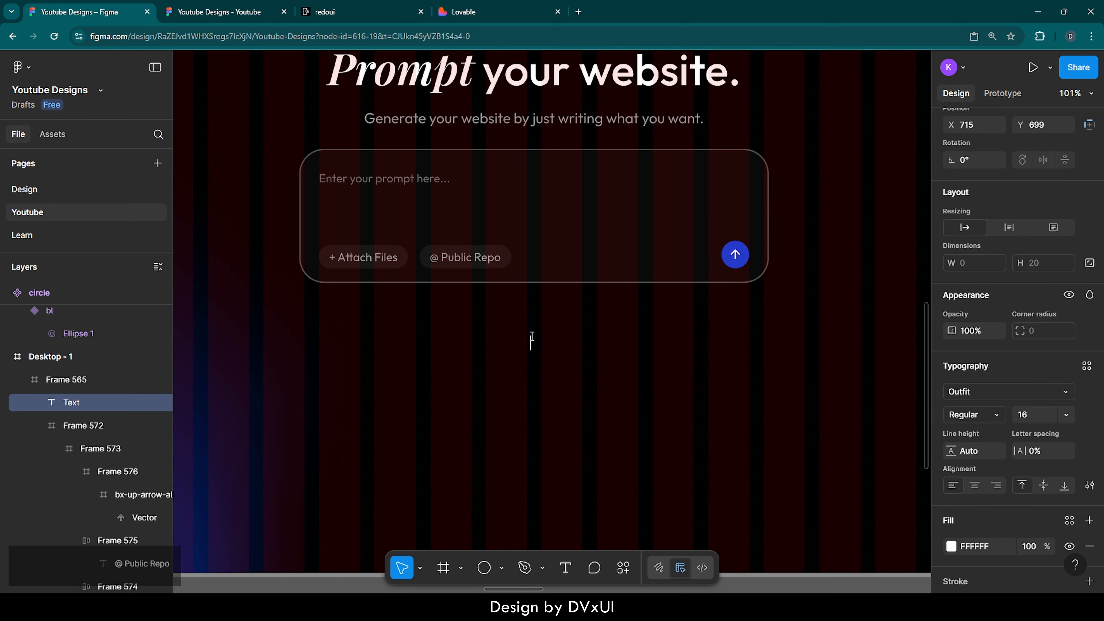
{"action": "type", "text": "Port"}
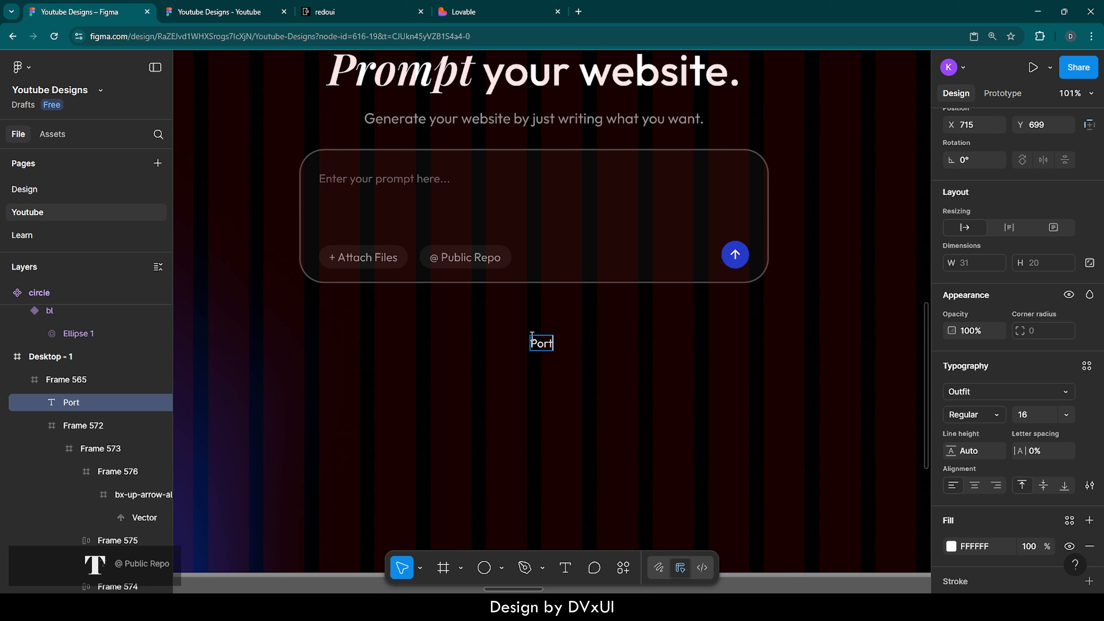
{"action": "type", "text": "folio We"}
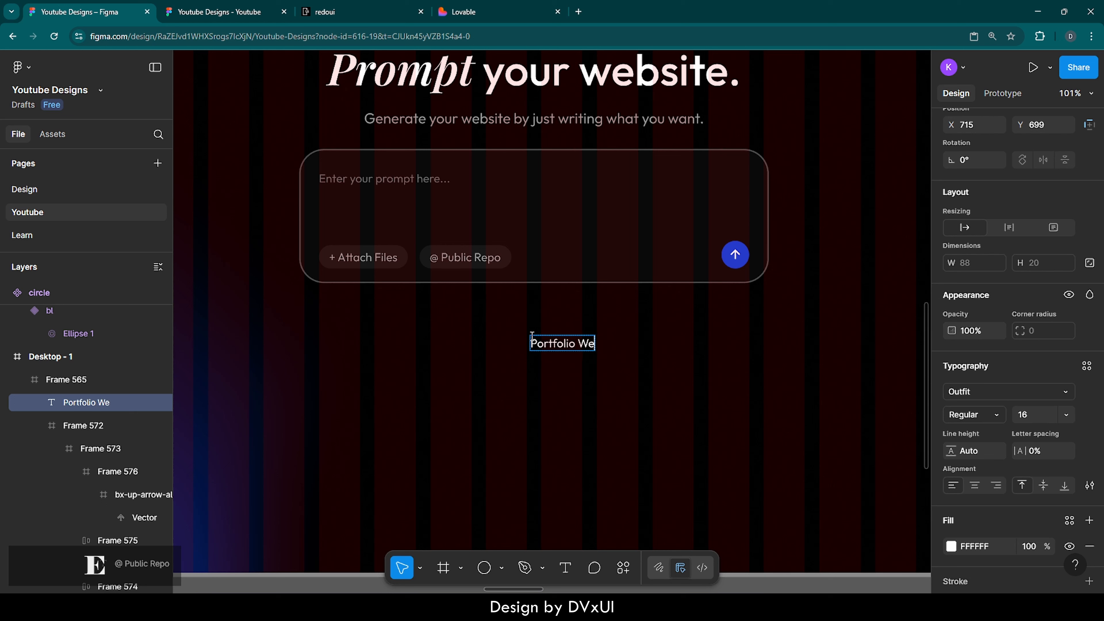
{"action": "type", "text": "bsite"}
{"action": "key", "text": "Escape"}
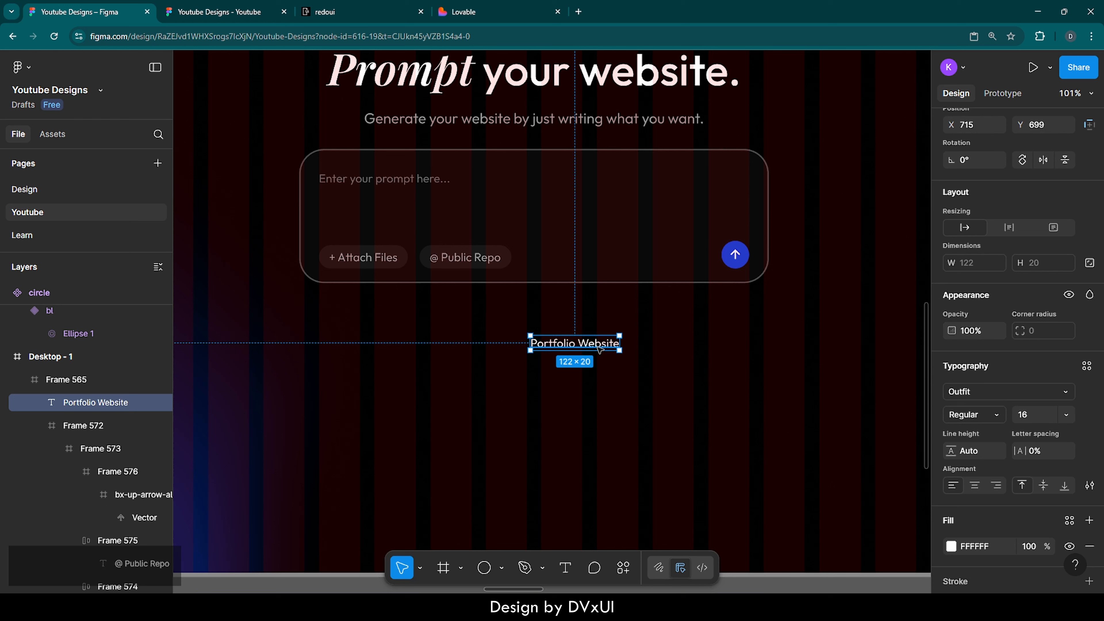
Set the Portfolio Website text's white fill opacity to 70%.
{"action": "left_click", "coordinate": [1023, 419]}
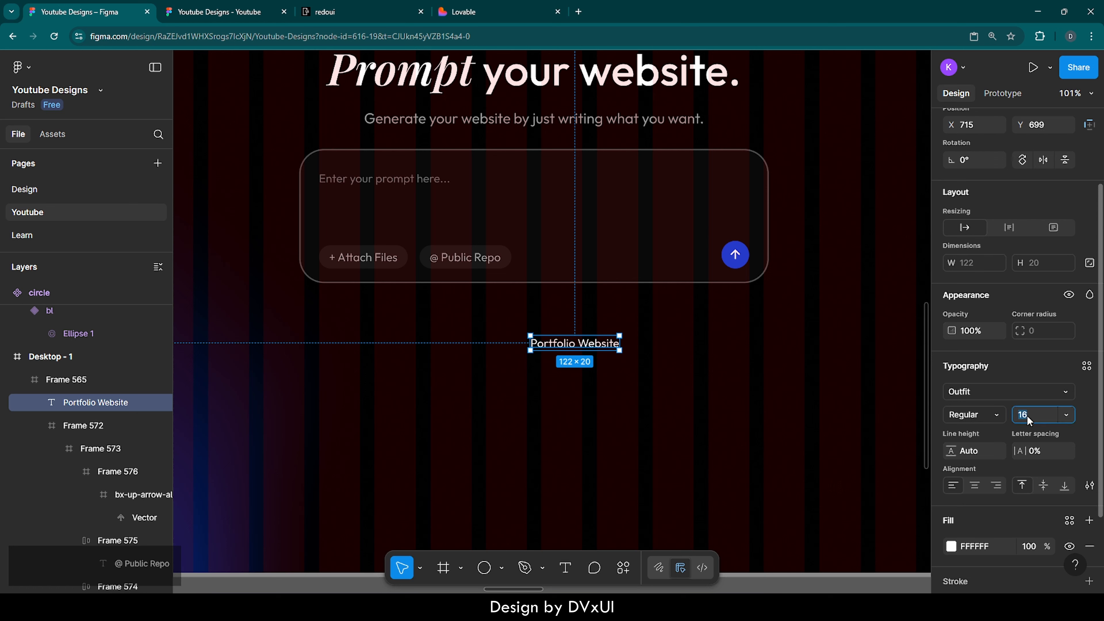
{"action": "scroll", "coordinate": [1003, 457], "scroll_direction": "down", "scroll_amount": 3}
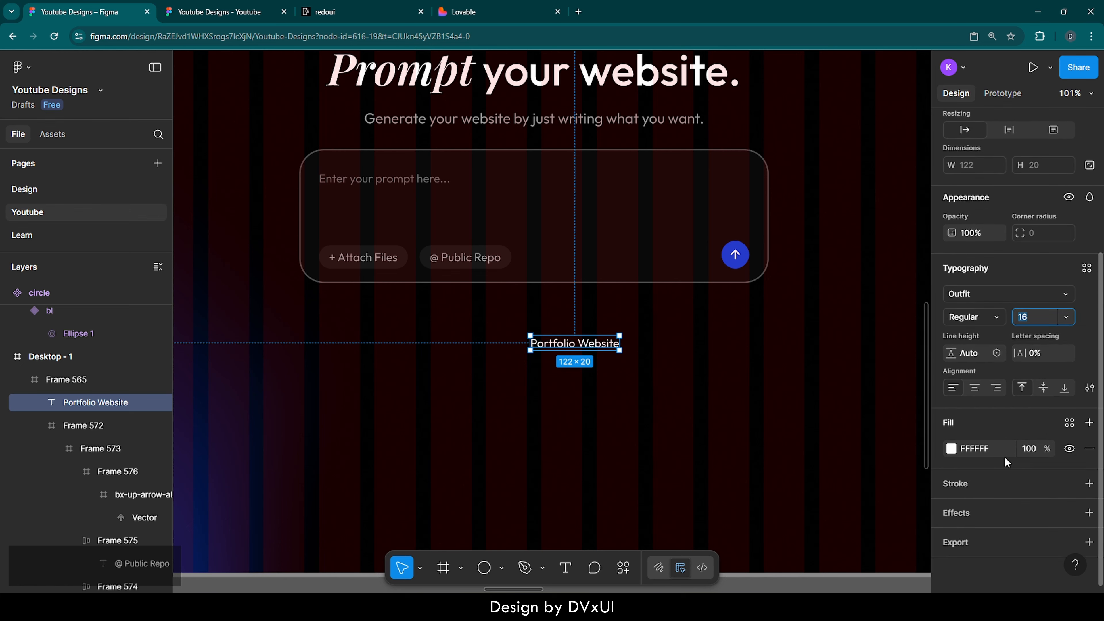
{"action": "left_click", "coordinate": [1033, 449]}
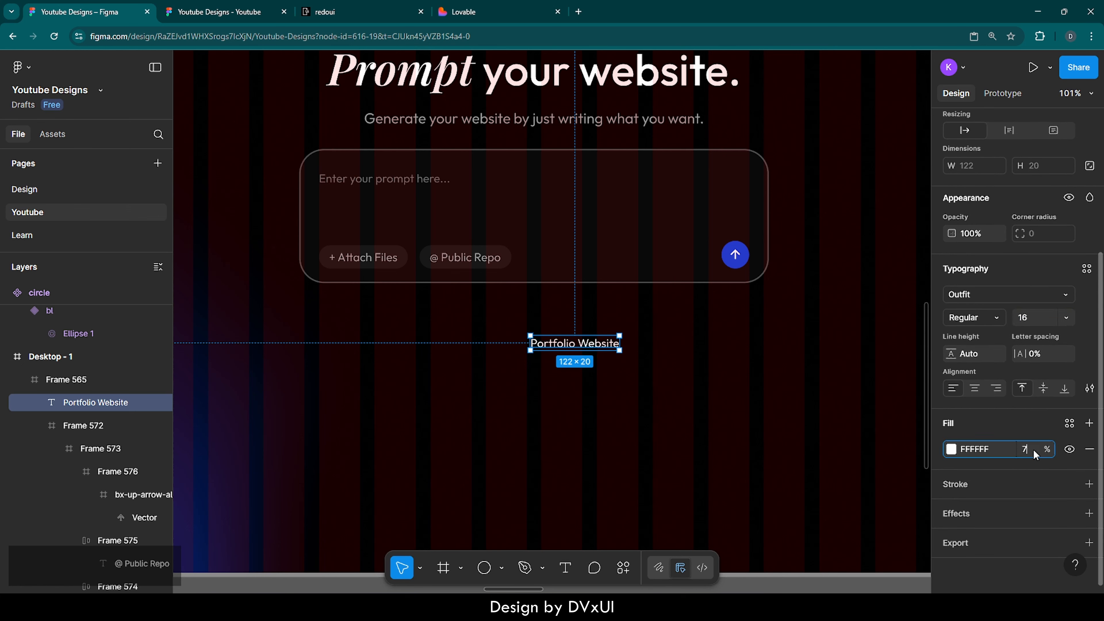
{"action": "type", "text": "70"}
{"action": "key", "text": "Return"}
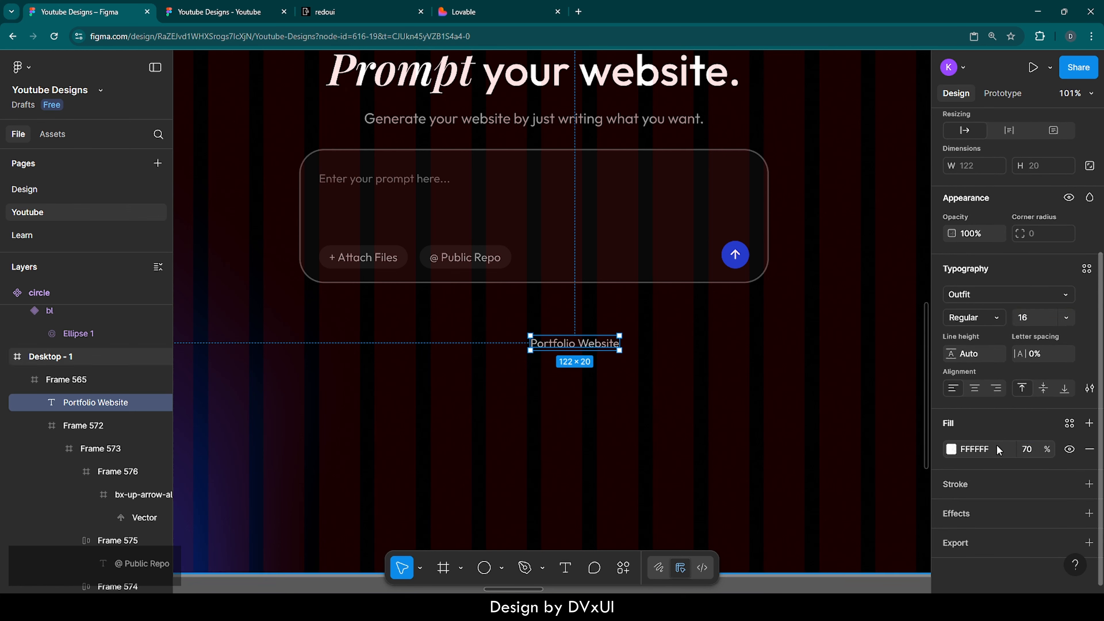
Wrap the Portfolio Website text in an auto layout frame.
{"action": "left_click", "coordinate": [704, 369]}
{"action": "left_click", "coordinate": [575, 344]}
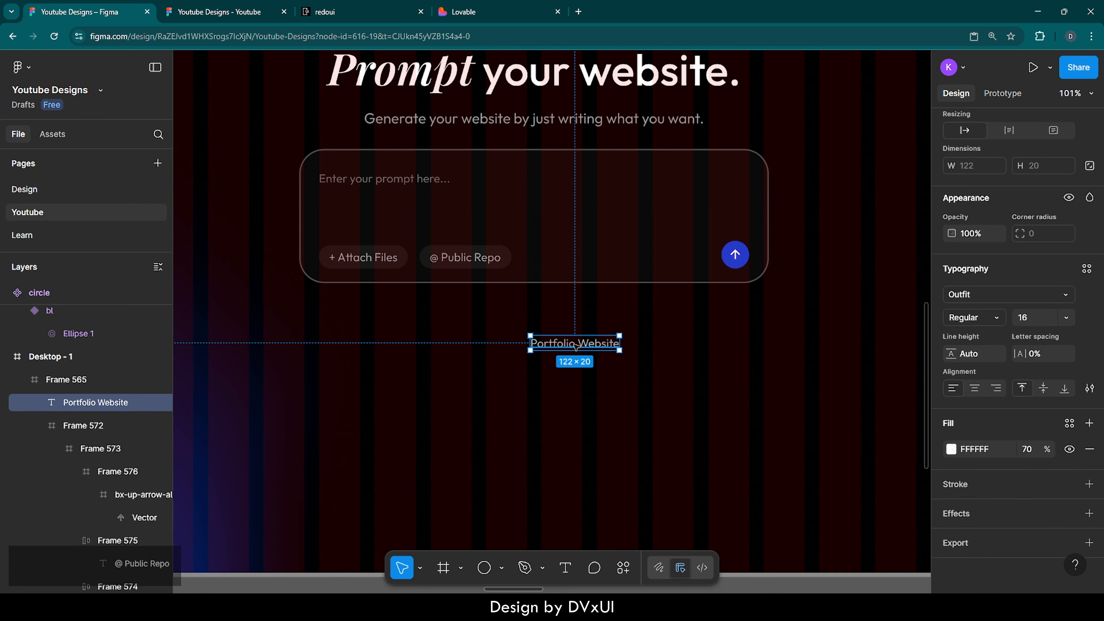
{"action": "key", "text": "shift"}
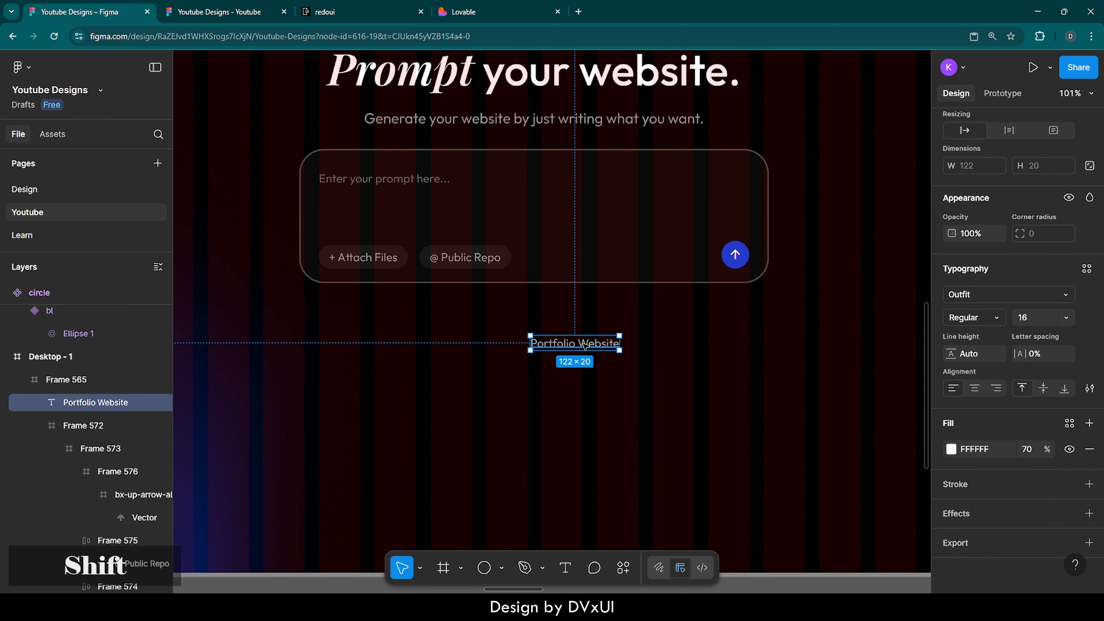
{"action": "key", "text": "shift+a"}
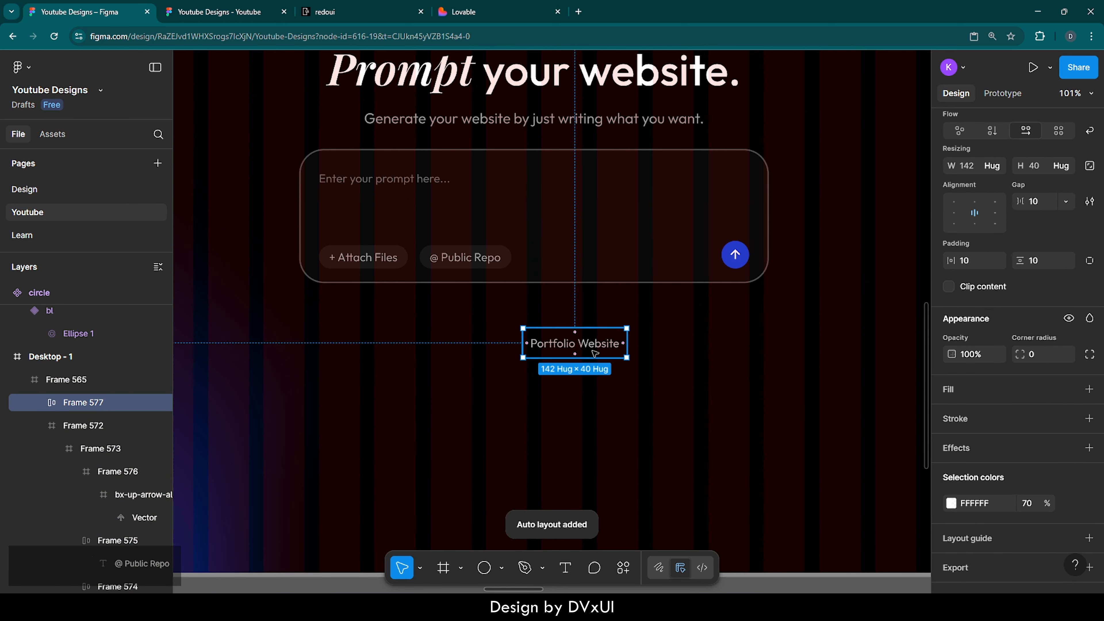
{"action": "right_click", "coordinate": [609, 346]}
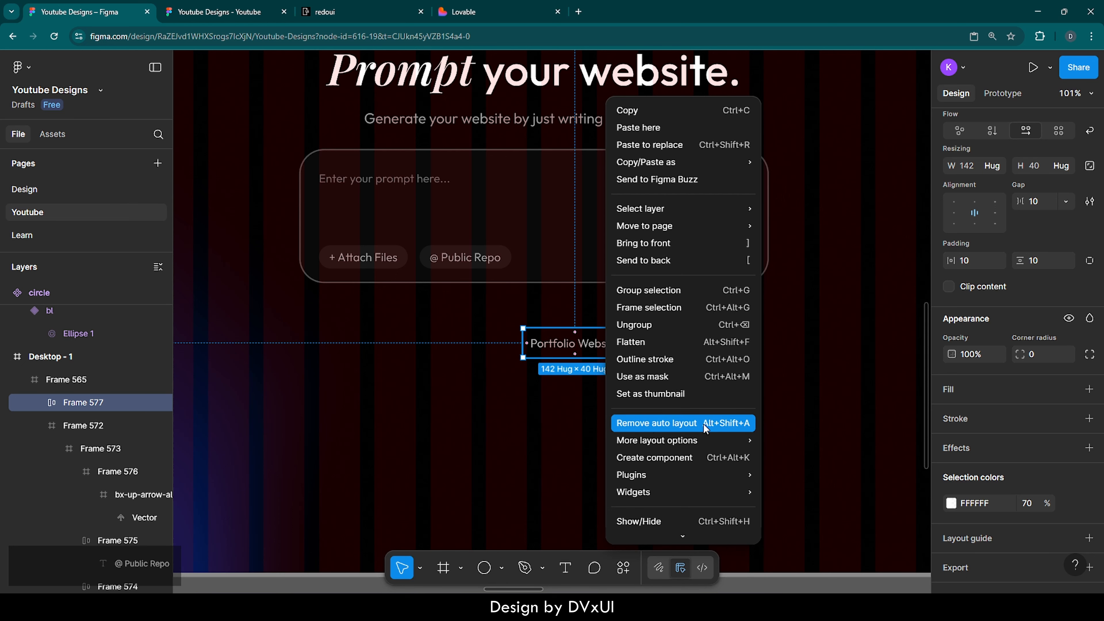
{"action": "left_click", "coordinate": [561, 407]}
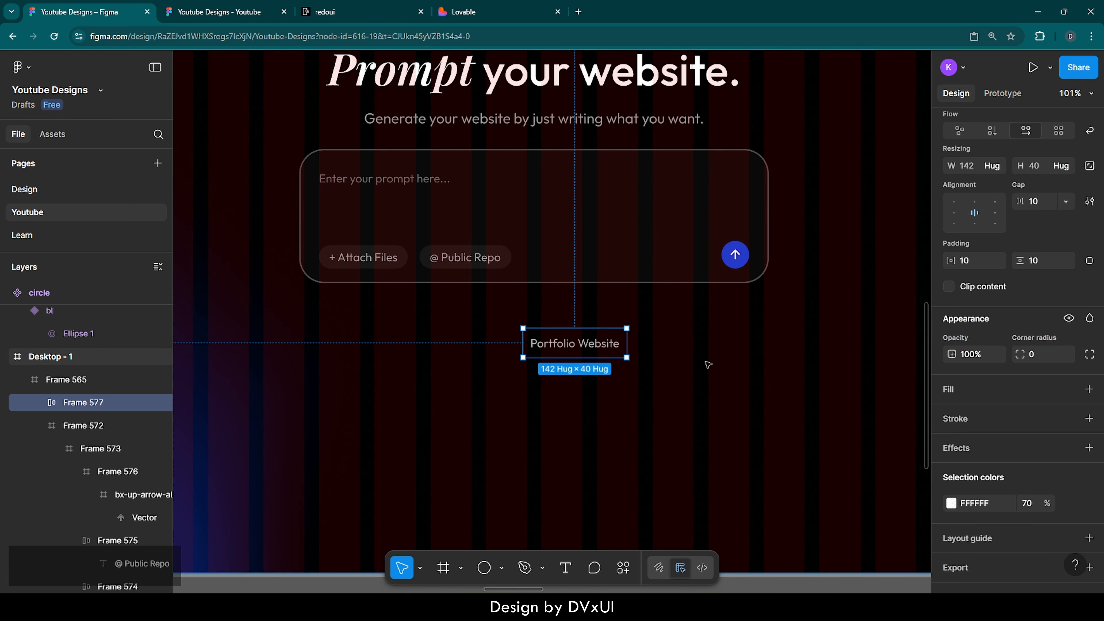
Give the Portfolio Website frame a white FFFFFF stroke at 30% opacity.
{"action": "left_click", "coordinate": [955, 418]}
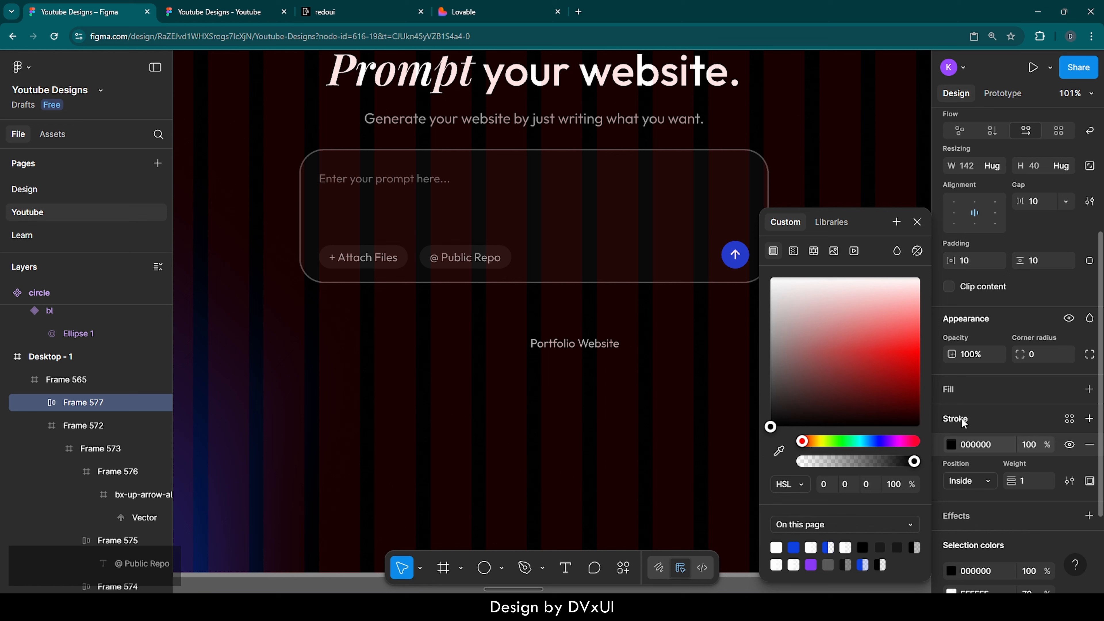
{"action": "left_click", "coordinate": [975, 444]}
{"action": "type", "text": "fff"}
{"action": "key", "text": "Return"}
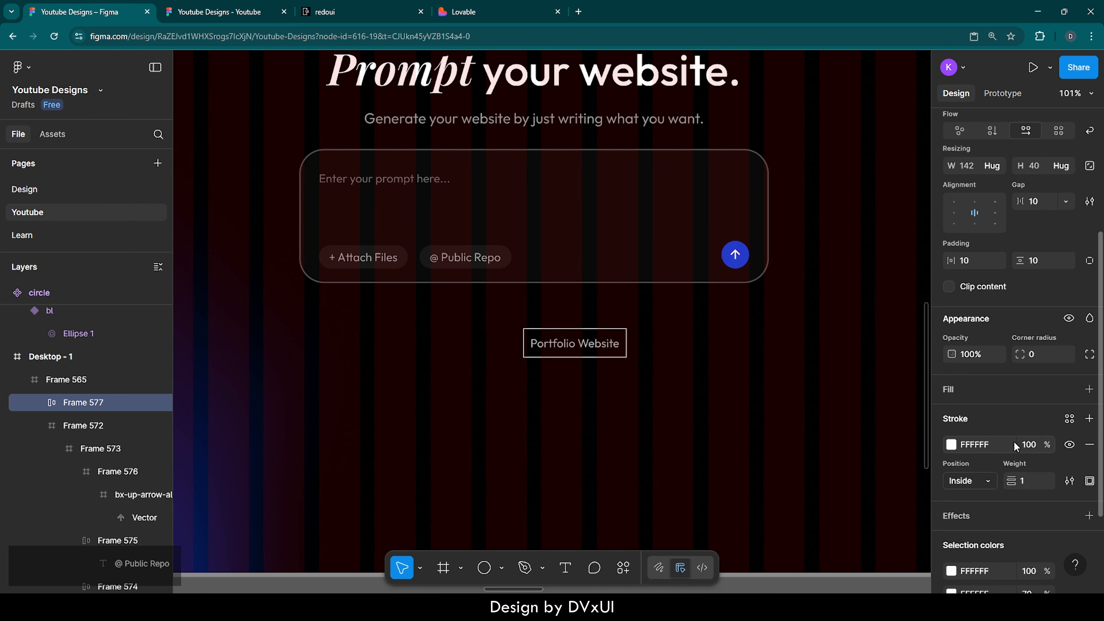
{"action": "left_click", "coordinate": [1027, 443]}
{"action": "type", "text": "30"}
{"action": "key", "text": "Return"}
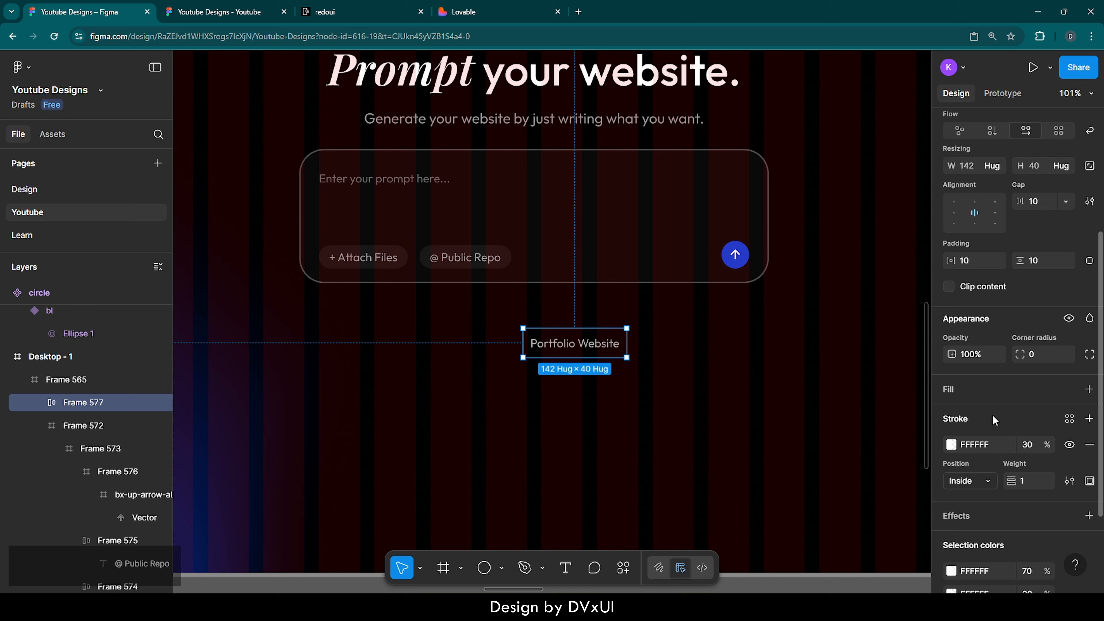
Round the Portfolio Website frame's corners to a radius of 40.
{"action": "key", "text": "shift+Up"}
{"action": "key", "text": "shift+Up"}
{"action": "key", "text": "shift+Up"}
{"action": "key", "text": "shift+Up"}
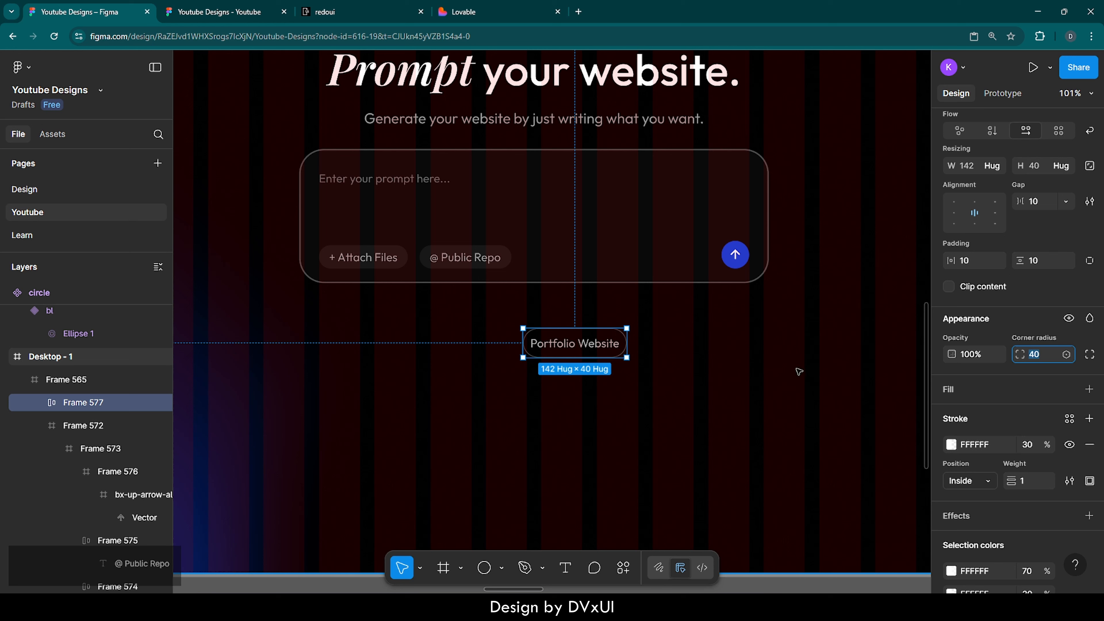
Set the Portfolio Website pill's padding to 16 horizontally and 8 vertically.
{"action": "left_click", "coordinate": [973, 261]}
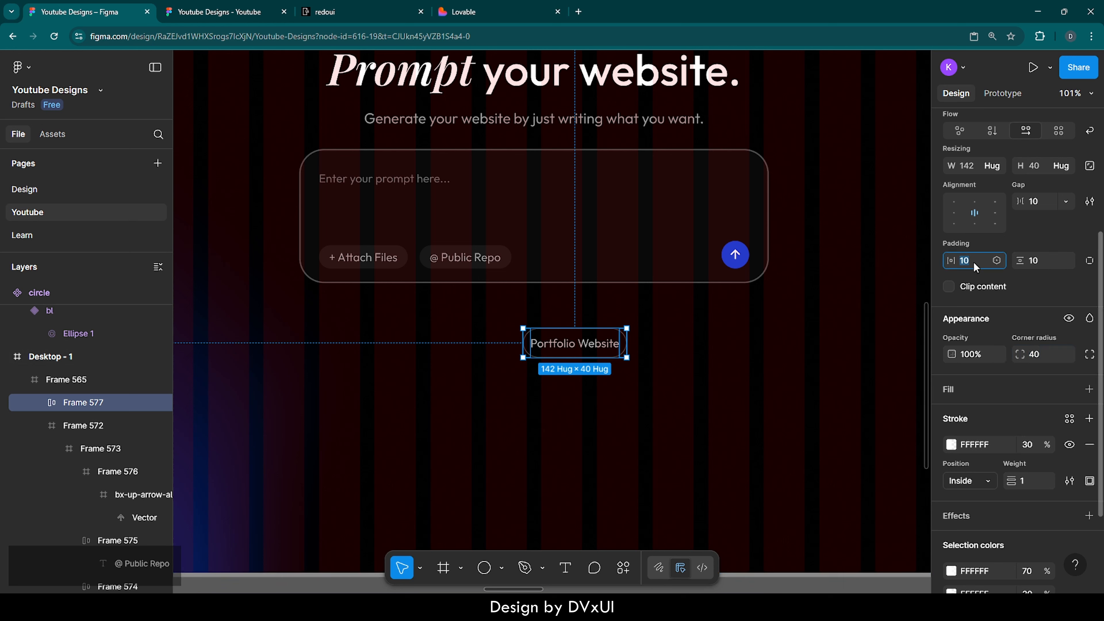
{"action": "type", "text": "16"}
{"action": "key", "text": "Return"}
{"action": "left_click", "coordinate": [1037, 260]}
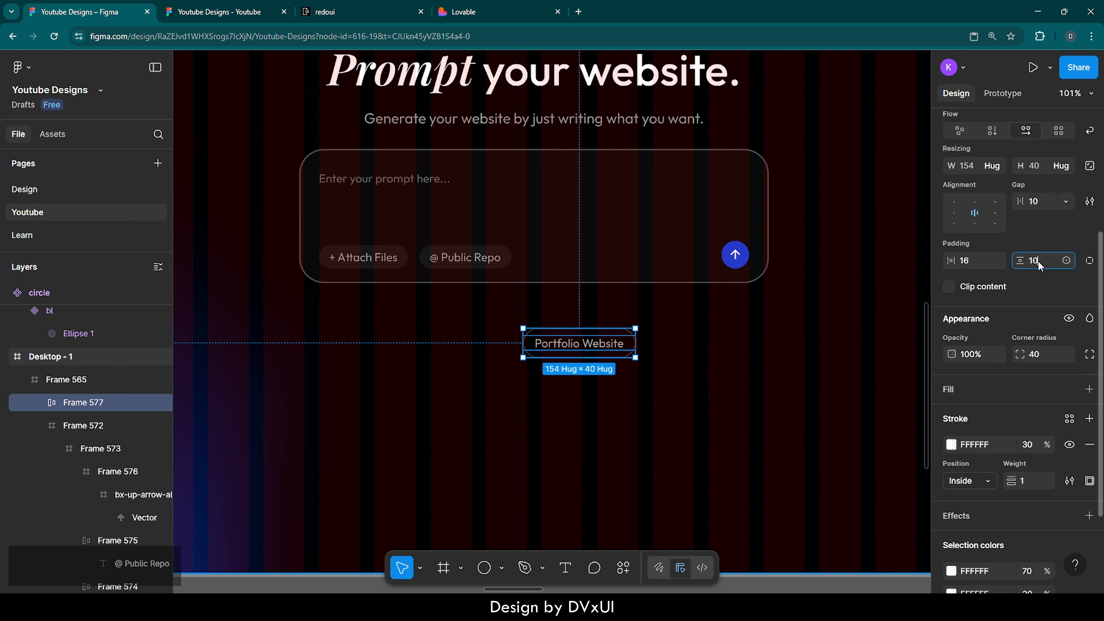
{"action": "type", "text": "8"}
{"action": "key", "text": "Return"}
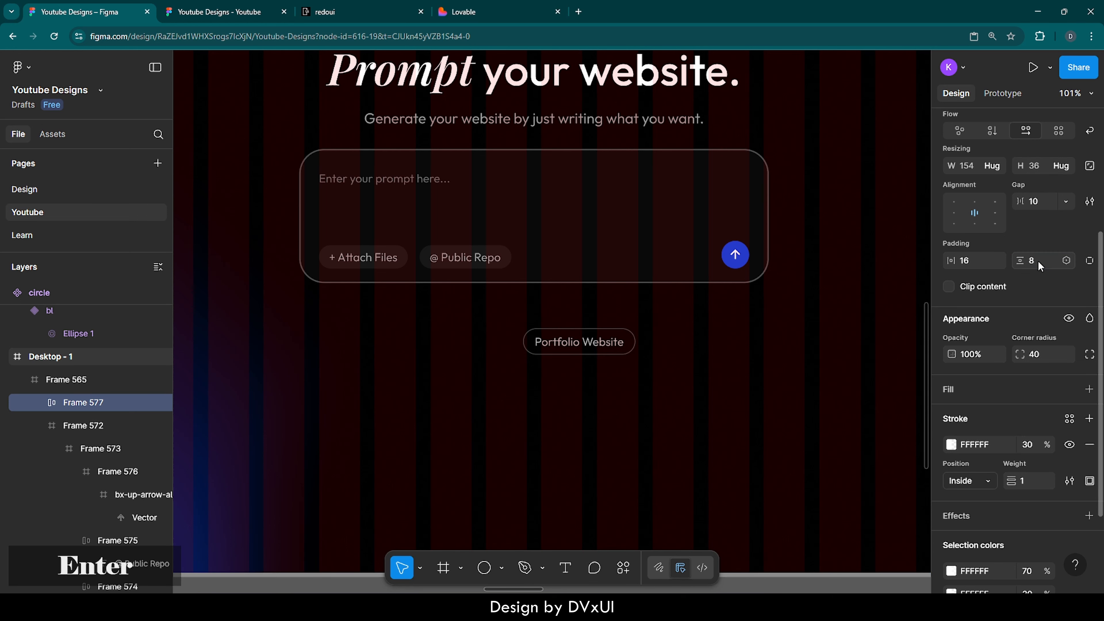
Duplicate the Portfolio Website pill twice and place both copies apart below the original.
{"action": "left_click", "coordinate": [741, 324]}
{"action": "scroll", "coordinate": [741, 324], "scroll_direction": "left", "scroll_amount": 1}
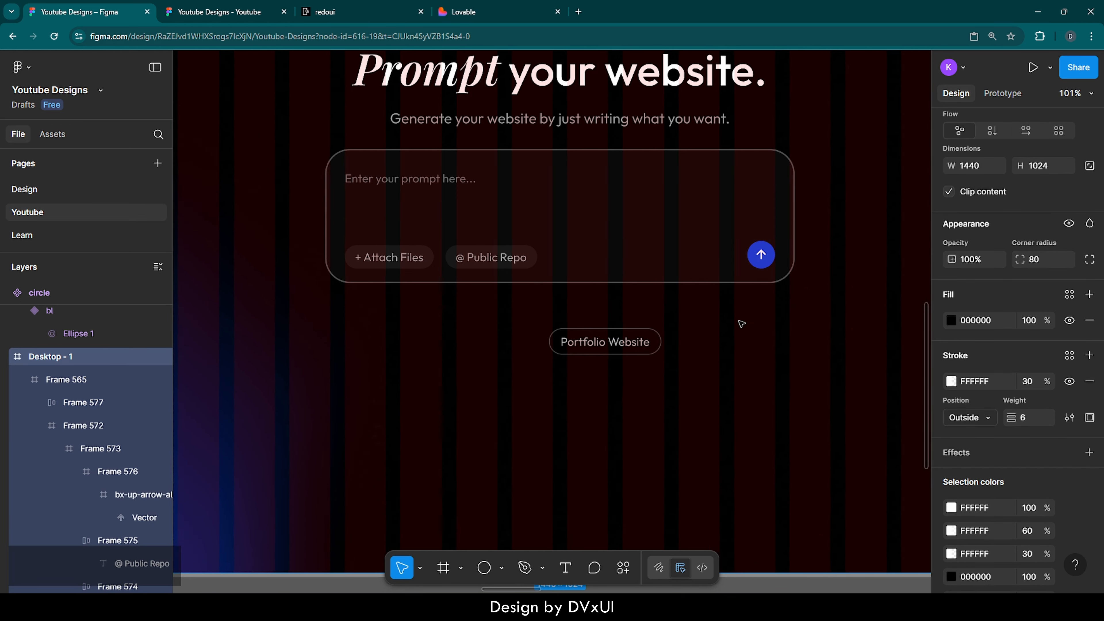
{"action": "left_click", "coordinate": [631, 345]}
{"action": "left_click", "coordinate": [631, 344]}
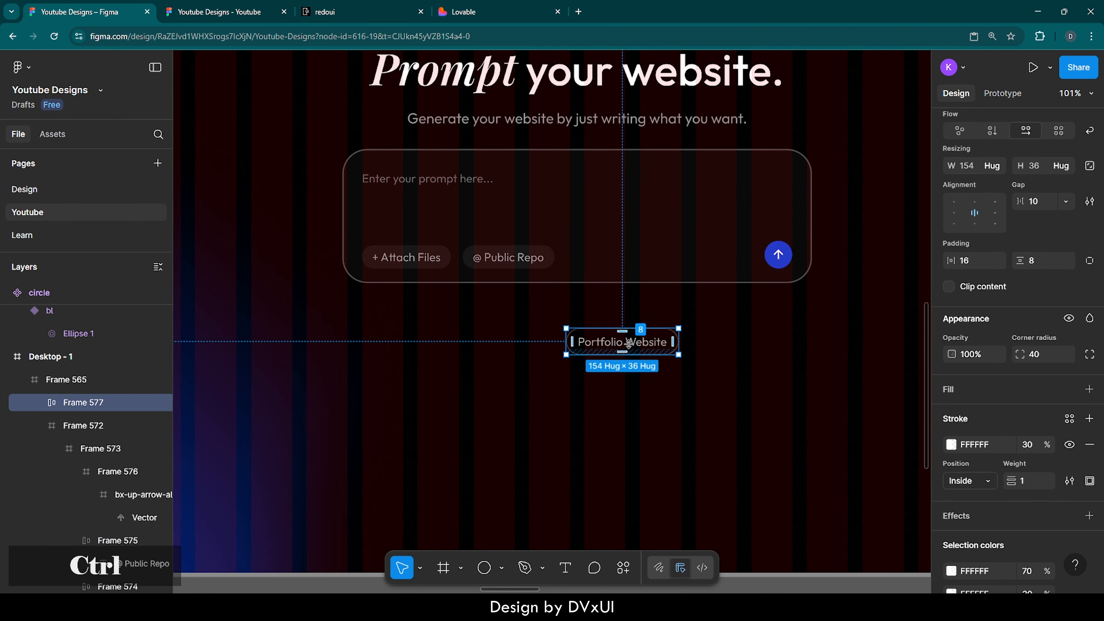
{"action": "key", "text": "ctrl+d"}
{"action": "key", "text": "ctrl+d"}
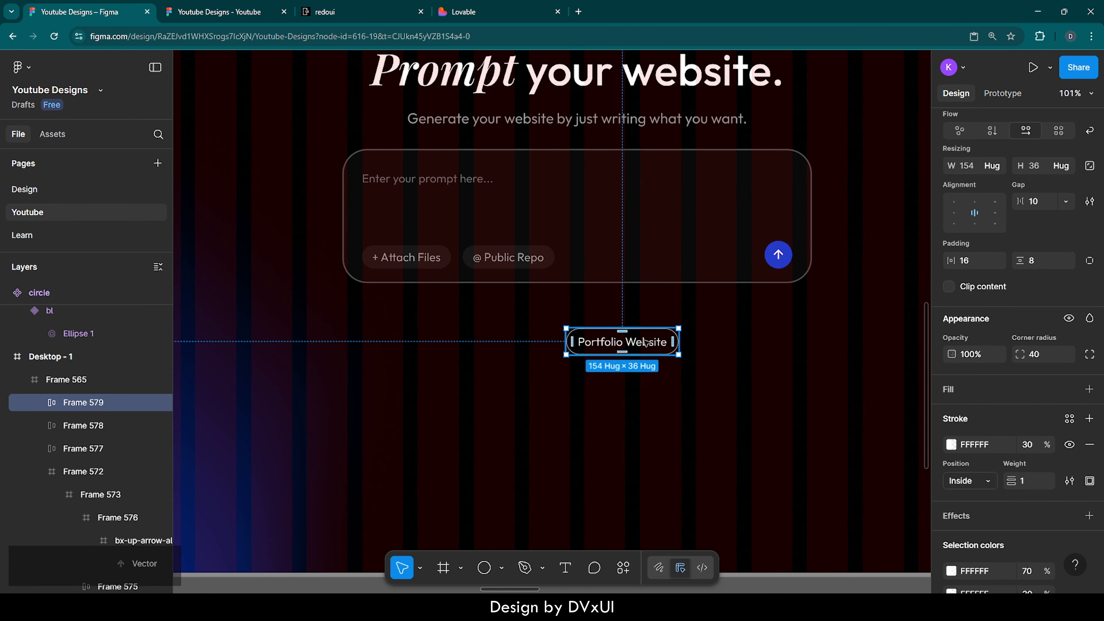
{"action": "left_click_drag", "start_coordinate": [644, 342], "coordinate": [750, 375]}
{"action": "left_click_drag", "start_coordinate": [630, 347], "coordinate": [579, 393]}
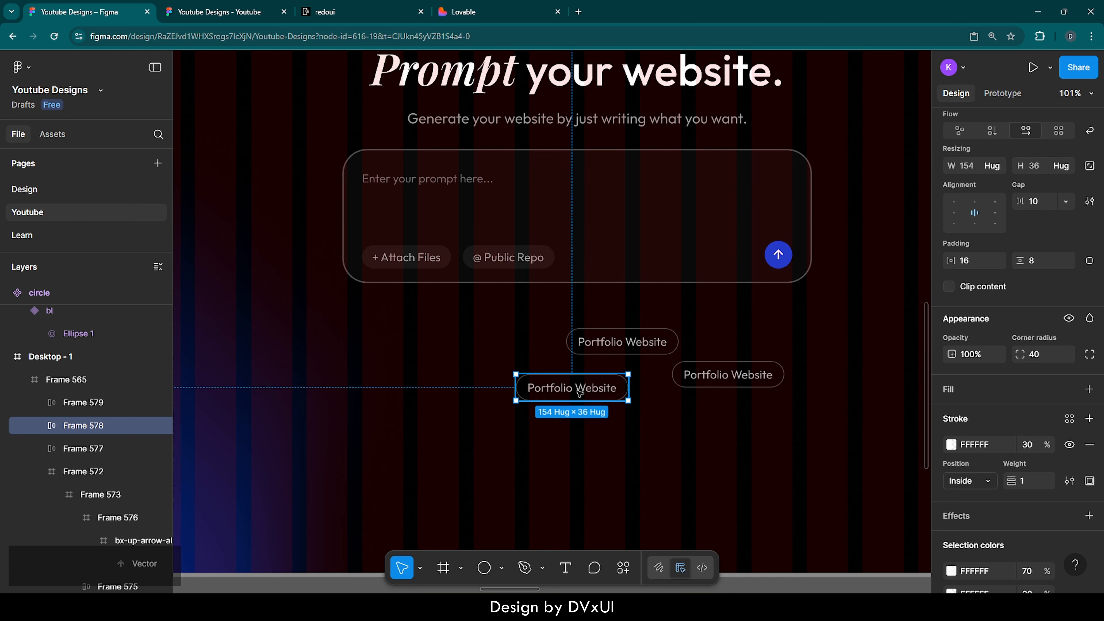
Replace the text of the lowest pill copy with "Generate Privacy Policy".
{"action": "double_click", "coordinate": [583, 392]}
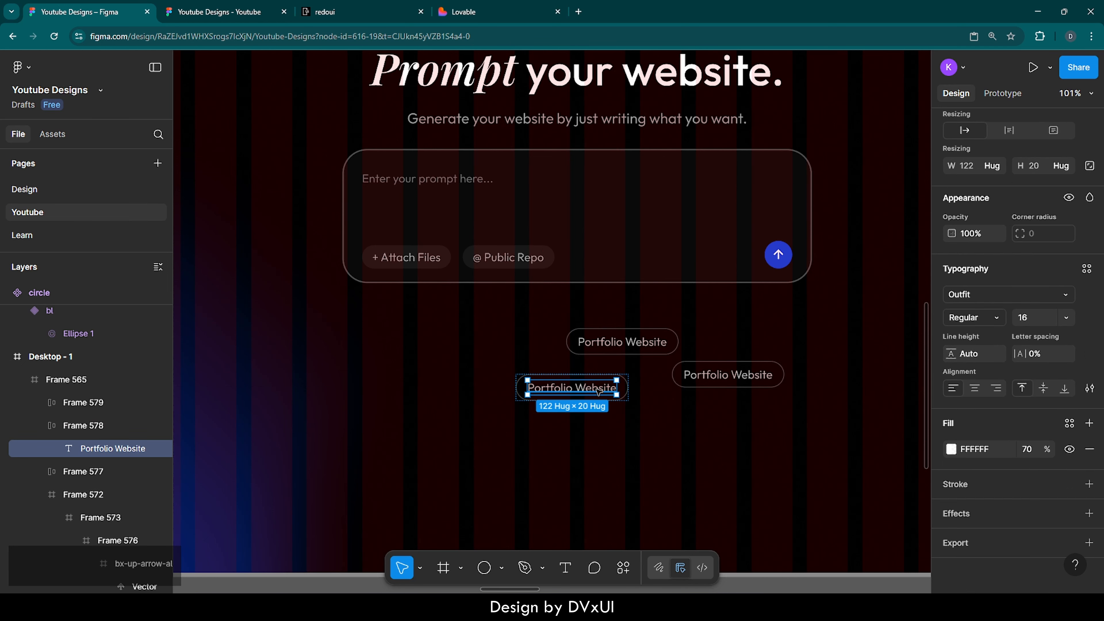
{"action": "double_click", "coordinate": [598, 390]}
{"action": "key", "text": "BackSpace"}
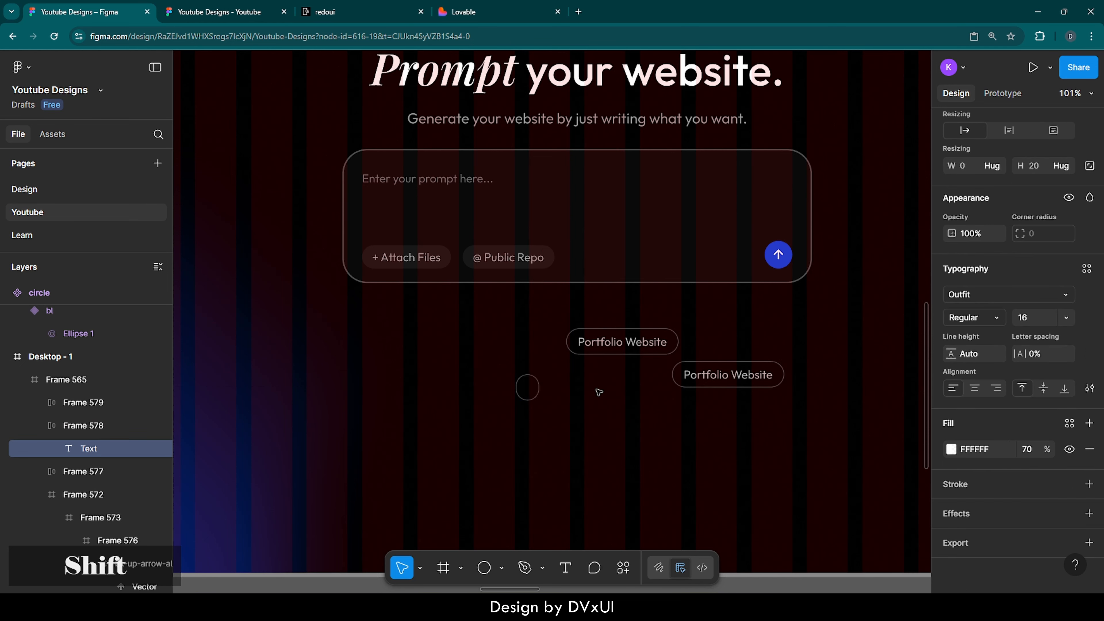
{"action": "type", "text": "Generate"}
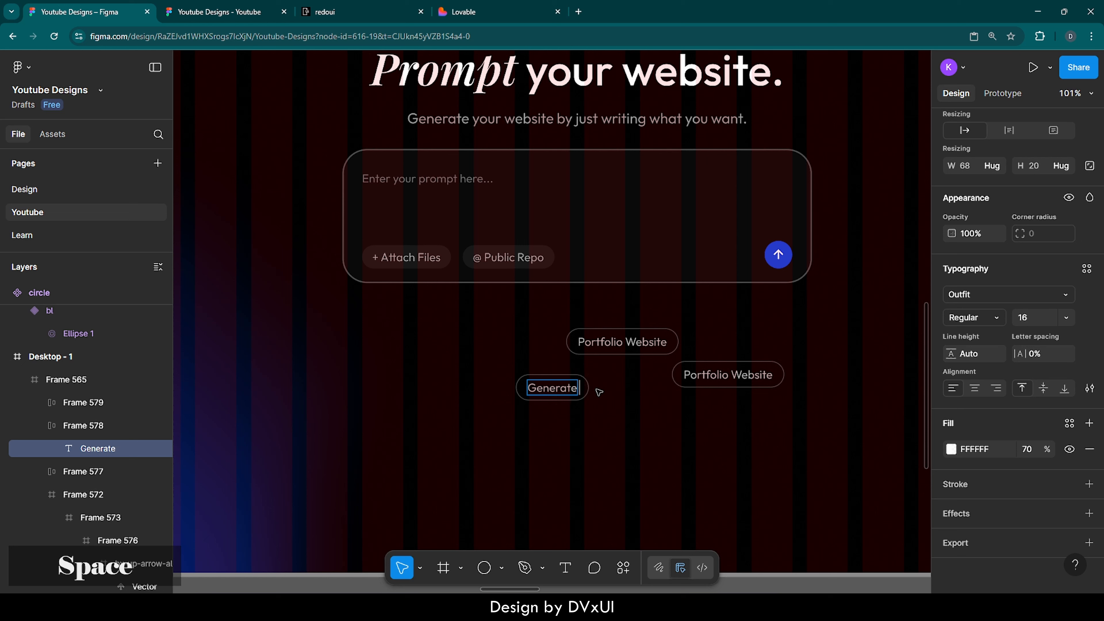
{"action": "type", "text": " Privacy"}
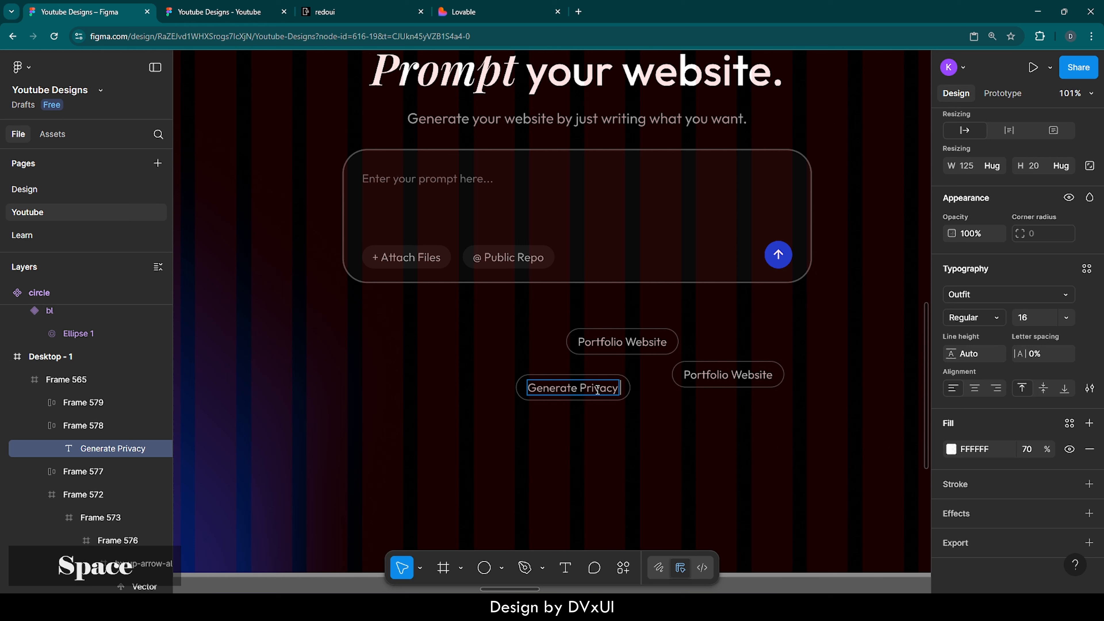
{"action": "type", "text": " Policy"}
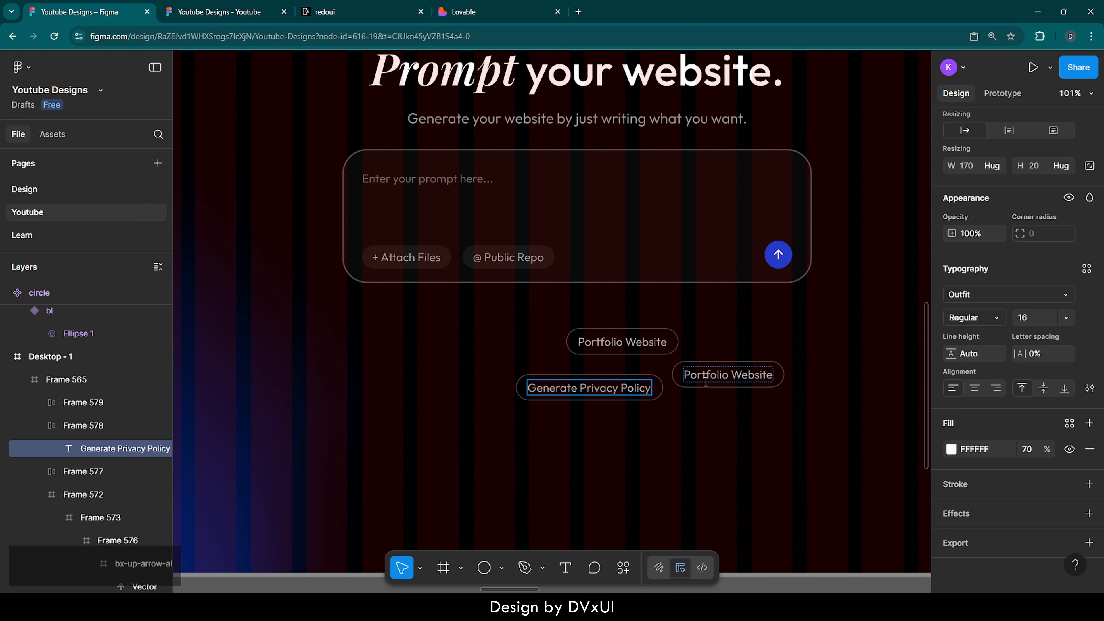
Replace the text of the other pill copy with "Ecommerce Website".
{"action": "double_click", "coordinate": [744, 375]}
{"action": "key", "text": "ctrl+a"}
{"action": "key", "text": "BackSpace"}
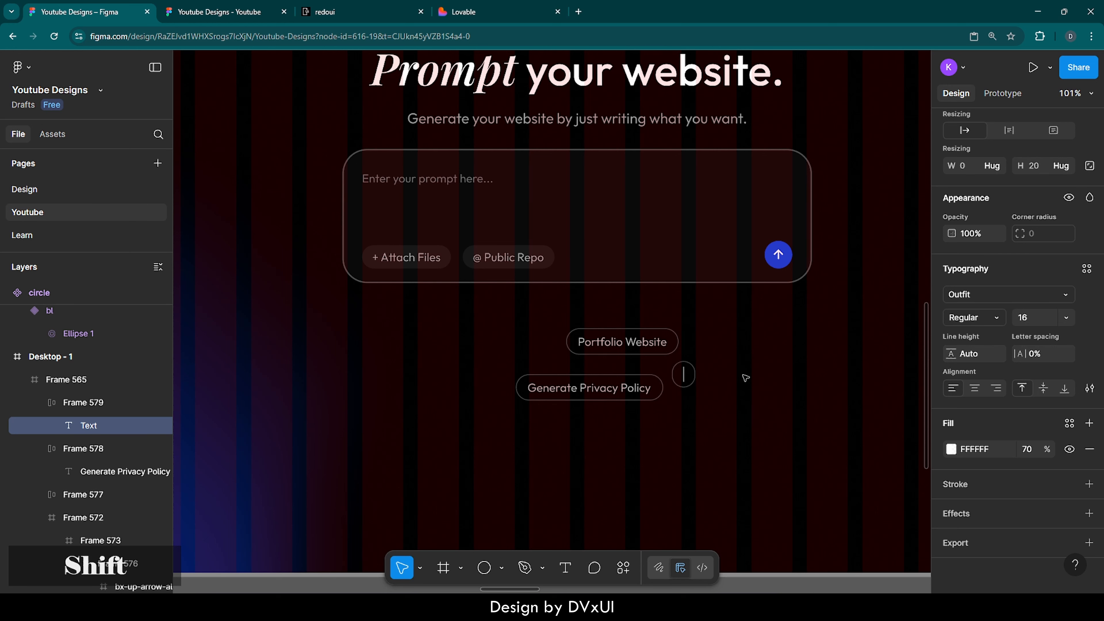
{"action": "type", "text": "Ecommerce"}
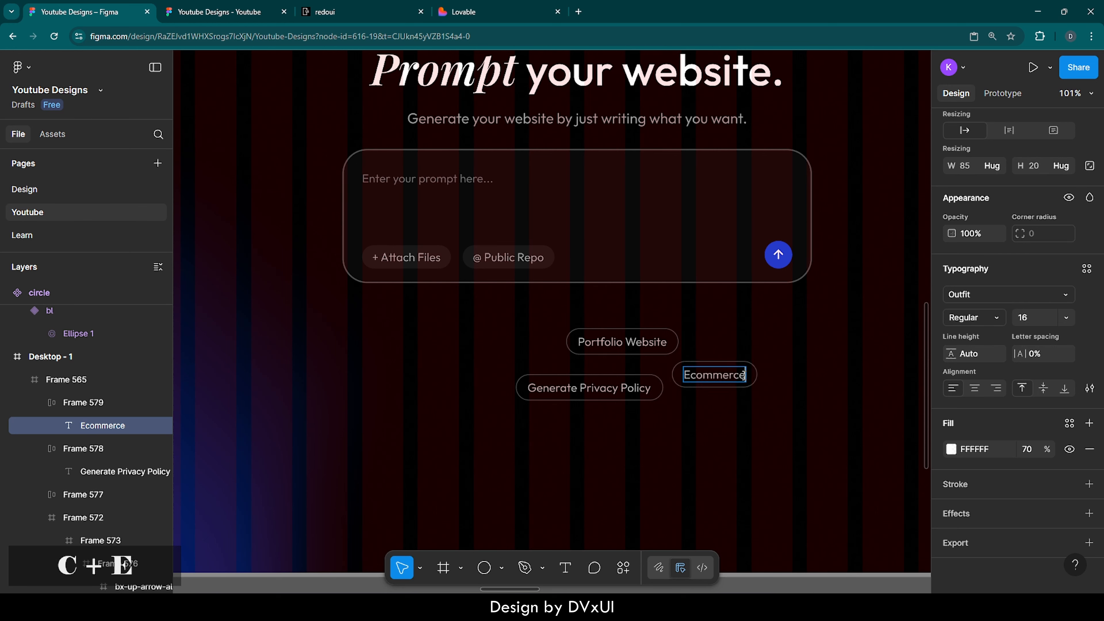
{"action": "type", "text": " Website"}
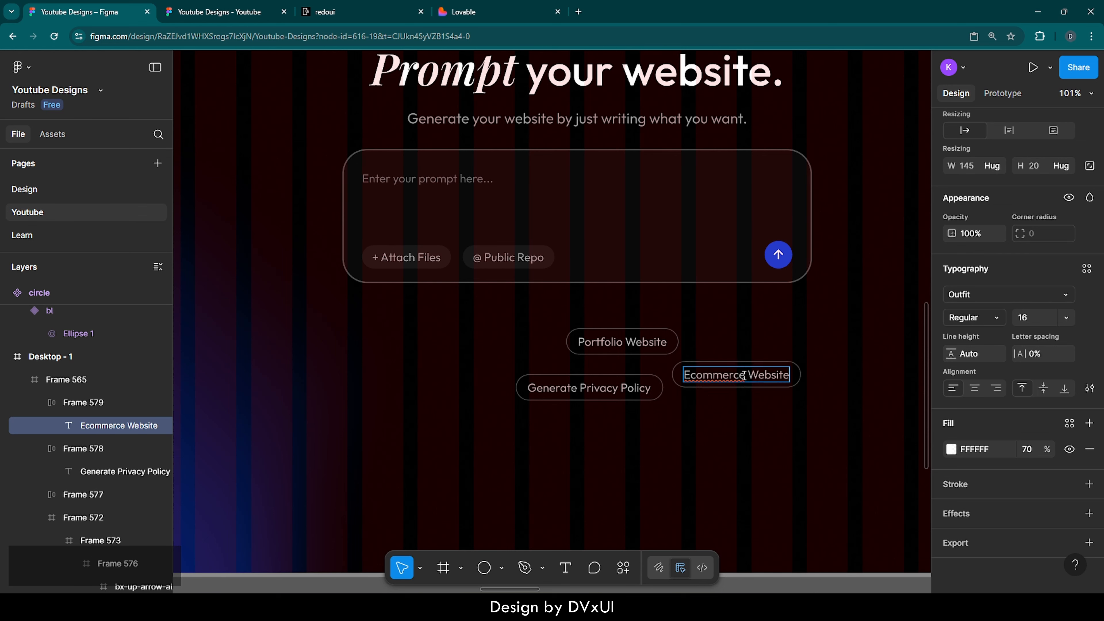
{"action": "key", "text": "Escape"}
{"action": "left_click", "coordinate": [762, 416]}
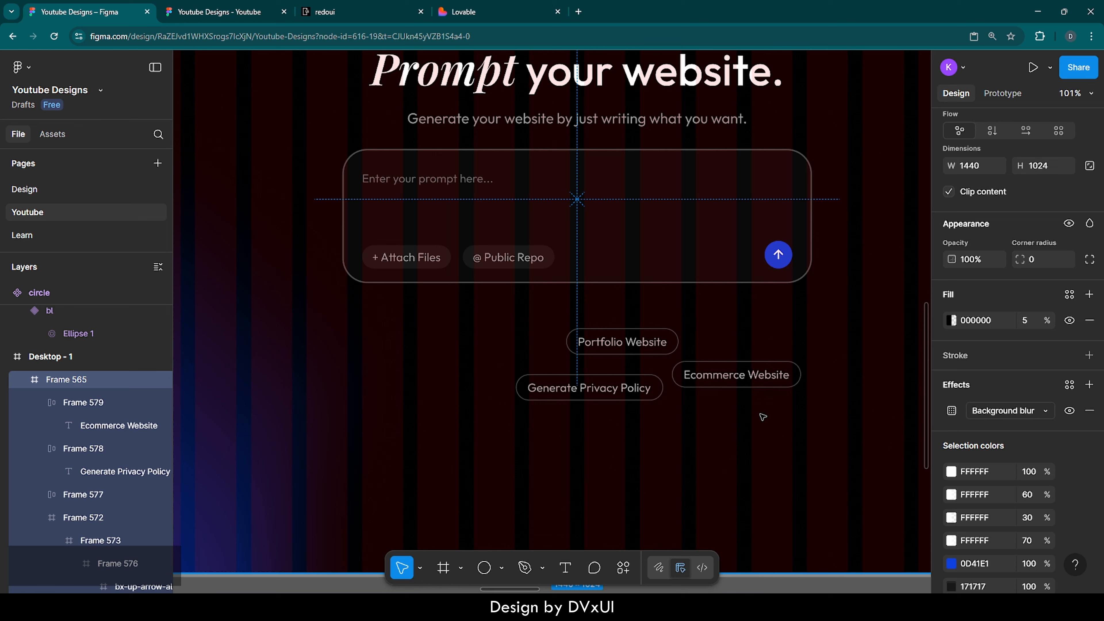
Line up the pills in one row, ordered Generate Privacy Policy, Ecommerce Website, Portfolio Website.
{"action": "left_click", "coordinate": [741, 376]}
{"action": "left_click_drag", "start_coordinate": [698, 375], "coordinate": [465, 348]}
{"action": "left_click", "coordinate": [605, 394]}
{"action": "left_click_drag", "start_coordinate": [605, 394], "coordinate": [365, 361]}
{"action": "left_click", "coordinate": [409, 359]}
{"action": "left_click", "coordinate": [405, 331]}
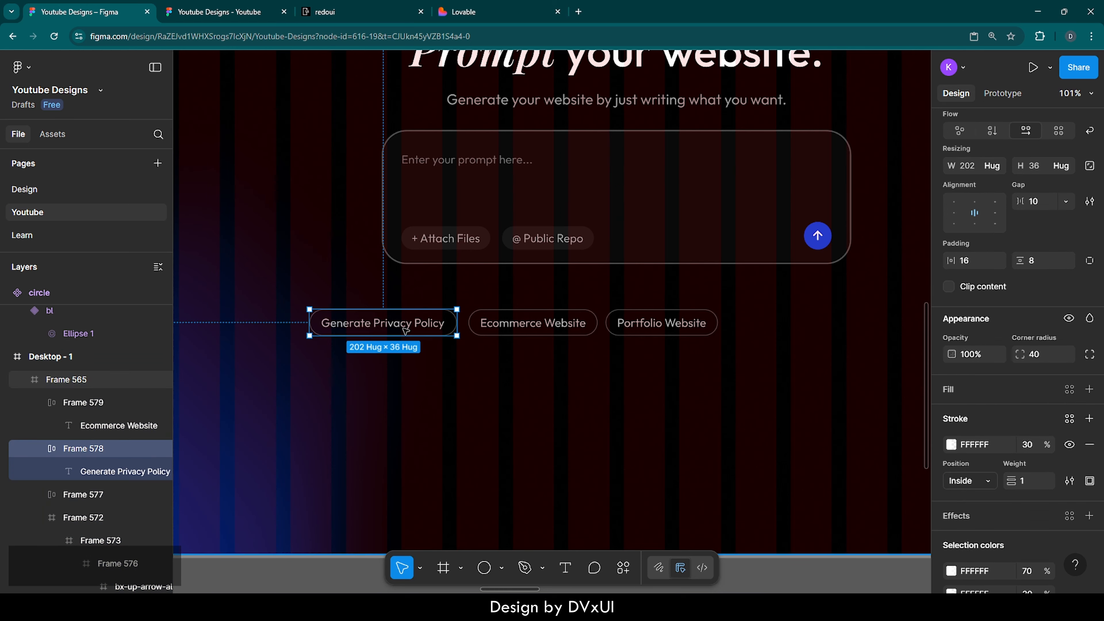
Combine the Generate Privacy Policy, Ecommerce Website and Portfolio Website pills into one auto layout frame.
{"action": "left_click", "coordinate": [530, 324], "text": "shift"}
{"action": "left_click", "coordinate": [641, 324], "text": "shift"}
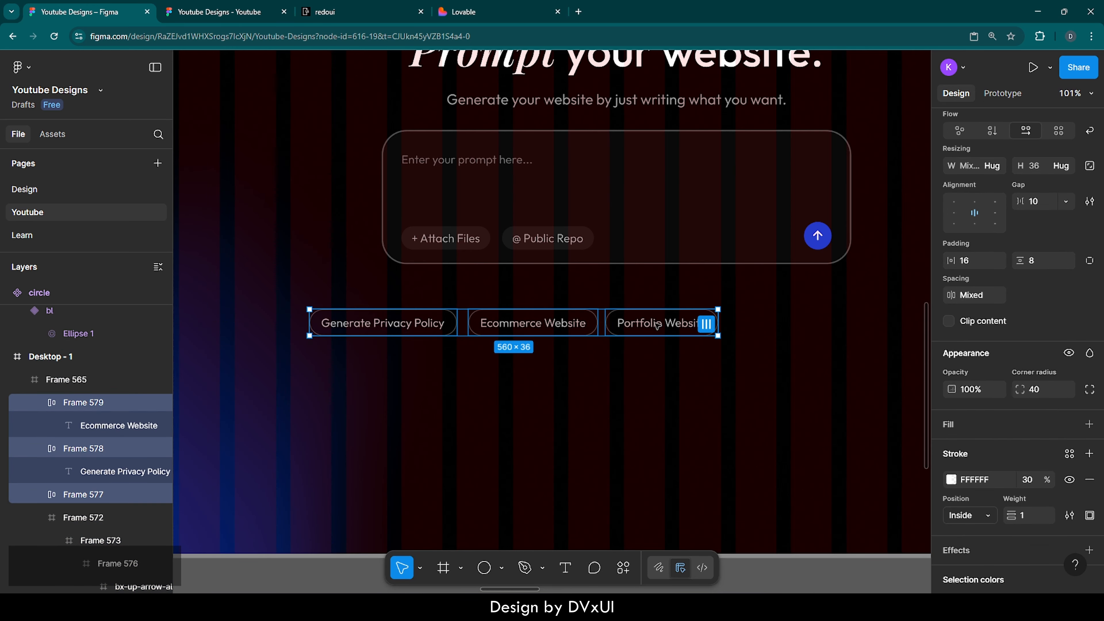
{"action": "right_click", "coordinate": [656, 326]}
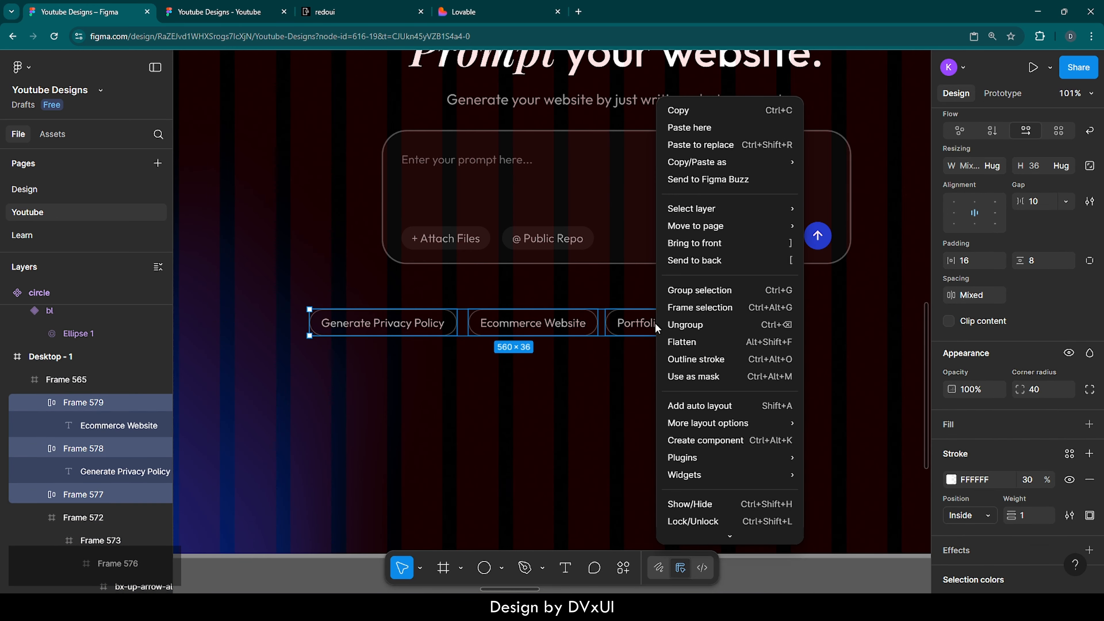
{"action": "left_click", "coordinate": [717, 411]}
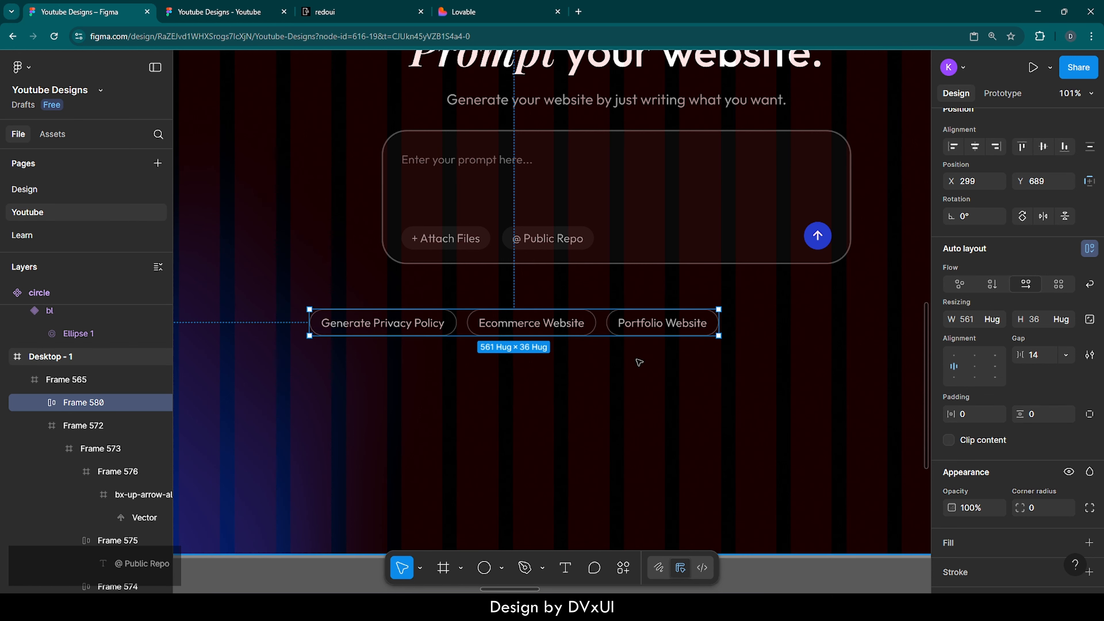
Center the pill row horizontally in the page frame and move it up 30 px to Y 659.
{"action": "scroll", "coordinate": [617, 361], "scroll_direction": "down", "scroll_amount": 5}
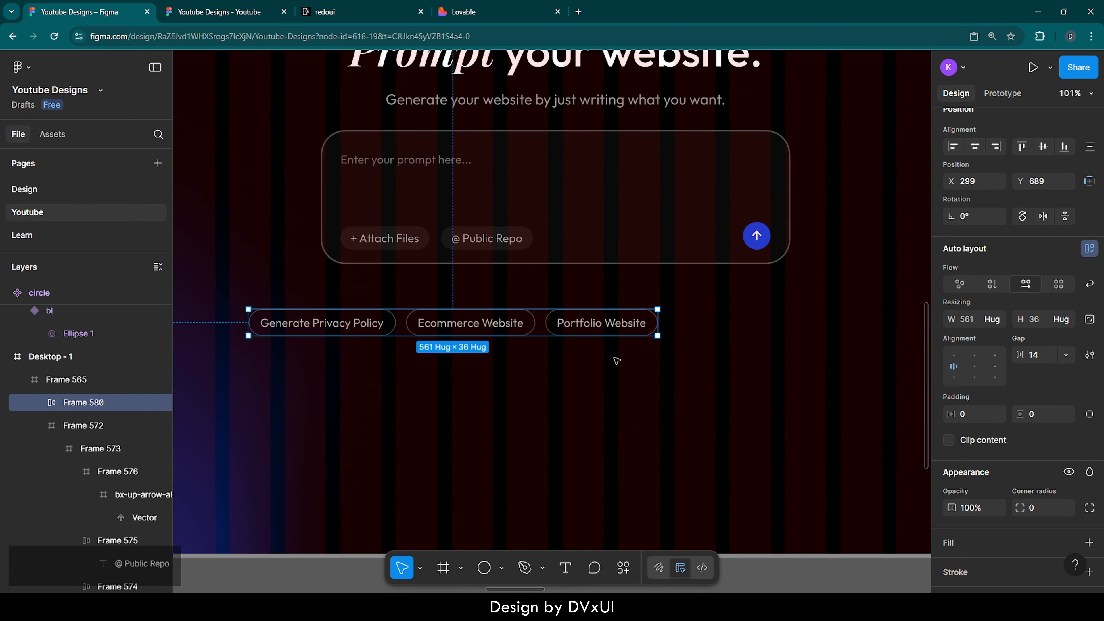
{"action": "scroll", "coordinate": [580, 373], "scroll_direction": "down", "scroll_amount": 5}
{"action": "scroll", "coordinate": [579, 373], "scroll_direction": "right", "scroll_amount": 1}
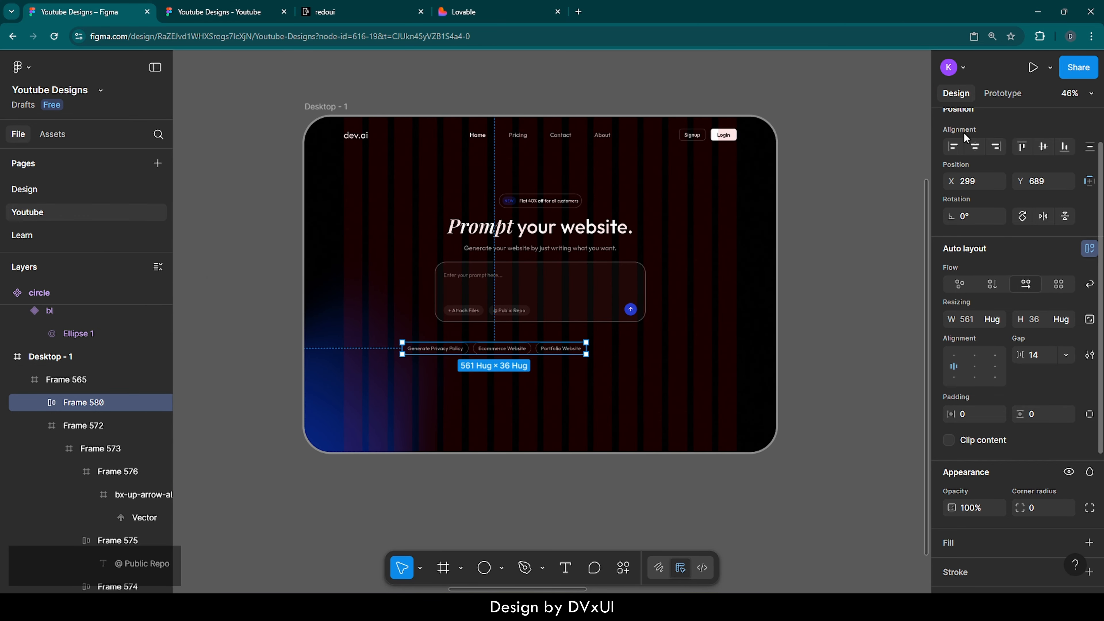
{"action": "left_click", "coordinate": [975, 147]}
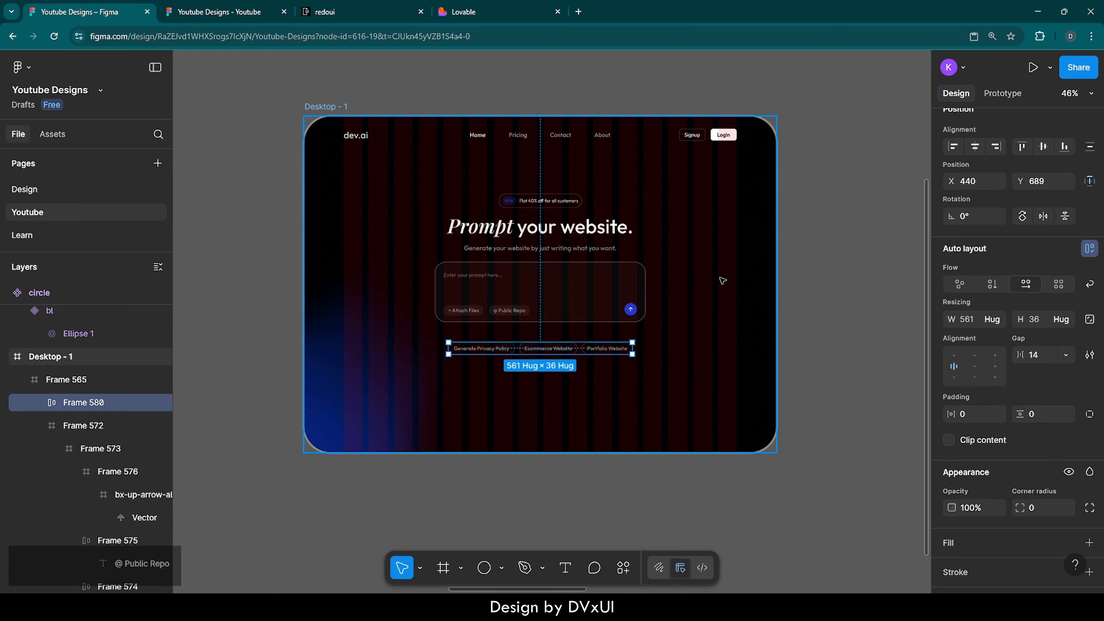
{"action": "key", "text": "shift+Up"}
{"action": "key", "text": "shift+Up"}
{"action": "key", "text": "shift+Up"}
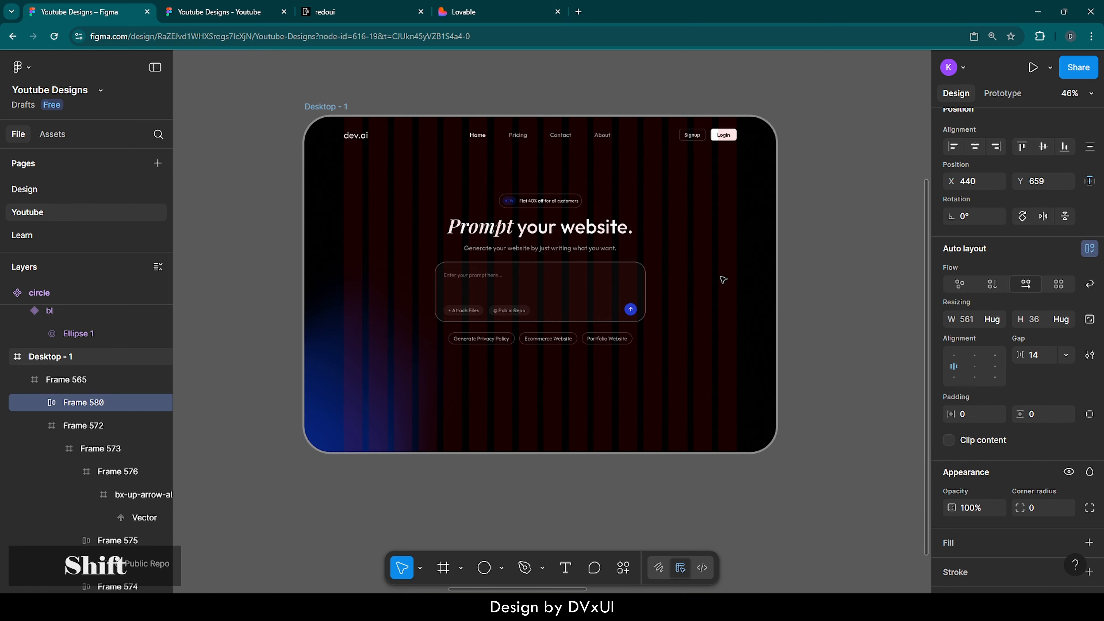
Nudge the pill row up to Y 655, checking its distance from the prompt box.
{"action": "scroll", "coordinate": [565, 330], "scroll_direction": "up", "scroll_amount": 5}
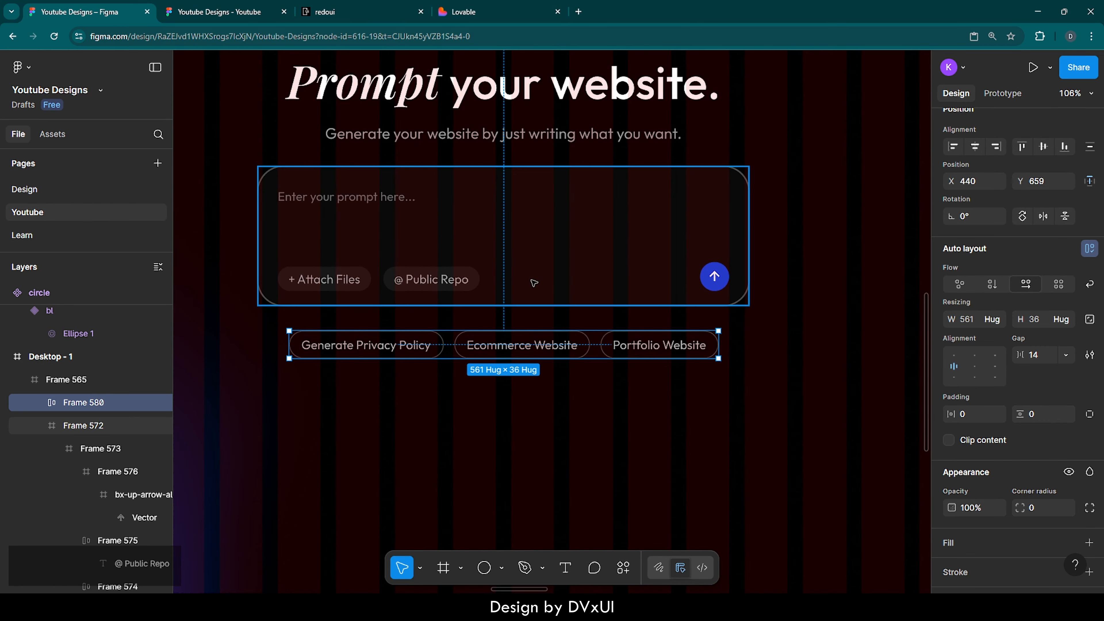
{"action": "key", "text": "alt"}
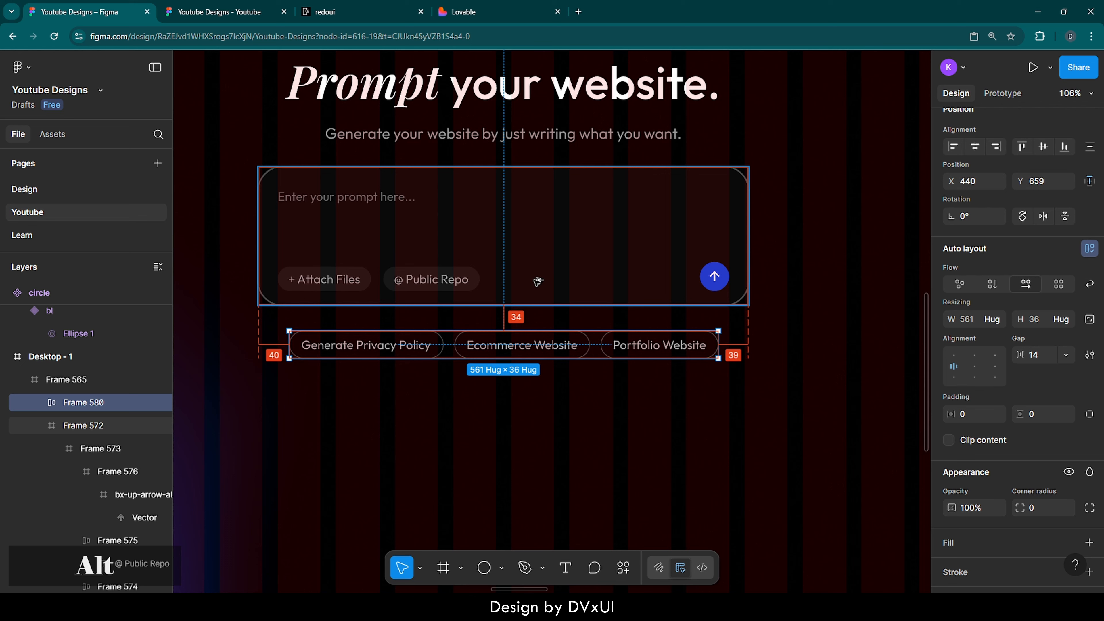
{"action": "key", "text": "Up"}
{"action": "key", "text": "Up"}
{"action": "key", "text": "Up"}
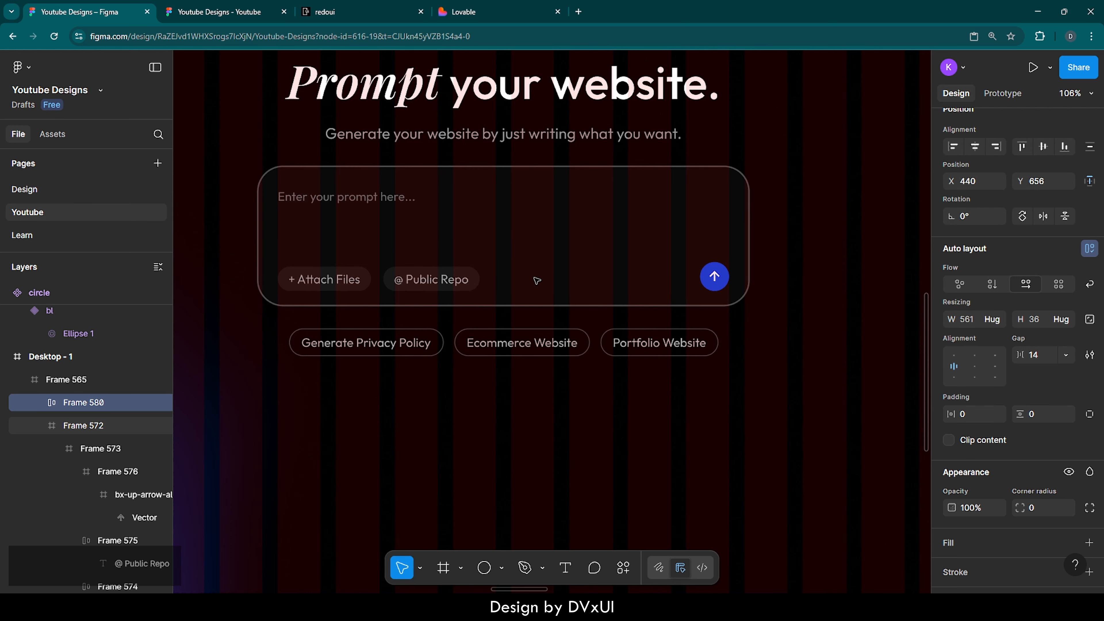
{"action": "key", "text": "alt"}
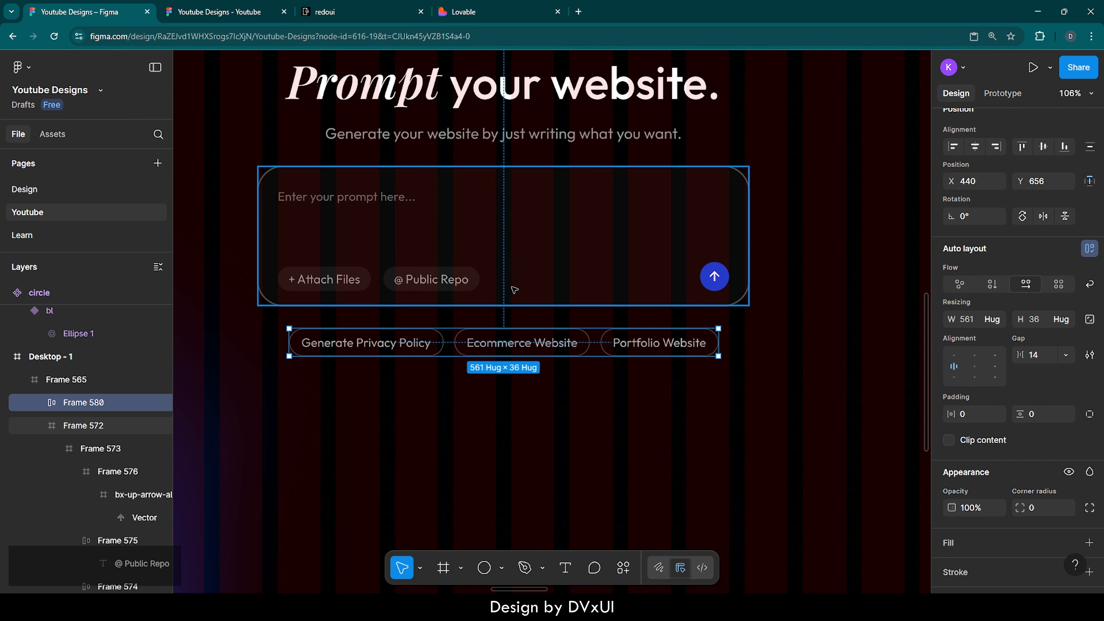
{"action": "key", "text": "Up"}
{"action": "key", "text": "alt"}
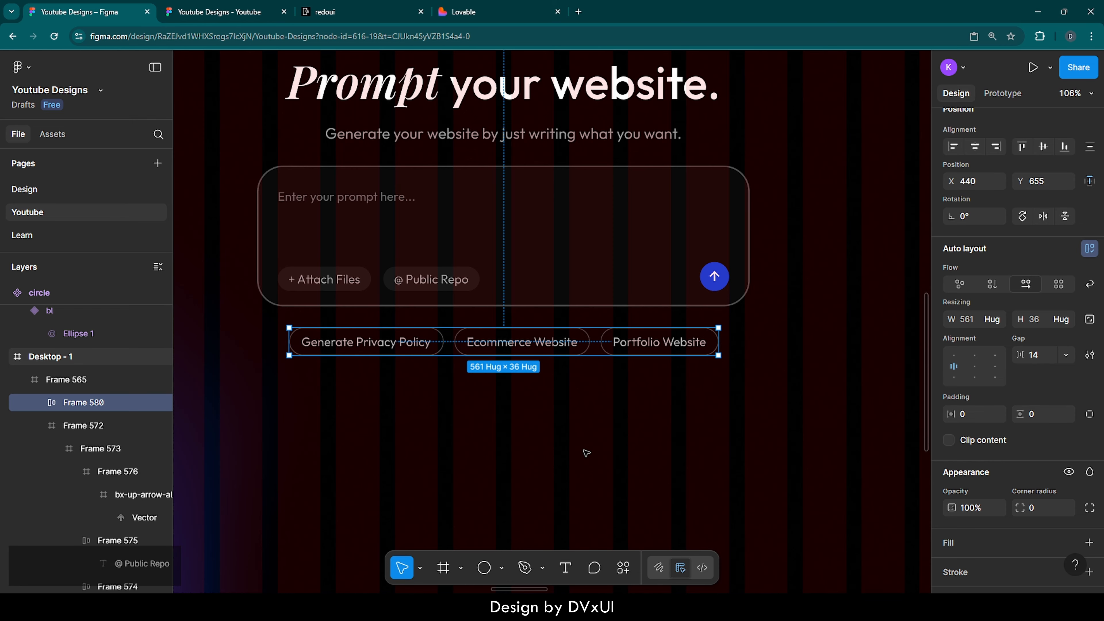
Set the gap between the suggestion pills to 16 and center the row horizontally again.
{"action": "left_click", "coordinate": [586, 453]}
{"action": "scroll", "coordinate": [586, 453], "scroll_direction": "down", "scroll_amount": 1}
{"action": "scroll", "coordinate": [586, 453], "scroll_direction": "down", "scroll_amount": 1}
{"action": "left_click", "coordinate": [548, 373]}
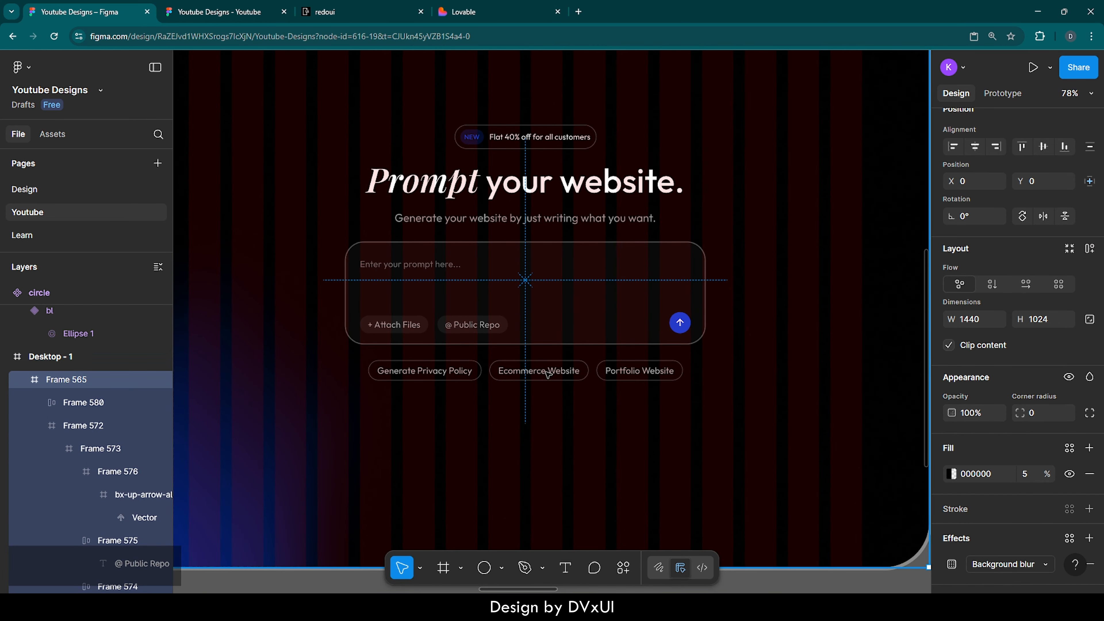
{"action": "double_click", "coordinate": [548, 373]}
{"action": "left_click", "coordinate": [604, 393]}
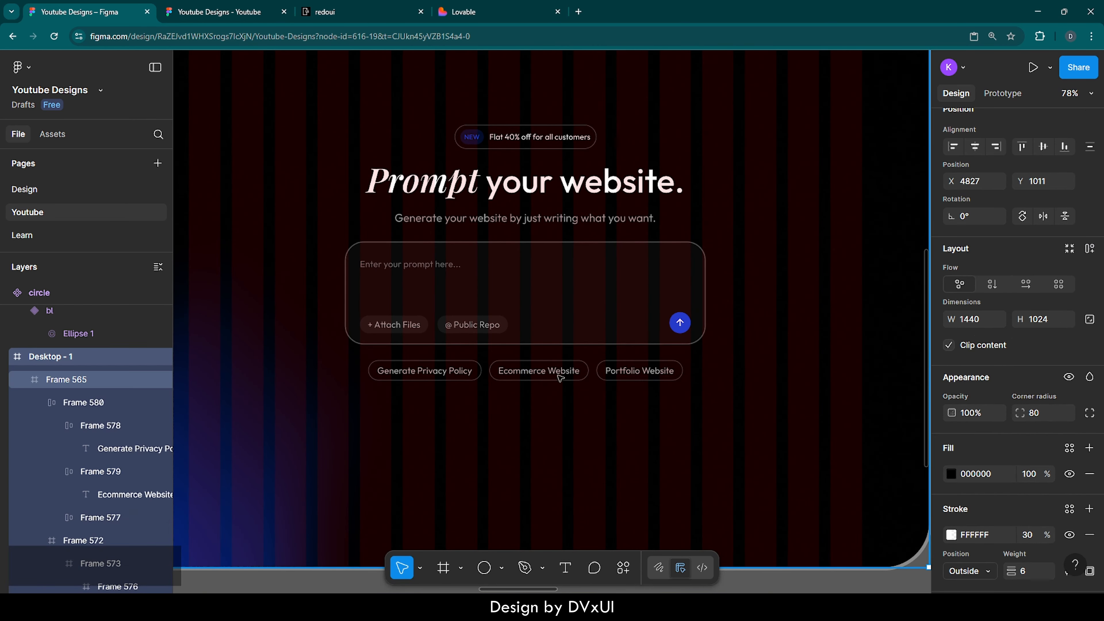
{"action": "double_click", "coordinate": [550, 373]}
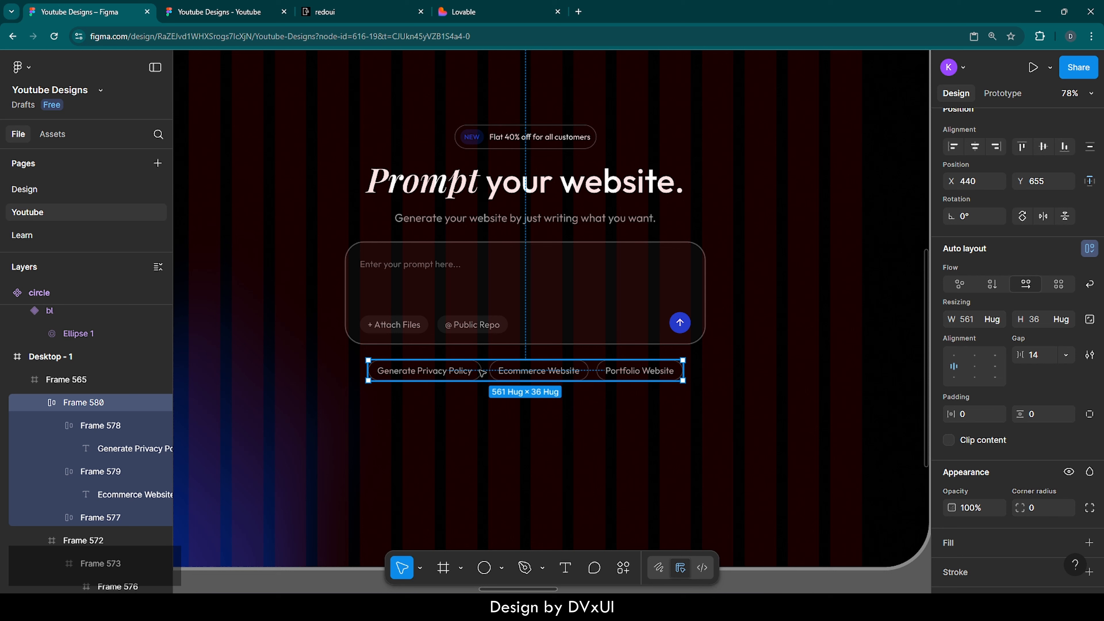
{"action": "left_click", "coordinate": [1046, 356]}
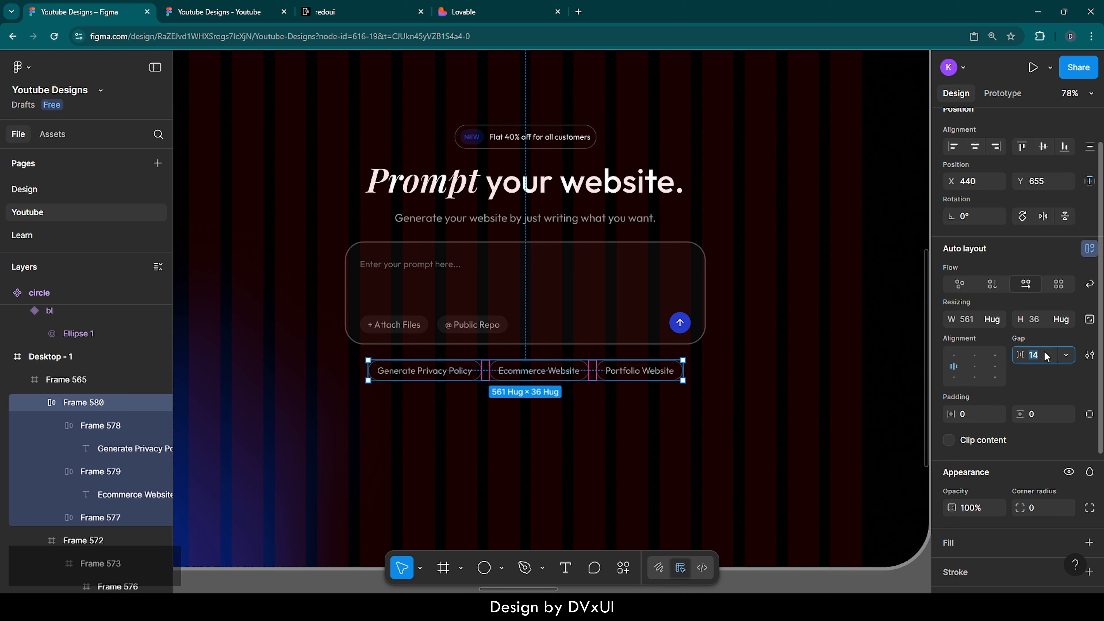
{"action": "type", "text": "16"}
{"action": "key", "text": "Return"}
{"action": "left_click", "coordinate": [975, 147]}
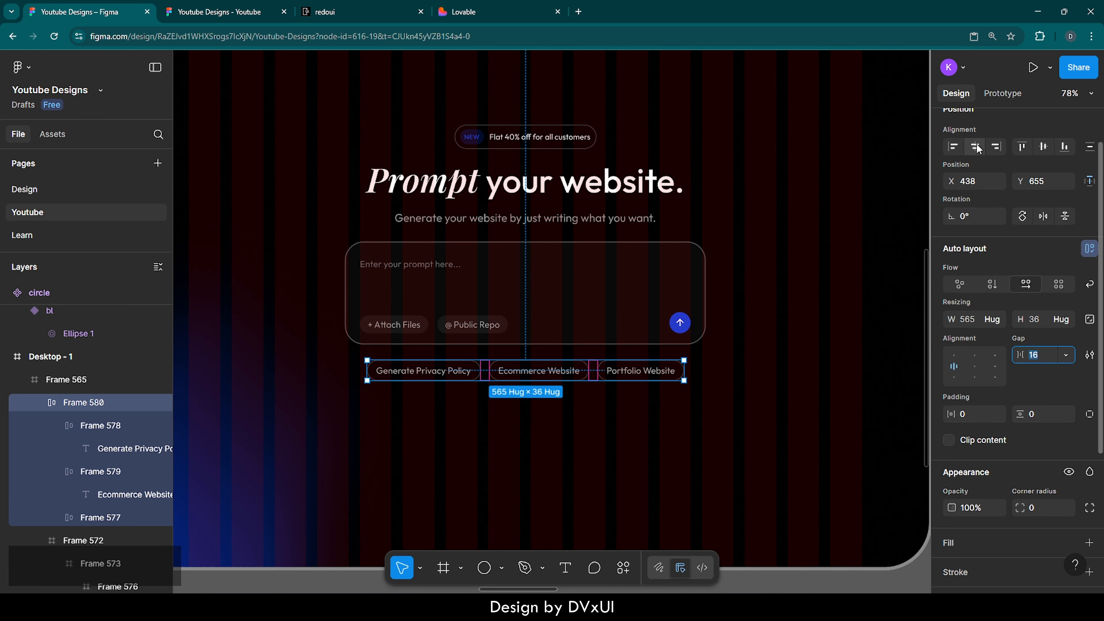
{"action": "left_click", "coordinate": [620, 431]}
{"action": "scroll", "coordinate": [620, 432], "scroll_direction": "left", "scroll_amount": 3}
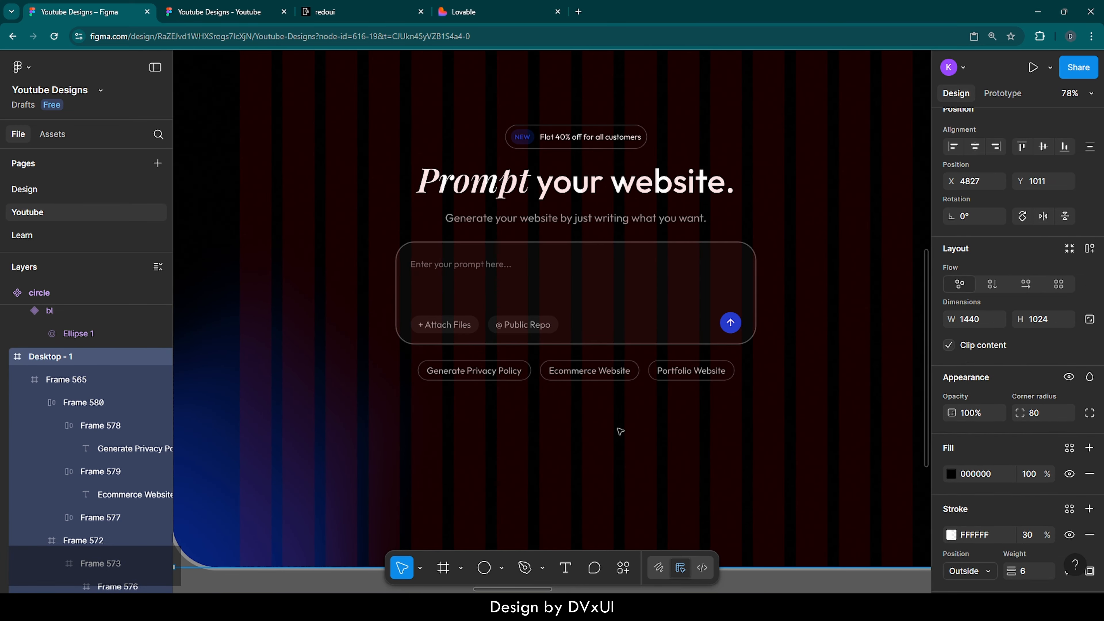
{"action": "scroll", "coordinate": [620, 432], "scroll_direction": "down", "scroll_amount": 5}
{"action": "scroll", "coordinate": [618, 428], "scroll_direction": "right", "scroll_amount": 1}
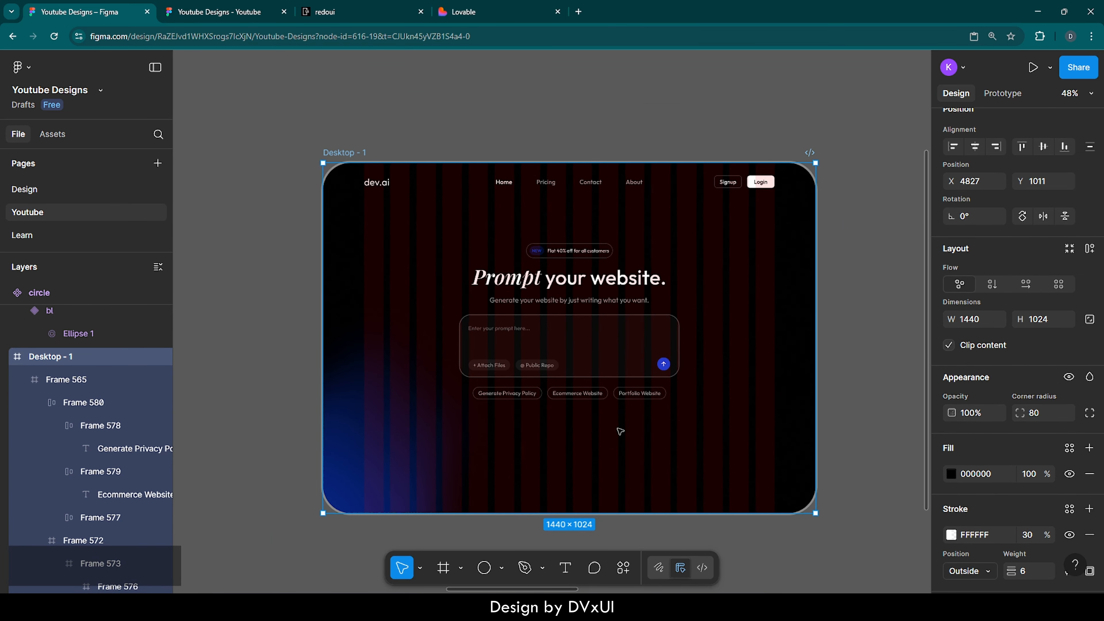
{"action": "scroll", "coordinate": [616, 441], "scroll_direction": "down", "scroll_amount": 1}
{"action": "scroll", "coordinate": [615, 440], "scroll_direction": "up", "scroll_amount": 1}
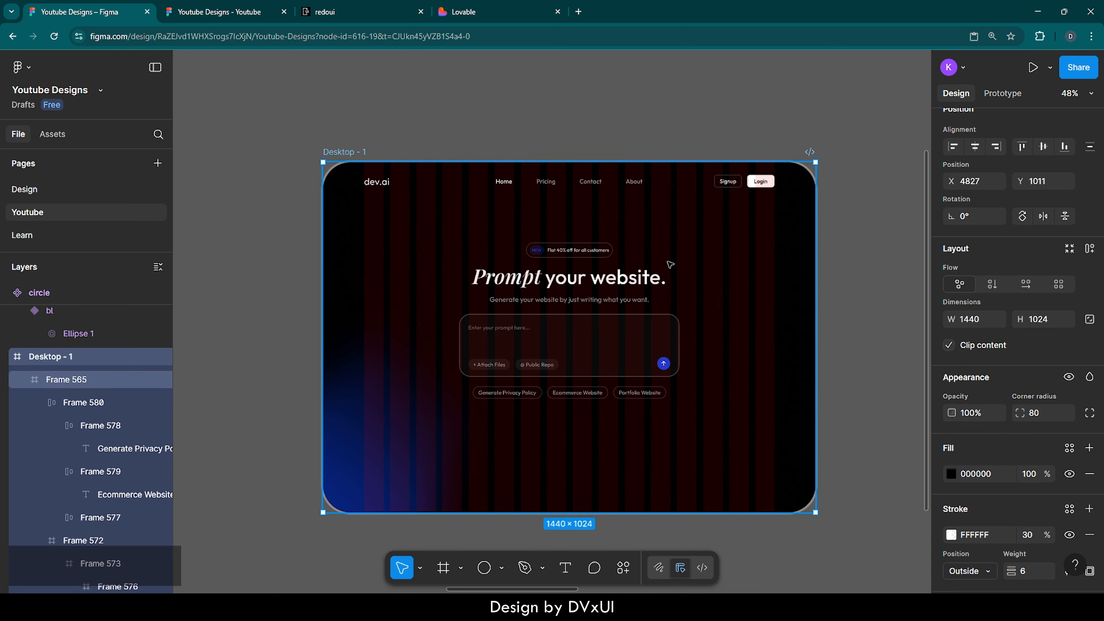
On loremipsum.io in a new browser tab, generate 2 paragraphs of placeholder text and copy them.
{"action": "left_click", "coordinate": [579, 12]}
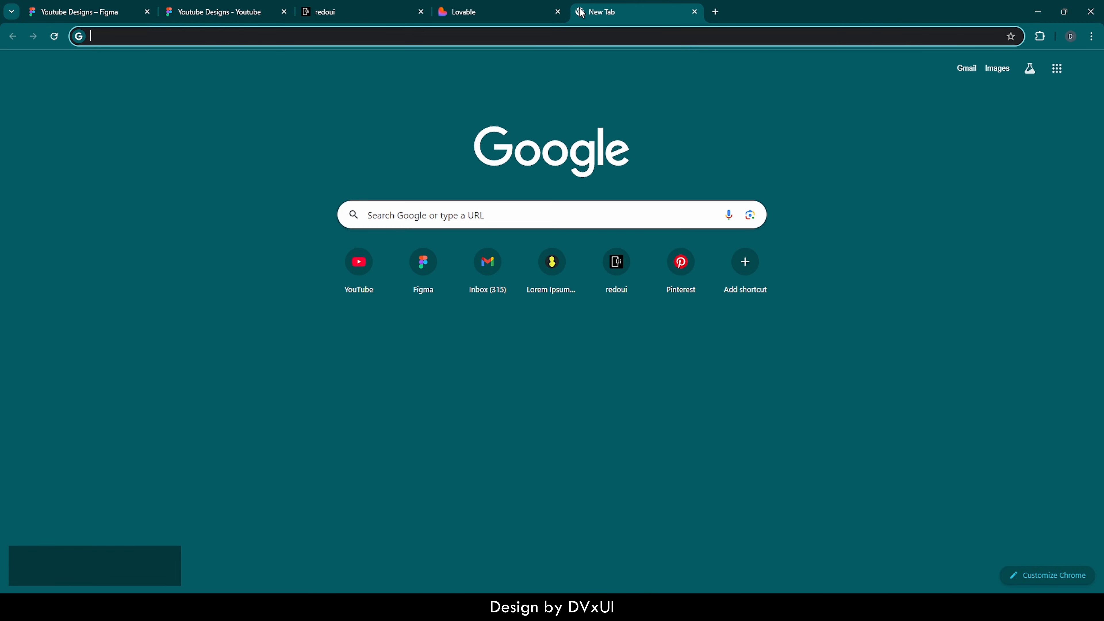
{"action": "type", "text": "loremipsum.io"}
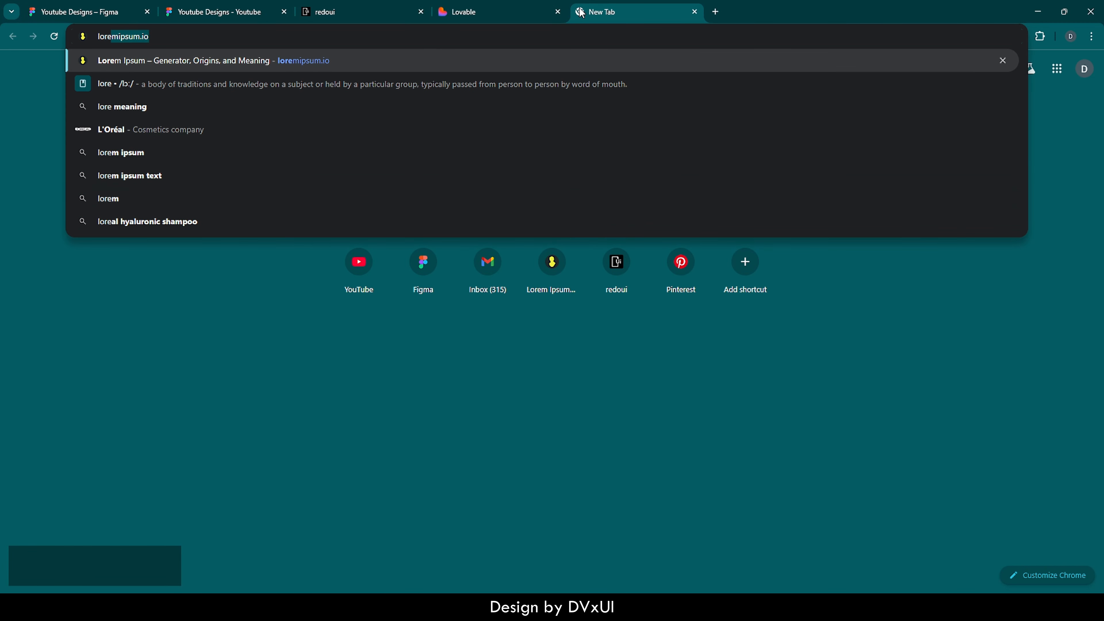
{"action": "key", "text": "Return"}
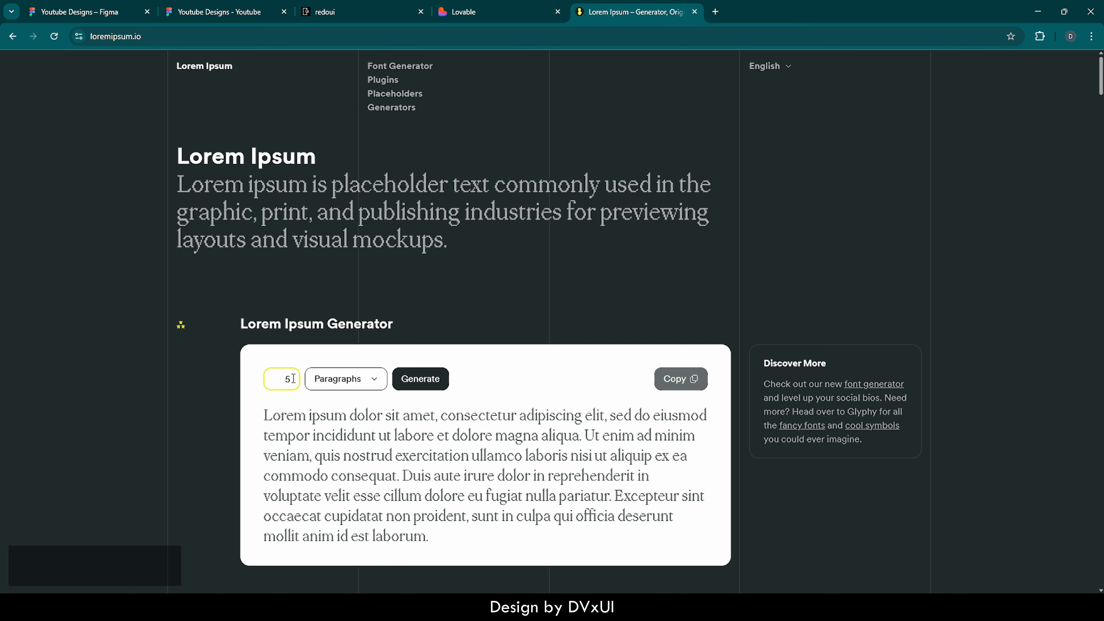
{"action": "type", "text": "2"}
{"action": "key", "text": "Return"}
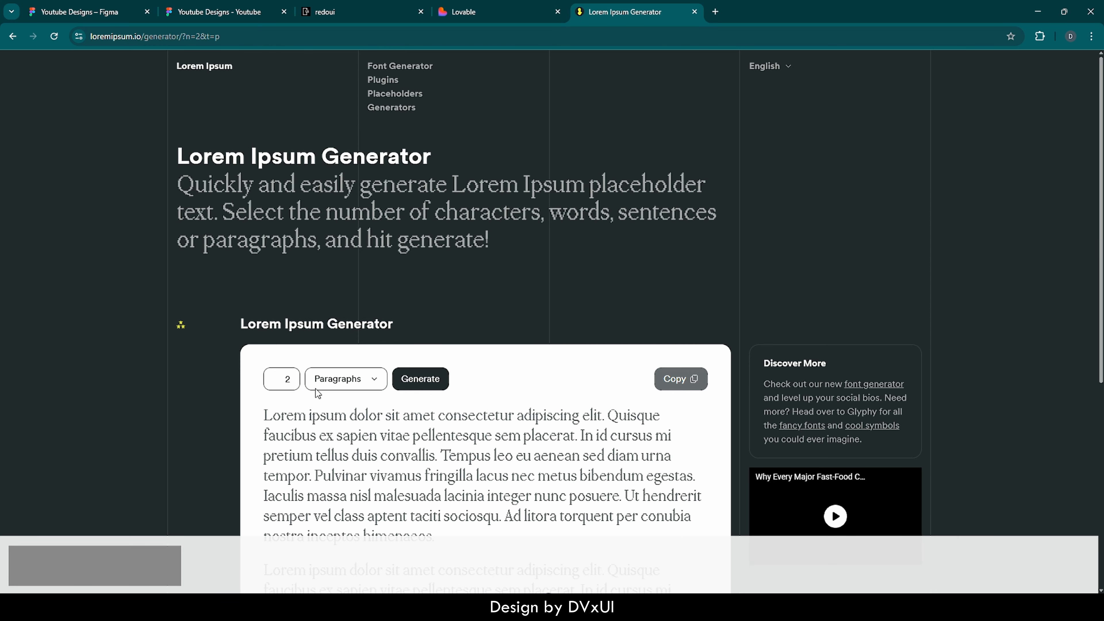
{"action": "left_click", "coordinate": [681, 378]}
{"action": "scroll", "coordinate": [485, 391], "scroll_direction": "down", "scroll_amount": 4}
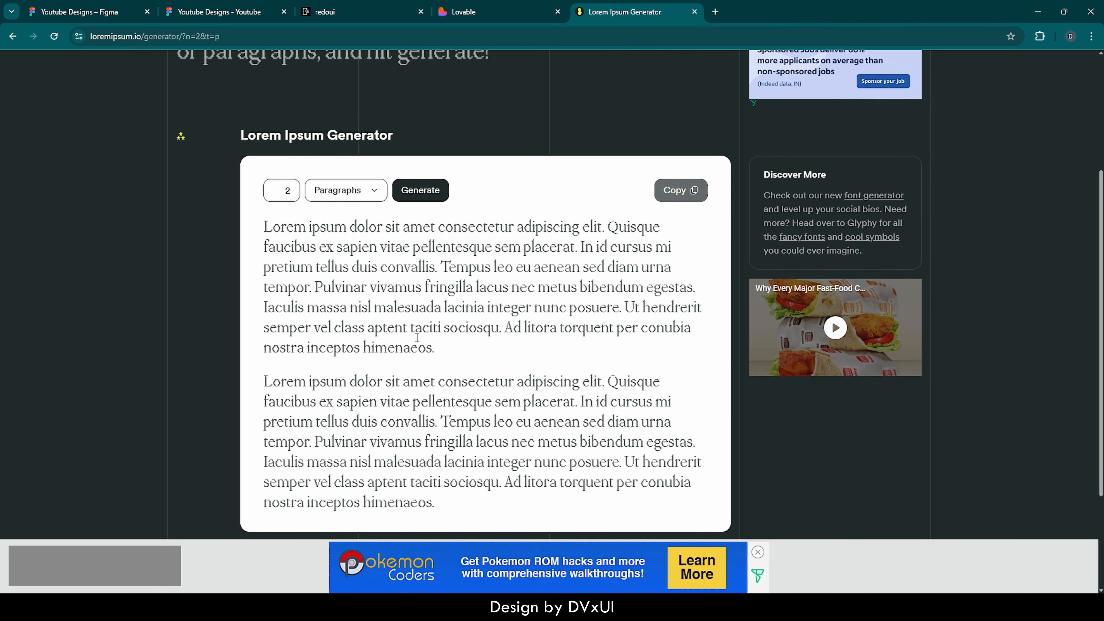
Switch back to the Figma design and paste the lorem ipsum as a text layer below the pills, joining both paragraphs into one.
{"action": "left_click", "coordinate": [85, 17]}
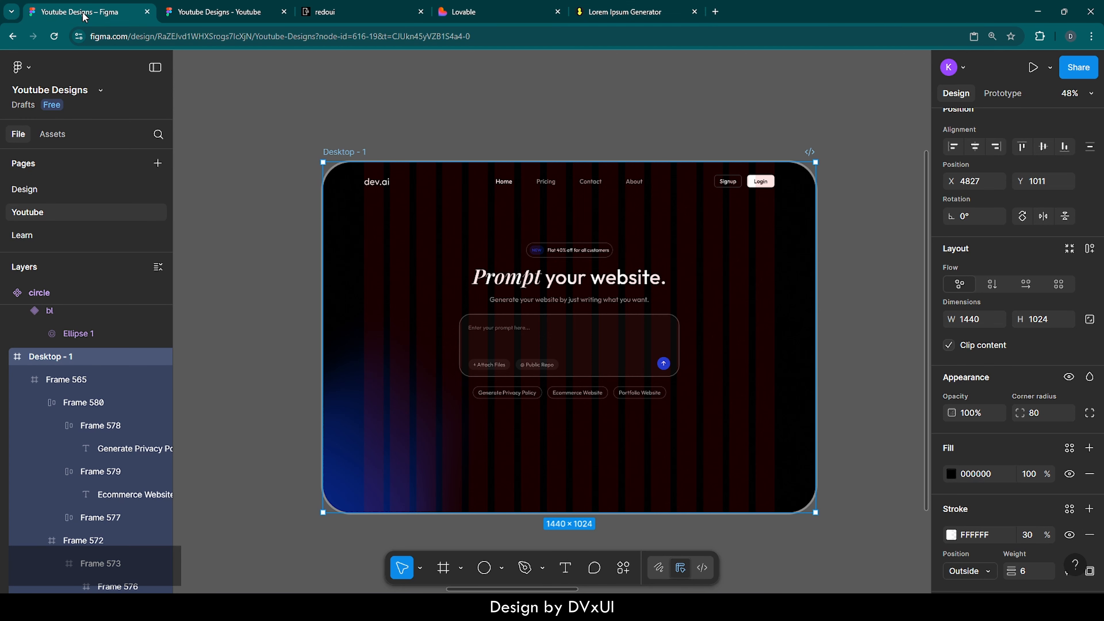
{"action": "scroll", "coordinate": [555, 478], "scroll_direction": "up", "scroll_amount": 4}
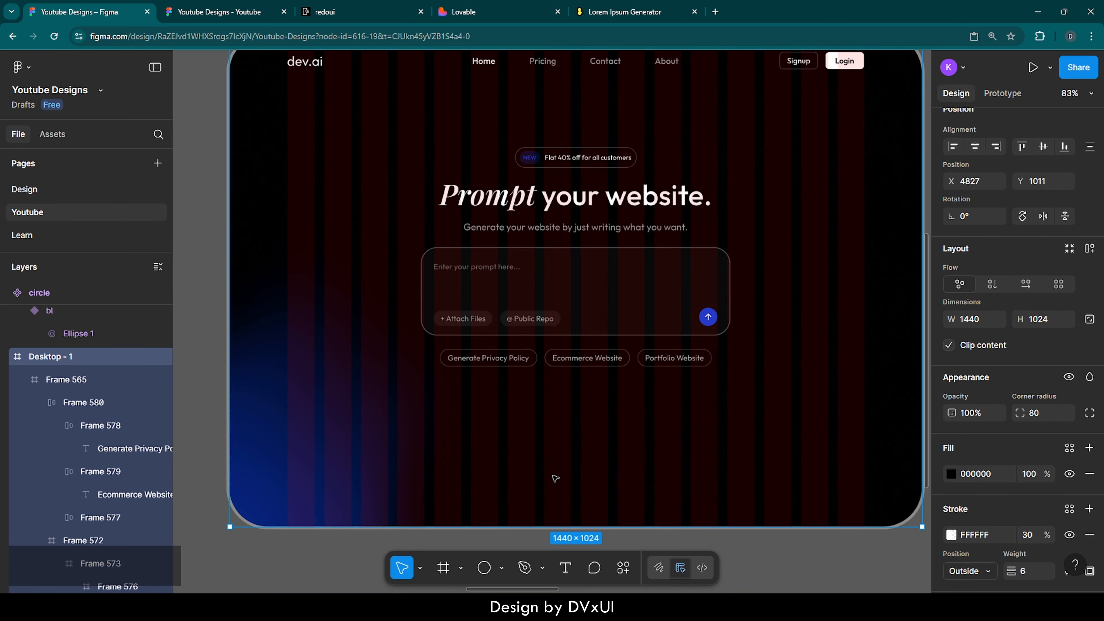
{"action": "key", "text": "t"}
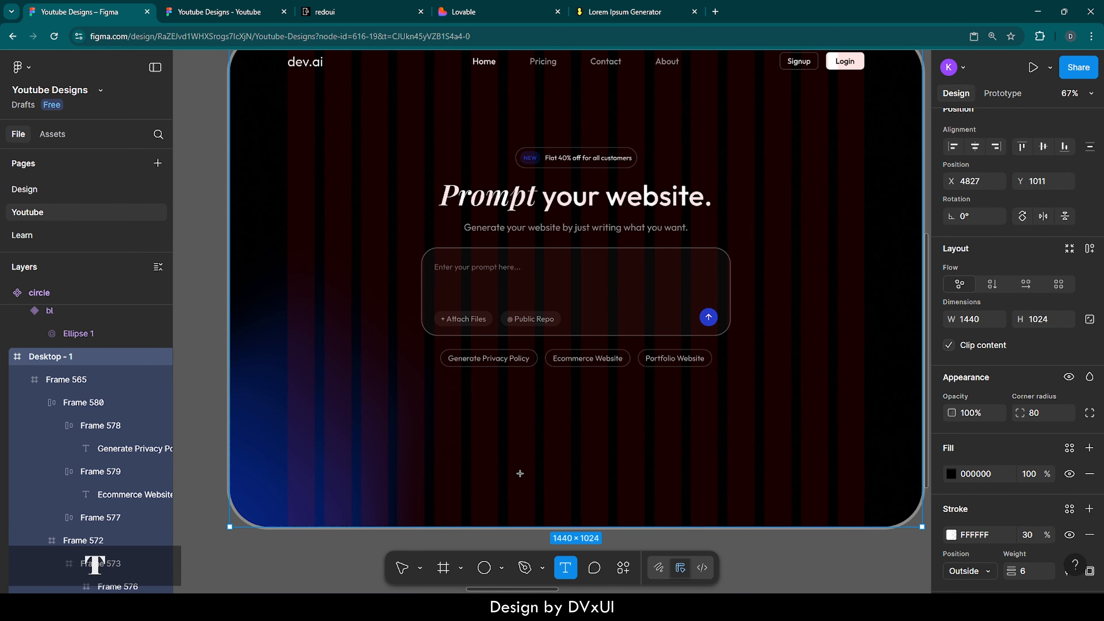
{"action": "left_click", "coordinate": [461, 449]}
{"action": "key", "text": "ctrl+v"}
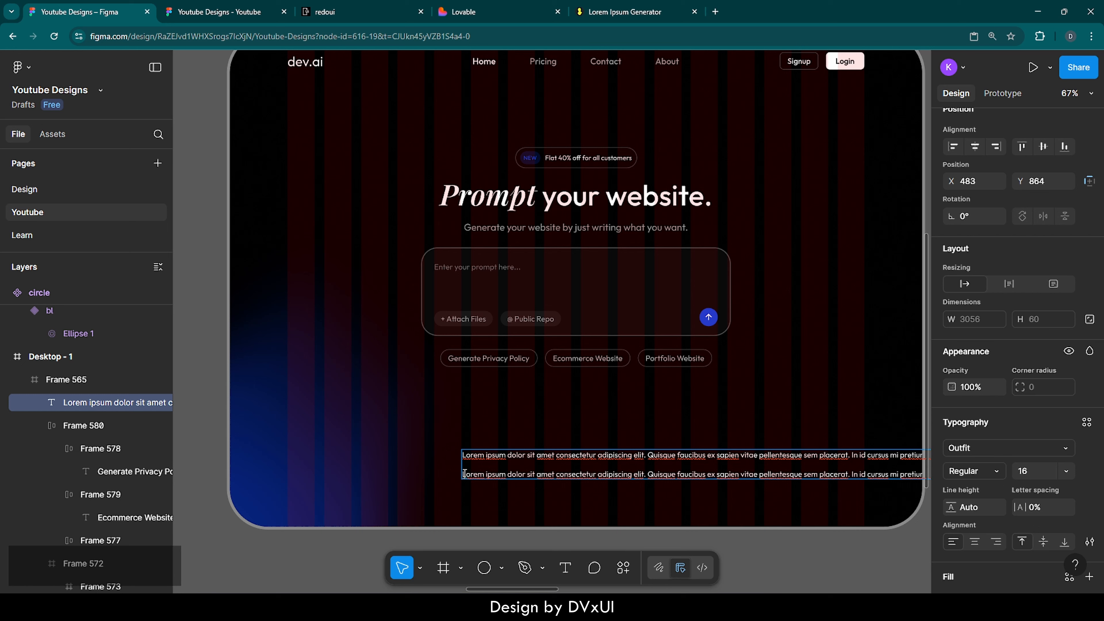
{"action": "key", "text": "BackSpace"}
{"action": "key", "text": "BackSpace"}
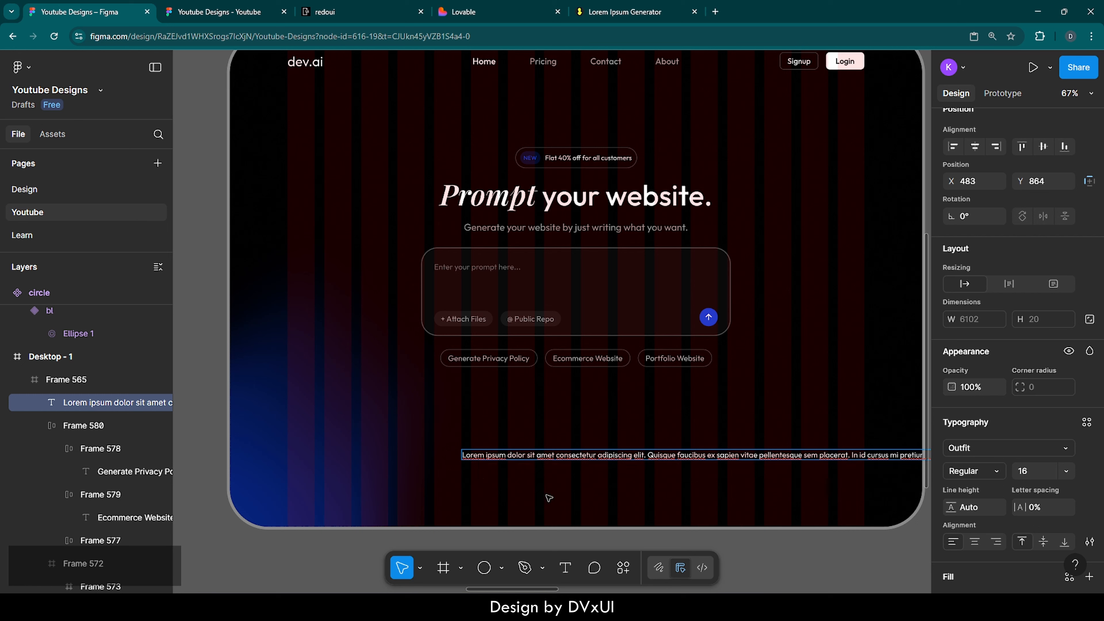
{"action": "key", "text": "Escape"}
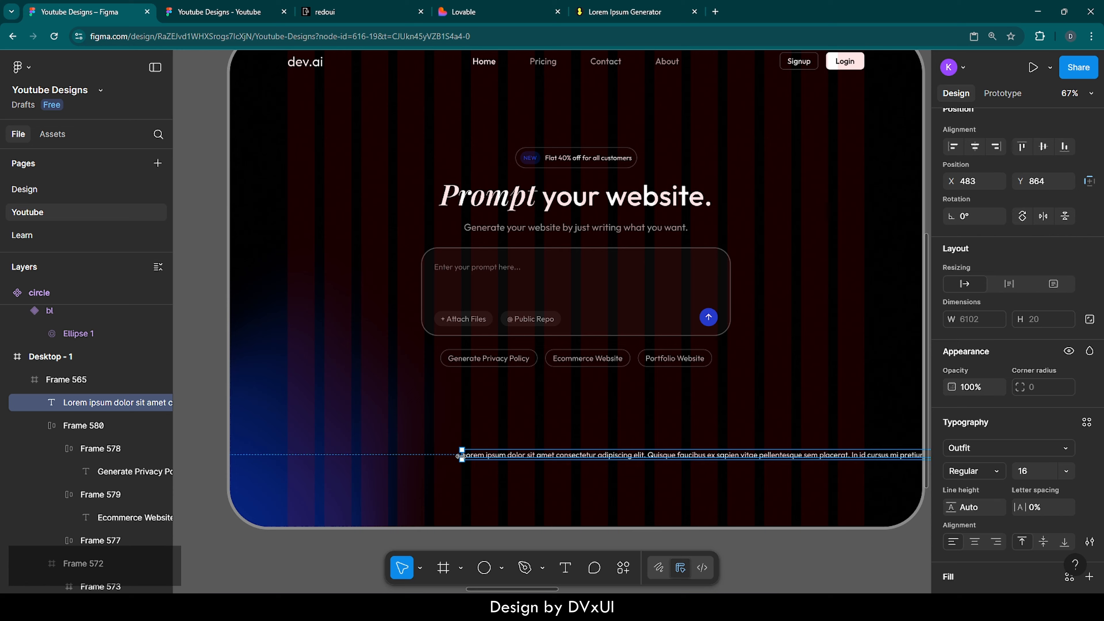
Make the lorem ipsum text a 1200 px wide wrapped block positioned at X 120, Y 836.
{"action": "left_click_drag", "start_coordinate": [461, 454], "coordinate": [664, 452]}
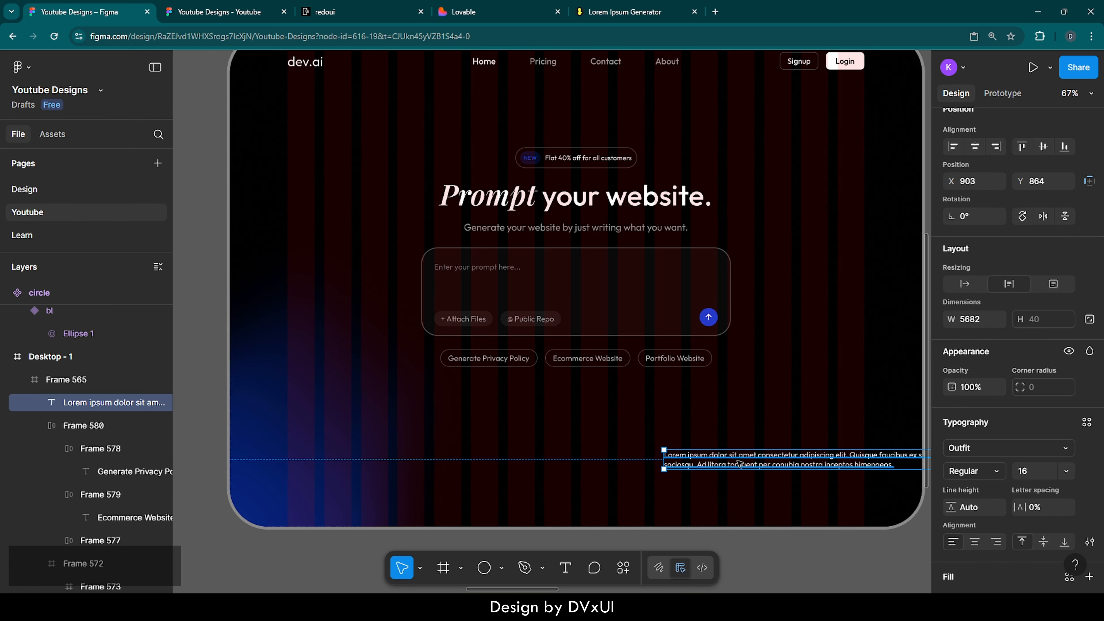
{"action": "left_click_drag", "start_coordinate": [740, 463], "coordinate": [363, 451]}
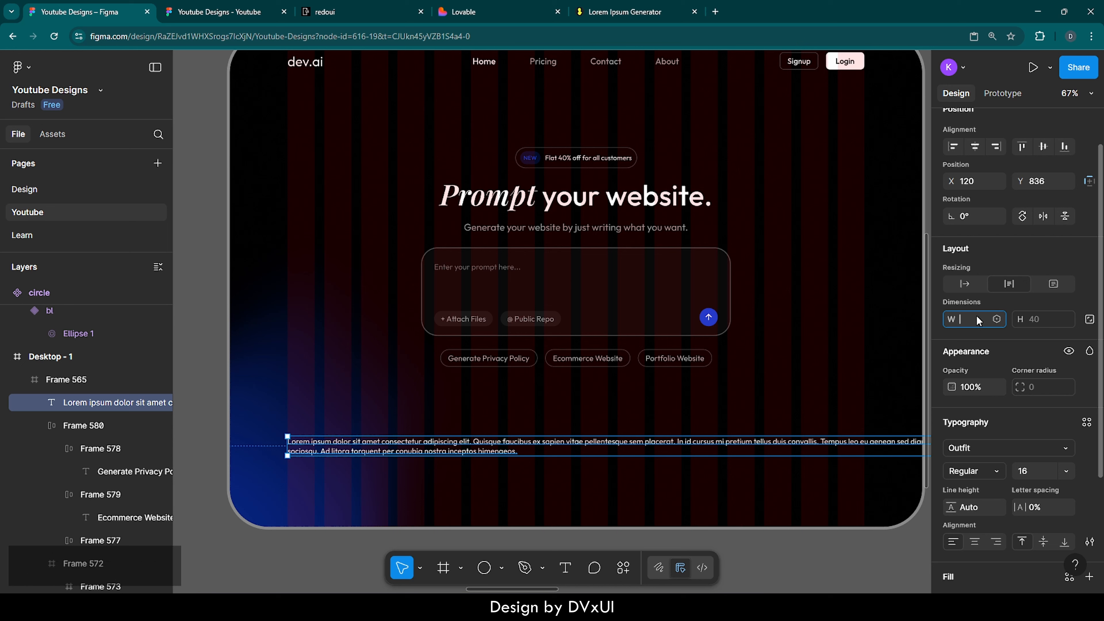
{"action": "key", "text": "Return"}
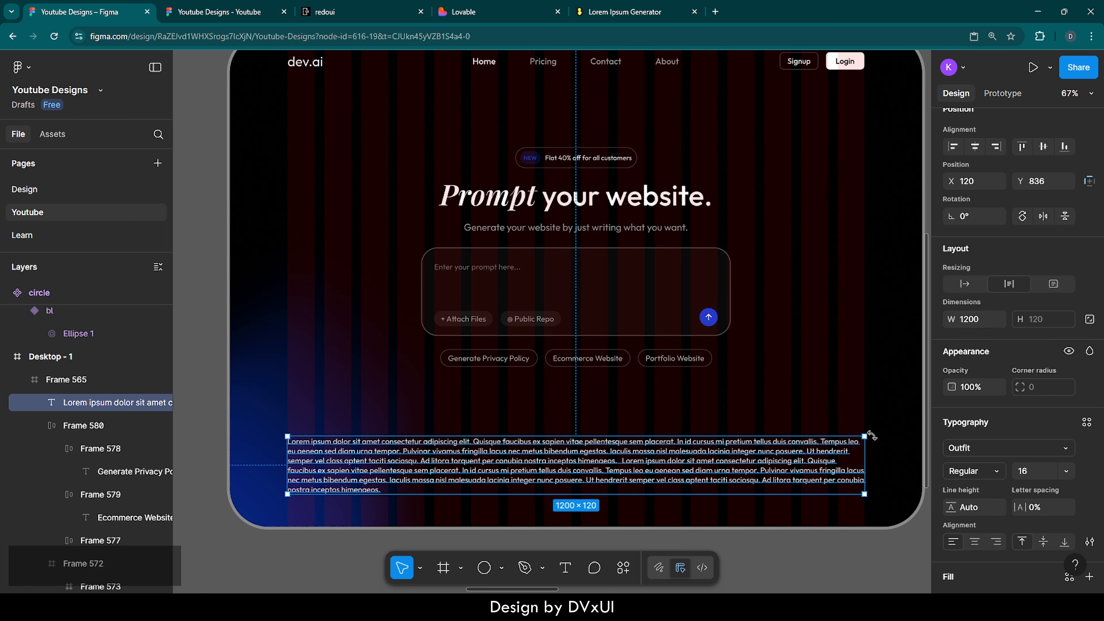
{"action": "mouse_move", "coordinate": [863, 461]}
{"action": "left_mouse_down"}
{"action": "mouse_move", "coordinate": [882, 463]}
{"action": "mouse_move", "coordinate": [866, 464]}
{"action": "left_mouse_up"}
Set the lorem ipsum paragraph's font size to 18 and its white fill opacity to 30%.
{"action": "double_click", "coordinate": [483, 463]}
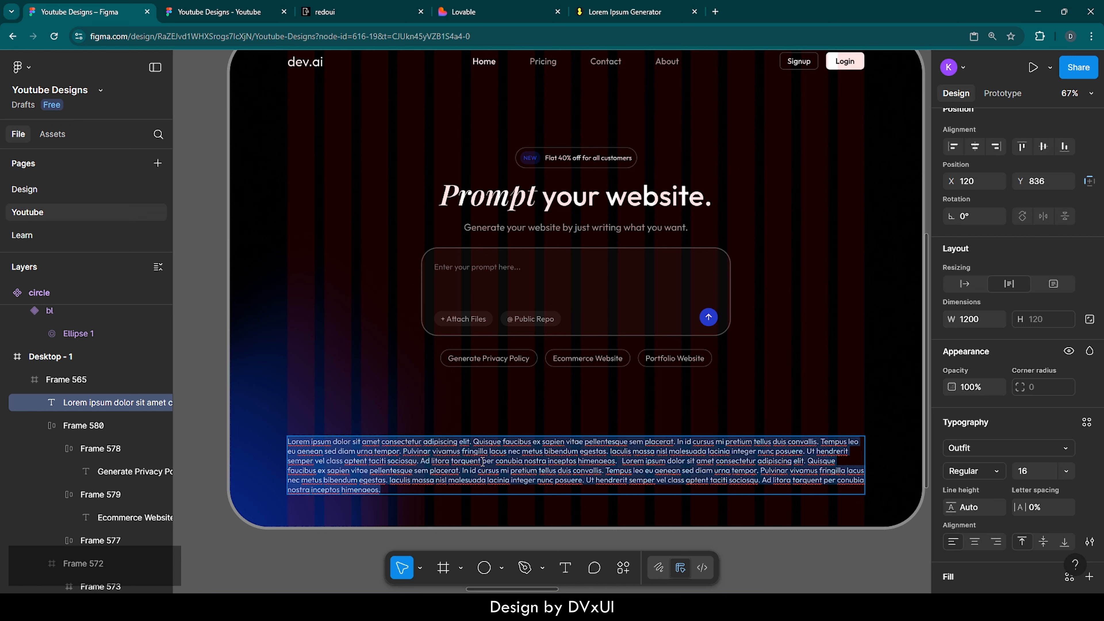
{"action": "left_click", "coordinate": [1031, 471]}
{"action": "type", "text": "18"}
{"action": "key", "text": "Return"}
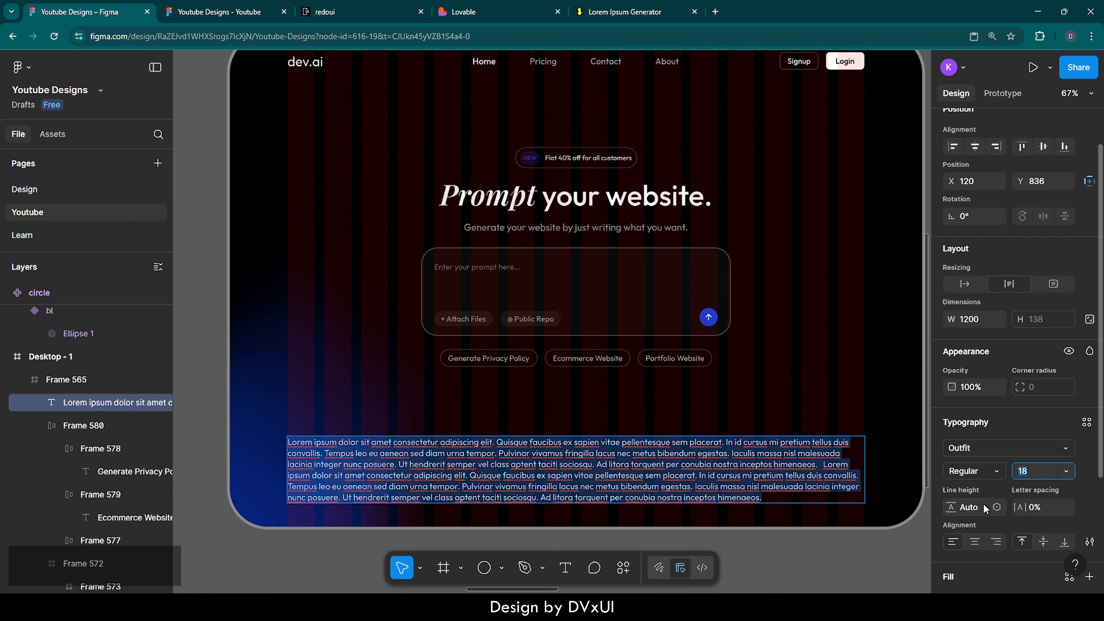
{"action": "scroll", "coordinate": [983, 503], "scroll_direction": "down", "scroll_amount": 3}
{"action": "left_click", "coordinate": [1034, 453]}
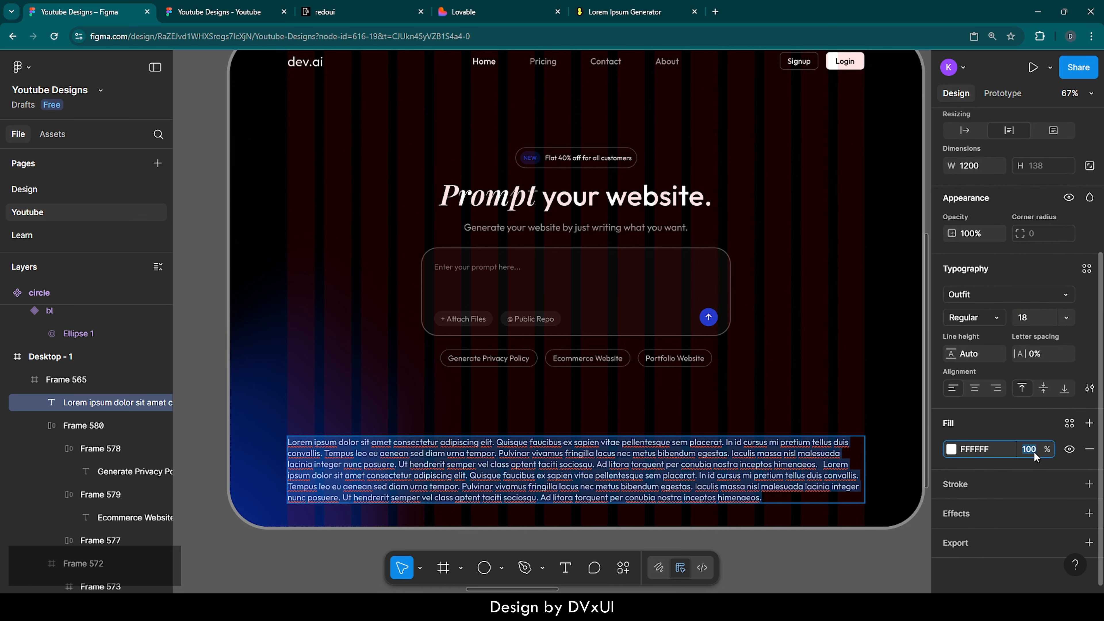
{"action": "type", "text": "30"}
{"action": "key", "text": "Return"}
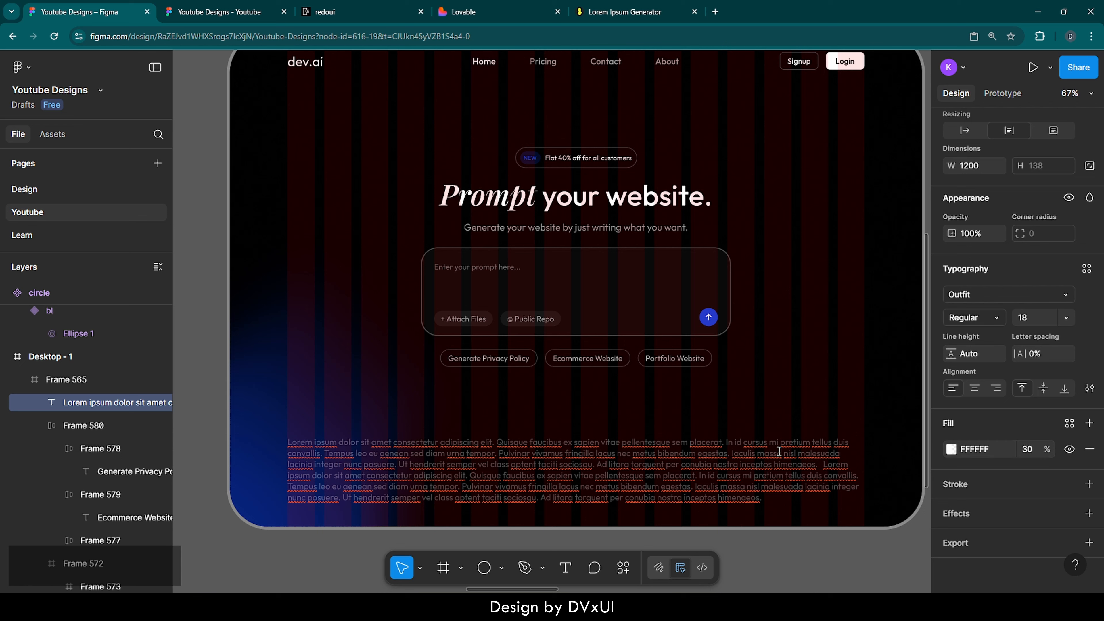
Reduce the lorem ipsum text's fill opacity to 20% and deselect the text.
{"action": "double_click", "coordinate": [765, 459]}
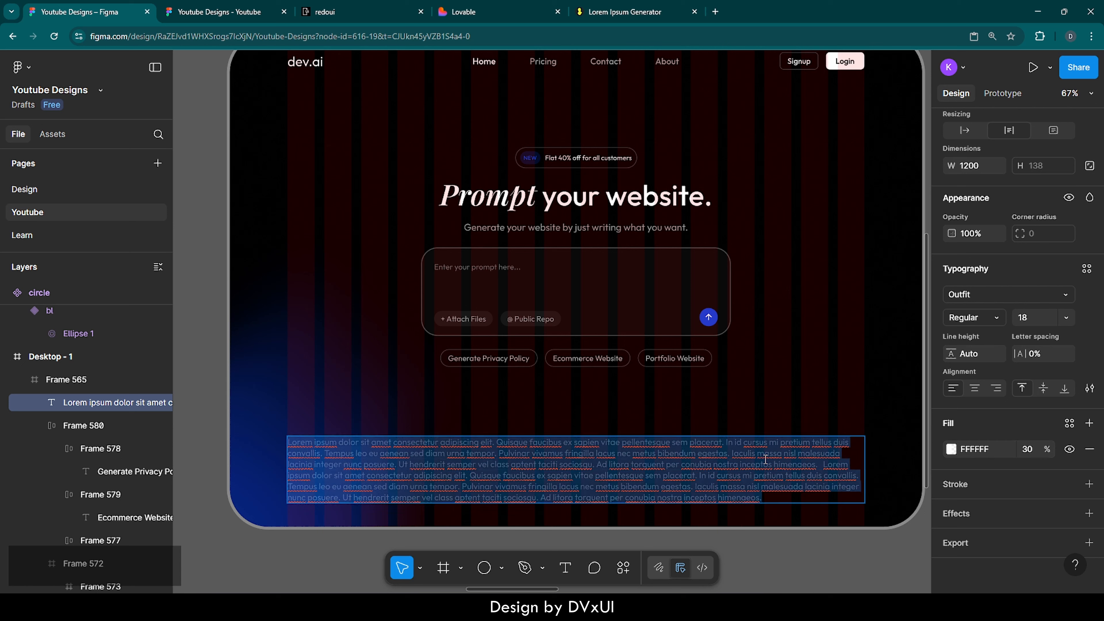
{"action": "left_click", "coordinate": [1028, 449]}
{"action": "type", "text": "20"}
{"action": "key", "text": "Return"}
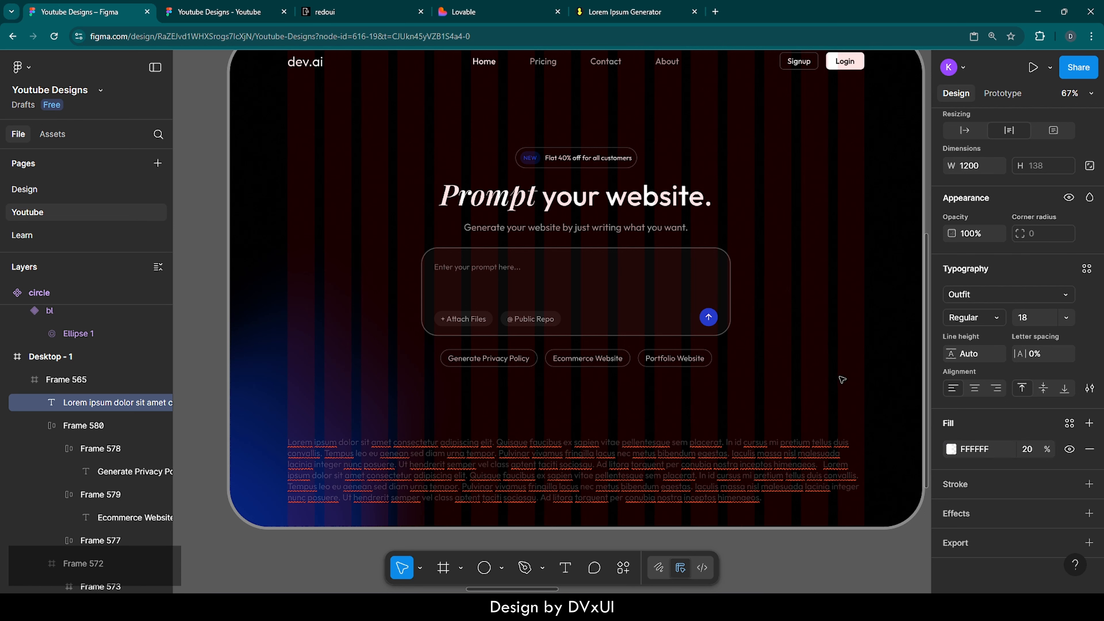
{"action": "left_click", "coordinate": [795, 405]}
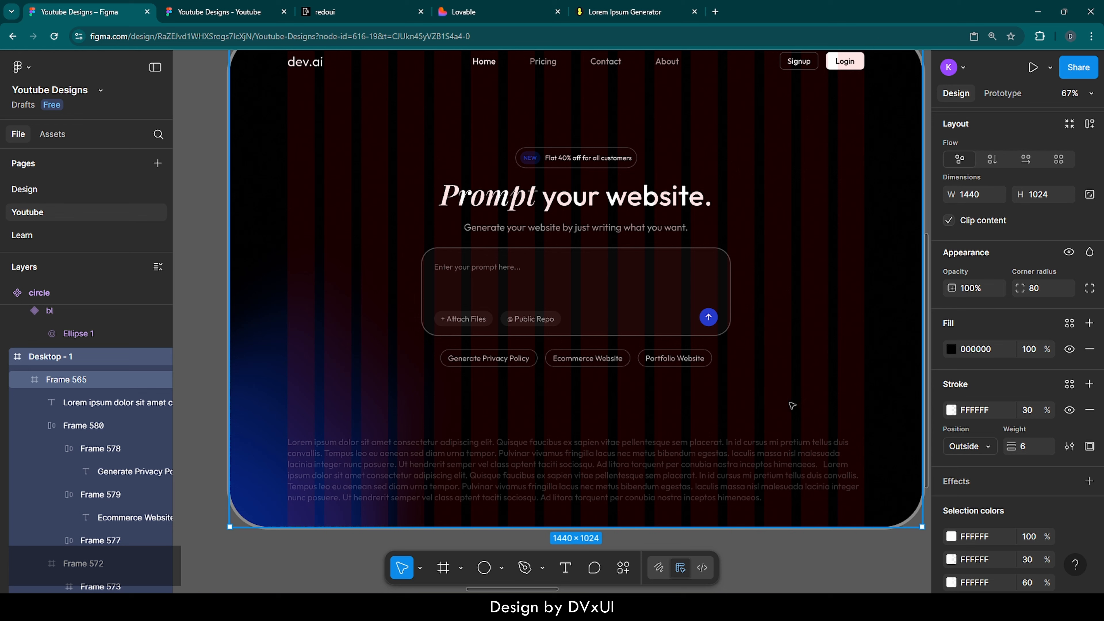
Justify the lorem ipsum paragraph so its lines fill the 1200 px text block.
{"action": "left_click", "coordinate": [719, 465]}
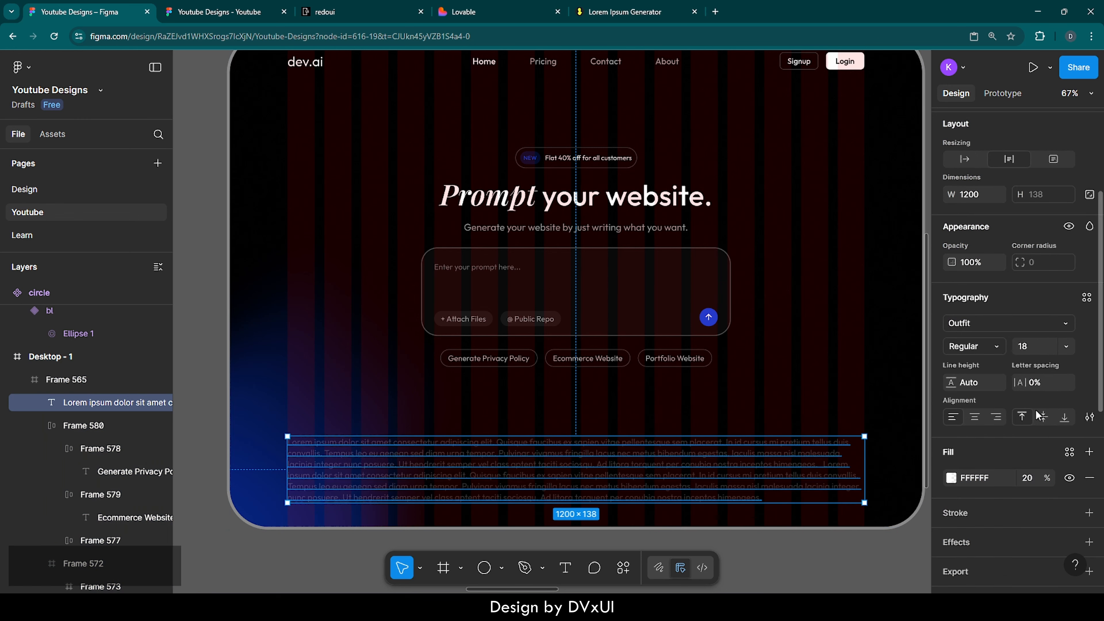
{"action": "left_click", "coordinate": [1089, 416]}
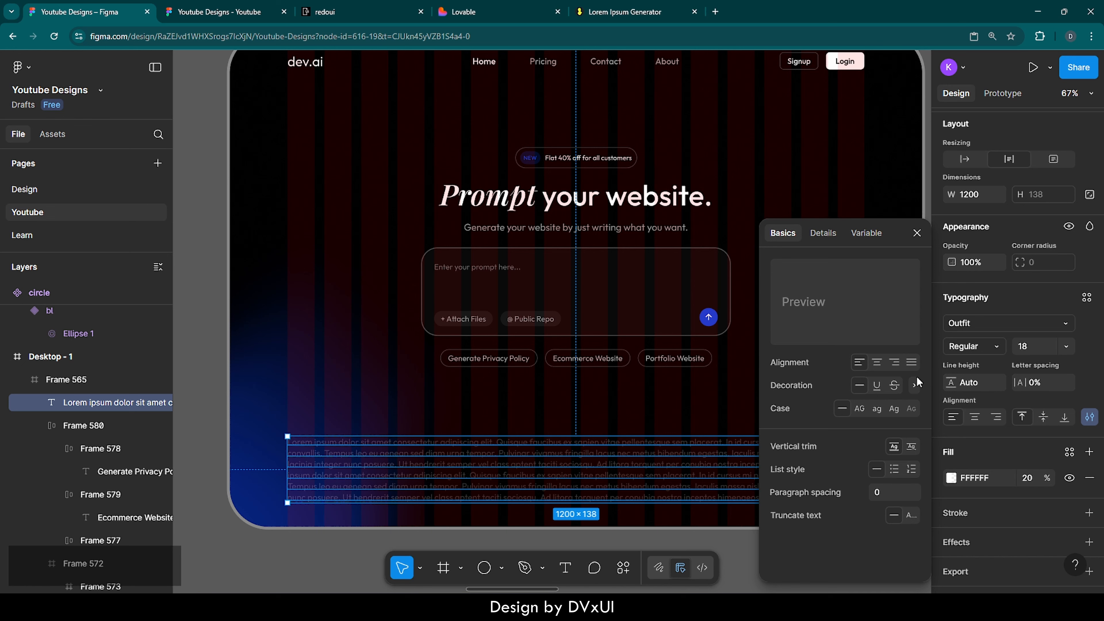
{"action": "left_click", "coordinate": [911, 362]}
{"action": "left_click", "coordinate": [696, 416]}
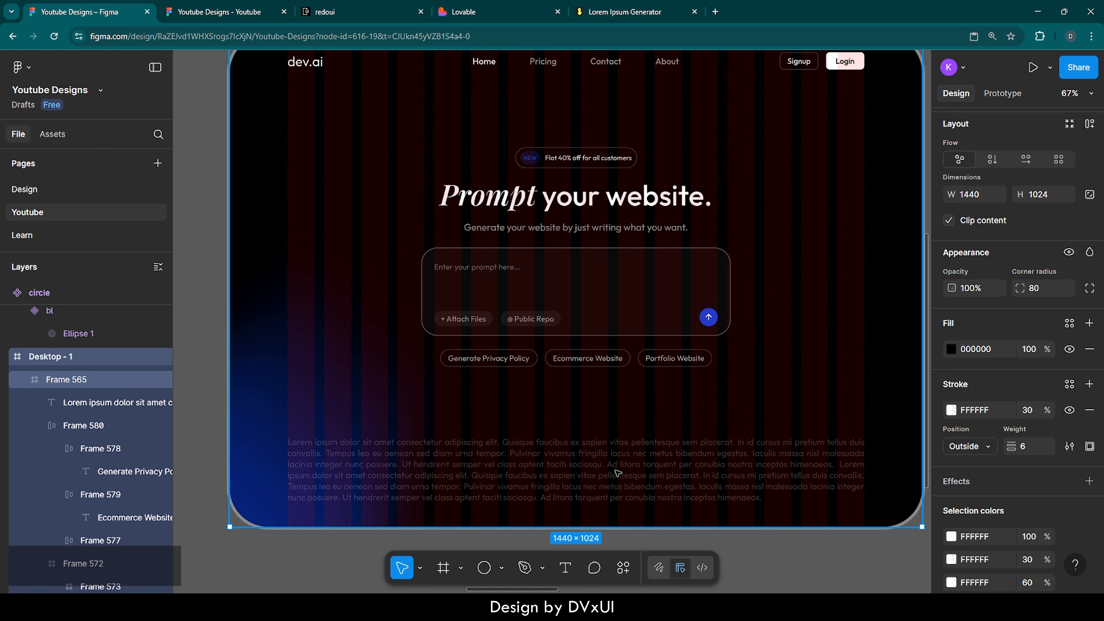
Move the lorem ipsum block down 10 px, leaving 40 px between it and the frame's bottom edge.
{"action": "left_click", "coordinate": [617, 472]}
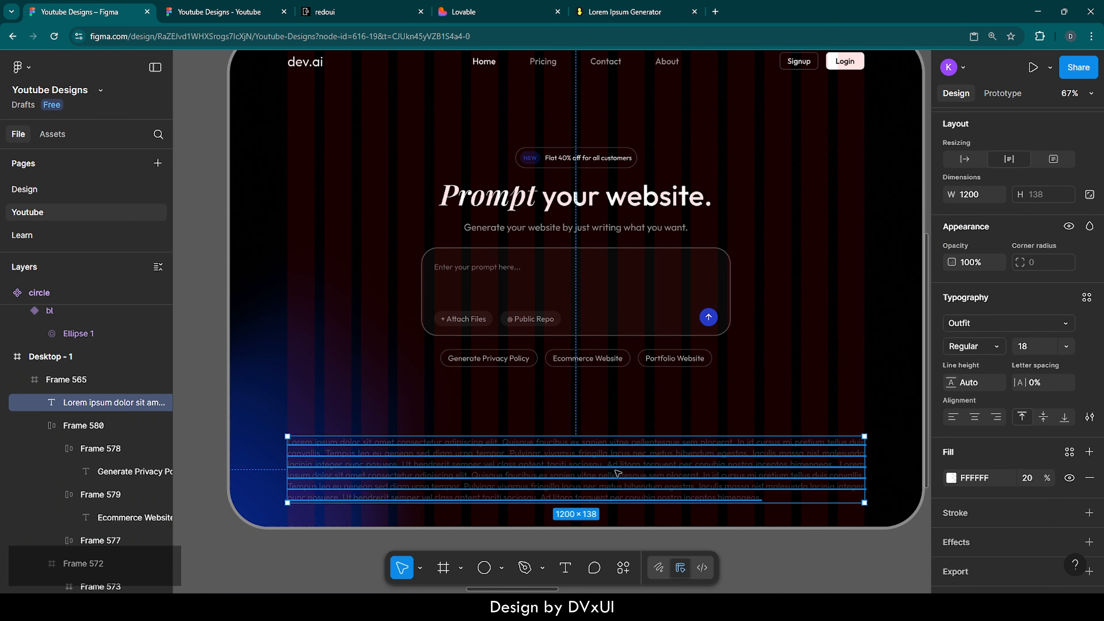
{"action": "scroll", "coordinate": [617, 472], "scroll_direction": "down", "scroll_amount": 2}
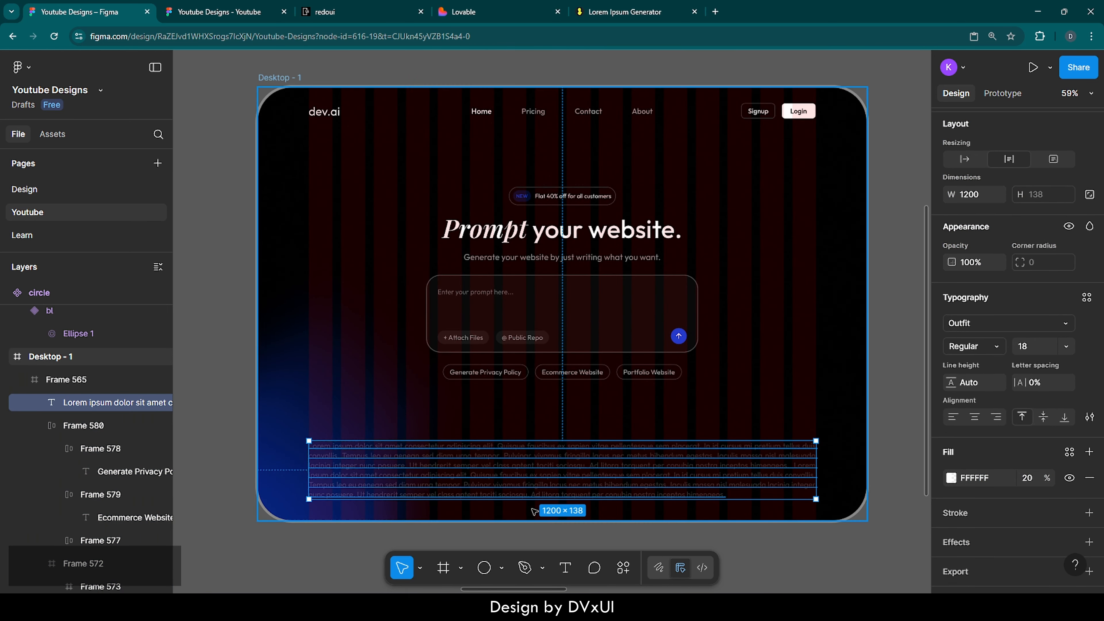
{"action": "key", "text": "alt"}
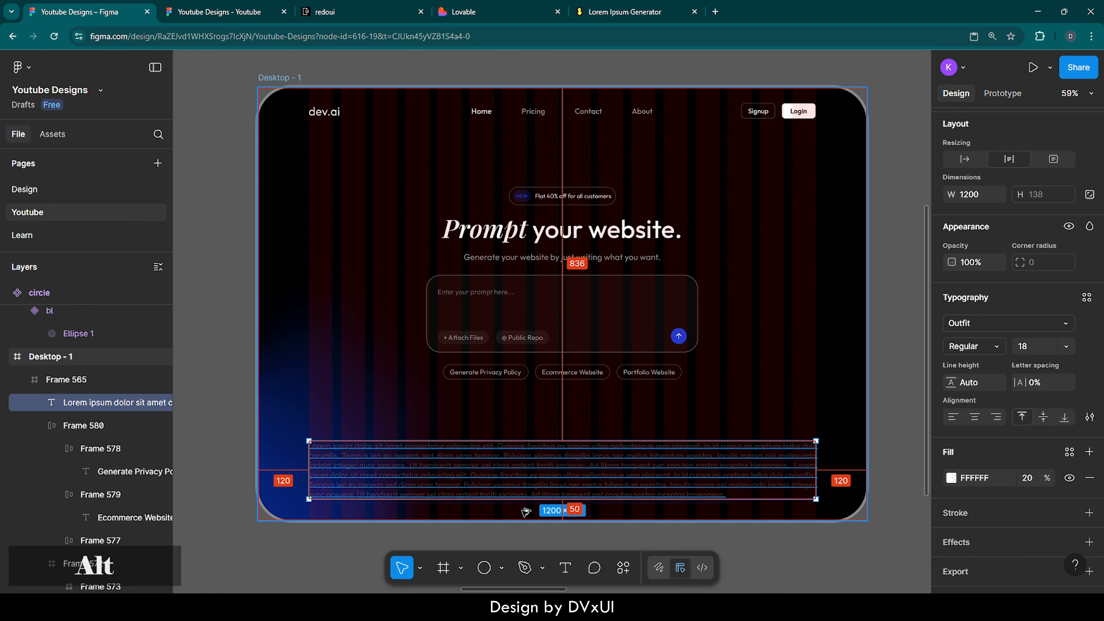
{"action": "key", "text": "shift+Down"}
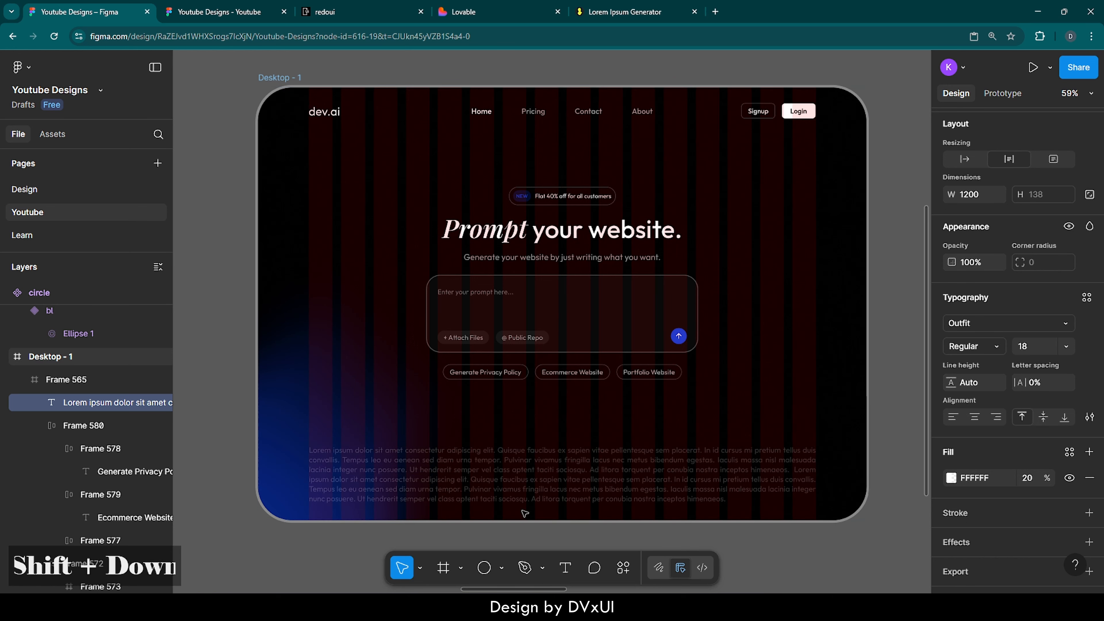
{"action": "key", "text": "alt"}
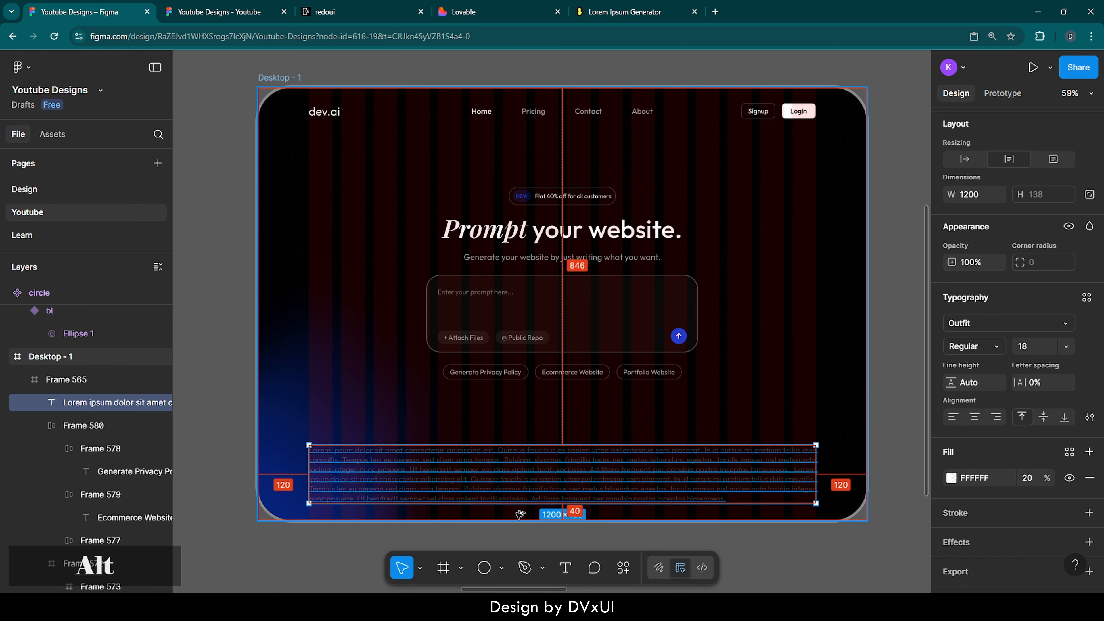
Hide the 16-column layout guide on the Desktop - 1 frame and deselect the frame.
{"action": "left_click", "coordinate": [638, 419]}
{"action": "scroll", "coordinate": [639, 419], "scroll_direction": "up", "scroll_amount": 1}
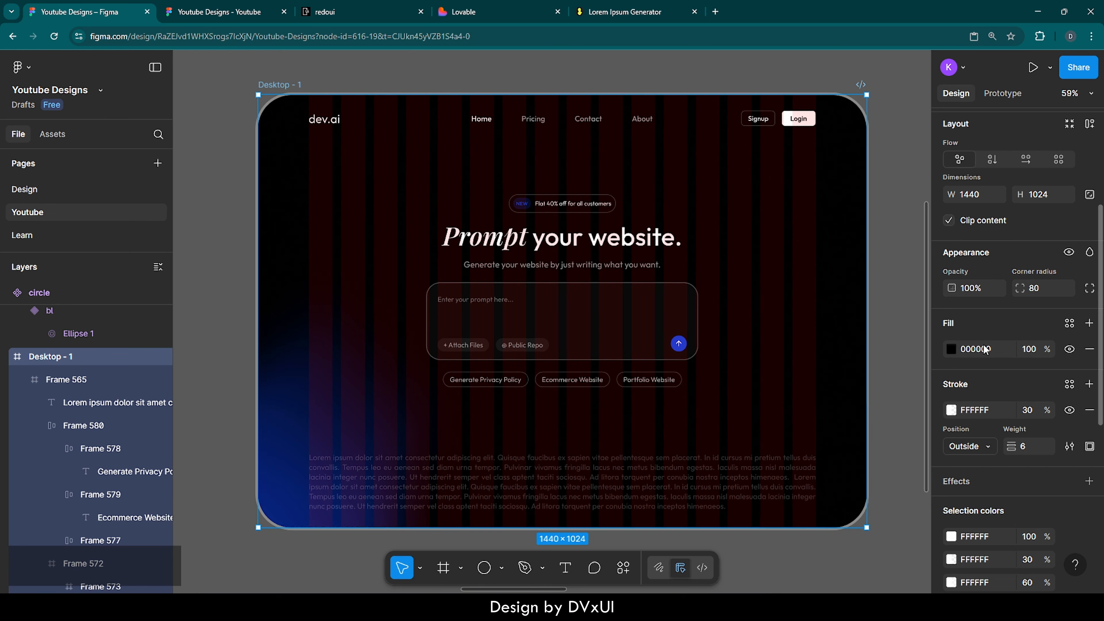
{"action": "scroll", "coordinate": [1002, 394], "scroll_direction": "down", "scroll_amount": 6}
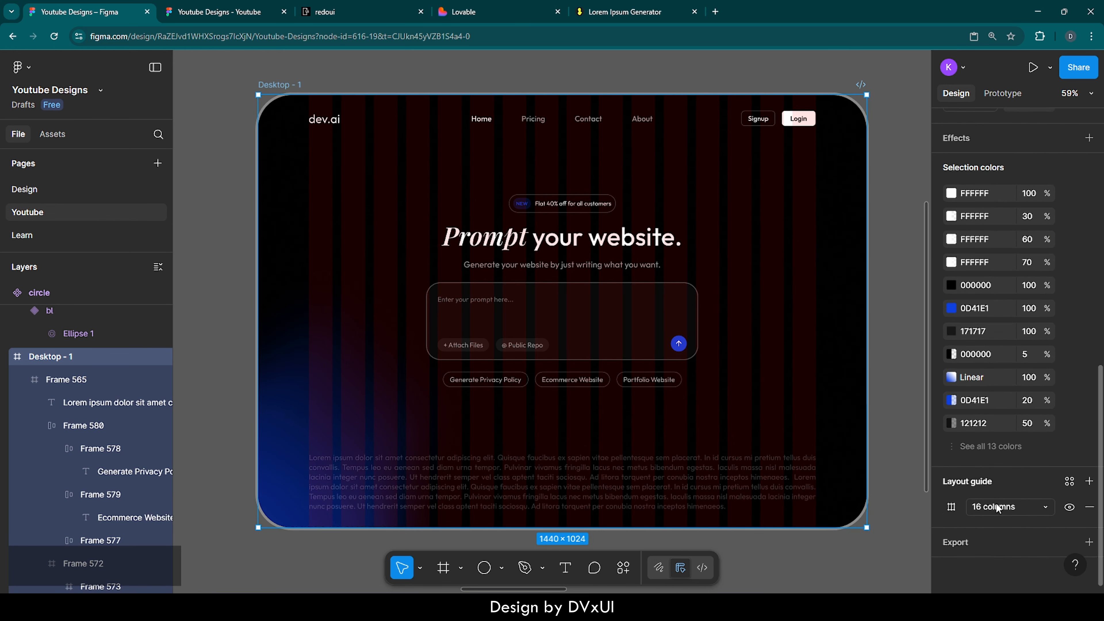
{"action": "left_click", "coordinate": [889, 374]}
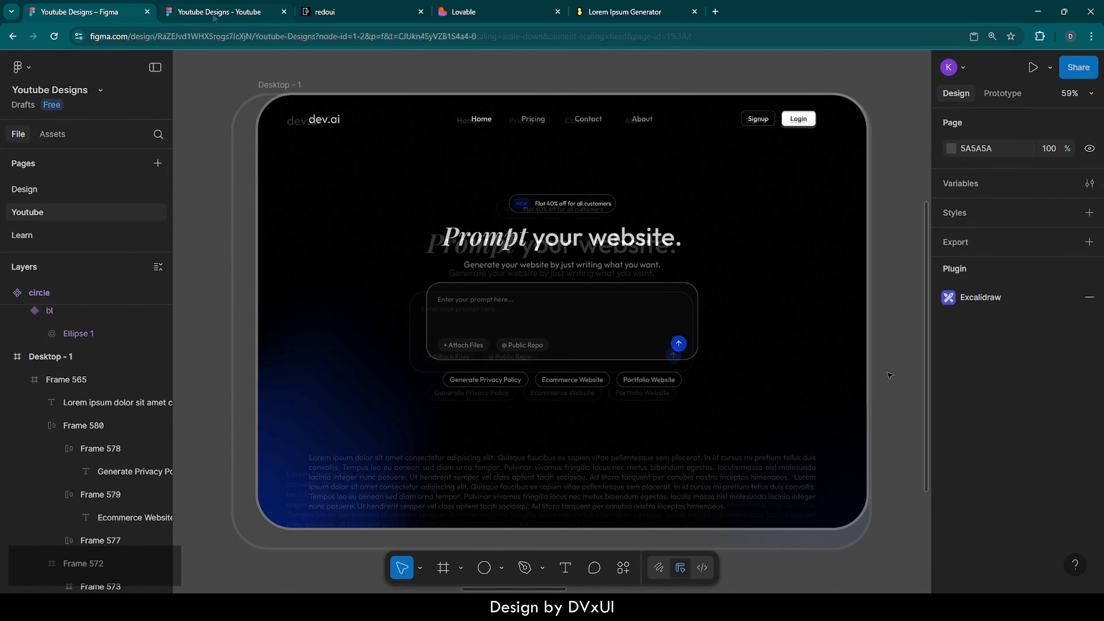
Switch to the prototype preview of the design and view it in full screen.
{"action": "left_click", "coordinate": [214, 13]}
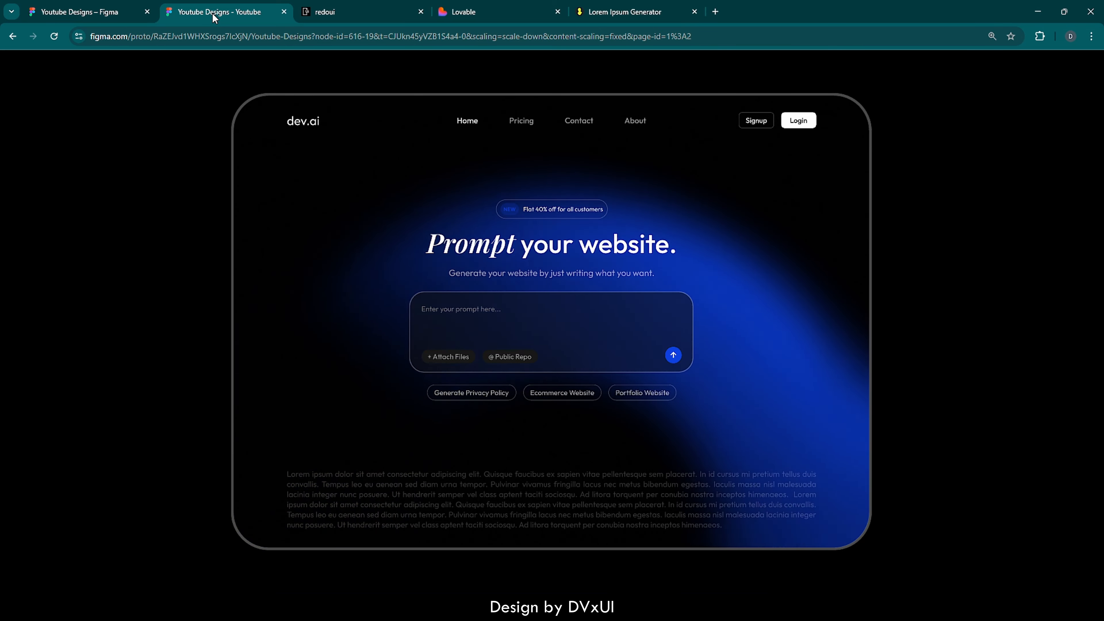
{"action": "key", "text": "F11"}
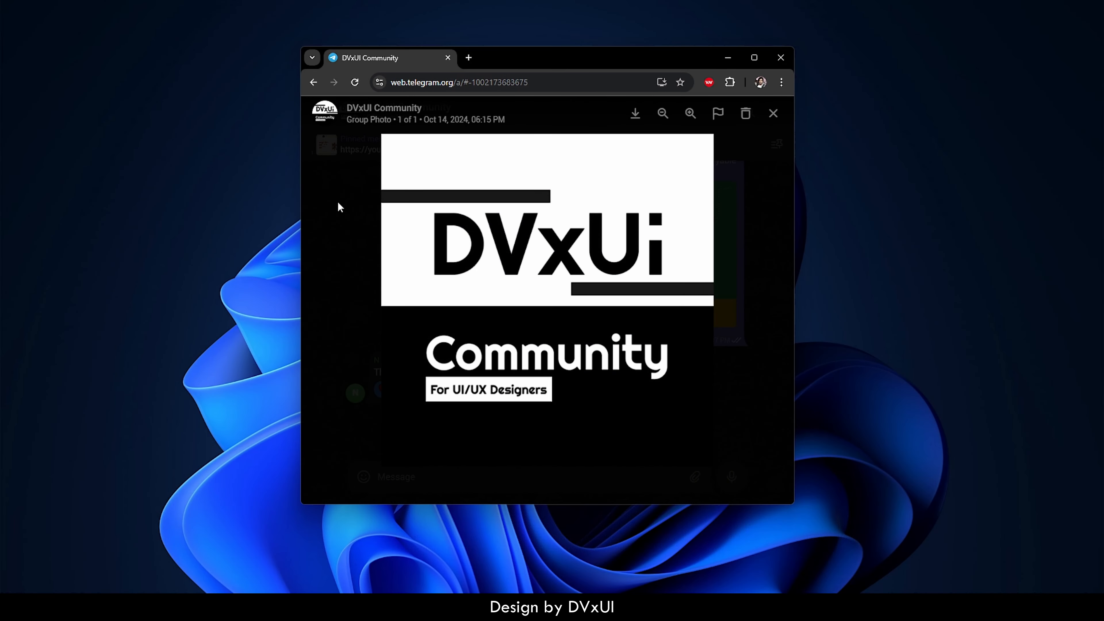
In Telegram Web, close the DVxUI Community group photo and look back through the group's earlier messages.
{"action": "left_click", "coordinate": [338, 202]}
{"action": "scroll", "coordinate": [412, 212], "scroll_direction": "up", "scroll_amount": 15}
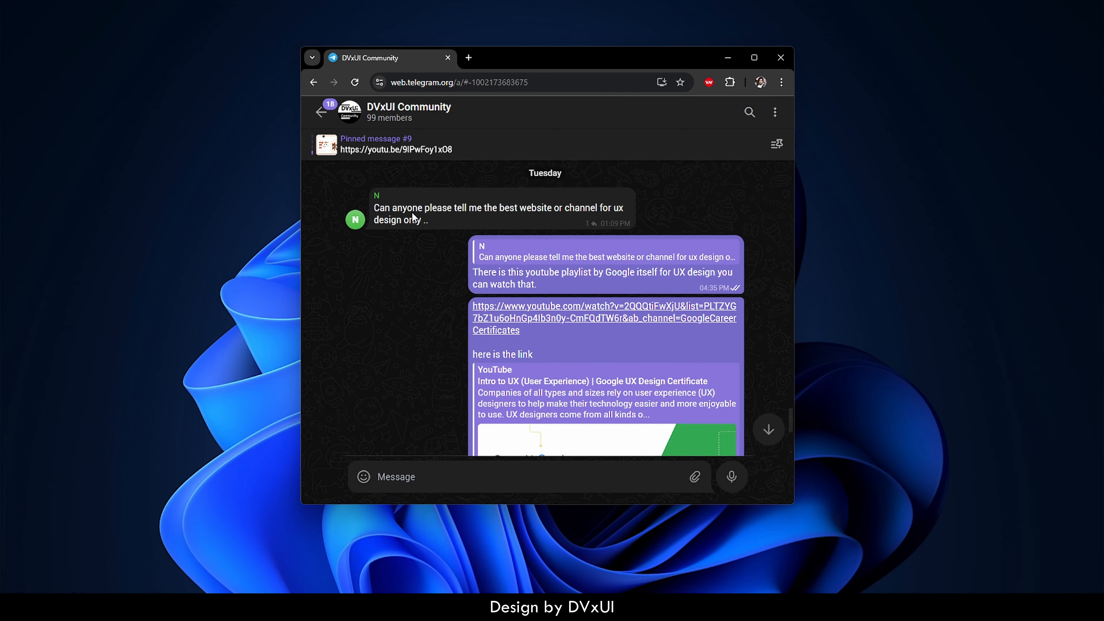
{"action": "scroll", "coordinate": [413, 218], "scroll_direction": "up", "scroll_amount": 5}
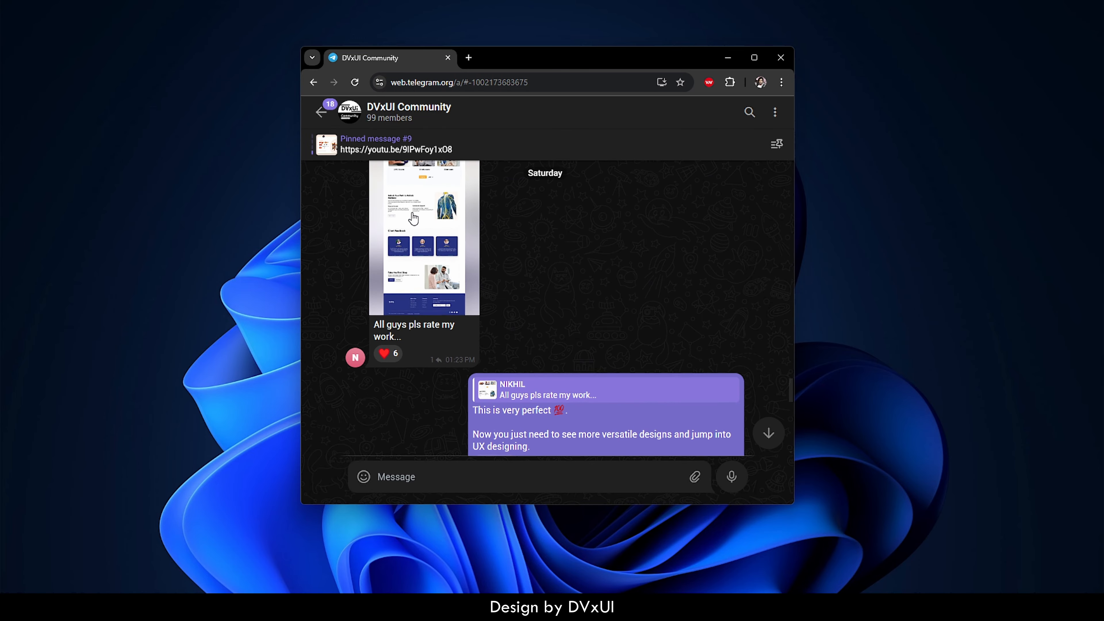
{"action": "scroll", "coordinate": [413, 217], "scroll_direction": "up", "scroll_amount": 4}
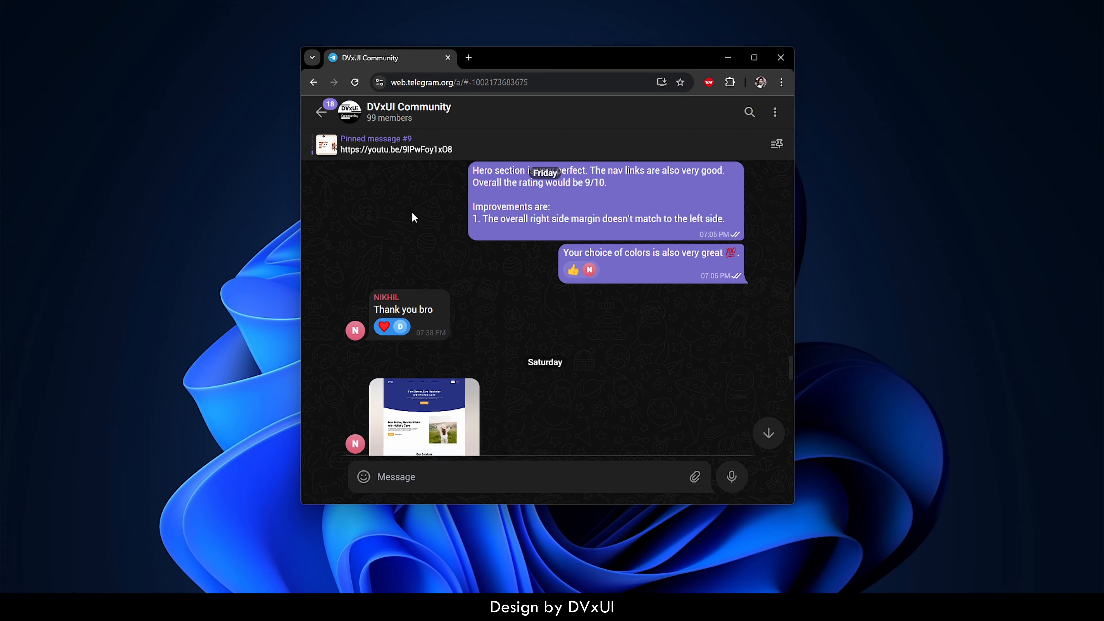
{"action": "scroll", "coordinate": [413, 218], "scroll_direction": "up", "scroll_amount": 5}
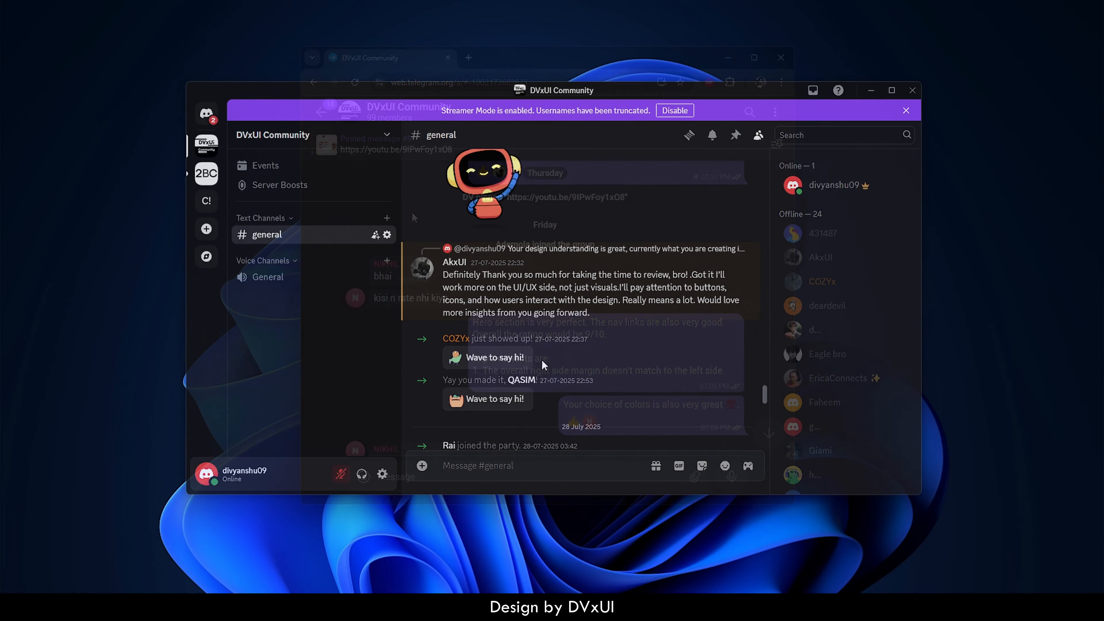
In Discord, dismiss the Streamer Mode notice and look through the DVxUI Community general channel's messages and member list.
{"action": "scroll", "coordinate": [542, 359], "scroll_direction": "up", "scroll_amount": 10}
{"action": "left_click", "coordinate": [908, 112]}
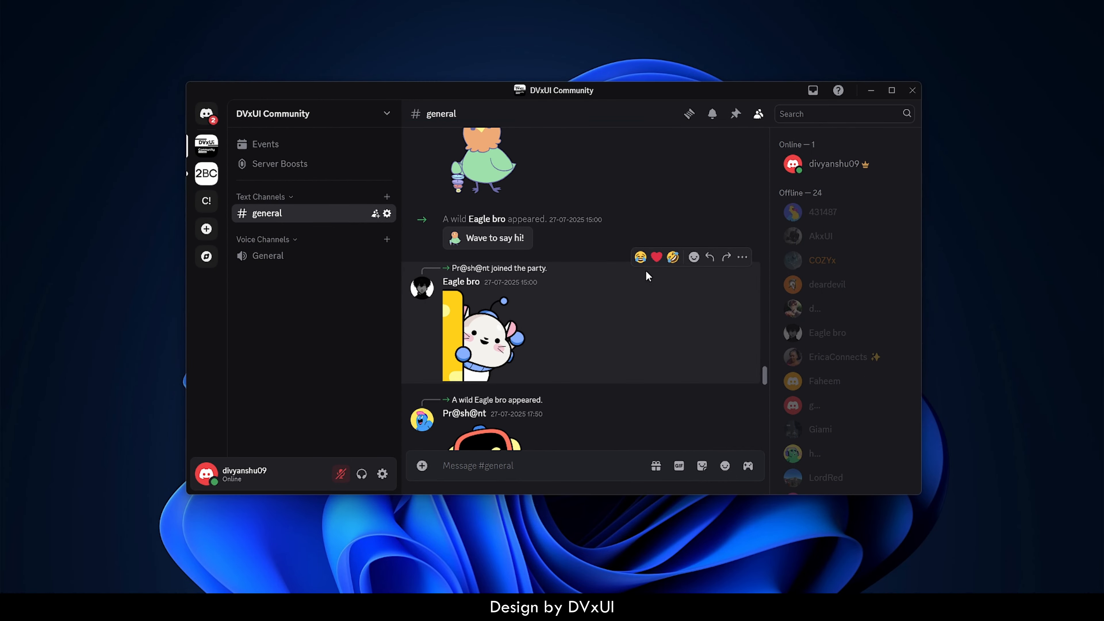
{"action": "scroll", "coordinate": [637, 284], "scroll_direction": "up", "scroll_amount": 10}
{"action": "scroll", "coordinate": [638, 285], "scroll_direction": "up", "scroll_amount": 8}
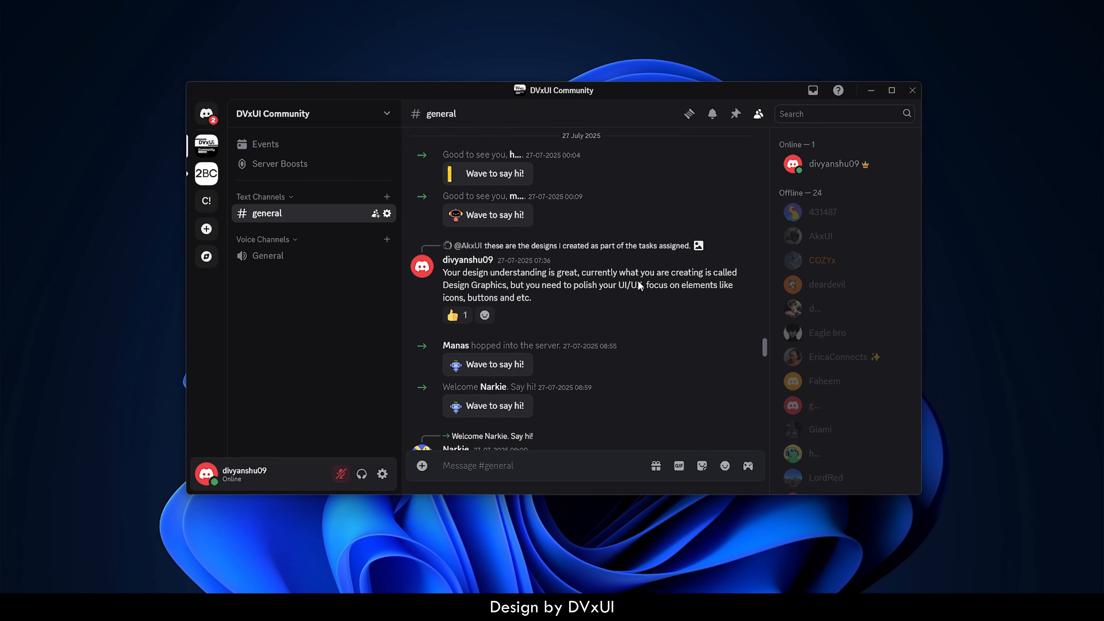
{"action": "scroll", "coordinate": [637, 285], "scroll_direction": "down", "scroll_amount": 6}
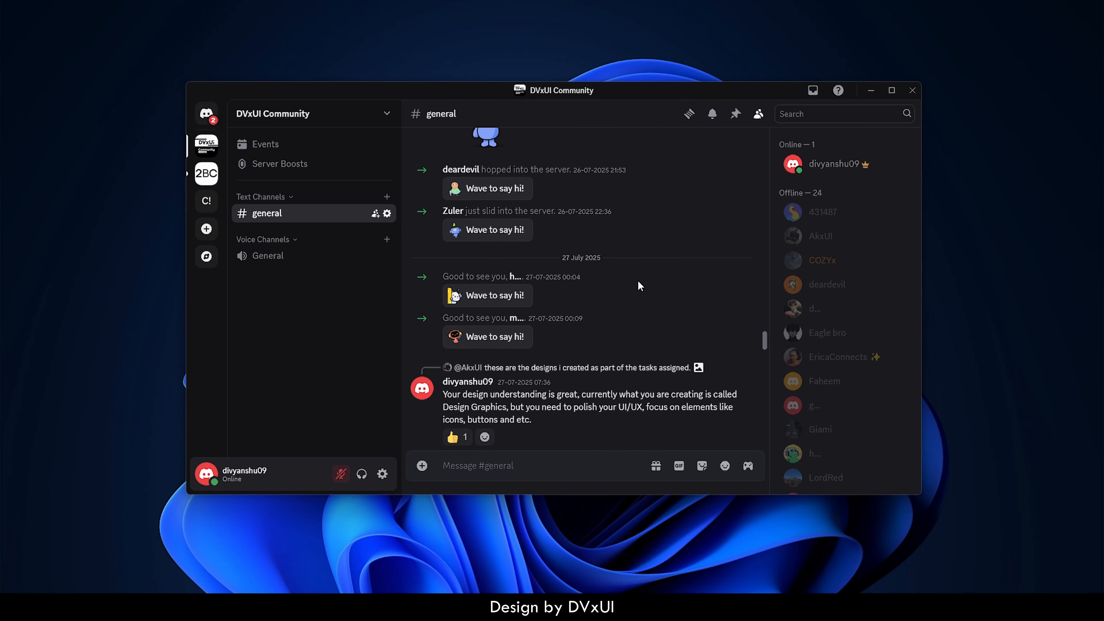
{"action": "scroll", "coordinate": [639, 285], "scroll_direction": "down", "scroll_amount": 10}
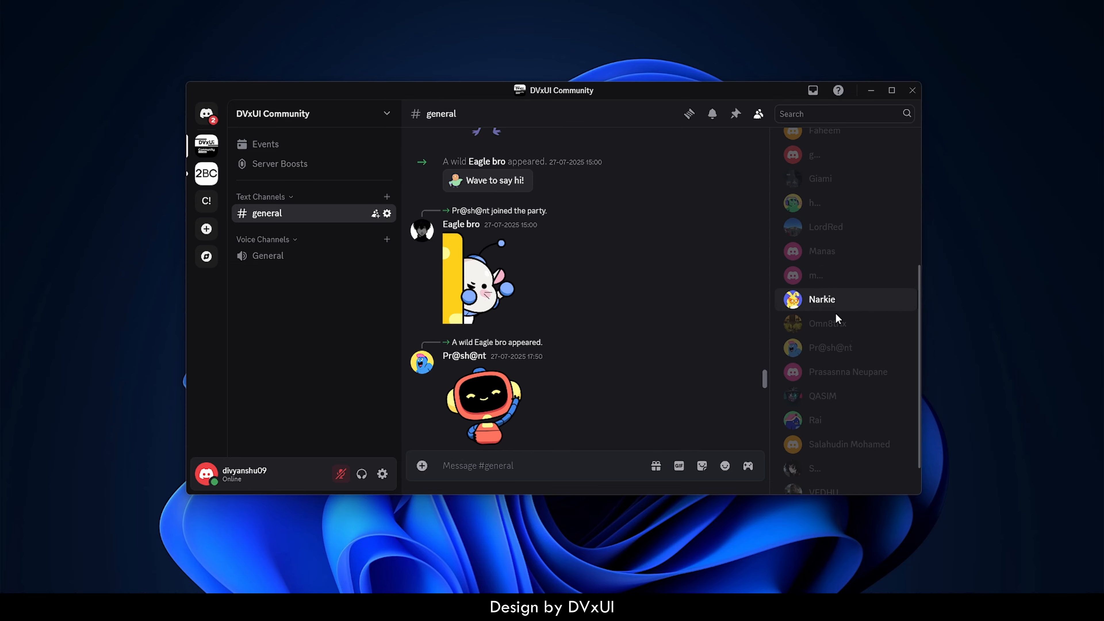
{"action": "scroll", "coordinate": [835, 312], "scroll_direction": "down", "scroll_amount": 2}
{"action": "scroll", "coordinate": [837, 321], "scroll_direction": "up", "scroll_amount": 2}
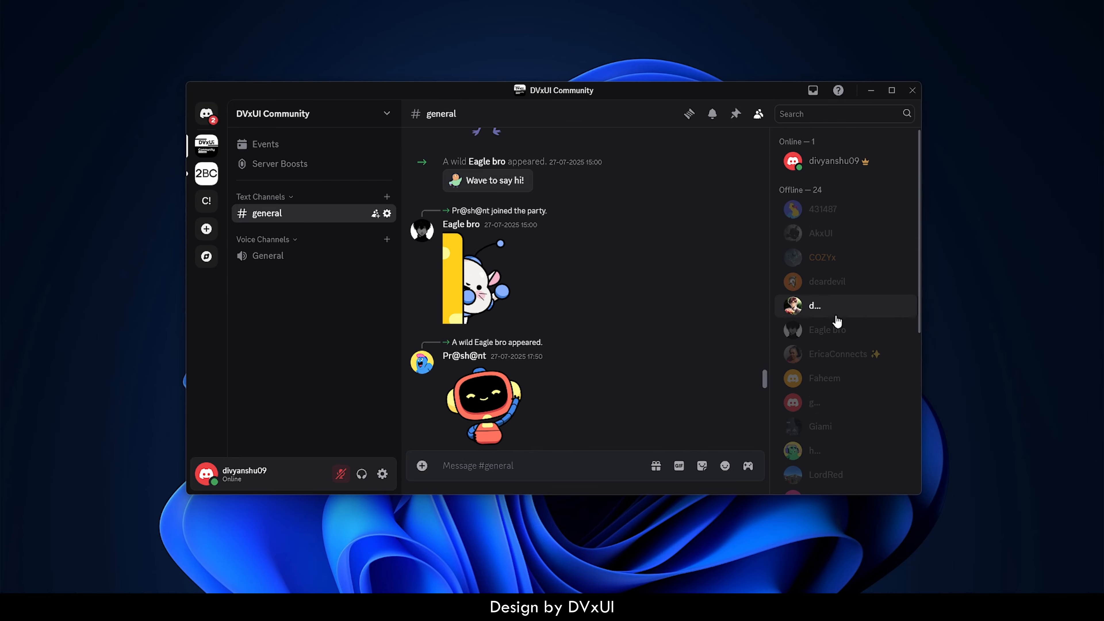